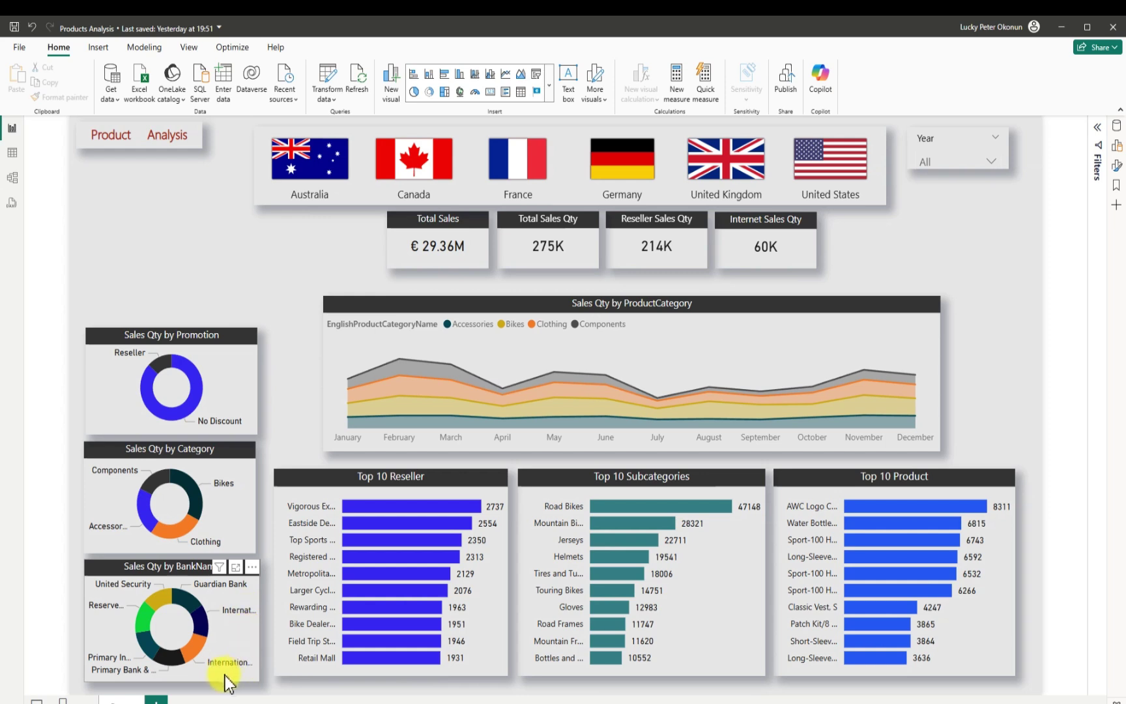
# Step: Explore the finished dashboard by filtering it to Australia, Canada, France and Germany in turn, viewing the Year choices, and clearing the country filter
pyautogui.moveTo(196, 652)
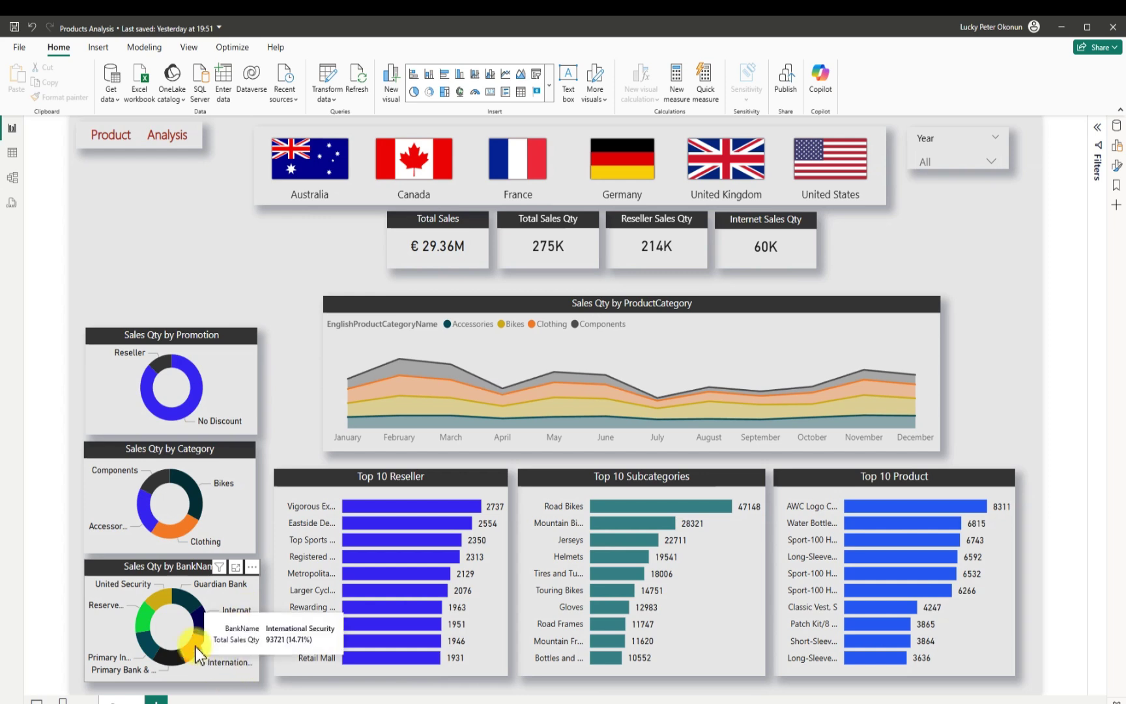
pyautogui.click(197, 652)
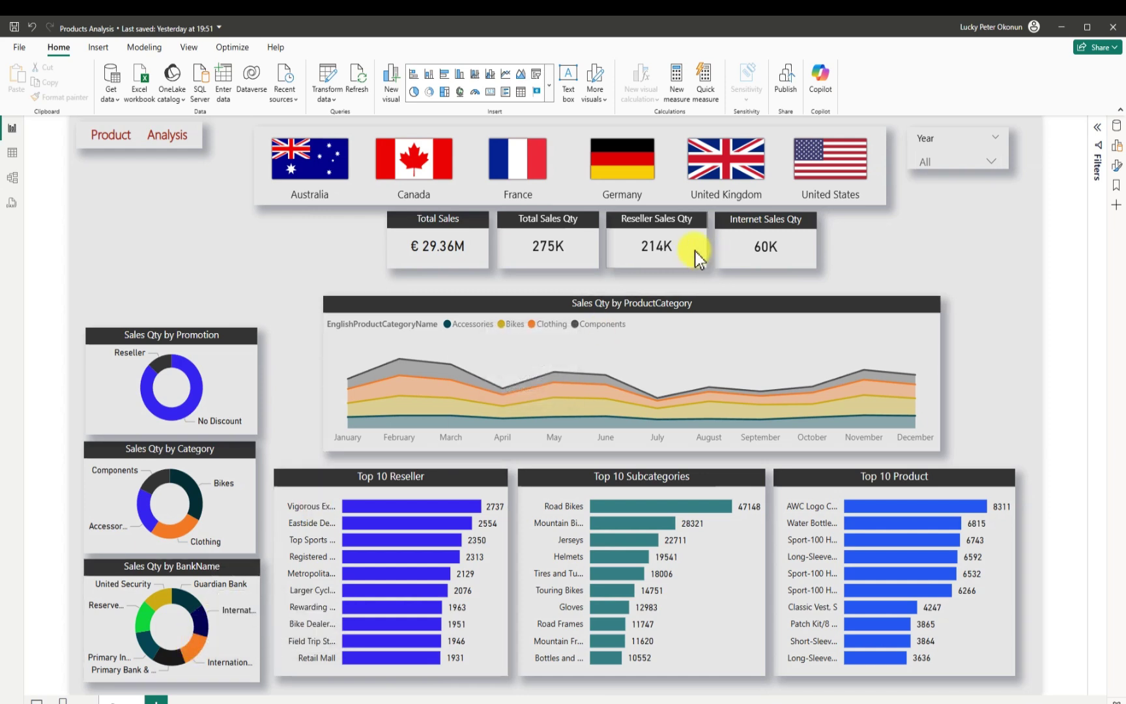
pyautogui.click(295, 164)
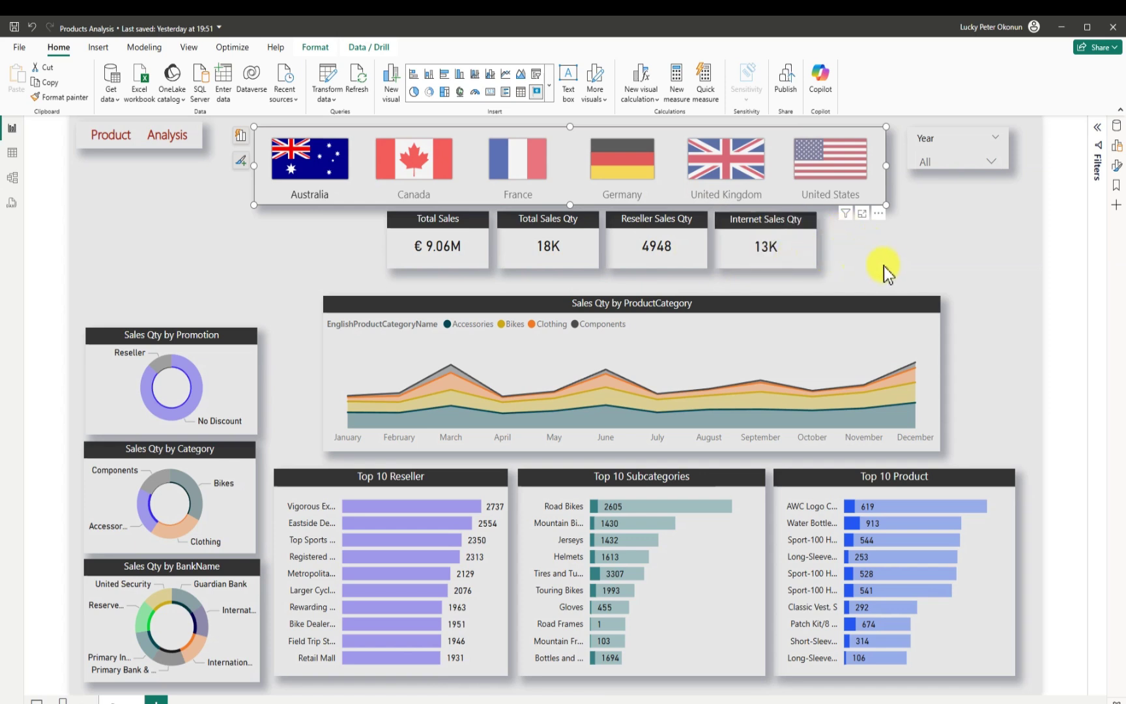
pyautogui.click(430, 166)
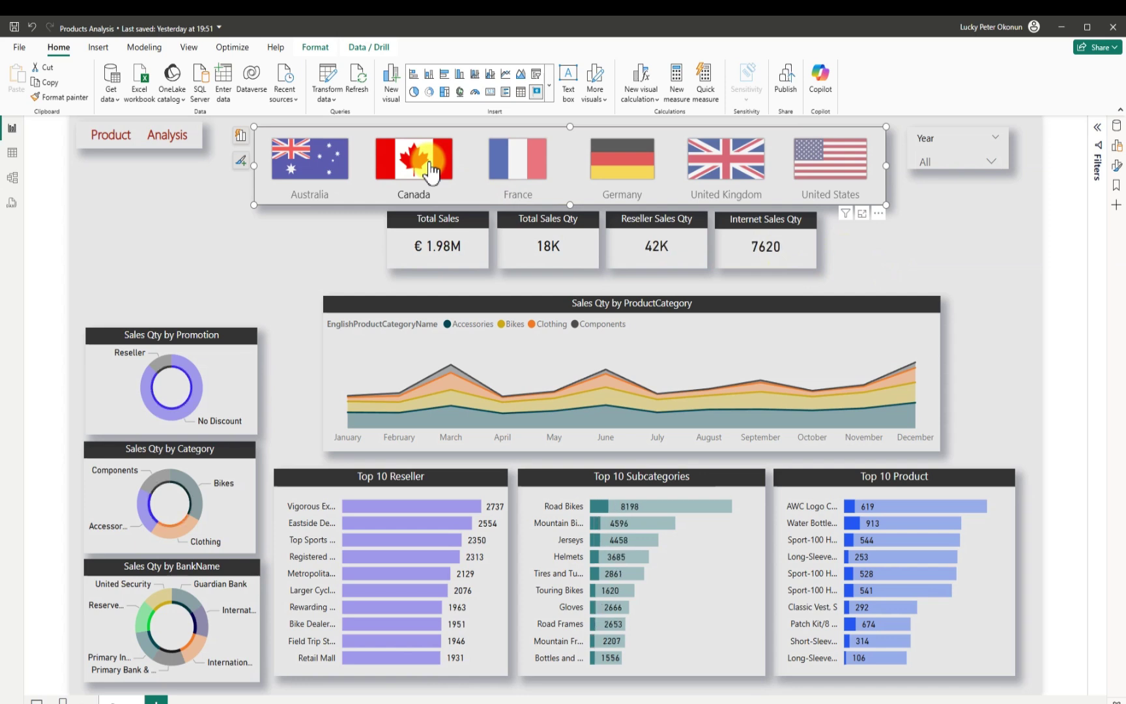
pyautogui.click(605, 556)
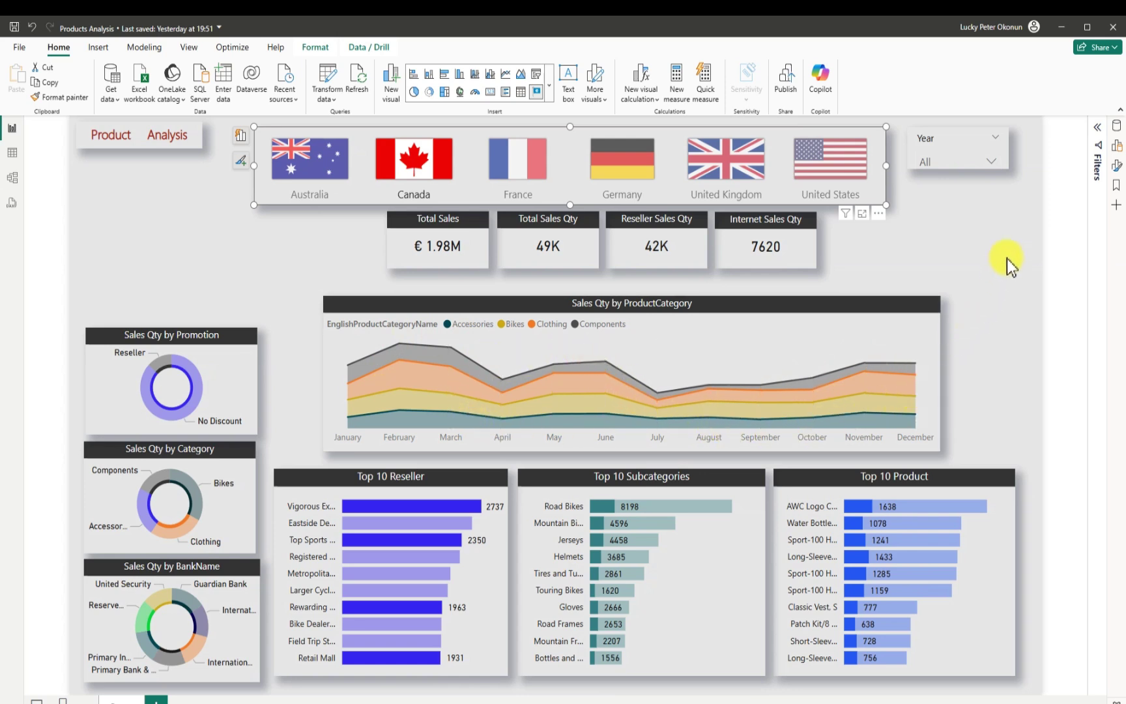
pyautogui.click(992, 162)
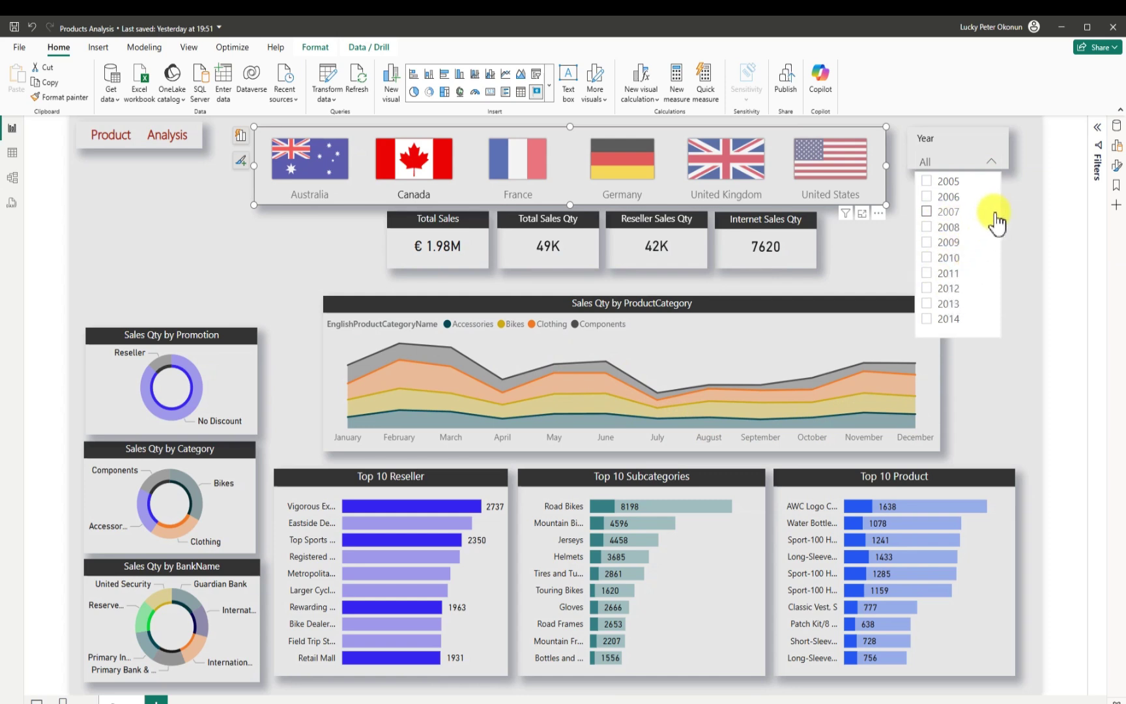
pyautogui.click(998, 171)
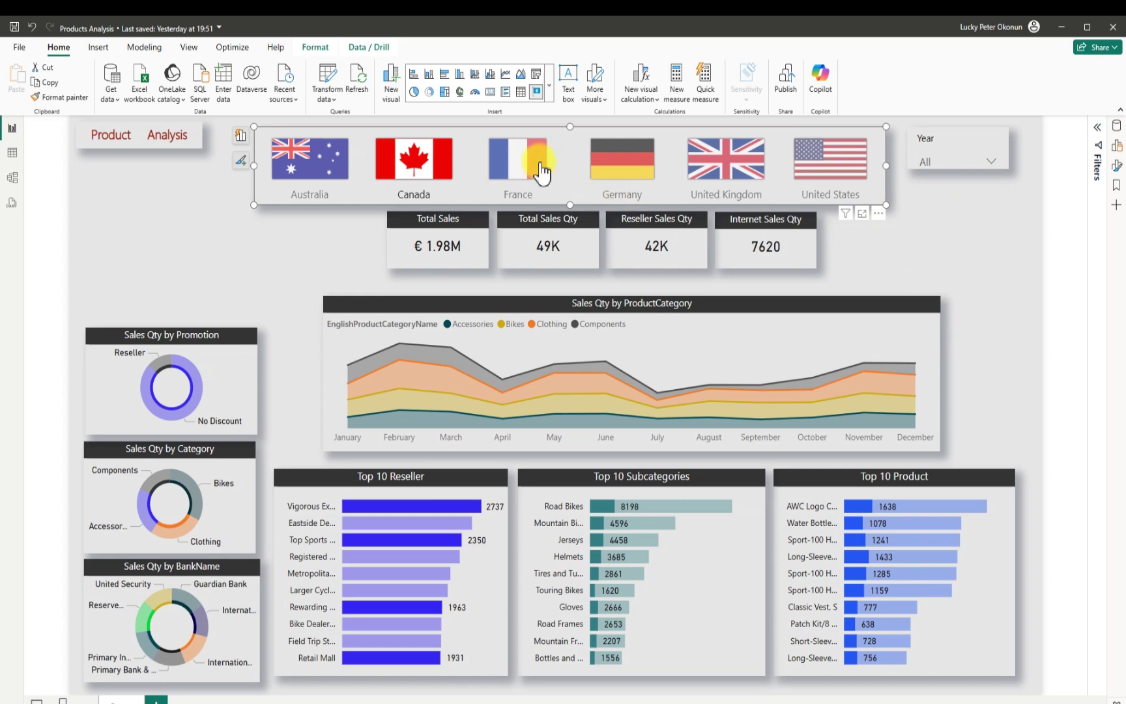
pyautogui.click(541, 173)
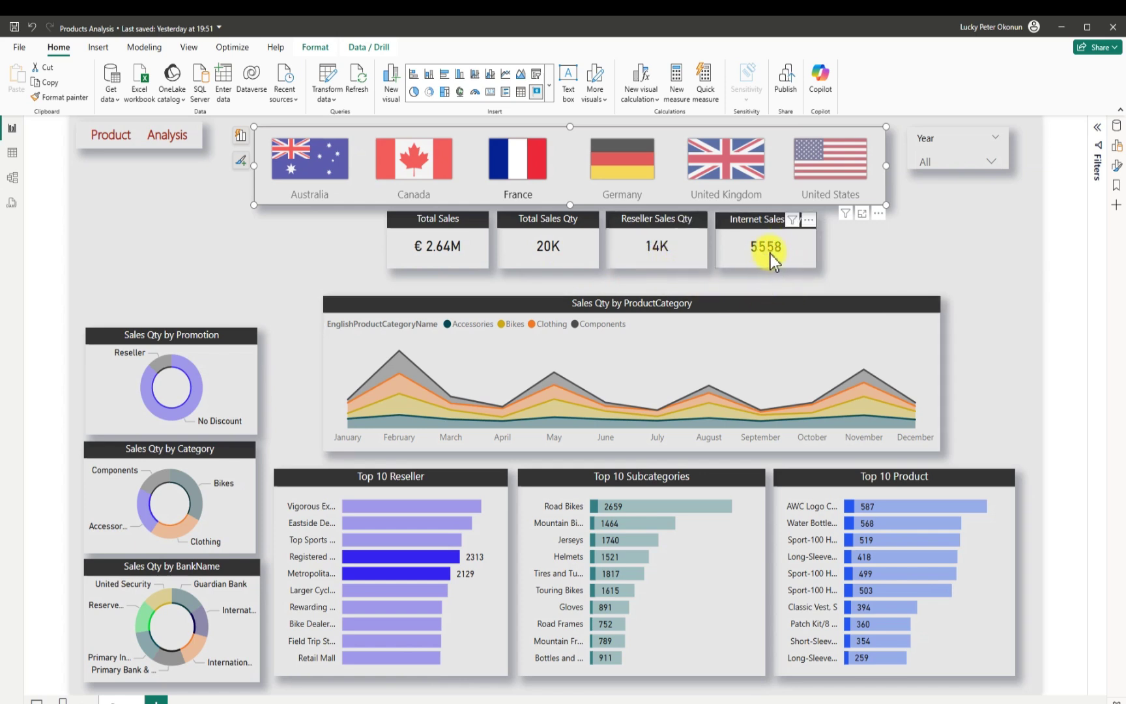
pyautogui.click(627, 174)
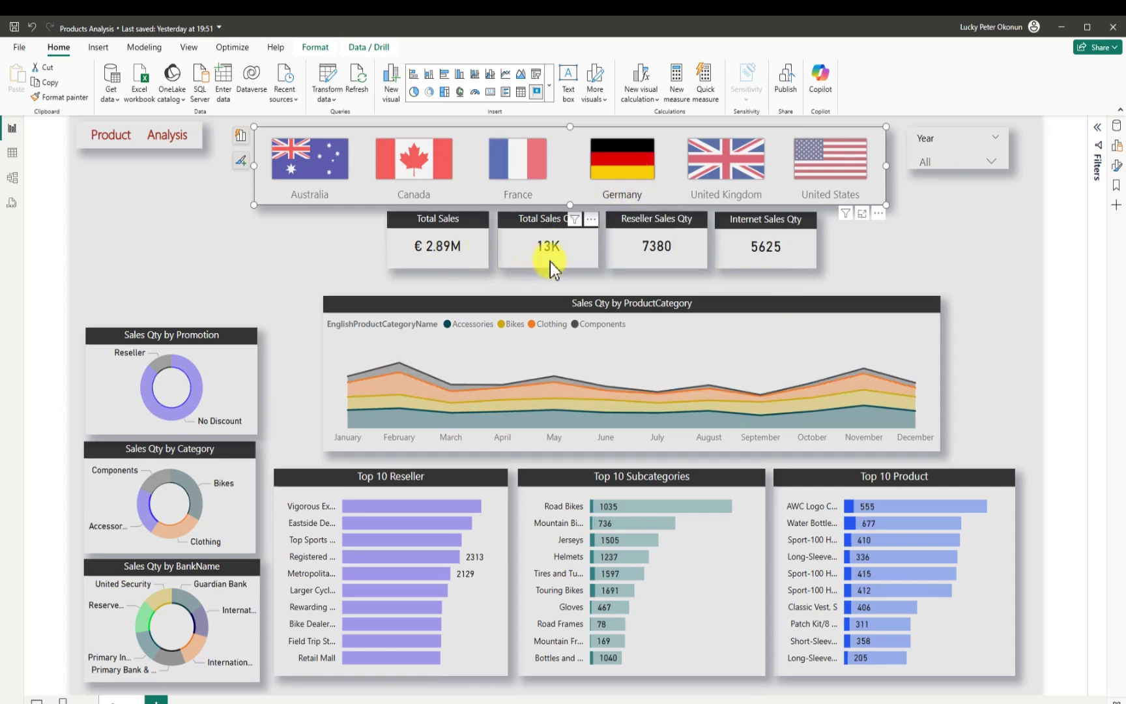
pyautogui.click(629, 175)
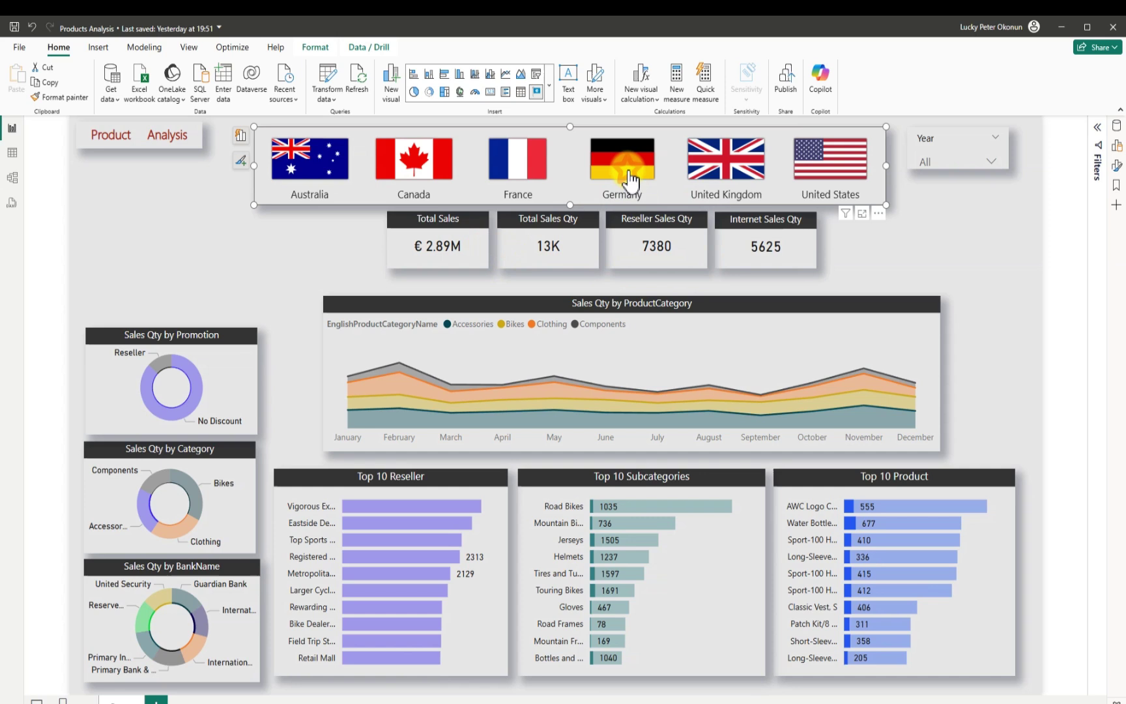
pyautogui.click(959, 227)
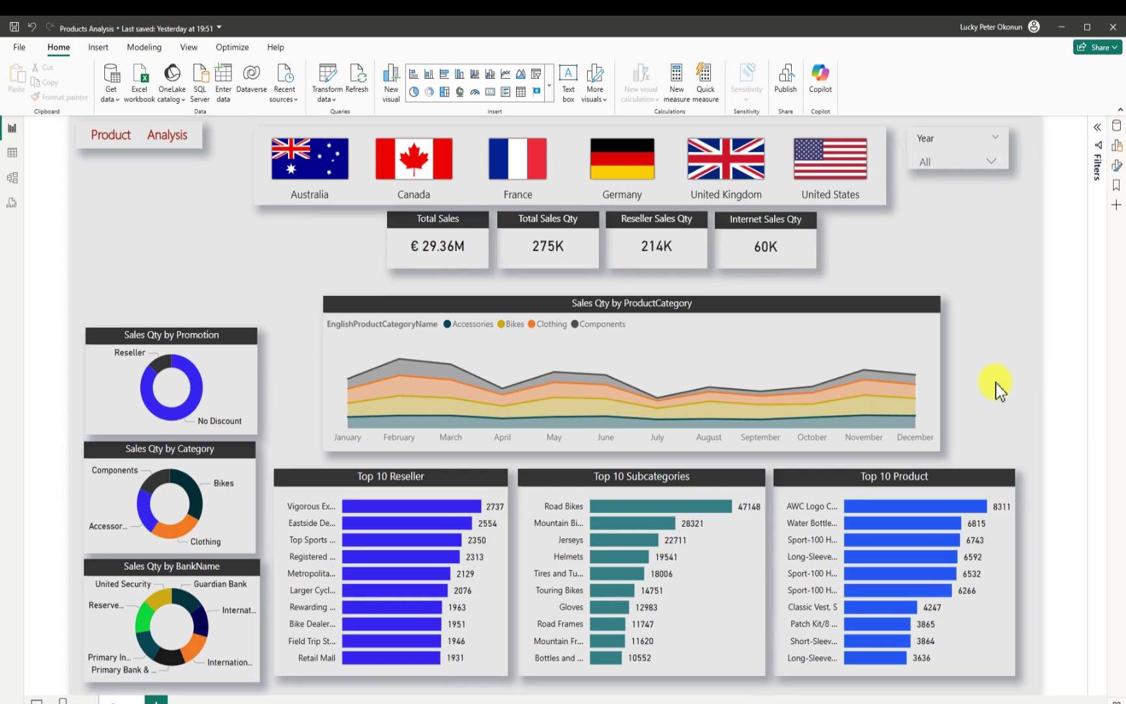
# Step: Switch to the Products - Analysis Report file and deselect the text box on its page
pyautogui.moveTo(809, 703)
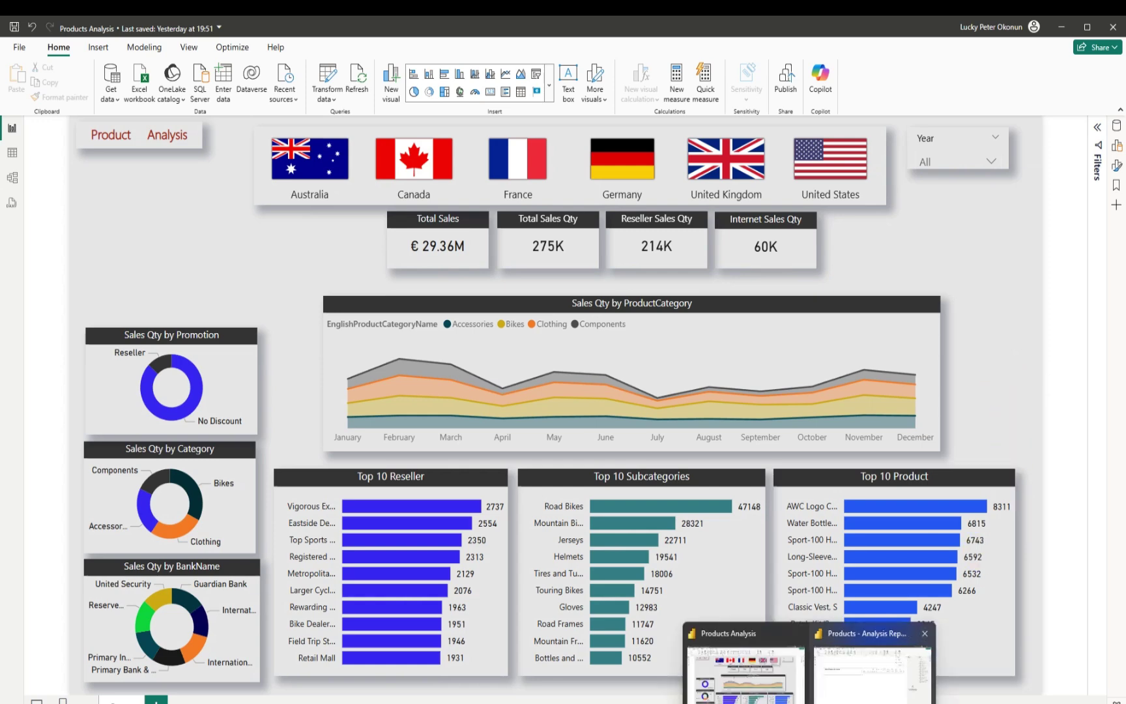
pyautogui.click(866, 671)
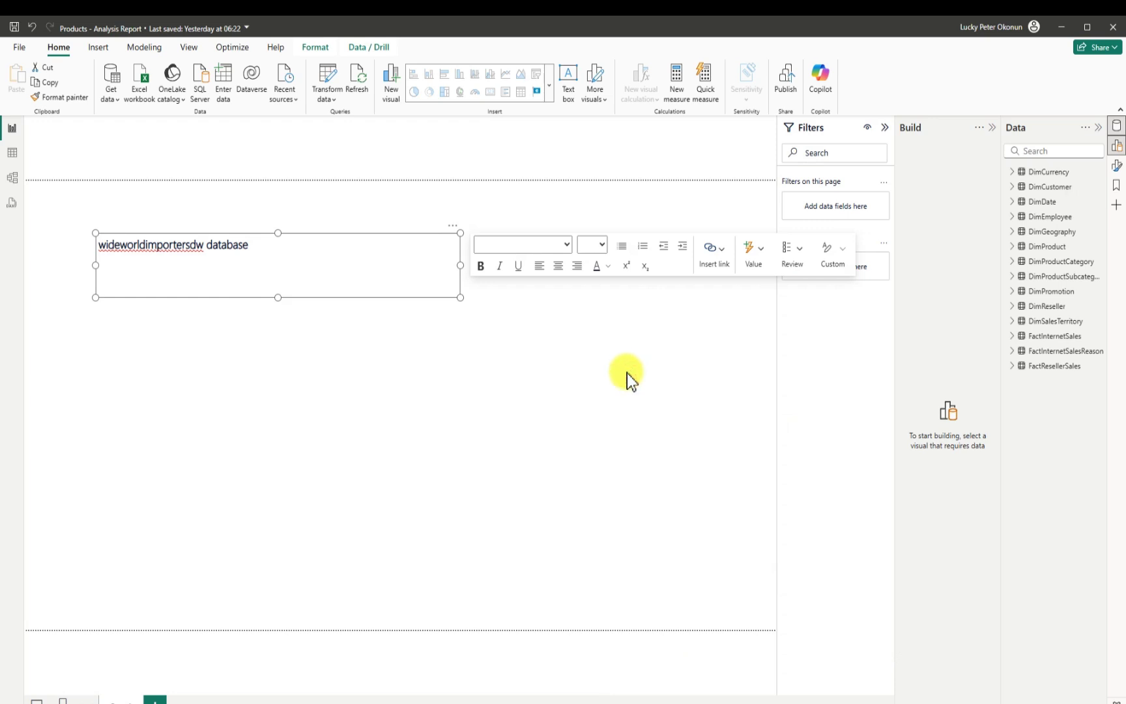
pyautogui.click(195, 417)
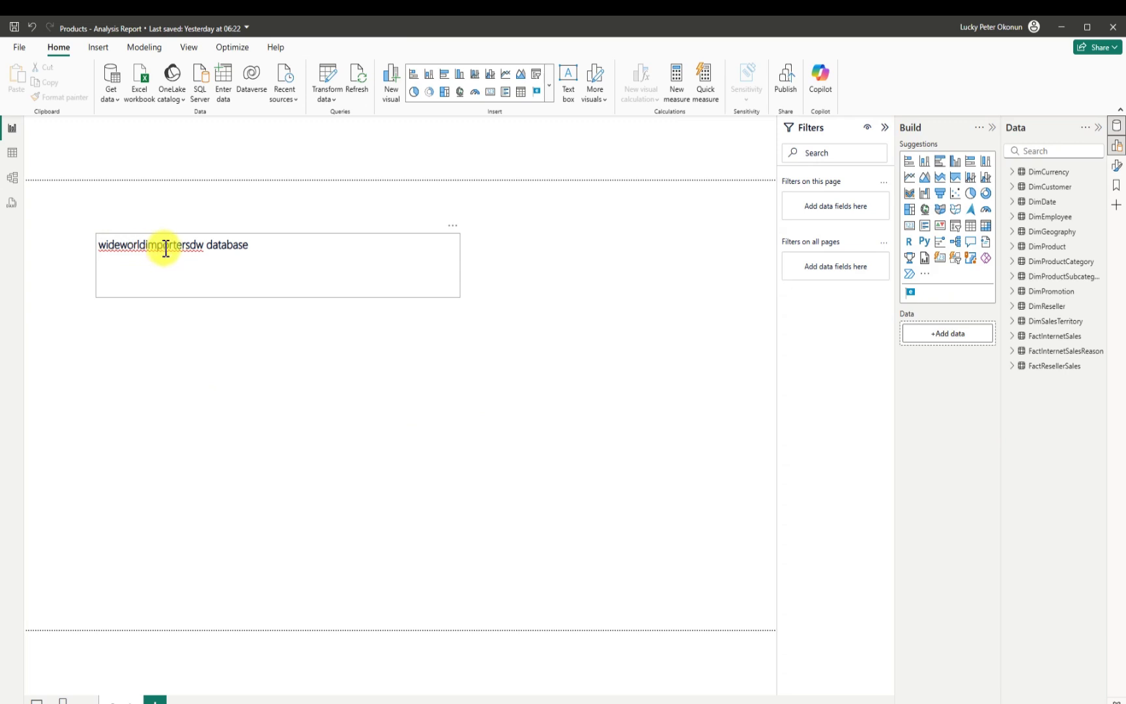
# Step: Capitalise the DW in the text box so it reads "wideworldimportersDW database"
pyautogui.click(196, 248)
pyautogui.press('BackSpace')
pyautogui.write('D')
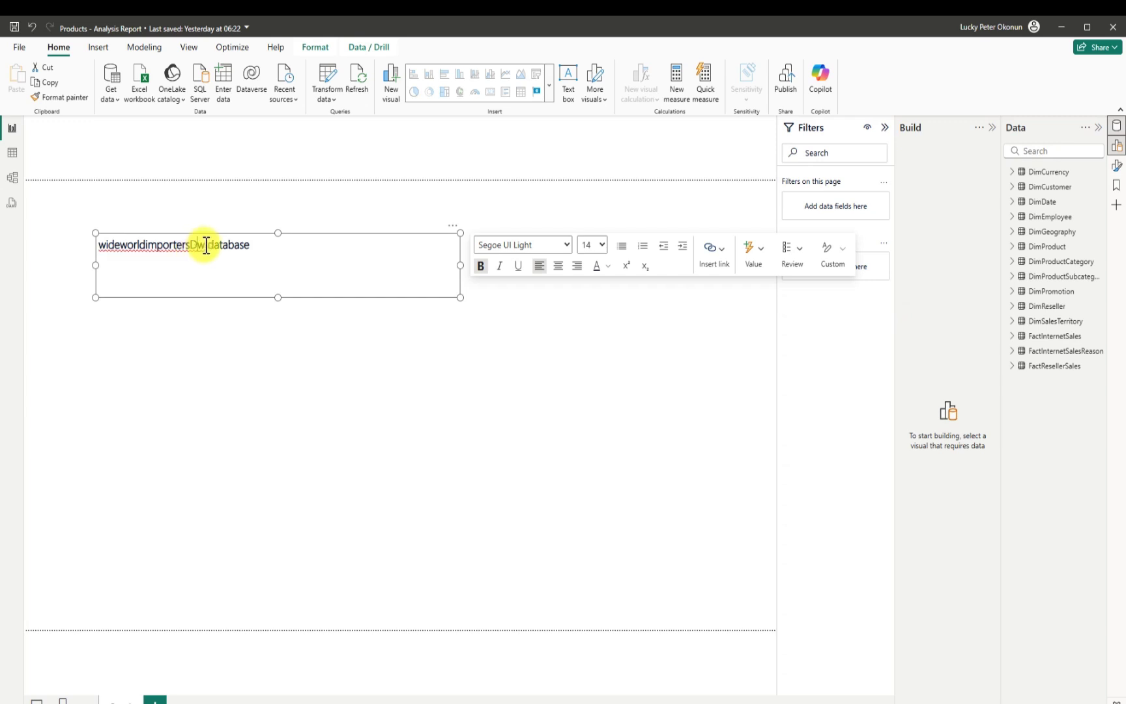
pyautogui.press('Delete')
pyautogui.write('w')
pyautogui.press('BackSpace')
pyautogui.write('W')
# Step: Remove the database-name text box from the report page
pyautogui.click(453, 228)
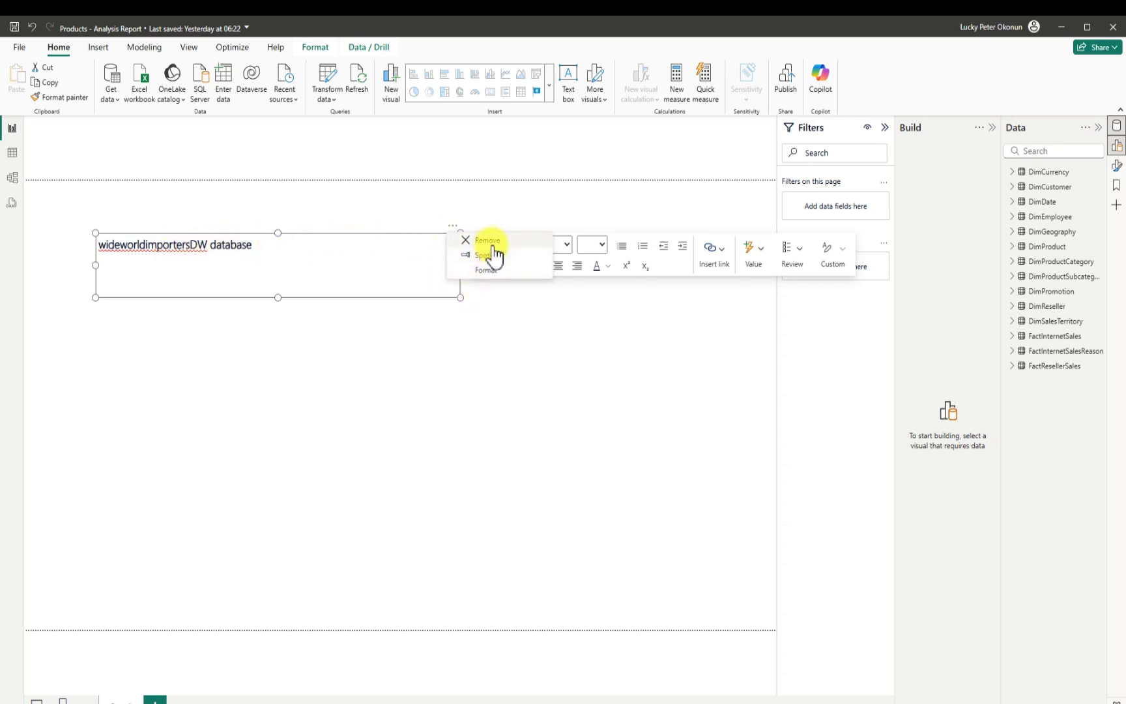
pyautogui.click(493, 242)
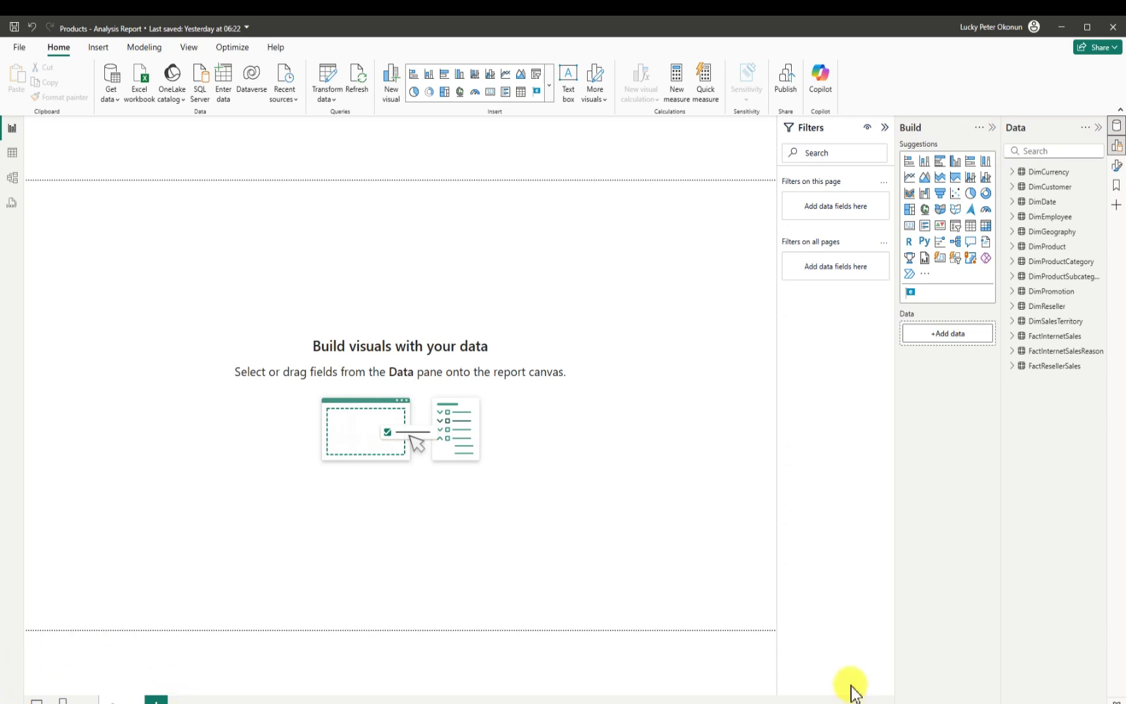
# Step: Compare the table list of the finished Products Analysis report with the one in Products - Analysis Report
pyautogui.click(745, 674)
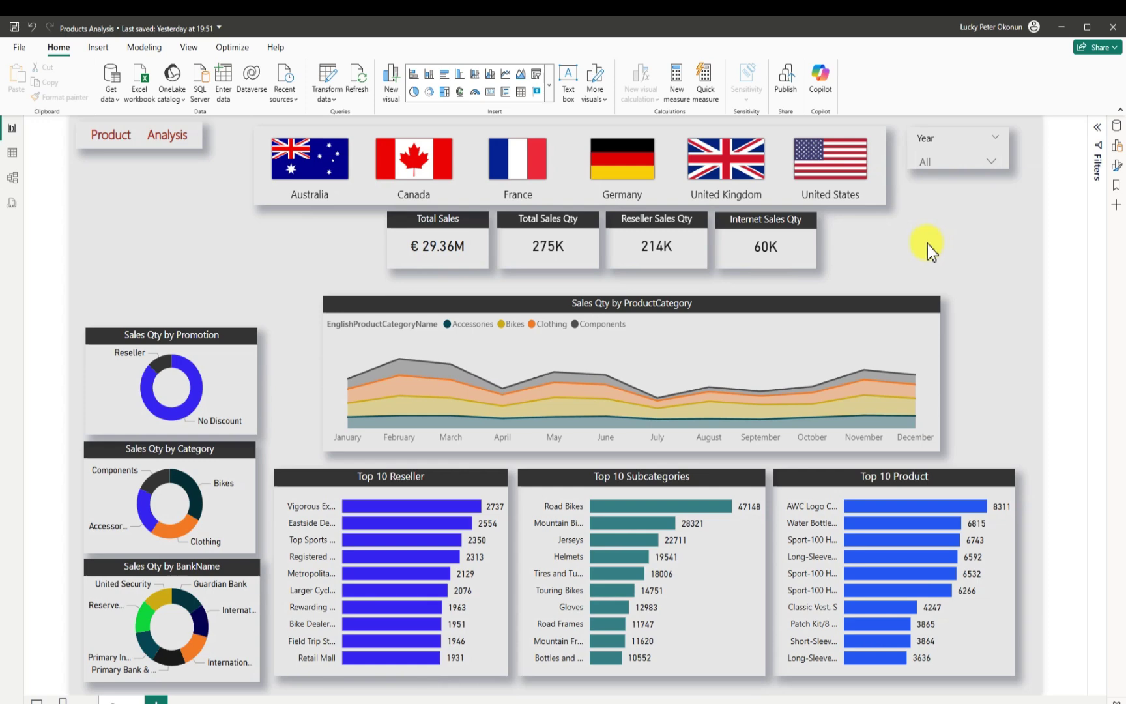
pyautogui.click(1117, 125)
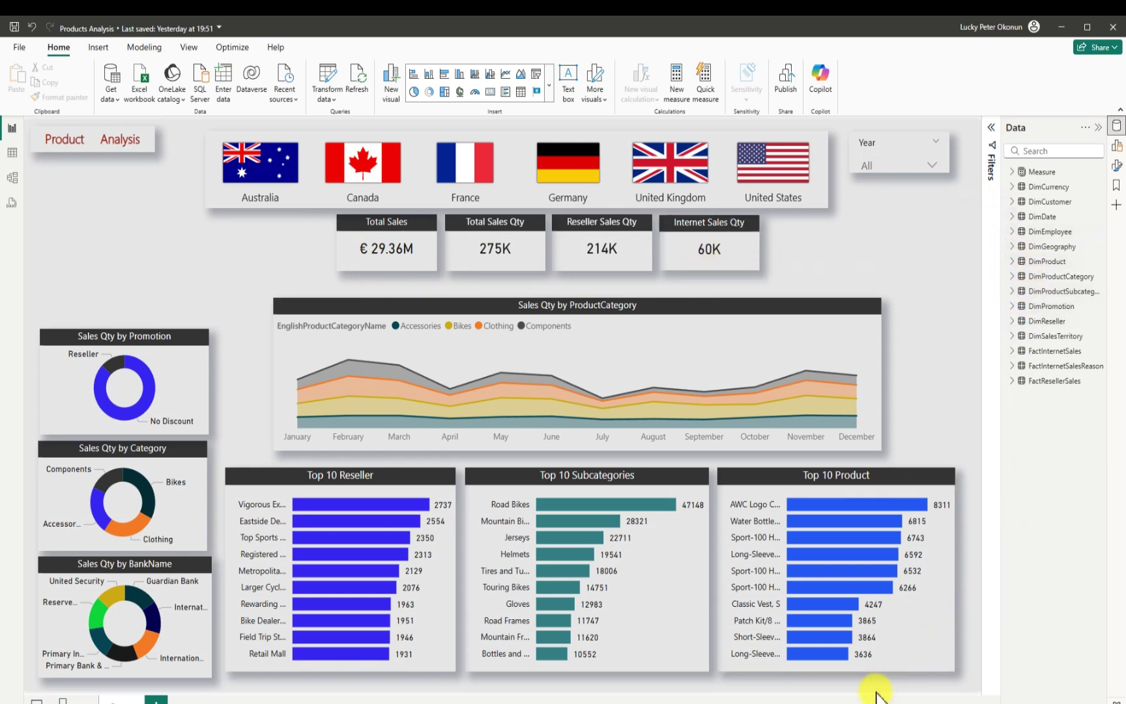
pyautogui.moveTo(809, 703)
pyautogui.click(846, 692)
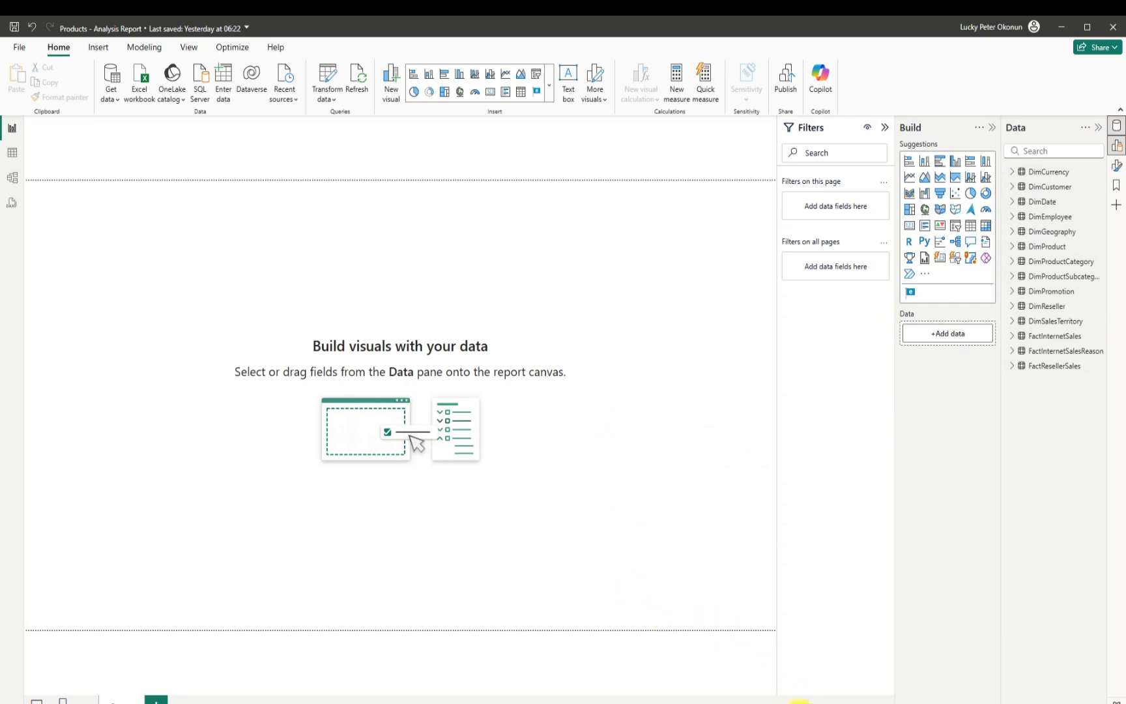
pyautogui.moveTo(810, 702)
pyautogui.click(778, 678)
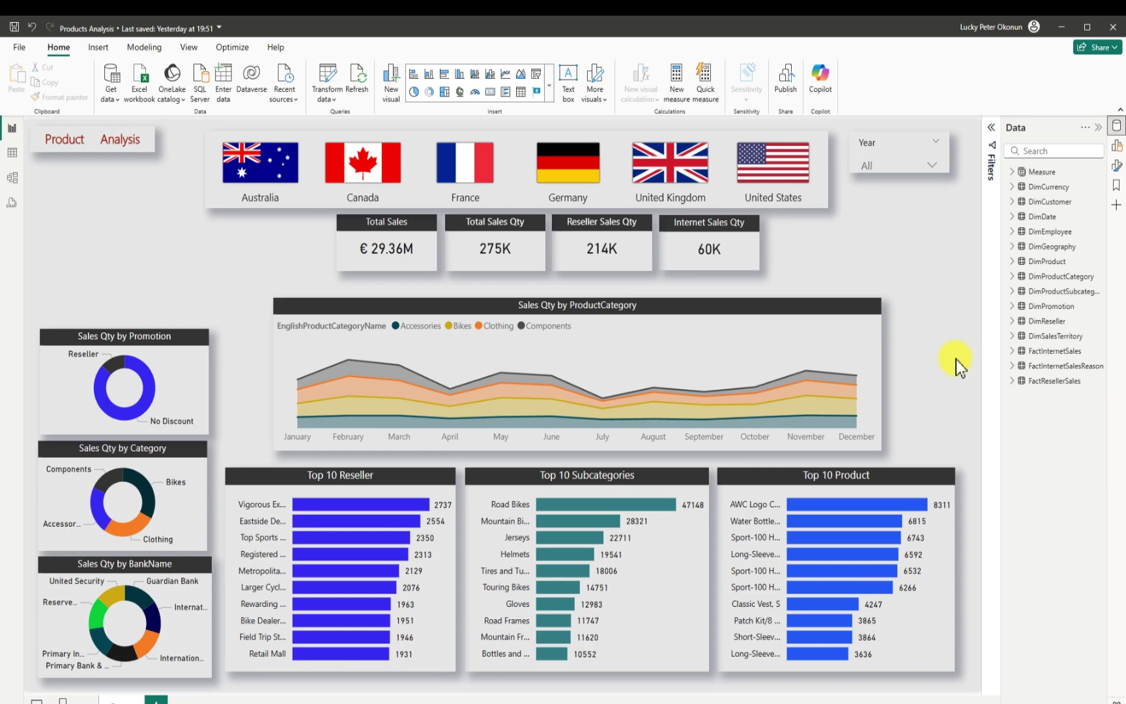
# Step: In Products - Analysis Report, create an empty table named Measure and load it into the model
pyautogui.moveTo(807, 701)
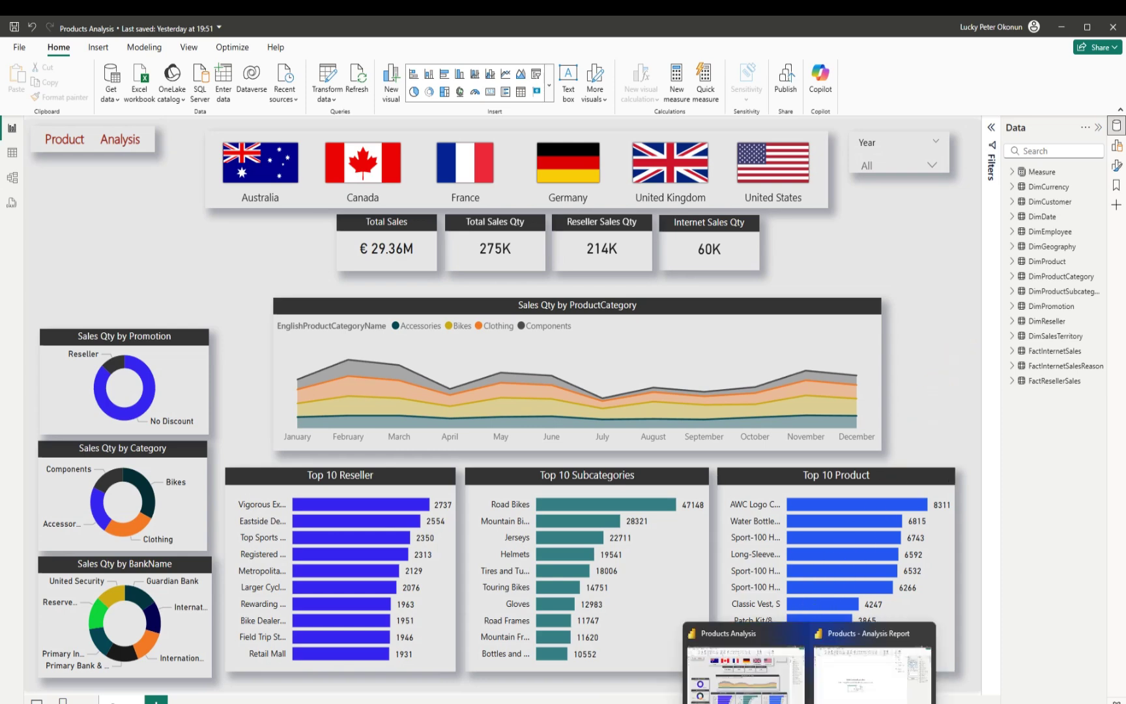
pyautogui.click(840, 681)
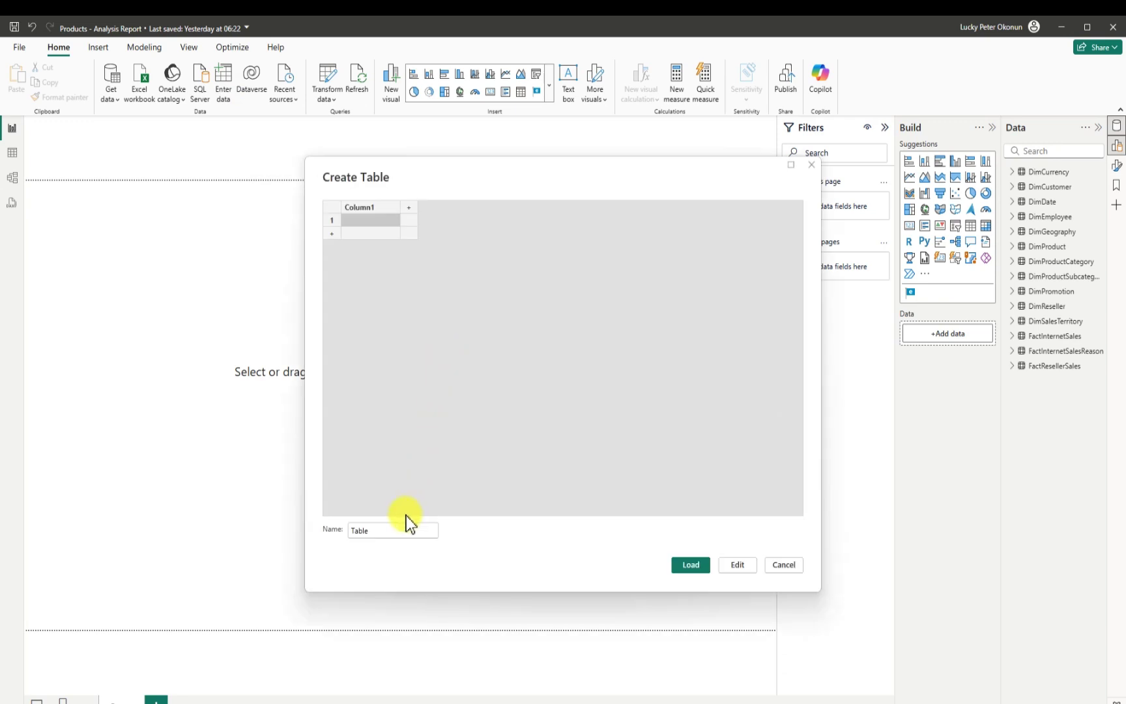
pyautogui.click(389, 528)
pyautogui.press('BackSpace')
pyautogui.press('BackSpace')
pyautogui.press('BackSpace')
pyautogui.press('BackSpace')
pyautogui.press('BackSpace')
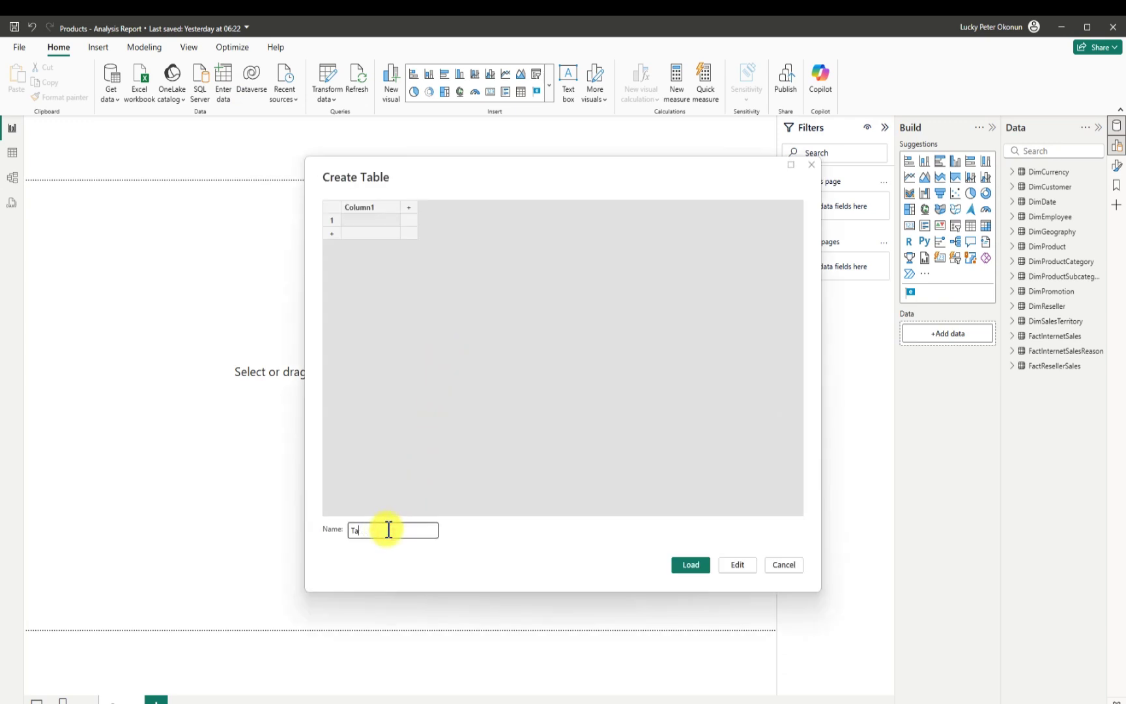
pyautogui.write('Measure')
pyautogui.click(684, 565)
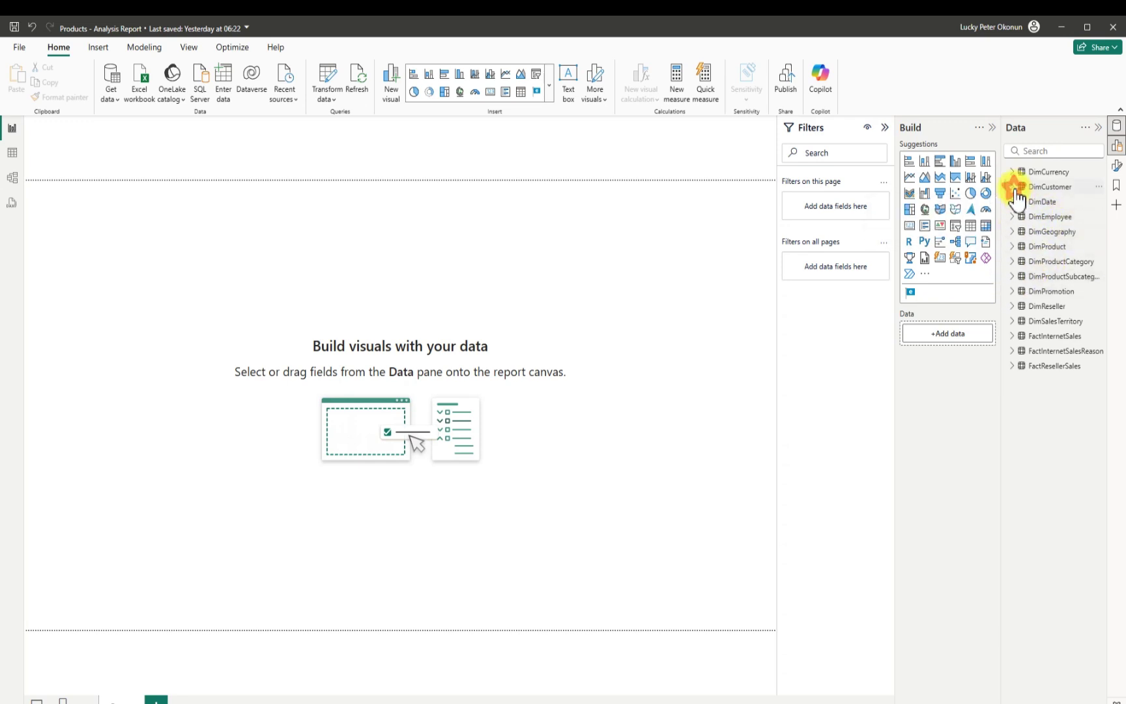
# Step: Look through the fields of the DimCustomer table, collapse it, and expand the Measure table
pyautogui.moveTo(1017, 196)
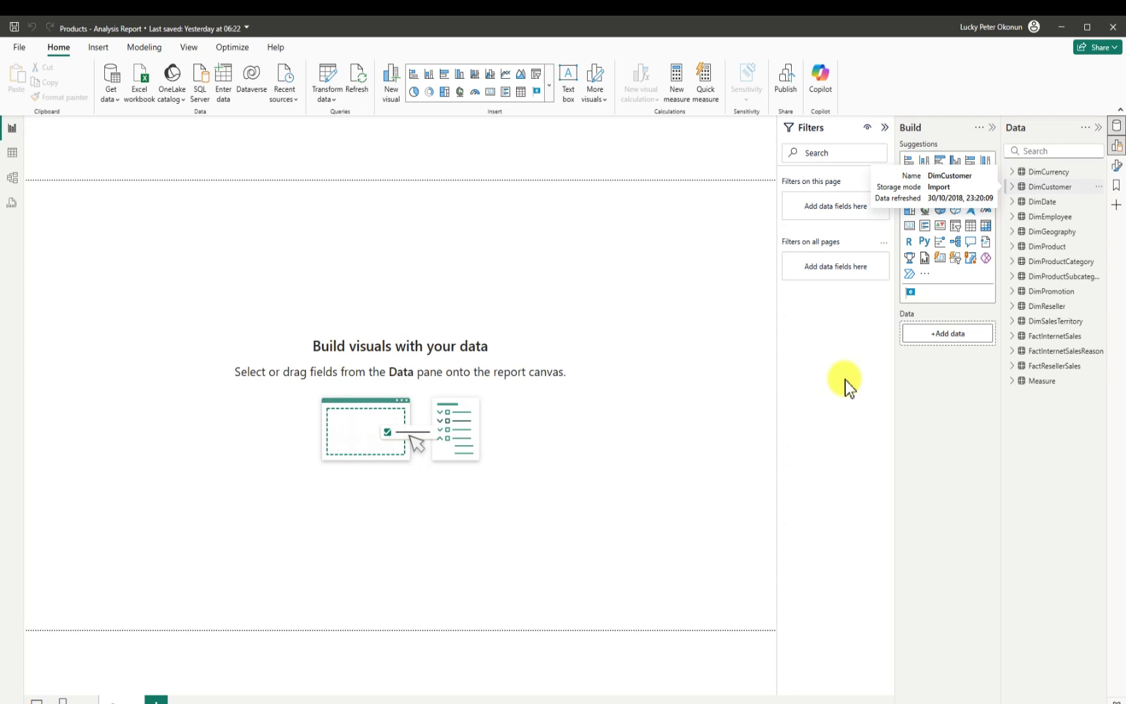
pyautogui.click(1050, 186)
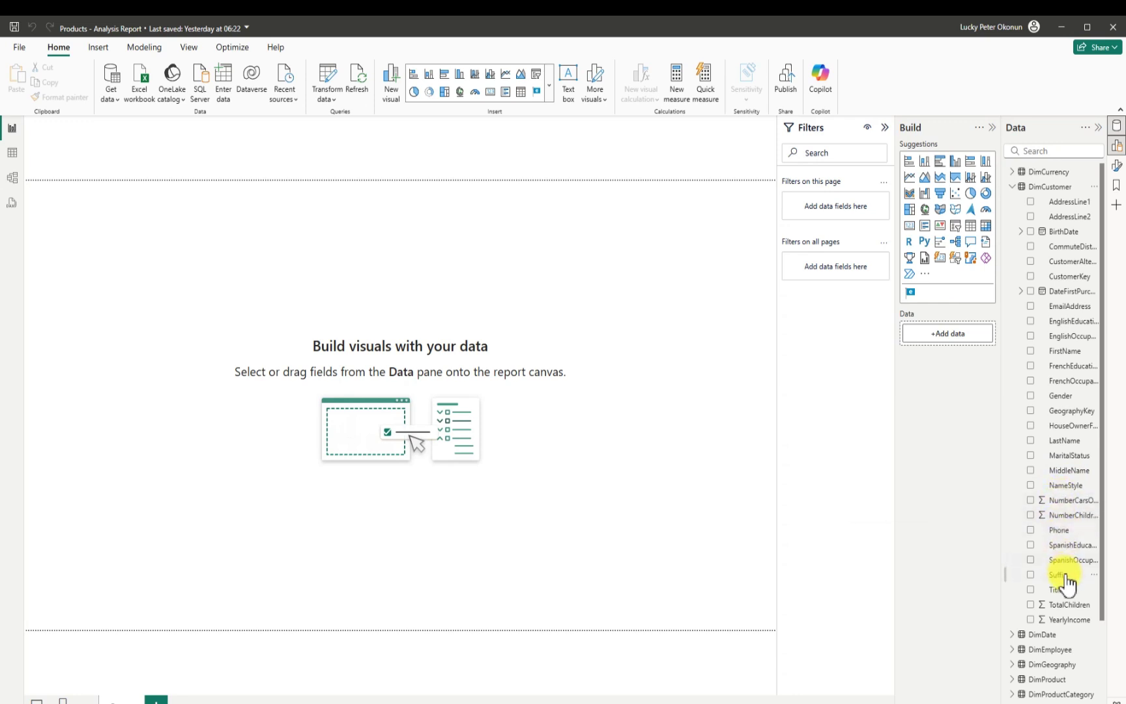
pyautogui.click(1013, 187)
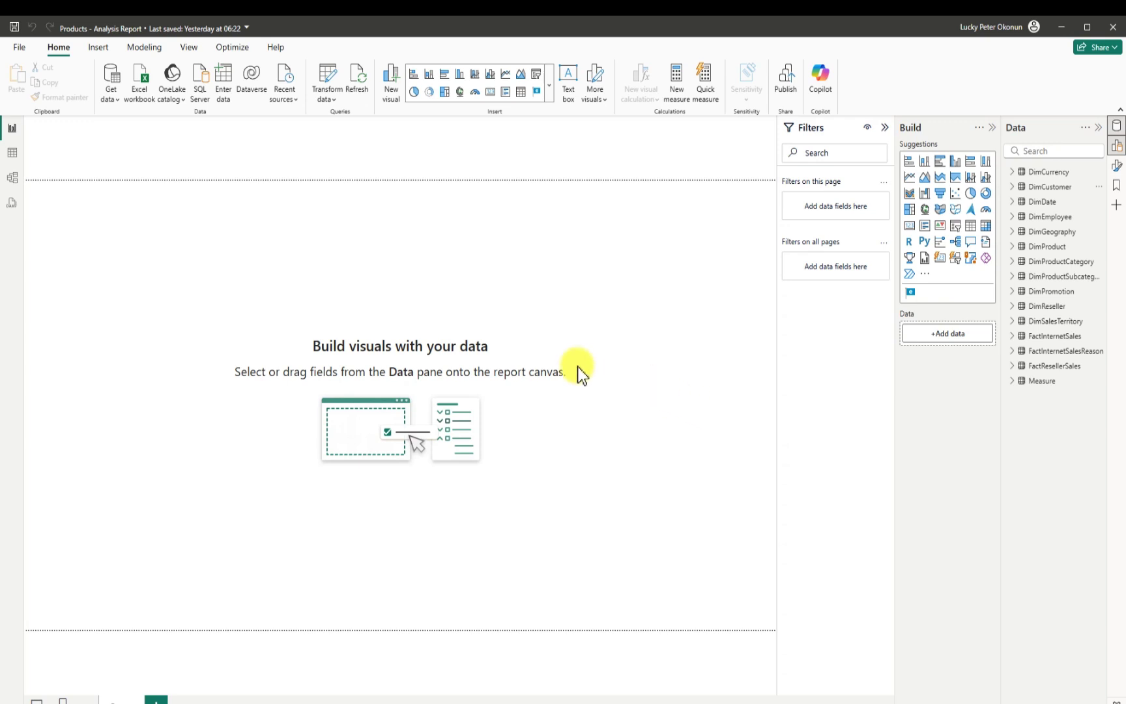
pyautogui.click(1014, 383)
# Step: Examine the relationships between the tables in the model diagram with the properties collapsed, and return to the report view
pyautogui.click(12, 177)
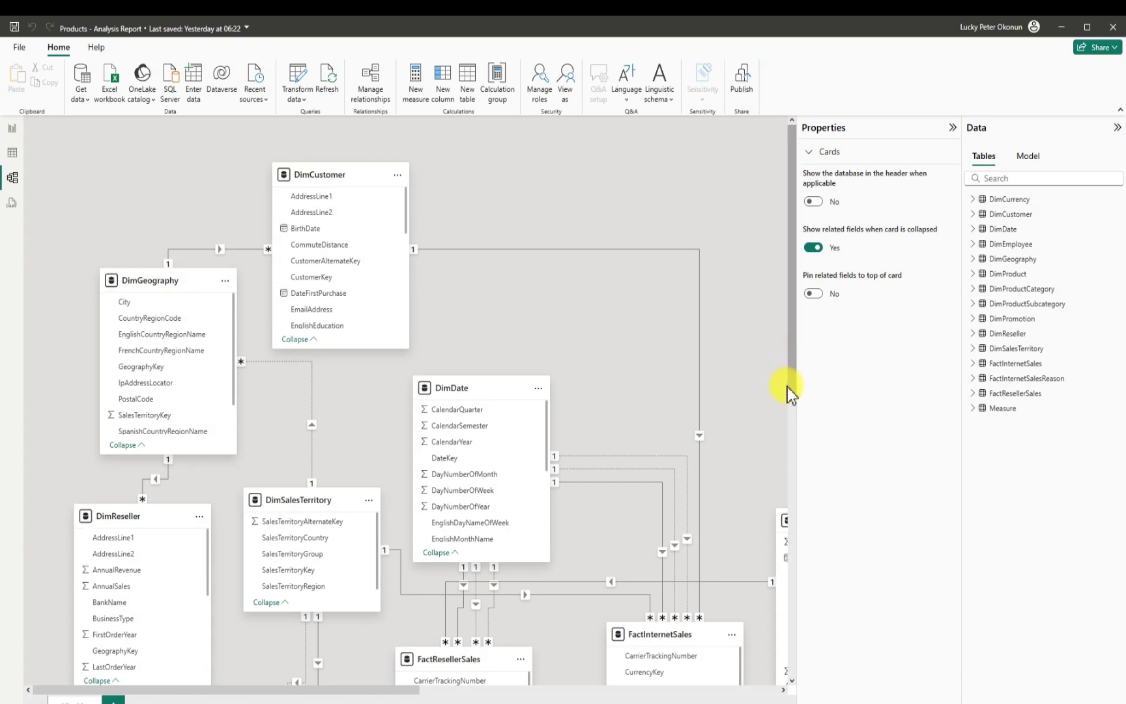
pyautogui.moveTo(787, 388); pyautogui.dragTo(796, 518)
pyautogui.click(954, 130)
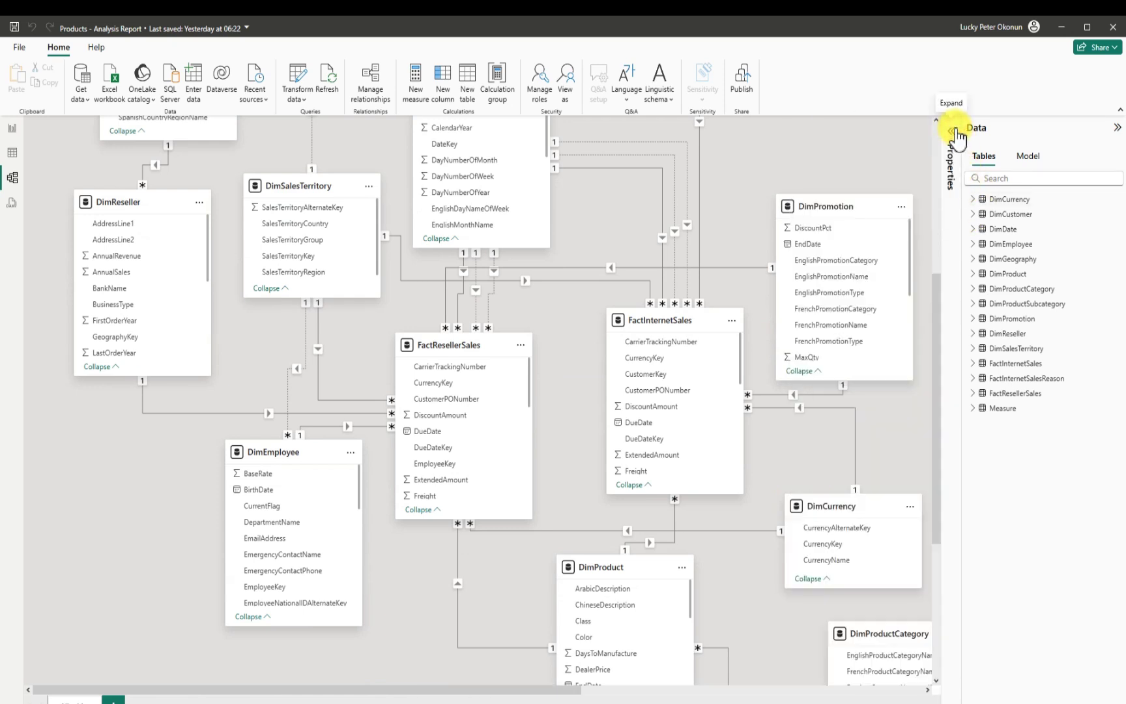
pyautogui.moveTo(936, 439); pyautogui.dragTo(931, 610)
pyautogui.moveTo(939, 560); pyautogui.dragTo(917, 181)
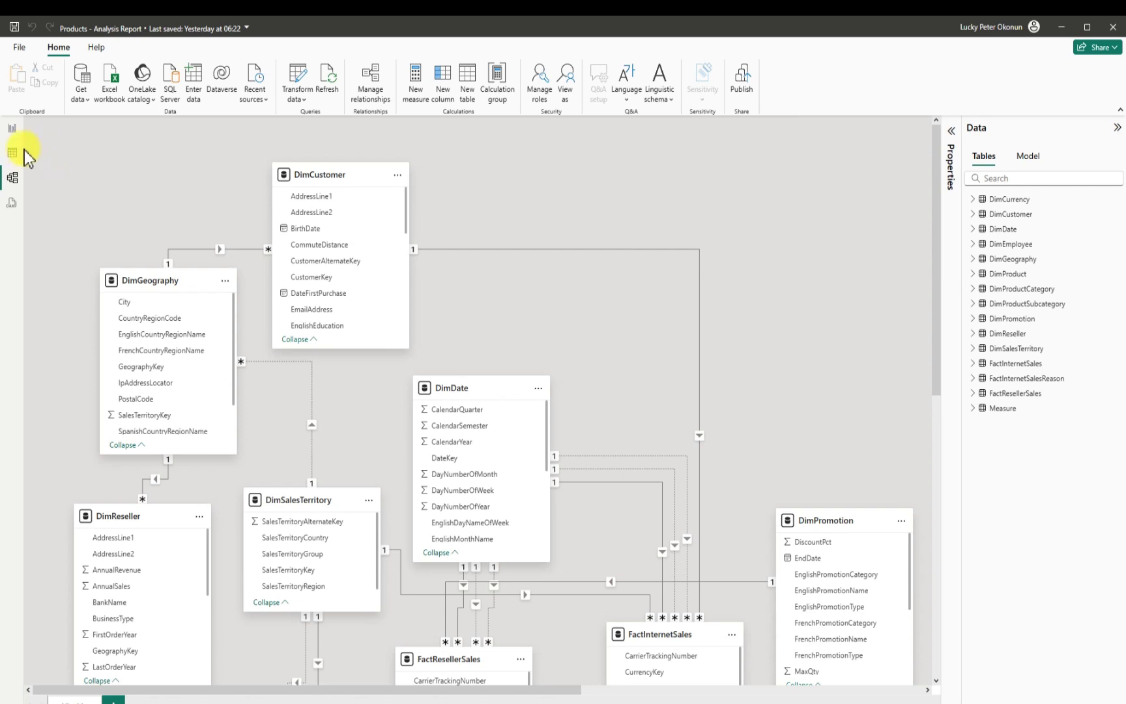
pyautogui.click(13, 130)
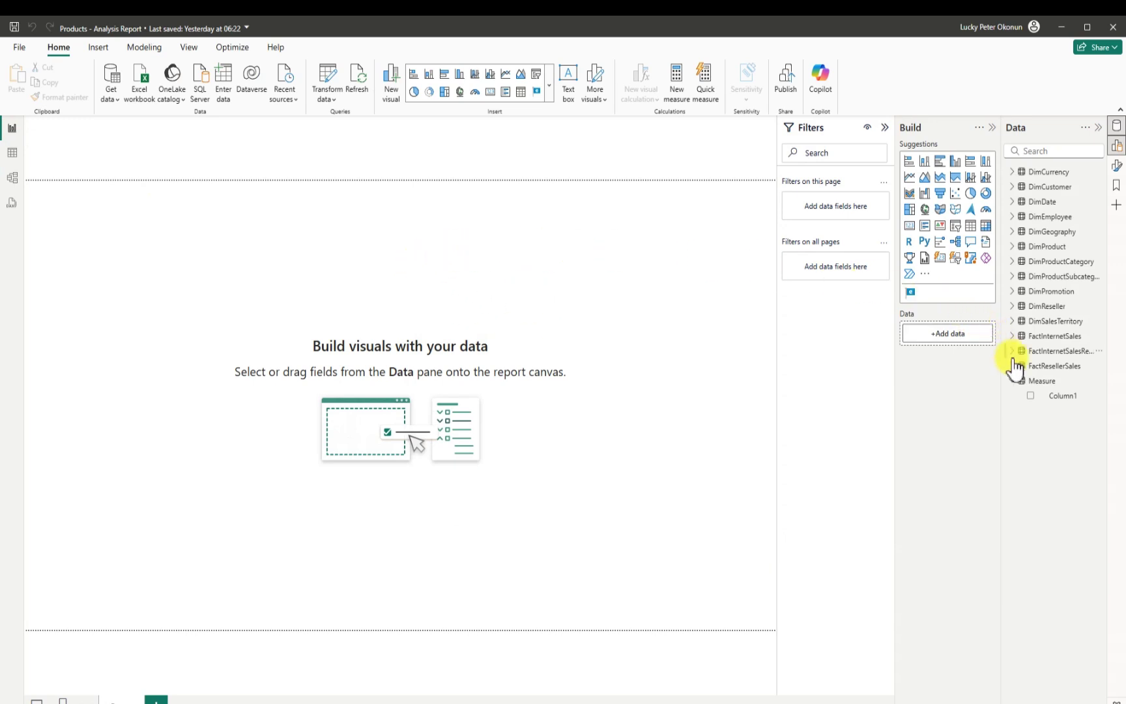
# Step: Add a new measure to the Measure table and name it Total Sales in its formula
pyautogui.click(1099, 381)
pyautogui.click(1049, 406)
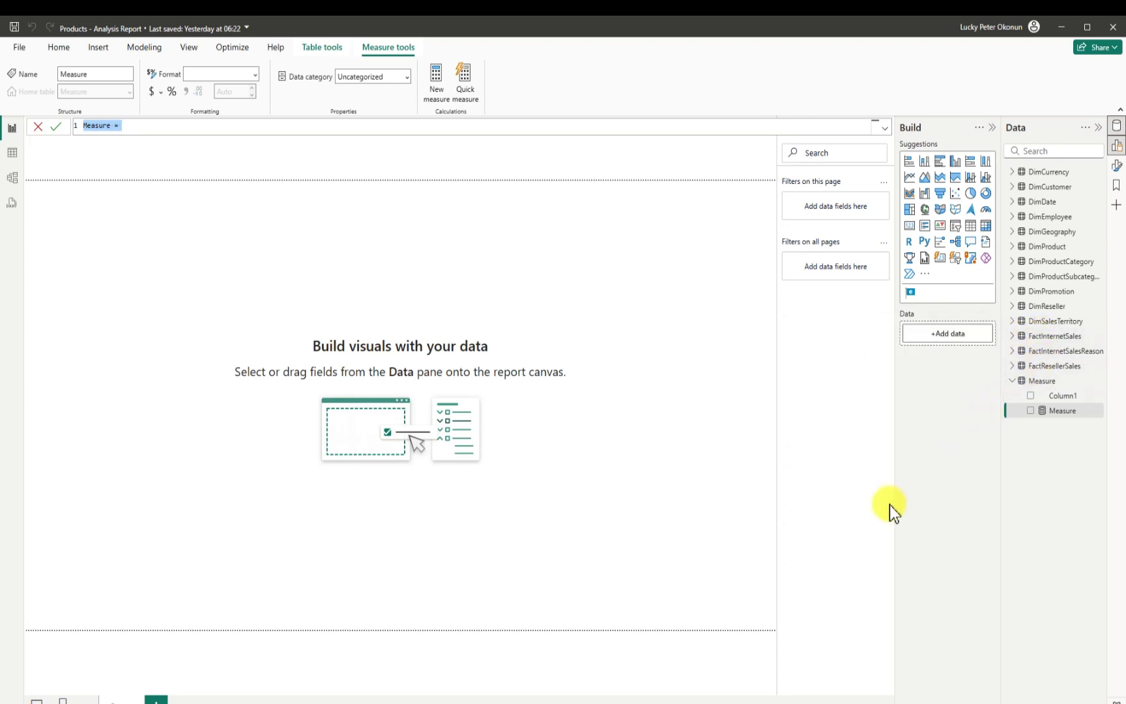
pyautogui.scroll(6, 176, 128)
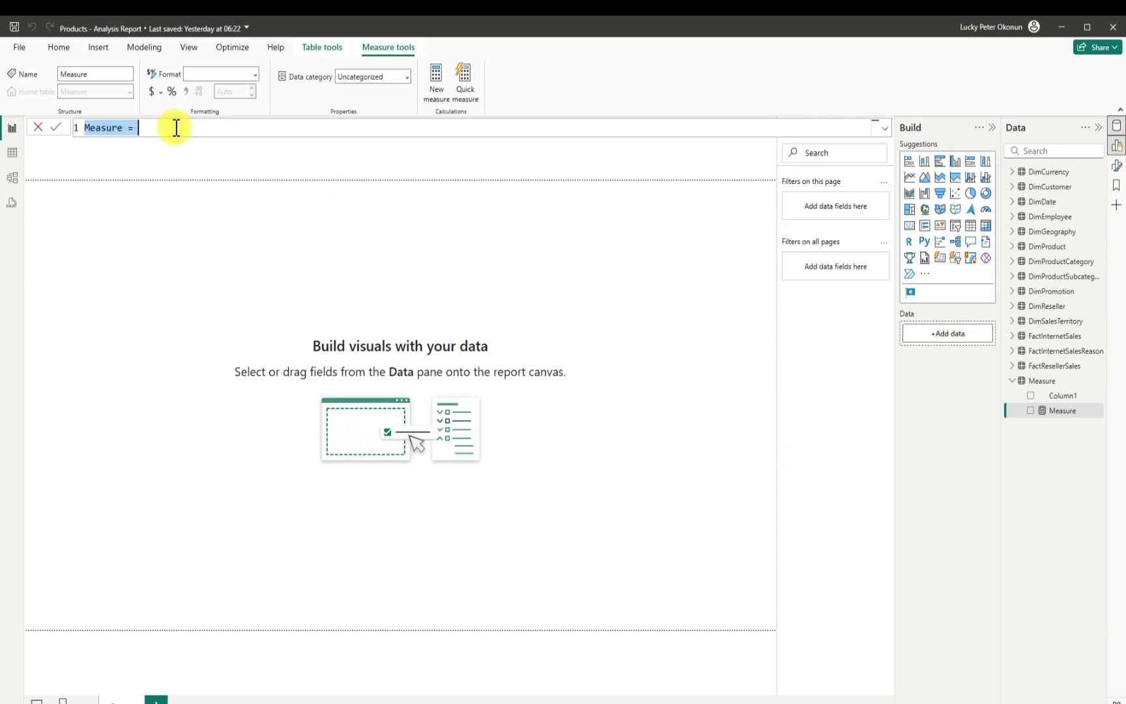
pyautogui.click(132, 129)
pyautogui.press('BackSpace')
pyautogui.press('BackSpace')
pyautogui.press('BackSpace')
pyautogui.press('BackSpace')
pyautogui.press('BackSpace')
pyautogui.press('BackSpace')
pyautogui.press('BackSpace')
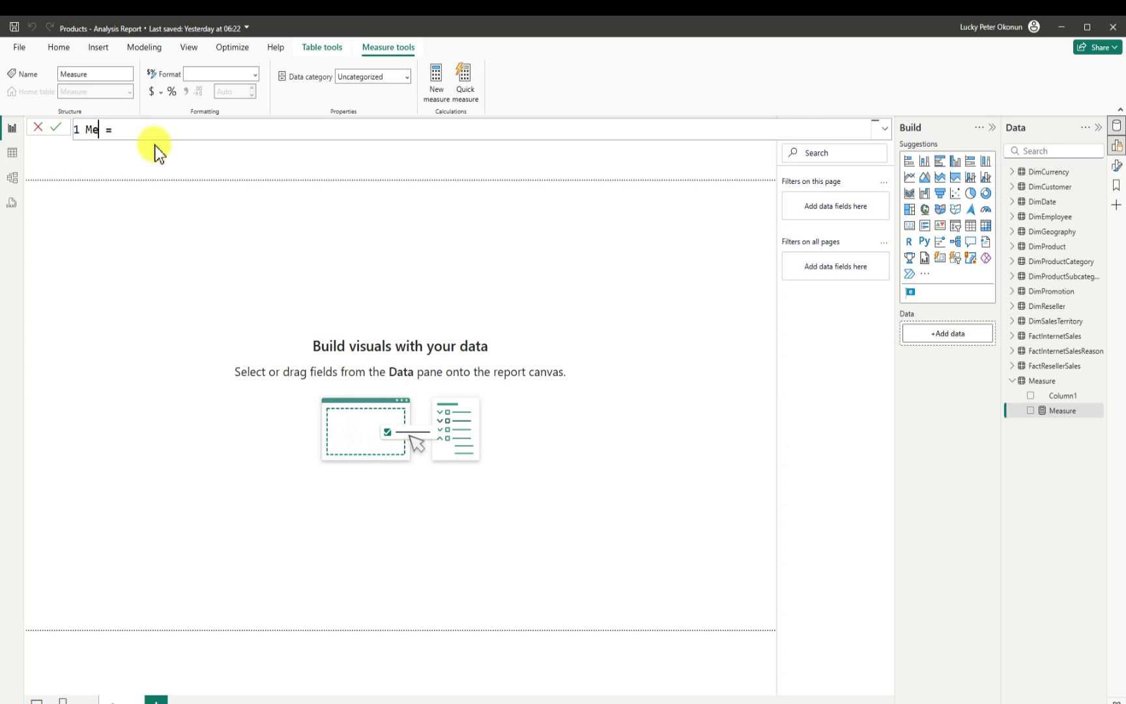
pyautogui.write('TotalnSales')
pyautogui.doubleClick(125, 131)
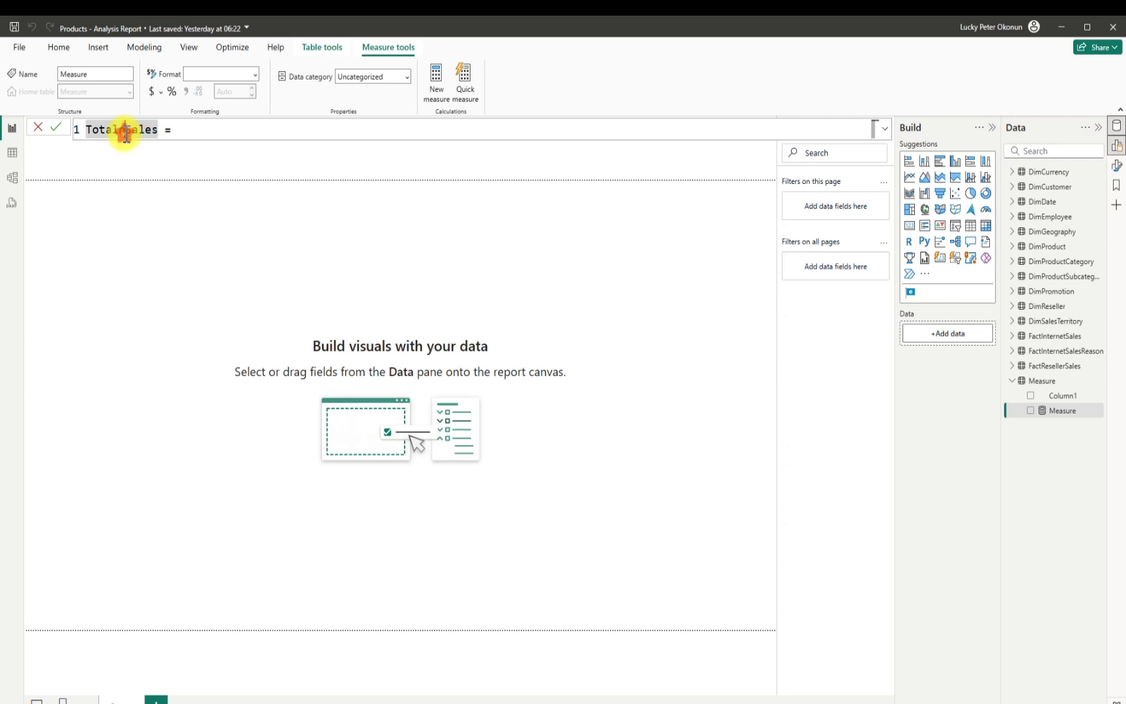
pyautogui.press('Delete')
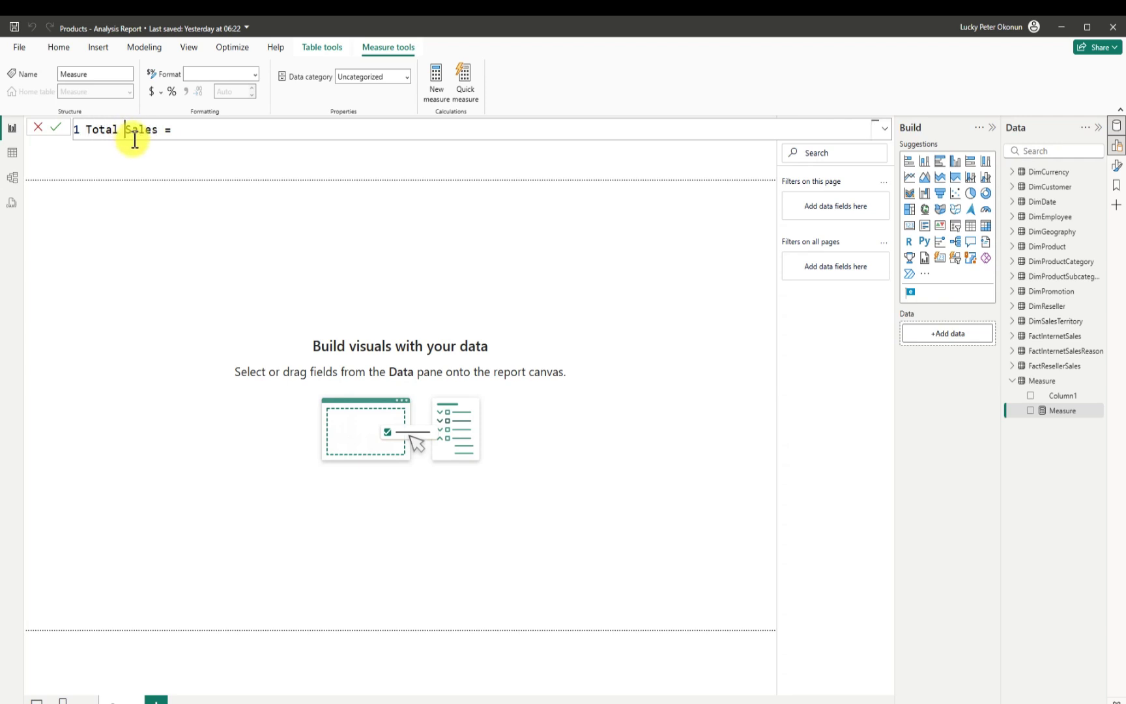
# Step: Define Total Sales as SUM(FactInternetSales[SalesAmount]) and commit the measure
pyautogui.click(188, 132)
pyautogui.write('d')
pyautogui.press('BackSpace')
pyautogui.write('sum')
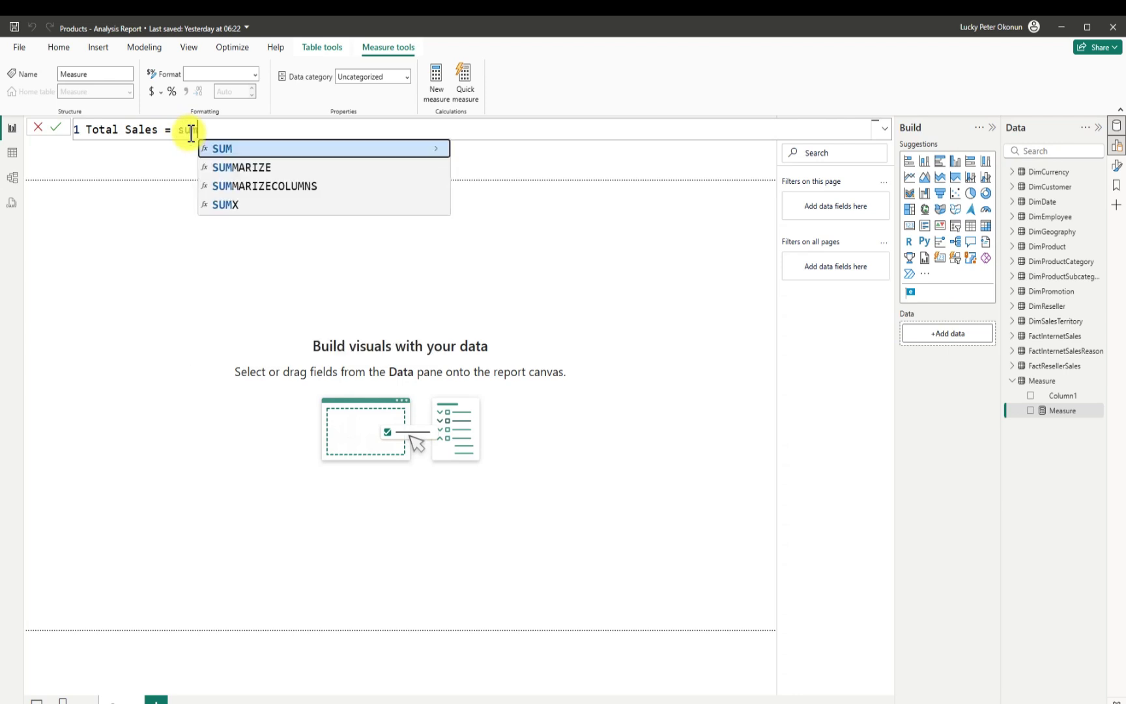
pyautogui.press('Tab')
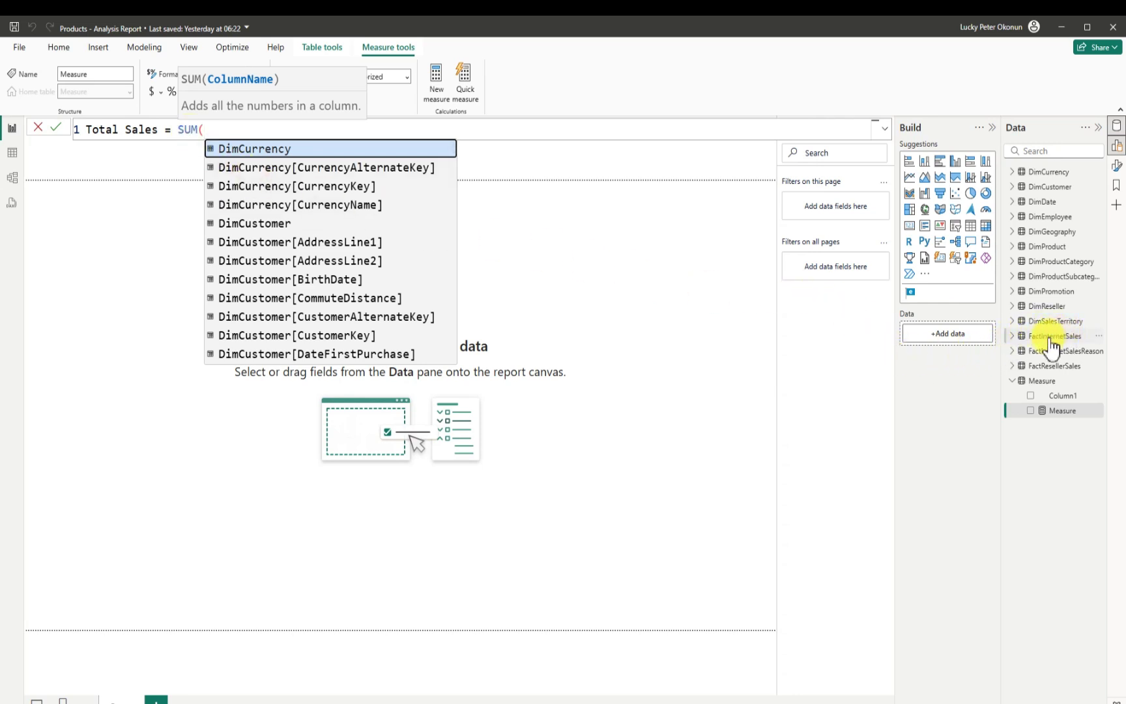
pyautogui.click(1013, 336)
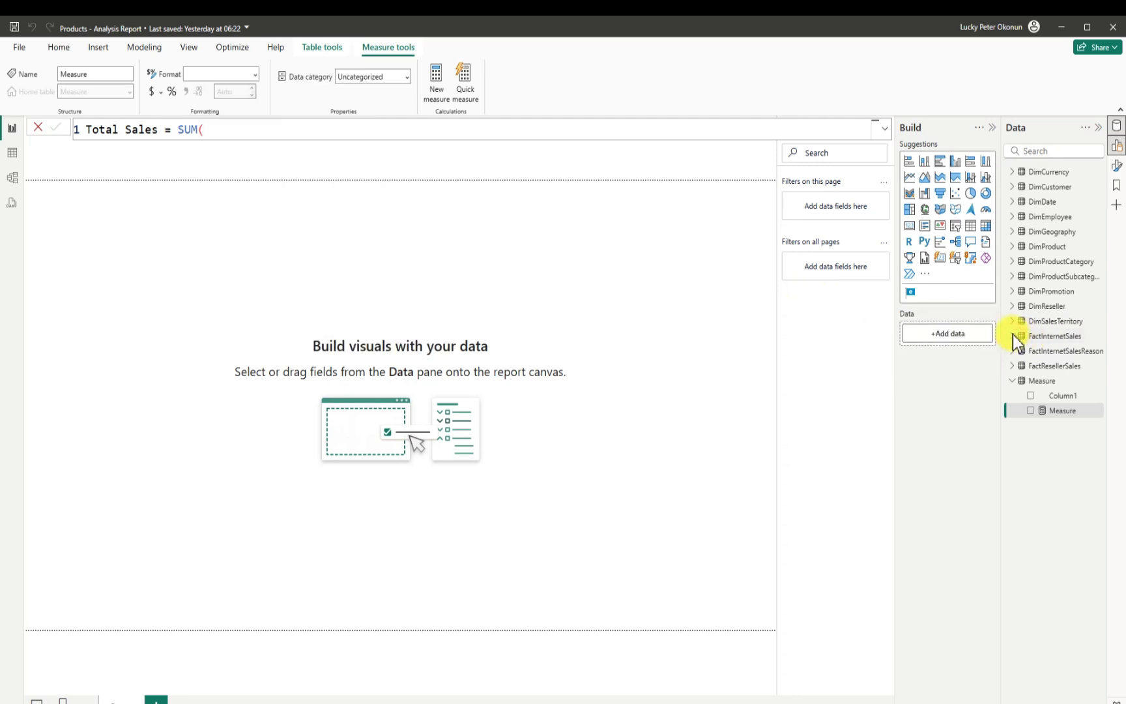
pyautogui.click(225, 131)
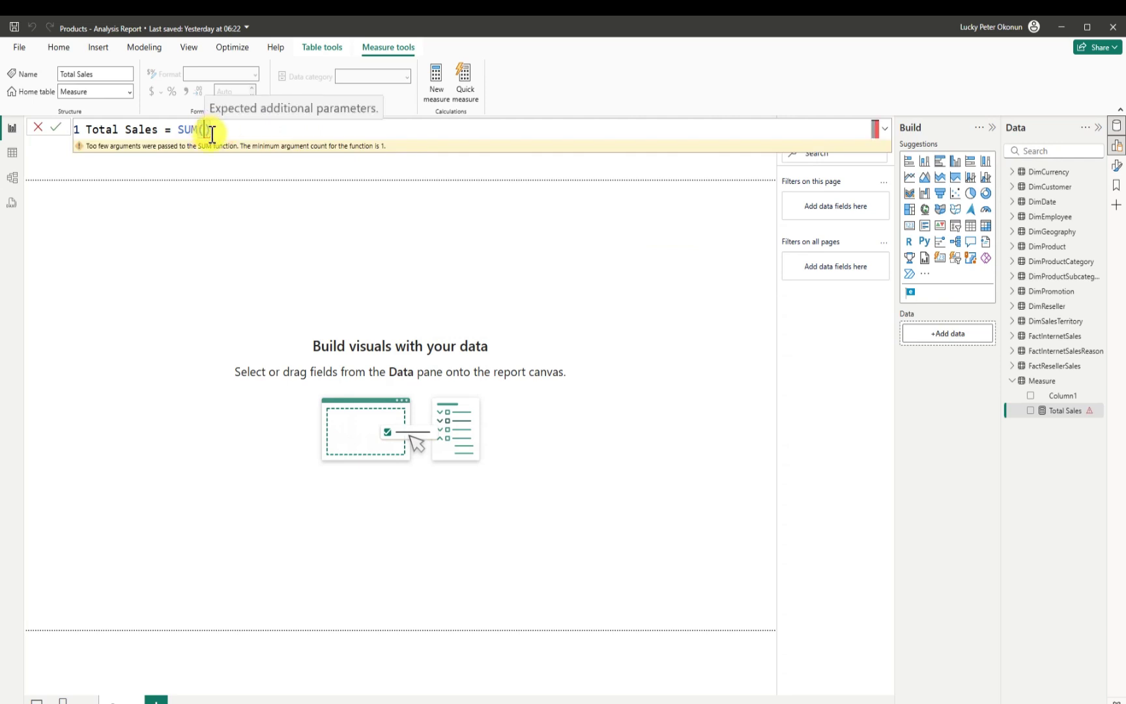
pyautogui.write('inter')
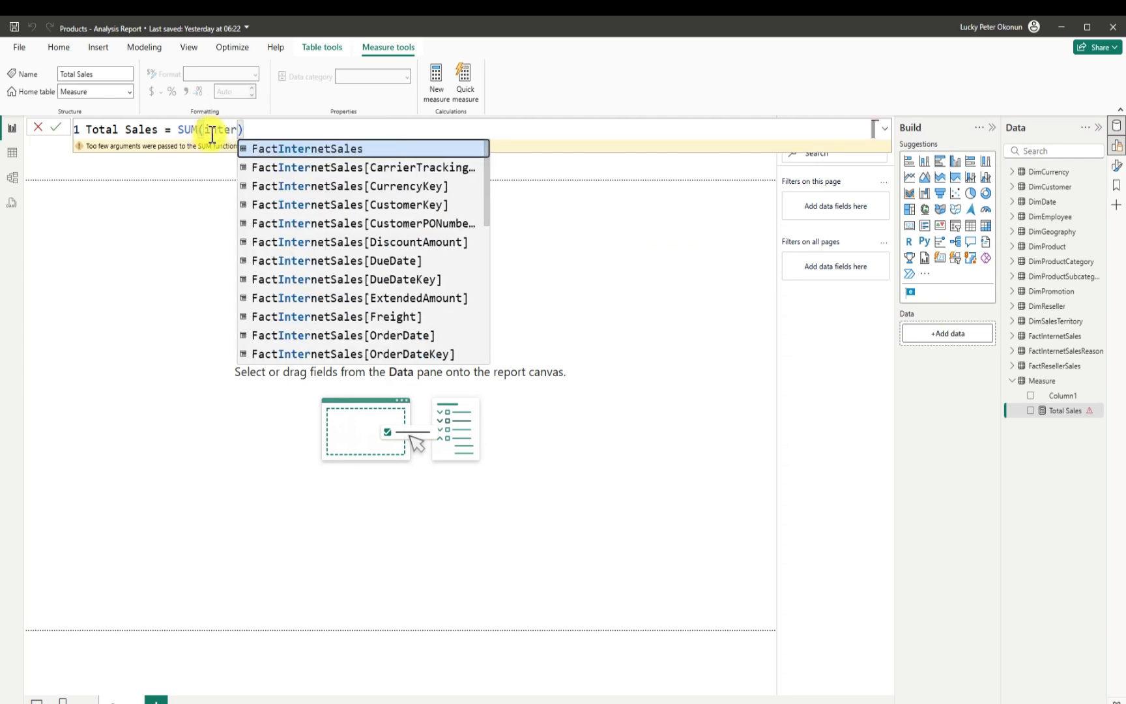
pyautogui.write('net')
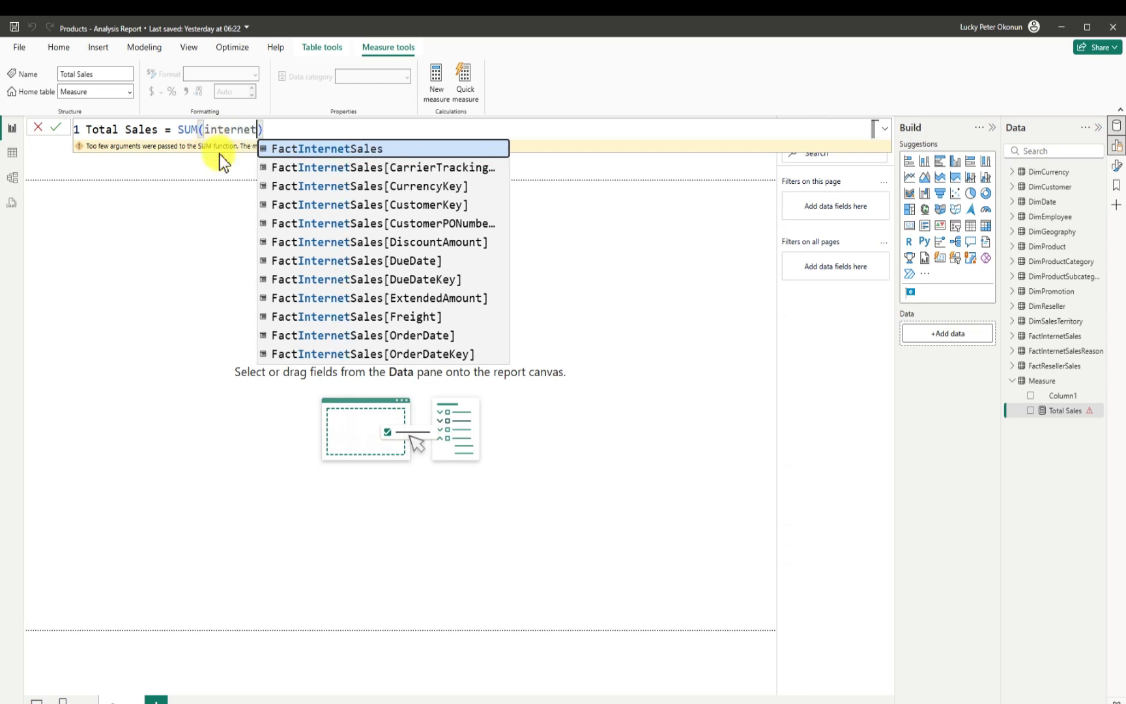
pyautogui.moveTo(508, 223); pyautogui.dragTo(483, 301)
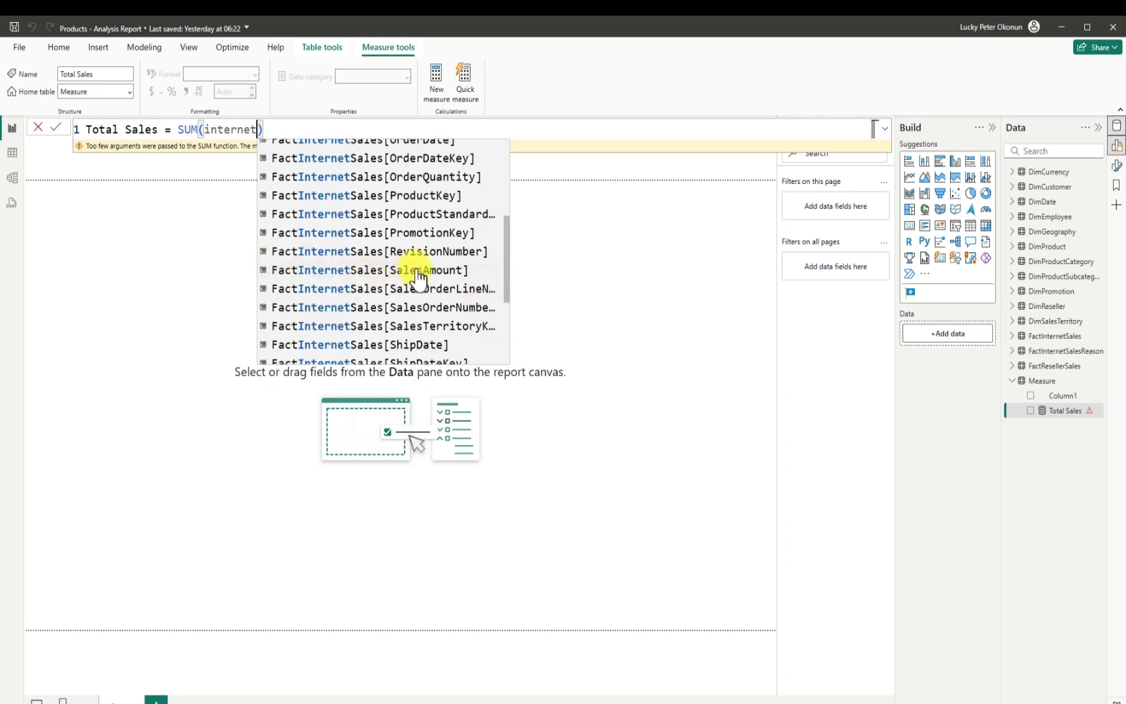
pyautogui.click(417, 271)
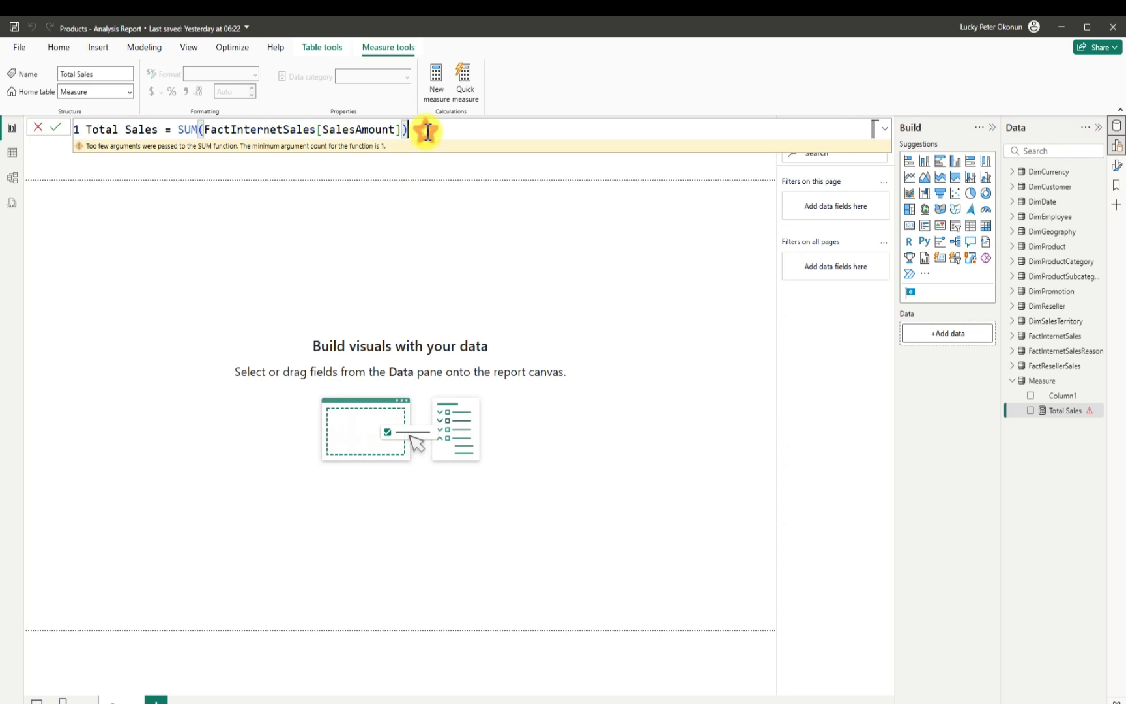
pyautogui.click(55, 127)
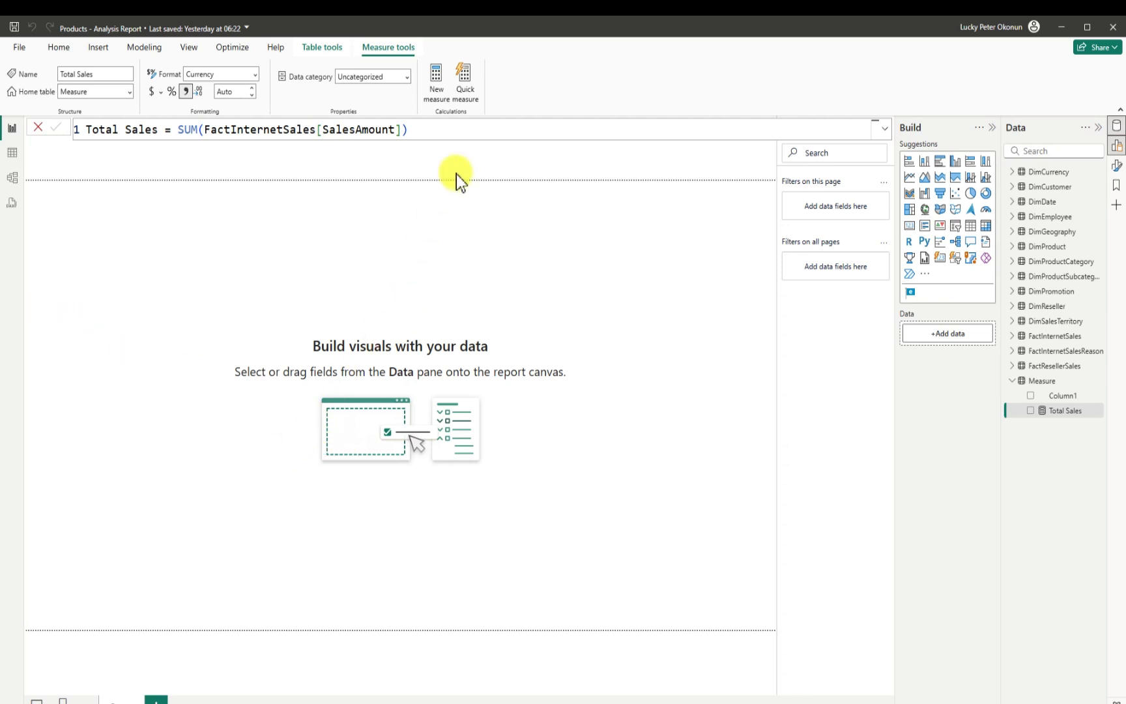
# Step: Create the measure Internet Sales Qty = SUM(FactInternetSales[OrderQuantity]) in the Measure table
pyautogui.click(436, 80)
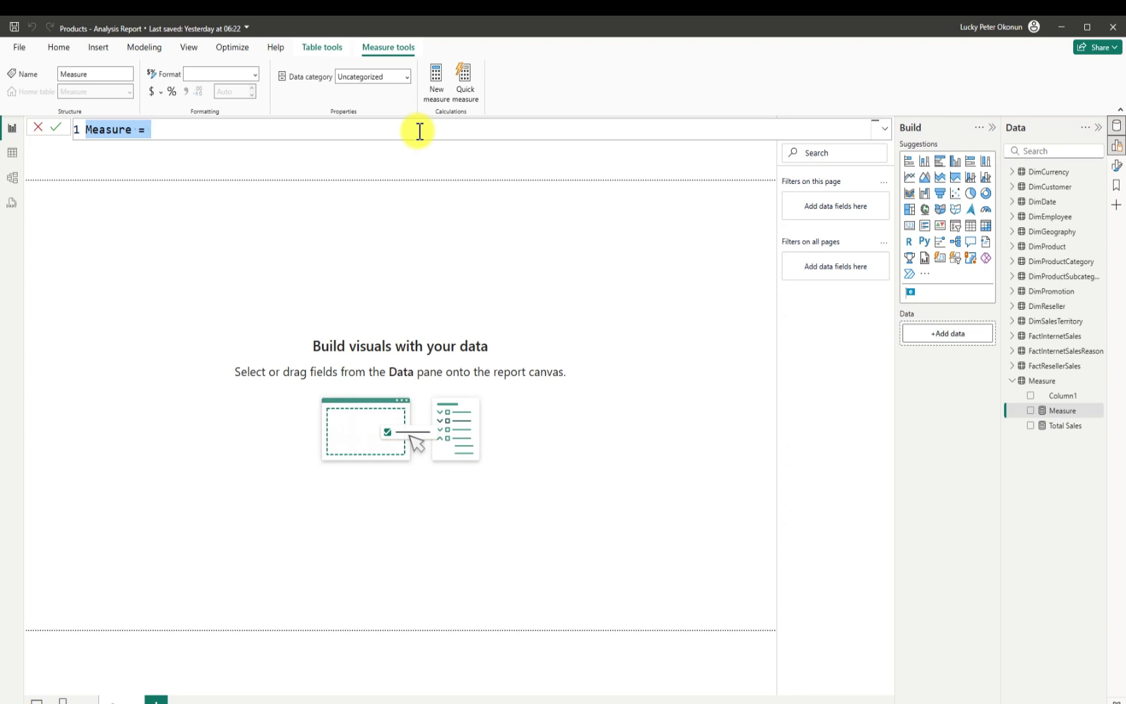
pyautogui.press('BackSpace')
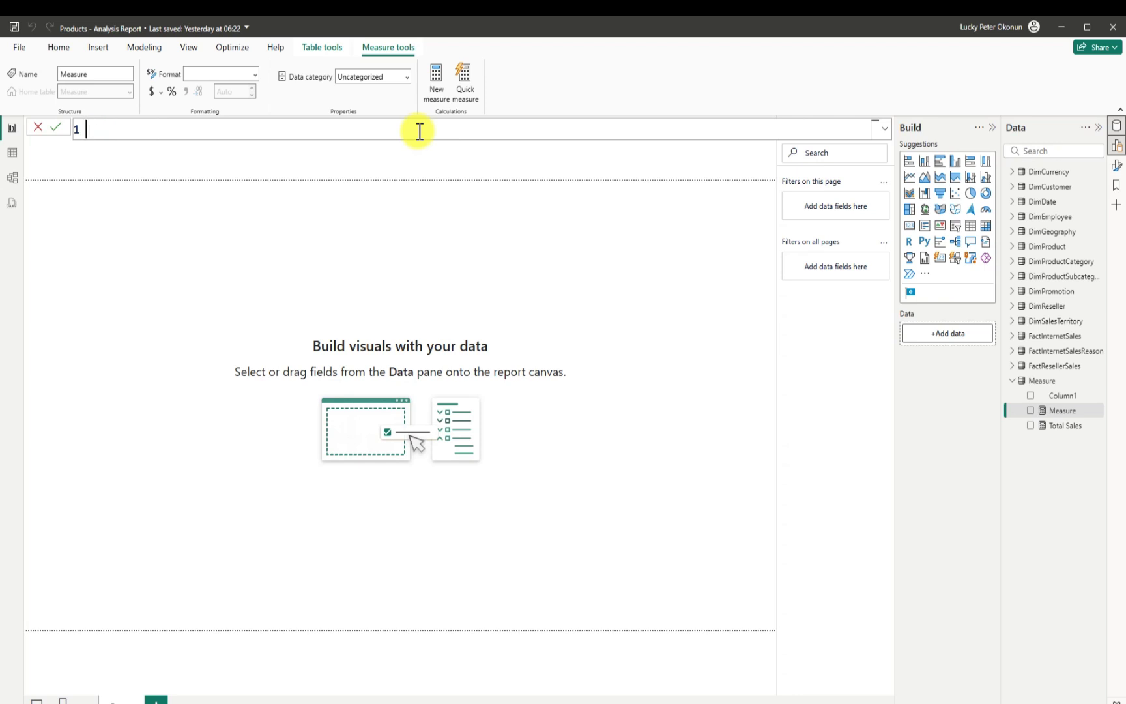
pyautogui.write('Internet Sales Qty ')
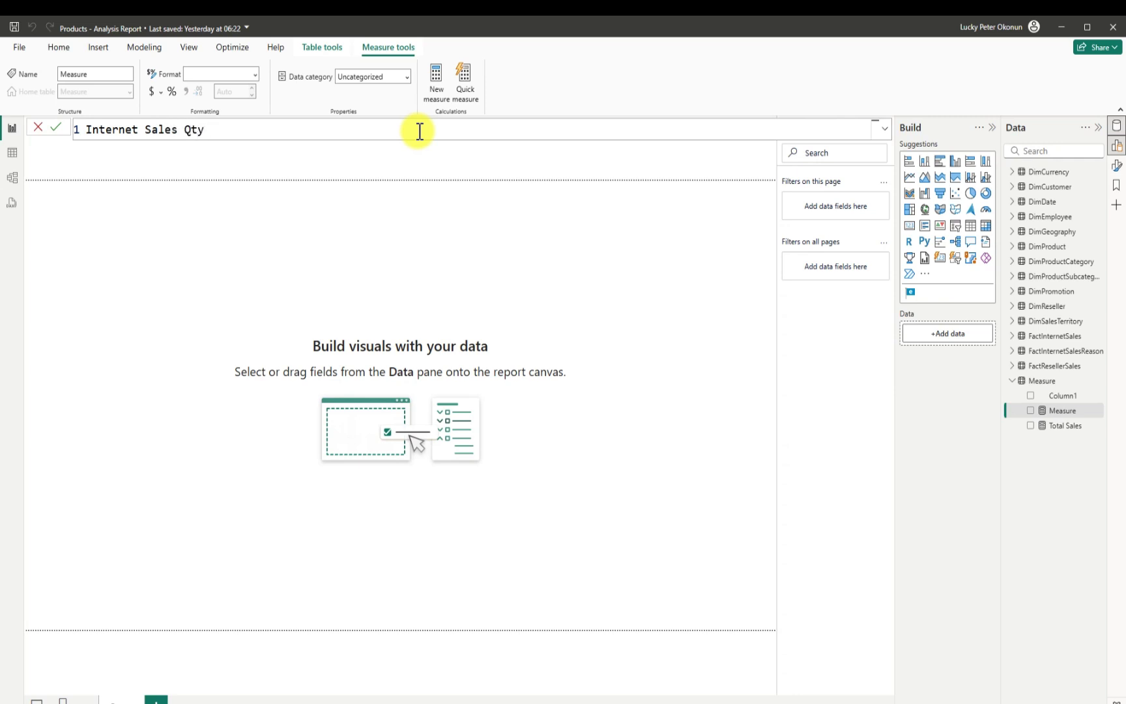
pyautogui.write('= sum')
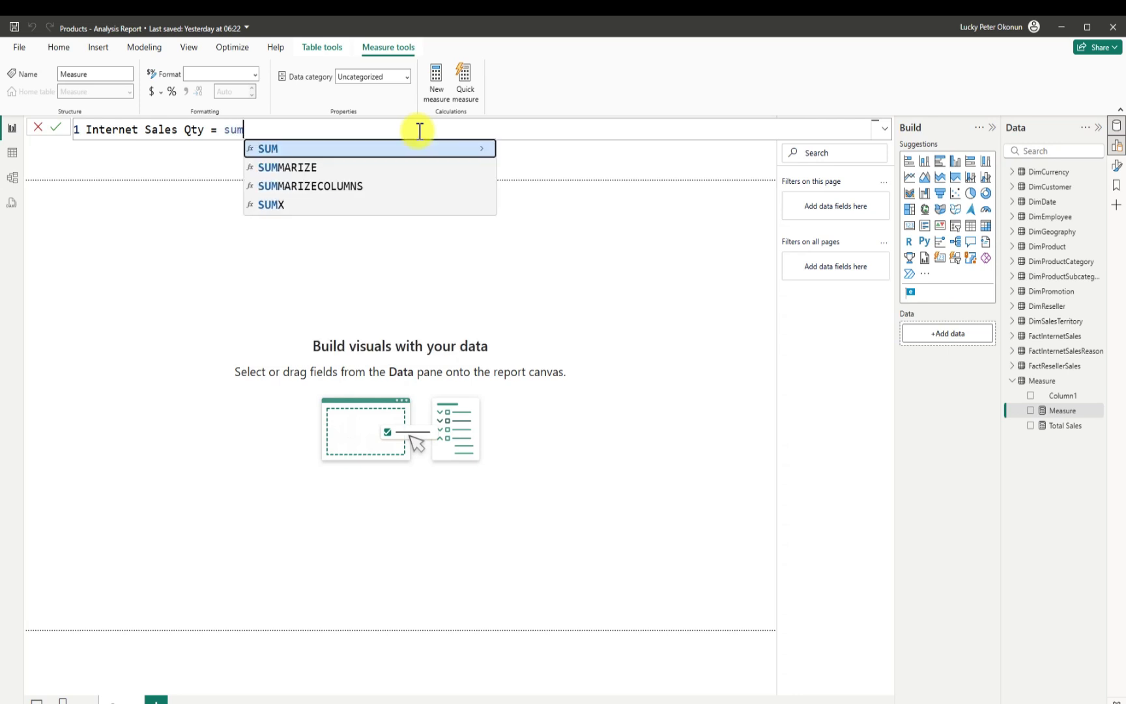
pyautogui.press('Tab')
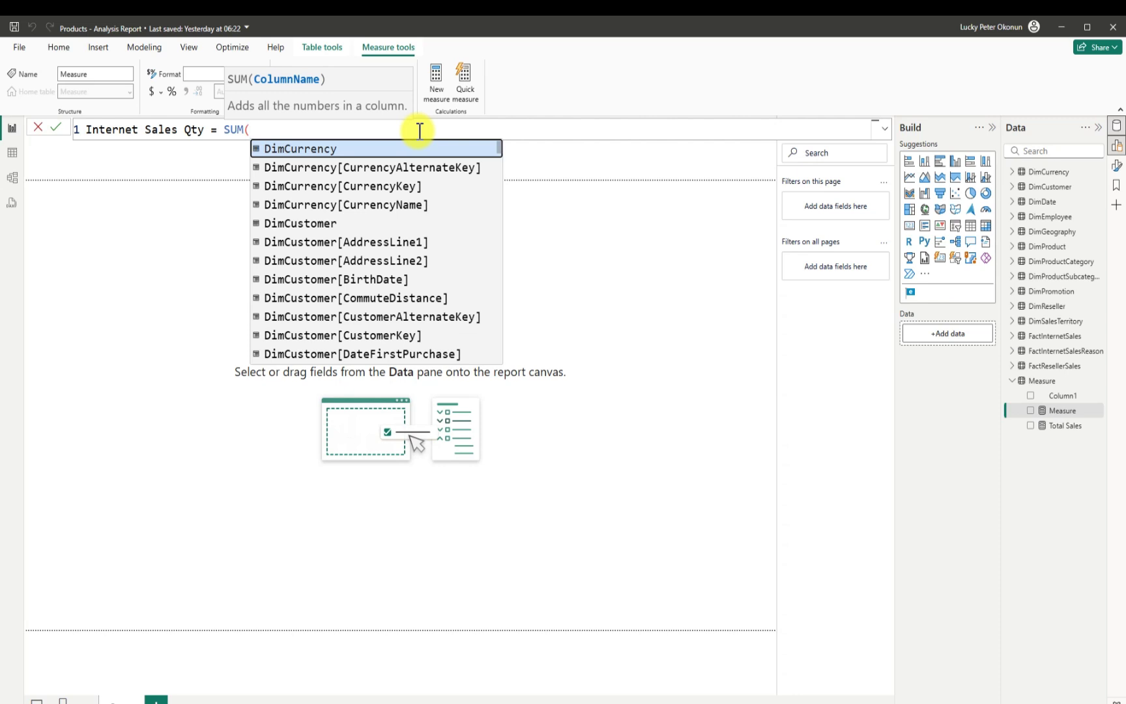
pyautogui.write('order')
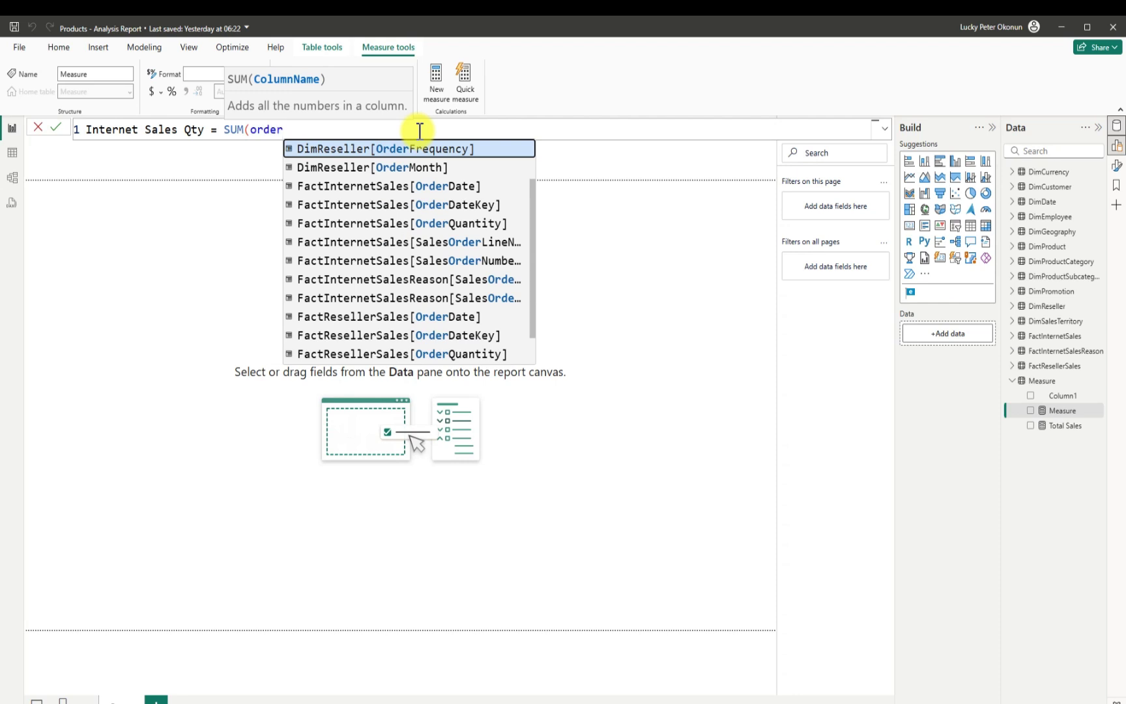
pyautogui.click(483, 223)
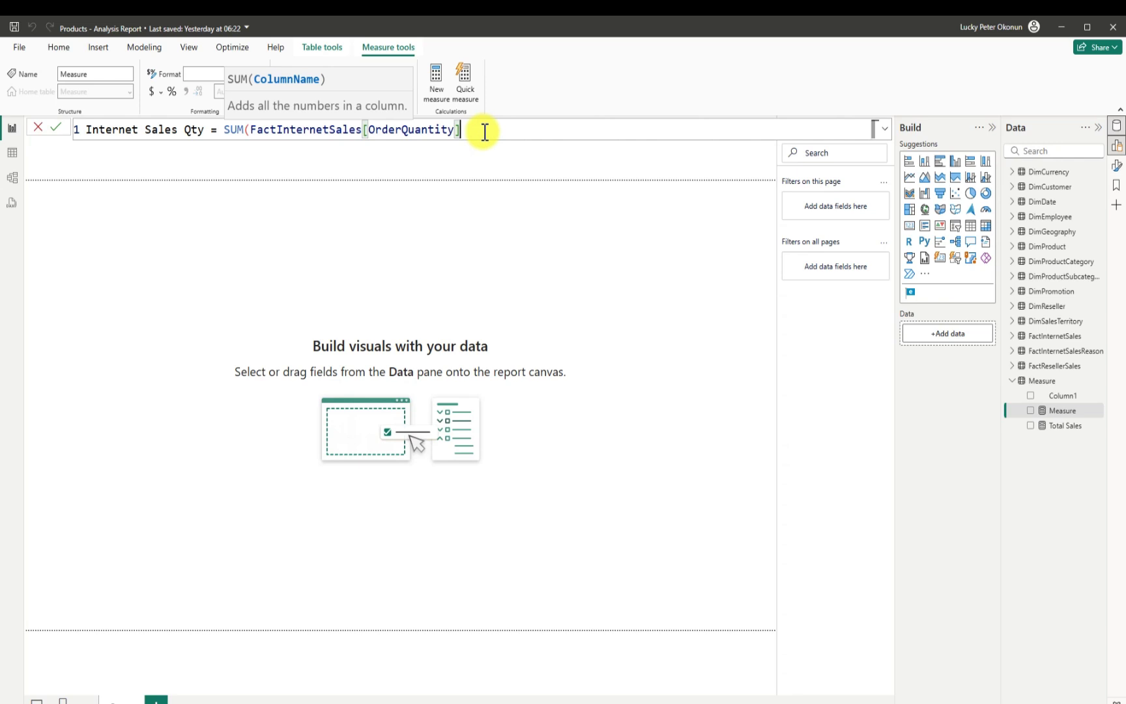
pyautogui.write(')')
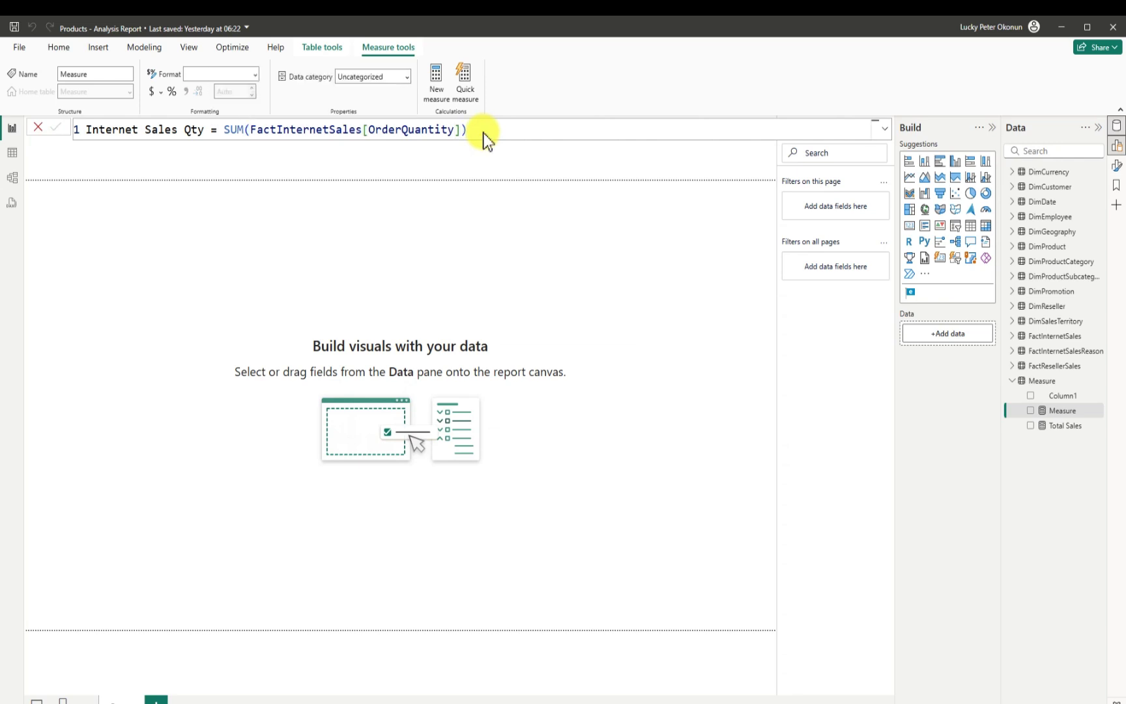
pyautogui.press('Return')
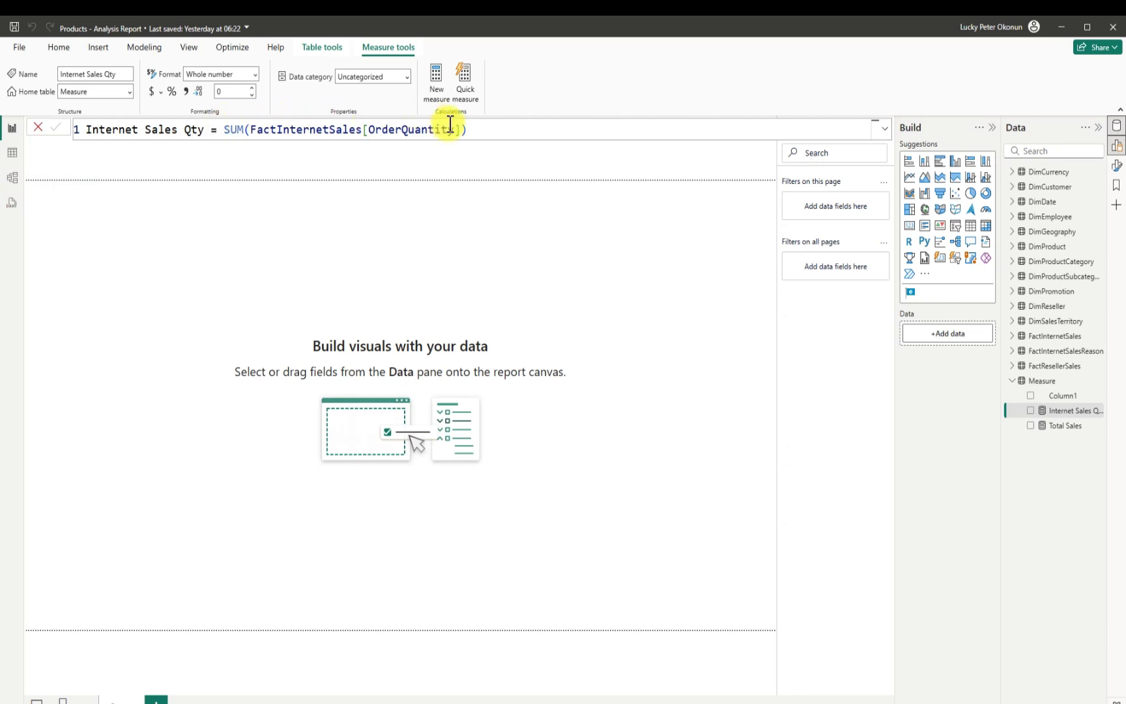
# Step: Copy the Internet Sales Qty formula into a new measure and rename the copy Reseller Sales Qty
pyautogui.moveTo(464, 129); pyautogui.dragTo(83, 121)
pyautogui.hotkey('ctrl', 'c')
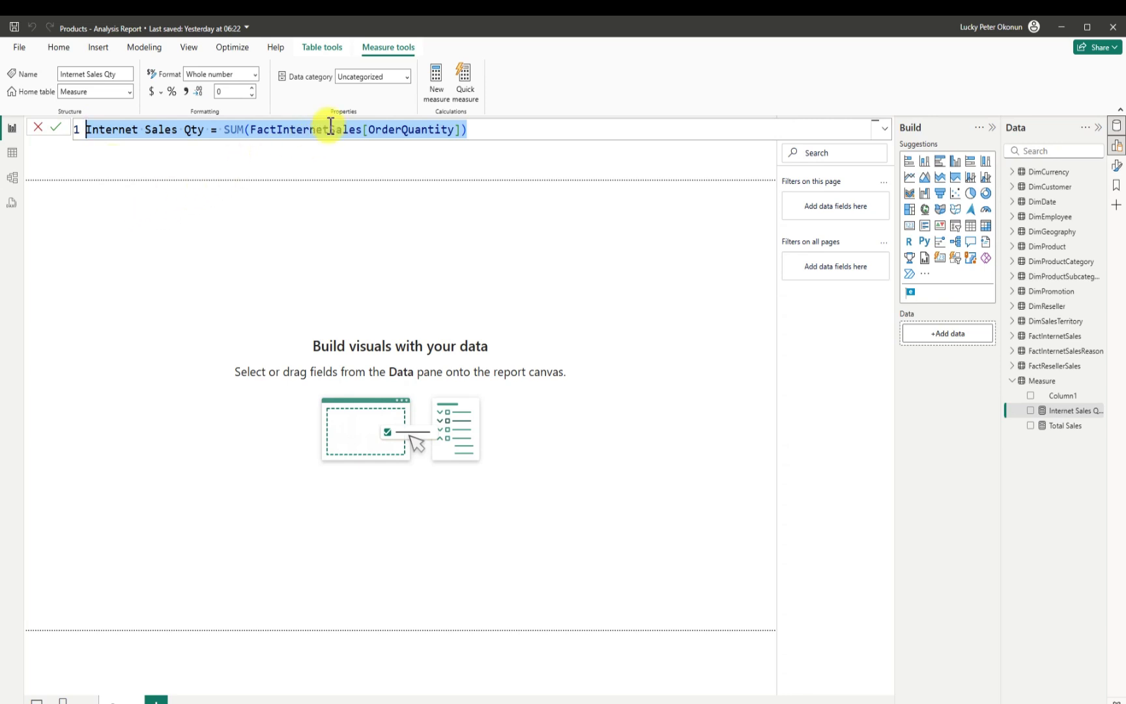
pyautogui.click(436, 76)
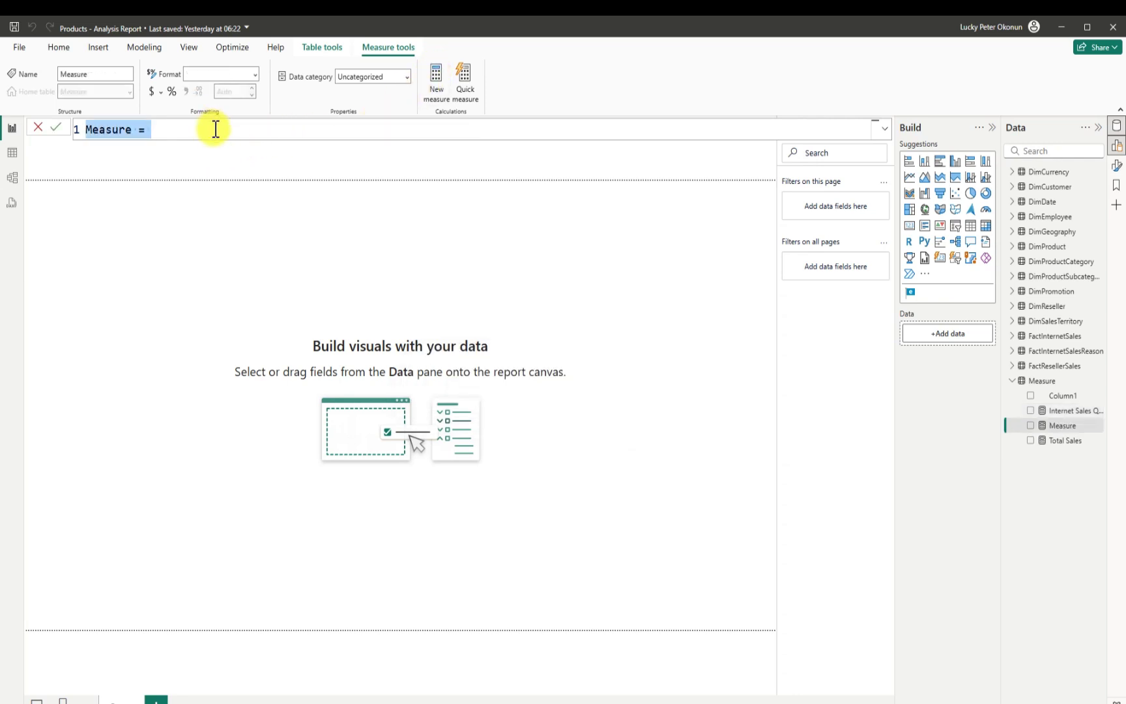
pyautogui.press('BackSpace')
pyautogui.hotkey('ctrl', 'v')
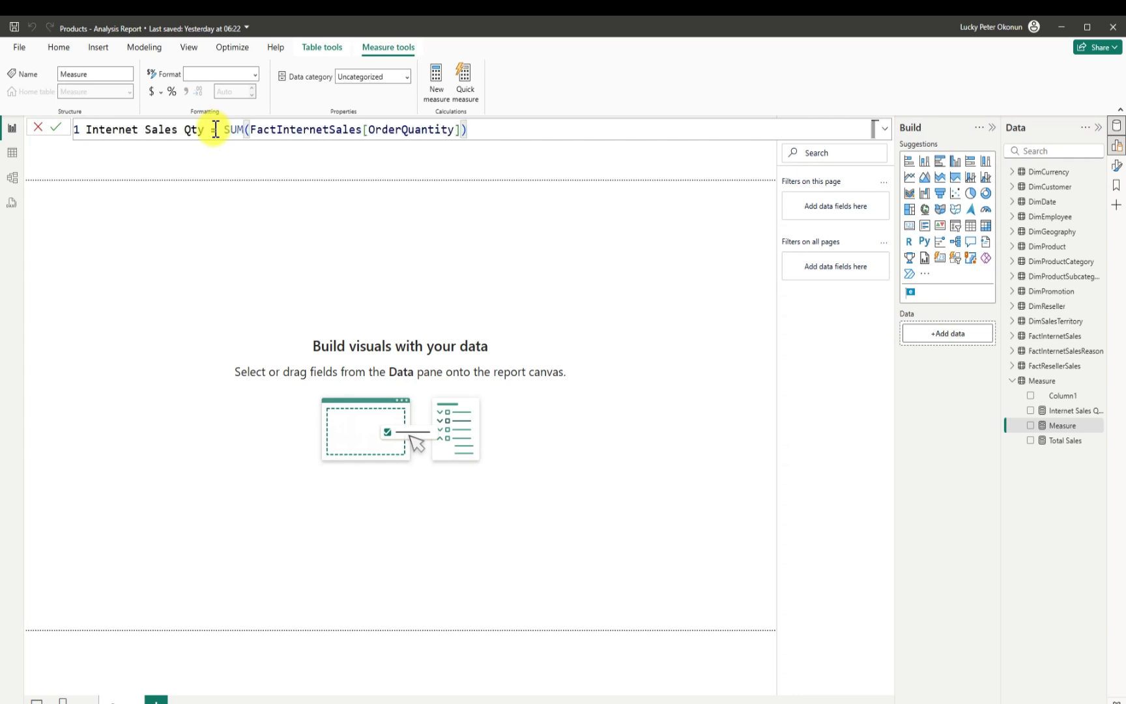
pyautogui.click(141, 130)
pyautogui.moveTo(141, 131); pyautogui.dragTo(87, 131)
pyautogui.write('Re')
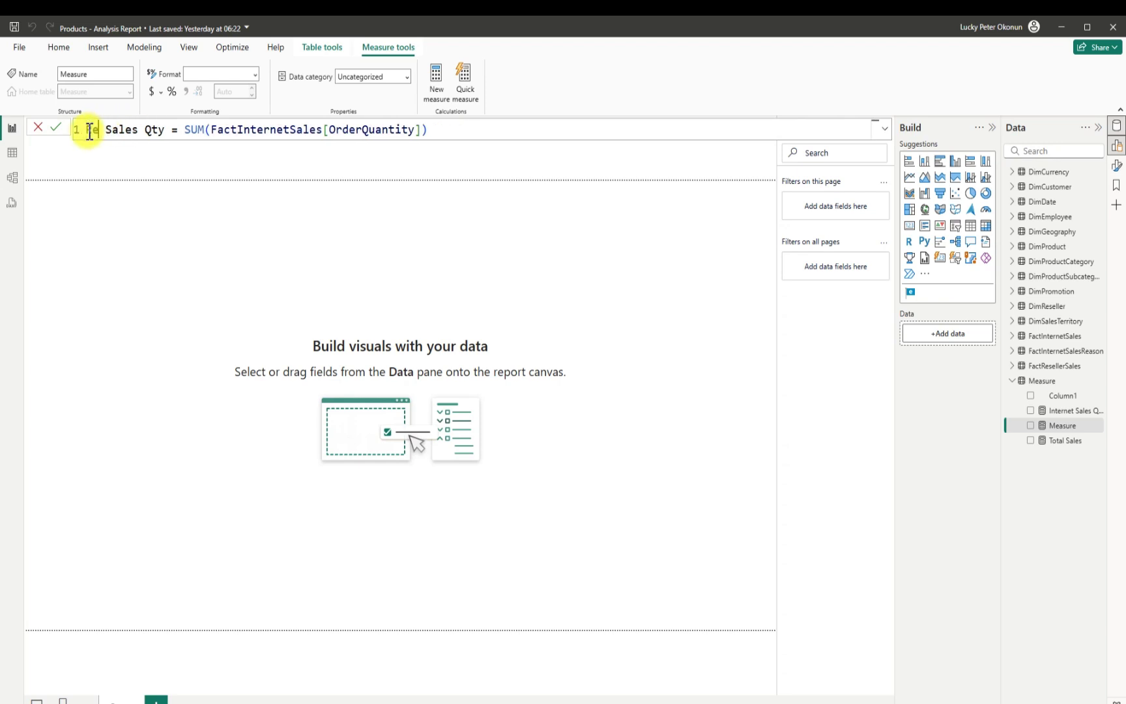
pyautogui.write('seller')
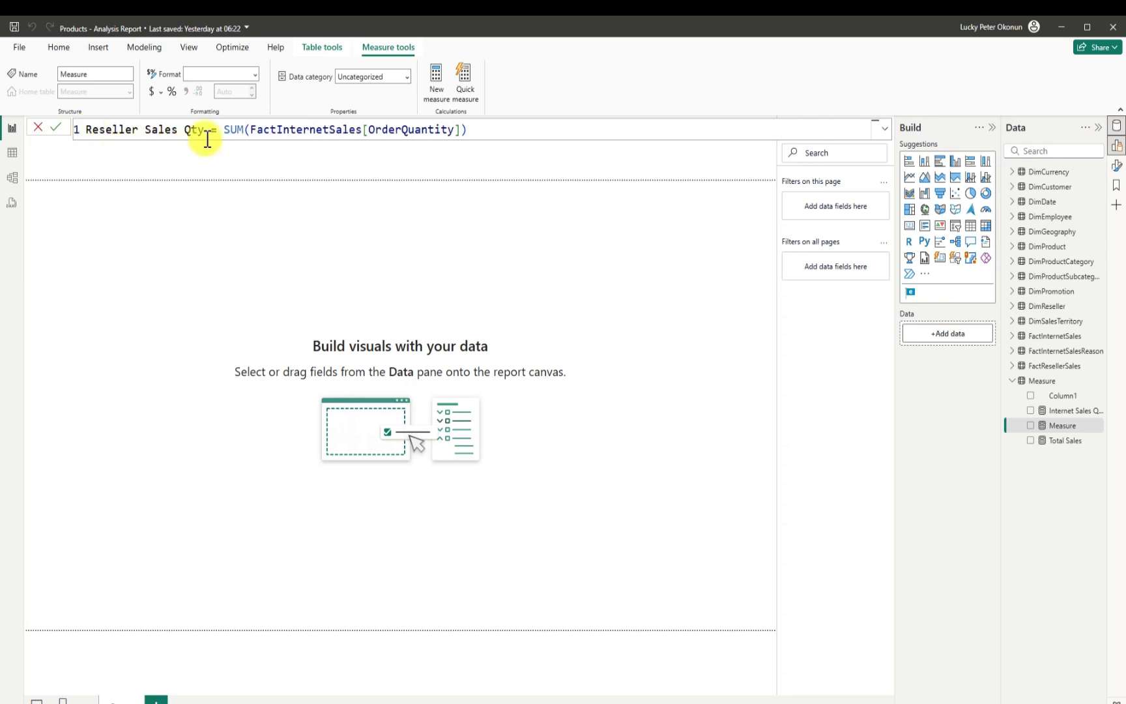
# Step: Remove the FactInternetSales table reference from the Reseller Sales Qty formula
pyautogui.doubleClick(363, 129)
pyautogui.press('BackSpace')
pyautogui.press('BackSpace')
pyautogui.press('BackSpace')
pyautogui.press('BackSpace')
pyautogui.press('BackSpace')
pyautogui.press('BackSpace')
pyautogui.press('BackSpace')
pyautogui.press('BackSpace')
pyautogui.press('BackSpace')
pyautogui.press('BackSpace')
pyautogui.press('BackSpace')
pyautogui.press('BackSpace')
pyautogui.press('BackSpace')
pyautogui.press('BackSpace')
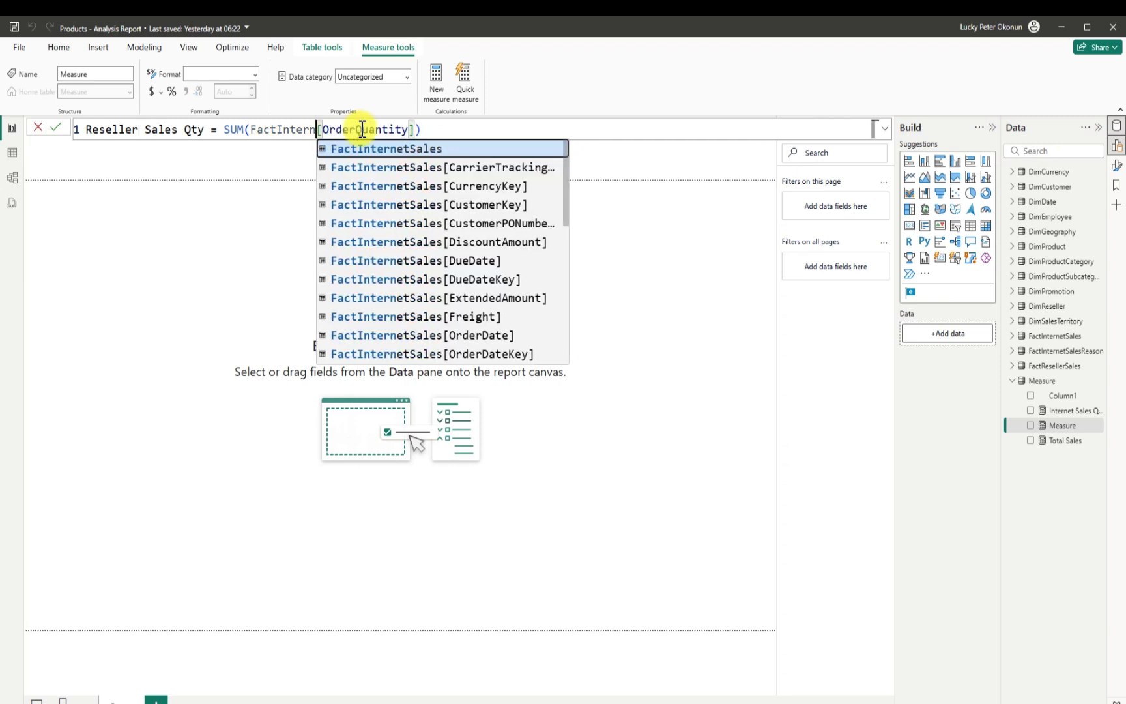
pyautogui.press('BackSpace')
pyautogui.press('BackSpace')
pyautogui.press('BackSpace')
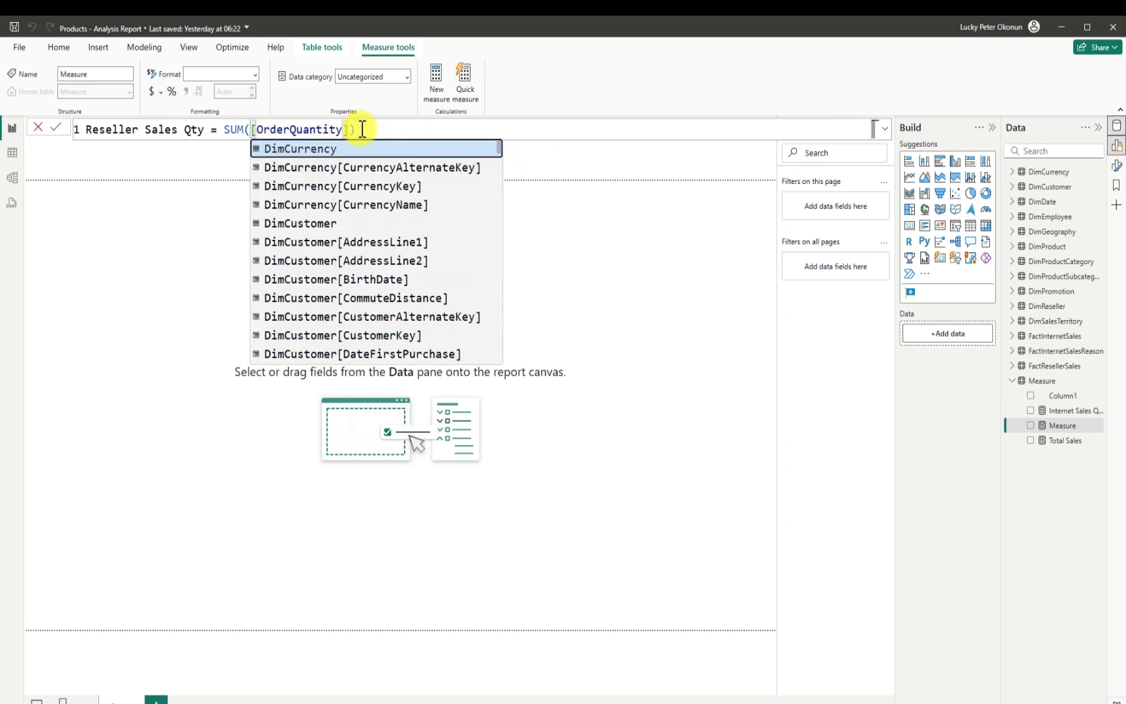
# Step: Complete the Reseller Sales Qty formula as SUM(FactResellerSales[OrderQuantity]), removing the duplicate column reference, and commit the measure
pyautogui.write('res')
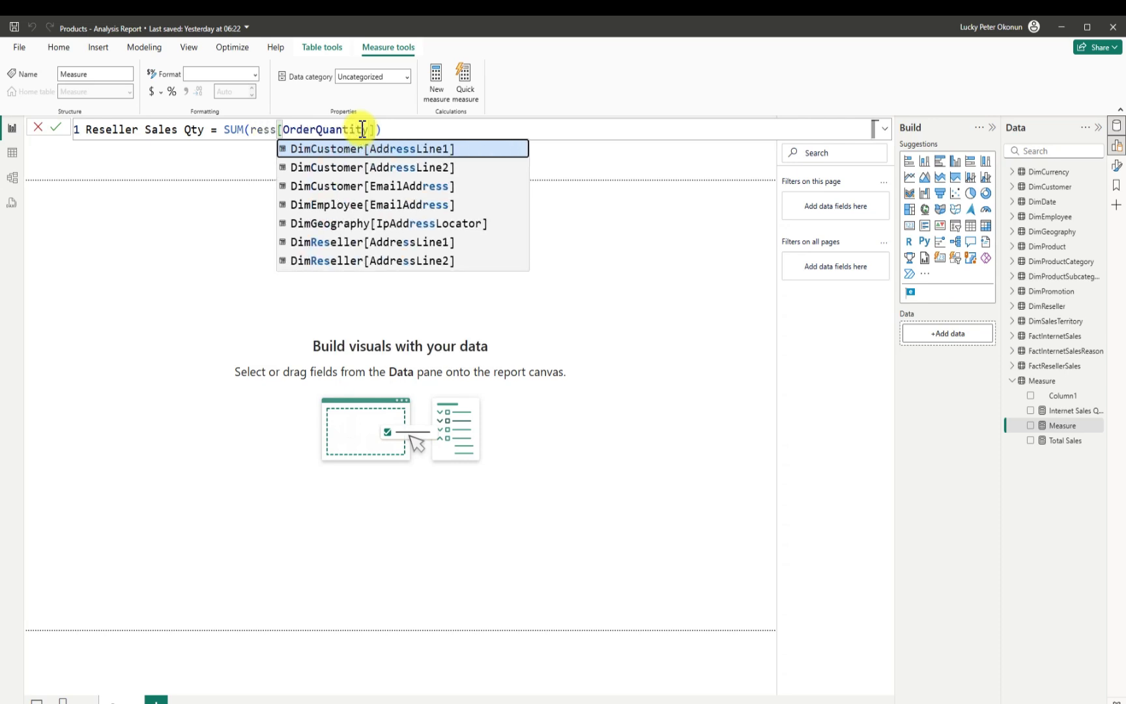
pyautogui.write('e')
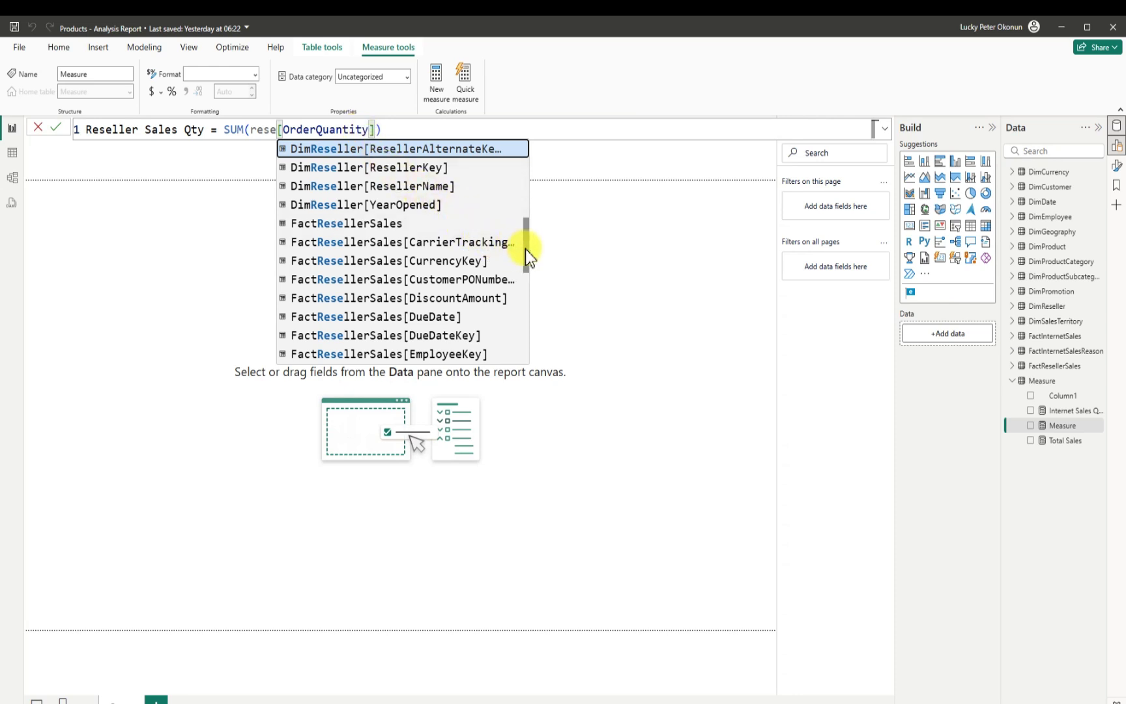
pyautogui.moveTo(526, 249); pyautogui.dragTo(513, 286)
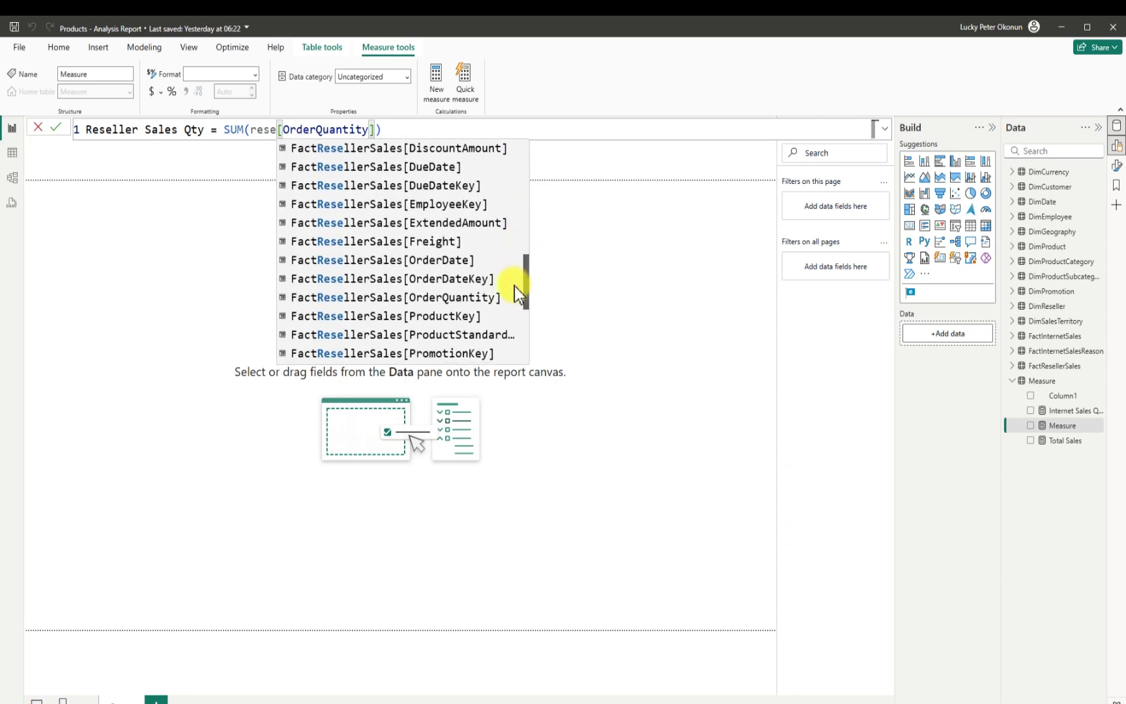
pyautogui.click(446, 294)
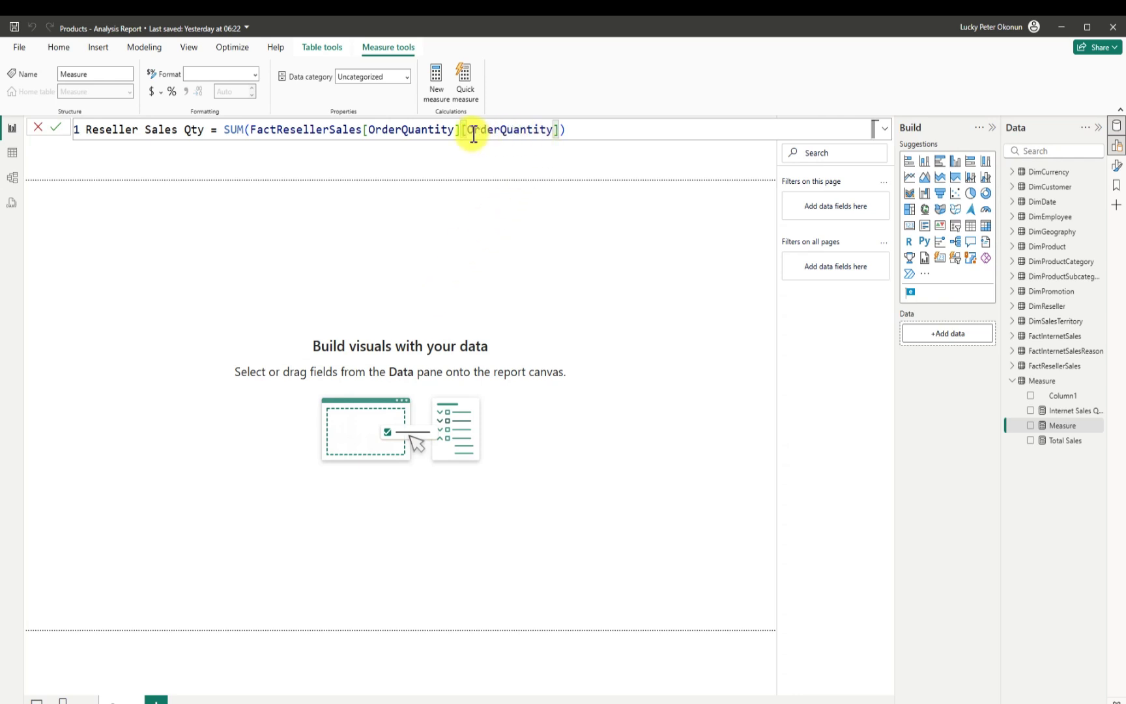
pyautogui.moveTo(459, 130); pyautogui.dragTo(561, 130)
pyautogui.press('BackSpace')
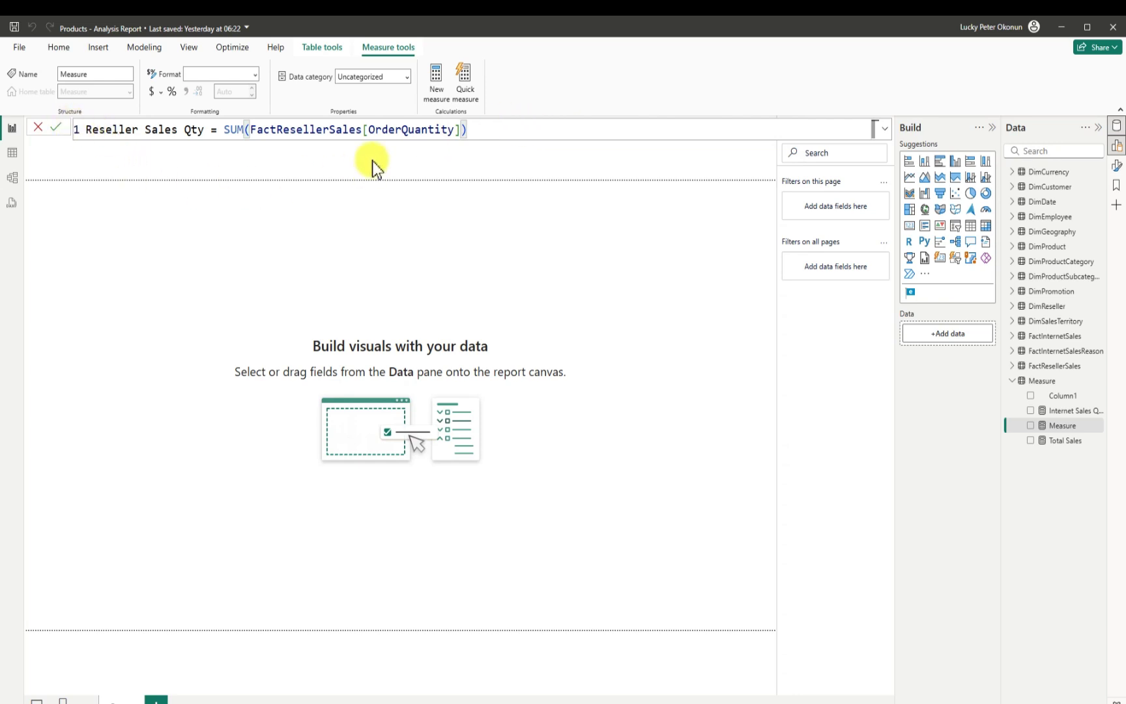
pyautogui.click(489, 134)
pyautogui.press('Return')
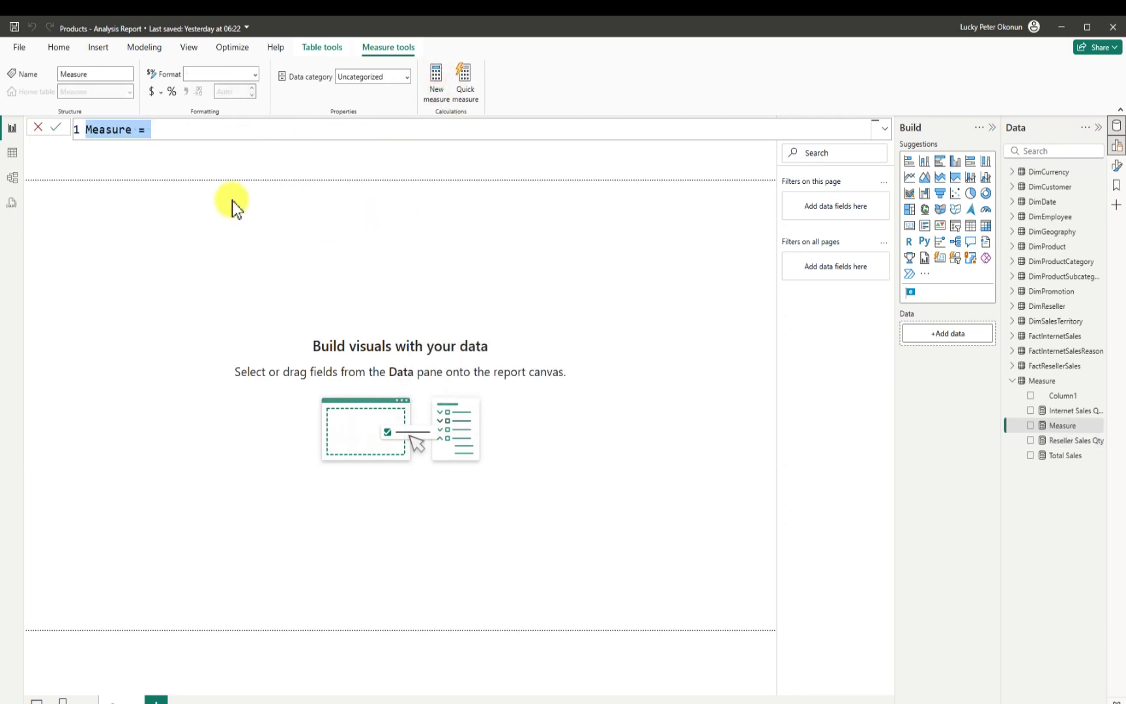
# Step: Create the measure Total Sales Qty = [Internet Sales Qty] + [Reseller Sales Qty] in the Measure table
pyautogui.press('BackSpace')
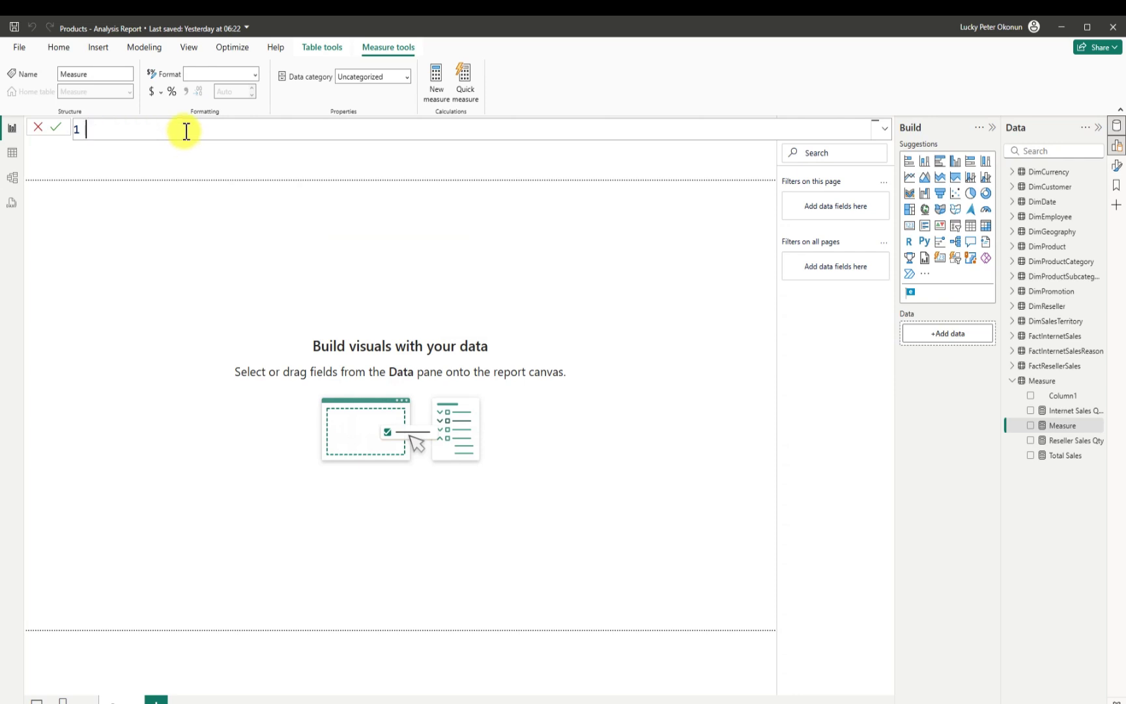
pyautogui.write('Total Sales Qty = in')
pyautogui.write('ter')
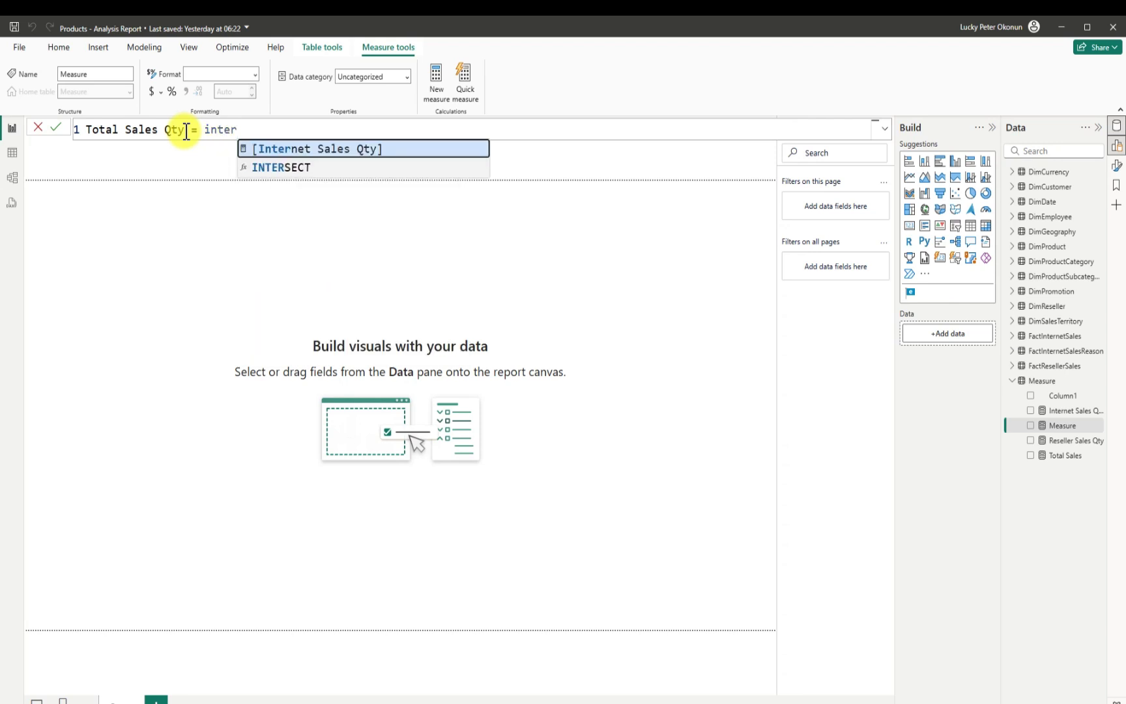
pyautogui.press('Tab')
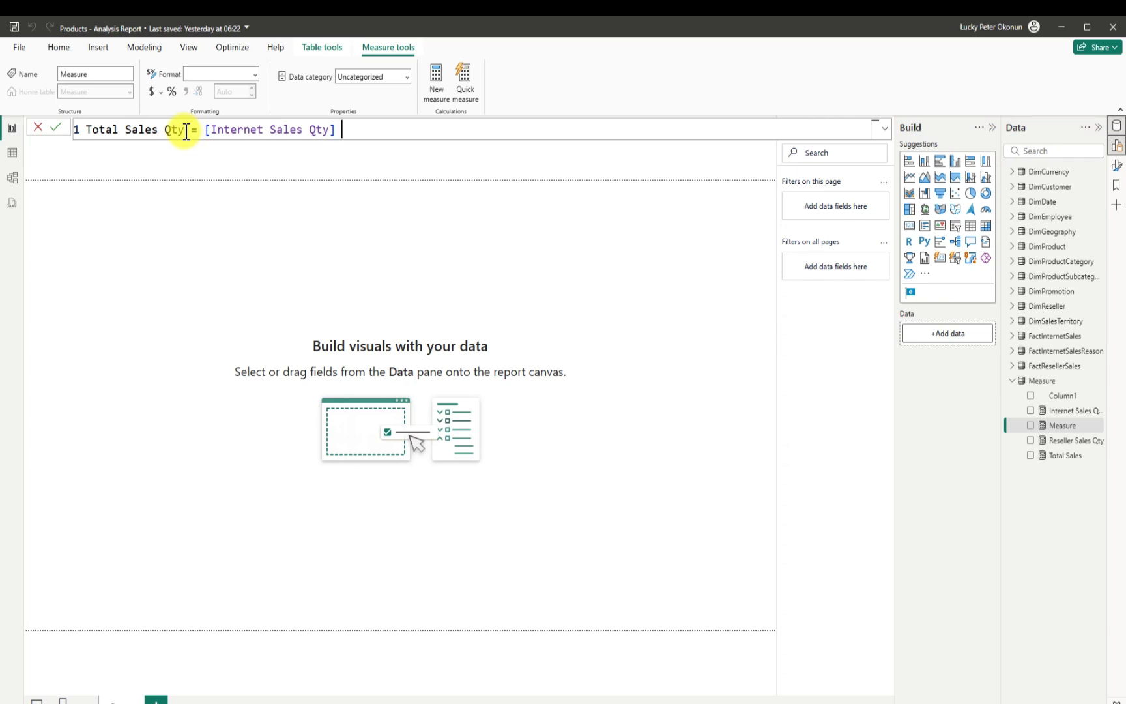
pyautogui.write('+ resl')
pyautogui.press('BackSpace')
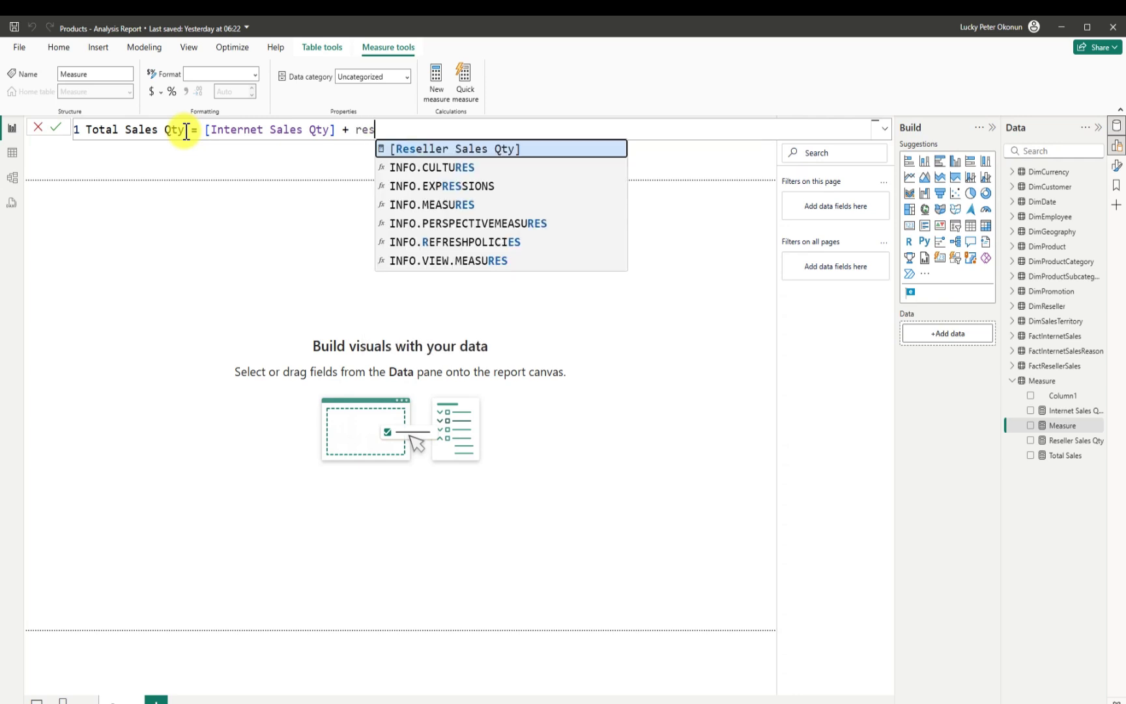
pyautogui.click(397, 148)
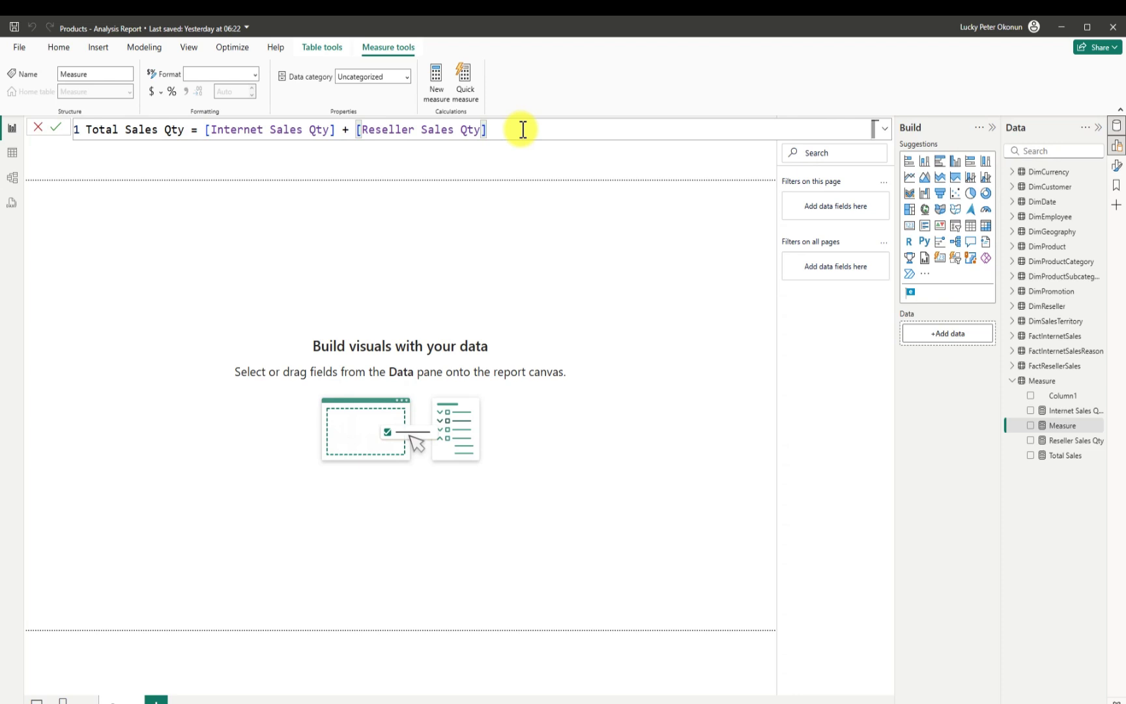
pyautogui.press('Return')
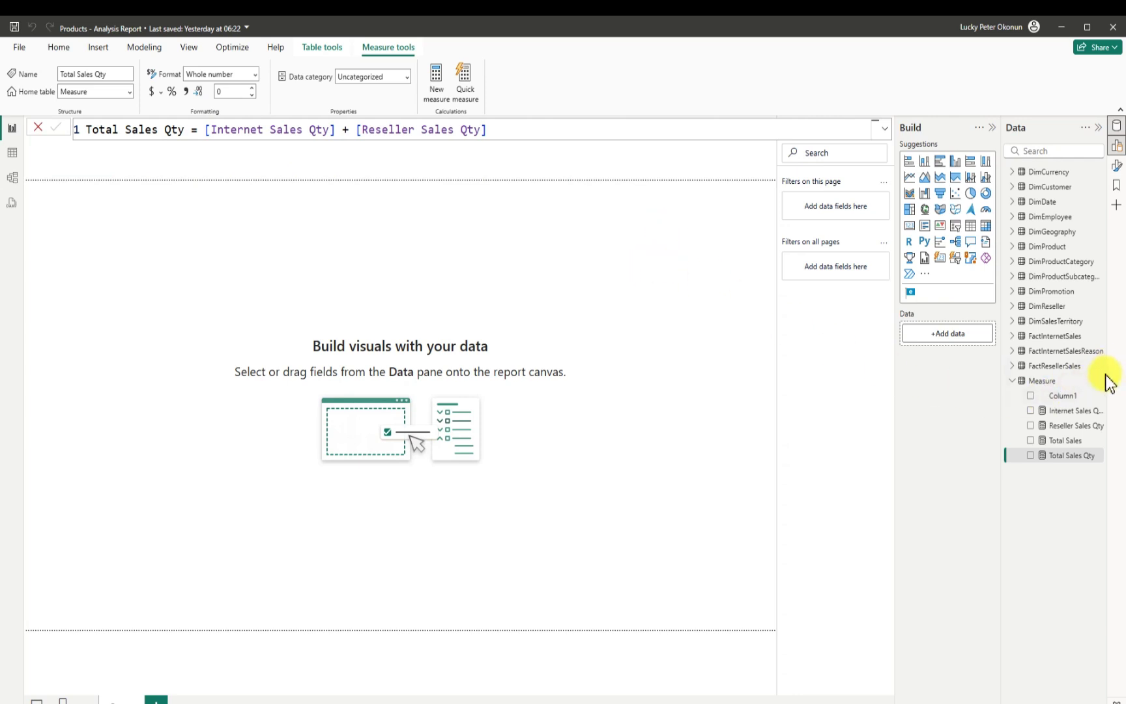
# Step: Delete Column1 from the Measure table in the model and collapse the Filters pane
pyautogui.click(1101, 402)
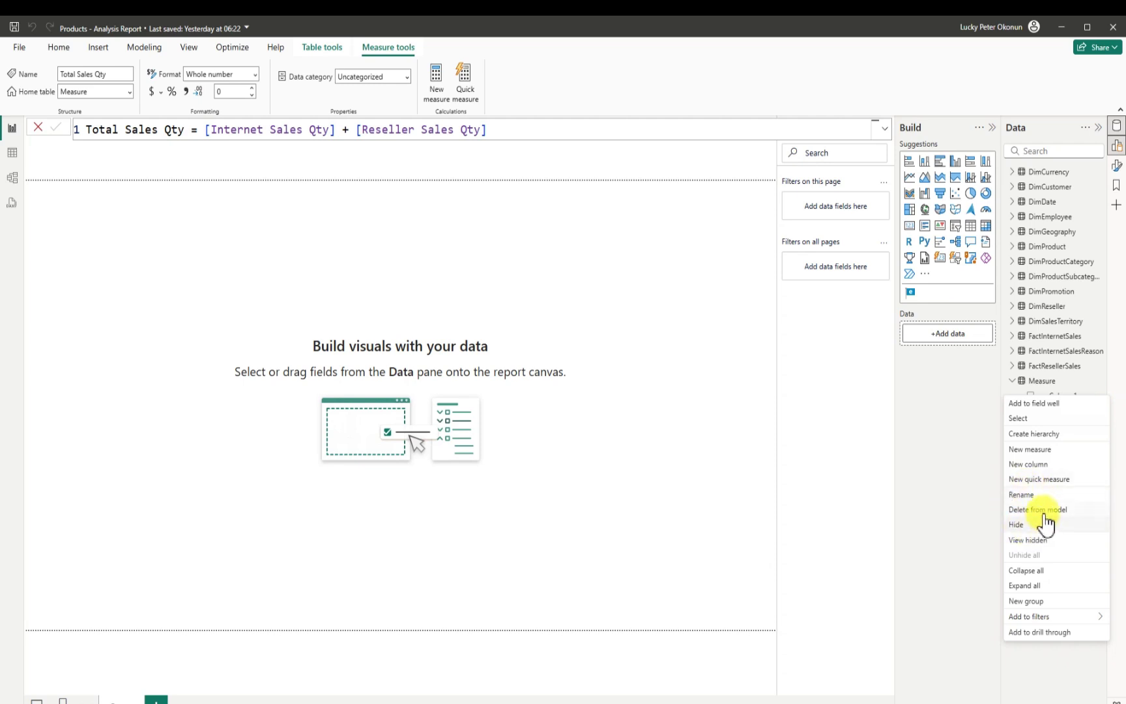
pyautogui.click(1041, 510)
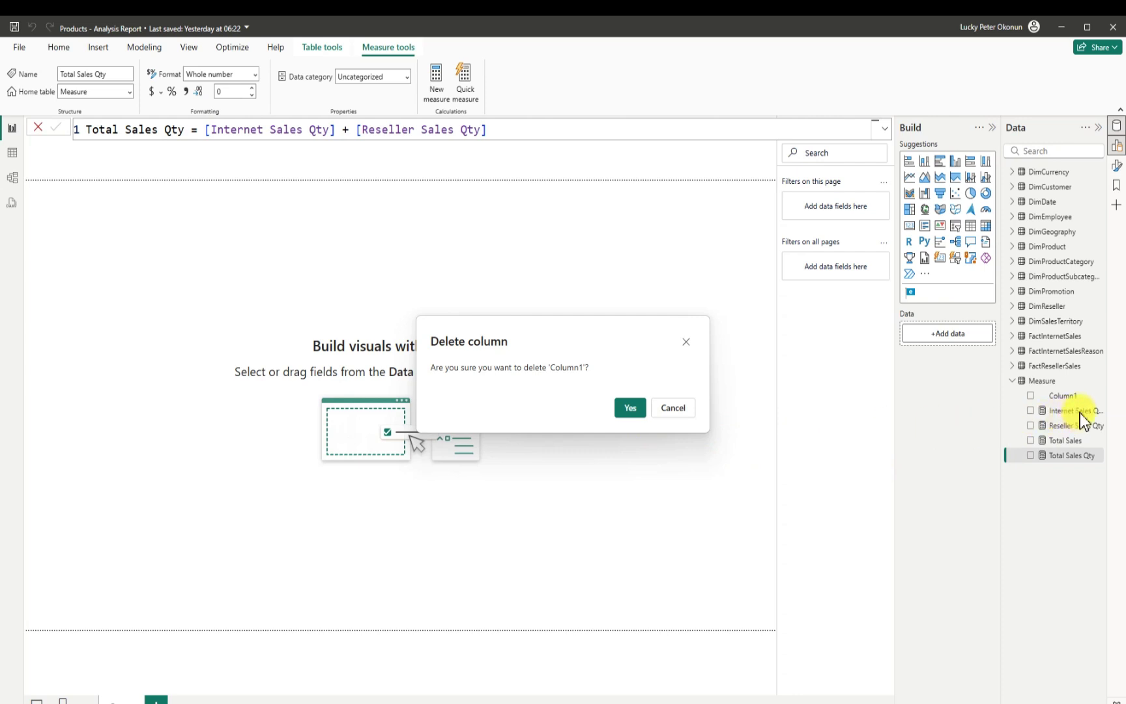
pyautogui.click(631, 407)
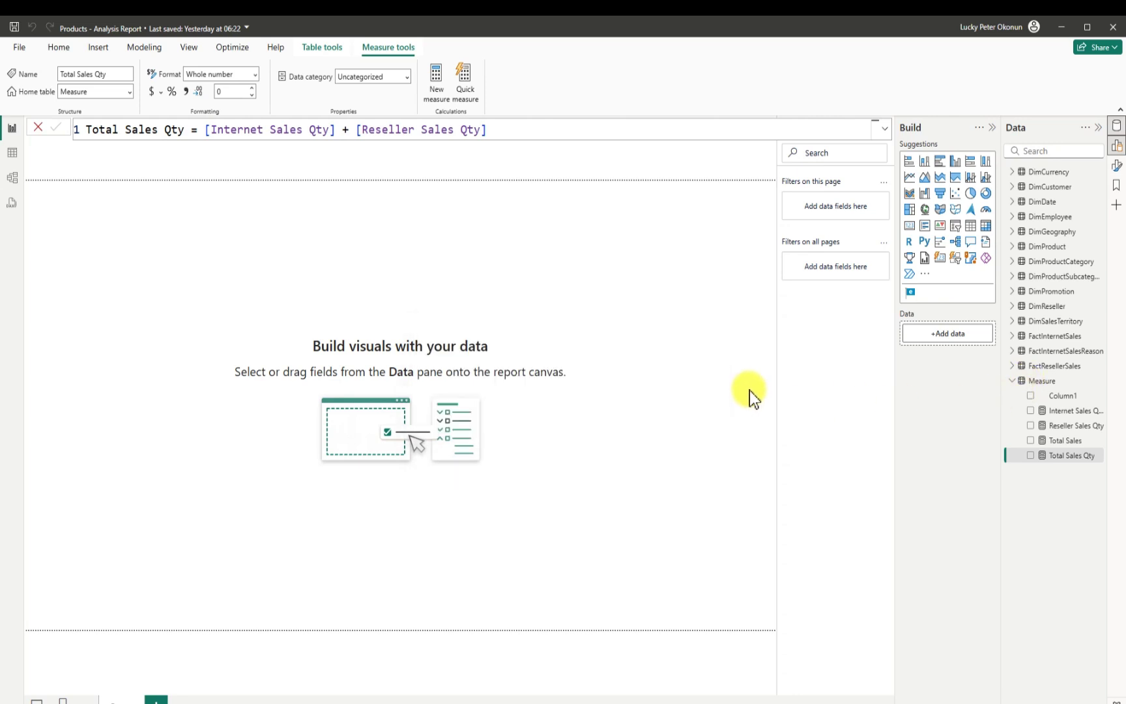
pyautogui.click(708, 252)
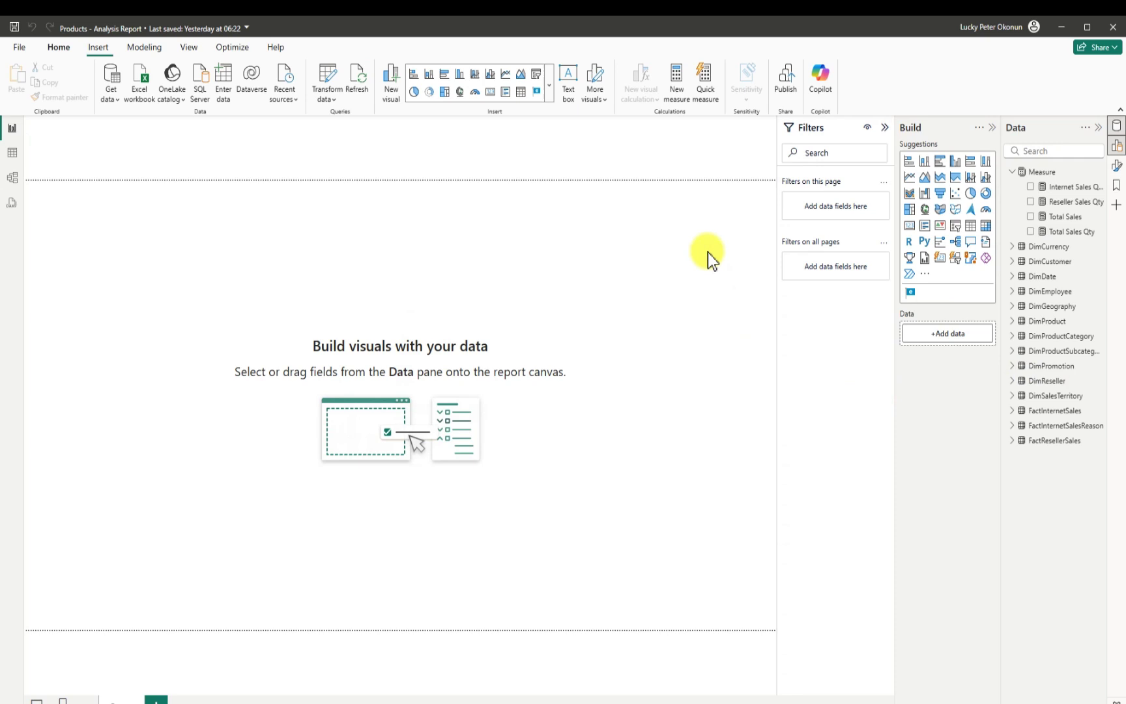
pyautogui.click(884, 127)
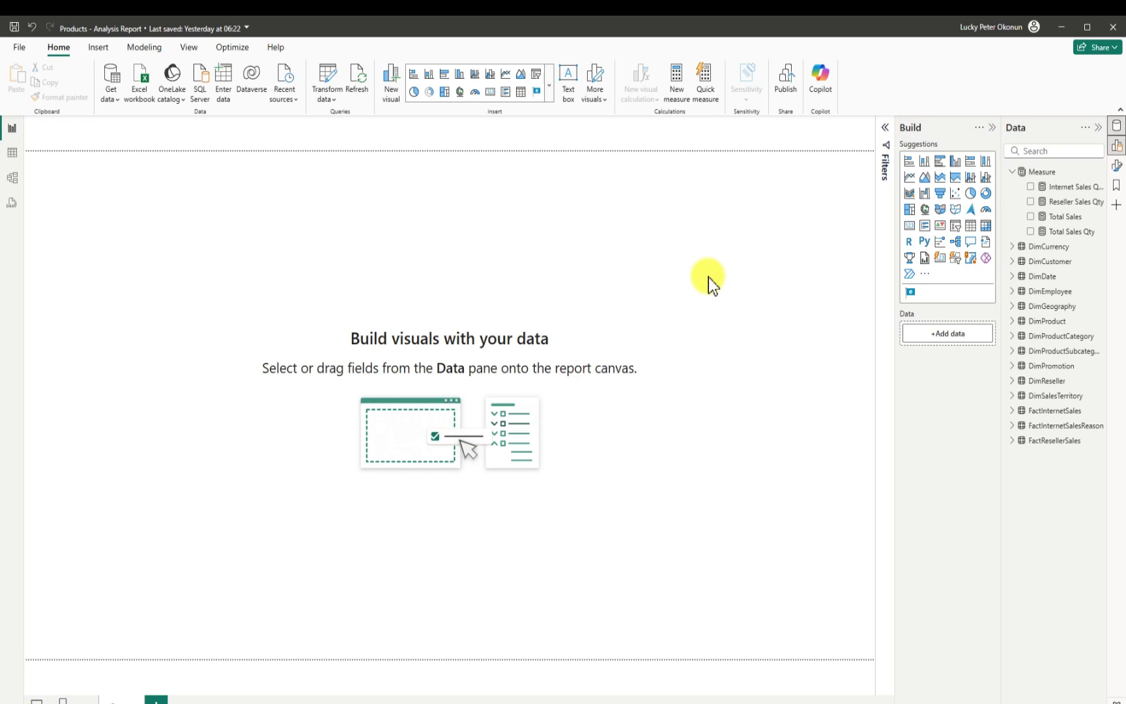
# Step: Add an empty card visual to the report page and move it away from the page's upper corner
pyautogui.click(908, 227)
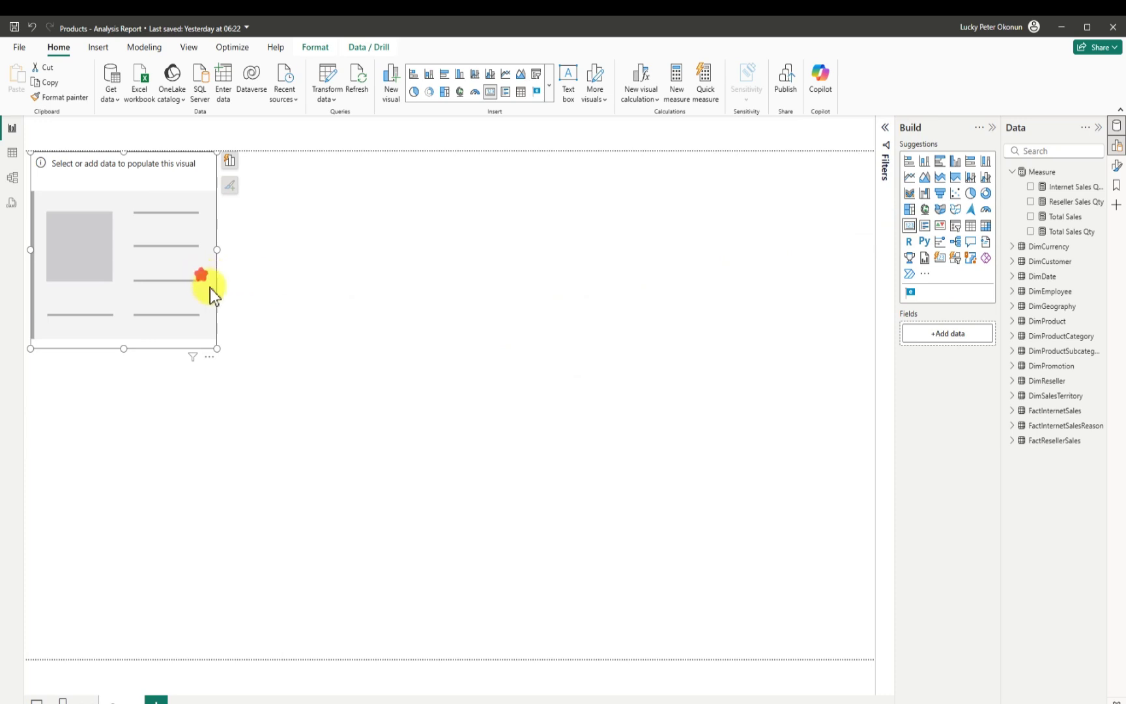
pyautogui.moveTo(211, 287); pyautogui.dragTo(405, 344)
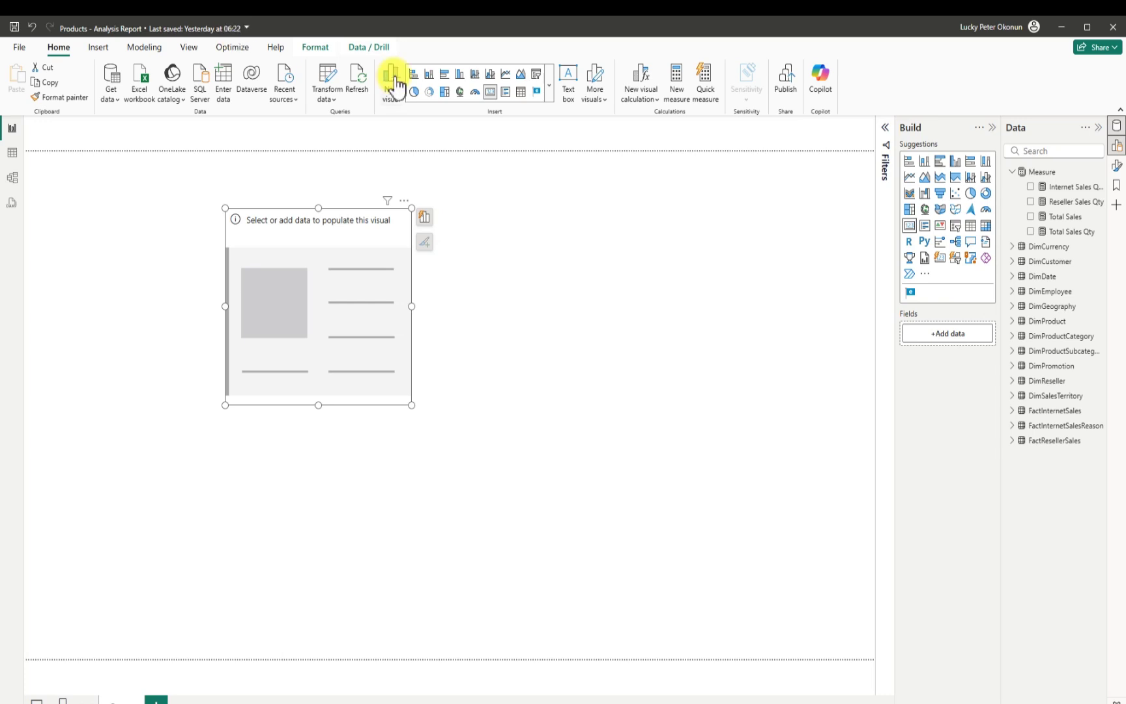
pyautogui.click(769, 232)
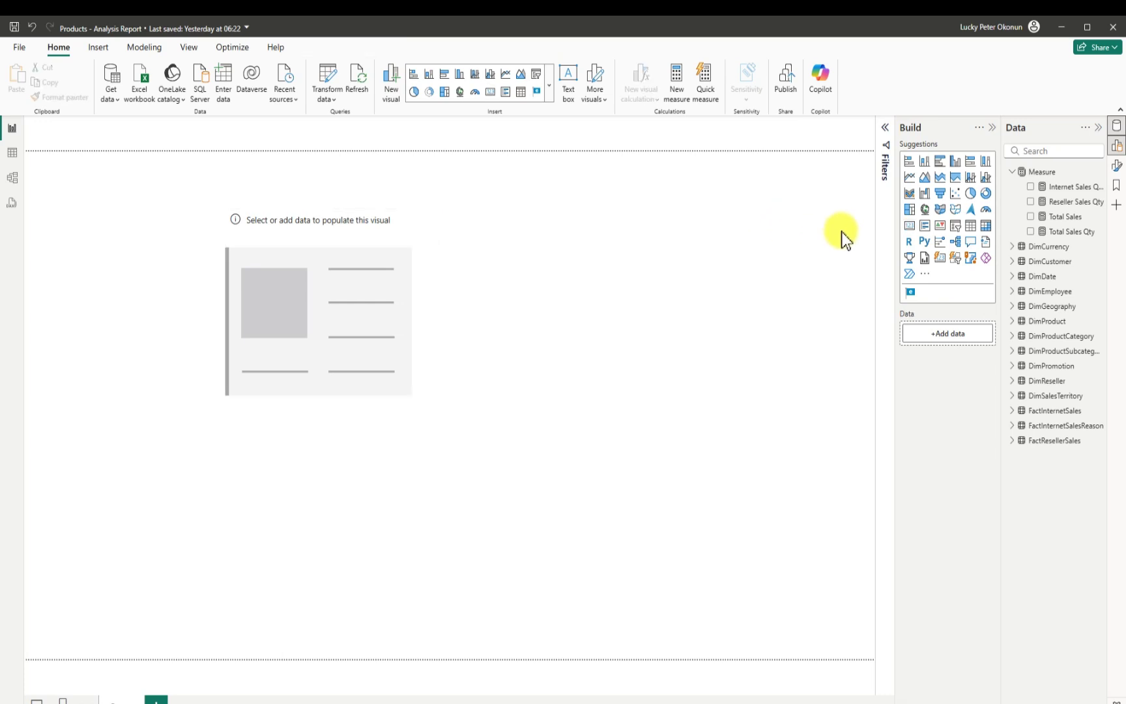
# Step: Set the page's canvas background colour to #E6E6E6 with 8% transparency and close the formatting options
pyautogui.click(1116, 166)
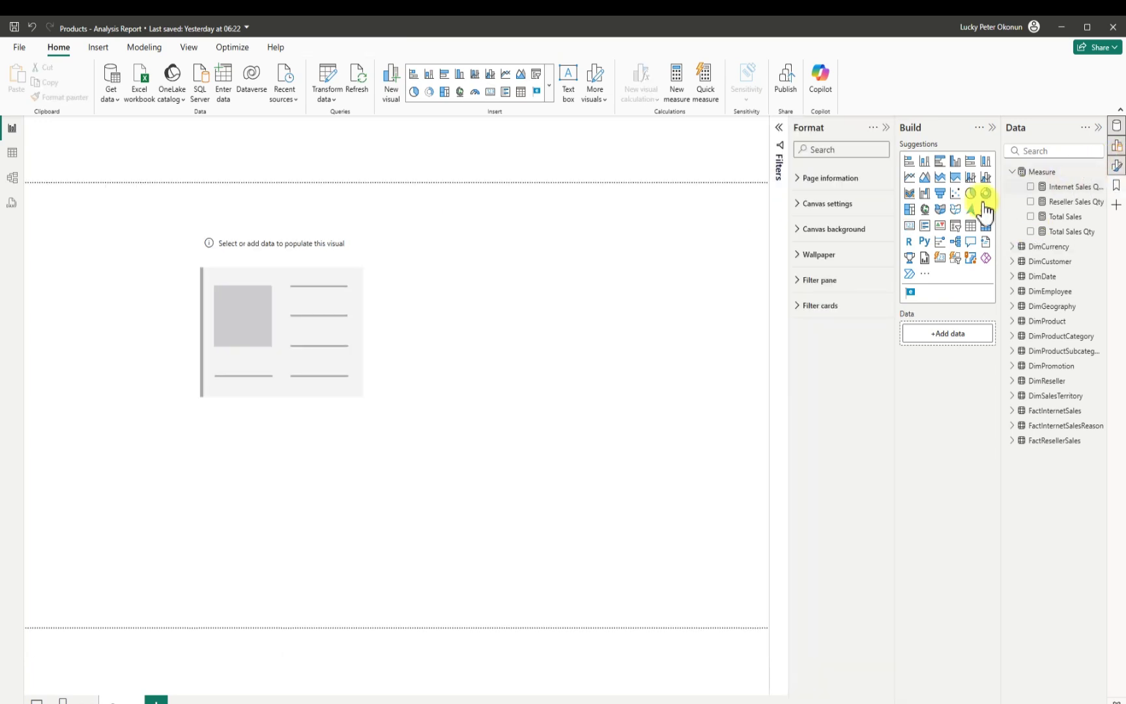
pyautogui.click(799, 230)
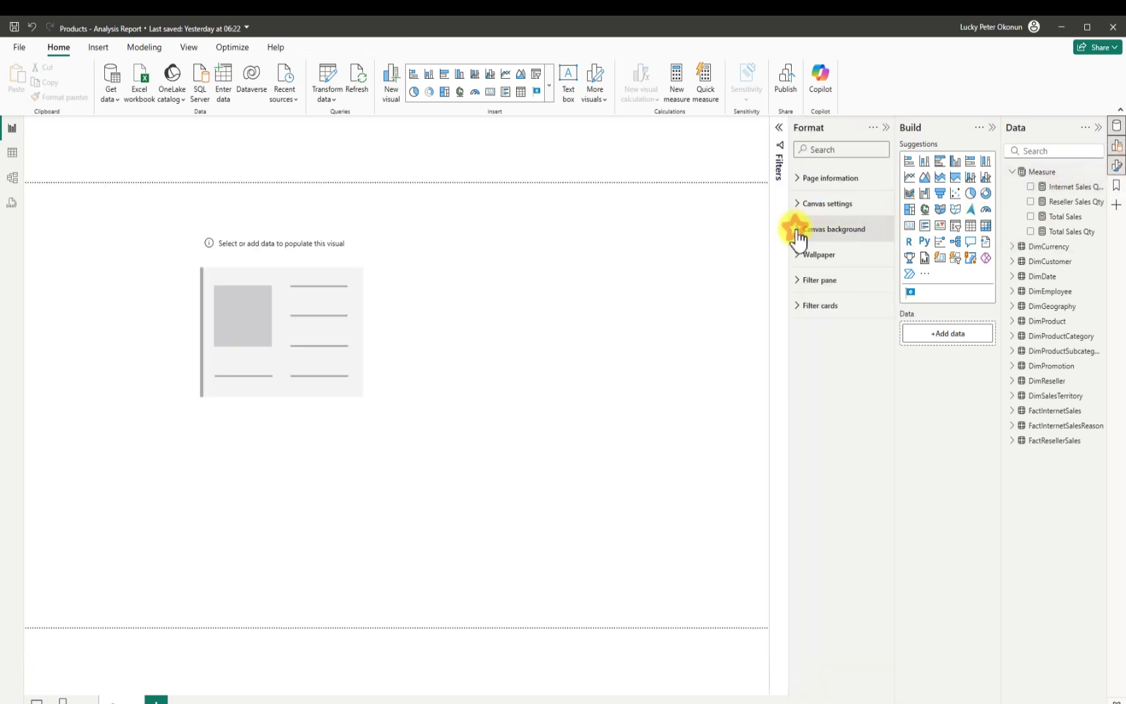
pyautogui.click(823, 273)
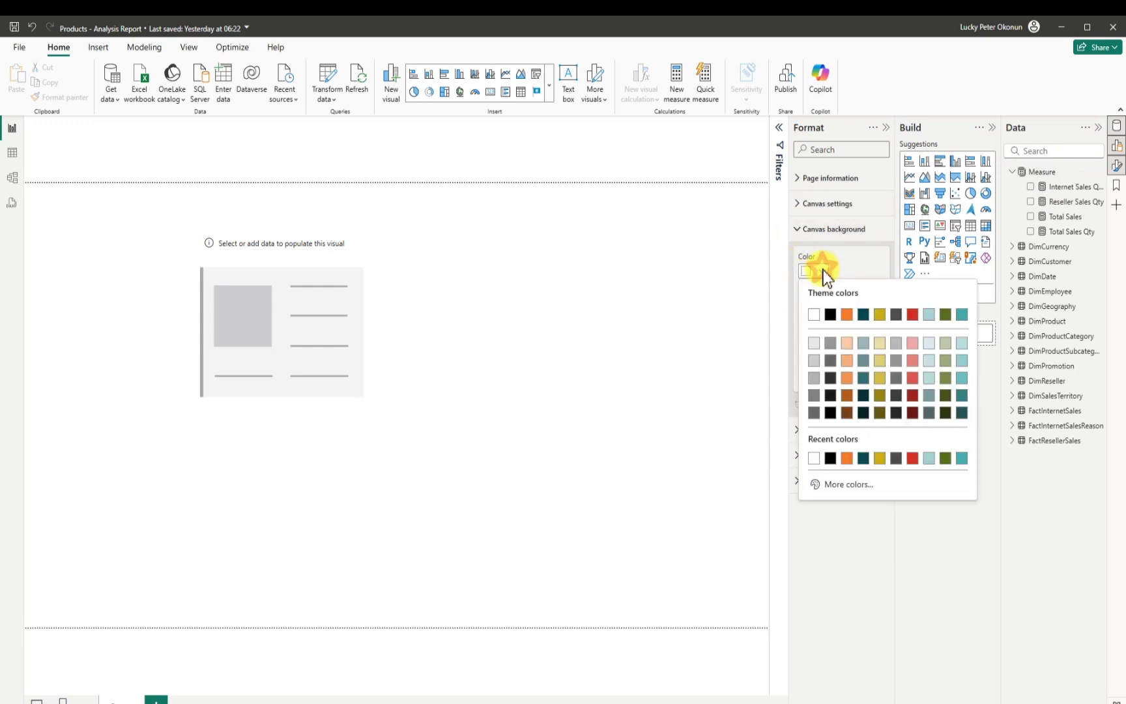
pyautogui.click(861, 485)
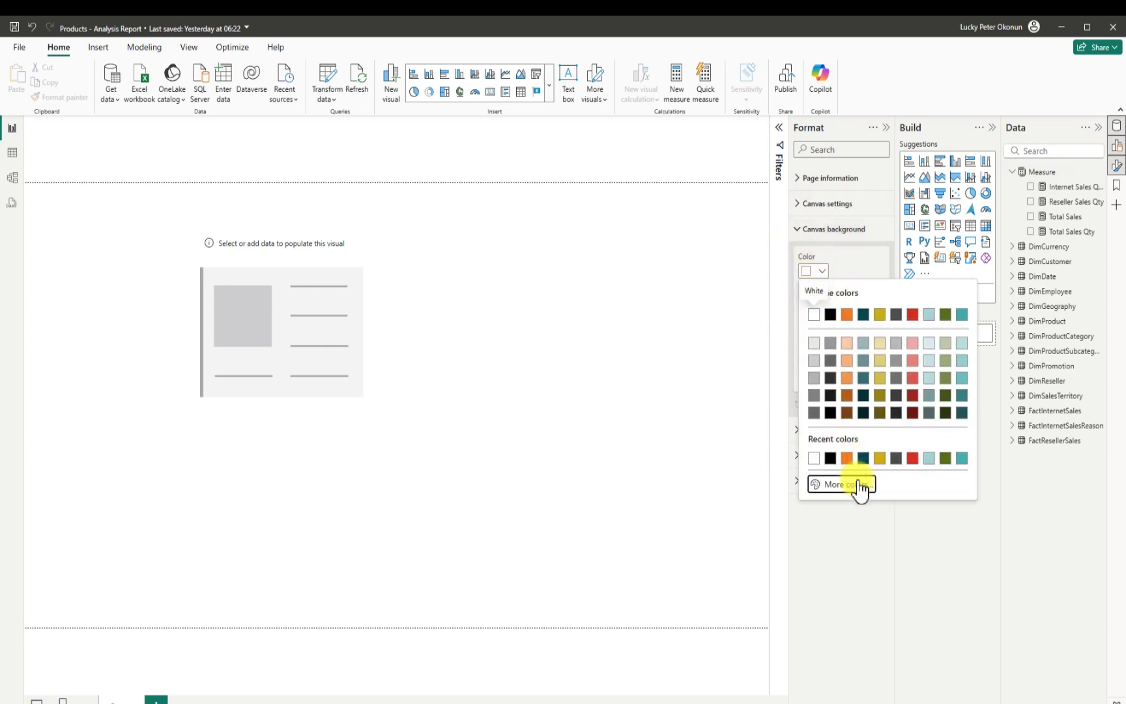
pyautogui.press('BackSpace')
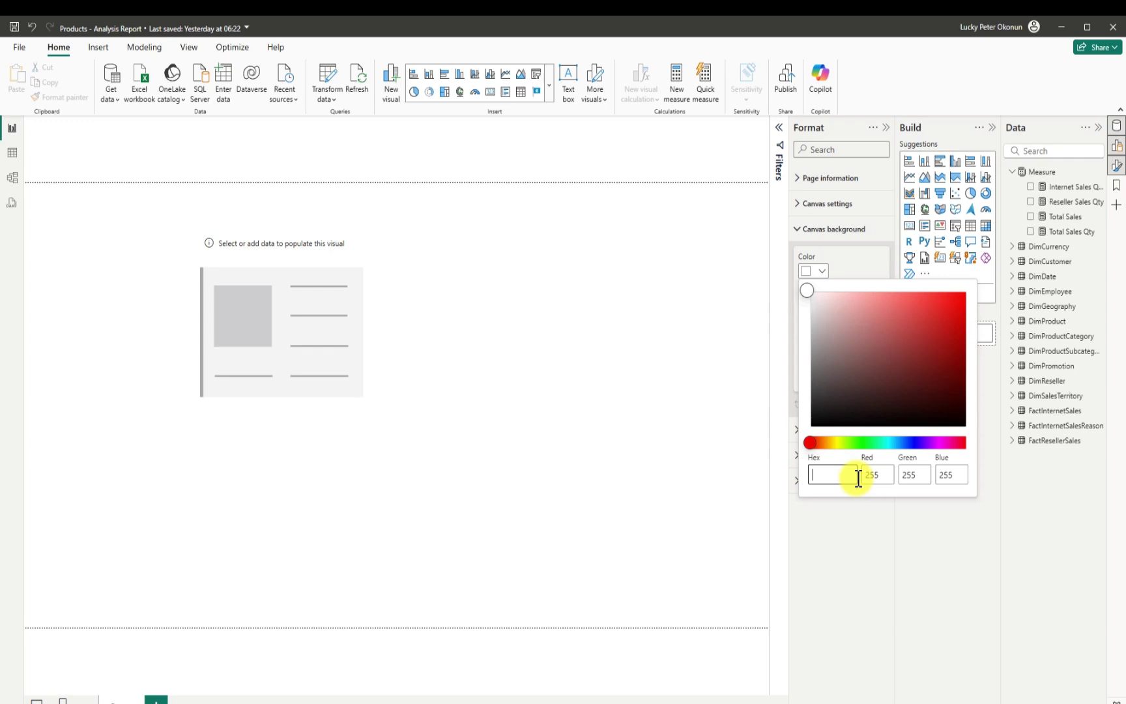
pyautogui.write('#E6E6E6')
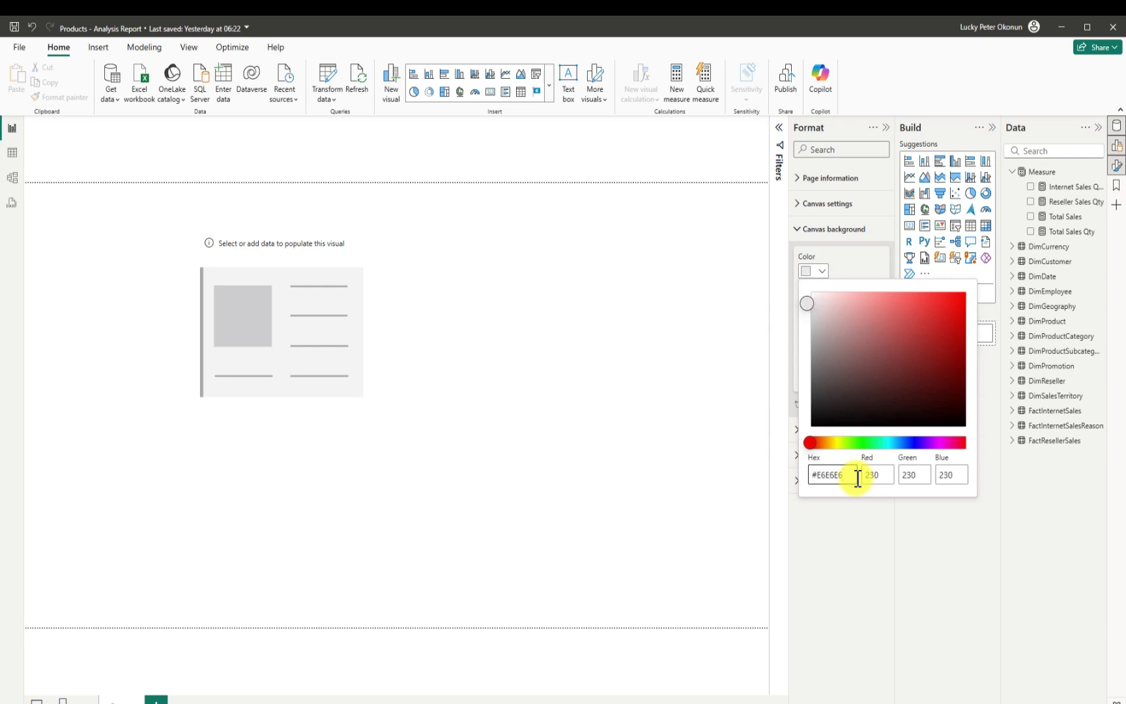
pyautogui.click(728, 372)
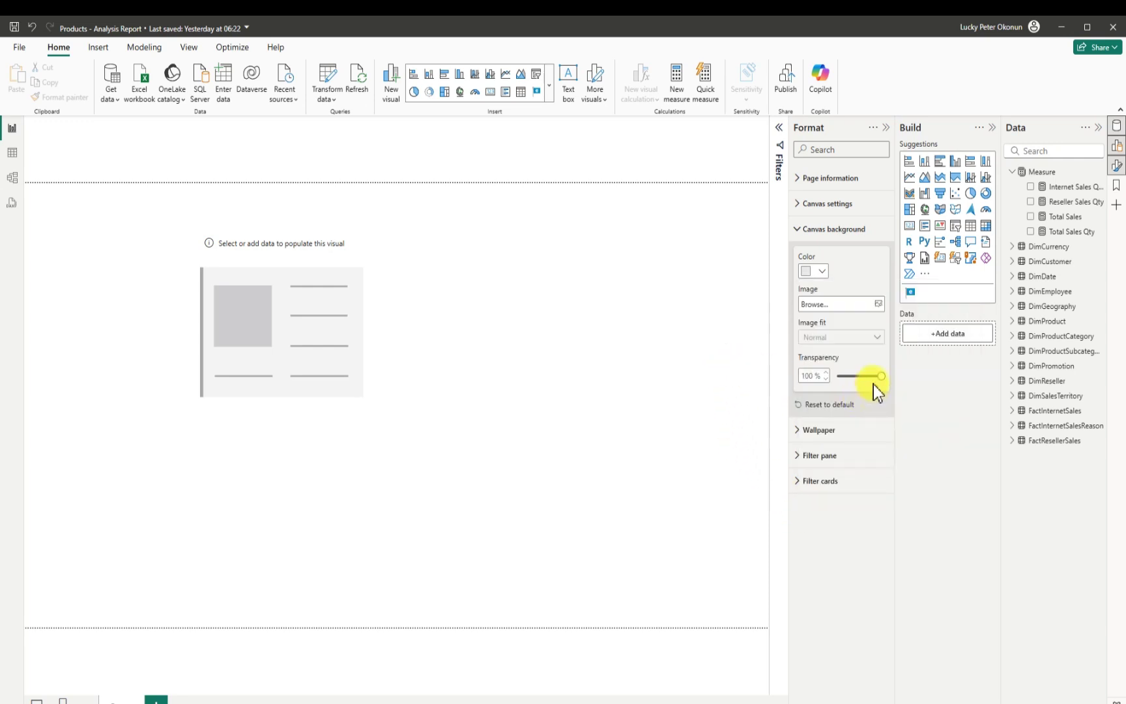
pyautogui.moveTo(880, 376); pyautogui.dragTo(843, 376)
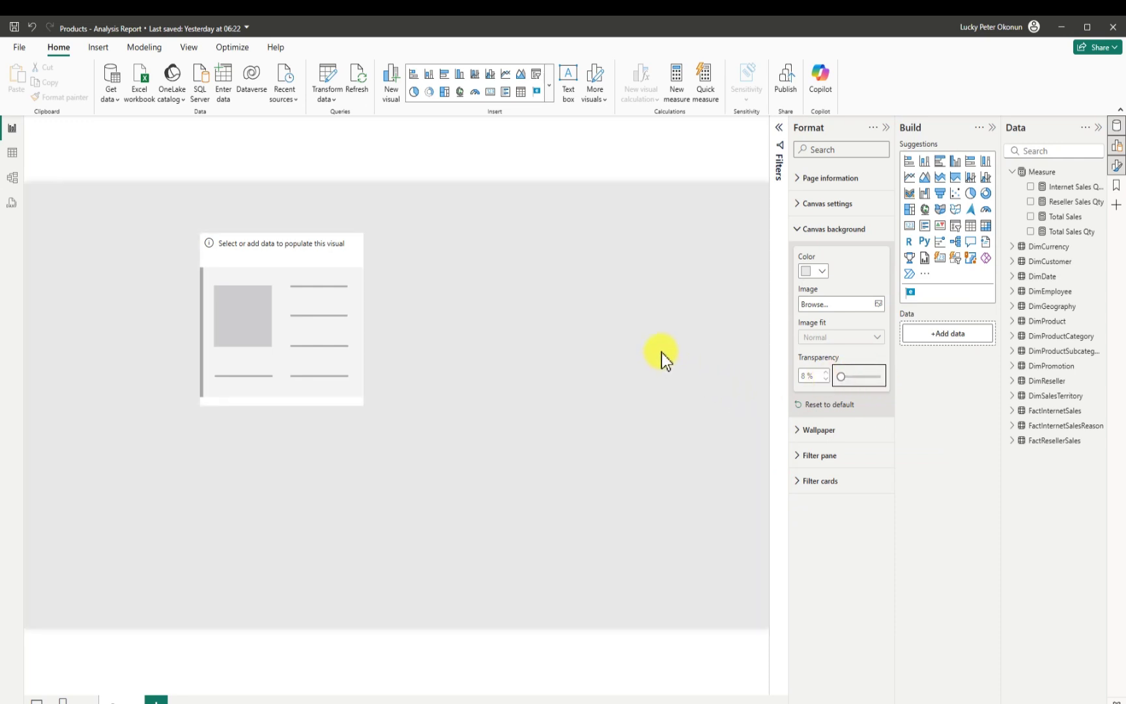
pyautogui.click(884, 128)
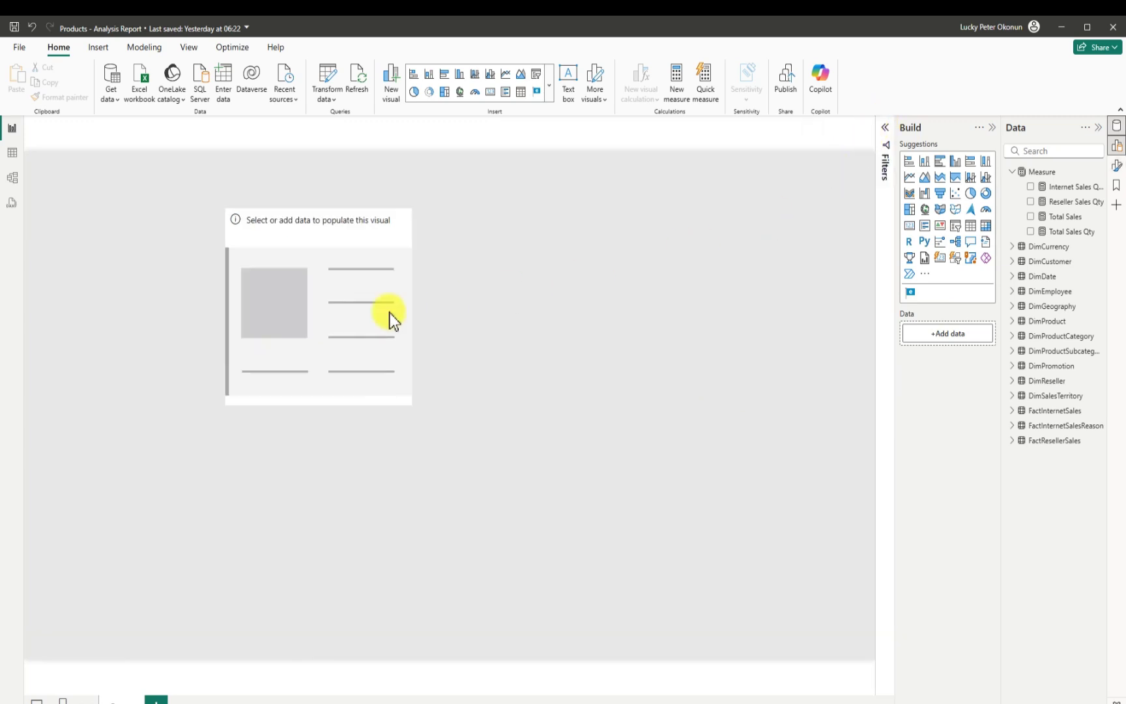
# Step: Shrink the empty card visual to roughly half its width and under half its height, and reposition it on the canvas
pyautogui.click(334, 308)
pyautogui.moveTo(333, 309); pyautogui.dragTo(361, 365)
pyautogui.moveTo(347, 461); pyautogui.dragTo(350, 335)
pyautogui.moveTo(442, 297); pyautogui.dragTo(321, 336)
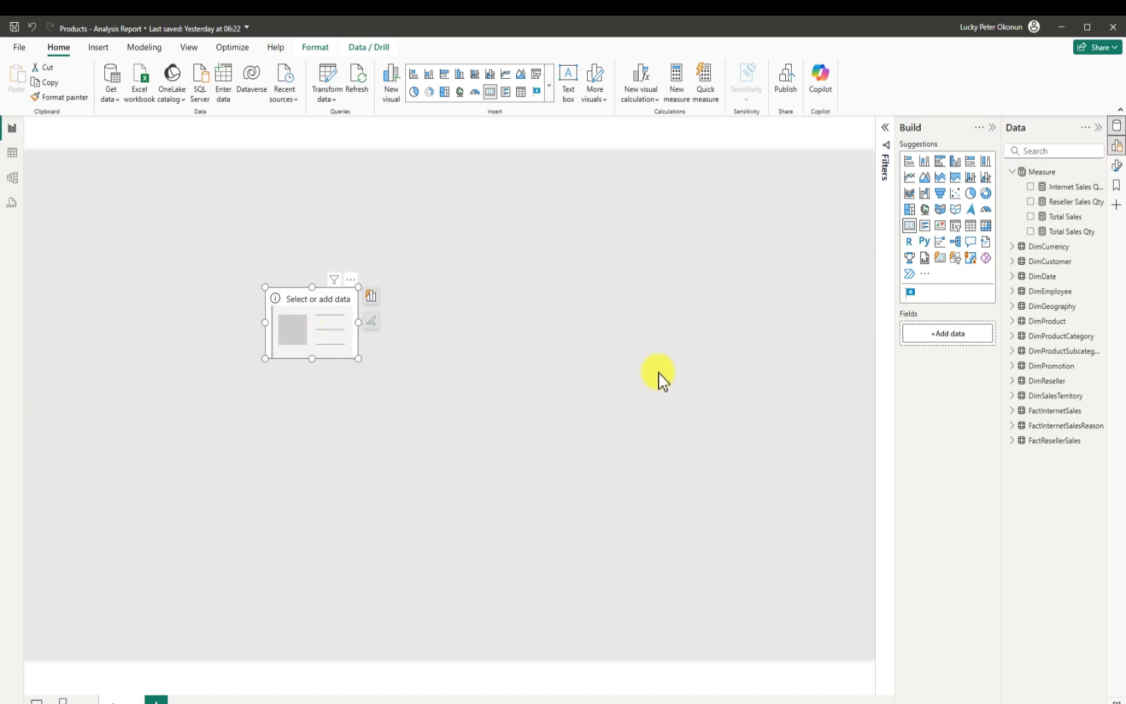
# Step: Show the Total Sales measure in the card and set its currency format to € Euro (€ 123)
pyautogui.click(1030, 217)
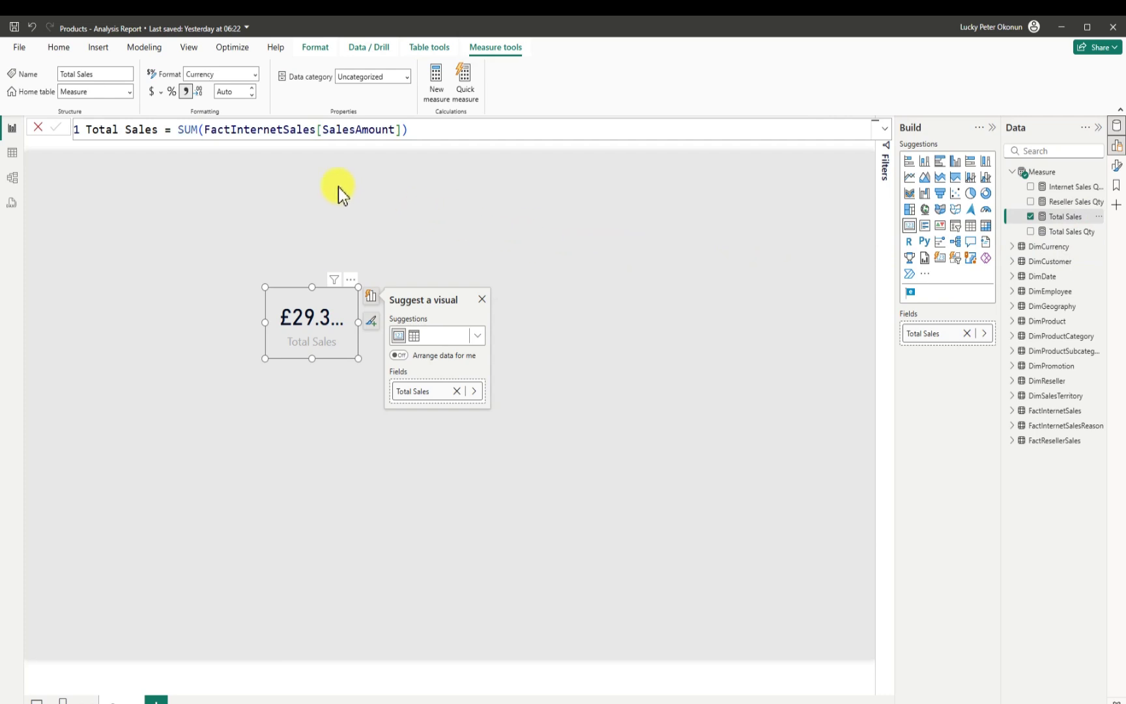
pyautogui.click(161, 95)
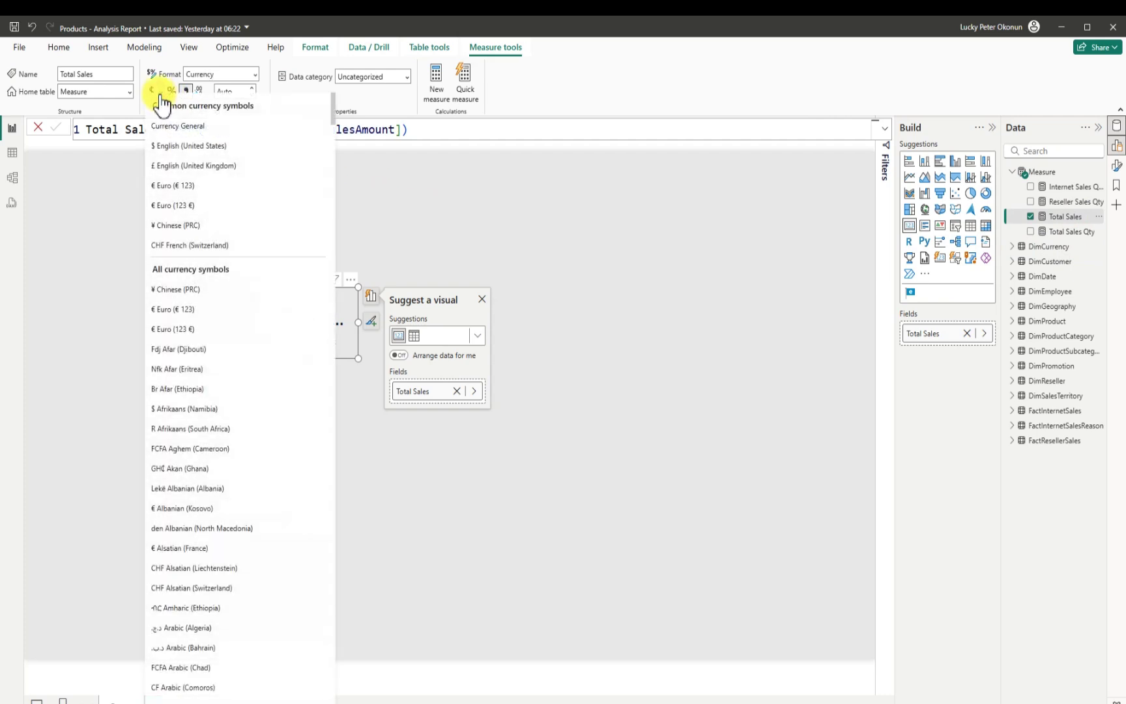
pyautogui.click(183, 193)
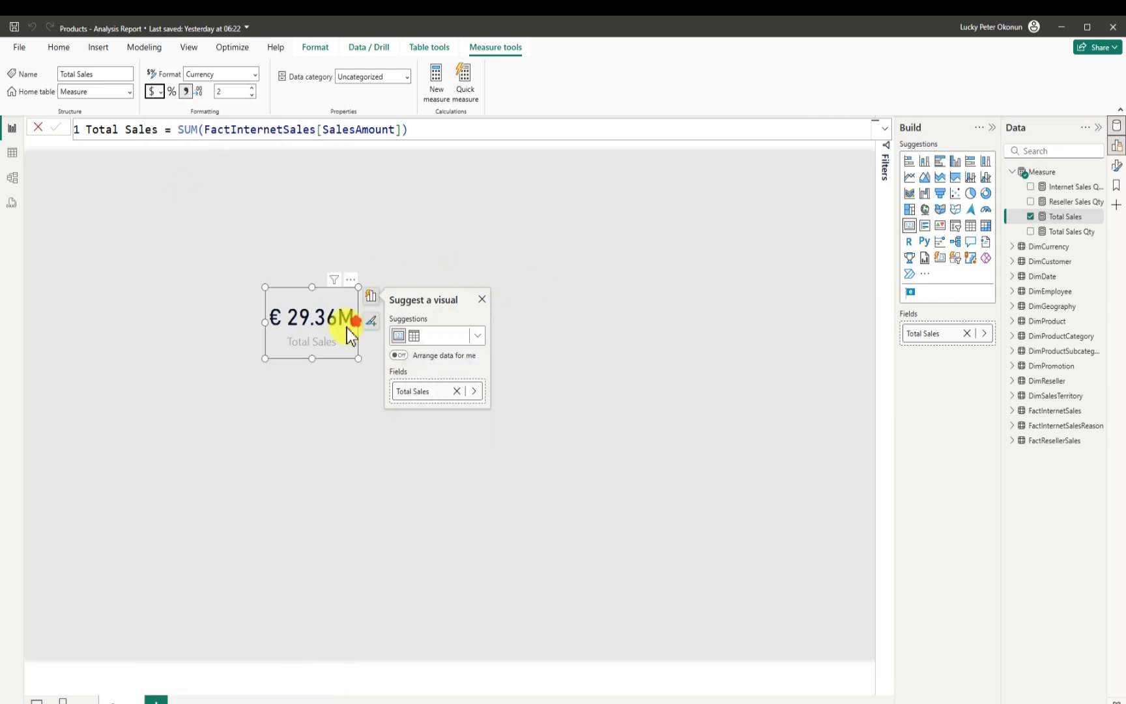
# Step: Resize the Total Sales card to about 139 wide and 78 high, then deselect it
pyautogui.moveTo(357, 322); pyautogui.dragTo(375, 322)
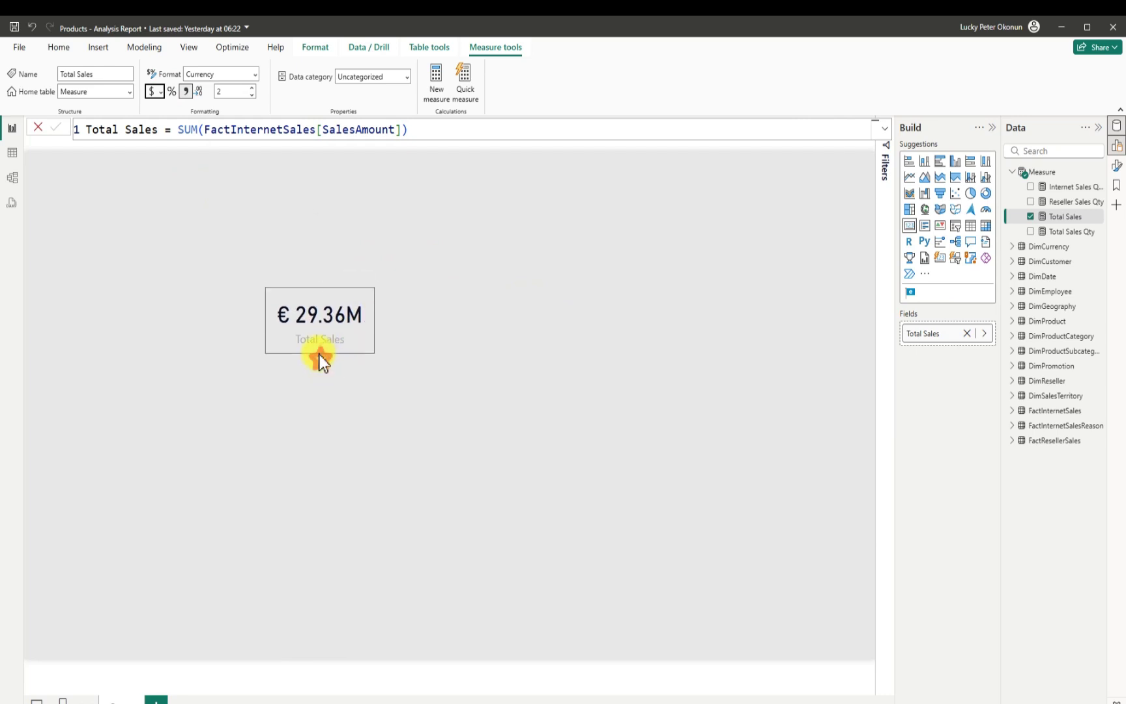
pyautogui.moveTo(319, 358); pyautogui.dragTo(358, 311)
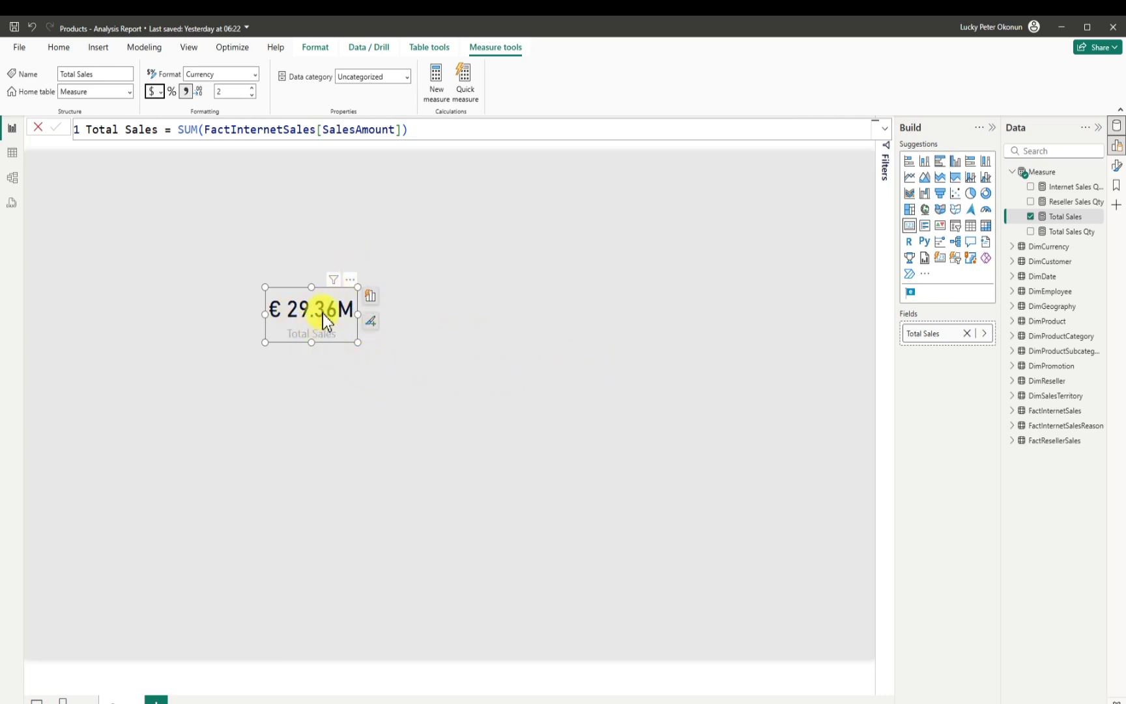
pyautogui.click(378, 367)
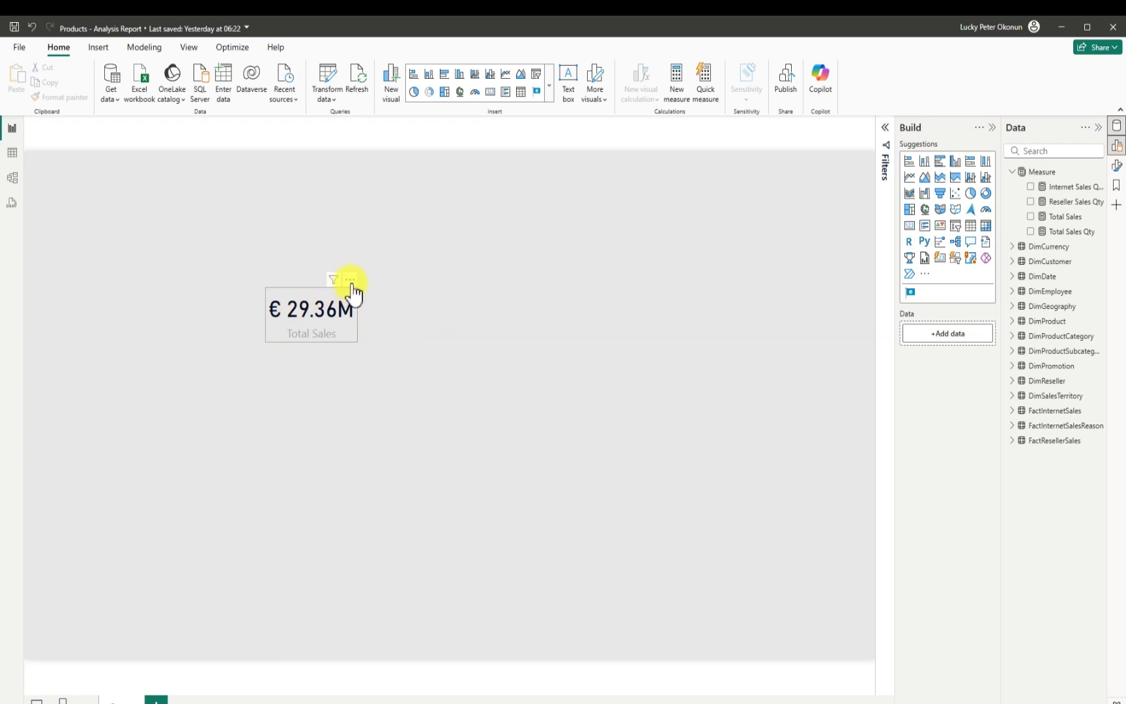
# Step: Open the Total Sales card's formatting options and turn off its category label
pyautogui.click(351, 280)
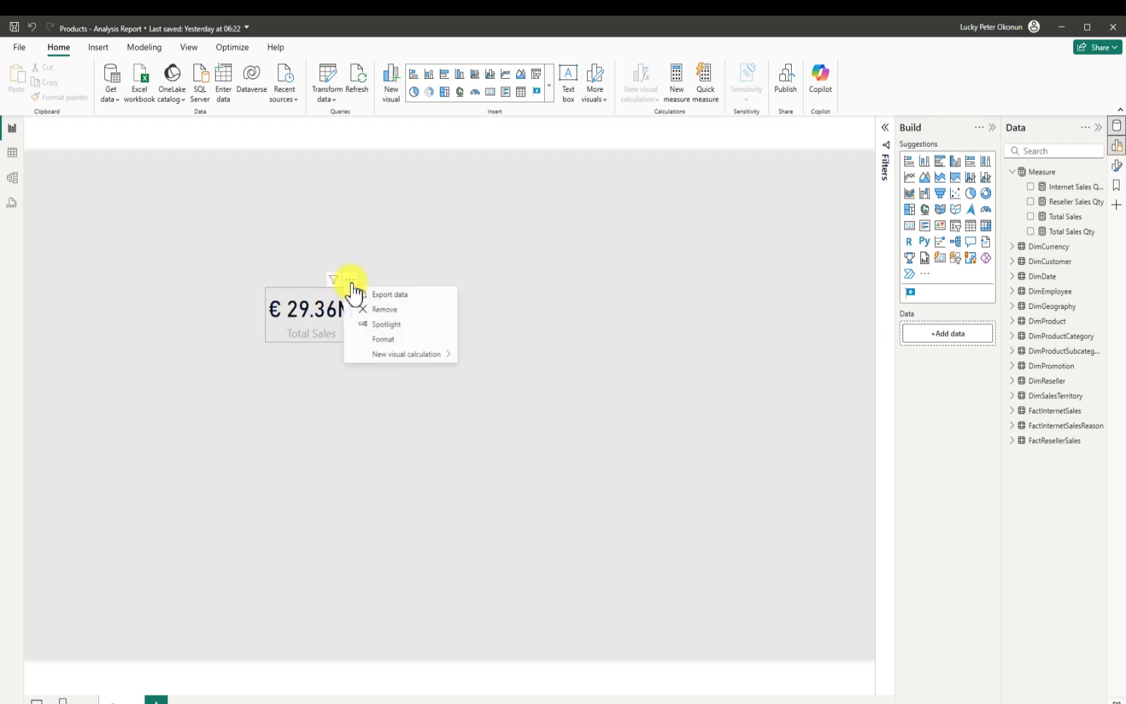
pyautogui.click(389, 343)
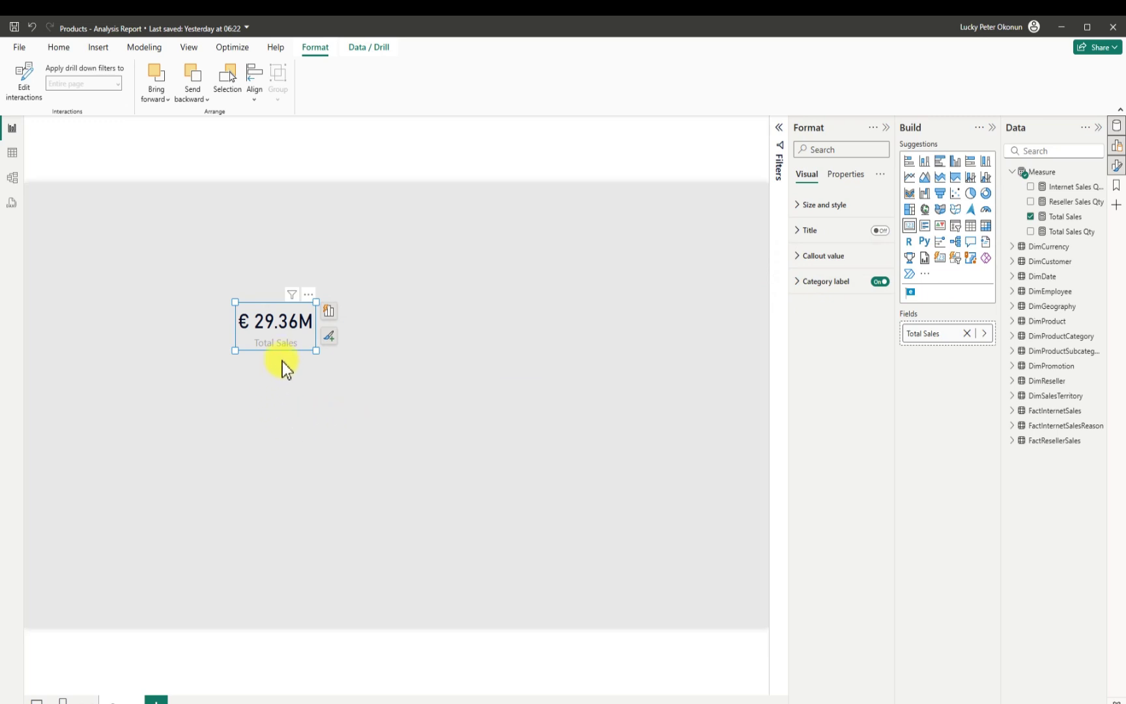
pyautogui.click(877, 282)
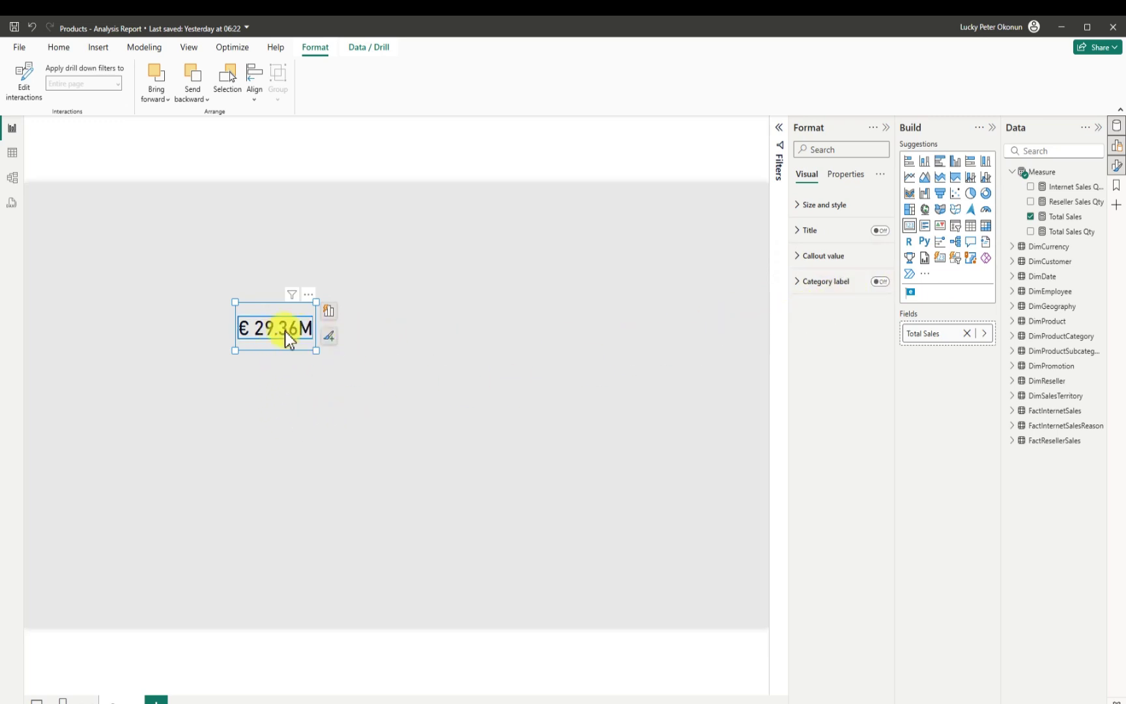
# Step: Turn on the card's title, set its text to "Total Sales" and centre it horizontally
pyautogui.click(880, 231)
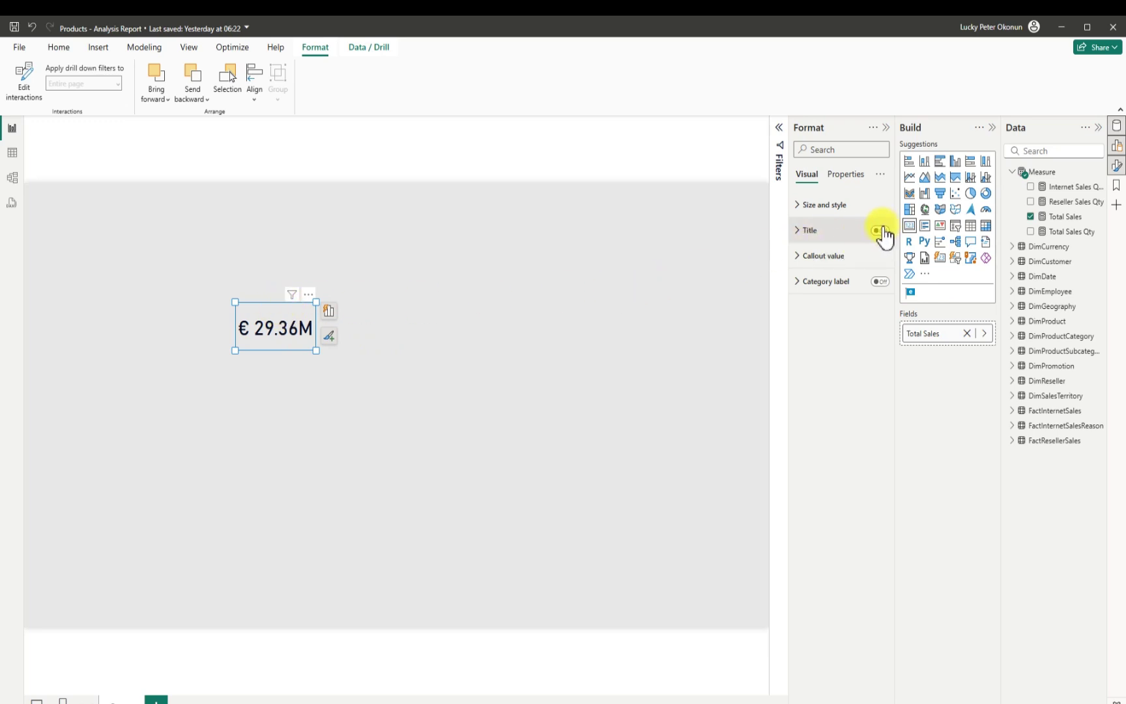
pyautogui.click(803, 233)
pyautogui.click(823, 293)
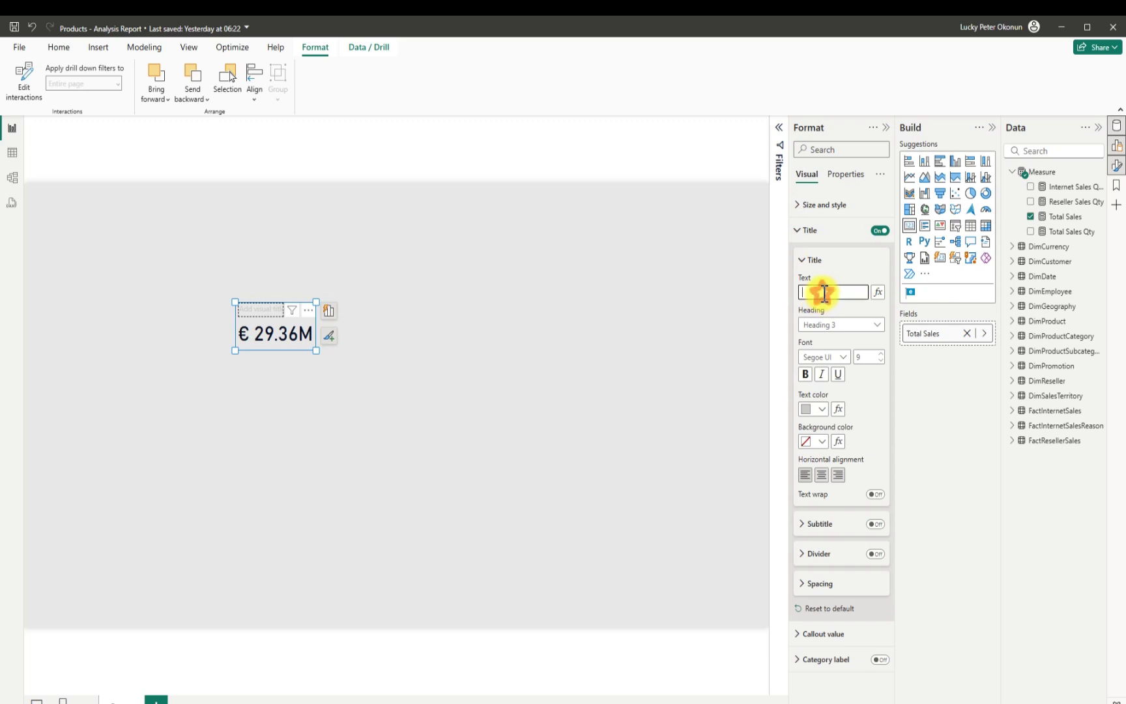
pyautogui.write('Total Sales')
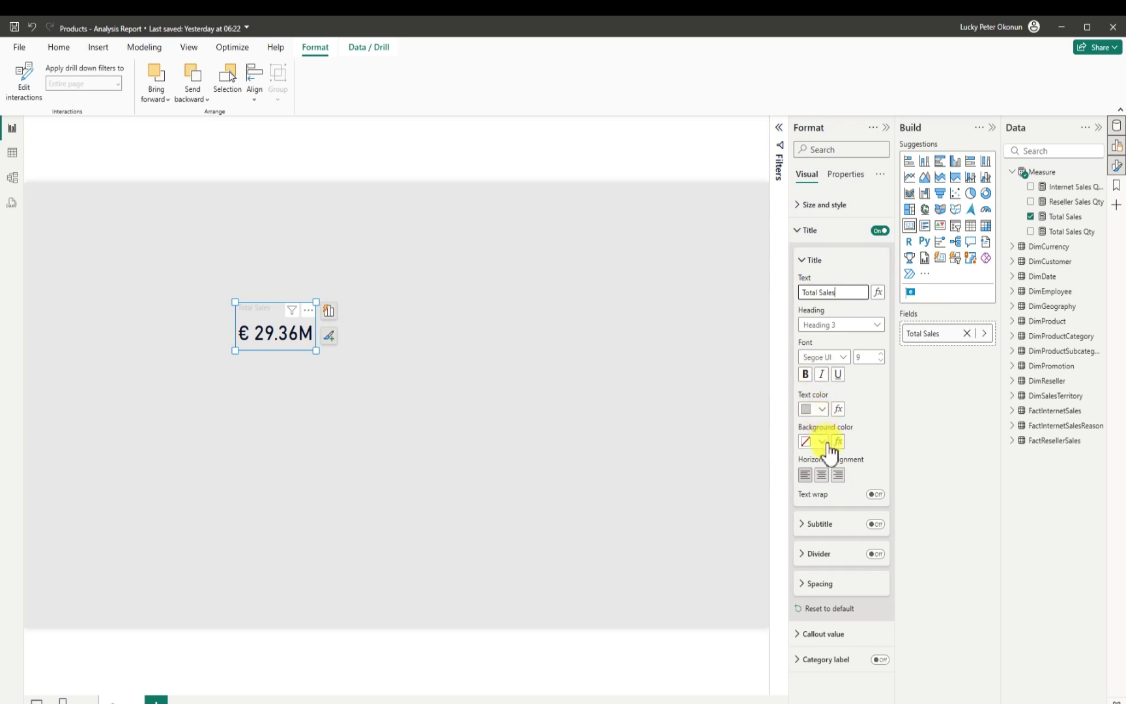
pyautogui.click(823, 478)
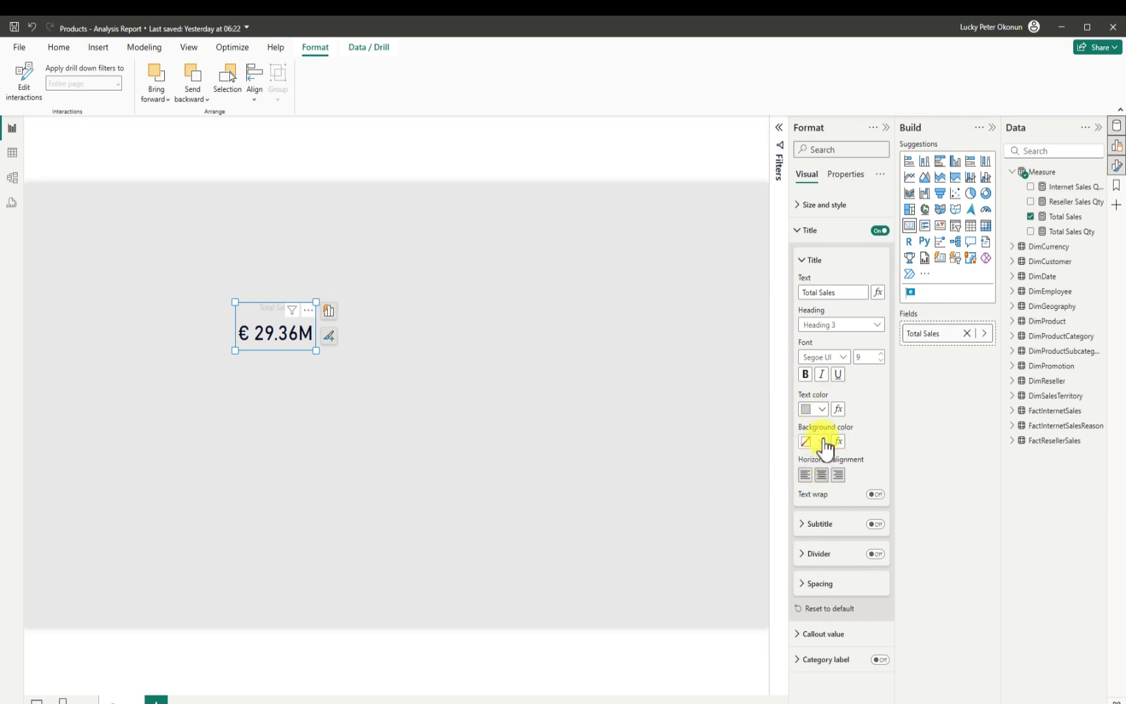
# Step: Give the card's title a dark charcoal background and white text
pyautogui.click(823, 441)
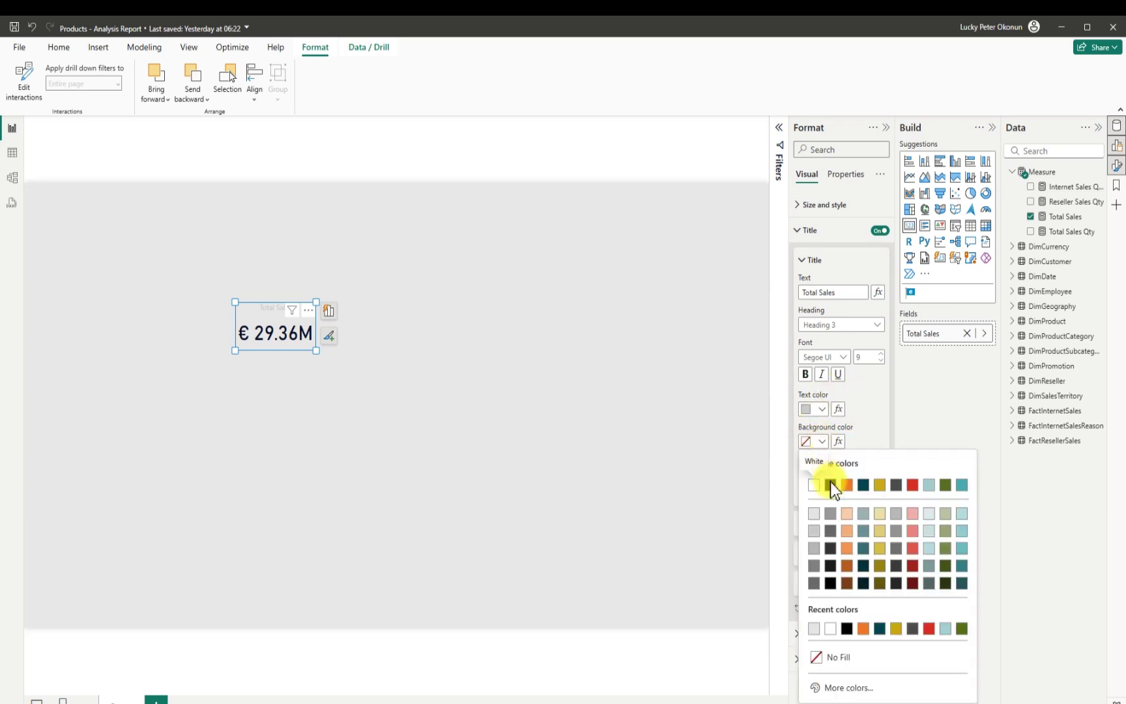
pyautogui.click(830, 548)
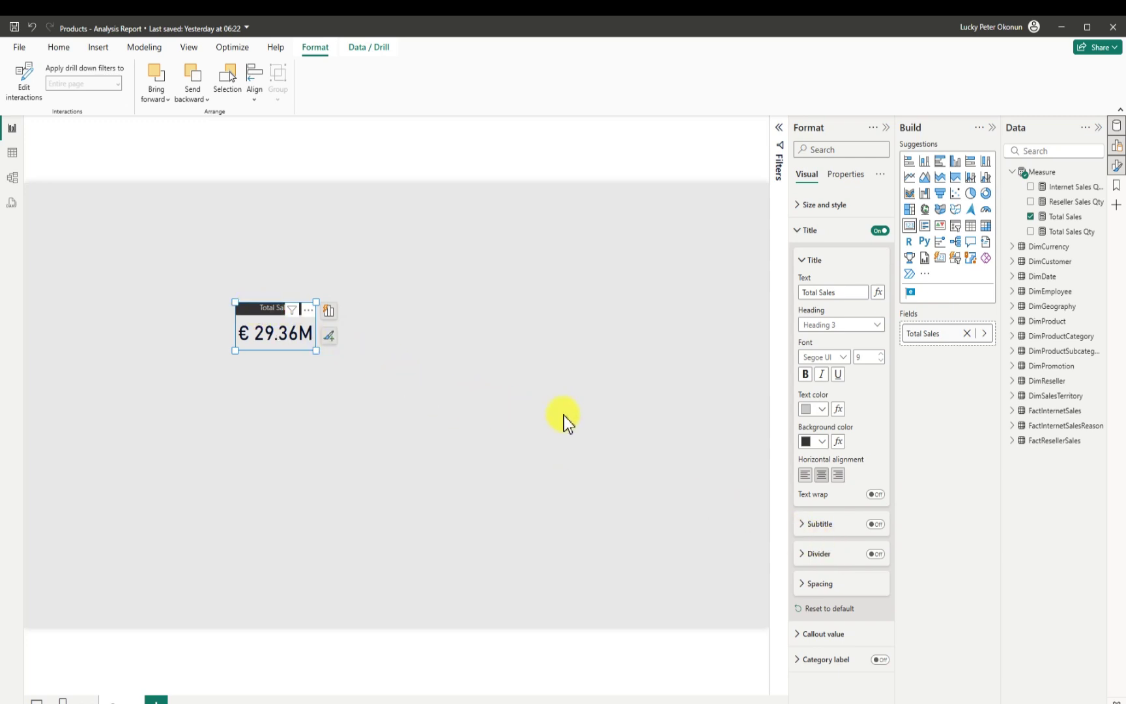
pyautogui.click(821, 409)
pyautogui.click(814, 452)
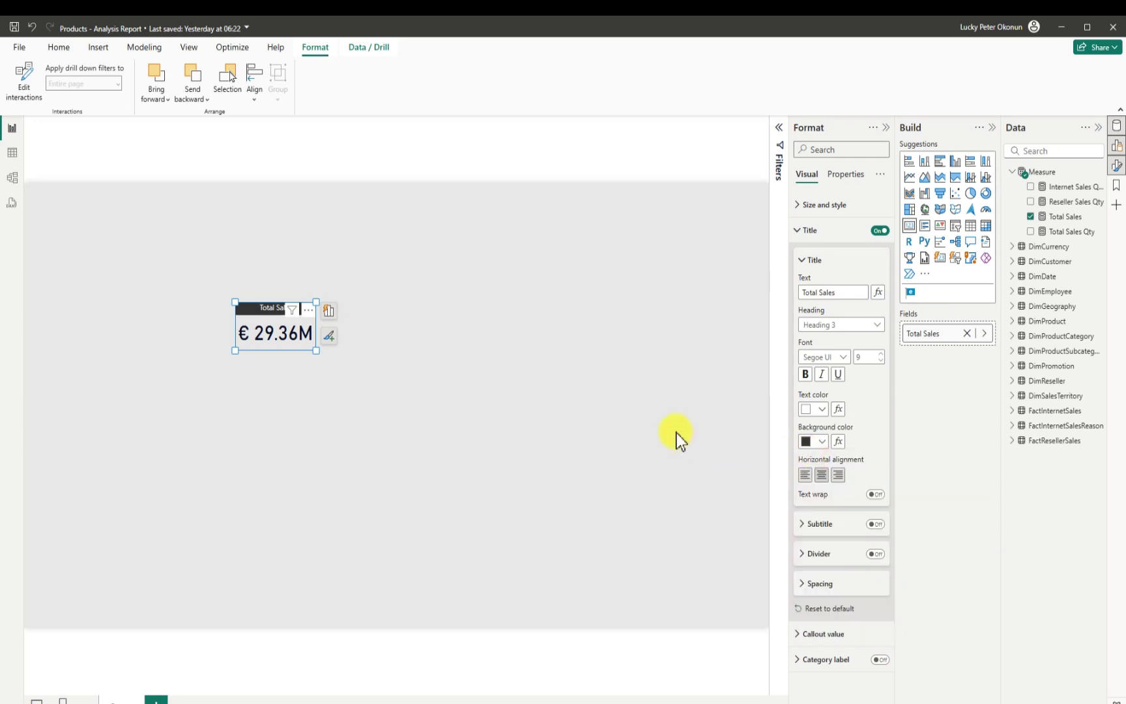
pyautogui.click(446, 355)
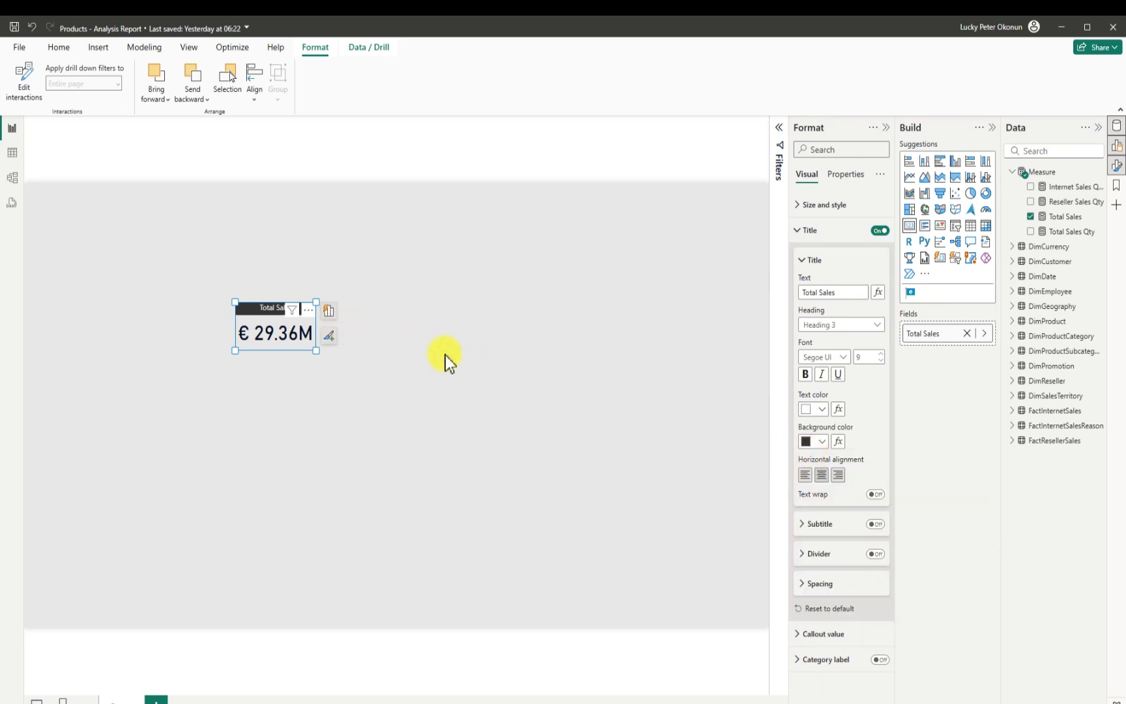
# Step: Turn on the shadow for the Total Sales card and close the formatting options
pyautogui.click(312, 346)
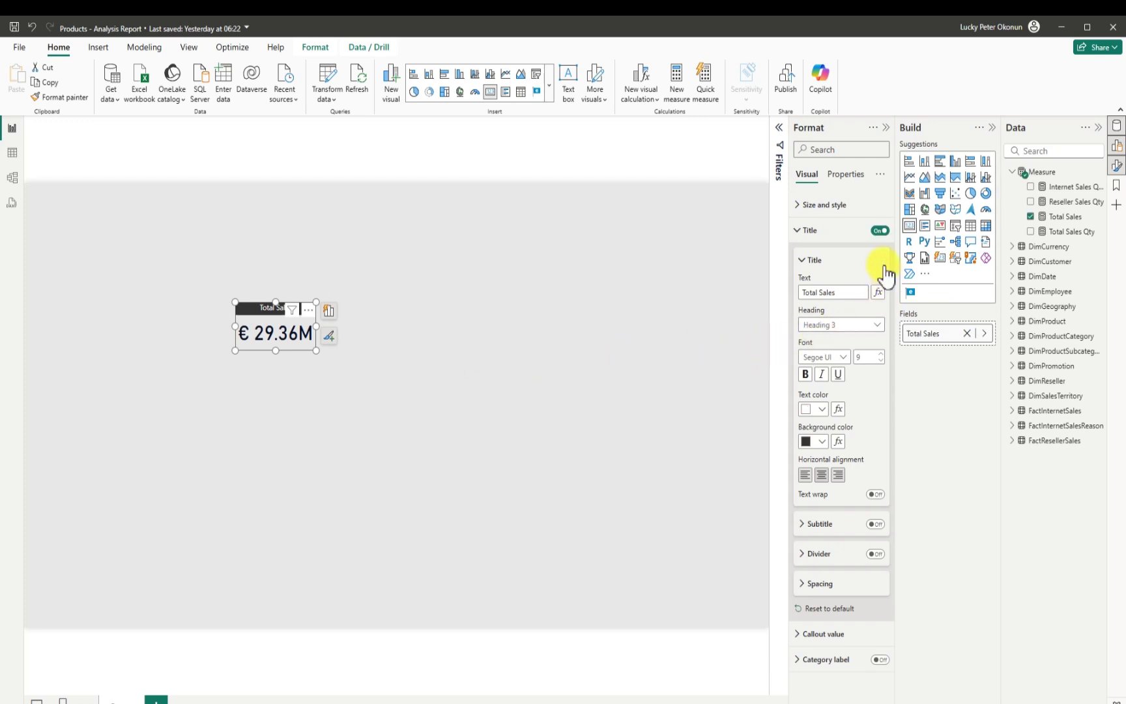
pyautogui.click(805, 210)
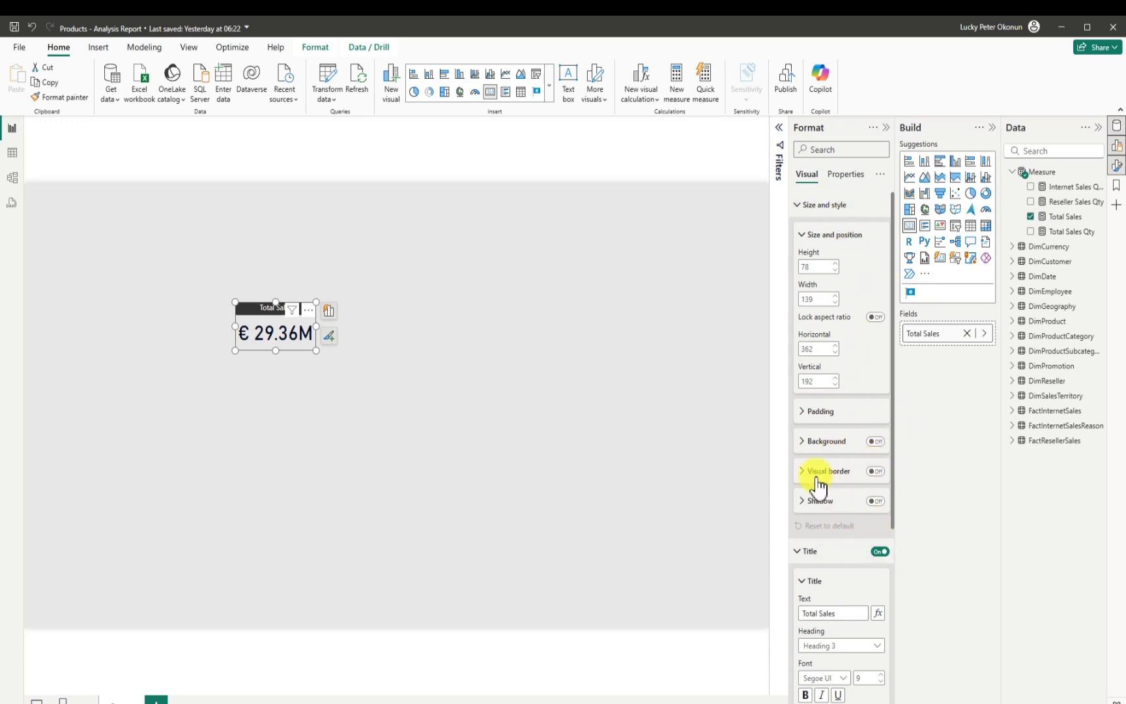
pyautogui.click(875, 501)
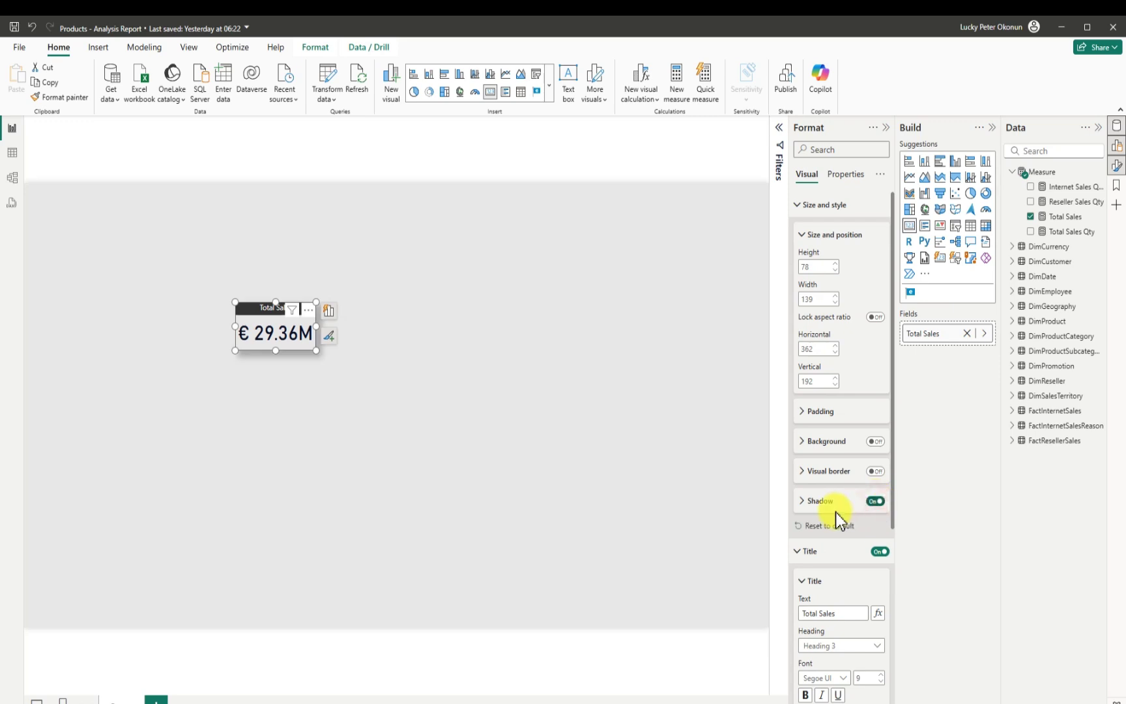
pyautogui.click(516, 396)
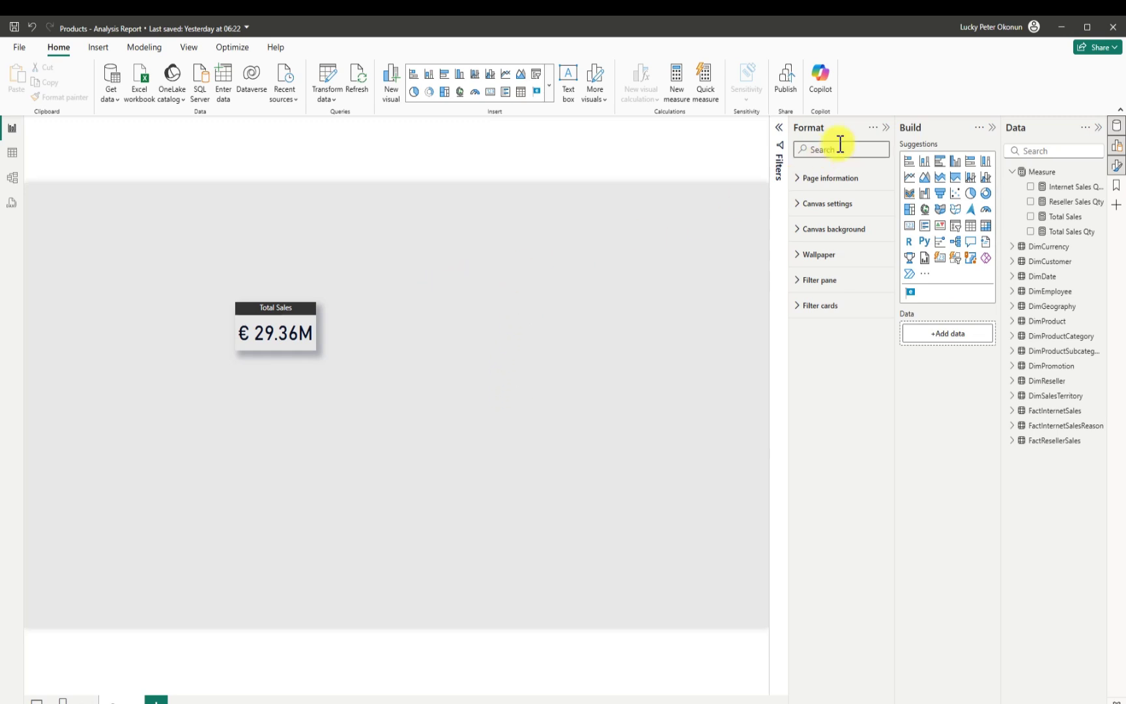
pyautogui.click(885, 127)
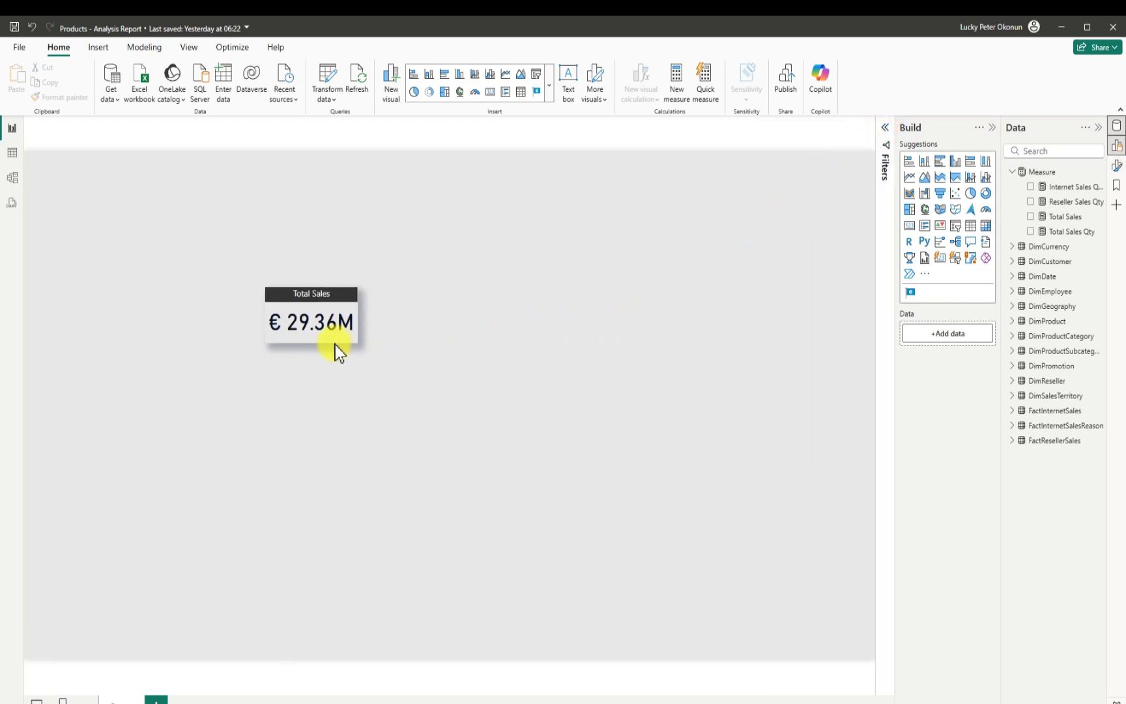
# Step: Duplicate the Total Sales card three times and spread the copies out beside the original
pyautogui.click(315, 343)
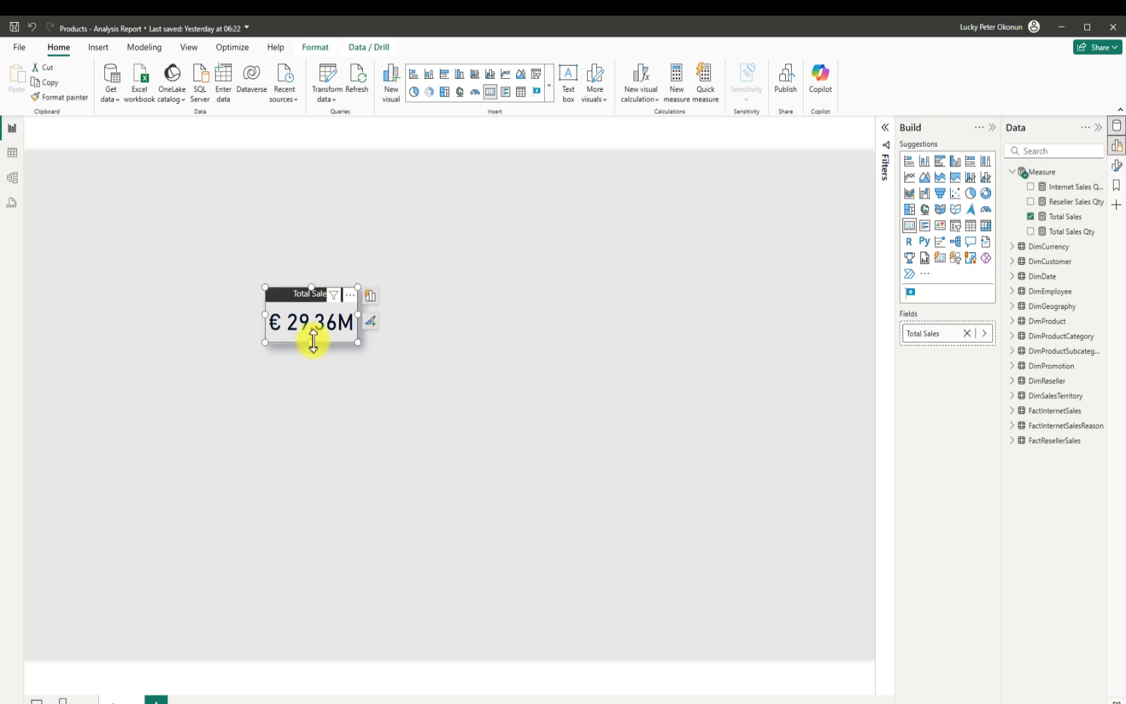
pyautogui.hotkey('ctrl', 'c')
pyautogui.hotkey('ctrl', 'v')
pyautogui.hotkey('ctrl', 'v')
pyautogui.hotkey('ctrl', 'v')
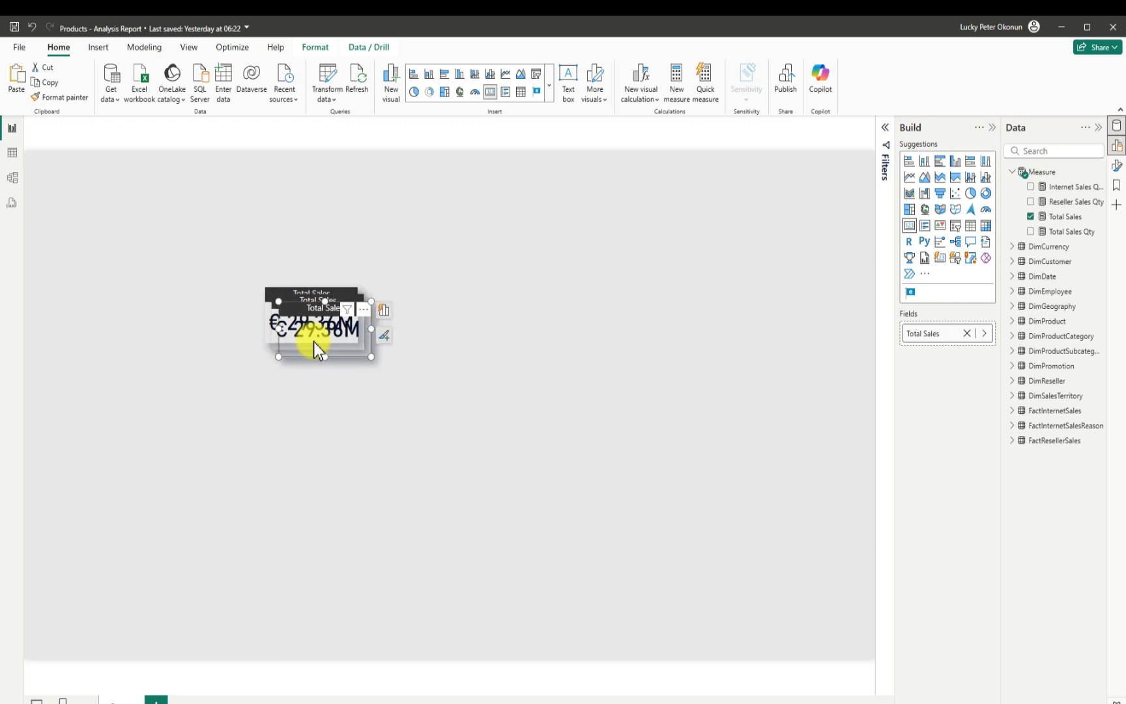
pyautogui.moveTo(520, 324); pyautogui.dragTo(436, 324)
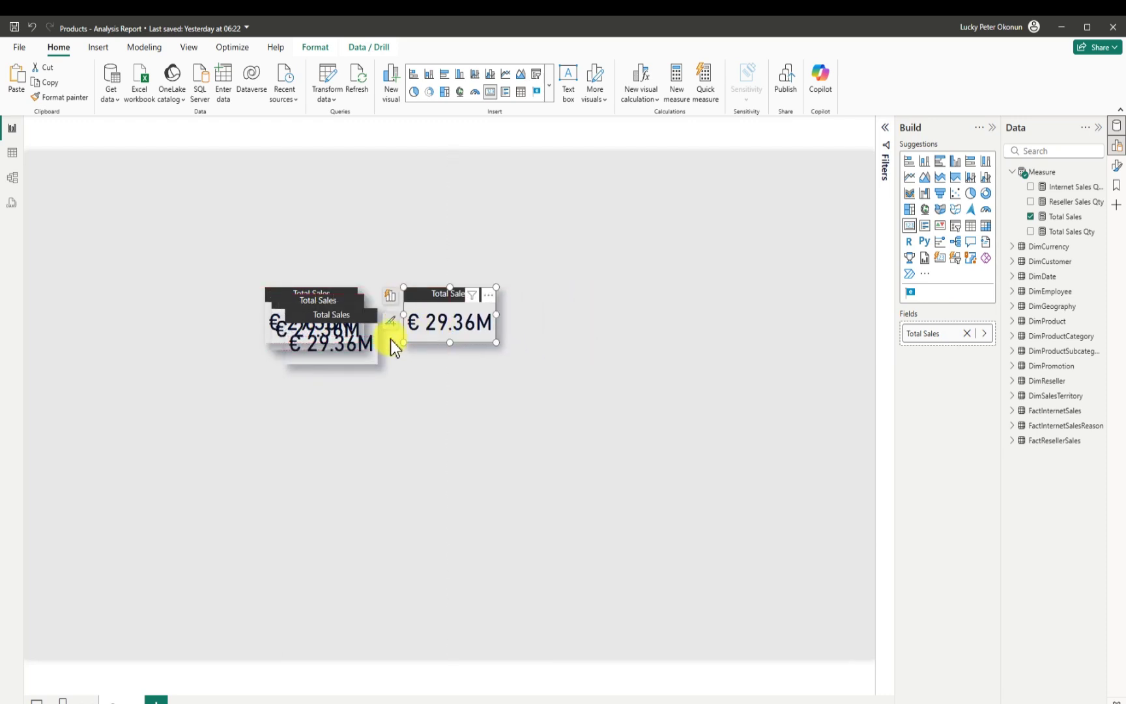
pyautogui.moveTo(365, 342); pyautogui.dragTo(592, 319)
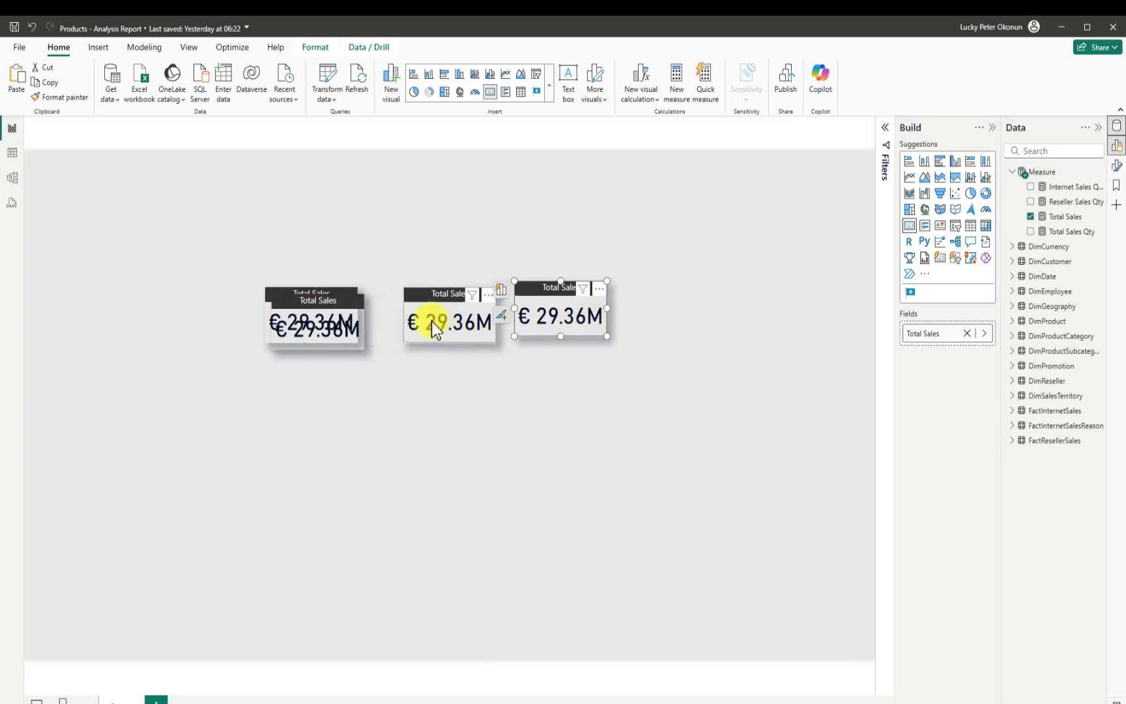
pyautogui.moveTo(436, 336); pyautogui.dragTo(701, 311)
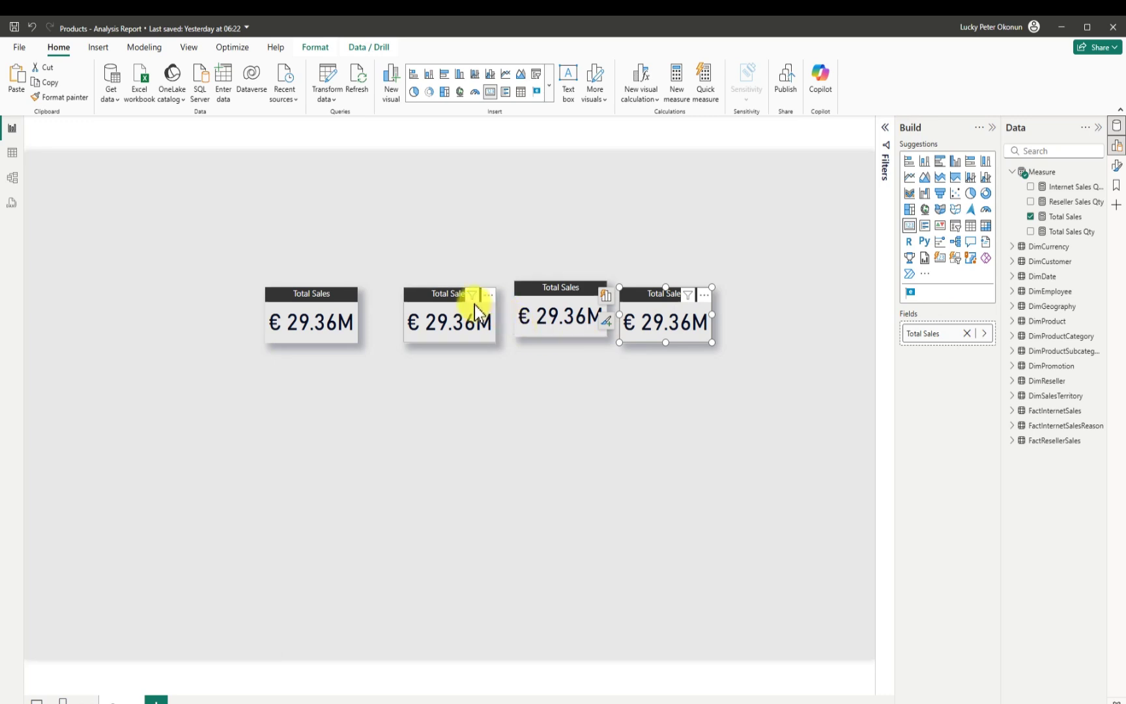
# Step: Arrange the four cards in one top-aligned row with small, roughly even gaps
pyautogui.moveTo(454, 297); pyautogui.dragTo(432, 303)
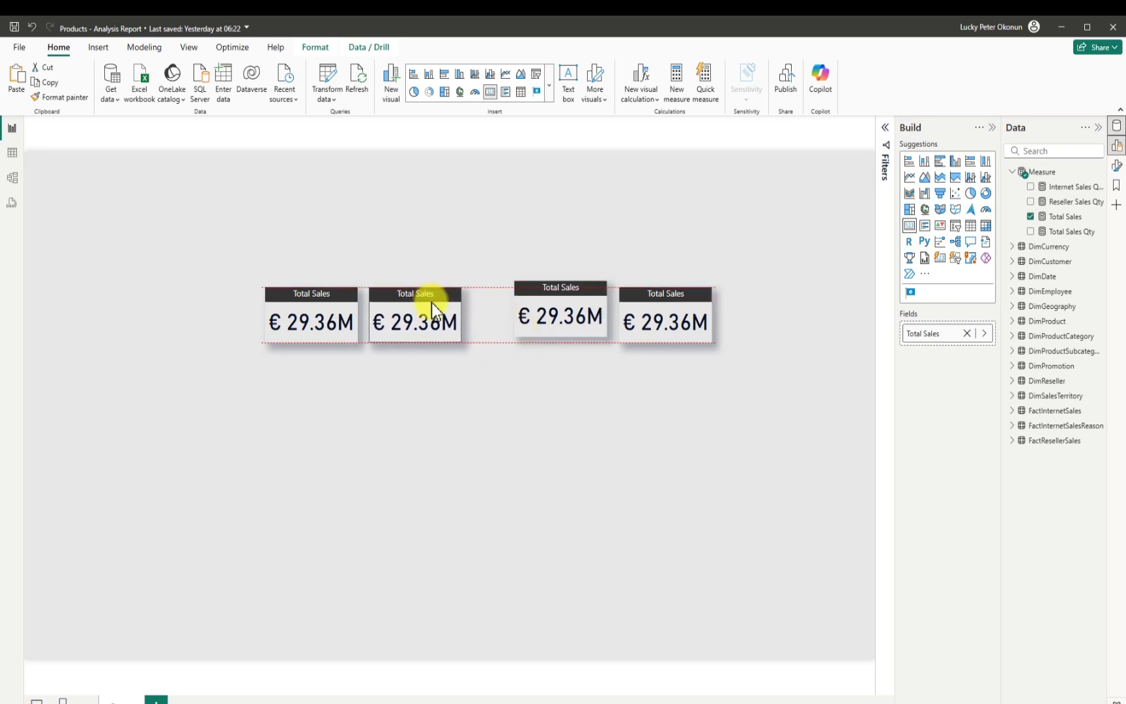
pyautogui.moveTo(522, 294); pyautogui.dragTo(482, 300)
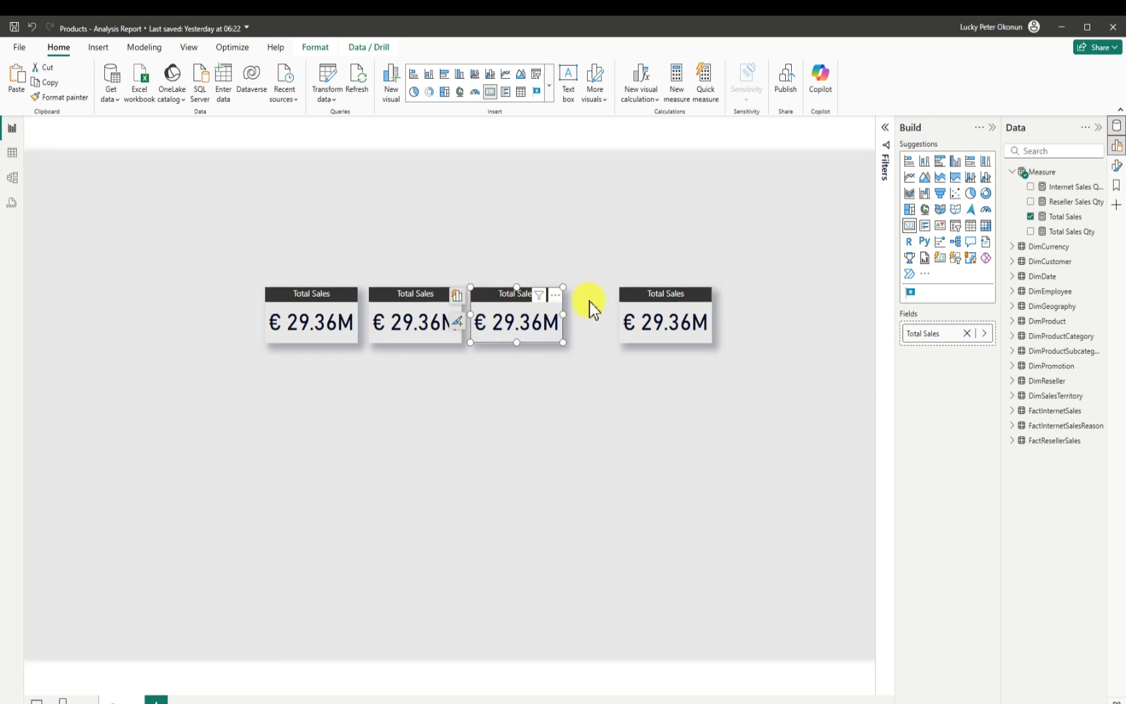
pyautogui.moveTo(624, 298); pyautogui.dragTo(576, 301)
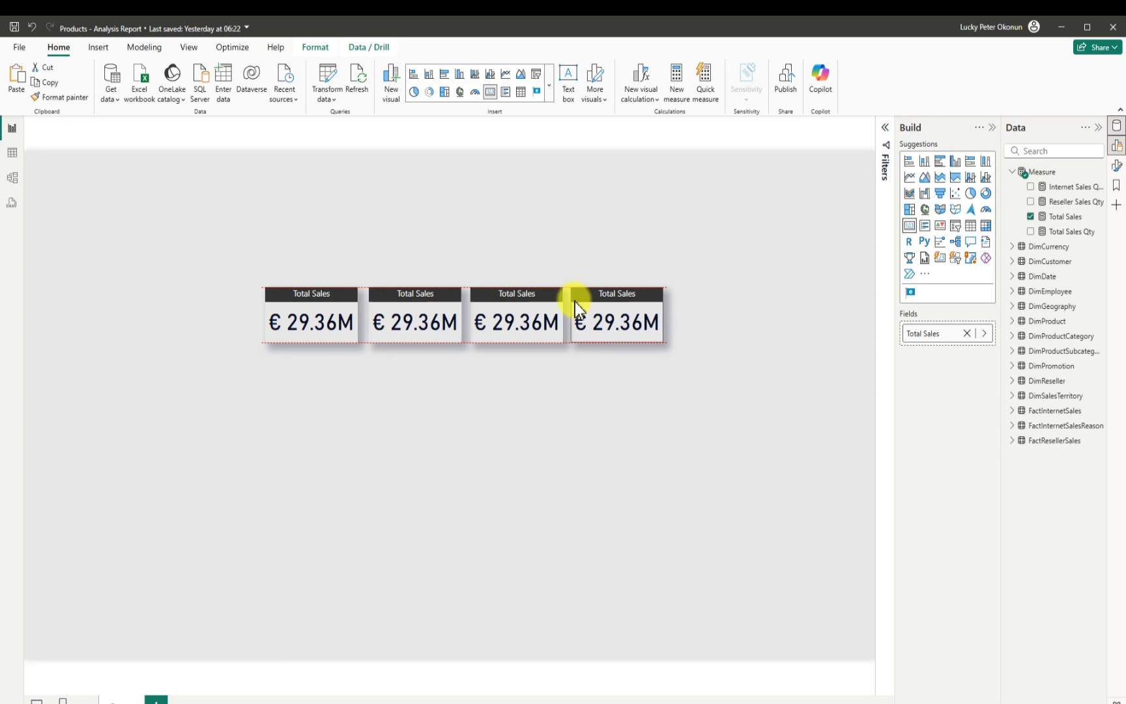
pyautogui.moveTo(282, 293); pyautogui.dragTo(271, 294)
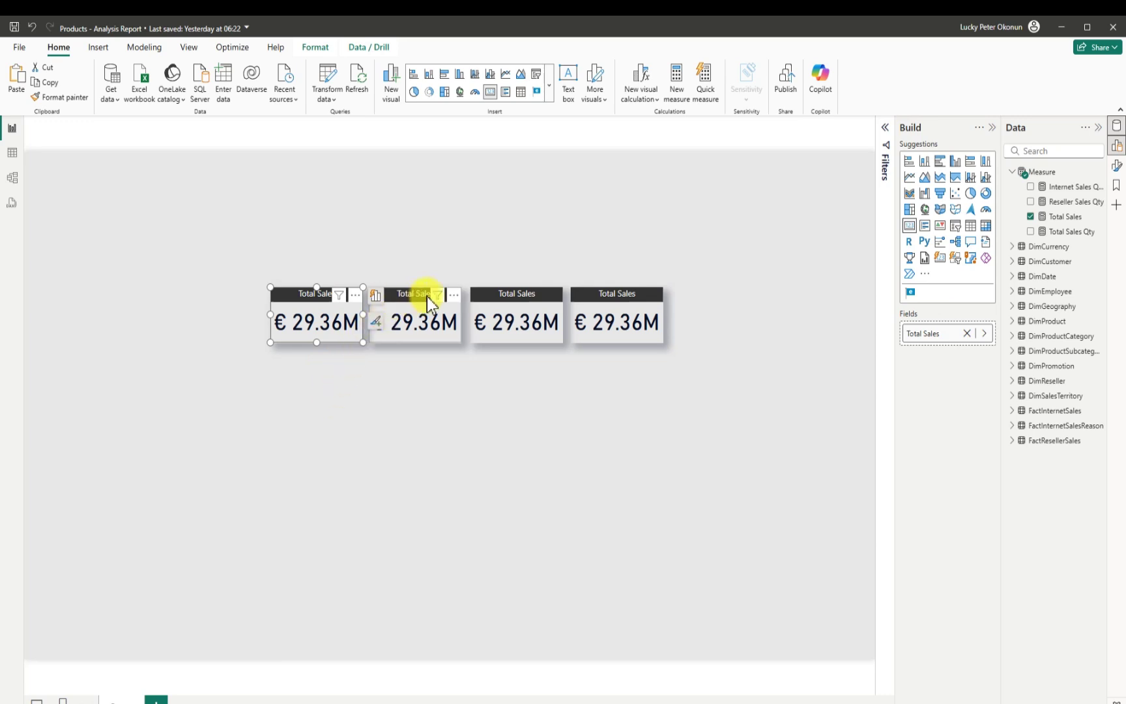
# Step: Replace the Total Sales measure with Total Sales Qty in the second card
pyautogui.click(388, 296)
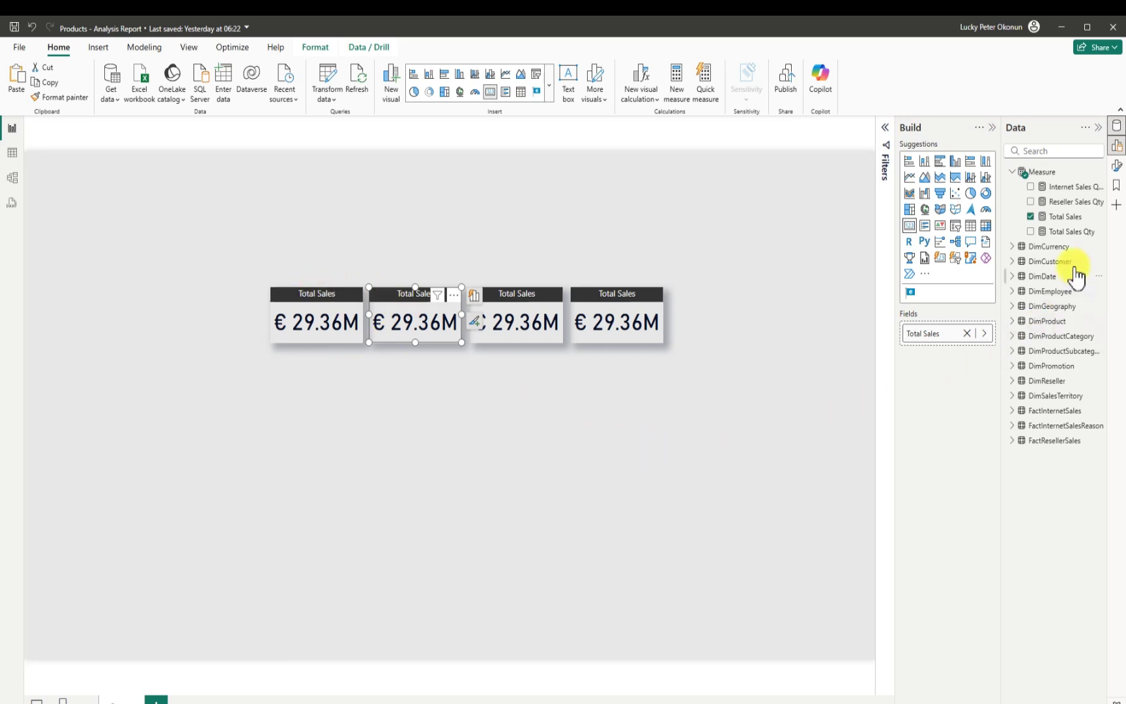
pyautogui.click(1031, 217)
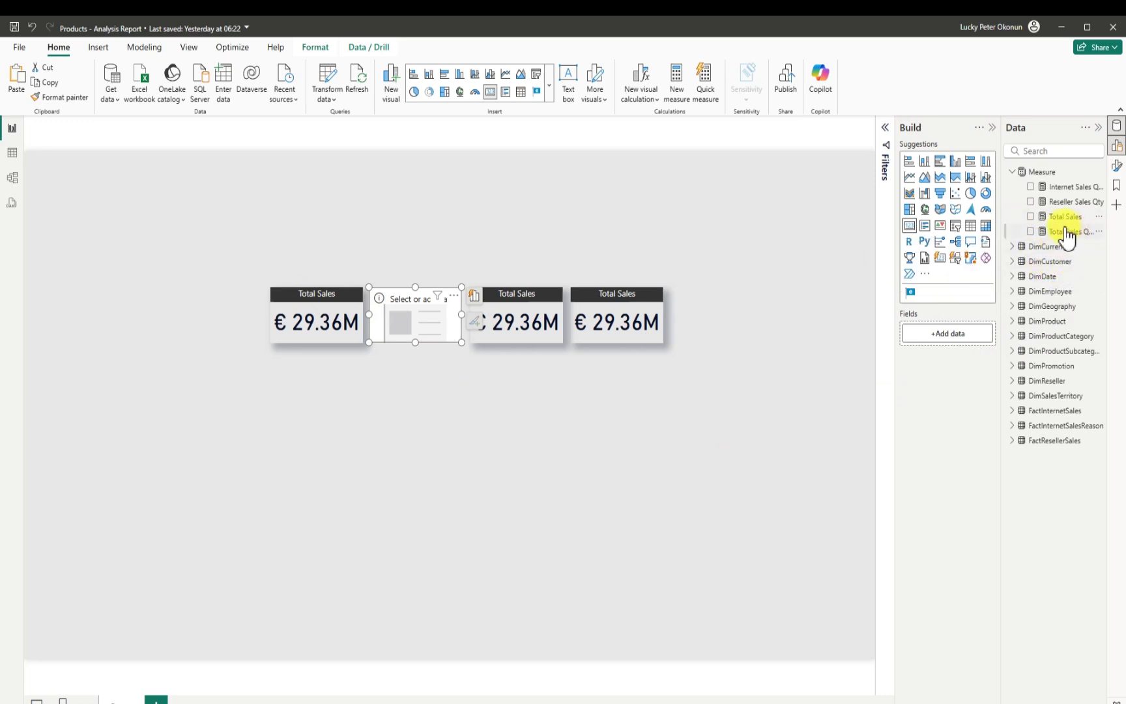
pyautogui.click(1030, 232)
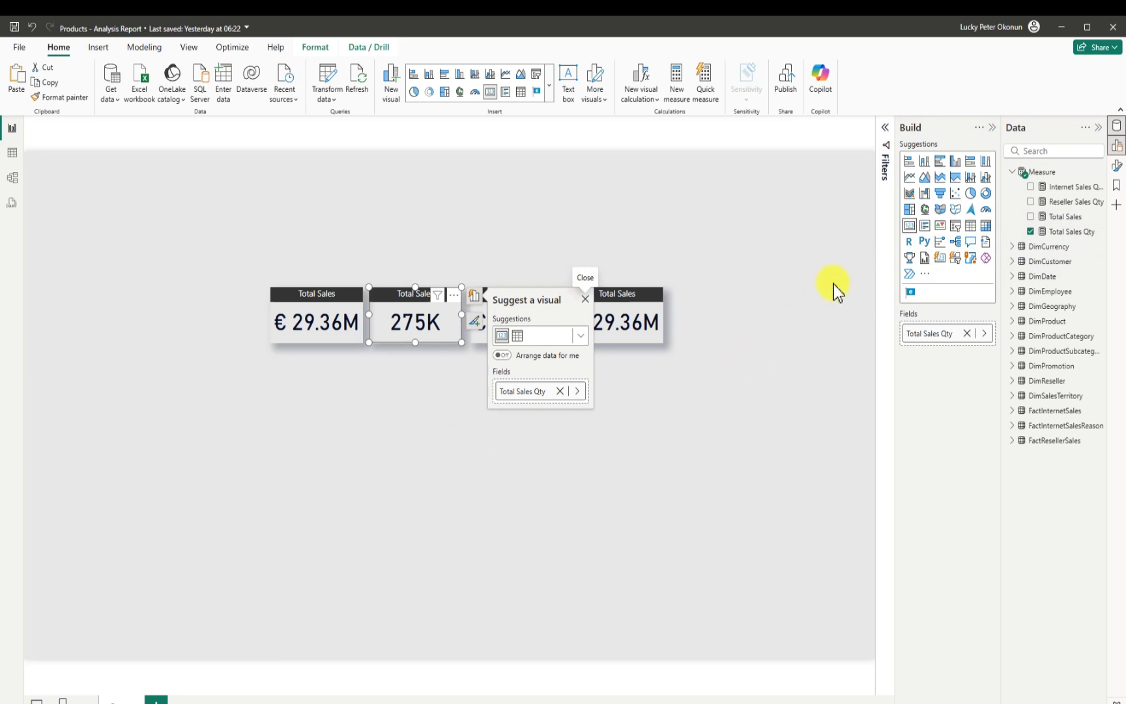
# Step: Change the second card's title text to Total Sales Qty
pyautogui.click(454, 296)
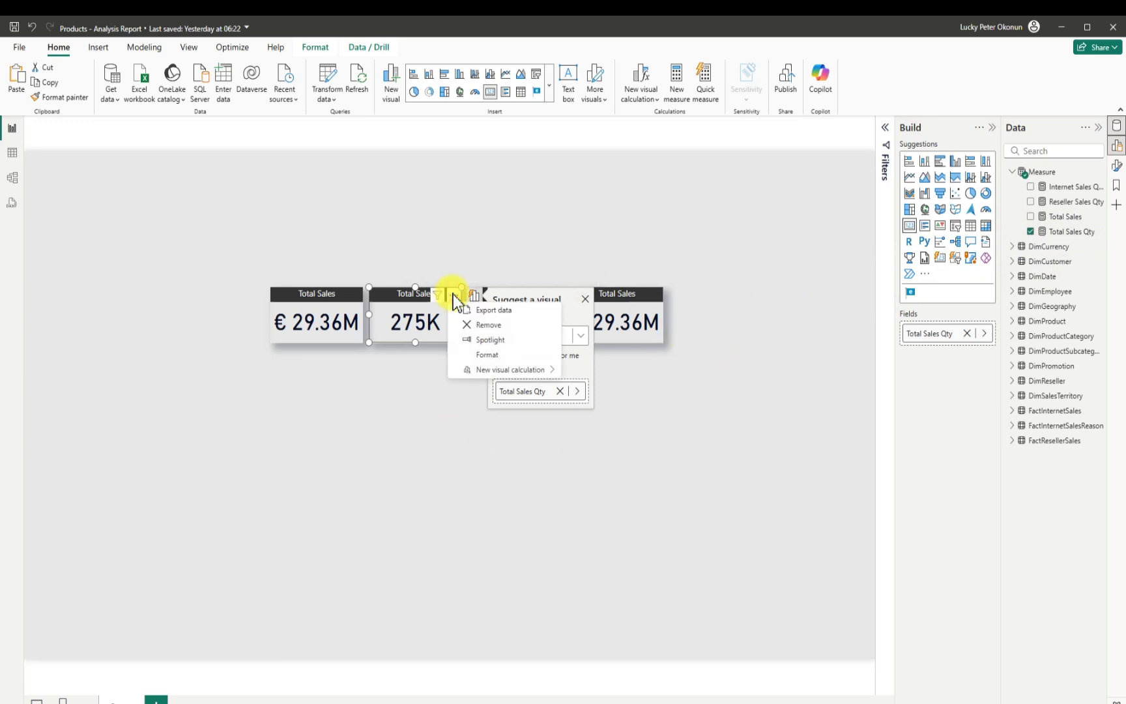
pyautogui.click(694, 413)
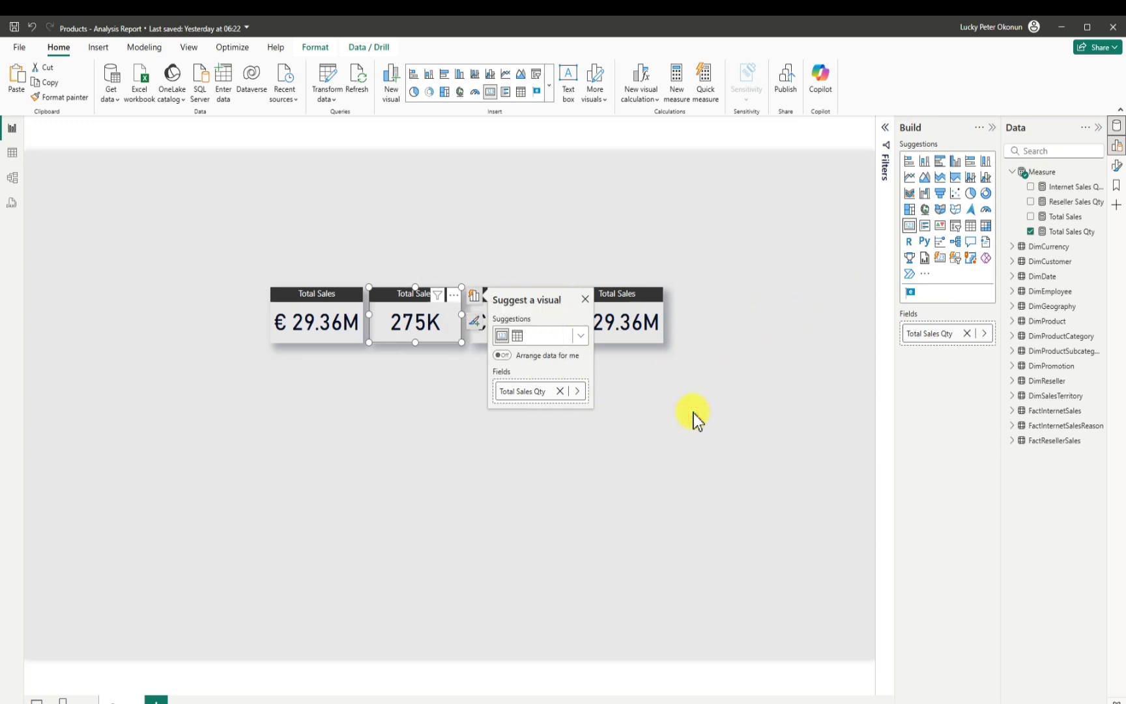
pyautogui.click(455, 369)
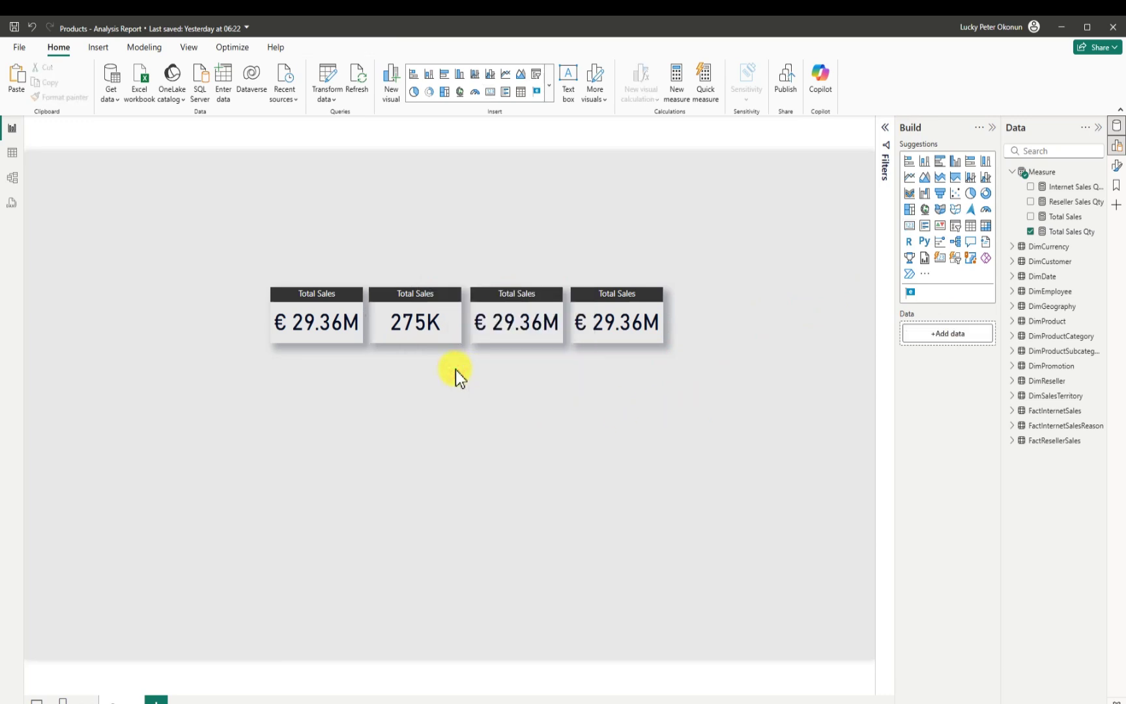
pyautogui.click(453, 297)
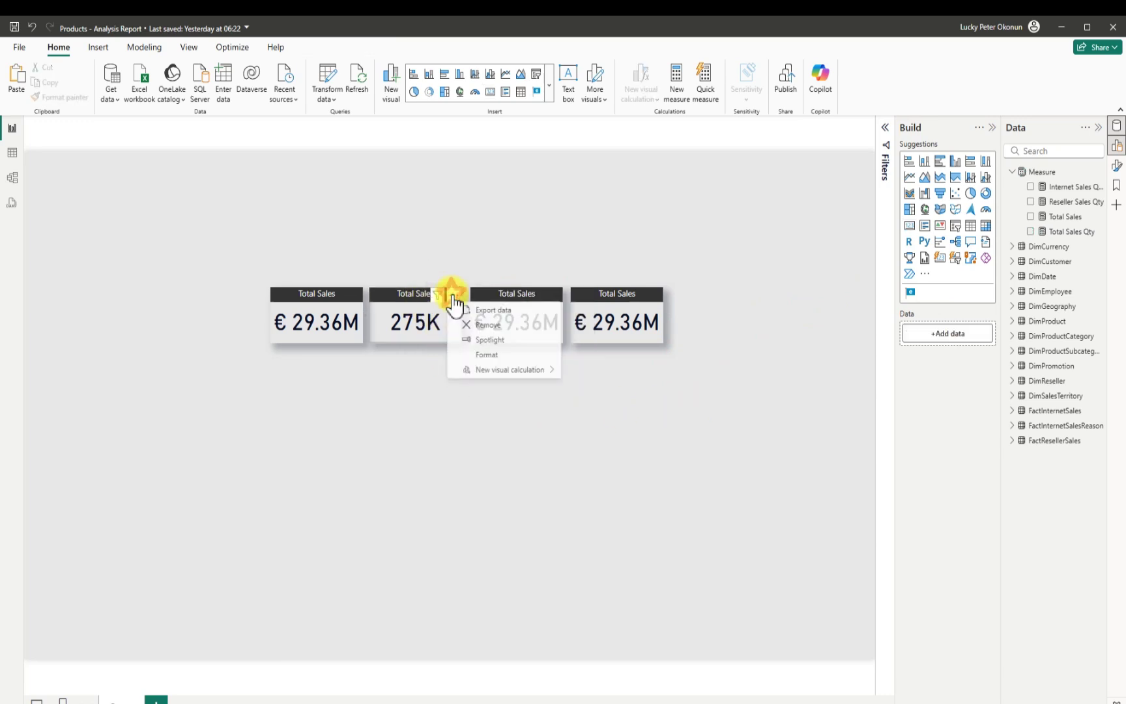
pyautogui.click(481, 355)
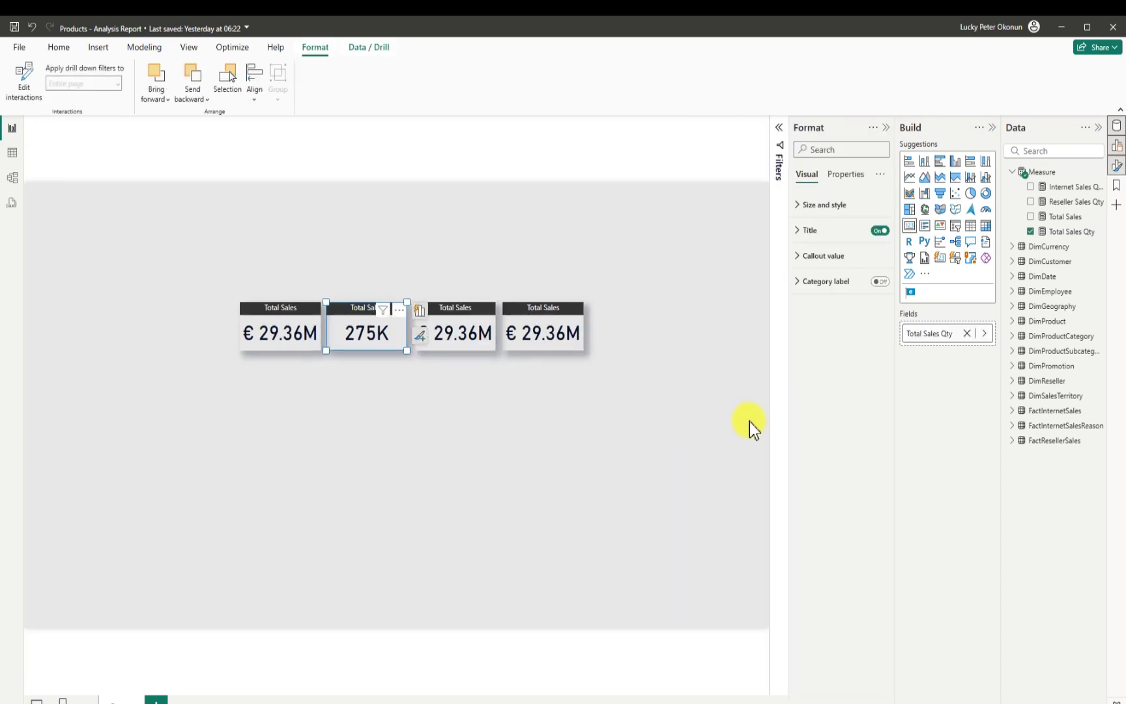
pyautogui.click(800, 230)
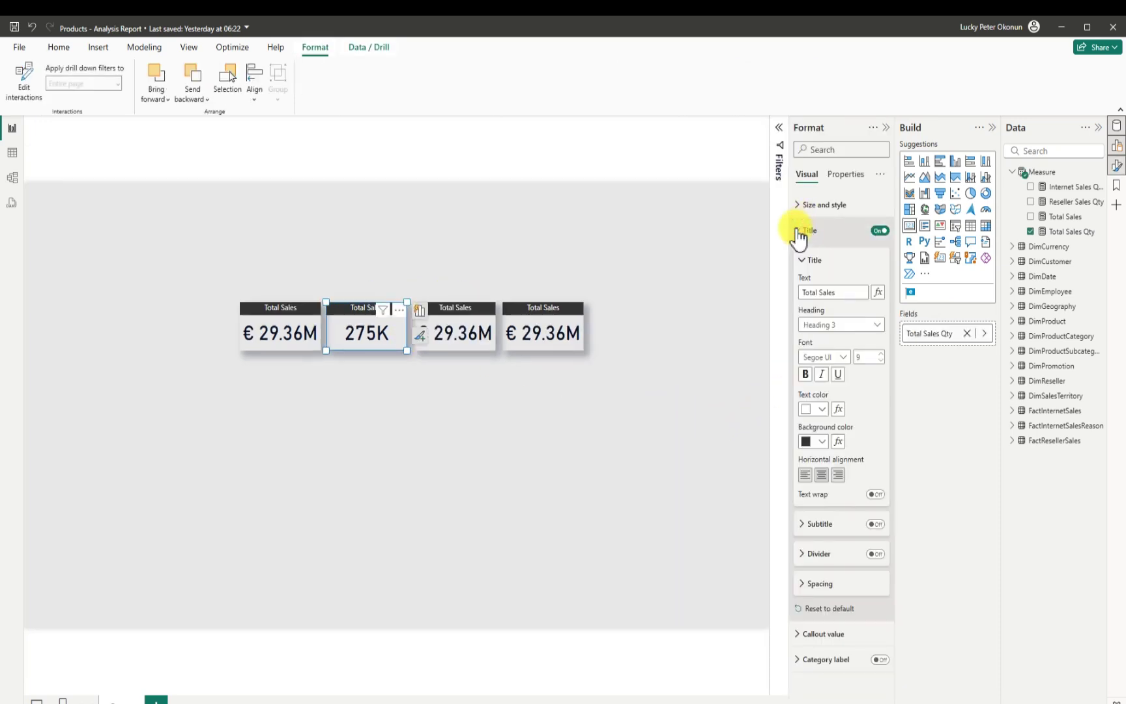
pyautogui.click(846, 295)
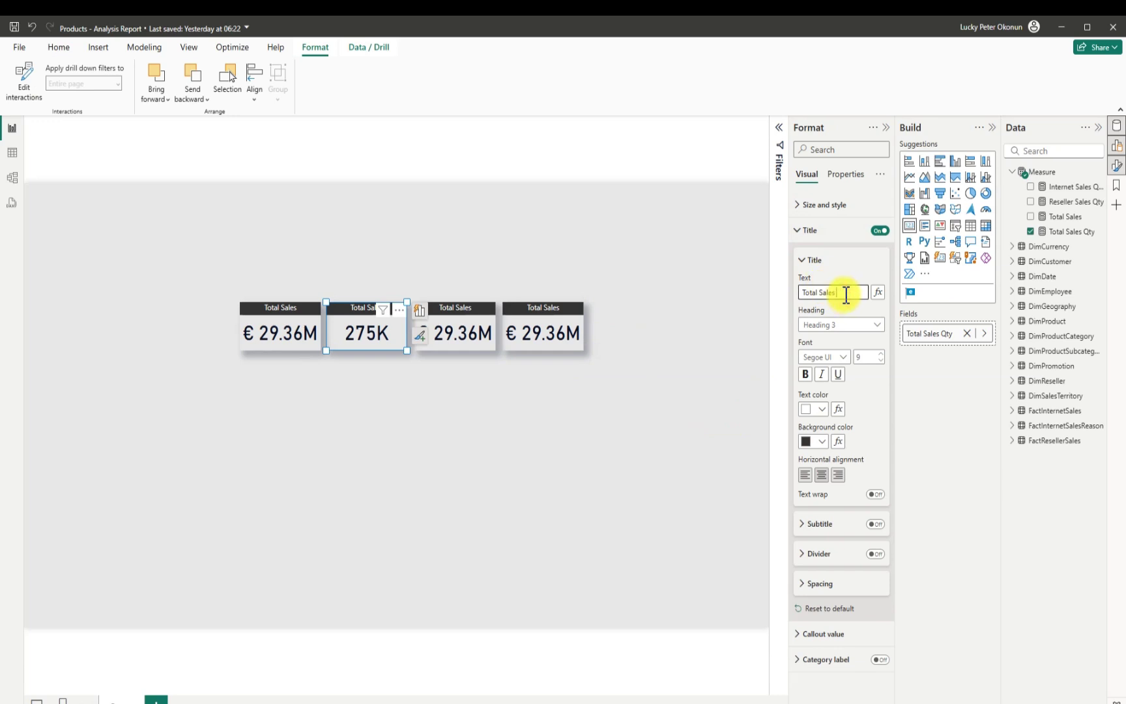
pyautogui.write('Qty')
pyautogui.click(697, 294)
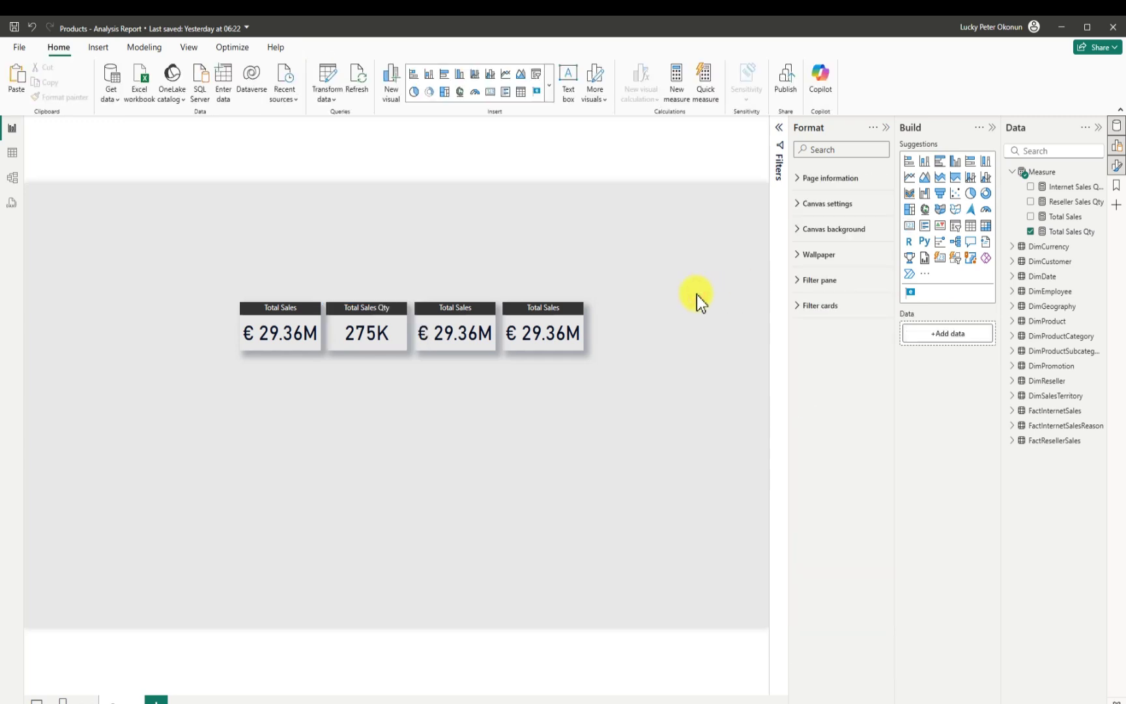
# Step: Replace the third card's measure with Reseller Sales Qty and title the card Reseller Sales Qty
pyautogui.click(580, 301)
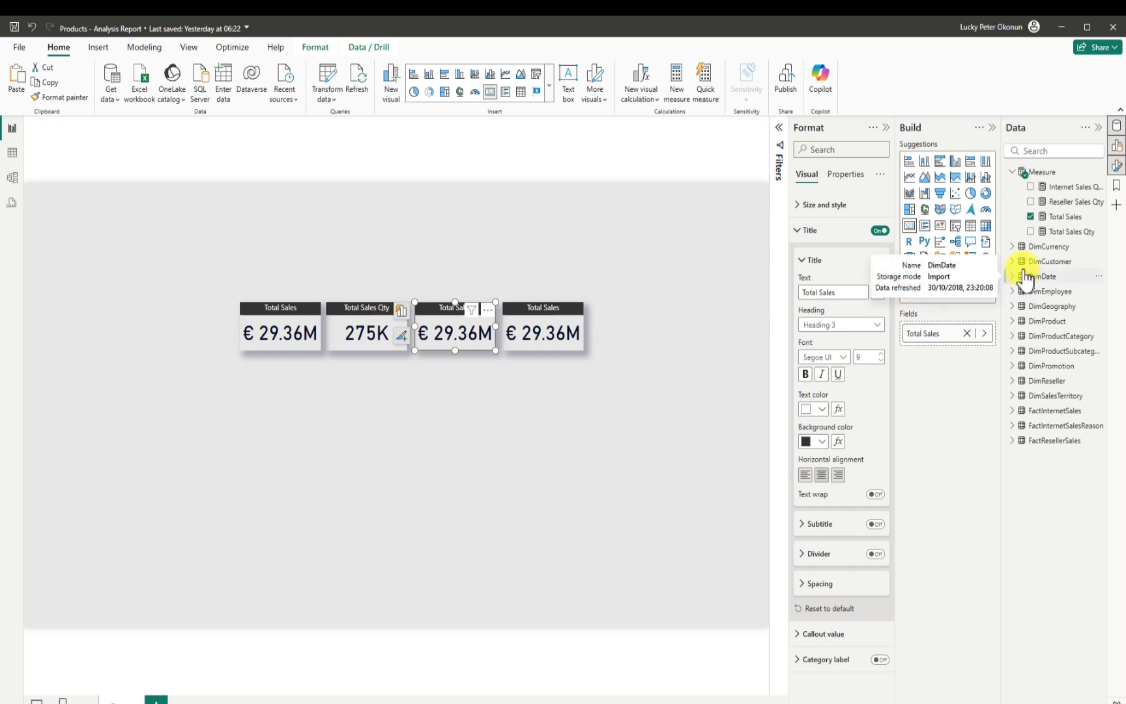
pyautogui.click(1031, 216)
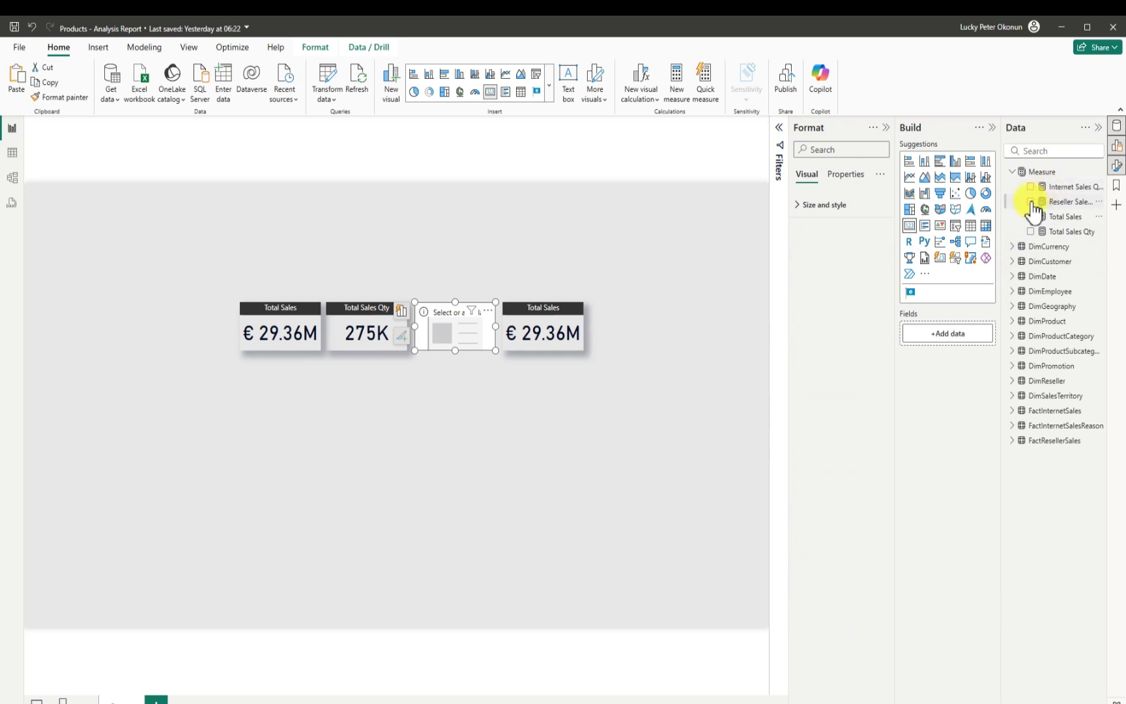
pyautogui.click(1031, 202)
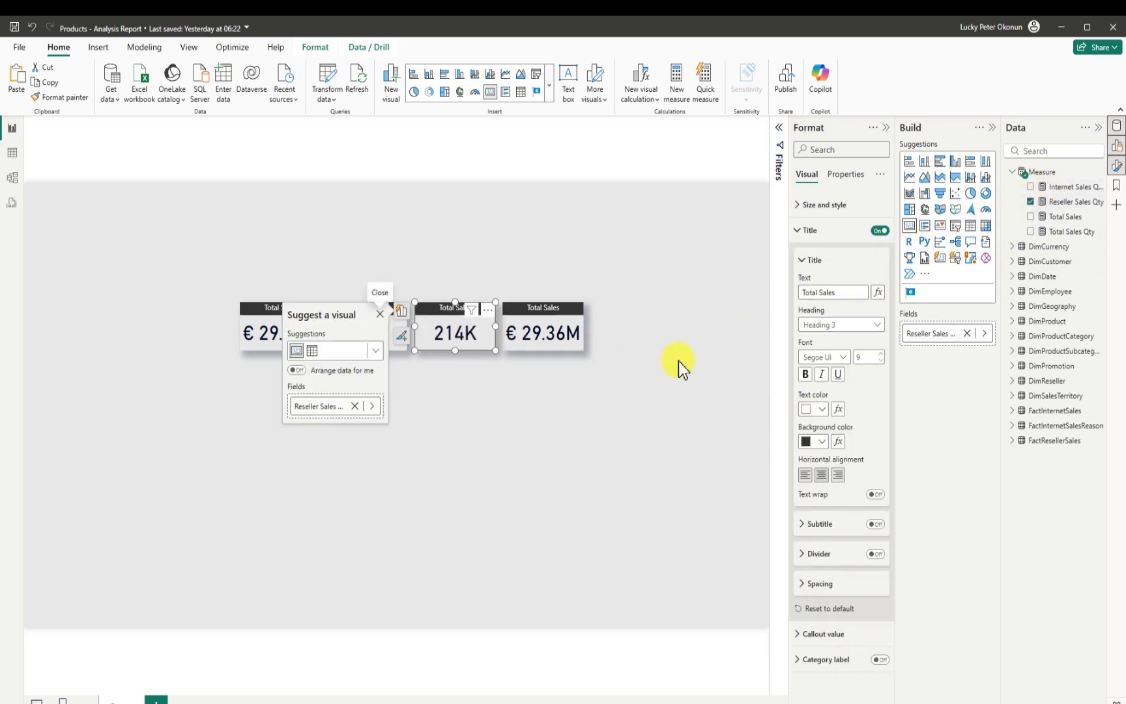
pyautogui.moveTo(842, 294); pyautogui.dragTo(779, 297)
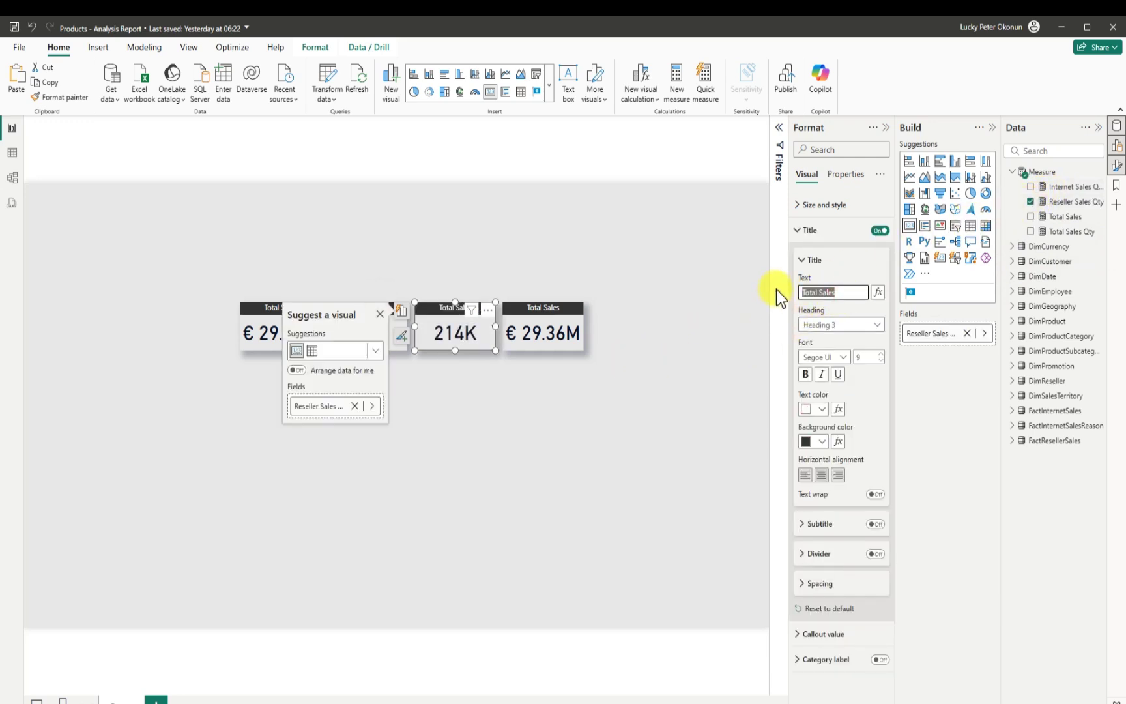
pyautogui.write('Res')
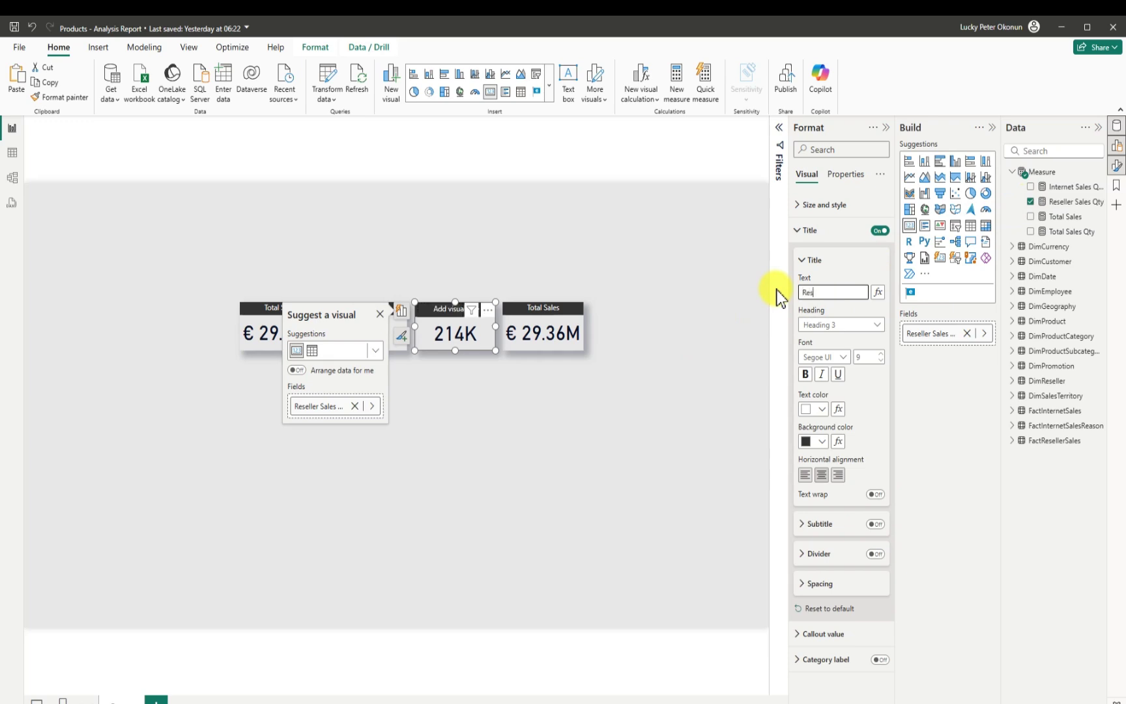
pyautogui.write('elle')
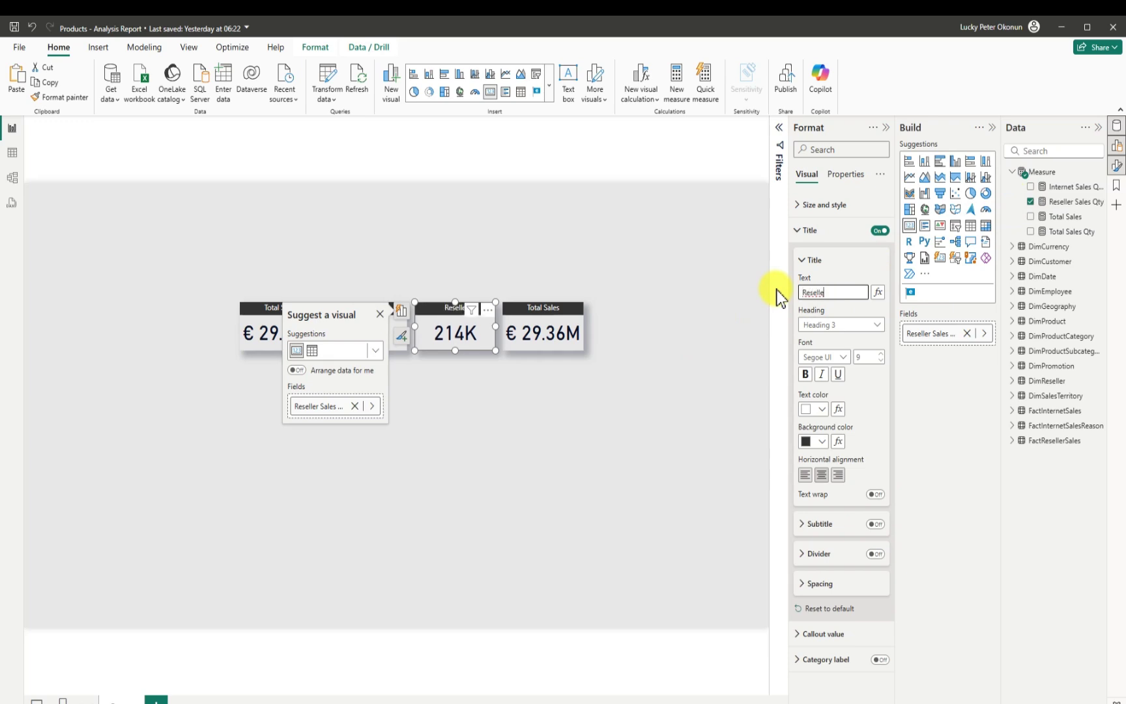
pyautogui.write('r Sales Qty')
pyautogui.click(625, 332)
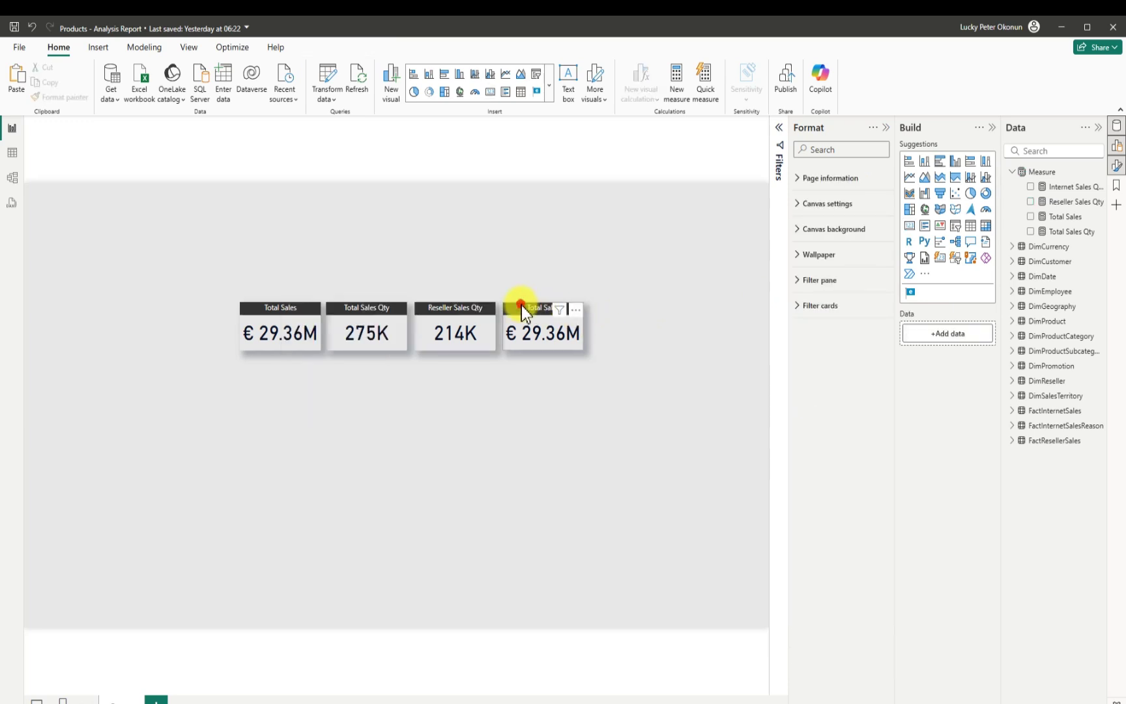
# Step: Replace the fourth card's measure with Internet Sales Qty and title the card Internet Sales Qty
pyautogui.click(1031, 216)
pyautogui.click(1031, 187)
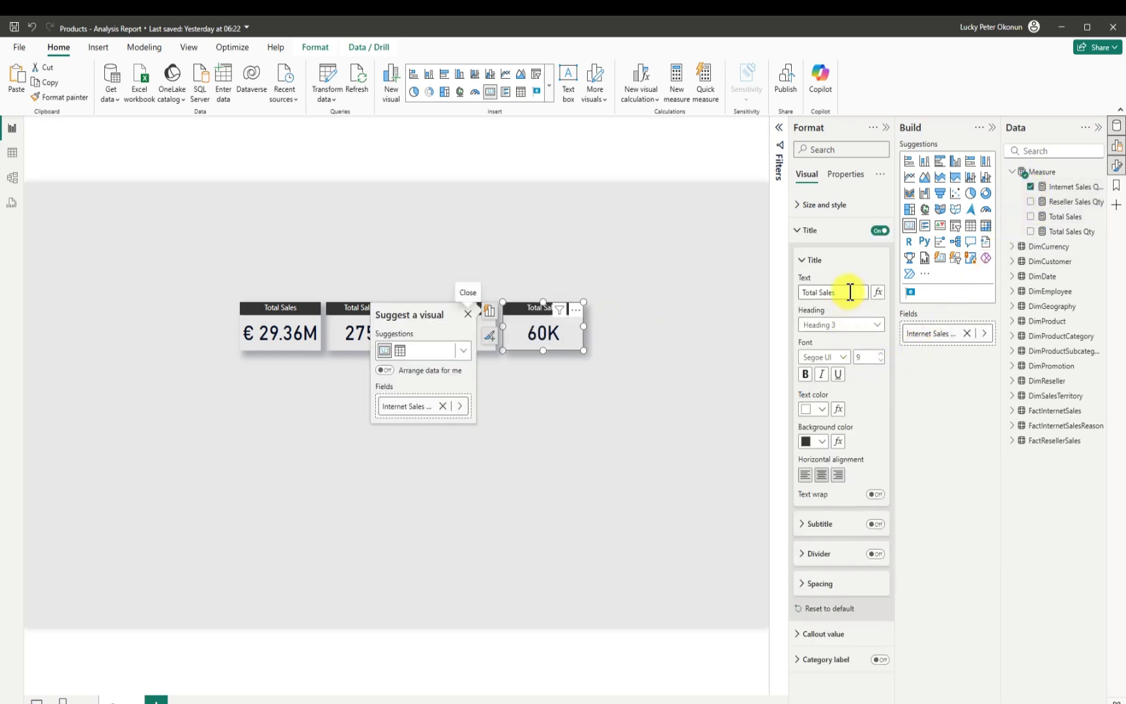
pyautogui.click(850, 292)
pyautogui.hotkey('ctrl', 'a')
pyautogui.press('BackSpace')
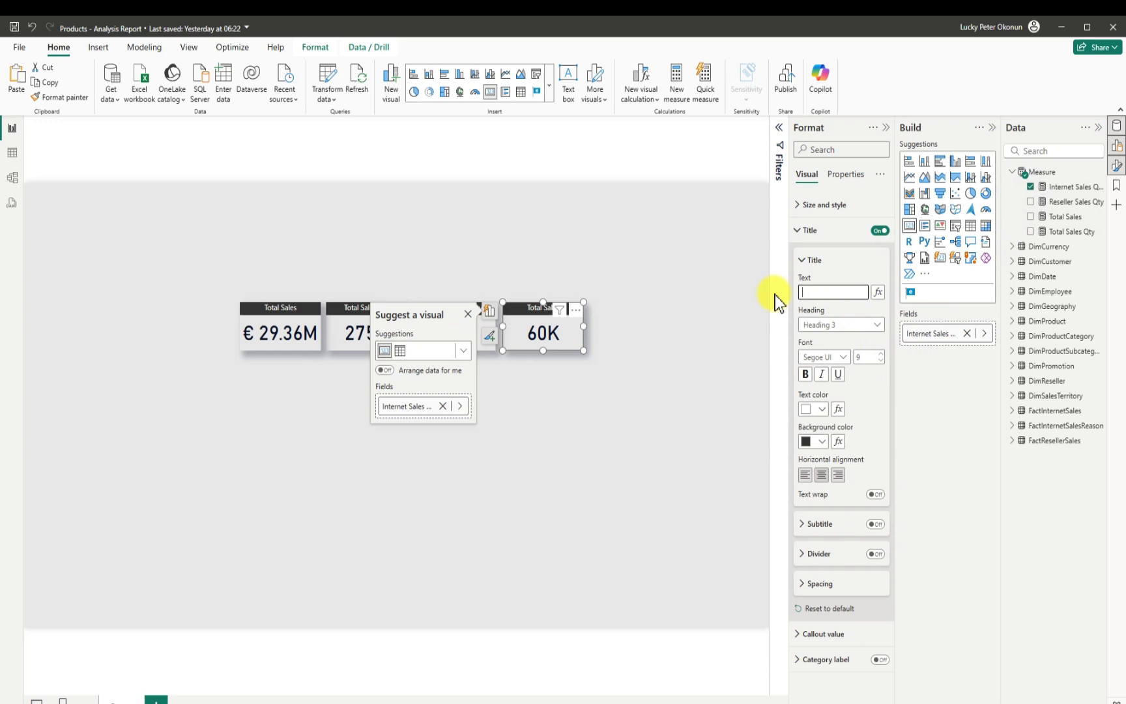
pyautogui.write('Internetb Sales')
pyautogui.press('BackSpace')
pyautogui.press('BackSpace')
pyautogui.press('BackSpace')
pyautogui.press('BackSpace')
pyautogui.press('BackSpace')
pyautogui.press('BackSpace')
pyautogui.press('BackSpace')
pyautogui.write('Sales Qty')
pyautogui.click(666, 320)
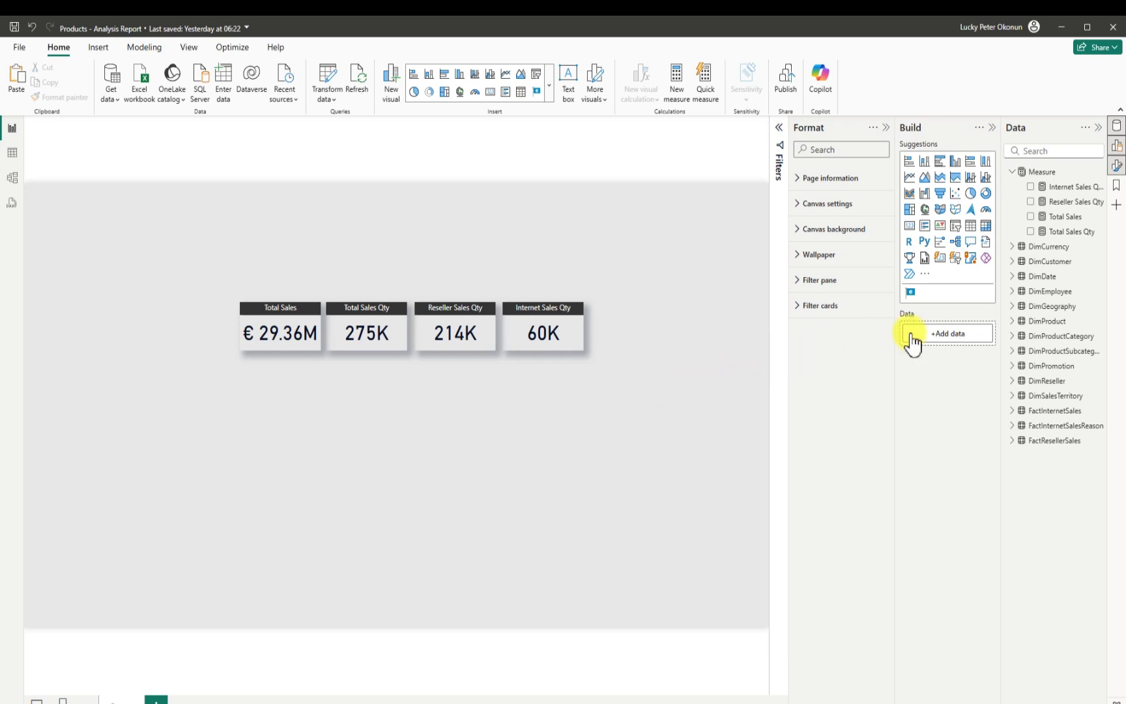
# Step: Insert a small pie chart near the page's left edge below the cards, showing Total Sales Qty by EnglishPromotionCategory from DimPromotion
pyautogui.click(971, 193)
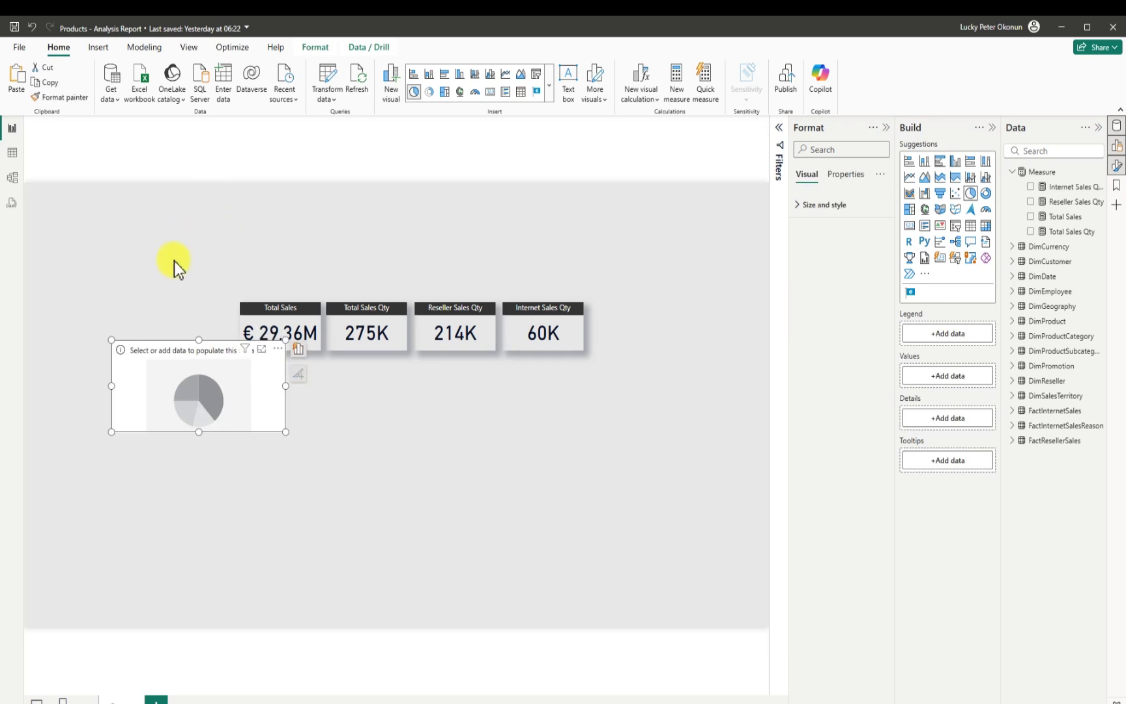
pyautogui.moveTo(168, 408); pyautogui.dragTo(74, 432)
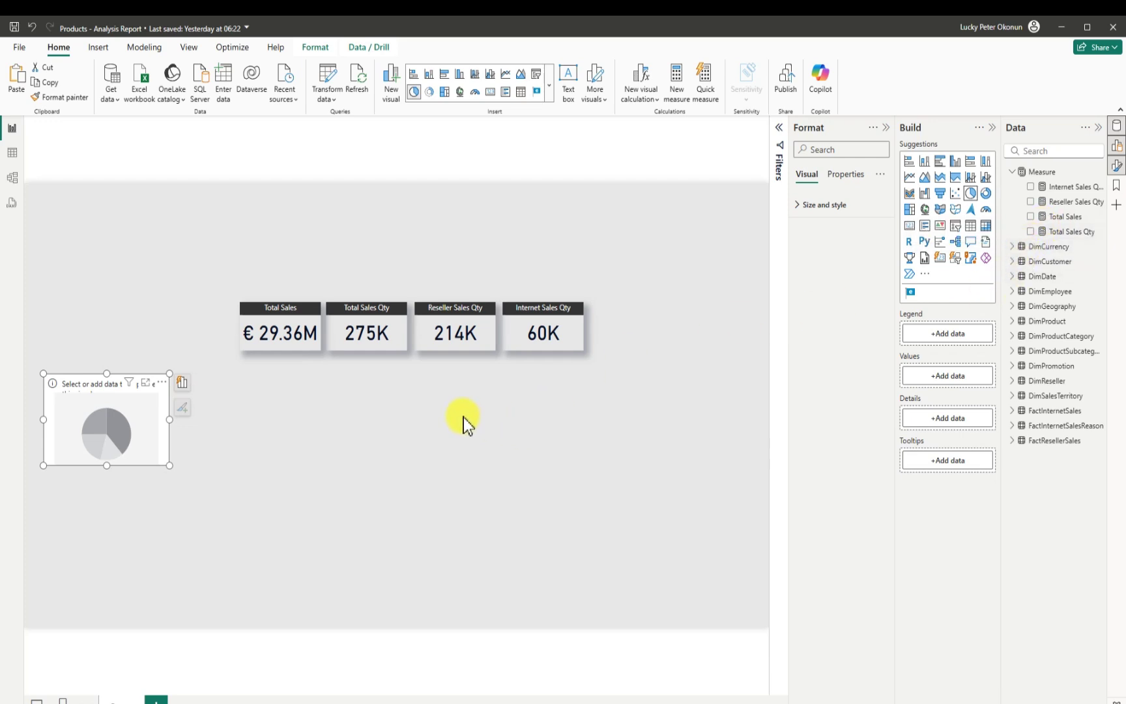
pyautogui.click(1030, 232)
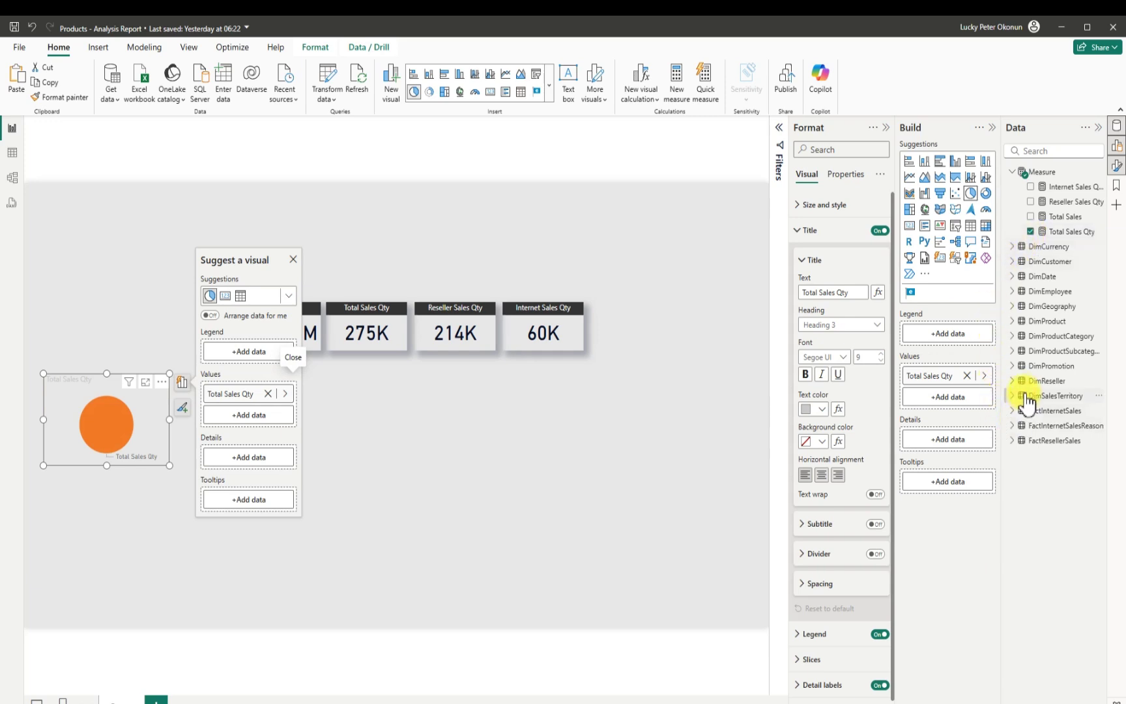
pyautogui.click(1010, 367)
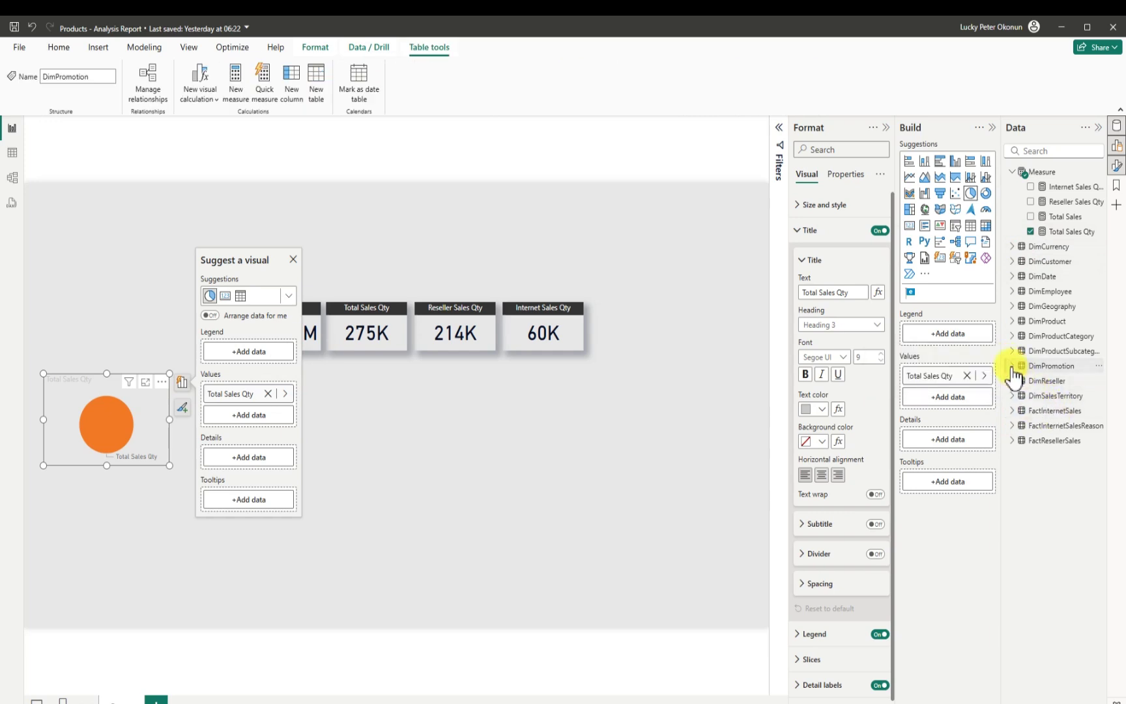
pyautogui.click(1013, 366)
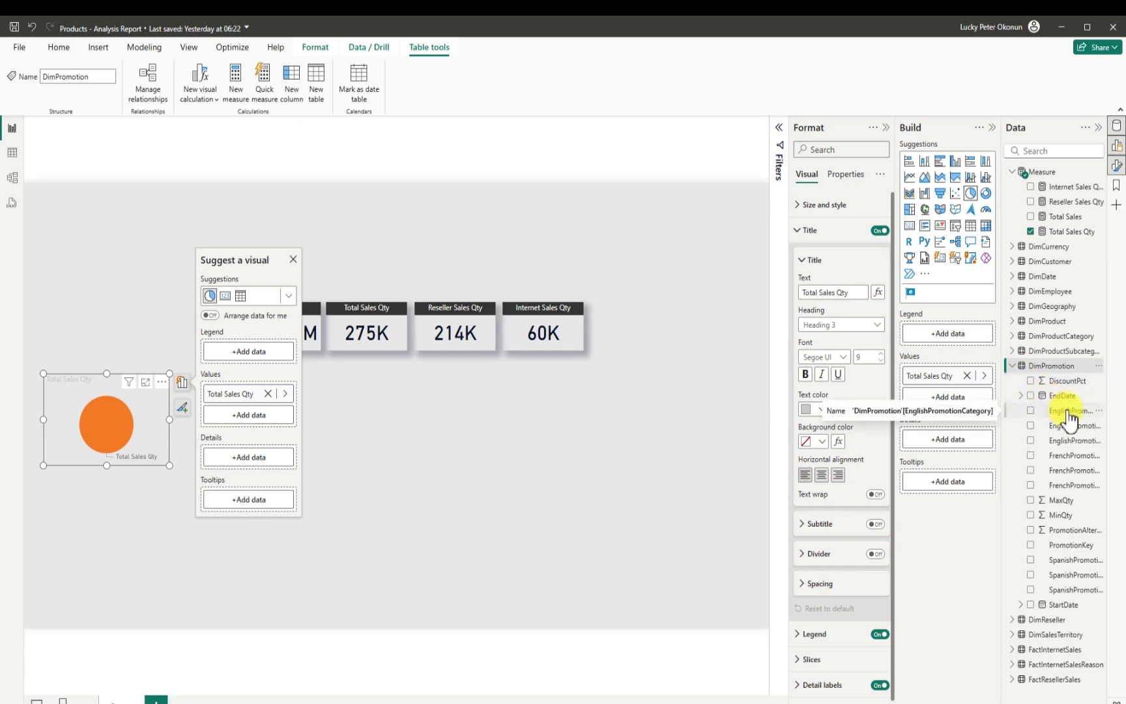
pyautogui.click(1031, 411)
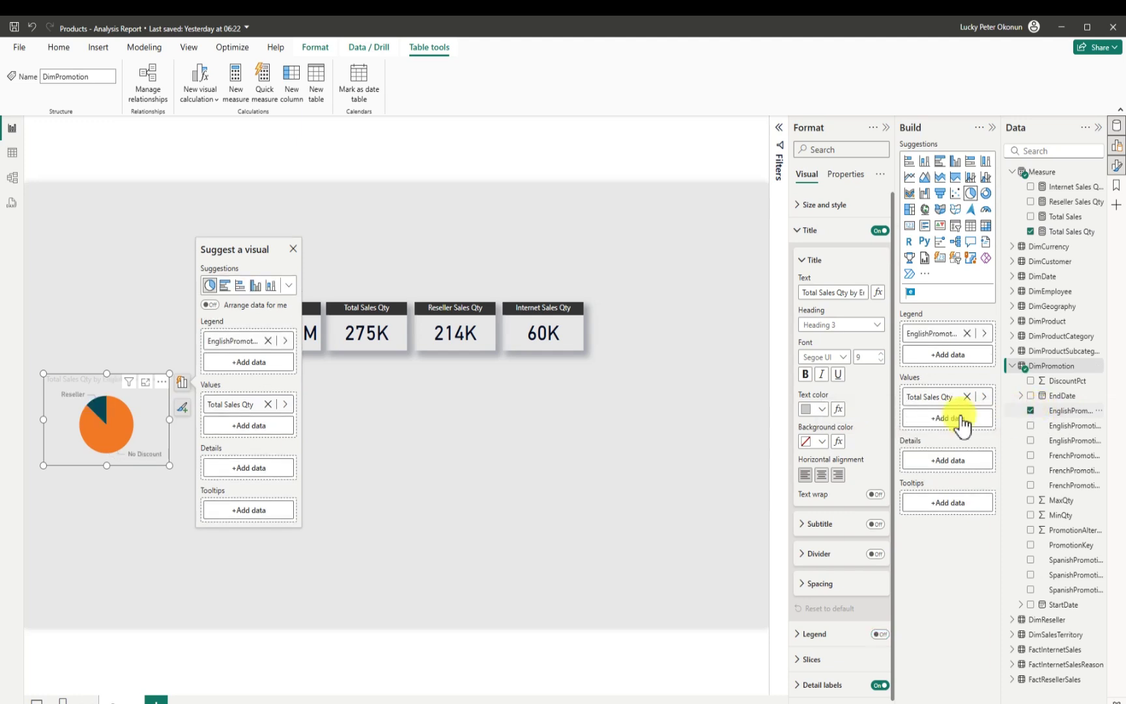
# Step: Convert the promotion pie chart to a donut chart and slightly adjust the size of its frame
pyautogui.click(171, 421)
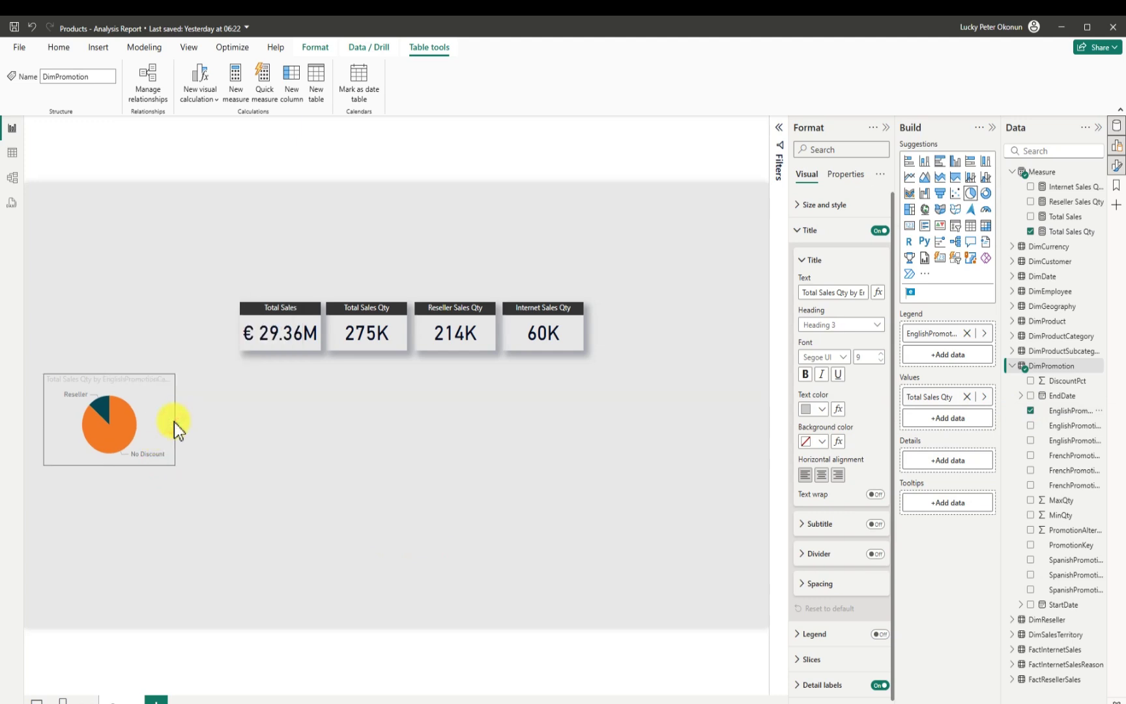
pyautogui.click(174, 422)
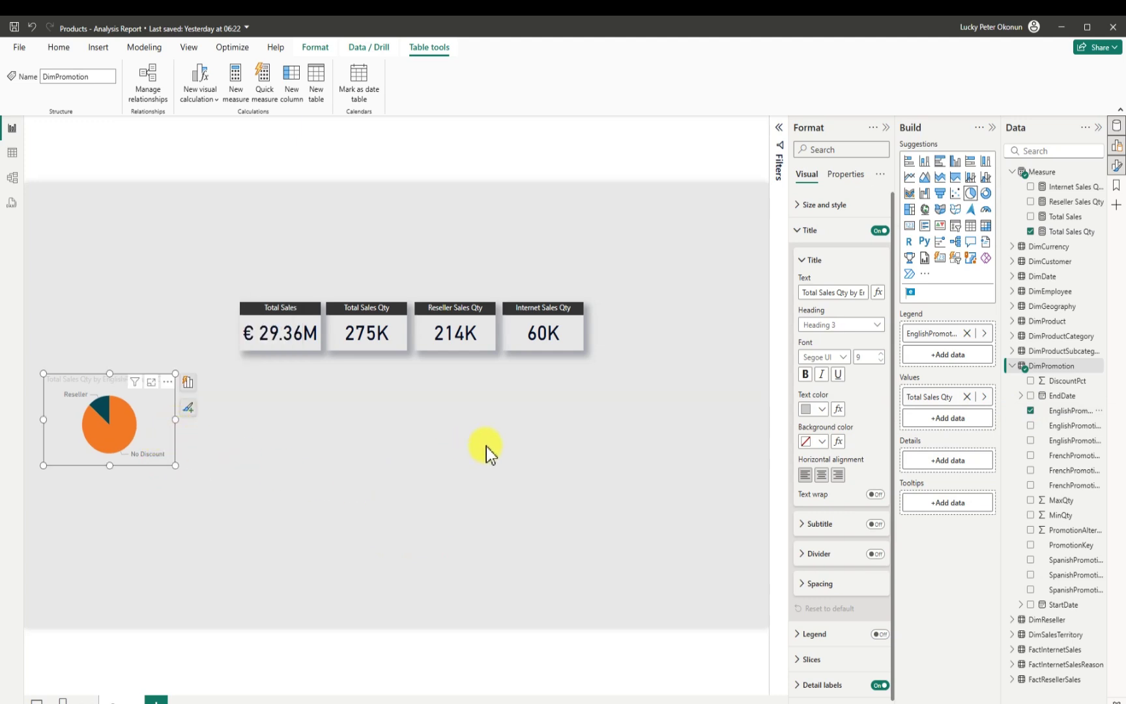
pyautogui.click(986, 194)
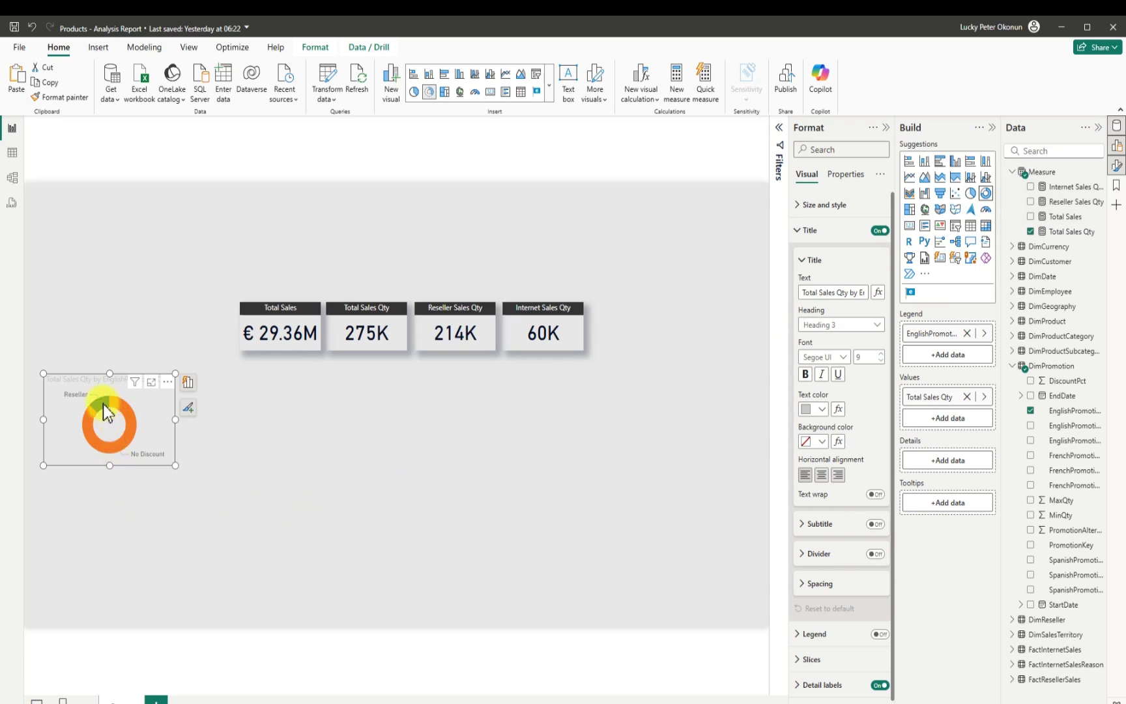
pyautogui.moveTo(103, 404)
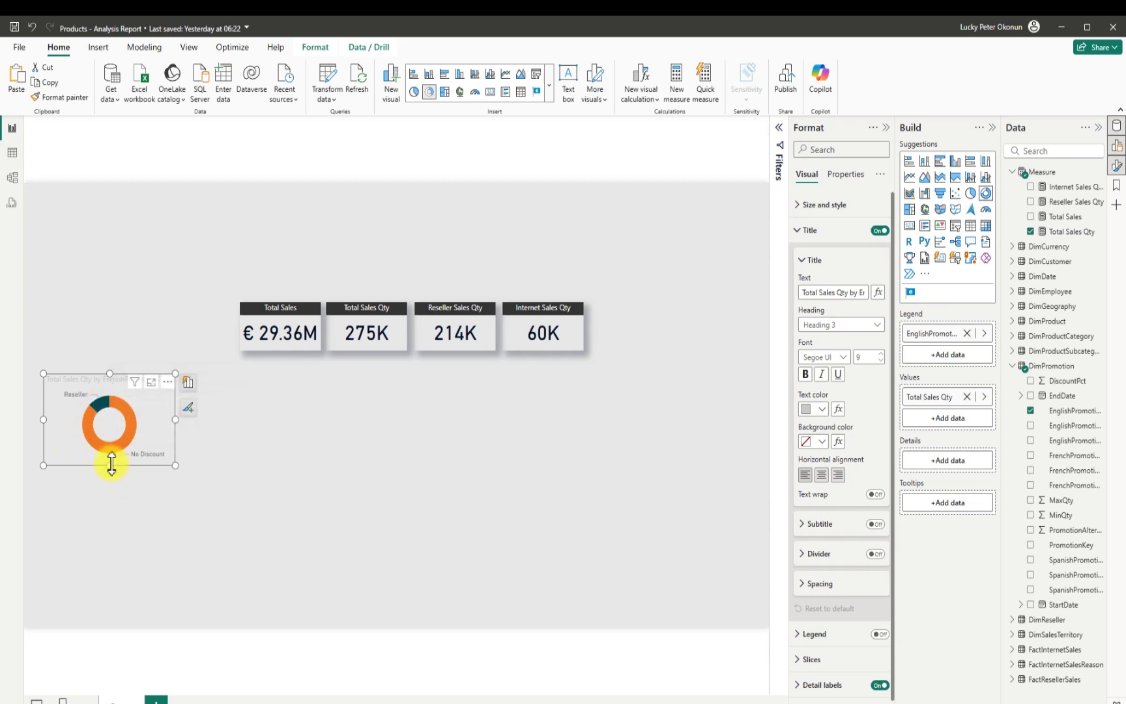
pyautogui.moveTo(124, 448)
pyautogui.moveTo(175, 465)
pyautogui.mouseDown()
pyautogui.moveTo(161, 464)
pyautogui.moveTo(172, 469)
pyautogui.mouseUp()
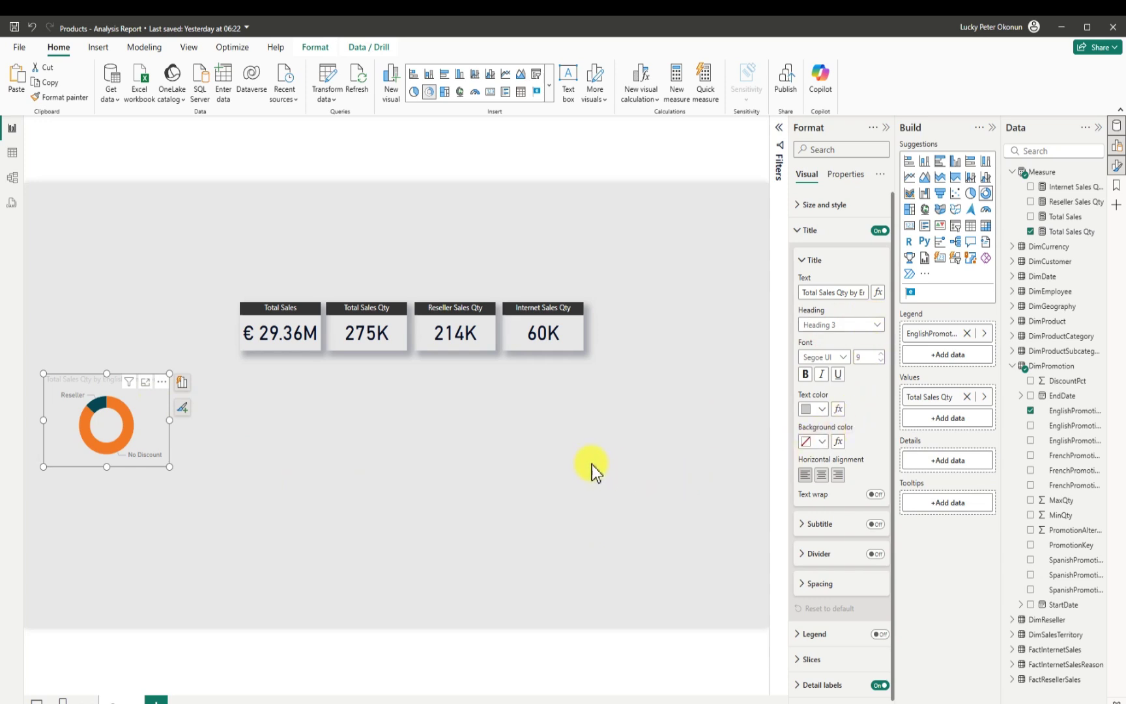
# Step: Shorten the donut chart's title to Sales Qty by Promotion
pyautogui.click(821, 292)
pyautogui.press('BackSpace')
pyautogui.press('BackSpace')
pyautogui.press('BackSpace')
pyautogui.press('BackSpace')
pyautogui.press('BackSpace')
pyautogui.press('BackSpace')
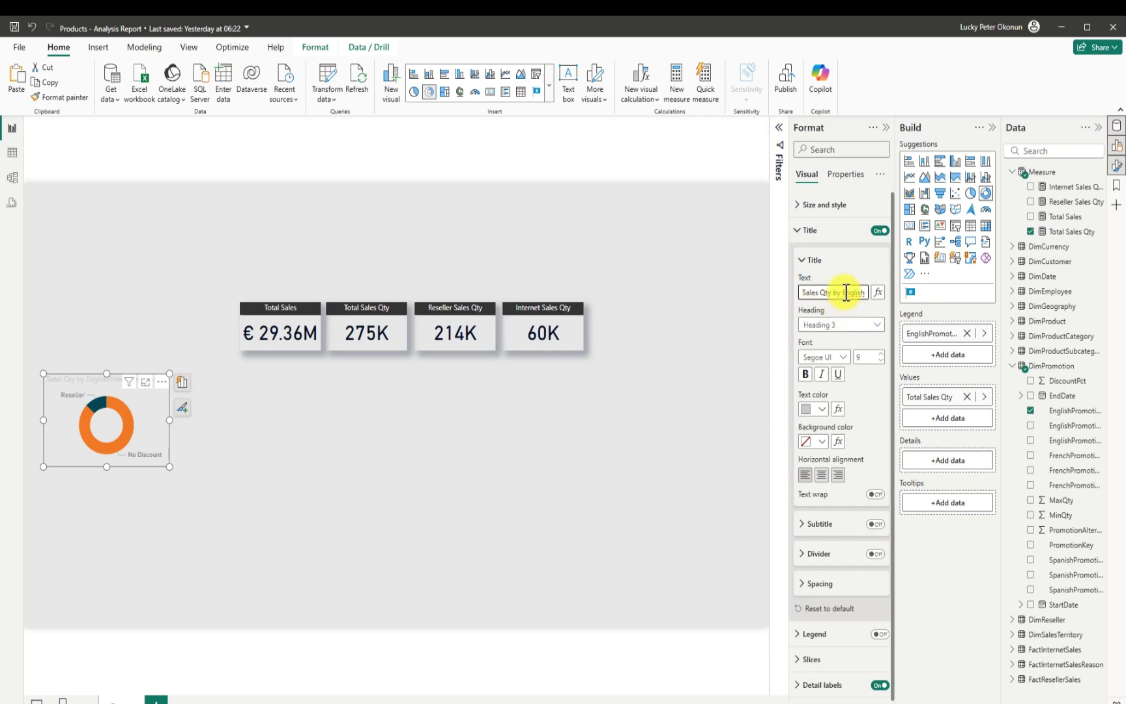
pyautogui.moveTo(843, 292); pyautogui.dragTo(863, 293)
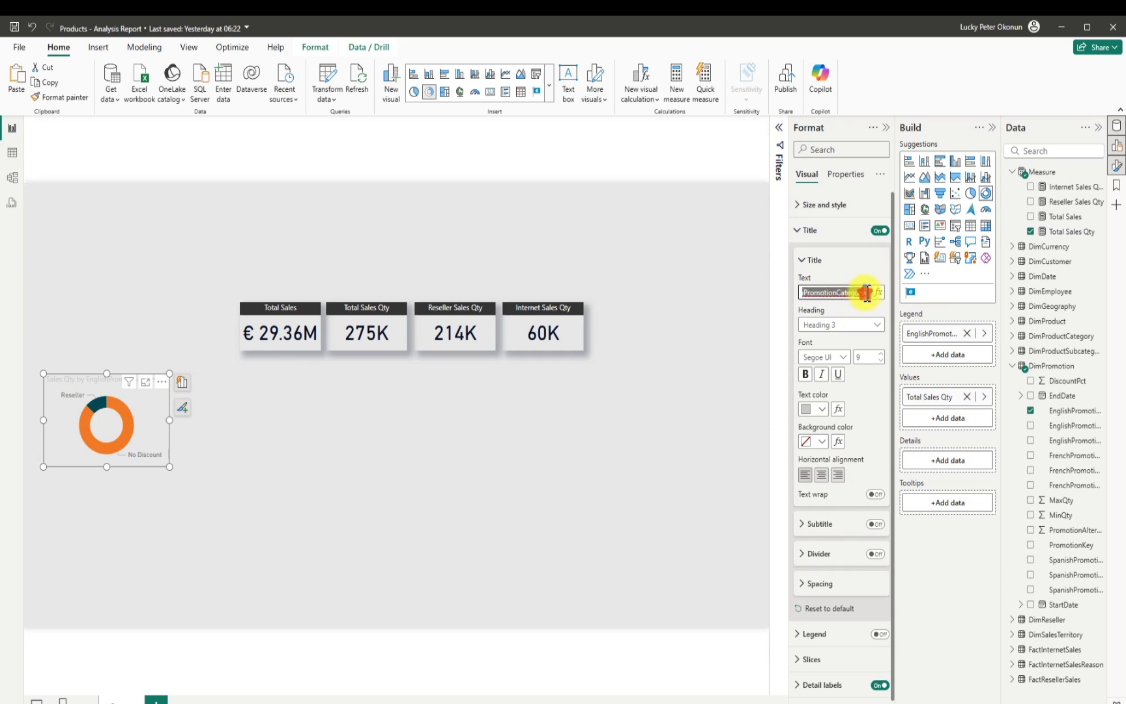
pyautogui.click(867, 293)
pyautogui.press('BackSpace')
pyautogui.press('BackSpace')
pyautogui.press('BackSpace')
pyautogui.press('BackSpace')
pyautogui.press('BackSpace')
pyautogui.press('BackSpace')
pyautogui.press('BackSpace')
pyautogui.press('BackSpace')
pyautogui.click(833, 291)
pyautogui.press('BackSpace')
pyautogui.press('BackSpace')
pyautogui.press('BackSpace')
pyautogui.press('BackSpace')
pyautogui.press('BackSpace')
pyautogui.press('BackSpace')
pyautogui.press('BackSpace')
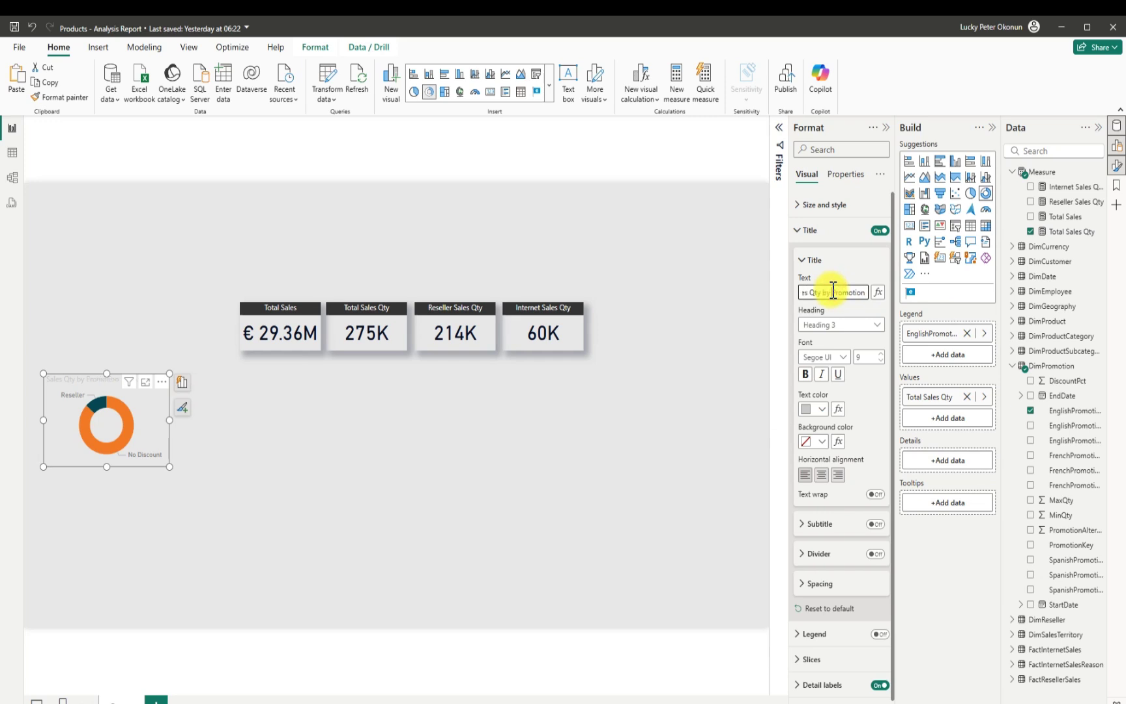
# Step: Center the donut chart's title and set its text color to white
pyautogui.click(822, 476)
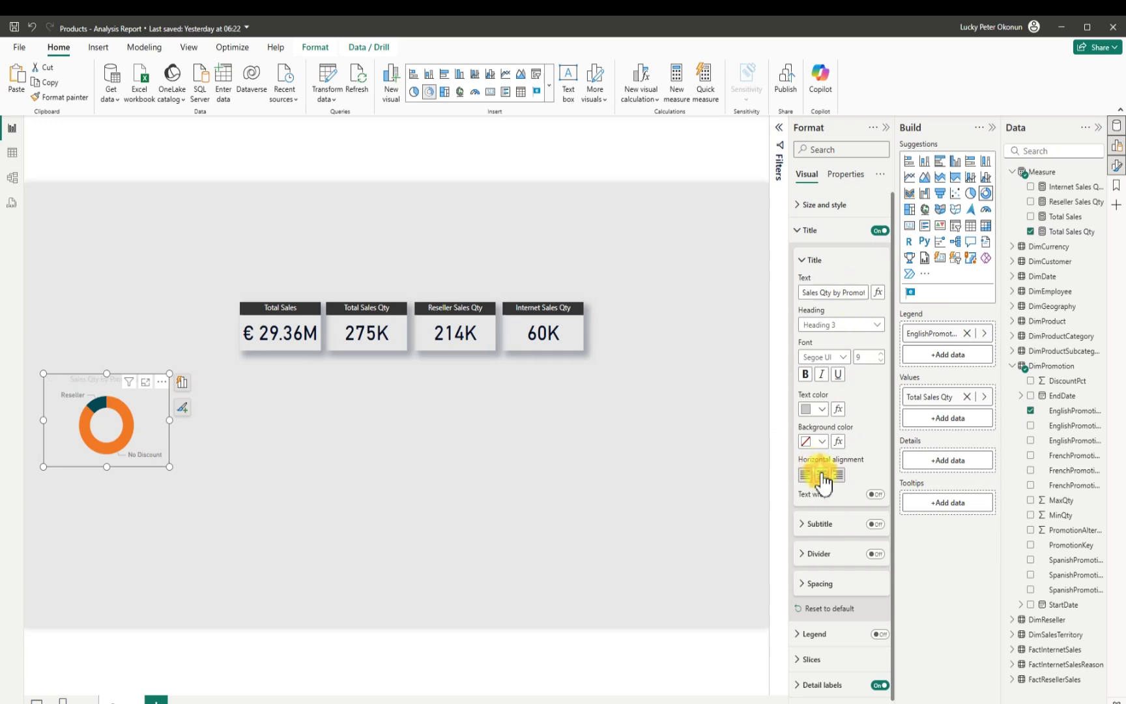
pyautogui.click(822, 409)
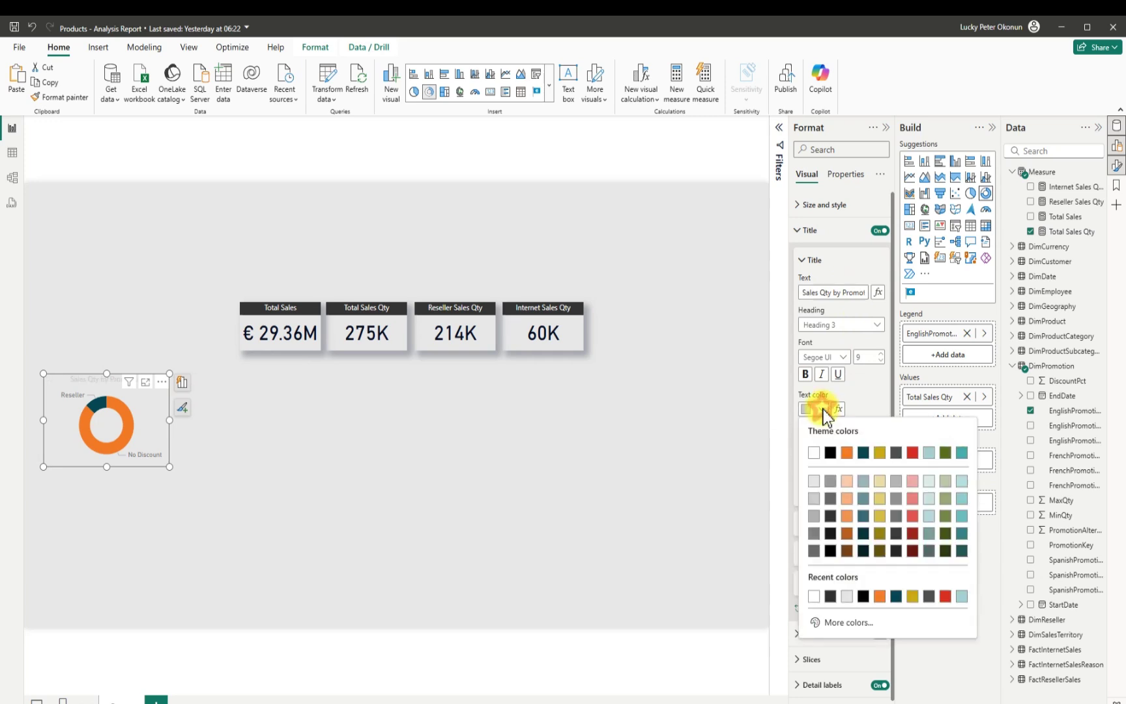
pyautogui.click(814, 452)
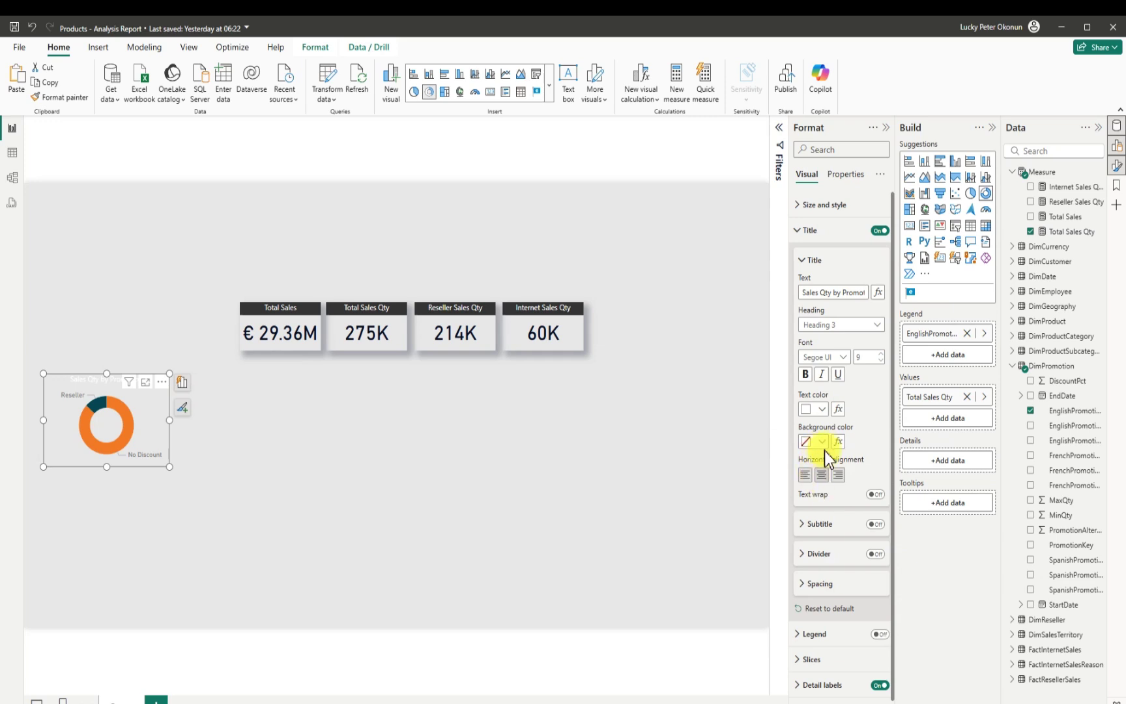
# Step: Give the donut chart's title a dark gray background matching the card titles and turn on the chart's shadow
pyautogui.click(823, 443)
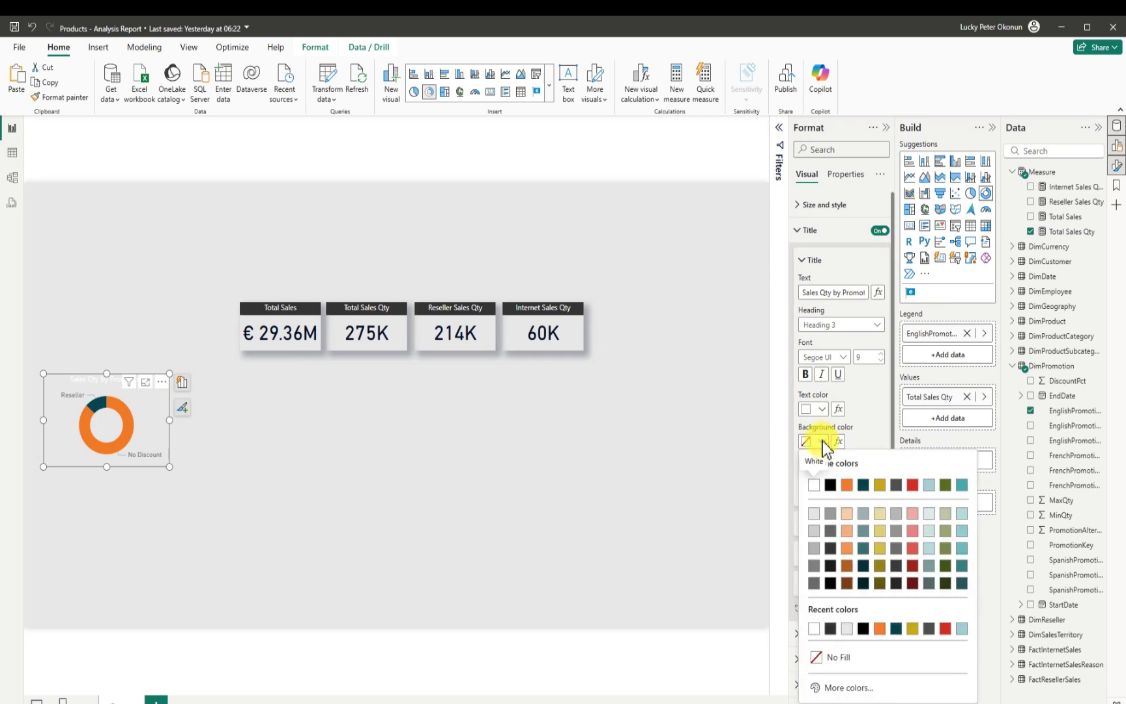
pyautogui.click(831, 551)
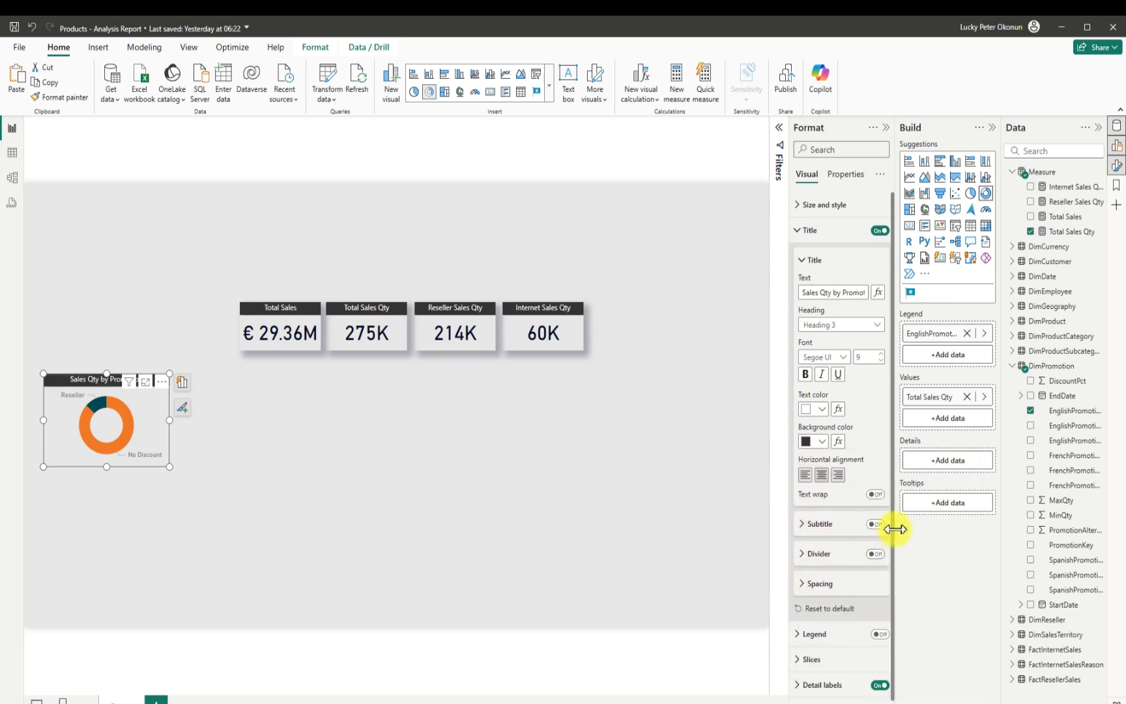
pyautogui.click(802, 205)
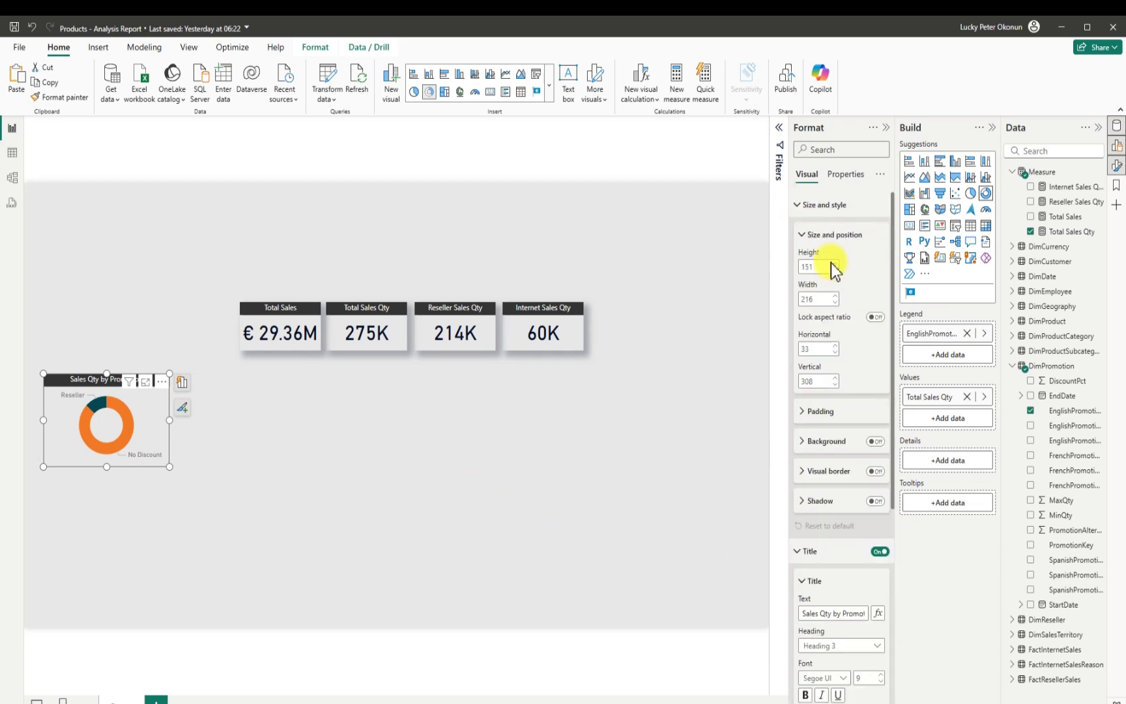
pyautogui.click(875, 501)
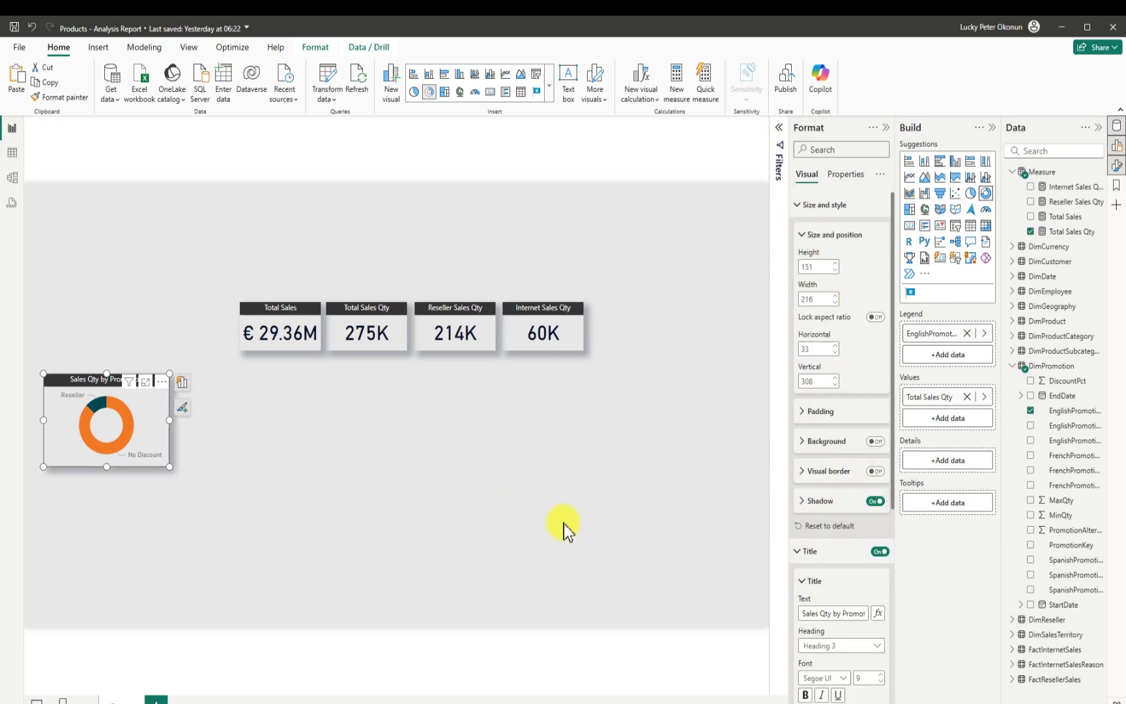
pyautogui.click(436, 494)
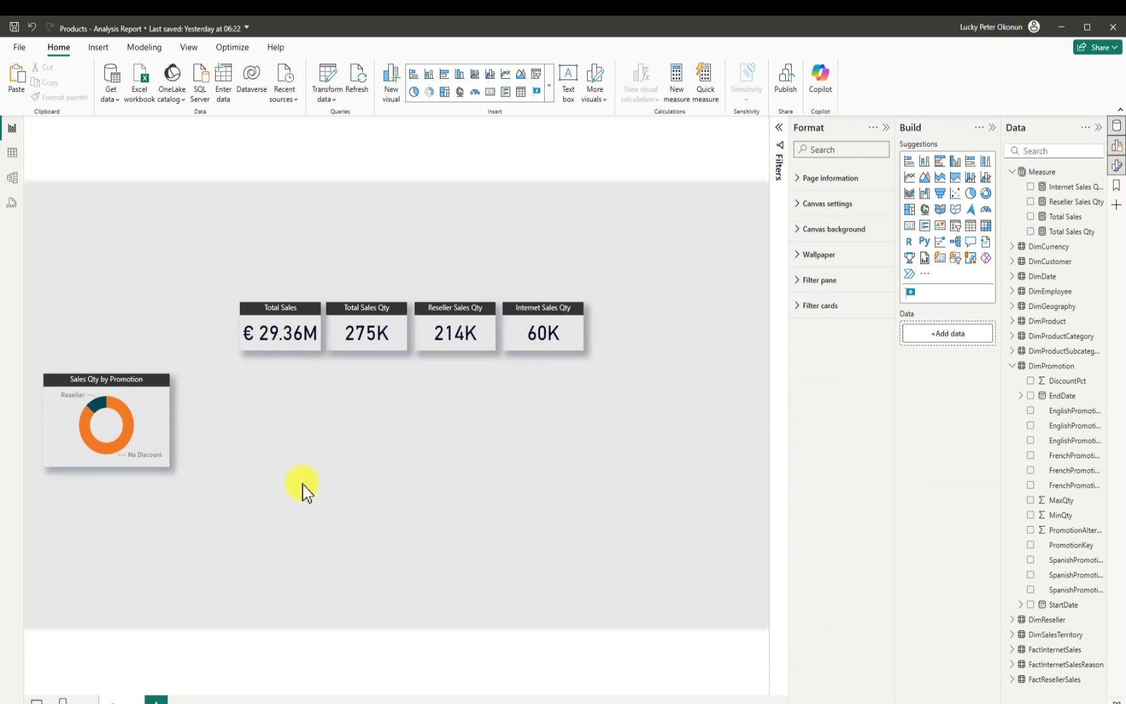
# Step: Set the donut chart's detail label contents to All detail labels
pyautogui.moveTo(93, 393)
pyautogui.click(54, 381)
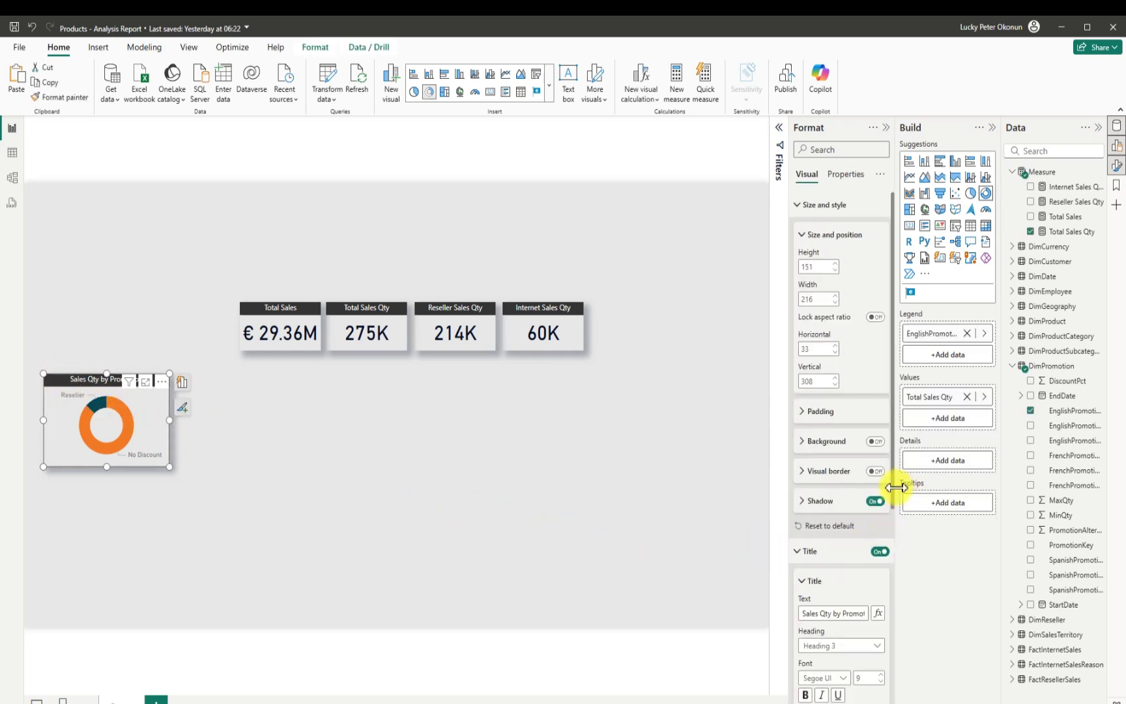
pyautogui.moveTo(892, 498); pyautogui.dragTo(876, 701)
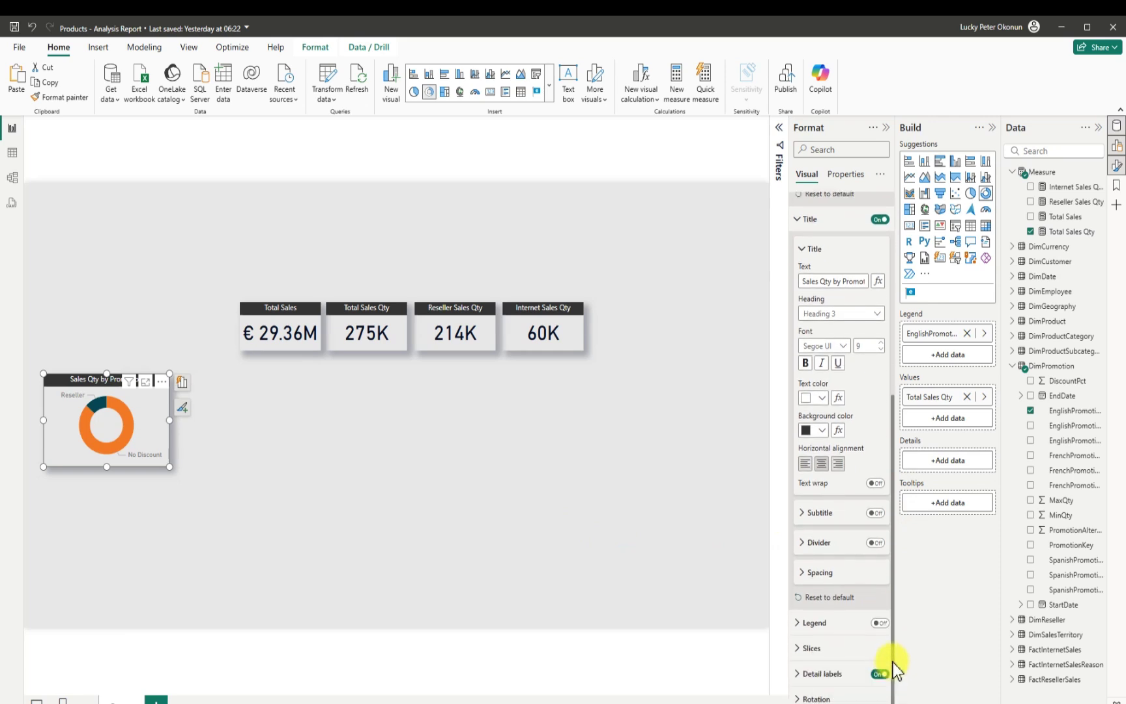
pyautogui.click(798, 674)
pyautogui.moveTo(893, 567); pyautogui.dragTo(895, 672)
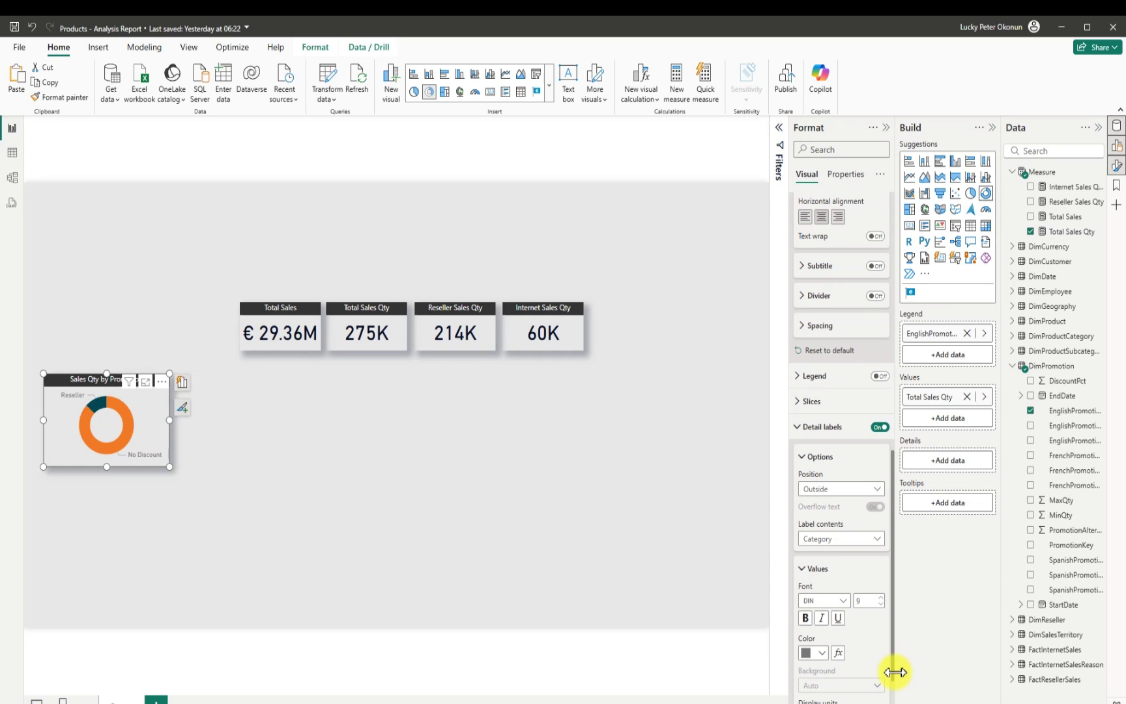
pyautogui.click(876, 541)
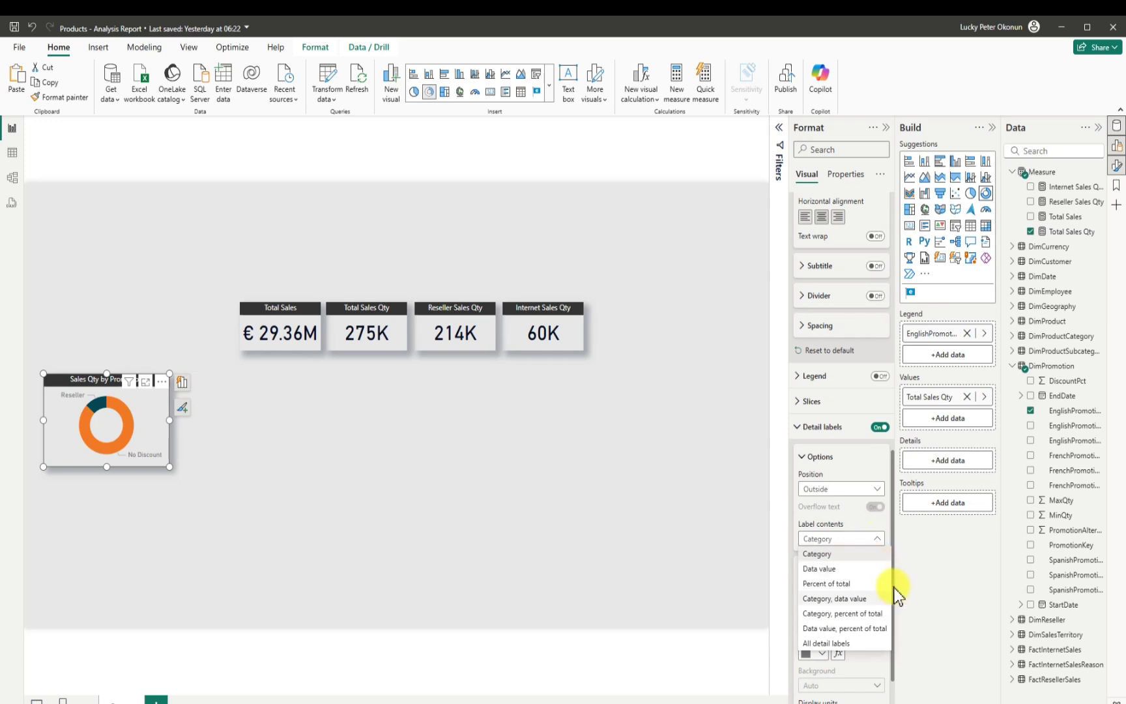
pyautogui.click(837, 643)
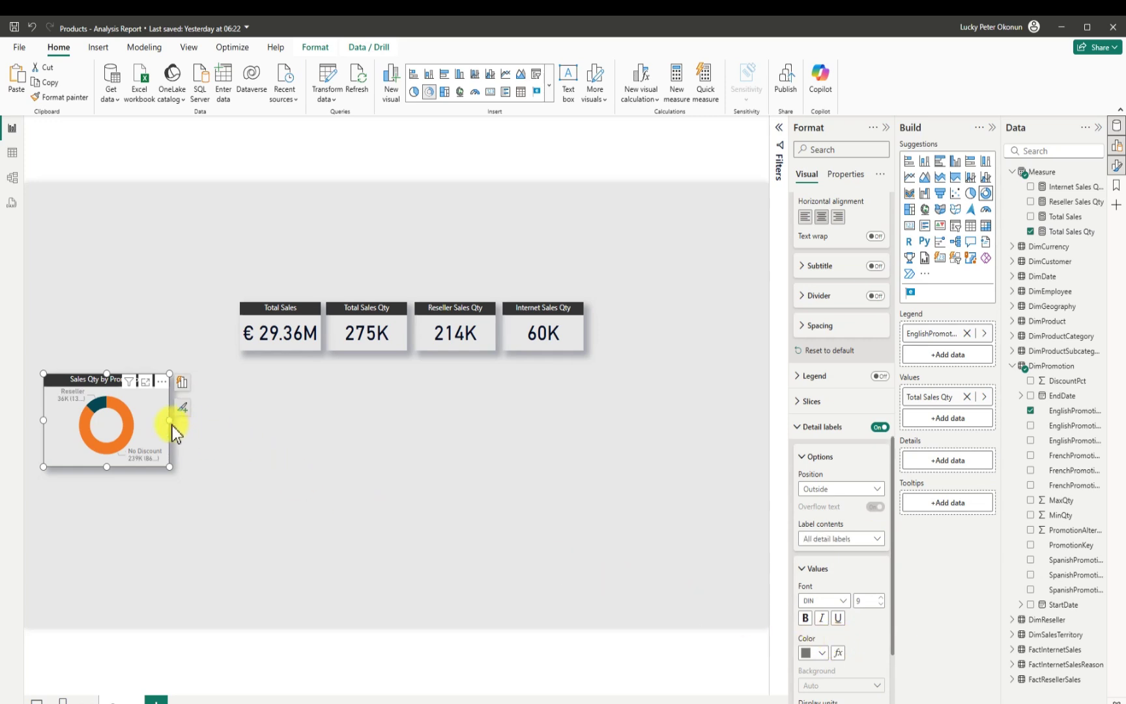
# Step: Widen the promotion donut chart to about 258 to make room for its detail labels
pyautogui.moveTo(170, 420); pyautogui.dragTo(193, 425)
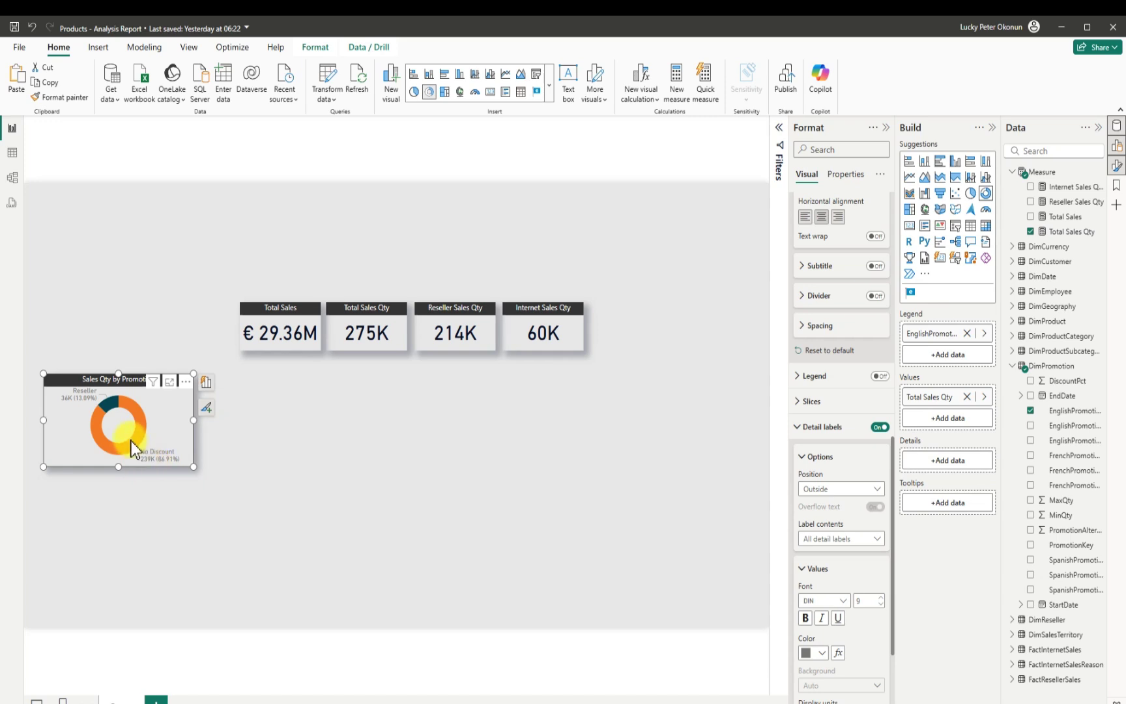
pyautogui.moveTo(131, 443)
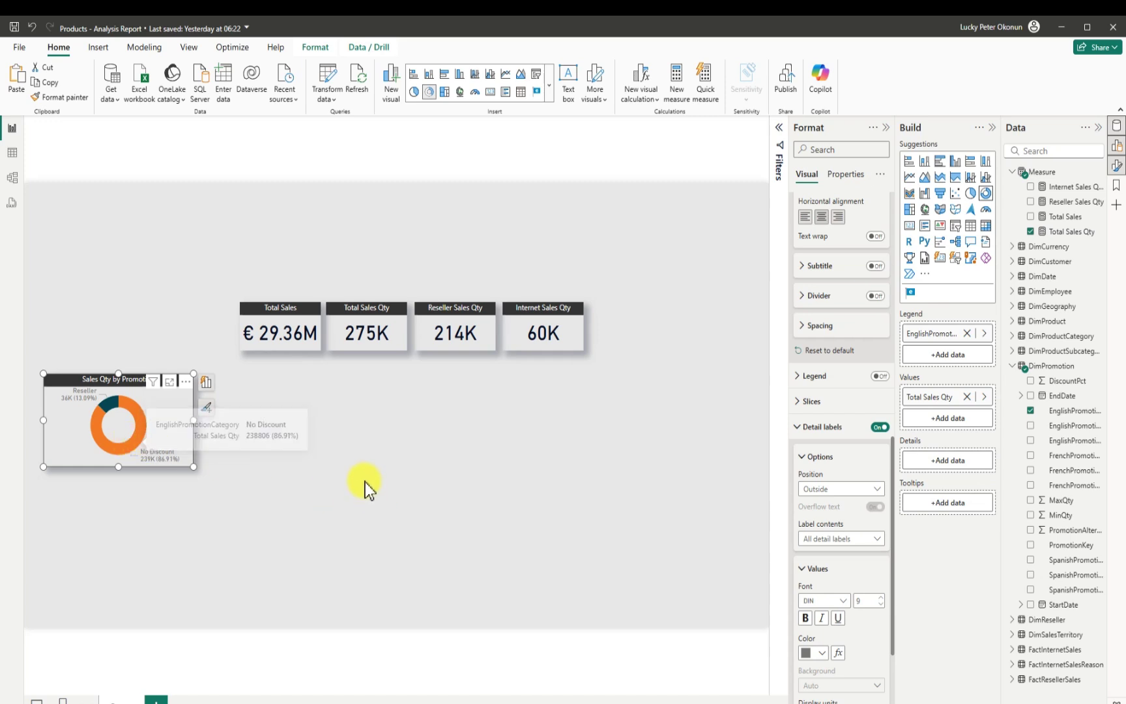
pyautogui.click(265, 442)
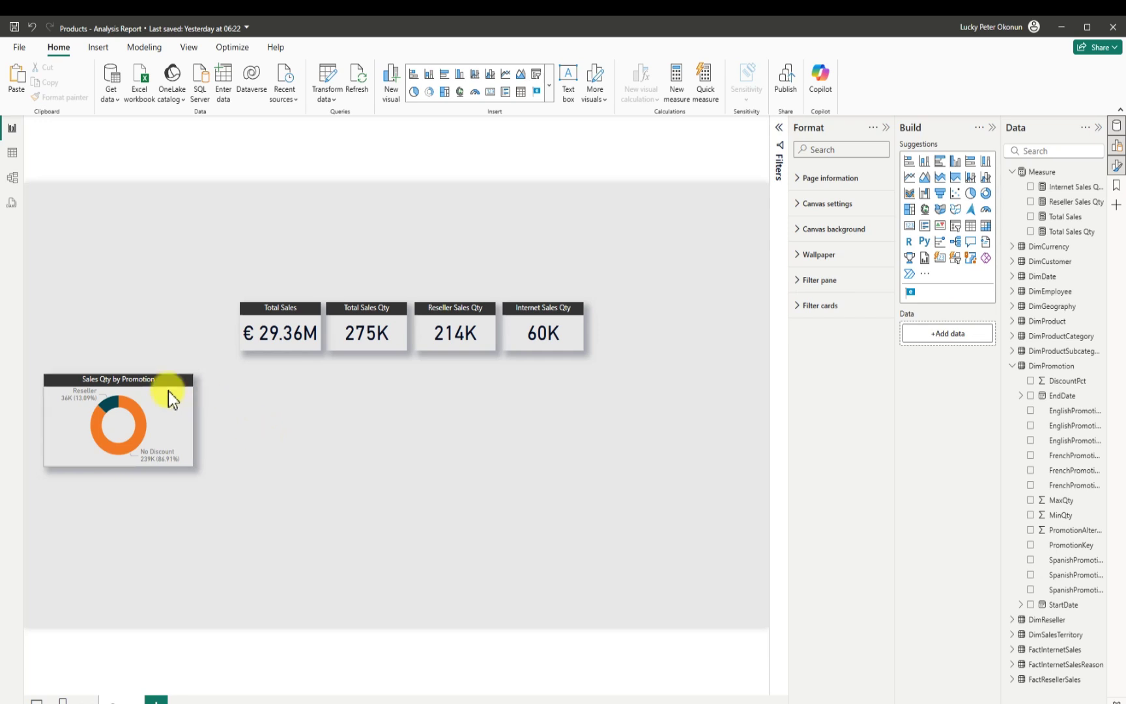
# Step: Duplicate the promotion donut chart, move the original up level with the cards, and align the copy directly below it
pyautogui.click(68, 382)
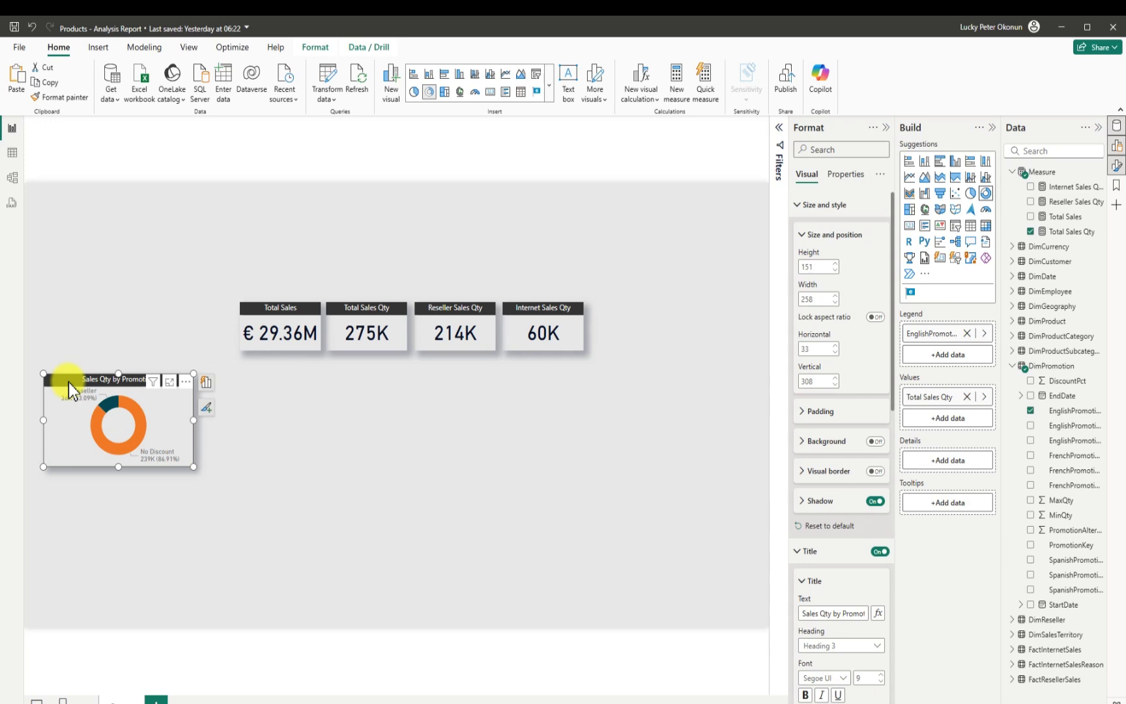
pyautogui.hotkey('ctrl', 'c')
pyautogui.hotkey('ctrl', 'v')
pyautogui.moveTo(69, 383); pyautogui.dragTo(47, 496)
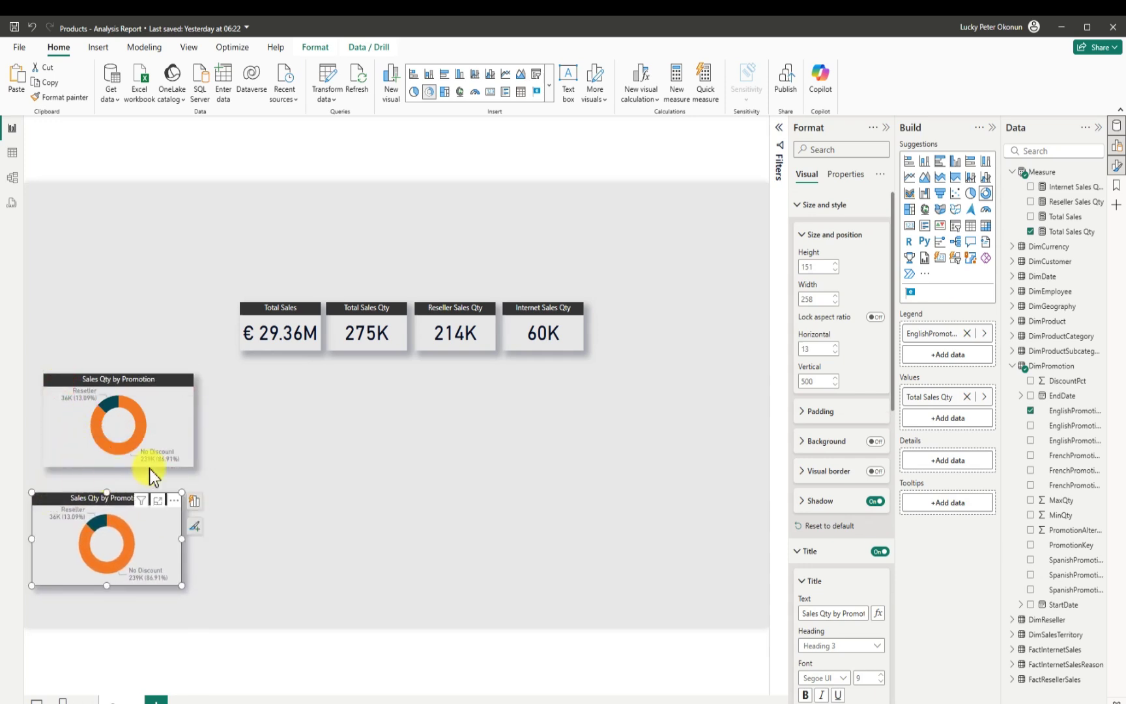
pyautogui.moveTo(67, 388); pyautogui.dragTo(59, 317)
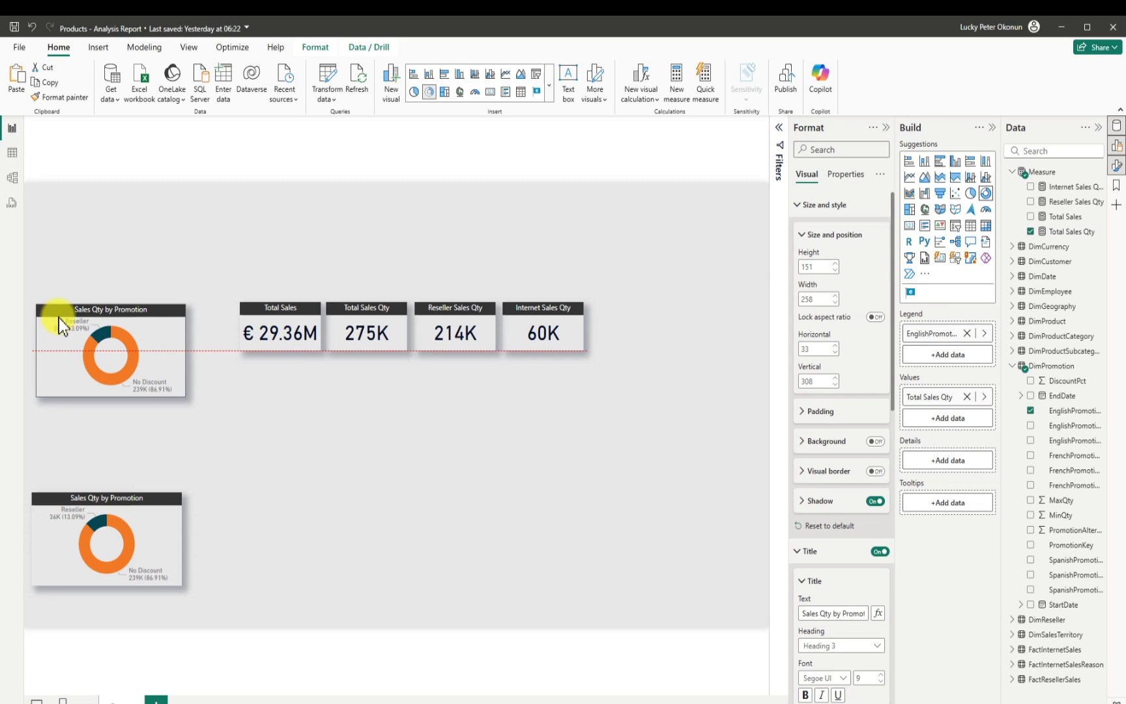
pyautogui.moveTo(62, 493); pyautogui.dragTo(61, 424)
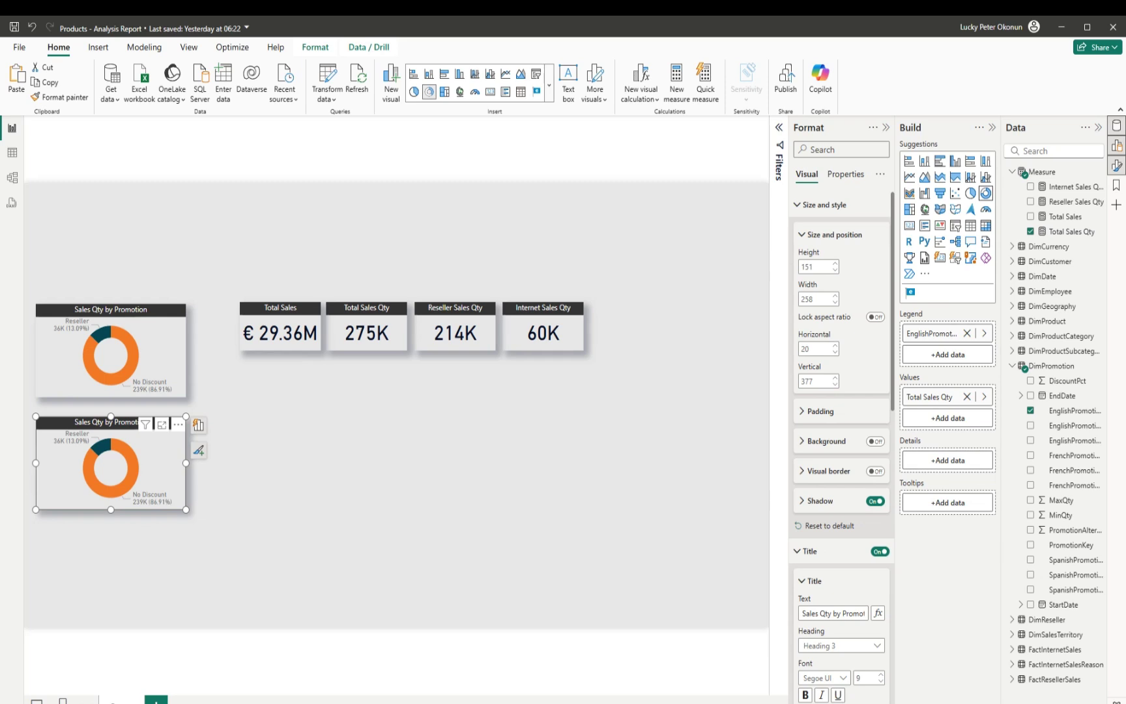
# Step: Replace the lower donut chart's promotion legend field with EnglishProductCategoryName from DimProductCategory
pyautogui.click(1030, 410)
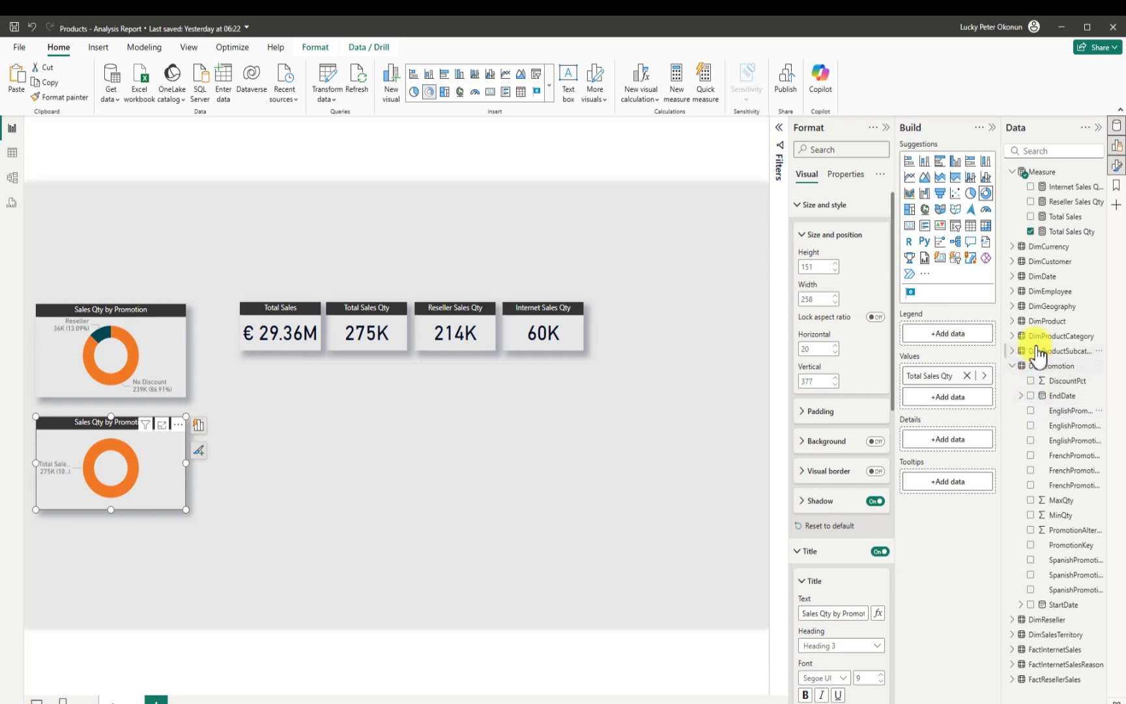
pyautogui.click(1012, 336)
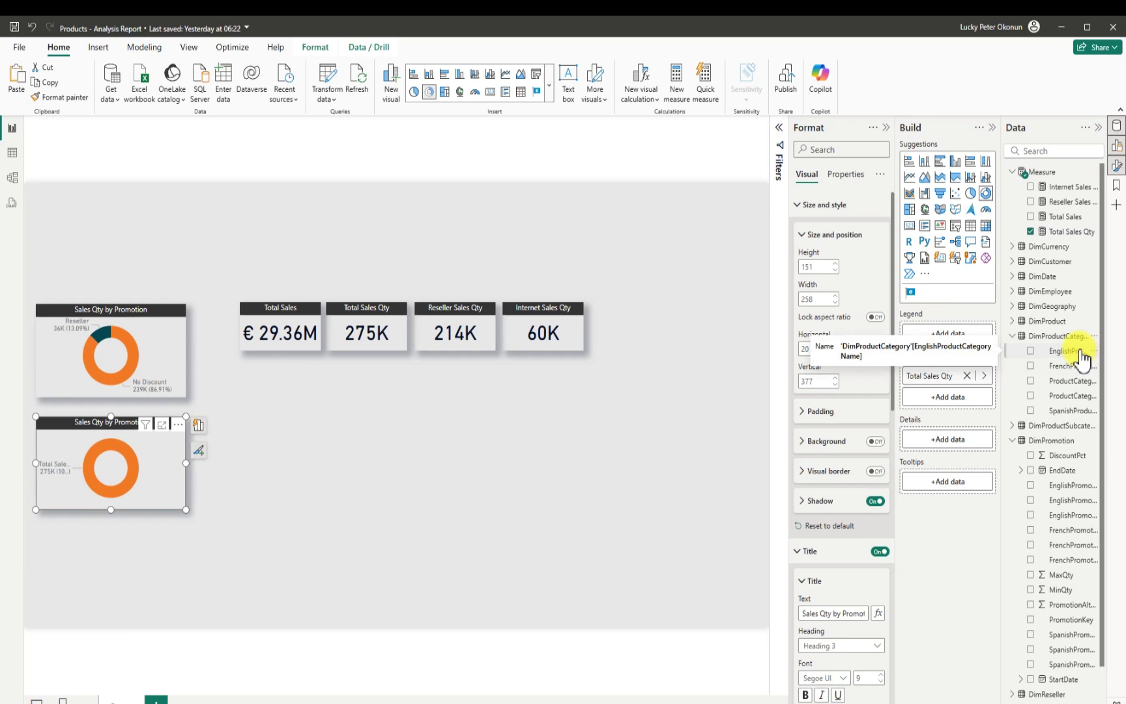
pyautogui.click(1030, 352)
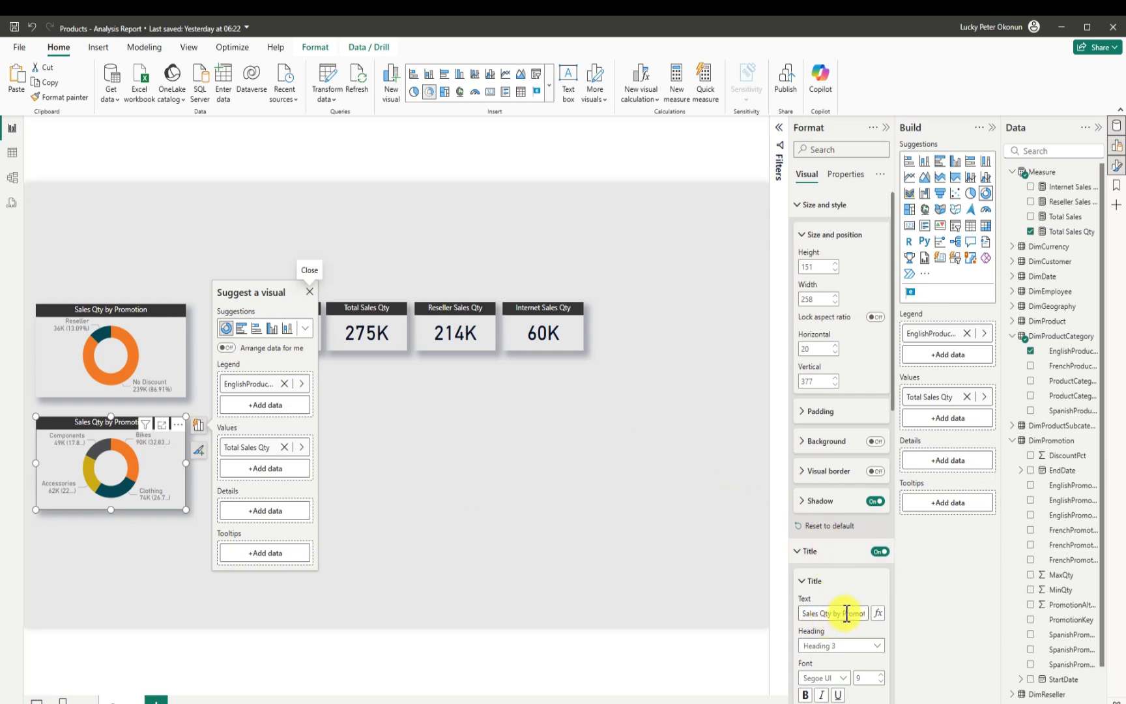
# Step: Change the lower donut chart's title to Sales Qty by Category
pyautogui.moveTo(846, 614); pyautogui.dragTo(867, 613)
pyautogui.press('BackSpace')
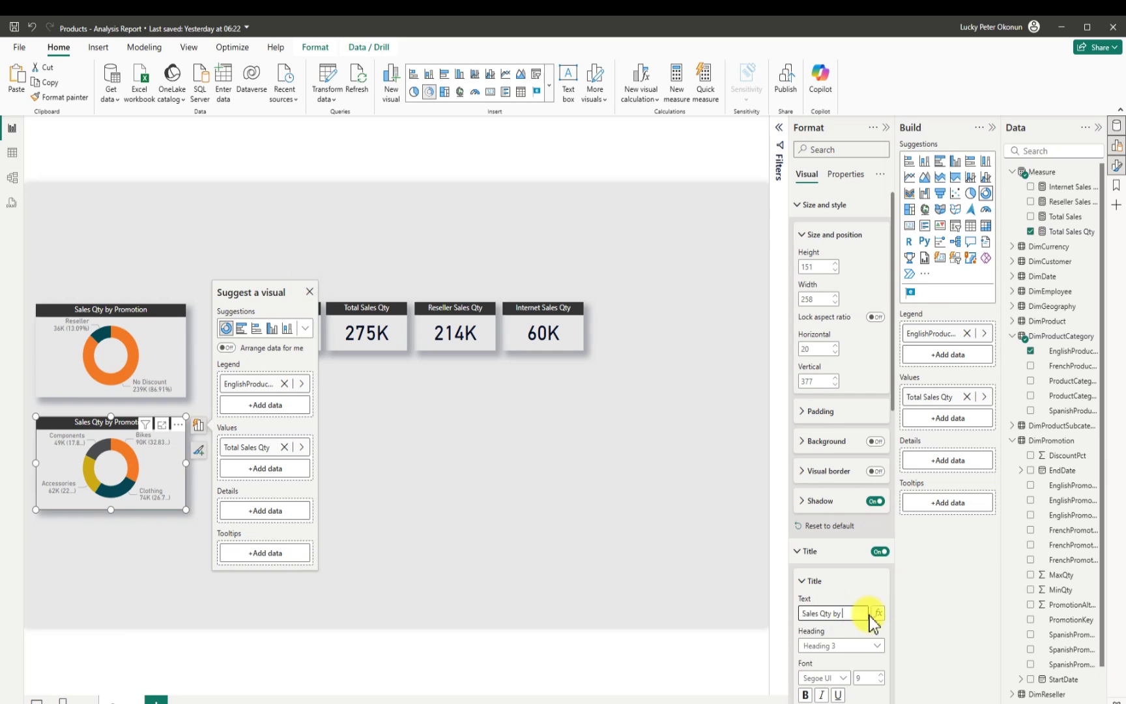
pyautogui.write('Category')
pyautogui.click(469, 514)
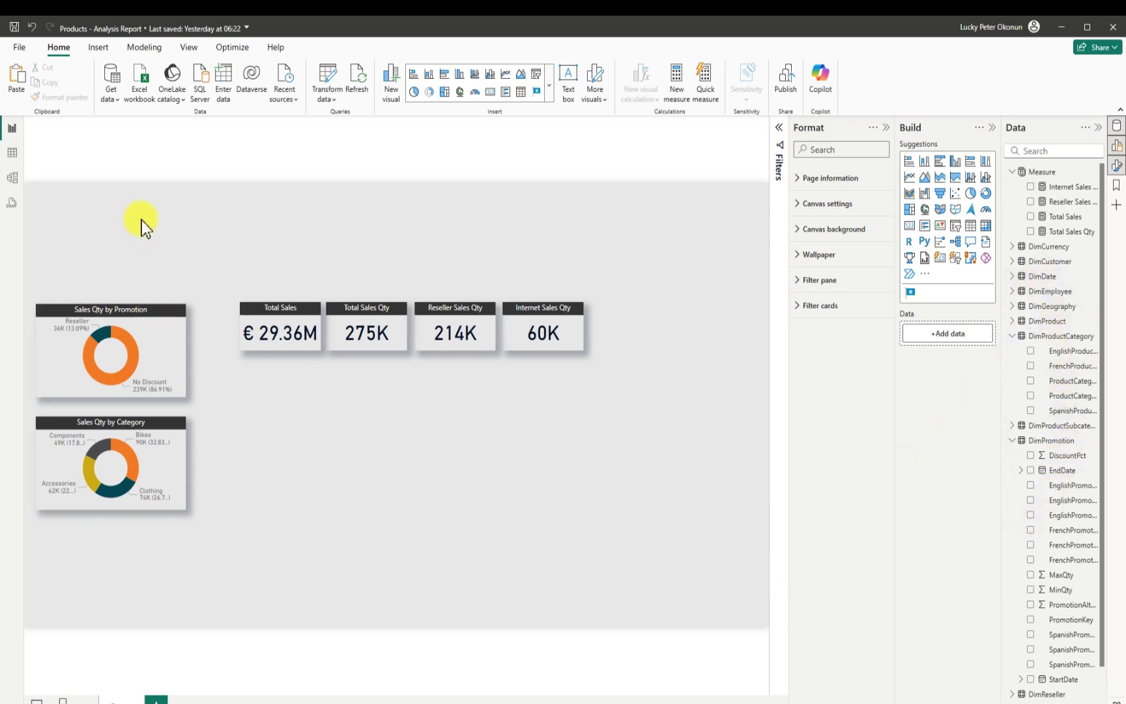
# Step: Examine the data model's relationships between the product category, subcategory, product and promotion tables and the sales fact tables
pyautogui.click(12, 177)
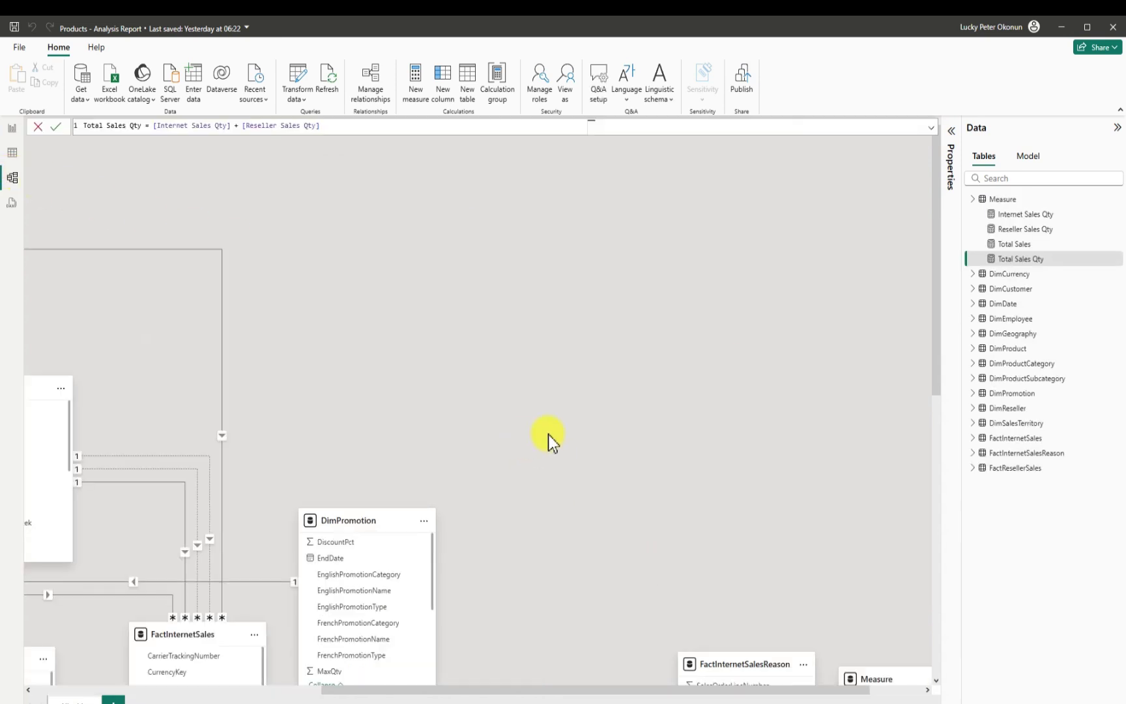
pyautogui.moveTo(936, 385); pyautogui.dragTo(918, 648)
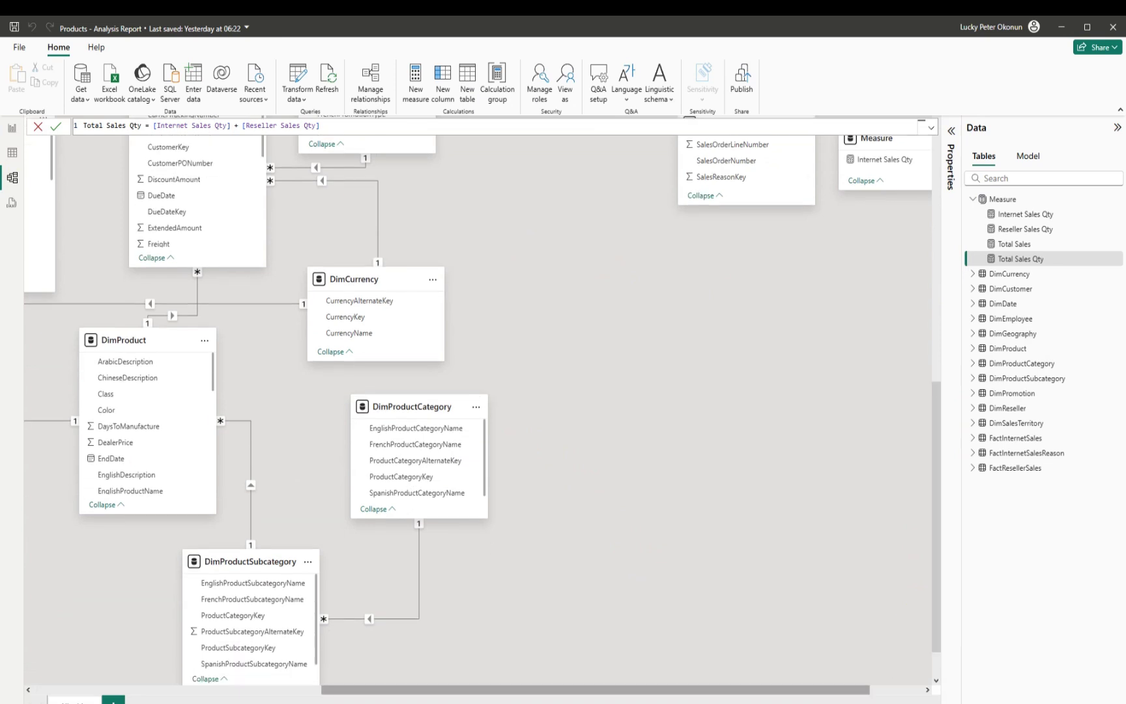
pyautogui.moveTo(572, 690); pyautogui.dragTo(478, 681)
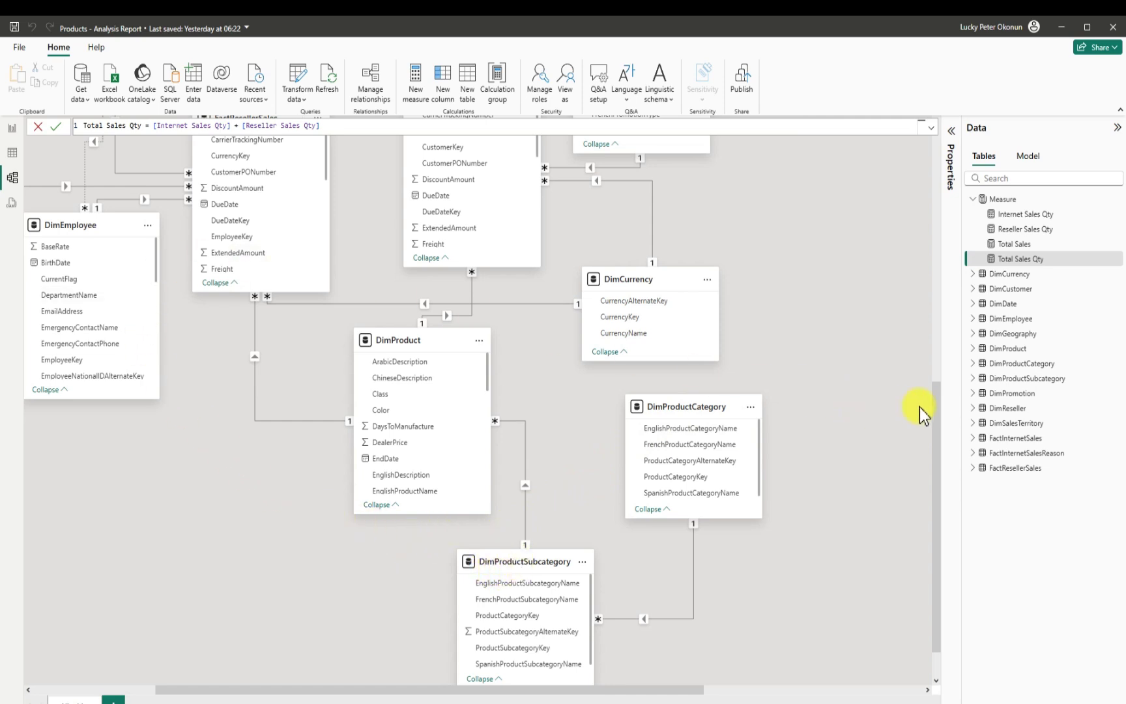
pyautogui.moveTo(937, 417); pyautogui.dragTo(935, 121)
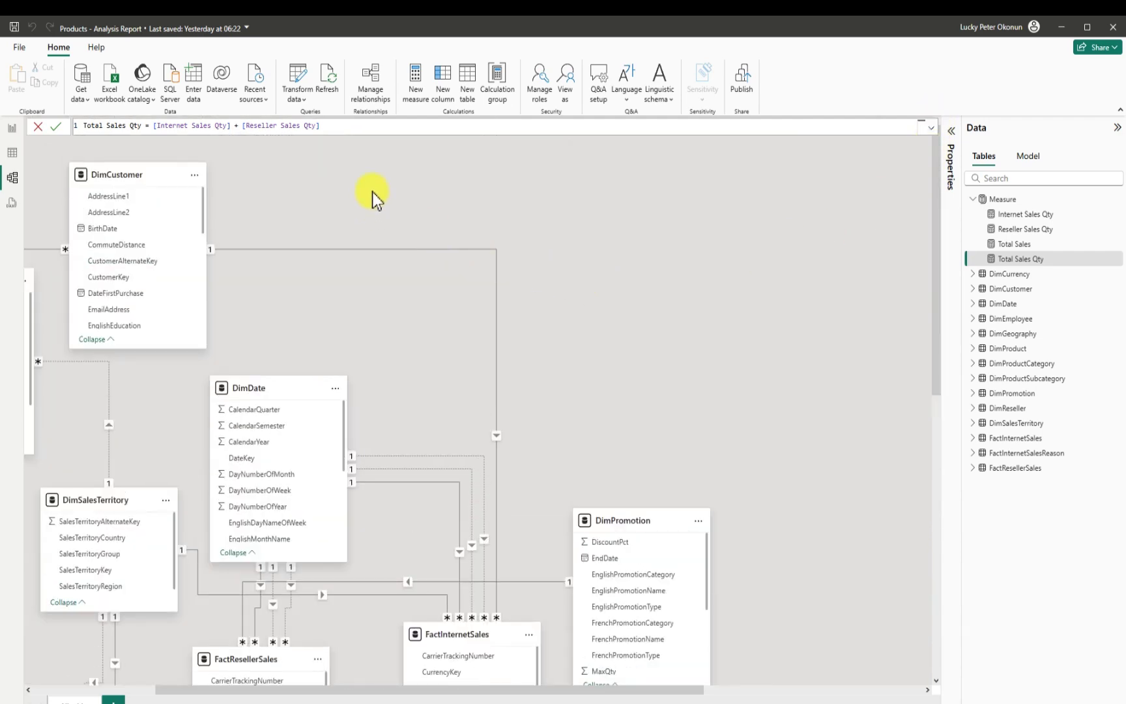
pyautogui.click(12, 130)
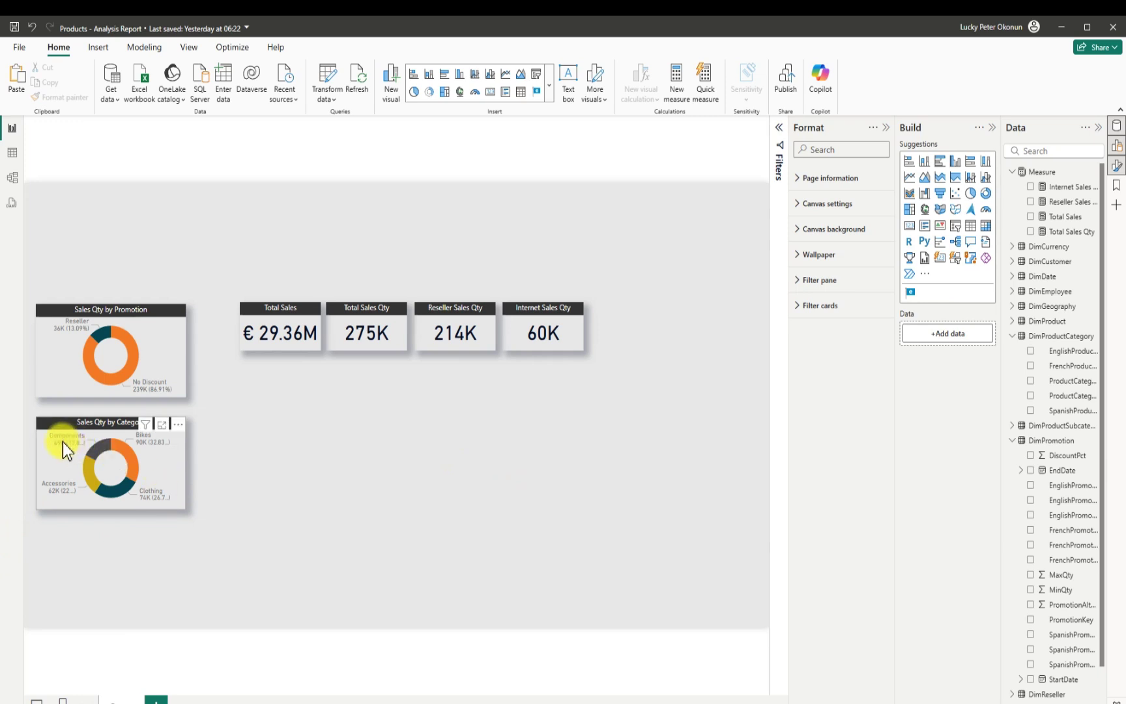
# Step: Duplicate the category donut chart below the original and tighten the vertical spacing of the three stacked donuts
pyautogui.click(55, 427)
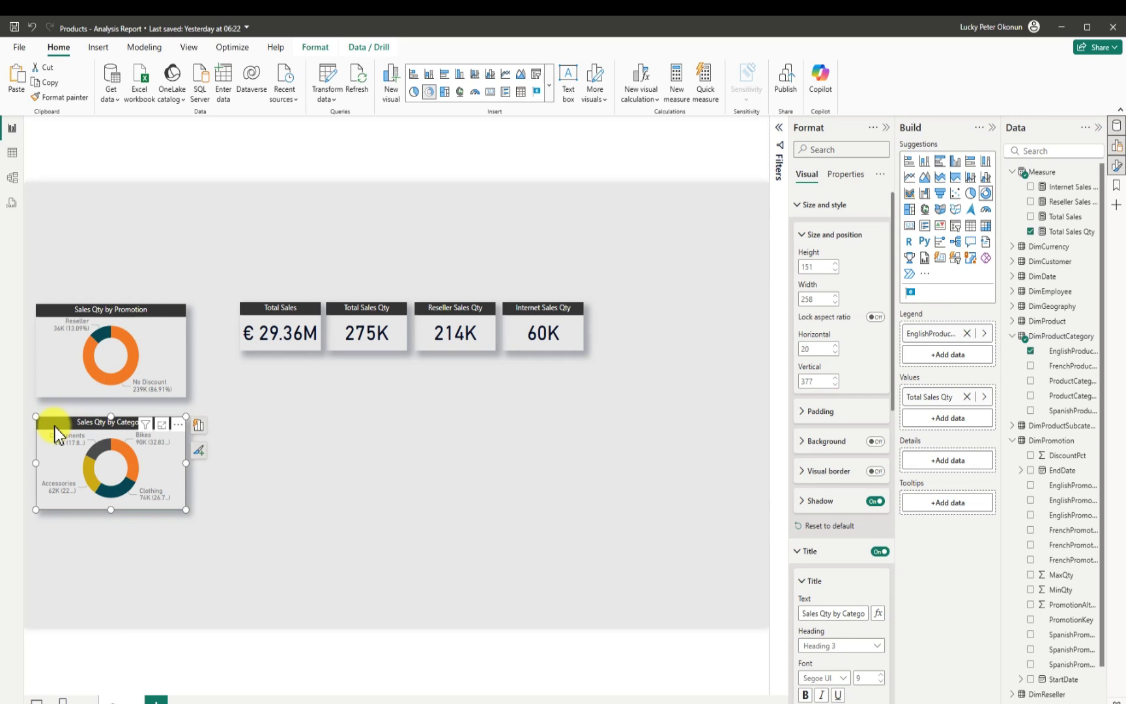
pyautogui.hotkey('ctrl', 'c')
pyautogui.hotkey('ctrl', 'v')
pyautogui.moveTo(47, 431); pyautogui.dragTo(46, 540)
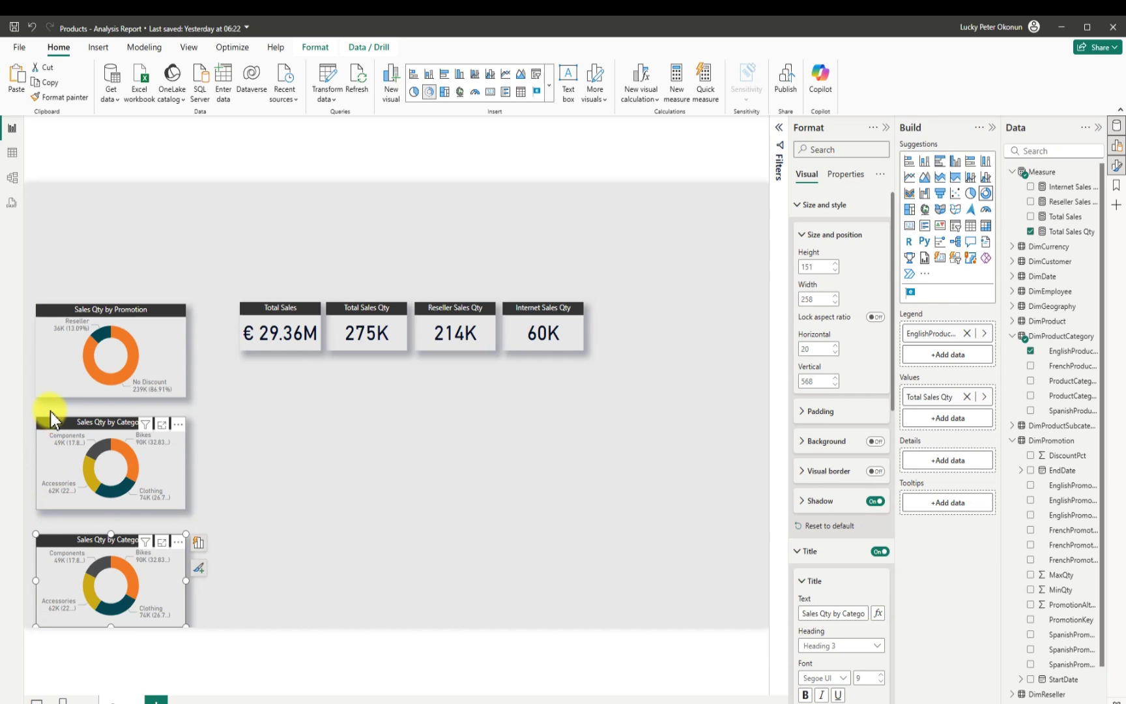
pyautogui.moveTo(50, 410); pyautogui.dragTo(50, 434)
pyautogui.moveTo(49, 533); pyautogui.dragTo(51, 516)
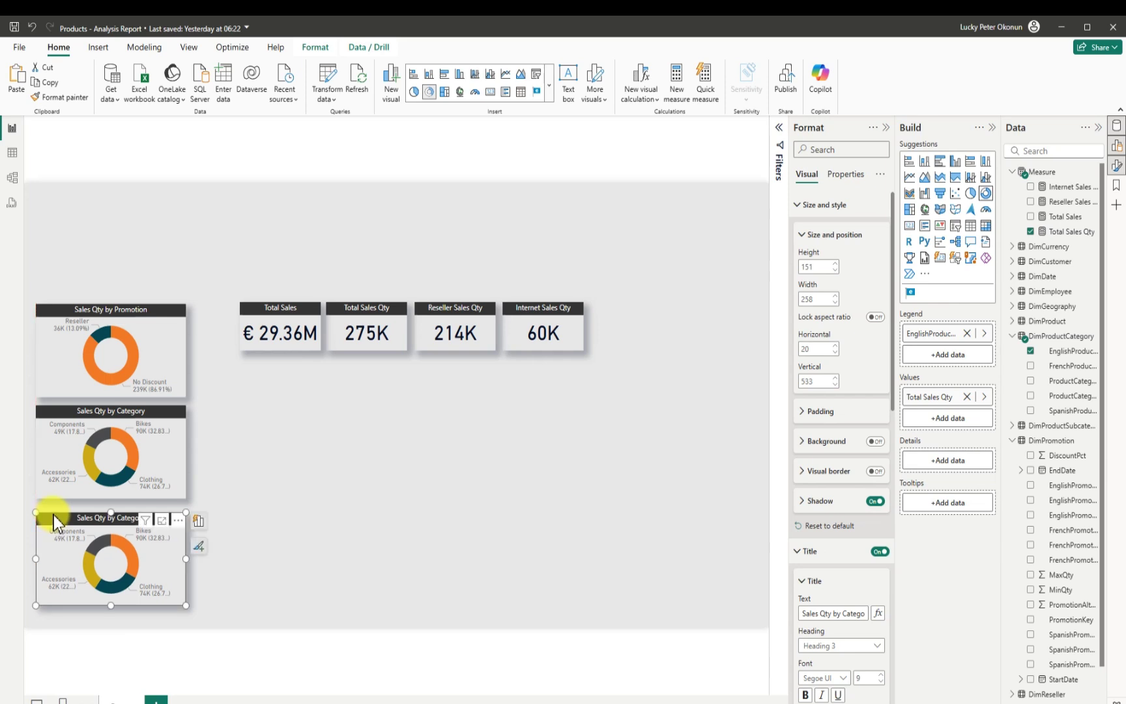
# Step: Enlarge the middle category donut chart to about 319 wide by 166 high and widen the promotion donut chart to match
pyautogui.click(179, 463)
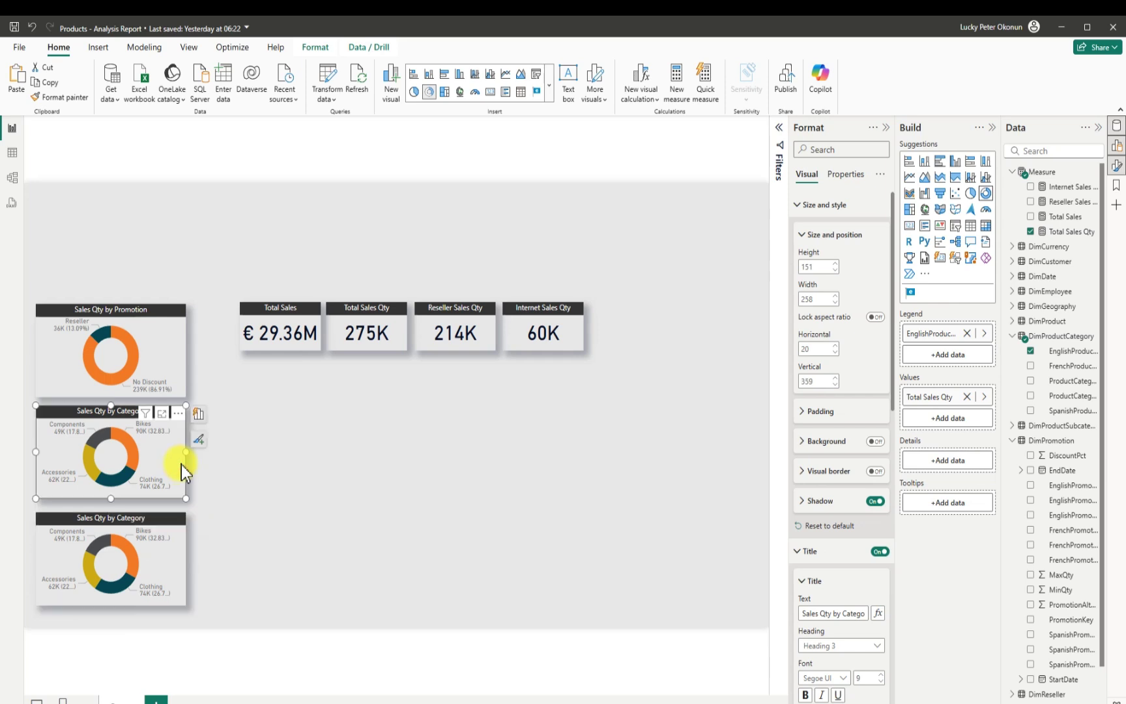
pyautogui.moveTo(186, 452); pyautogui.dragTo(219, 455)
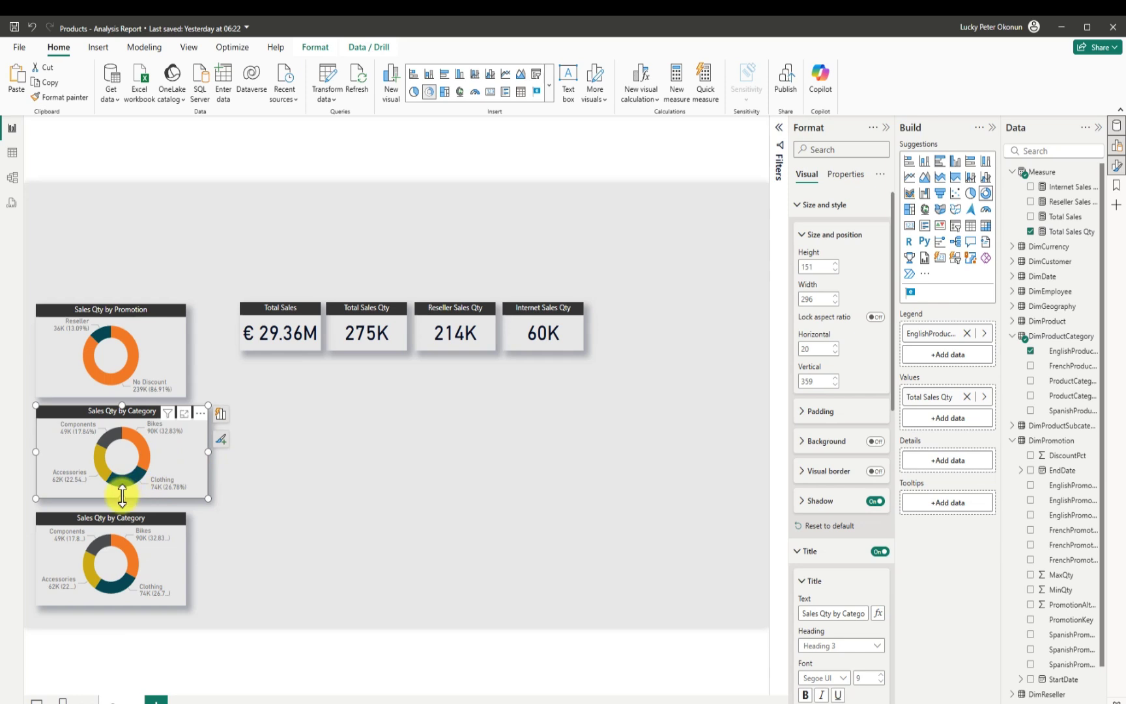
pyautogui.moveTo(122, 497)
pyautogui.mouseDown()
pyautogui.moveTo(117, 516)
pyautogui.moveTo(120, 506)
pyautogui.mouseUp()
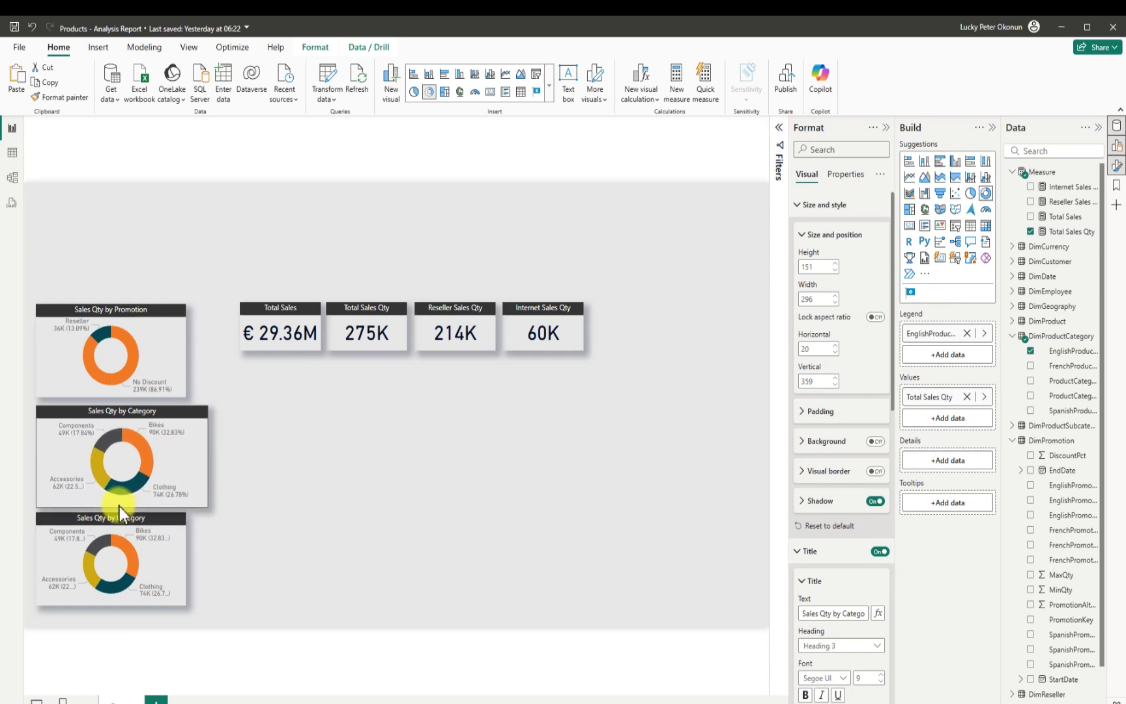
pyautogui.moveTo(208, 458); pyautogui.dragTo(223, 458)
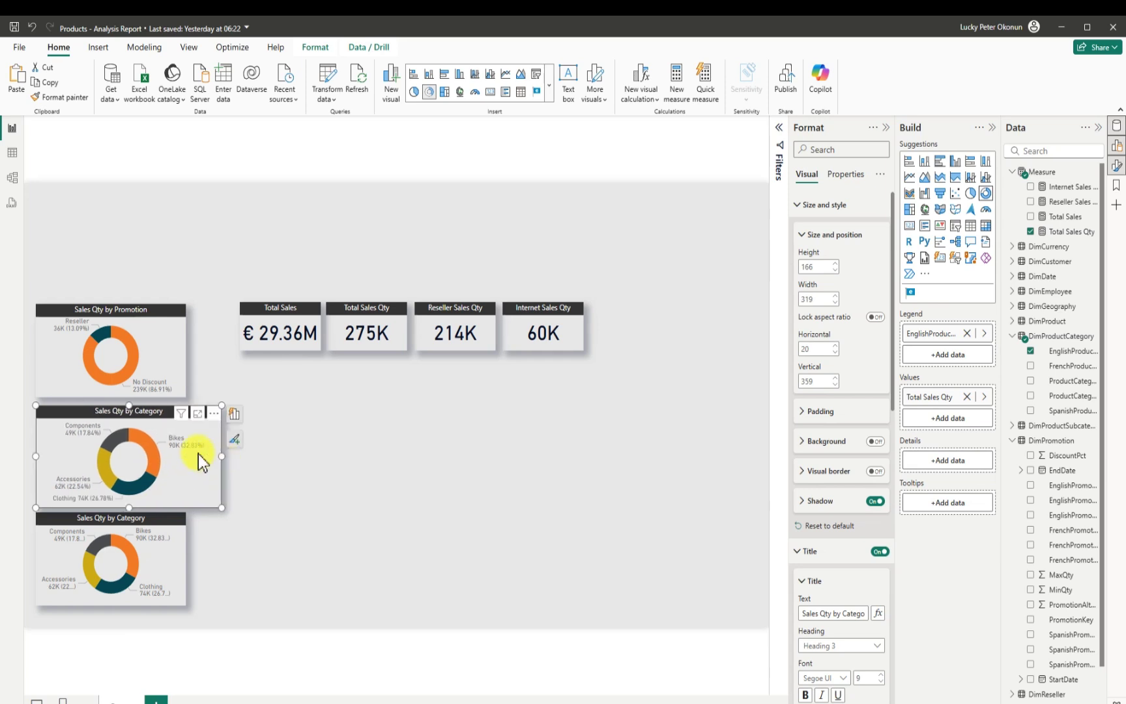
pyautogui.click(168, 353)
pyautogui.moveTo(184, 353); pyautogui.dragTo(221, 367)
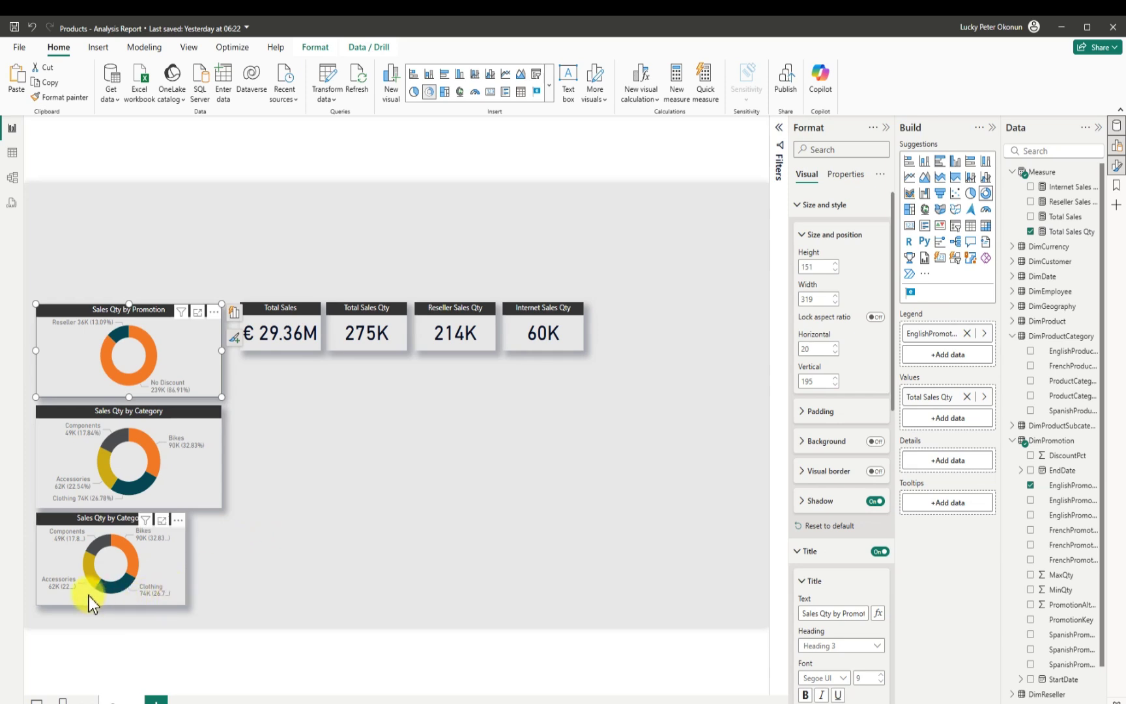
# Step: Widen the lowest category donut chart to about 312 and move it slightly down to a vertical position of about 536
pyautogui.click(178, 564)
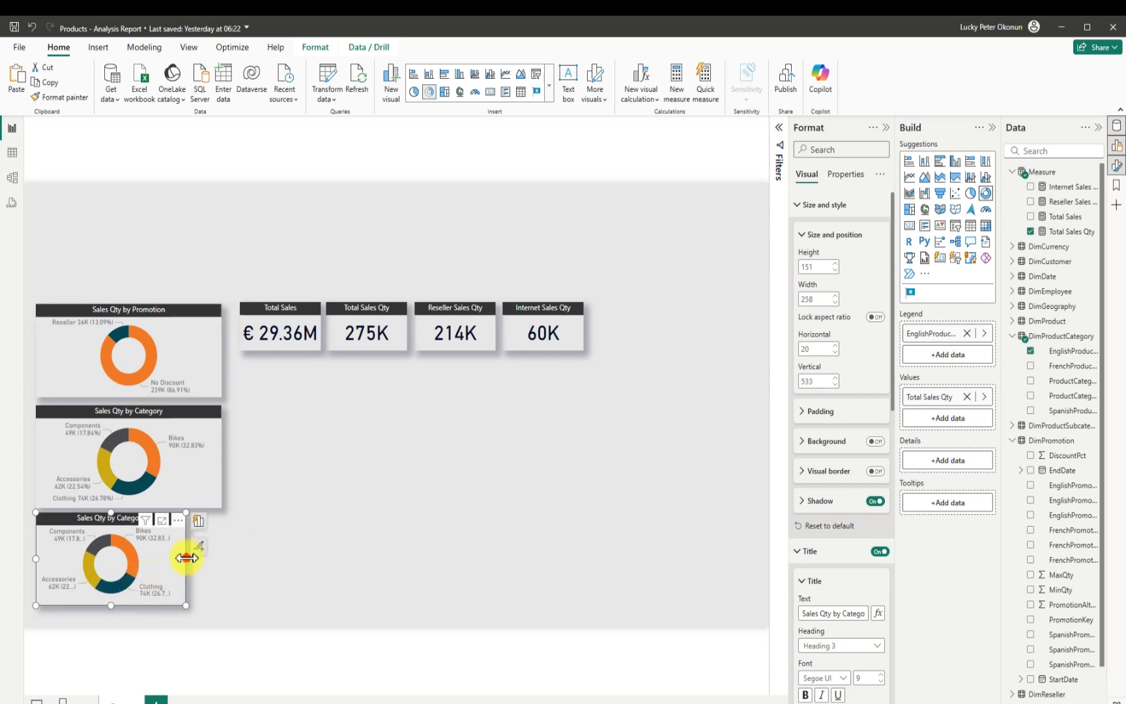
pyautogui.moveTo(187, 558); pyautogui.dragTo(219, 563)
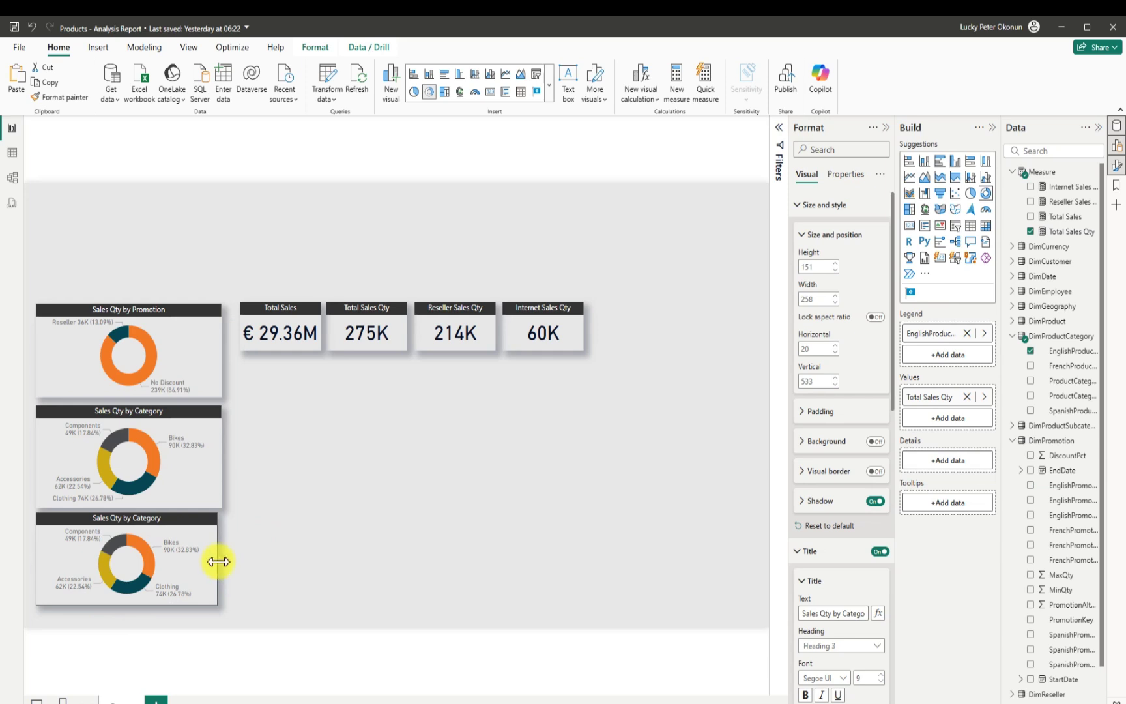
pyautogui.moveTo(144, 598); pyautogui.dragTo(142, 601)
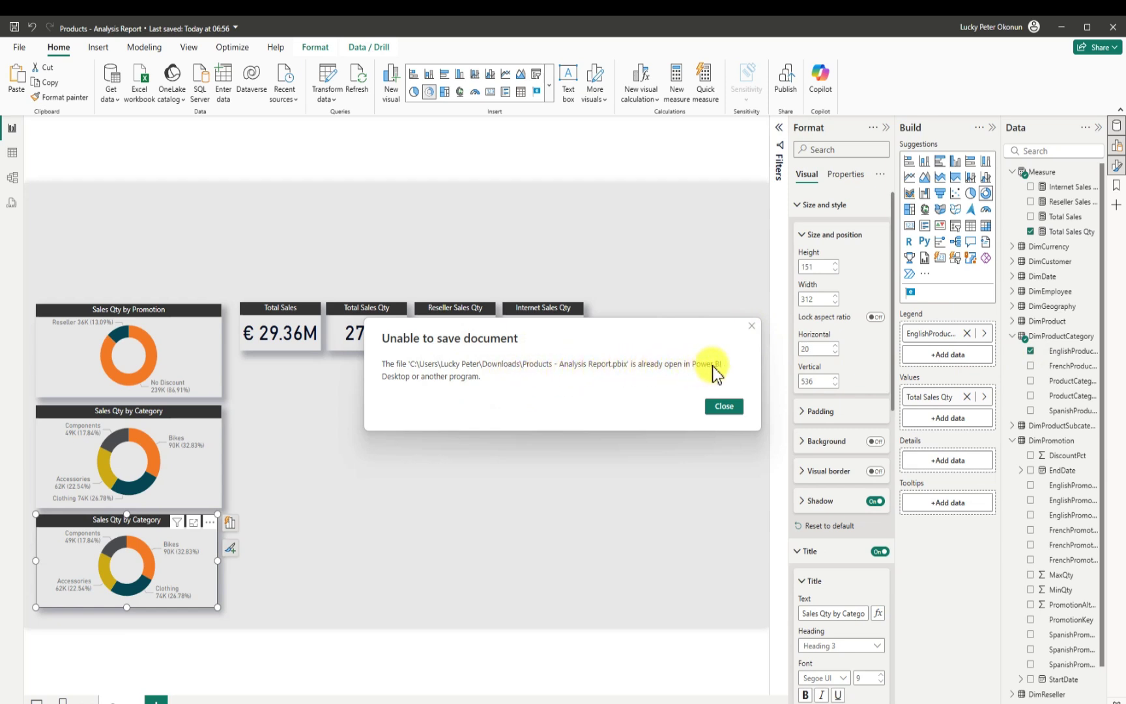
pyautogui.click(751, 326)
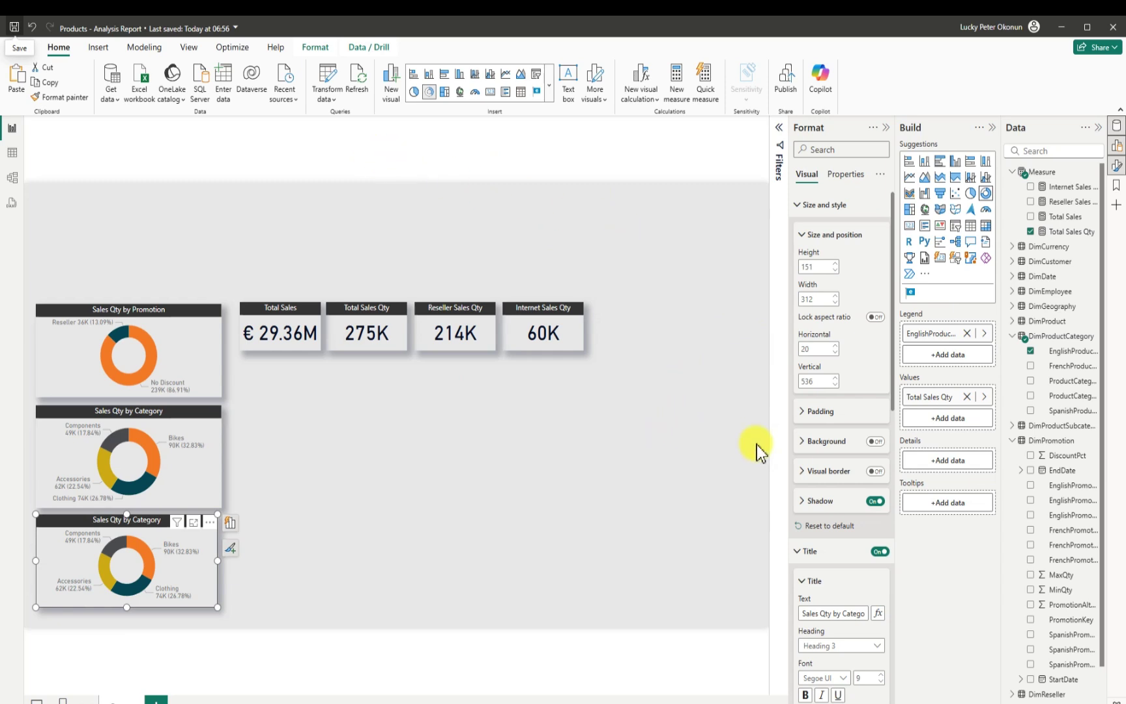
# Step: Replace the lowest donut chart's product category legend with BankName from the DimReseller table
pyautogui.click(1034, 354)
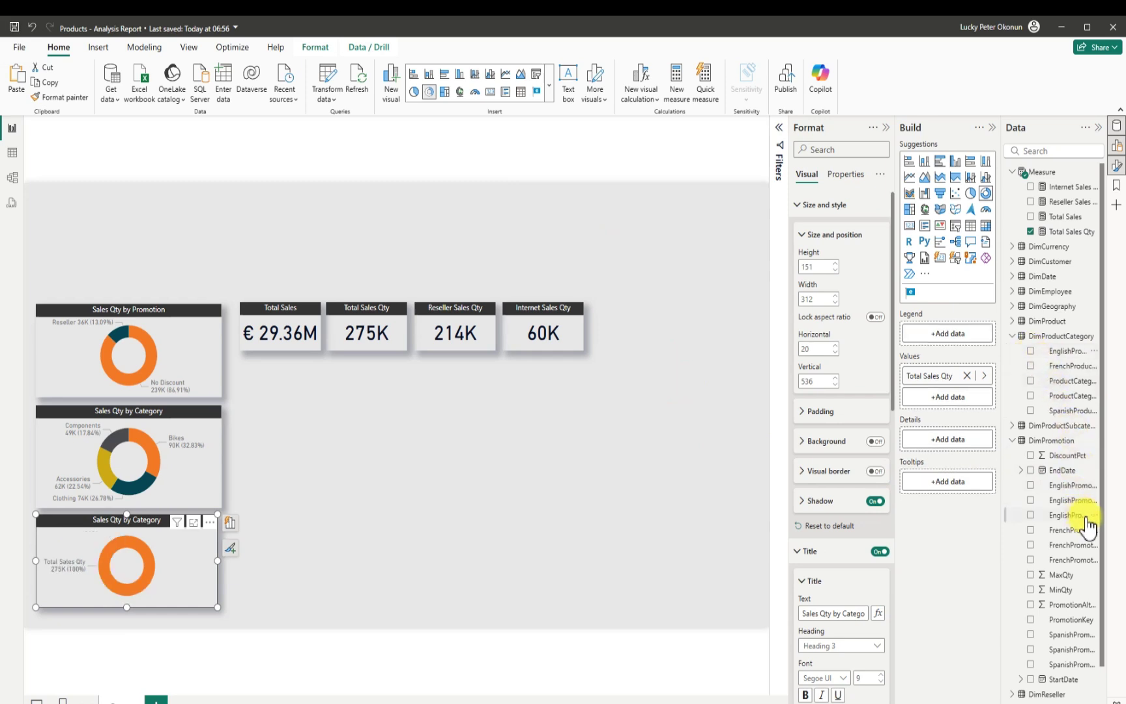
pyautogui.click(1012, 336)
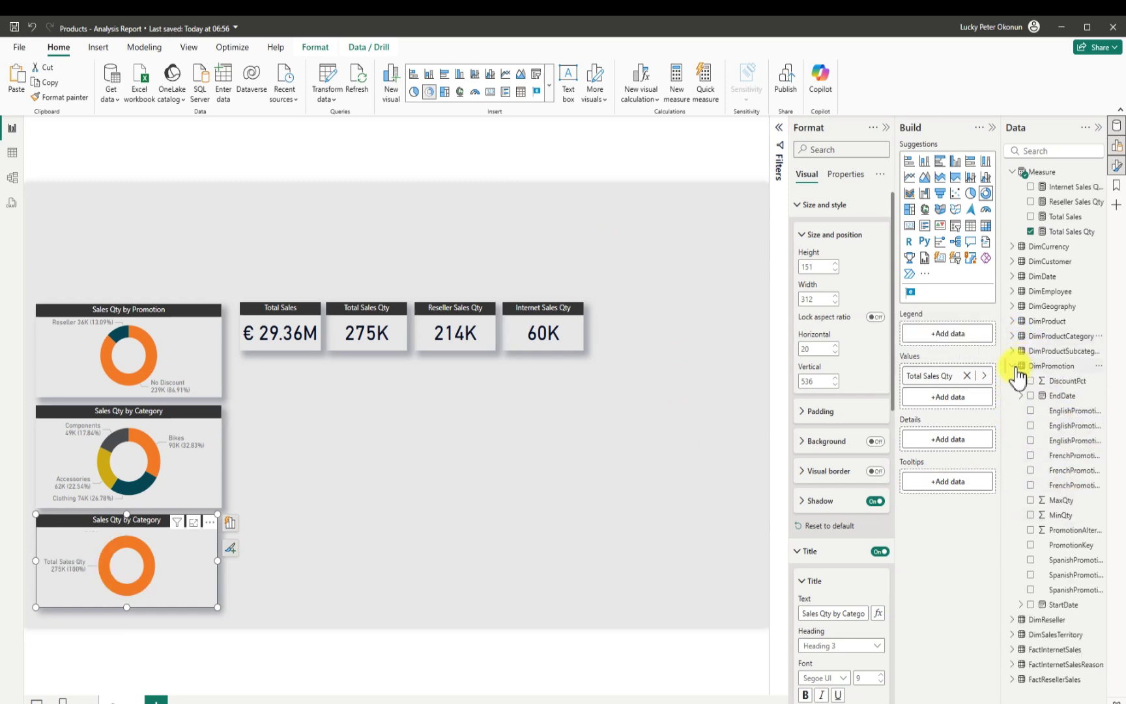
pyautogui.click(1013, 366)
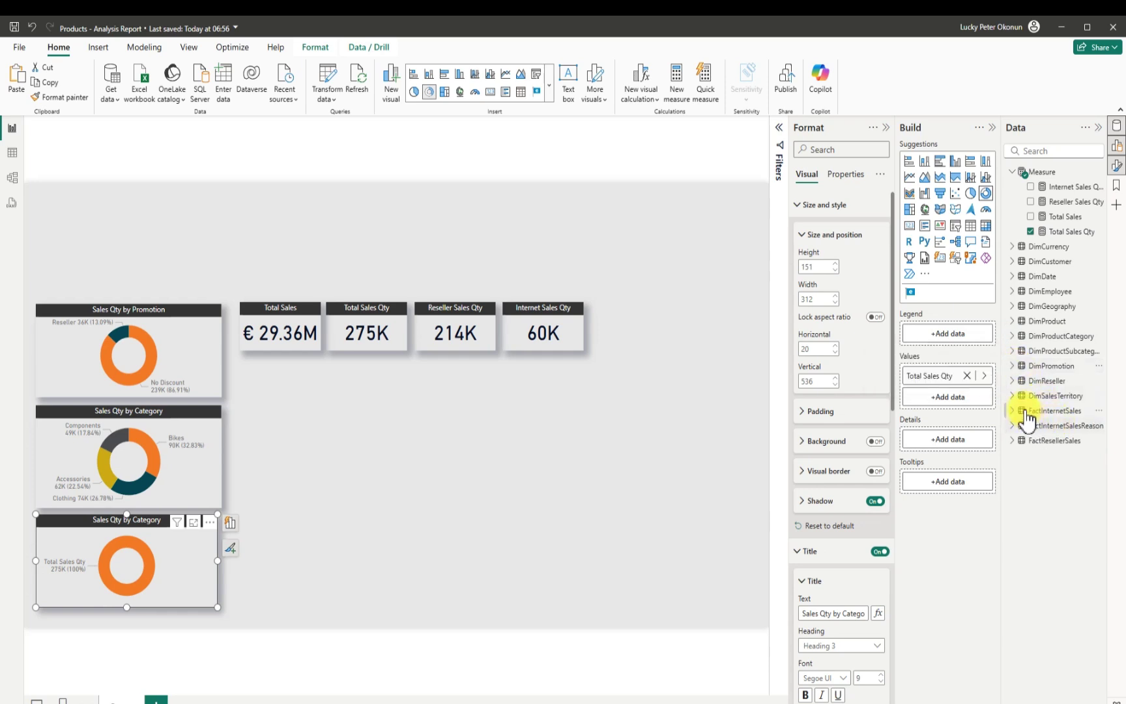
pyautogui.click(1013, 381)
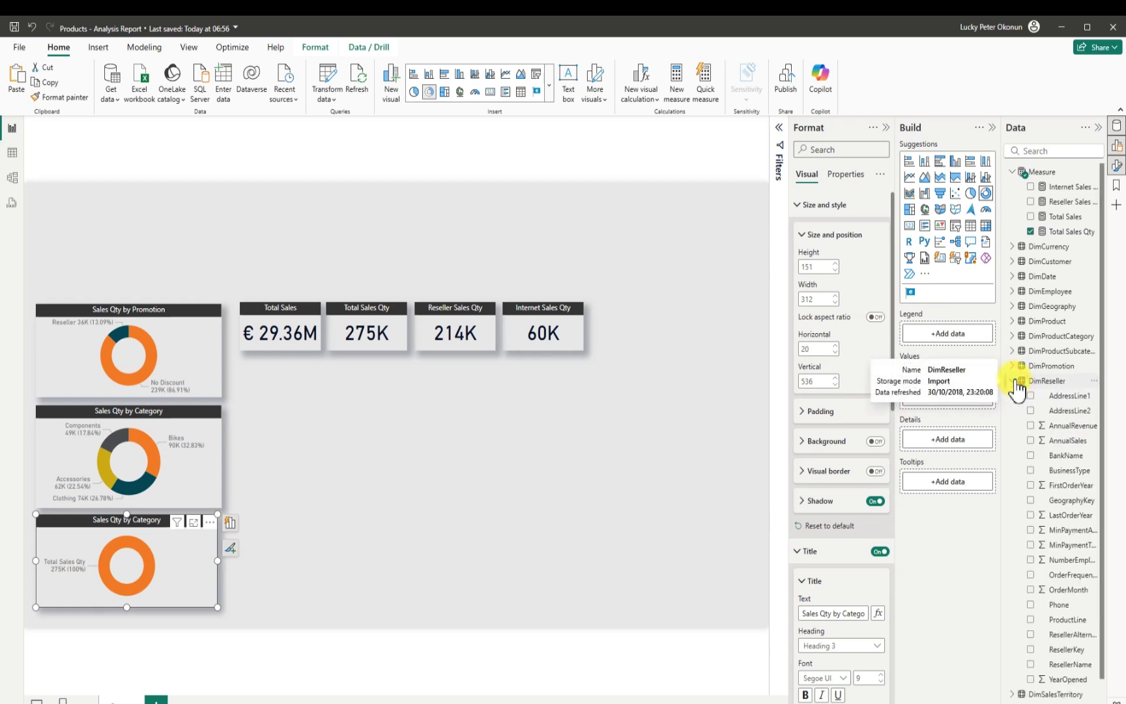
pyautogui.click(1031, 456)
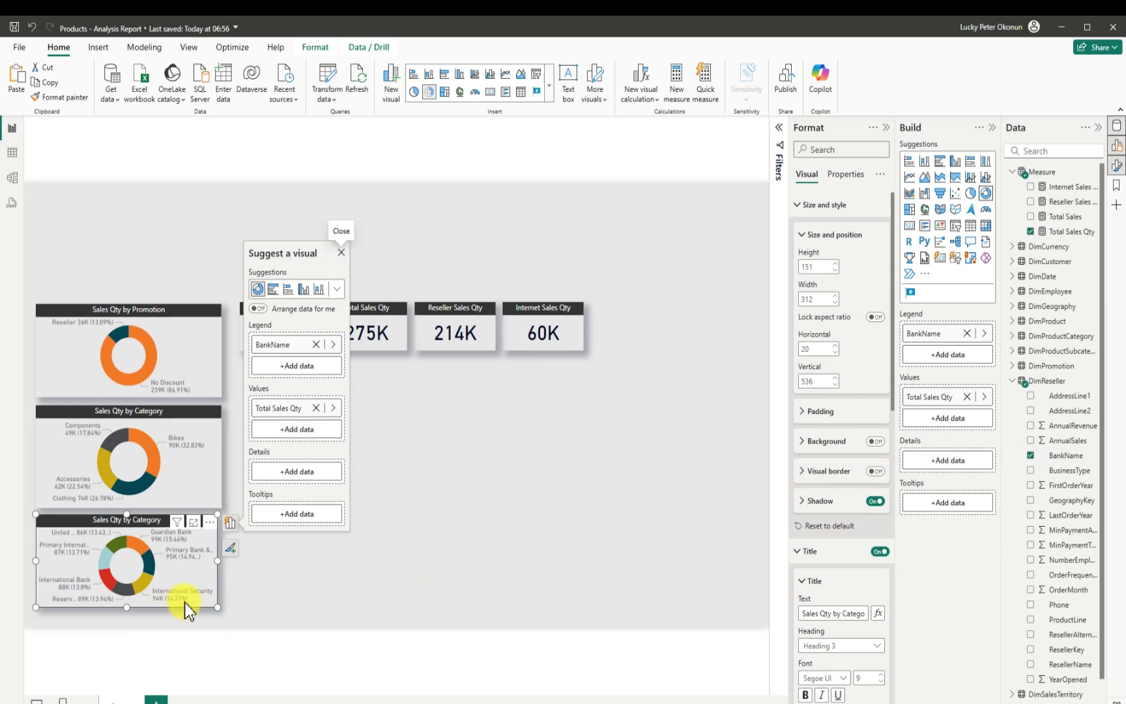
# Step: Resize the bank name donut chart to about 326 wide by 182 high and reposition it beneath the category donut
pyautogui.moveTo(118, 607); pyautogui.dragTo(122, 620)
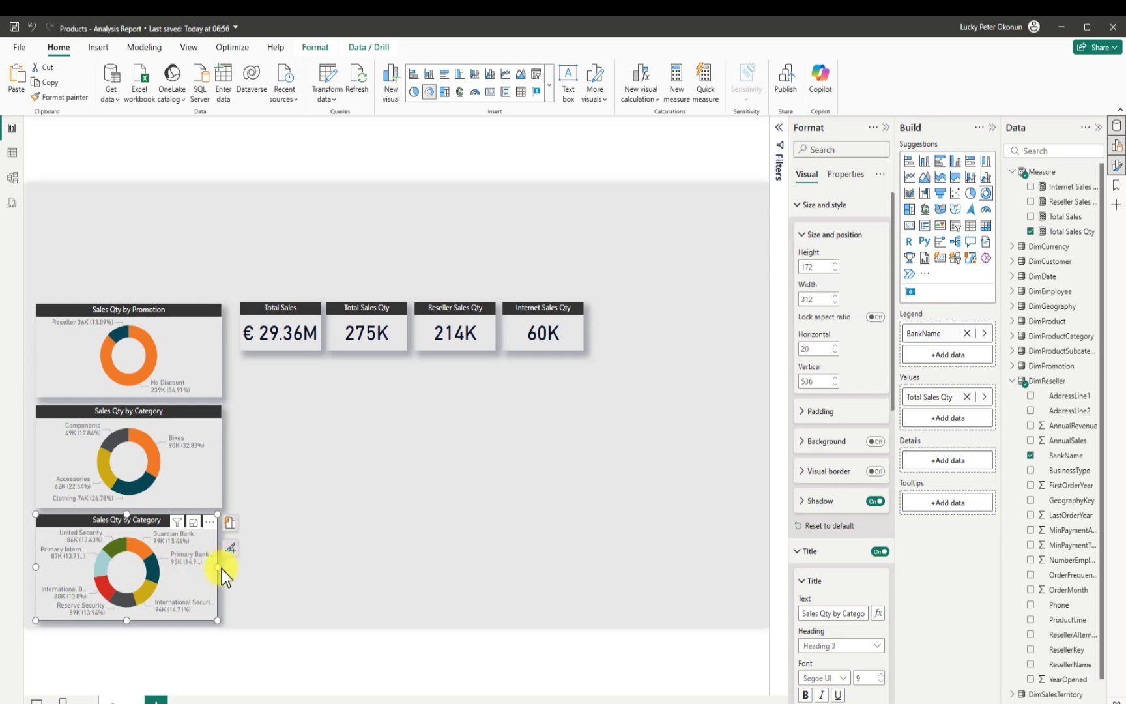
pyautogui.moveTo(222, 569)
pyautogui.mouseDown()
pyautogui.moveTo(277, 569)
pyautogui.moveTo(237, 574)
pyautogui.mouseUp()
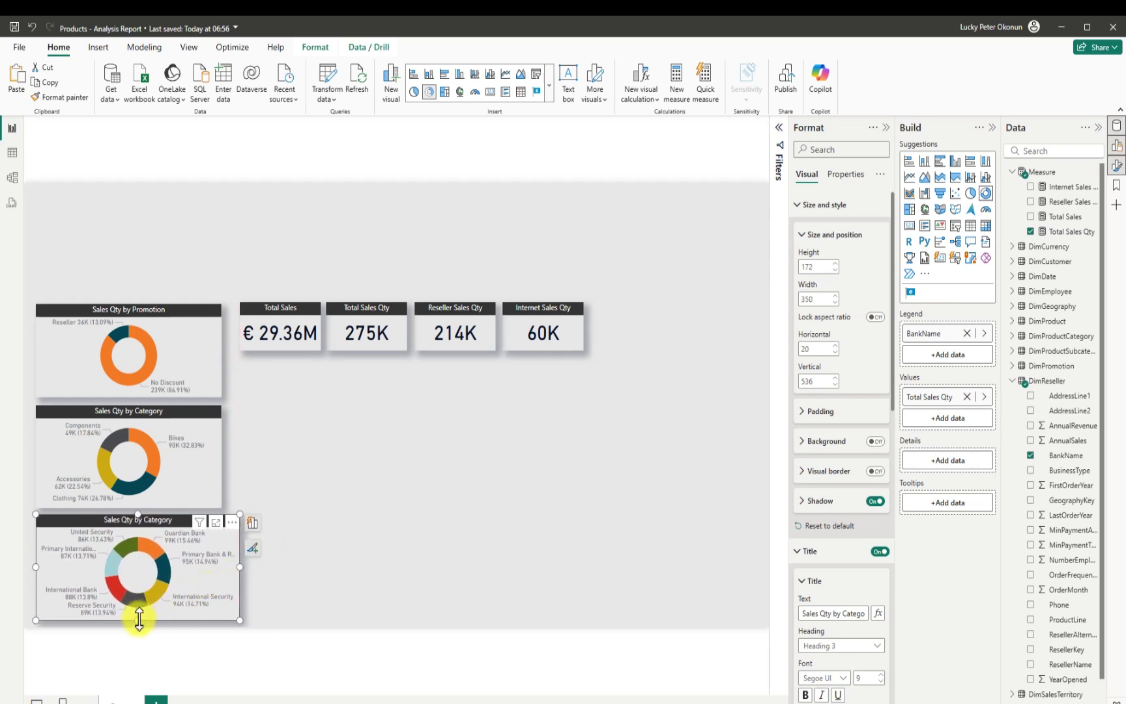
pyautogui.moveTo(139, 619); pyautogui.dragTo(384, 586)
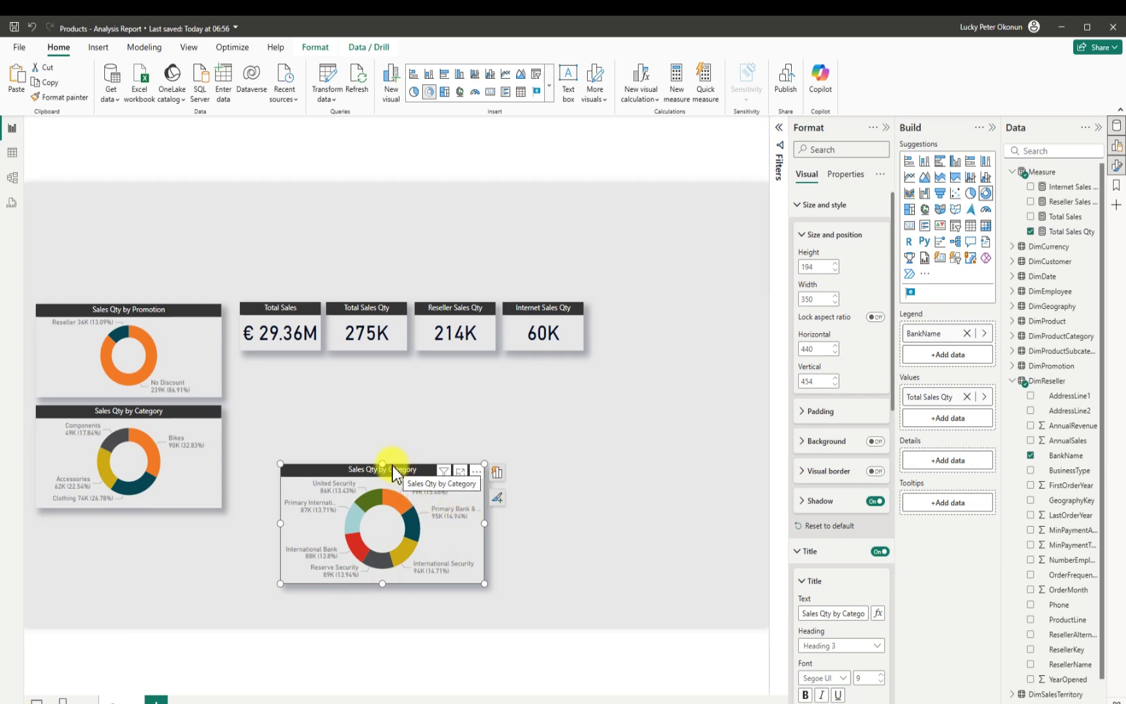
pyautogui.moveTo(383, 465); pyautogui.dragTo(144, 559)
pyautogui.moveTo(147, 621); pyautogui.dragTo(130, 602)
pyautogui.moveTo(236, 573); pyautogui.dragTo(222, 573)
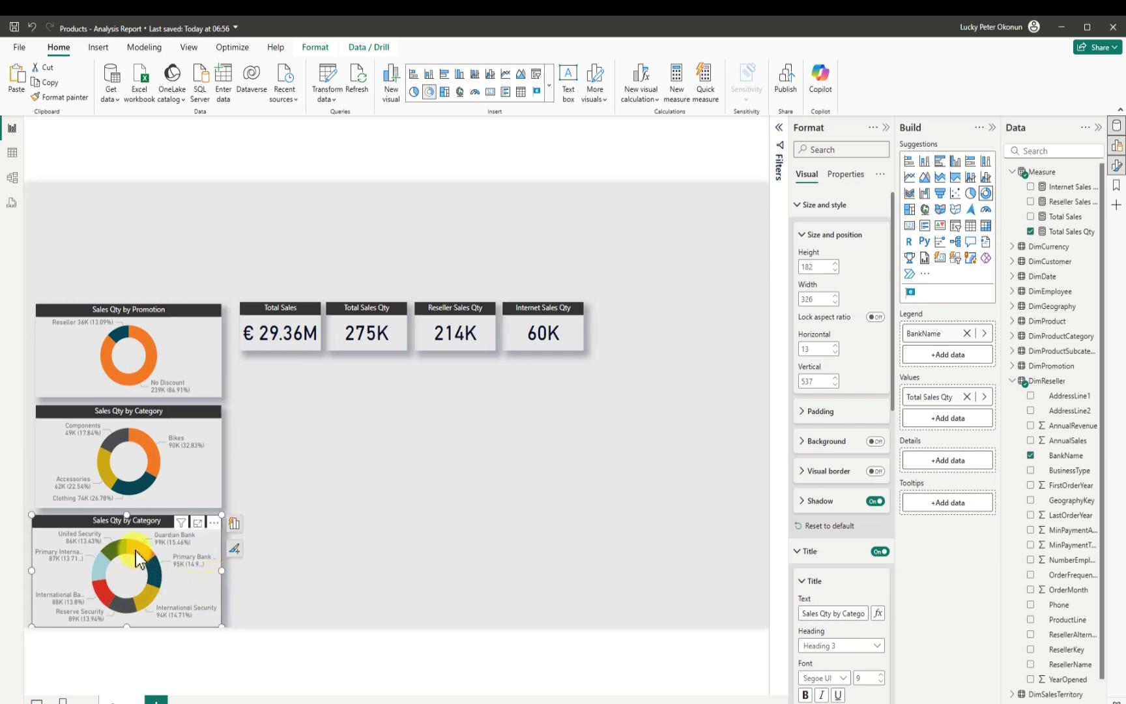
pyautogui.moveTo(136, 552)
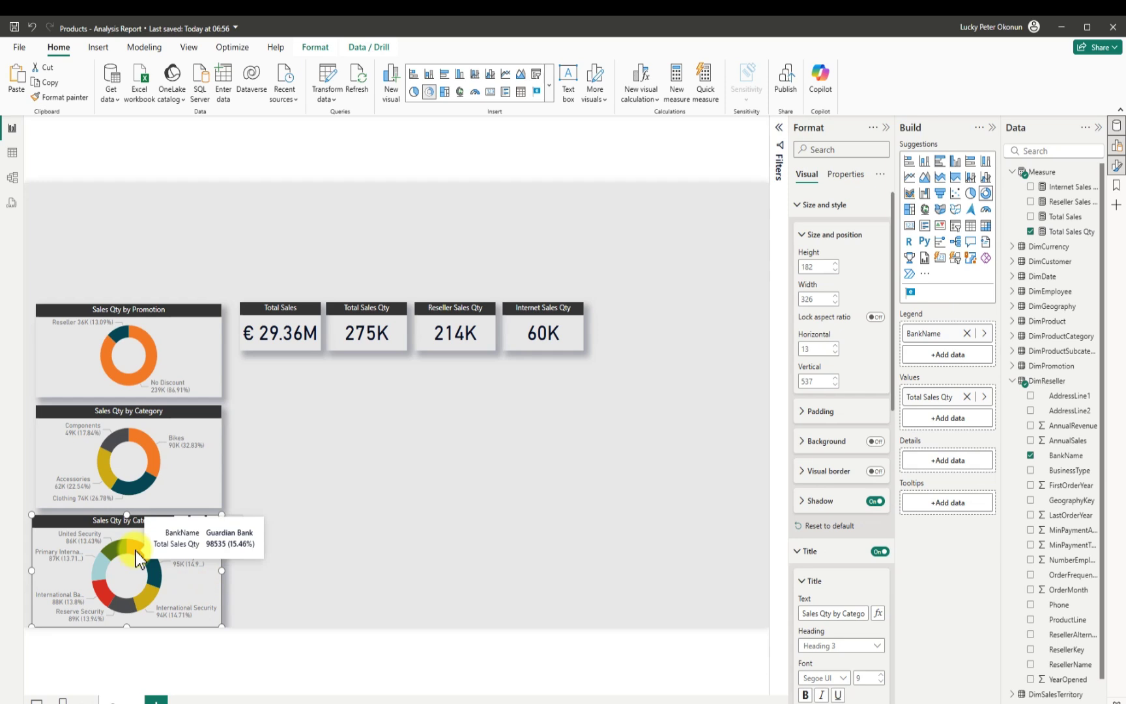
pyautogui.moveTo(158, 572)
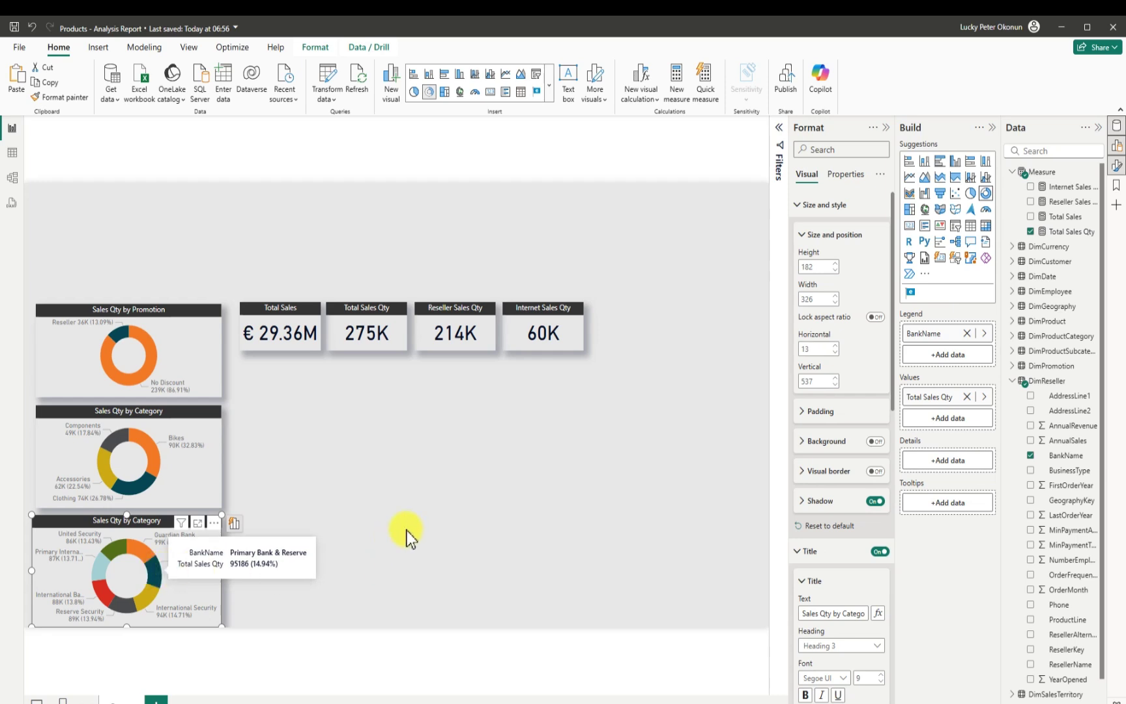
pyautogui.click(416, 512)
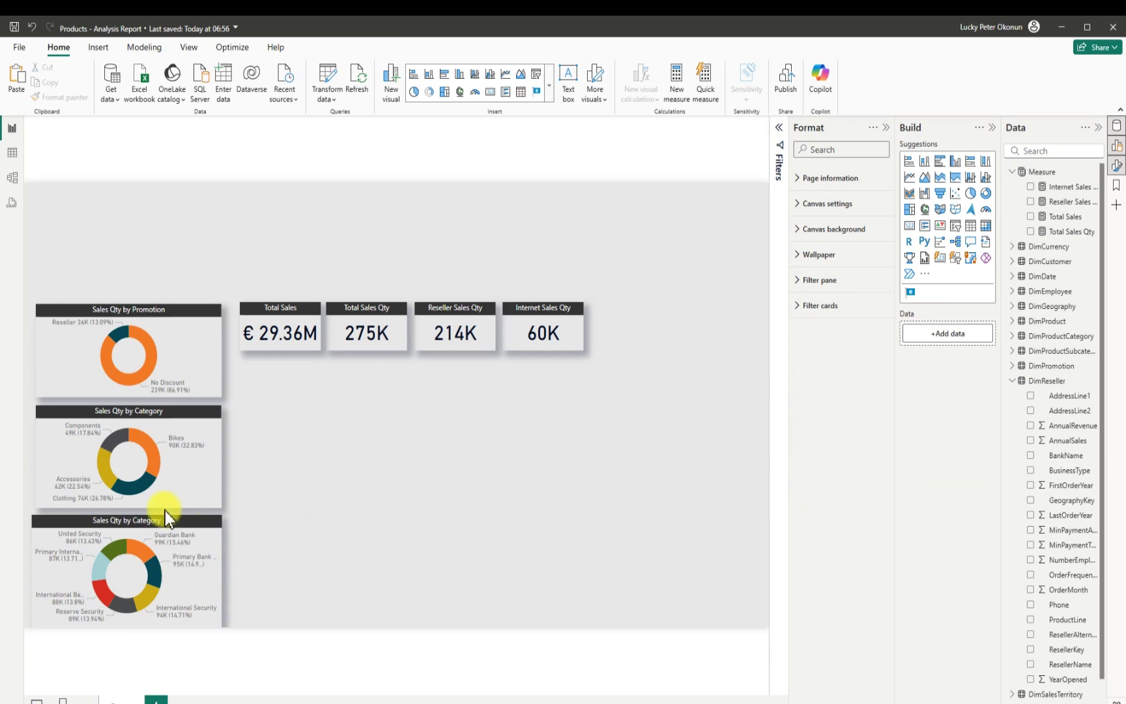
pyautogui.click(116, 630)
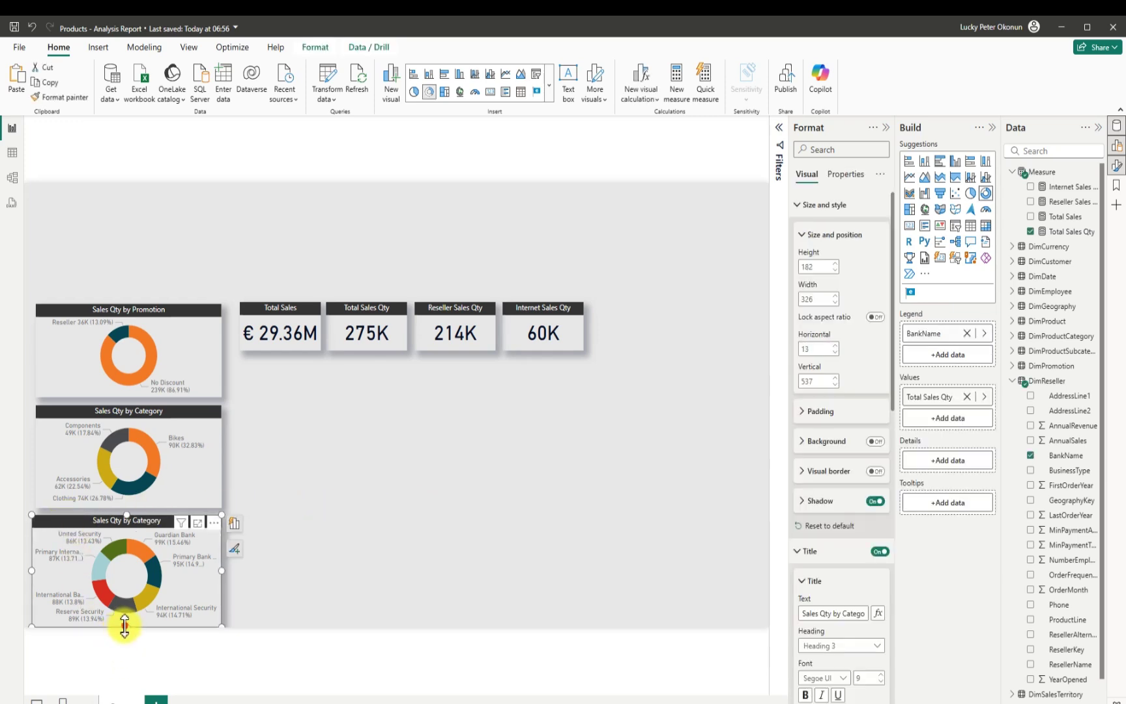
pyautogui.moveTo(129, 622); pyautogui.dragTo(129, 627)
# Step: Change the lowest donut chart's title to Sales Qty by BankName
pyautogui.click(844, 613)
pyautogui.moveTo(843, 613); pyautogui.dragTo(866, 613)
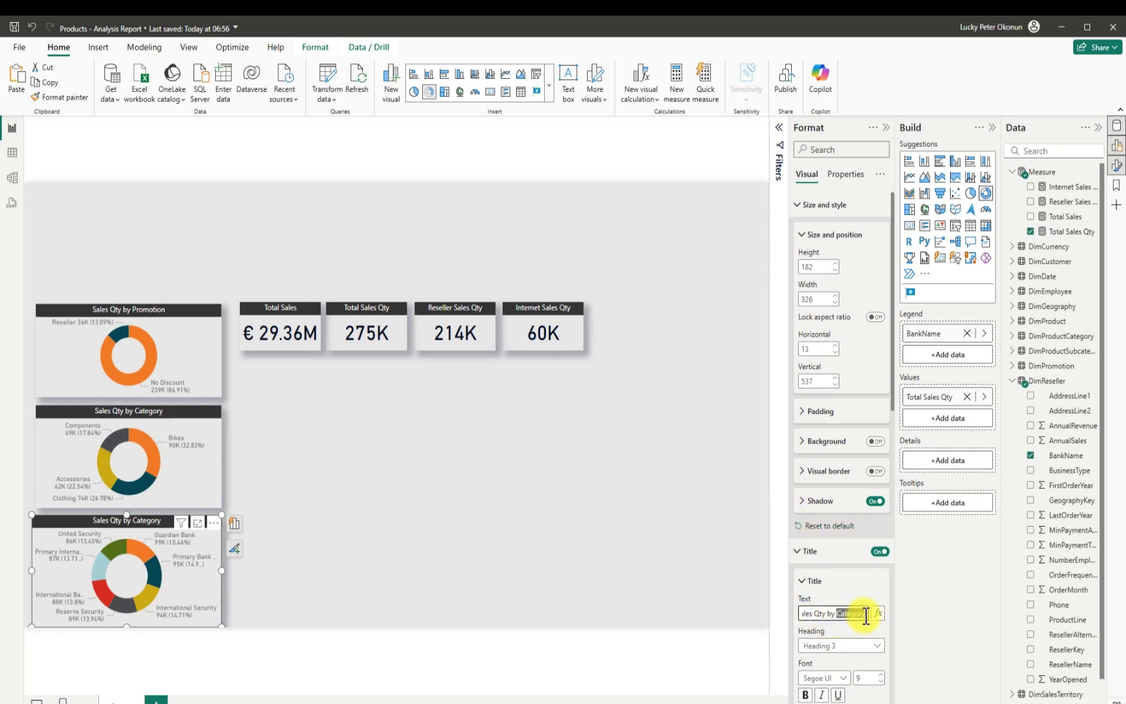
pyautogui.press('BackSpace')
pyautogui.write('B')
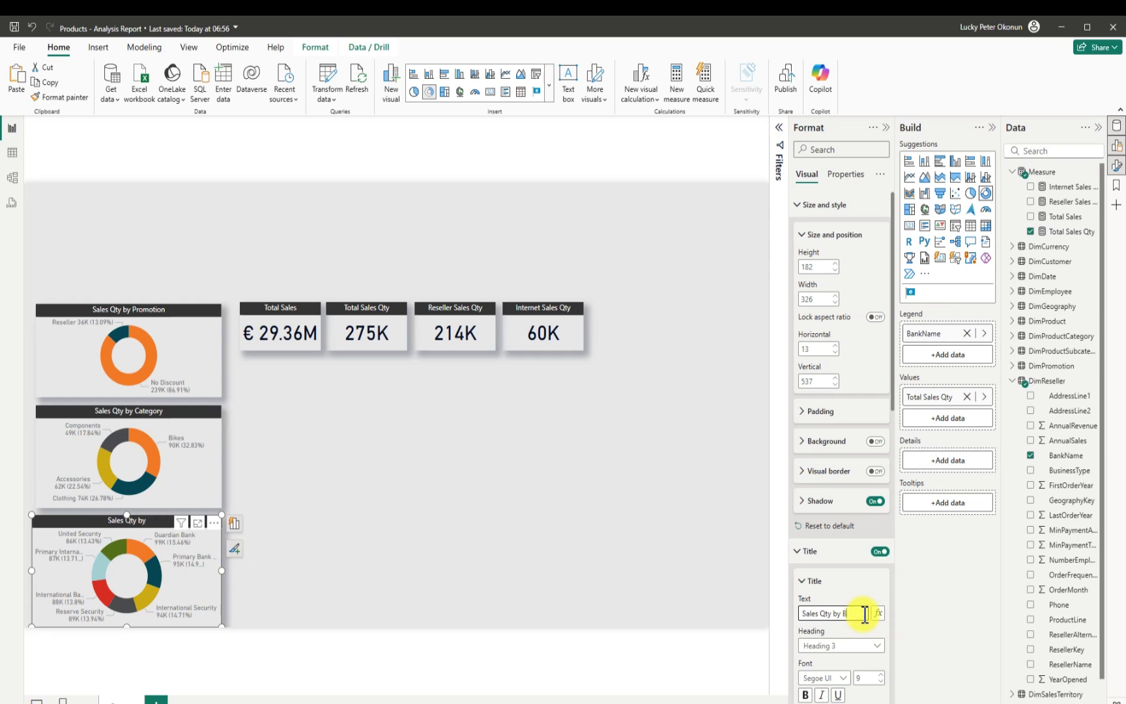
pyautogui.write('ank name')
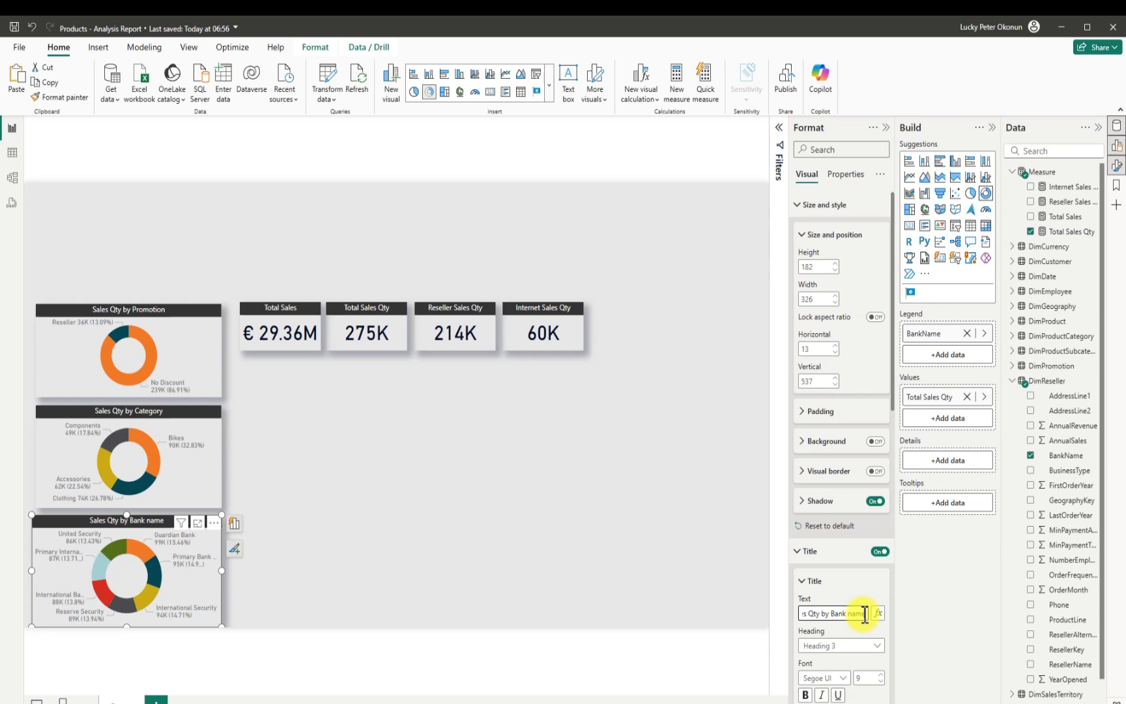
pyautogui.press('Return')
pyautogui.press('BackSpace')
pyautogui.press('BackSpace')
pyautogui.press('BackSpace')
pyautogui.press('BackSpace')
pyautogui.press('BackSpace')
pyautogui.write('Nmae')
pyautogui.press('BackSpace')
pyautogui.press('BackSpace')
pyautogui.press('BackSpace')
pyautogui.write('ame')
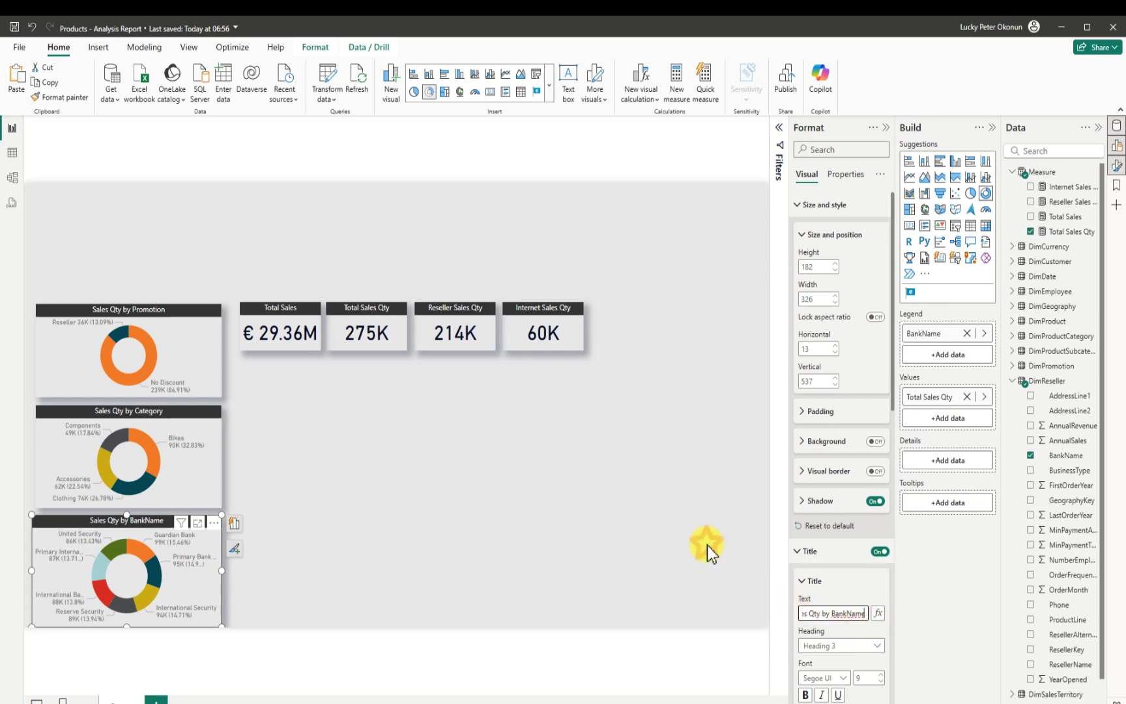
pyautogui.click(707, 545)
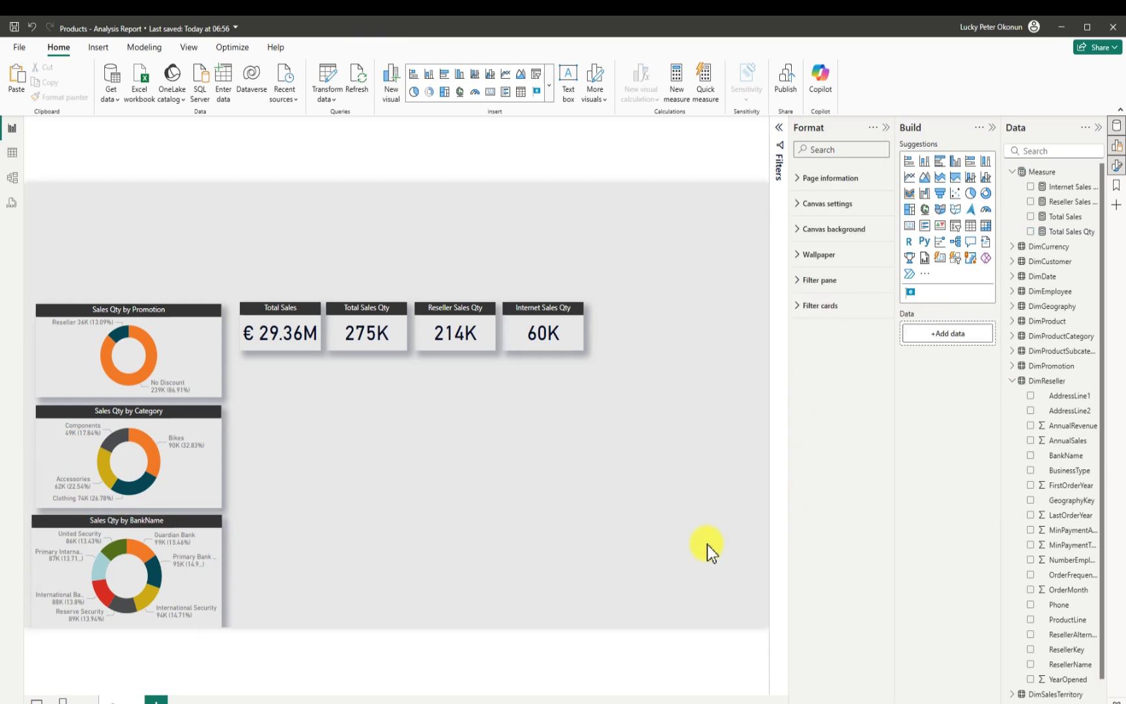
# Step: Insert a stacked bar chart, place it beside the BankName donut below the cards, and make it taller
pyautogui.click(886, 127)
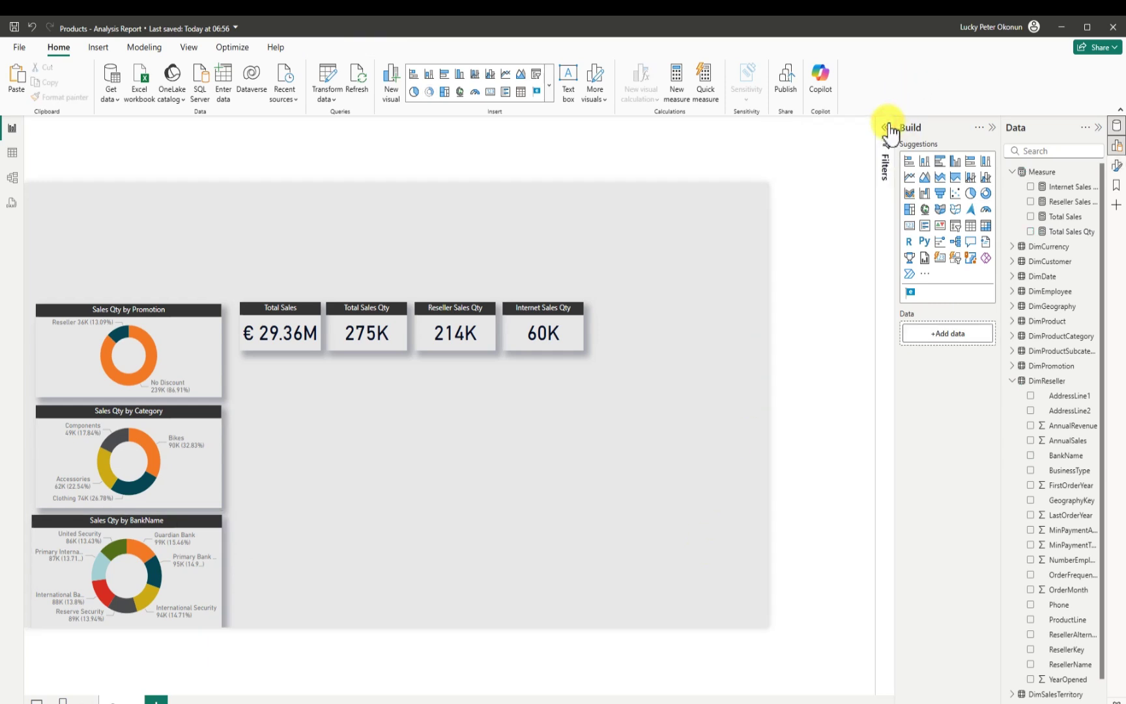
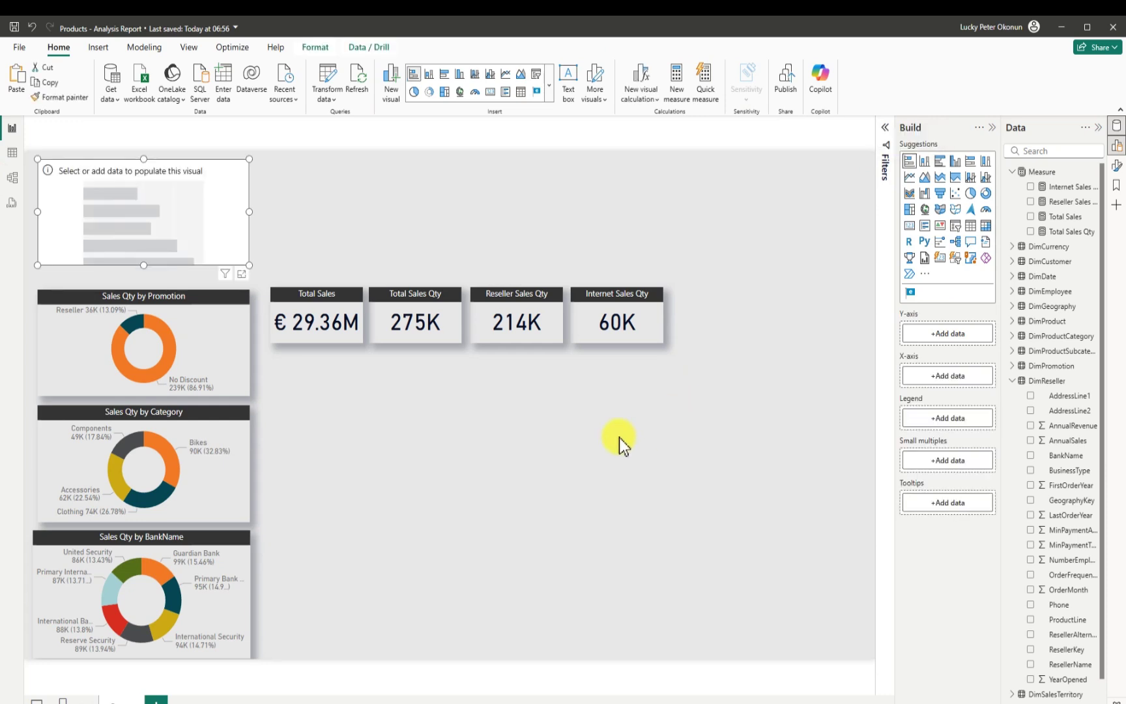
pyautogui.moveTo(222, 253); pyautogui.dragTo(443, 613)
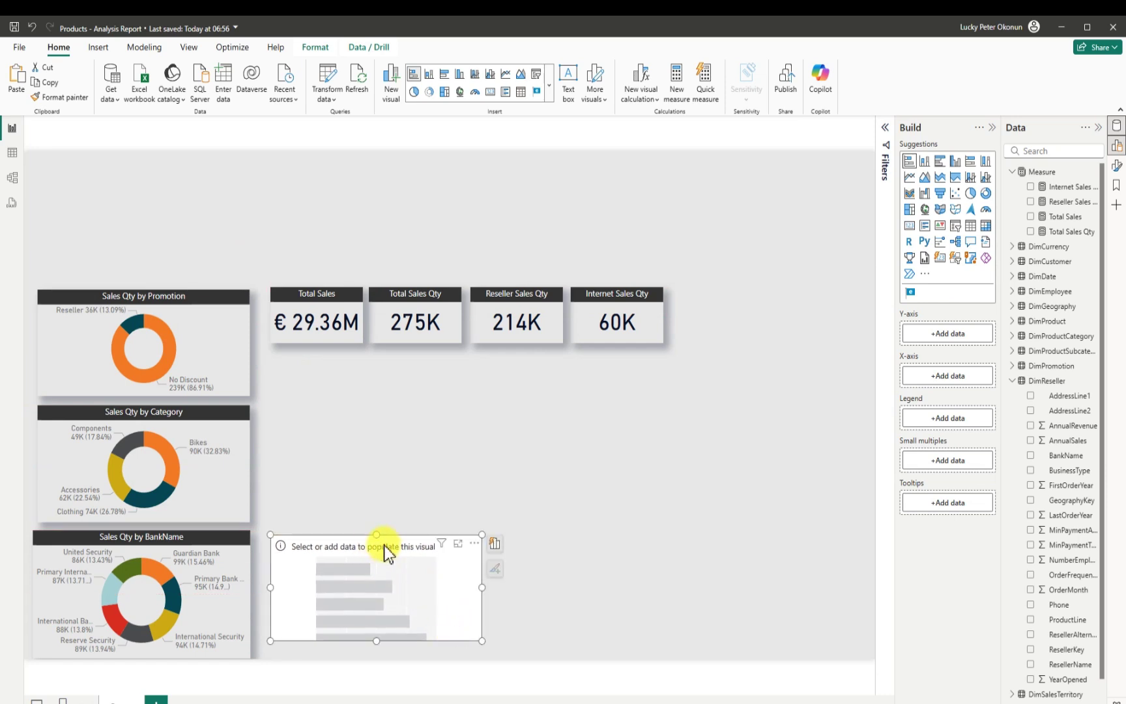
pyautogui.moveTo(376, 535); pyautogui.dragTo(377, 497)
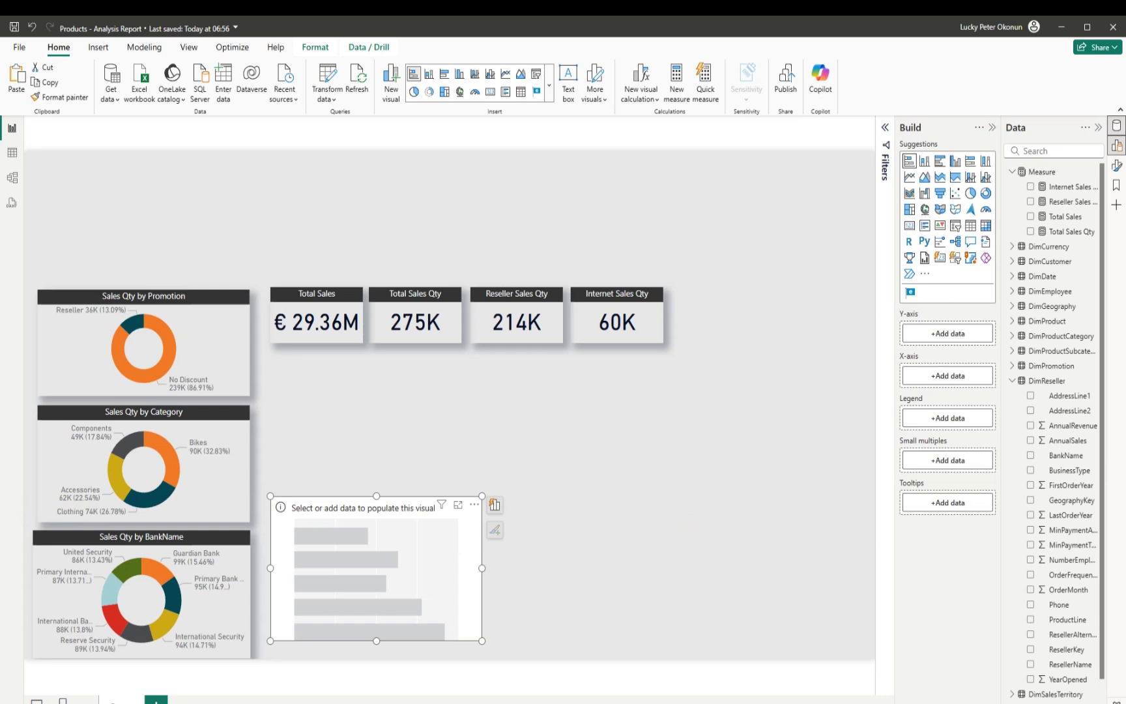
# Step: Plot the Reseller Sales Qty measure by ResellerName from DimReseller in the new bar chart
pyautogui.click(1032, 202)
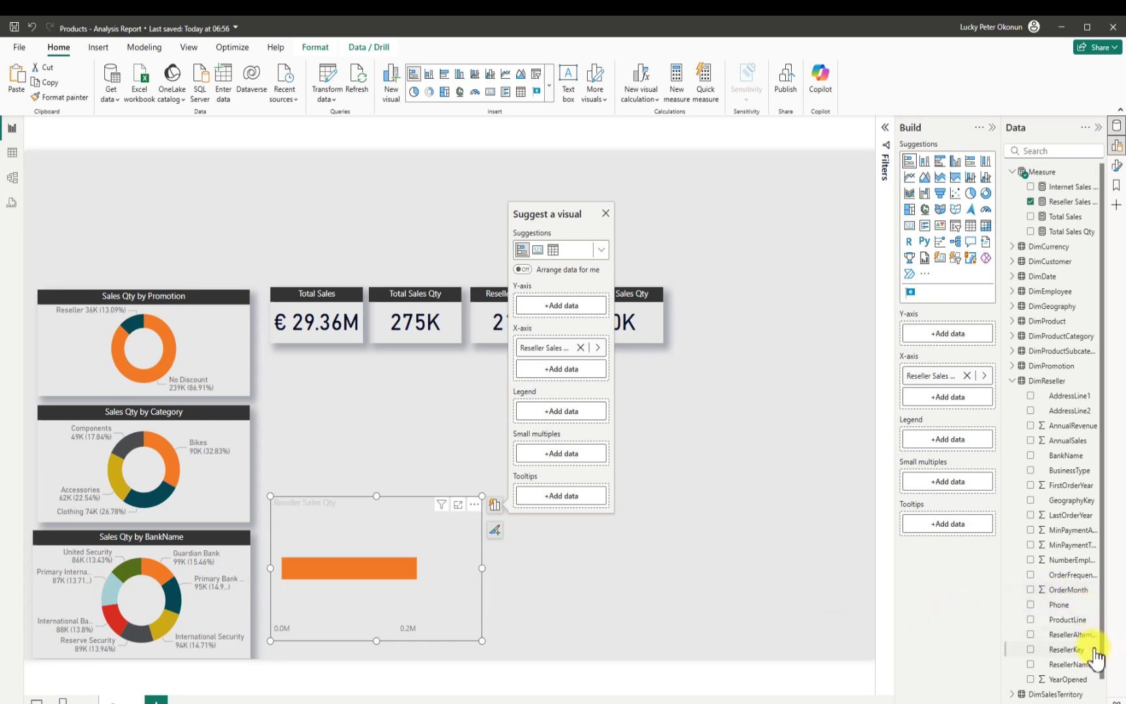
pyautogui.scroll(-1, 1104, 660)
pyautogui.scroll(-2, 1101, 662)
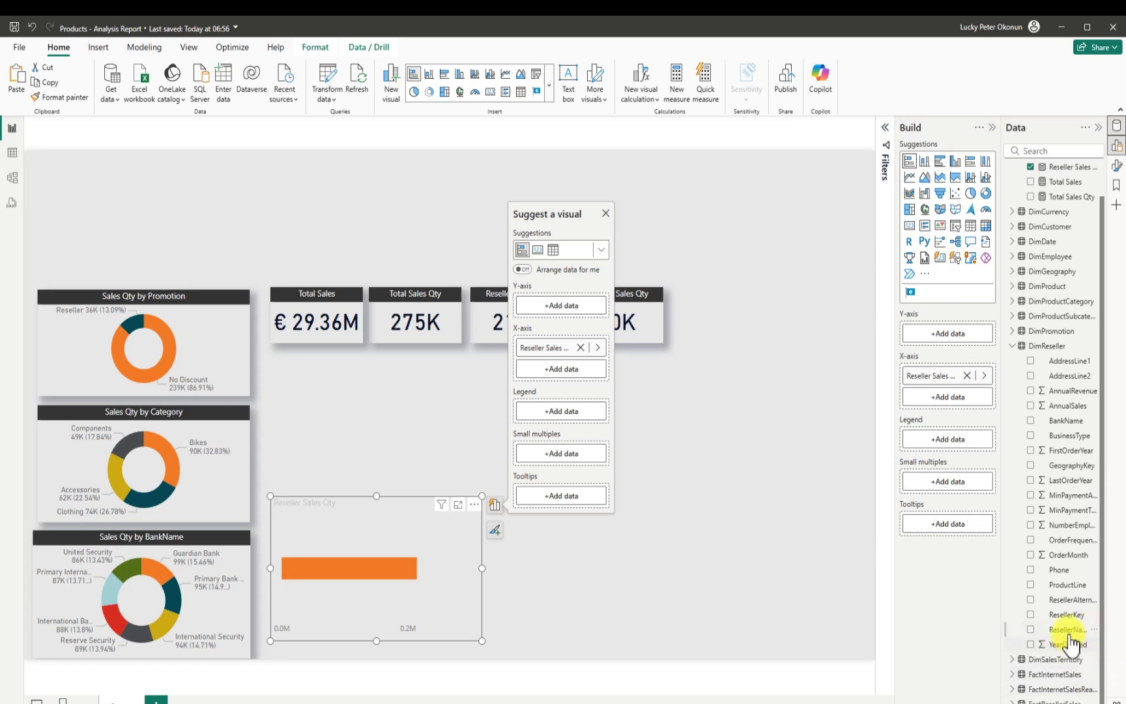
pyautogui.click(1031, 630)
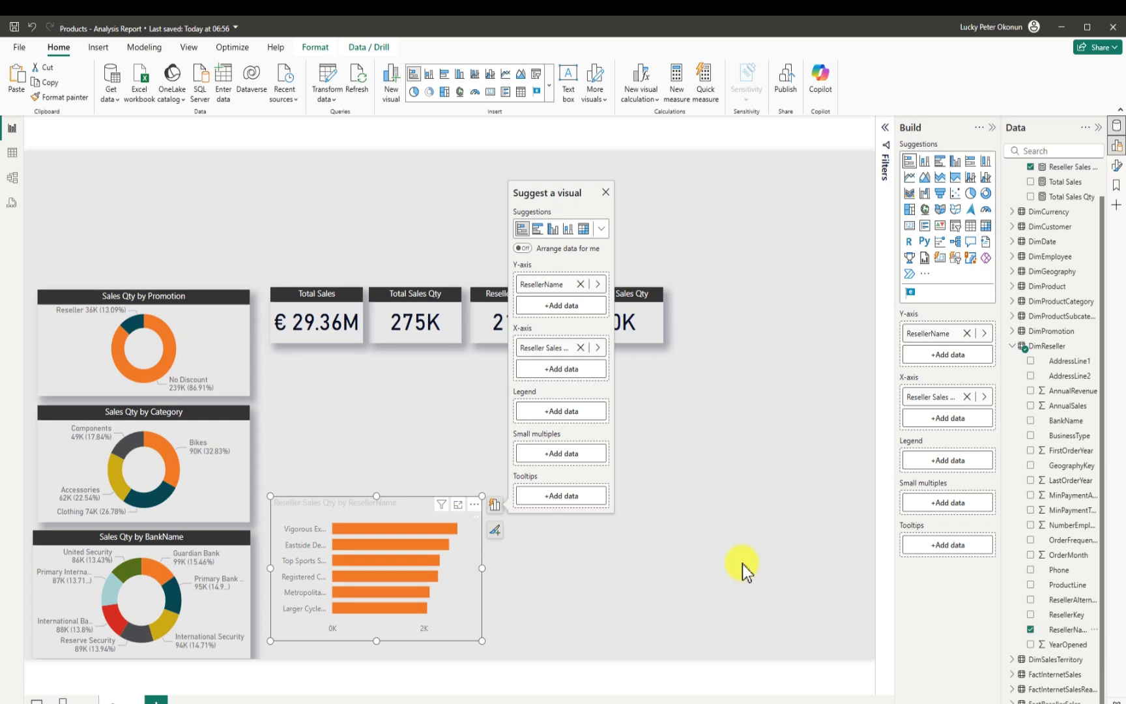
# Step: Enlarge the reseller bar chart slightly in height and width and shift it up from the canvas's lower edge
pyautogui.moveTo(377, 641); pyautogui.dragTo(378, 657)
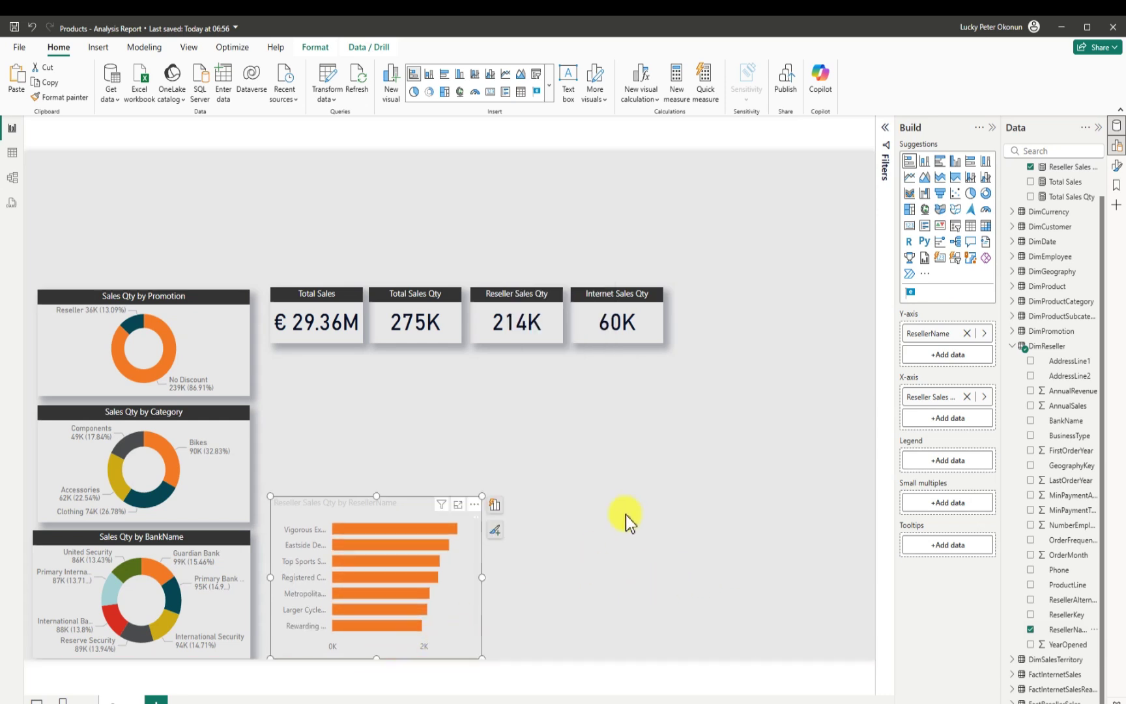
pyautogui.moveTo(361, 515); pyautogui.dragTo(365, 492)
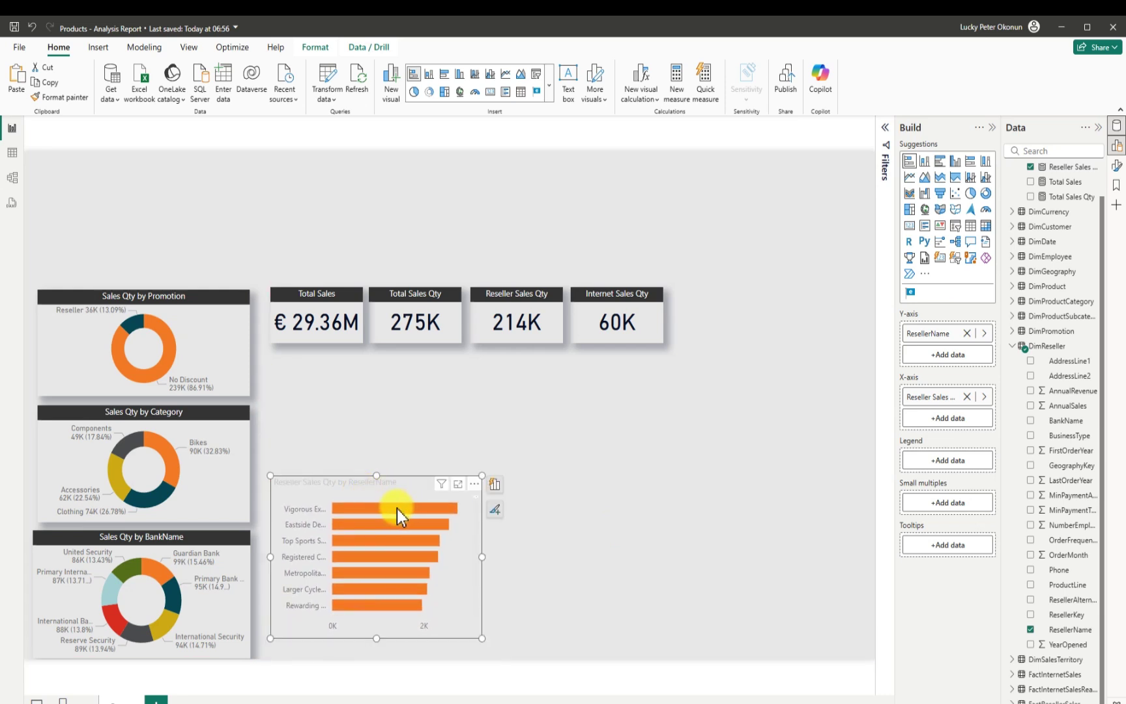
pyautogui.moveTo(397, 508)
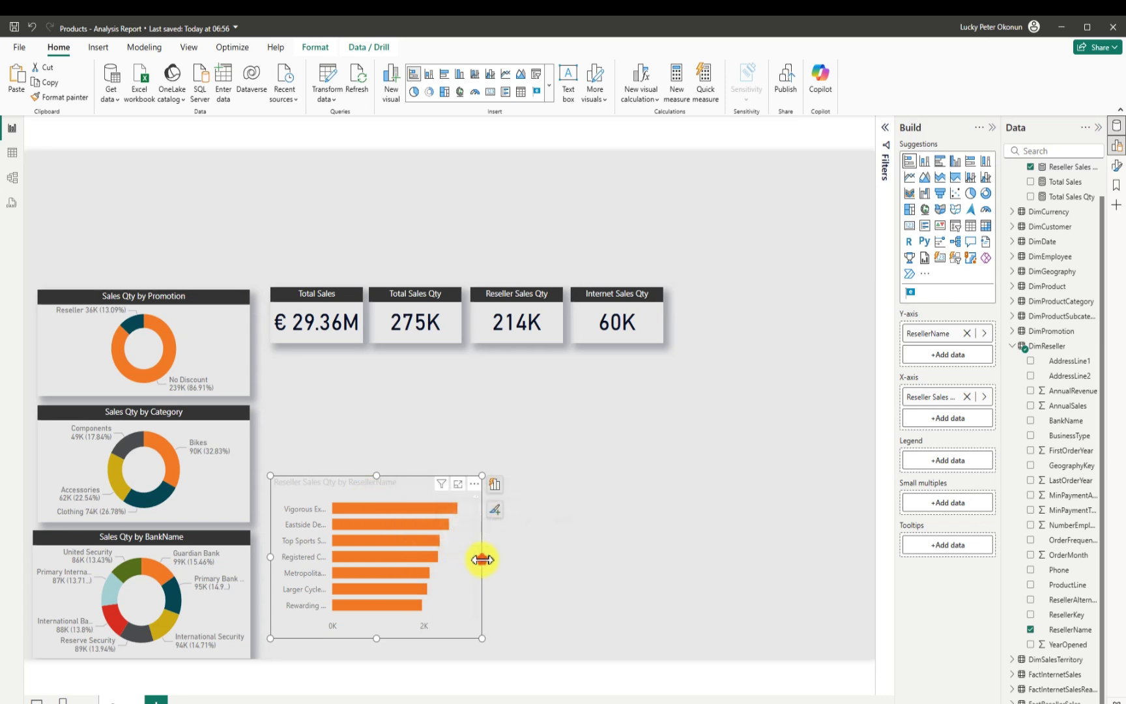
pyautogui.moveTo(482, 558); pyautogui.dragTo(489, 560)
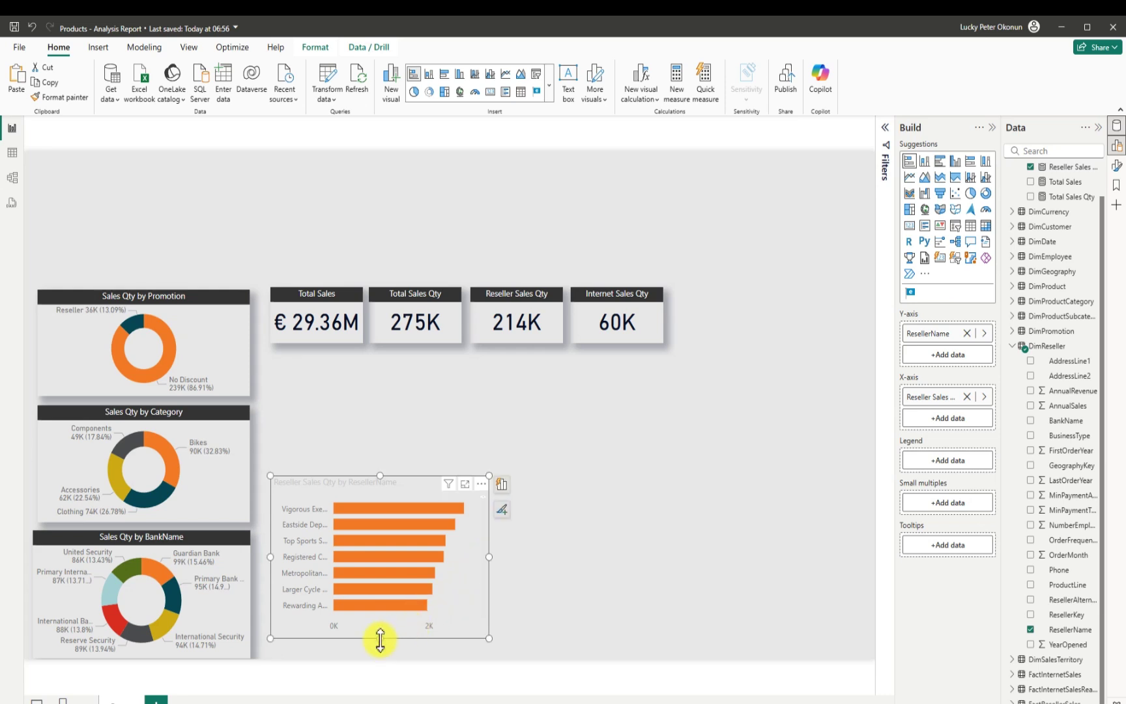
pyautogui.moveTo(380, 639); pyautogui.dragTo(377, 645)
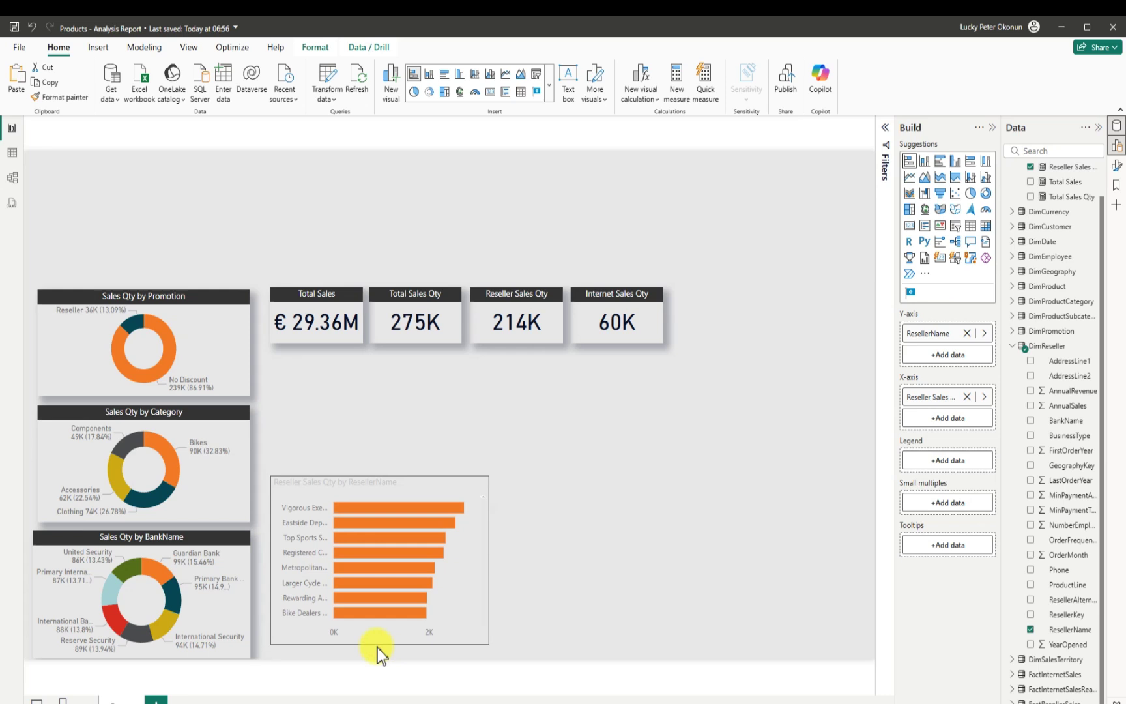
pyautogui.moveTo(367, 600)
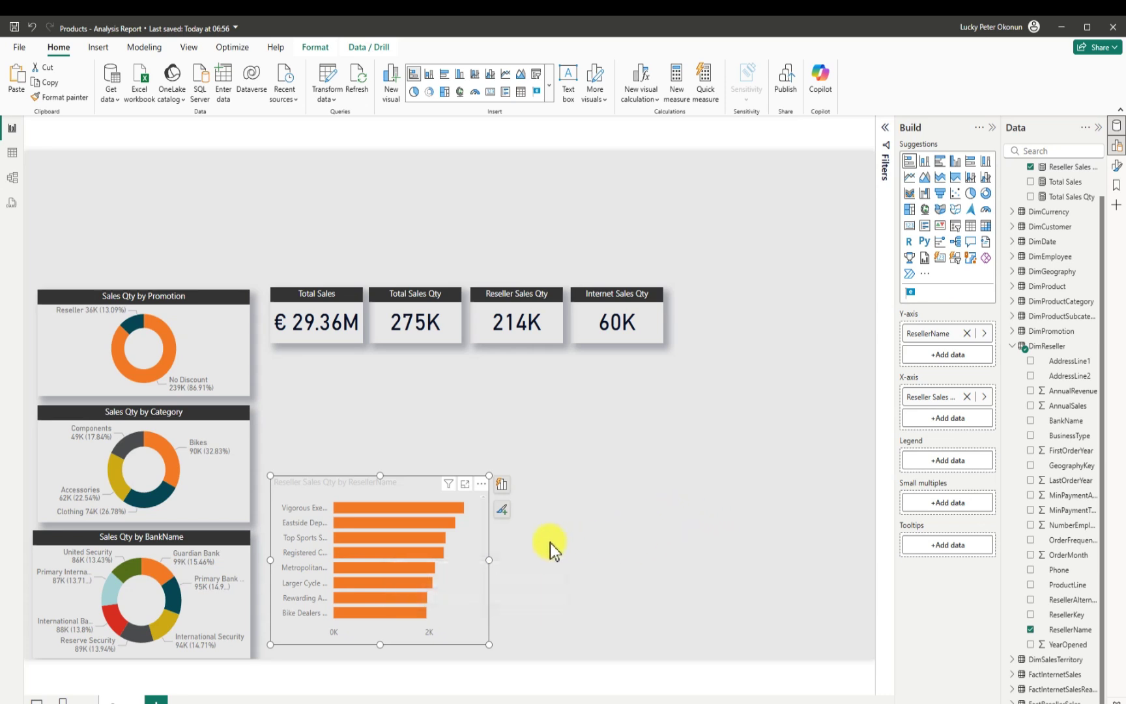
# Step: Change the reseller bar chart's title text to Reseller
pyautogui.click(481, 486)
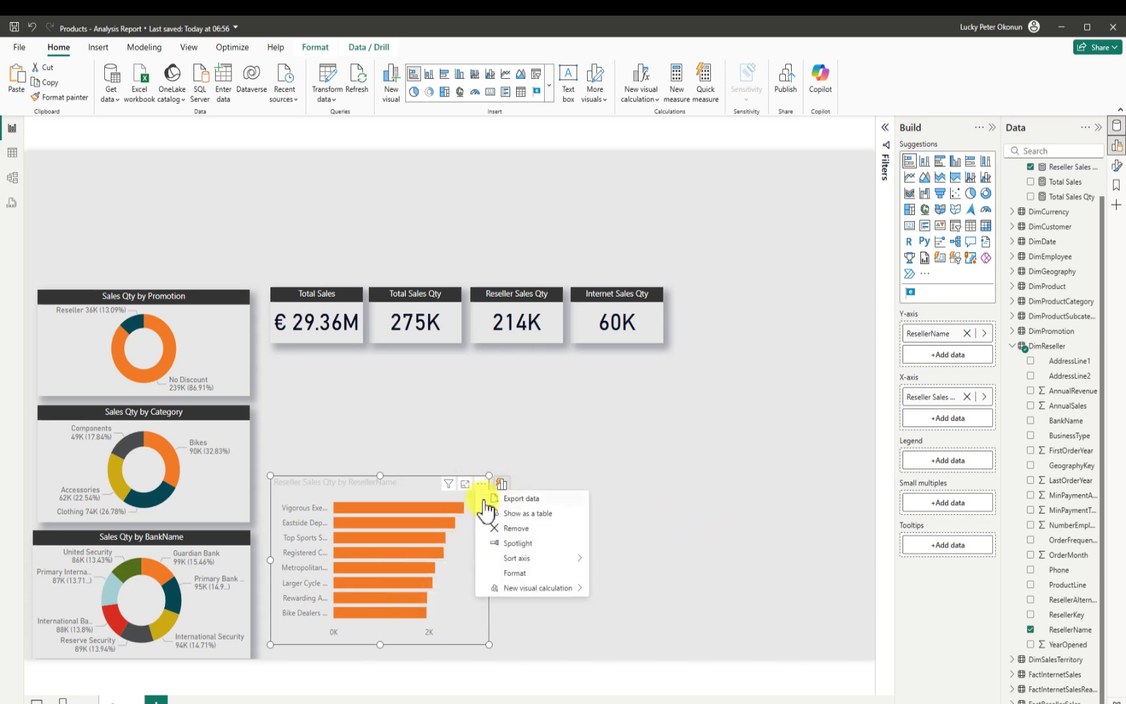
pyautogui.click(525, 573)
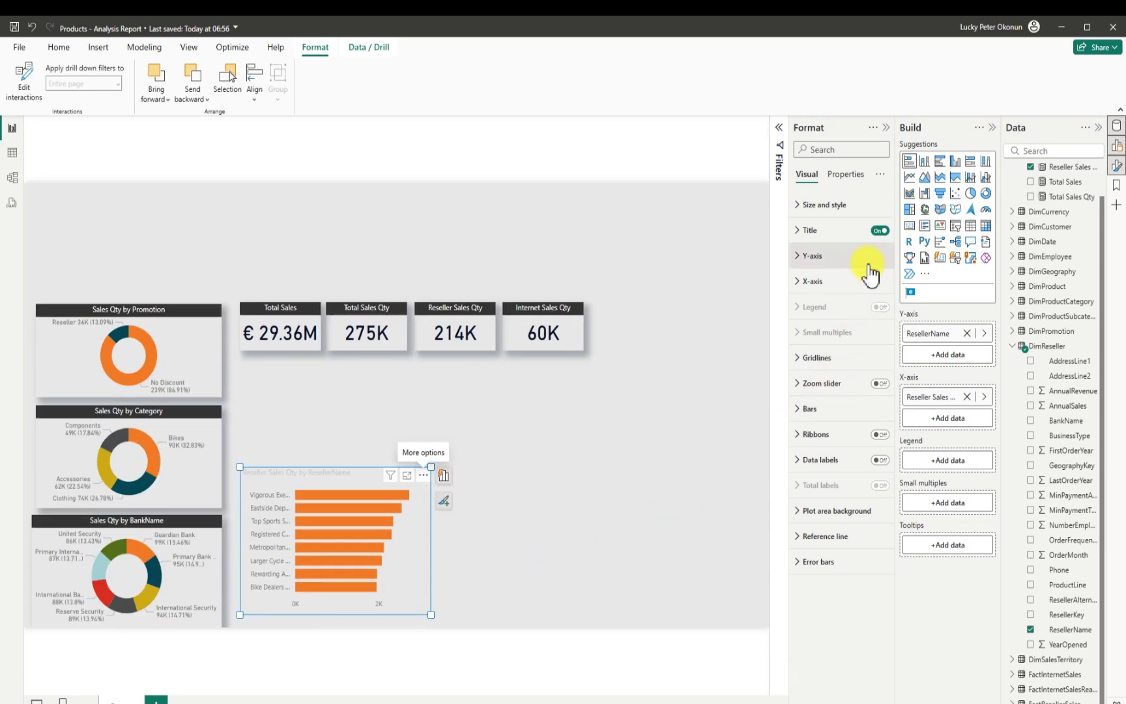
pyautogui.click(795, 229)
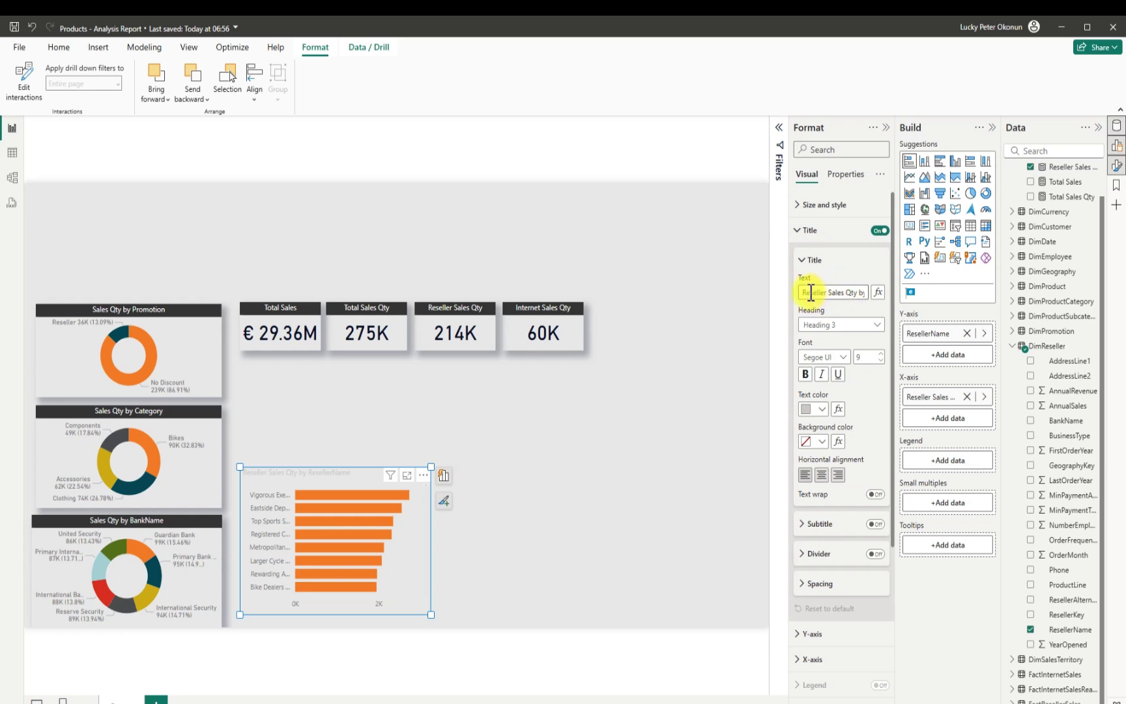
pyautogui.moveTo(830, 294); pyautogui.dragTo(866, 294)
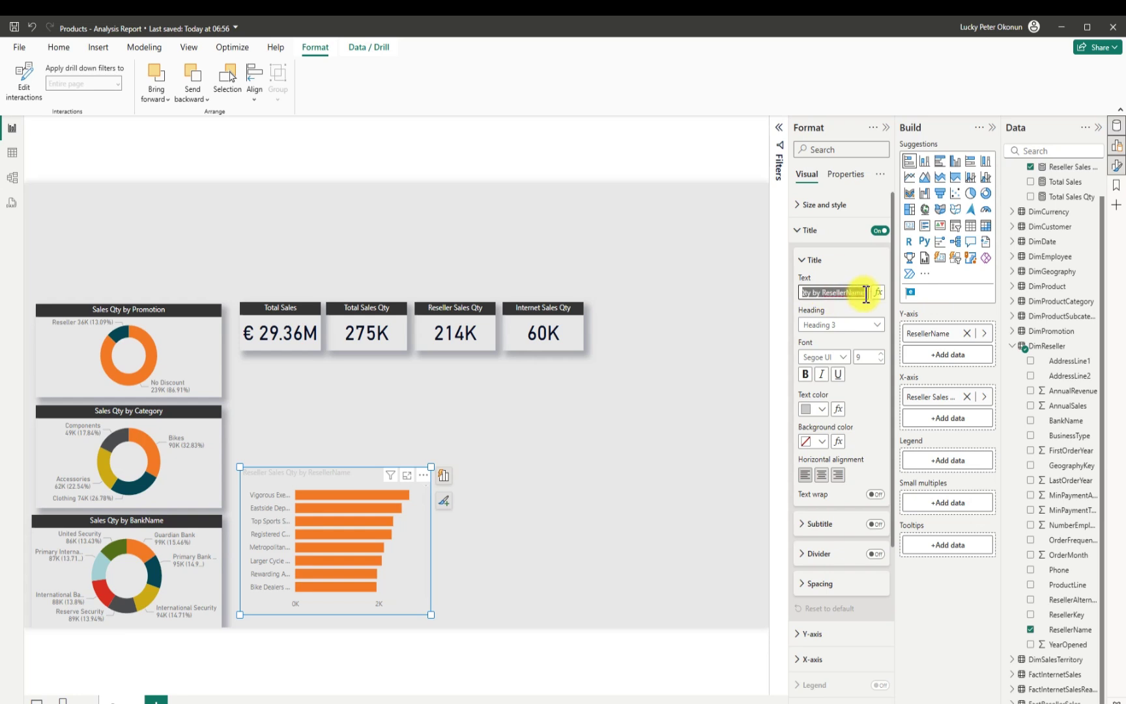
pyautogui.press('BackSpace')
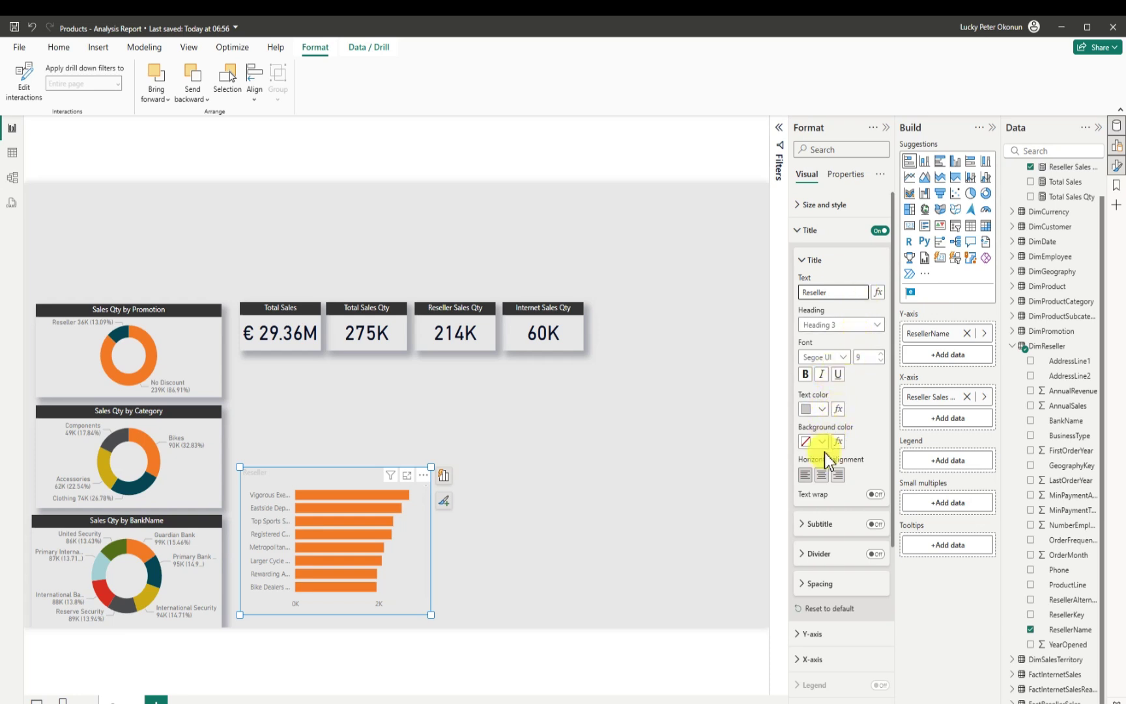
# Step: Center the Reseller chart title and give it white text on a dark charcoal background
pyautogui.click(822, 475)
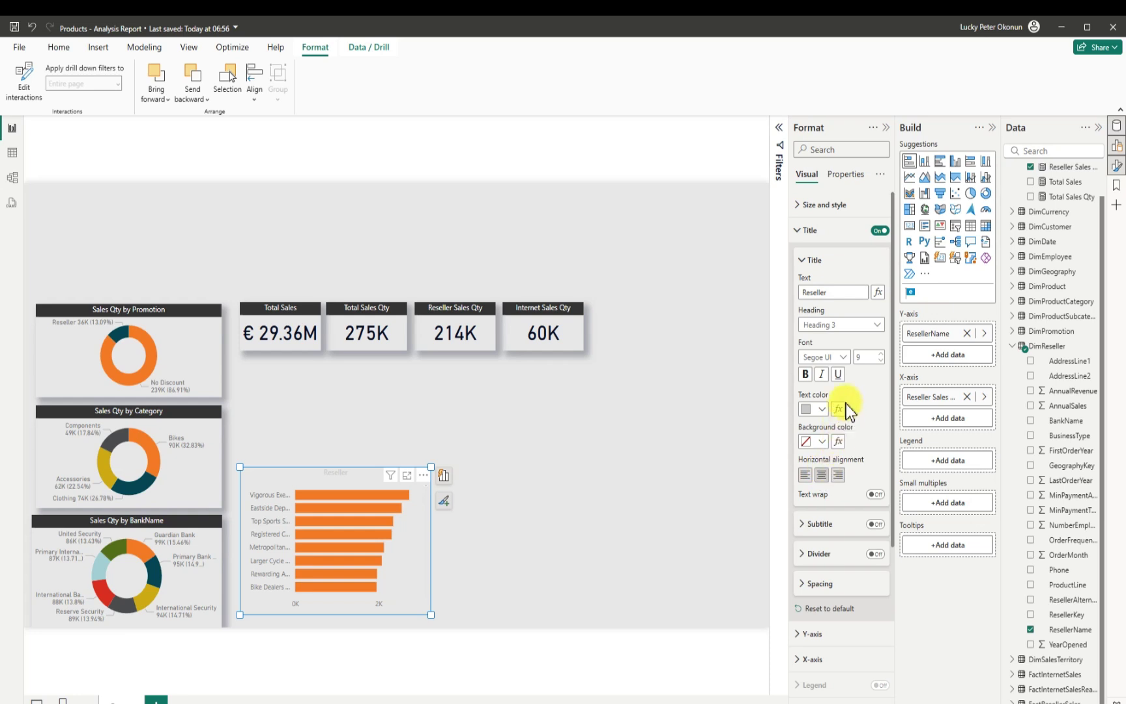
pyautogui.click(823, 409)
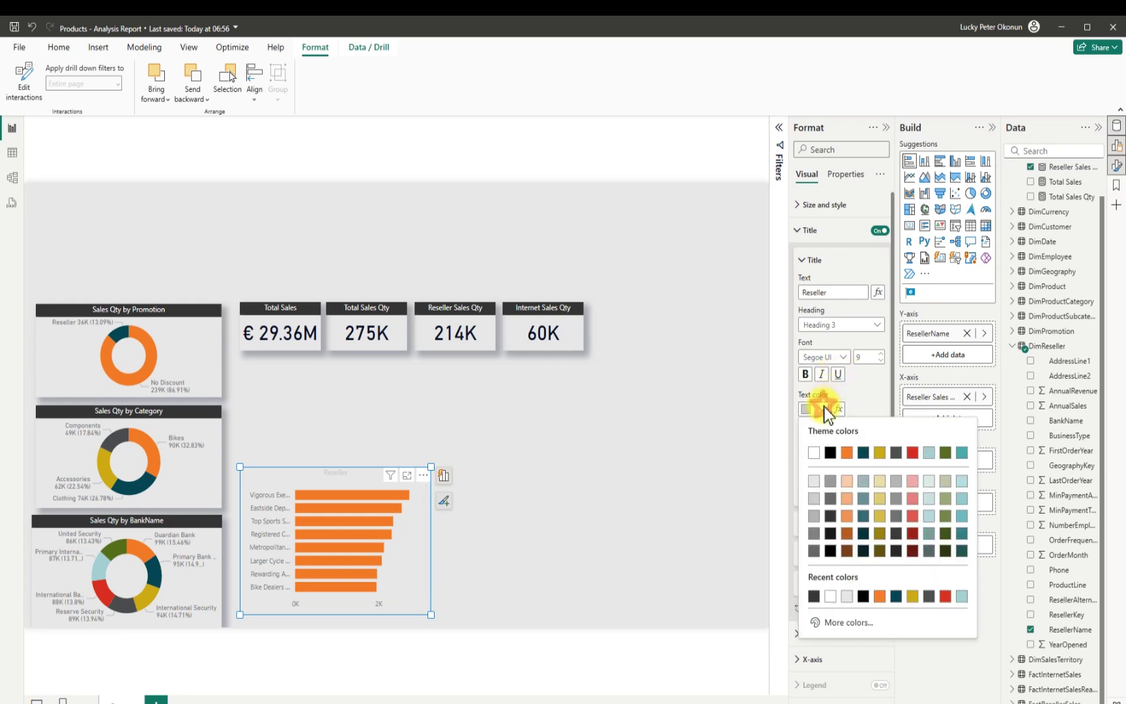
pyautogui.click(814, 453)
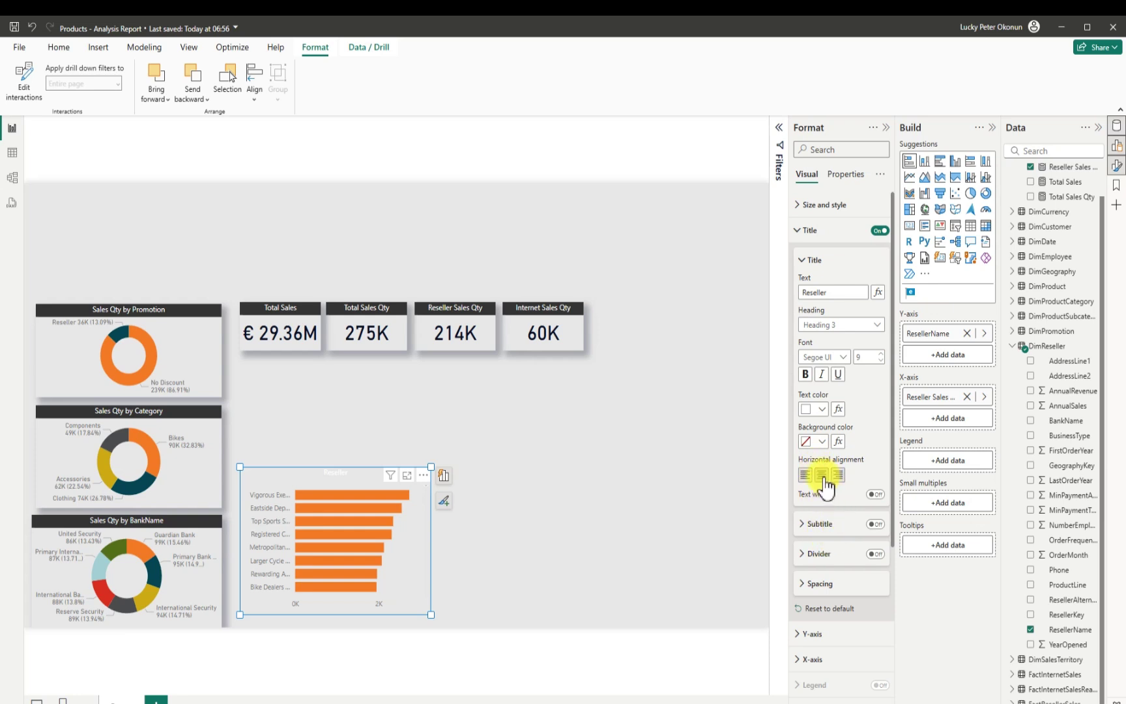
pyautogui.click(823, 442)
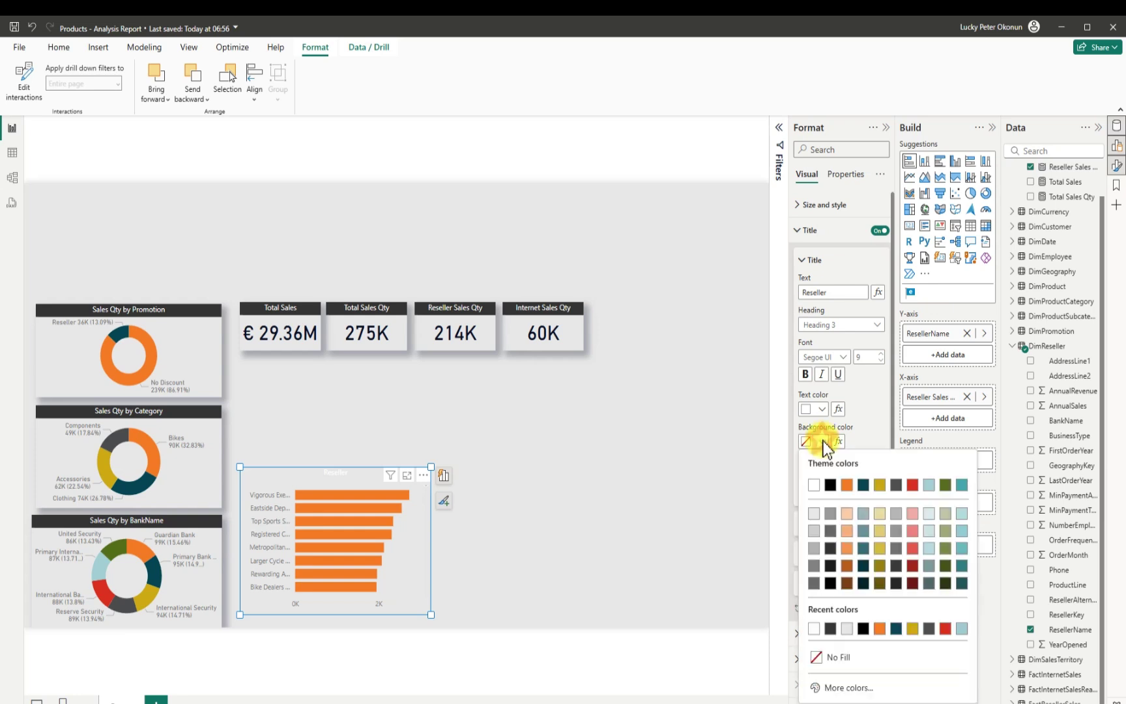
pyautogui.click(830, 548)
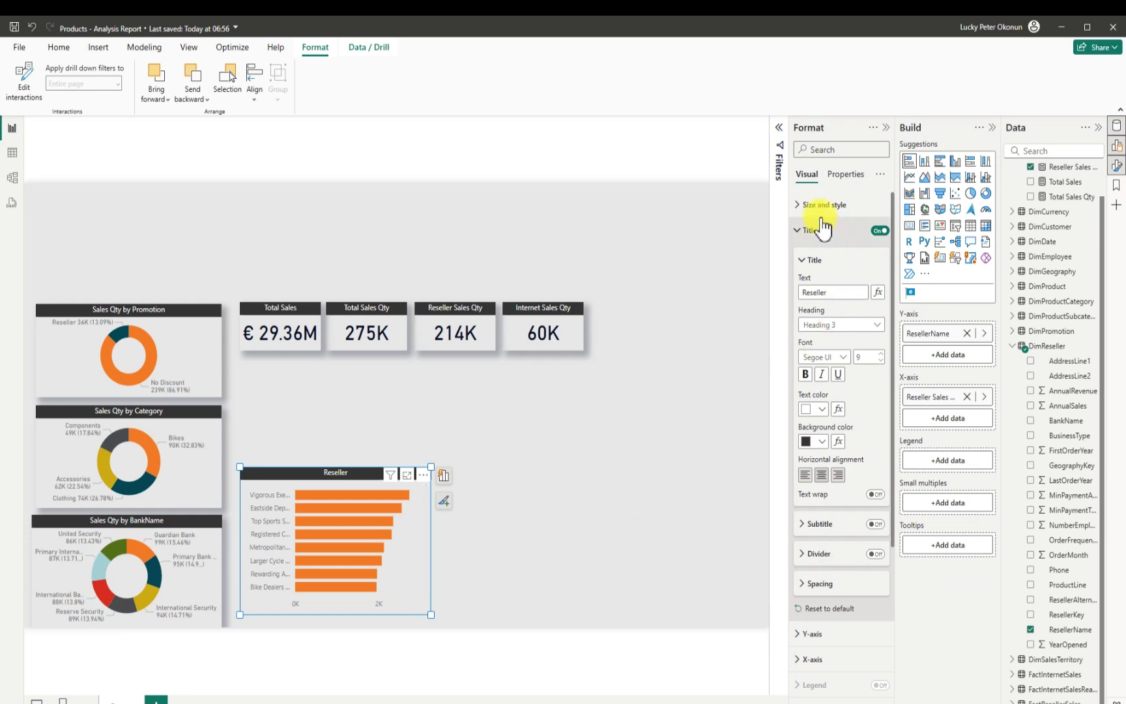
# Step: Turn on the shadow and the data labels for the Reseller bar chart
pyautogui.click(802, 206)
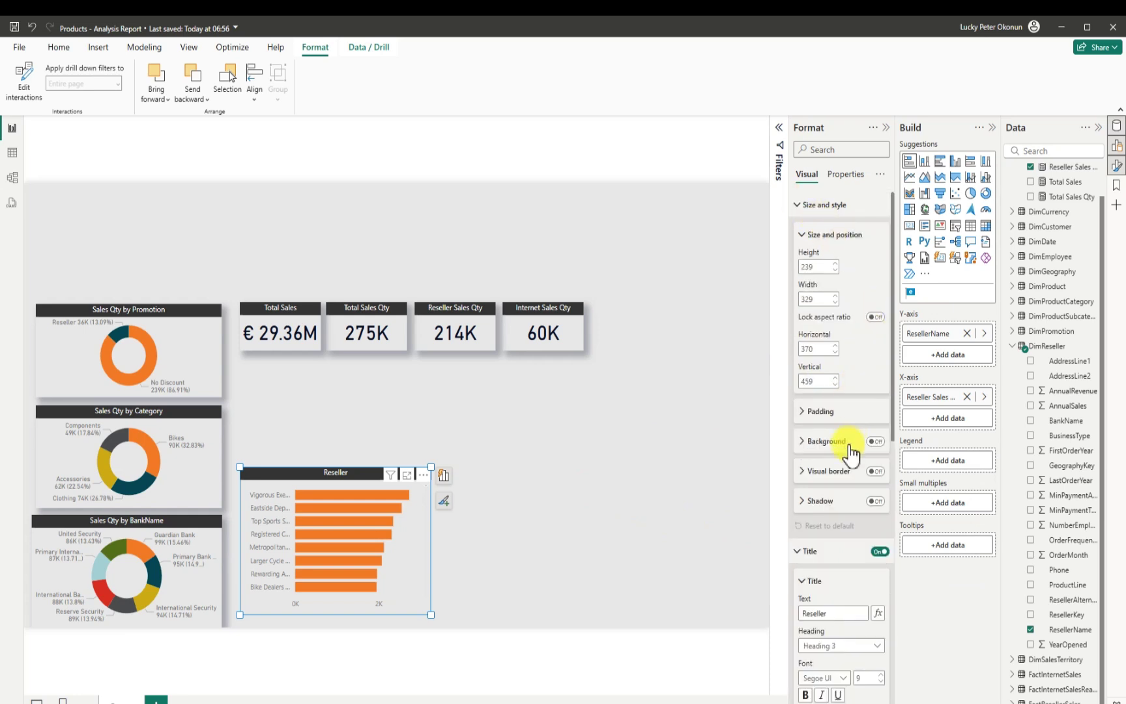
pyautogui.click(875, 501)
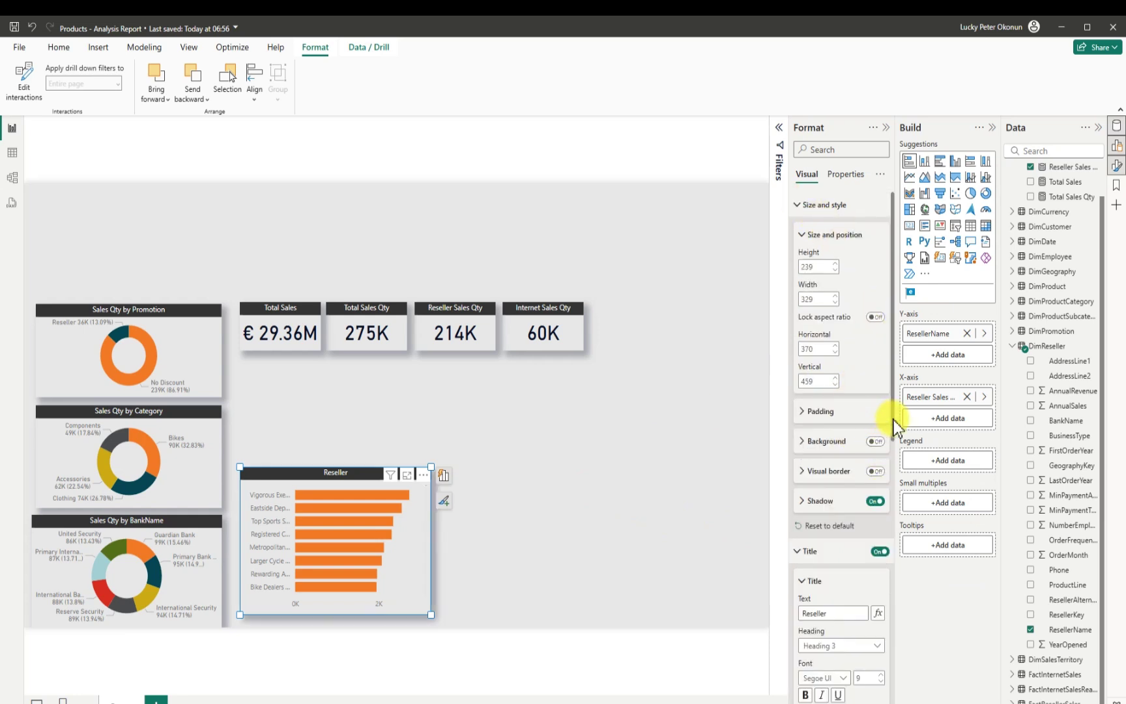
pyautogui.moveTo(894, 420); pyautogui.dragTo(898, 694)
pyautogui.click(878, 598)
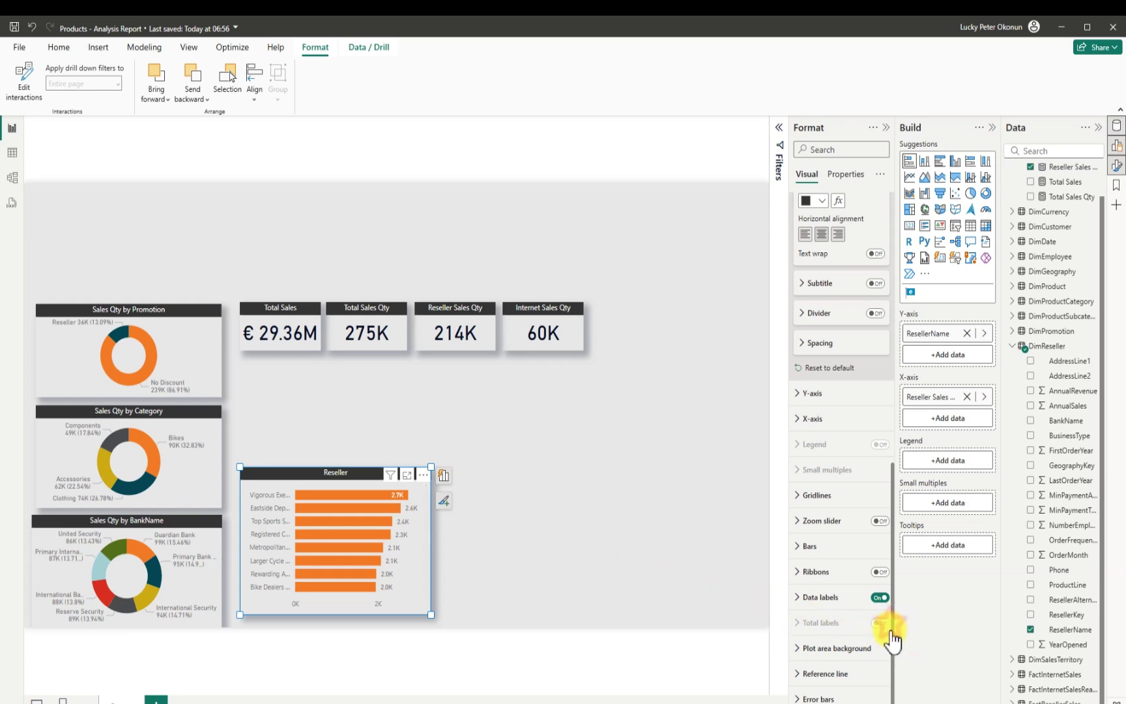
pyautogui.moveTo(891, 632); pyautogui.dragTo(889, 662)
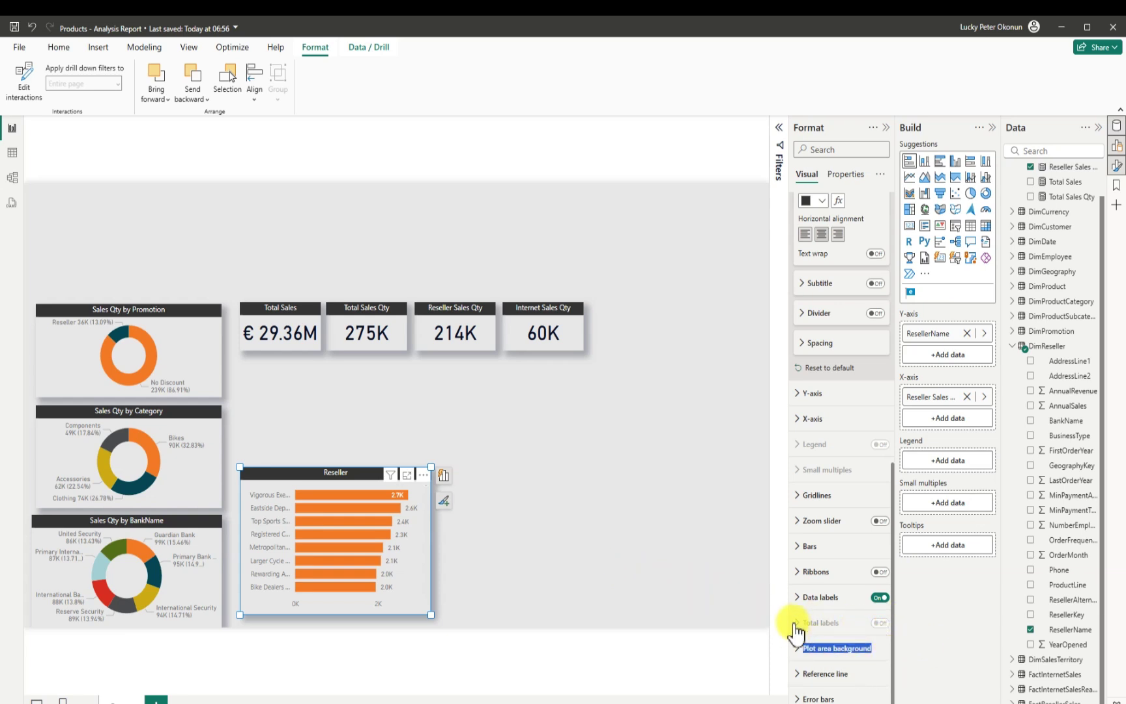
# Step: Set the display units of the Reseller chart's data label values to None
pyautogui.click(798, 601)
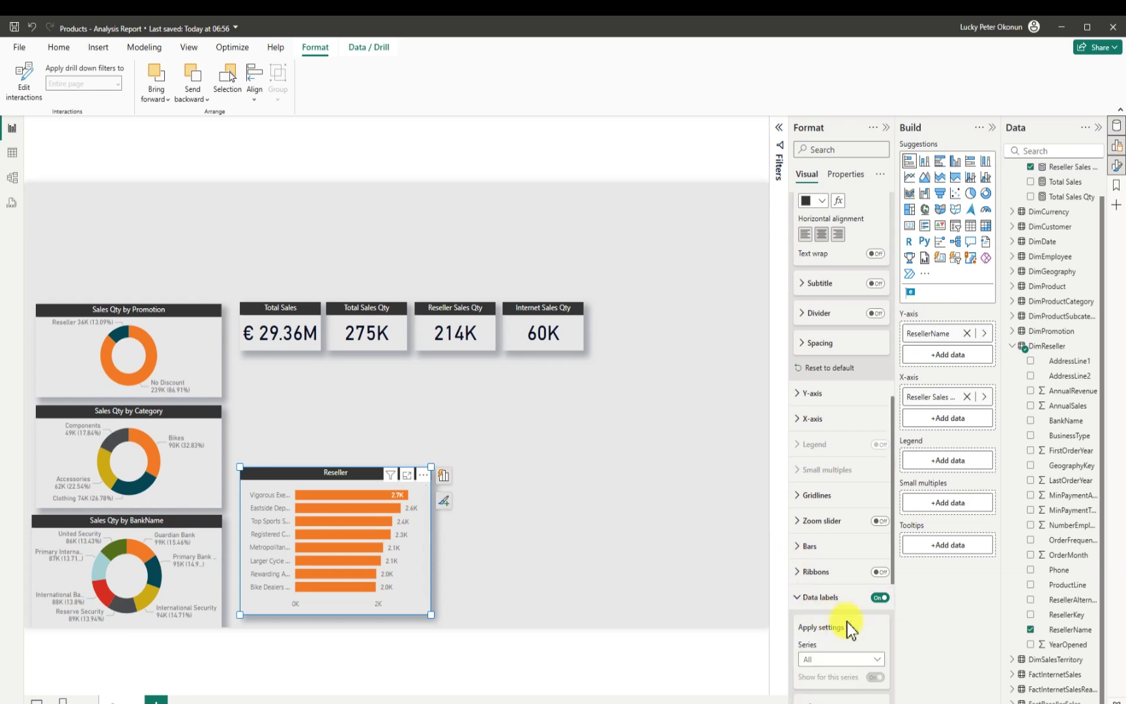
pyautogui.moveTo(894, 581); pyautogui.dragTo(896, 691)
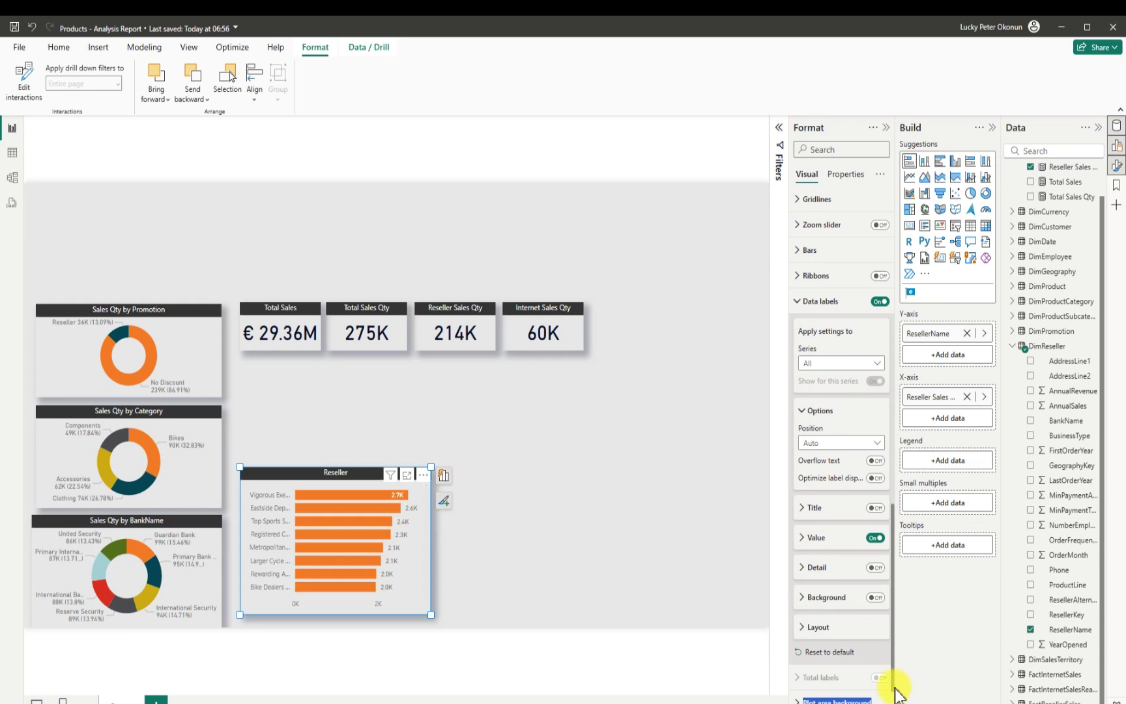
pyautogui.click(799, 538)
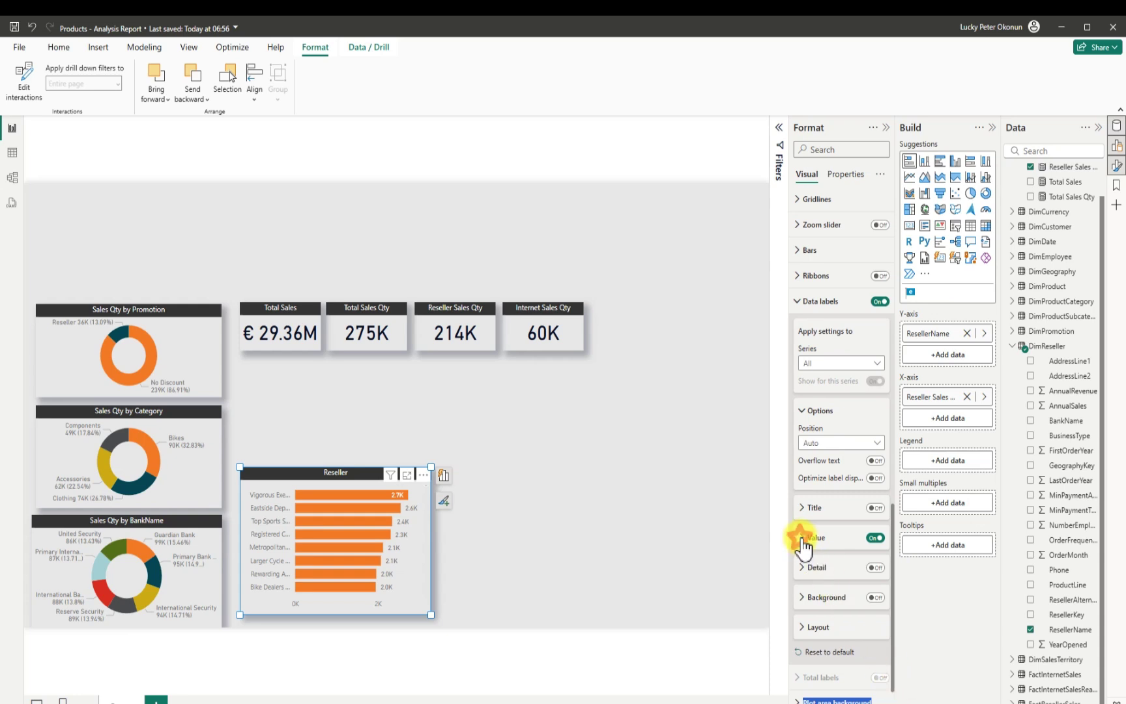
pyautogui.moveTo(892, 576); pyautogui.dragTo(898, 648)
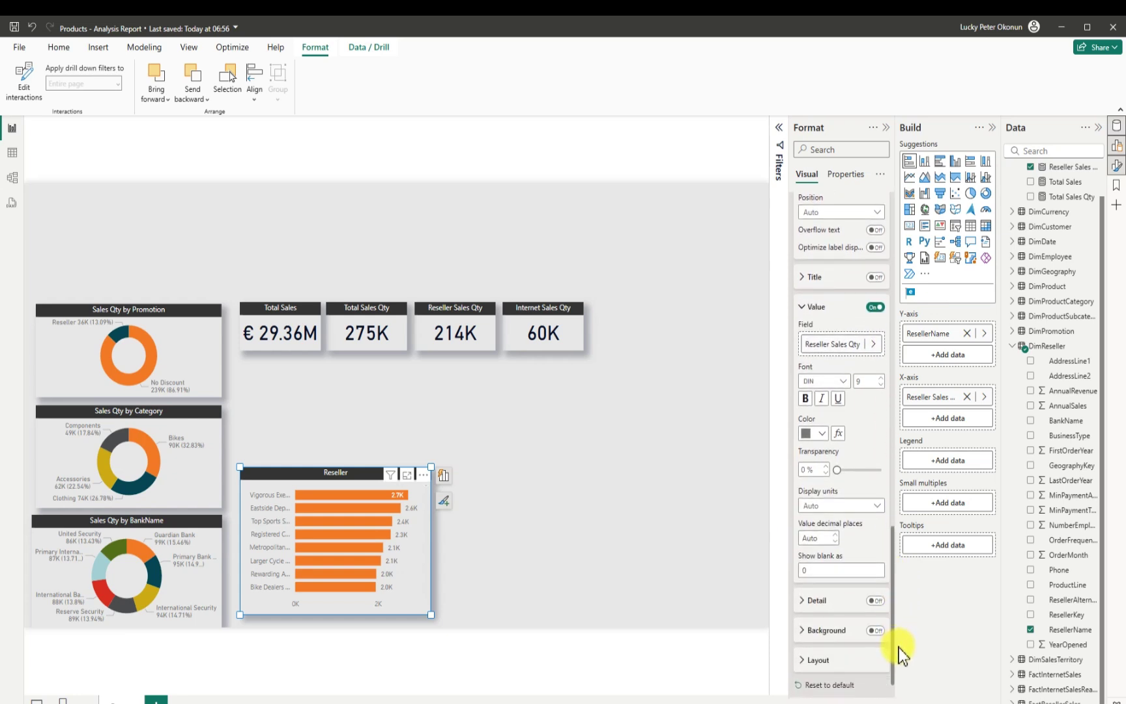
pyautogui.click(875, 500)
pyautogui.click(824, 529)
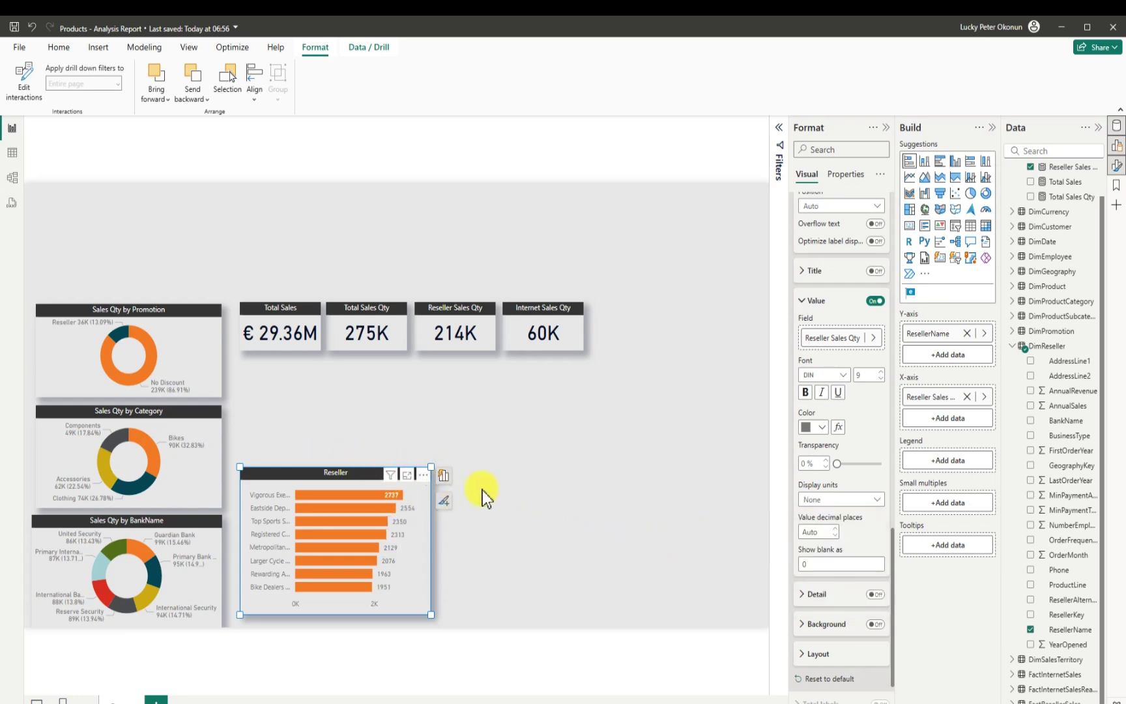
# Step: Set the Reseller chart's data label position to Outside end for all series
pyautogui.moveTo(892, 557); pyautogui.dragTo(893, 464)
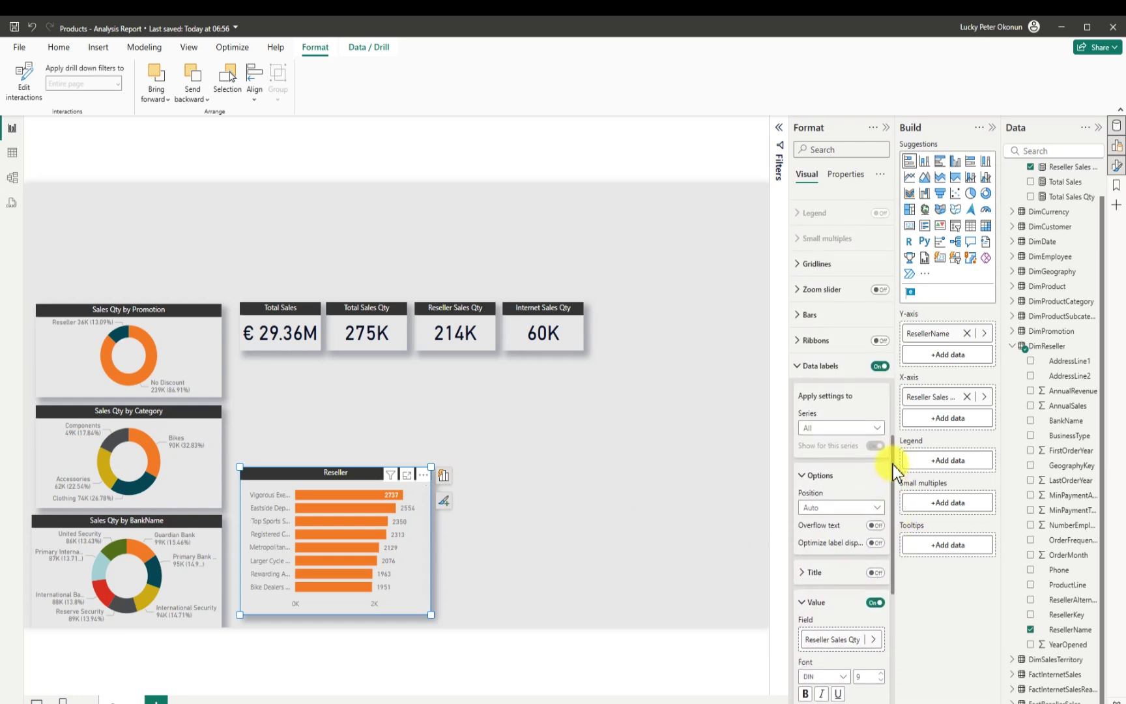
pyautogui.click(872, 427)
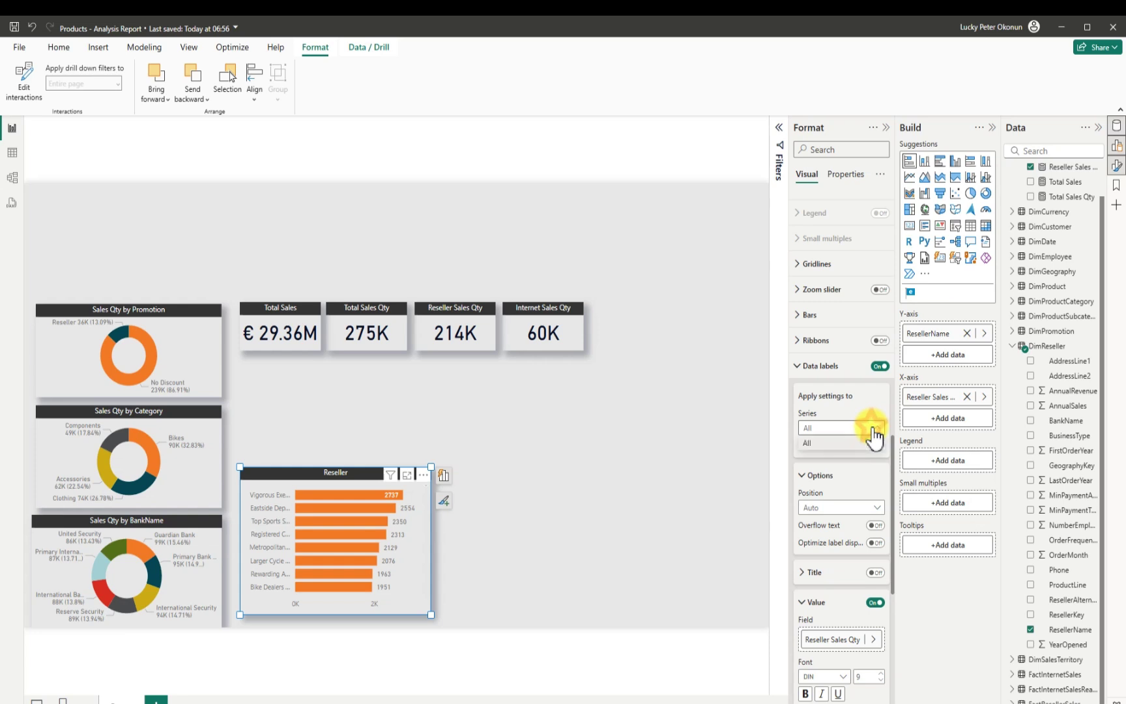
pyautogui.click(872, 443)
pyautogui.click(874, 507)
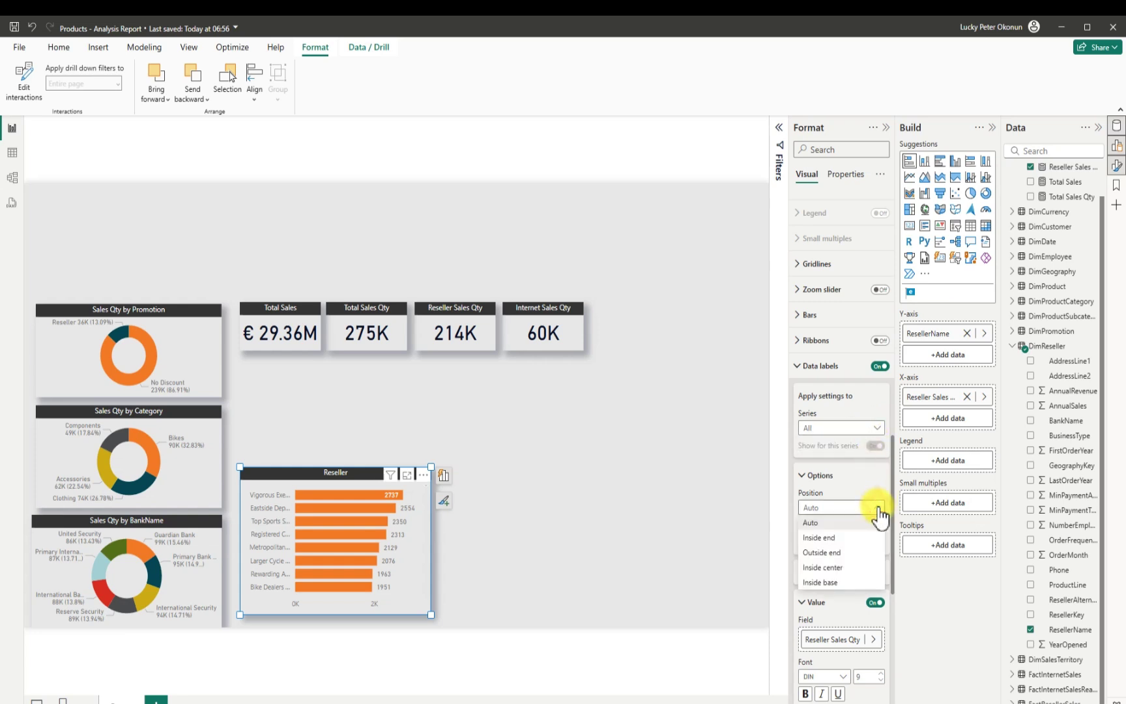
pyautogui.click(586, 522)
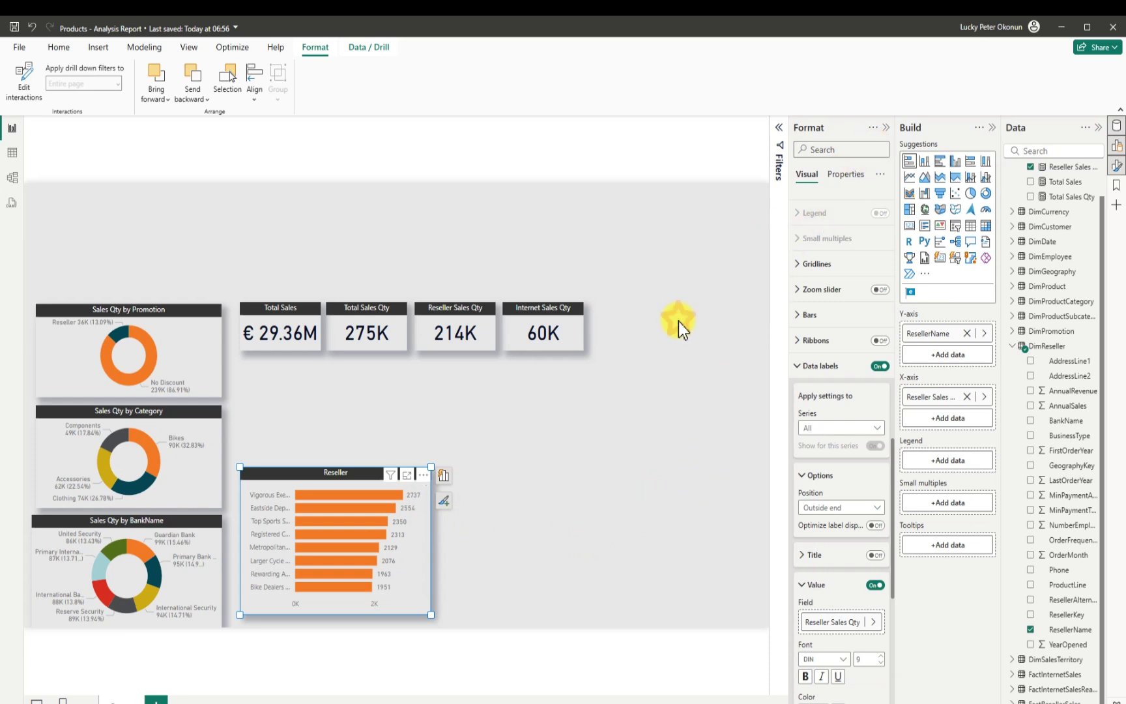
pyautogui.click(679, 322)
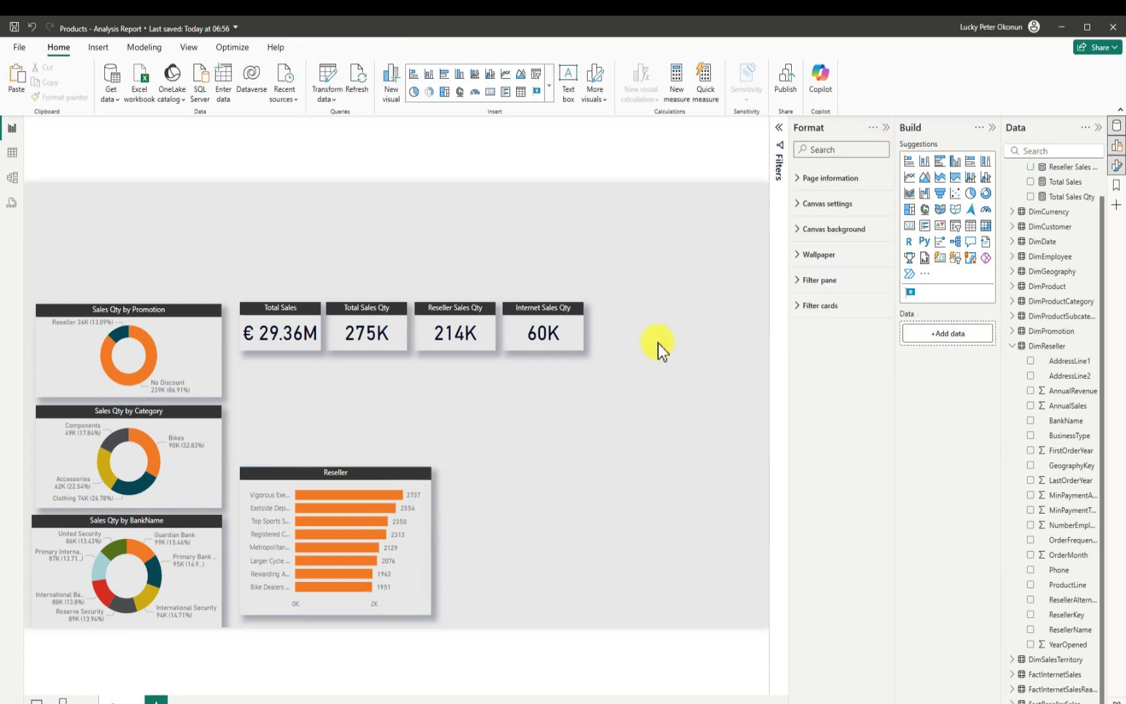
# Step: Duplicate the Reseller bar chart and place the copy directly to its right
pyautogui.click(297, 476)
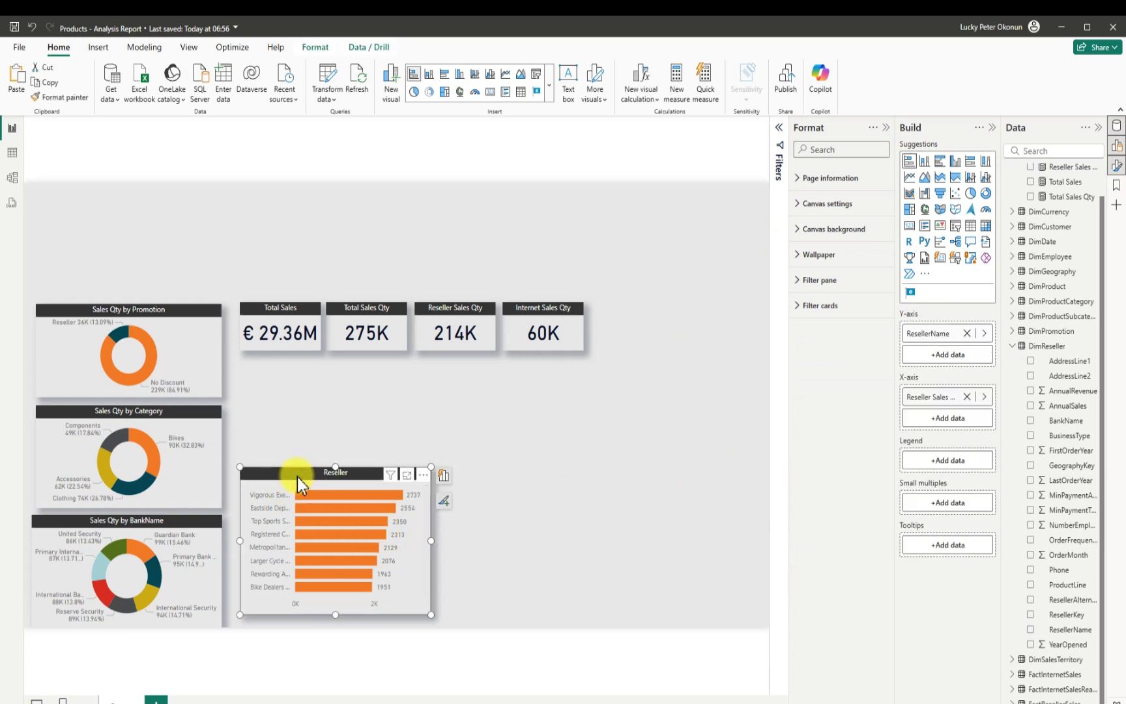
pyautogui.hotkey('ctrl', 'c')
pyautogui.hotkey('ctrl', 'v')
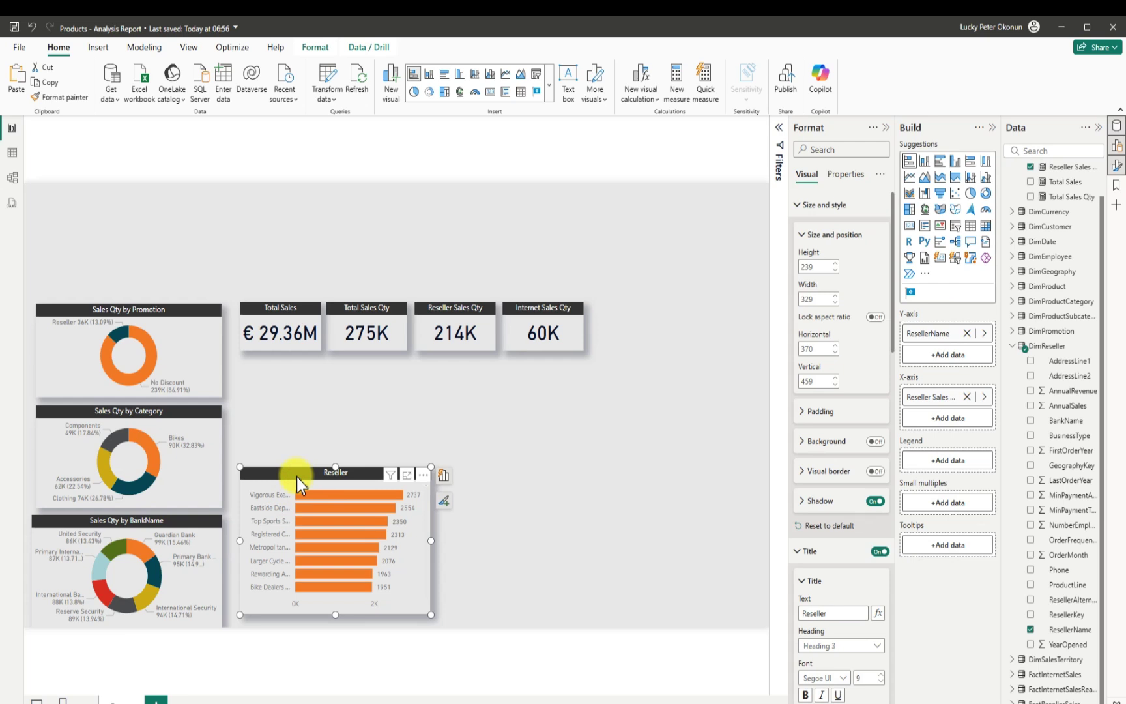
pyautogui.moveTo(296, 476); pyautogui.dragTo(493, 469)
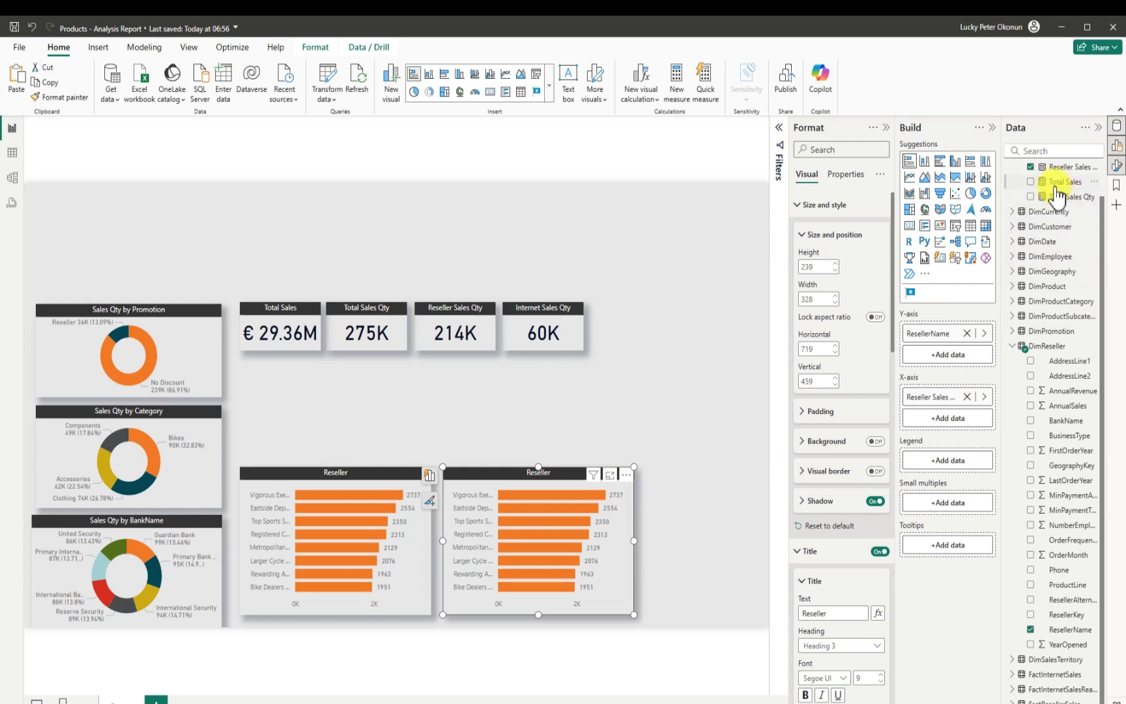
# Step: Replace the copied chart's fields with Total Sales Qty by EnglishProductSubcategoryName from DimProductSubcategory
pyautogui.click(1030, 167)
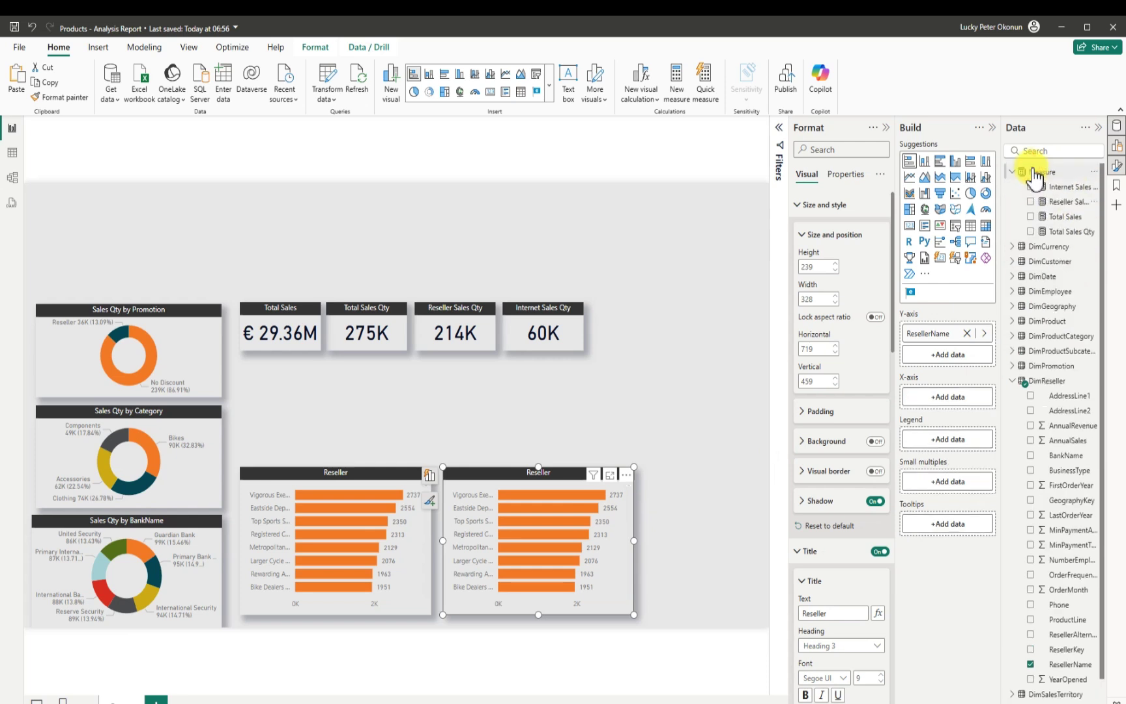
pyautogui.click(1031, 232)
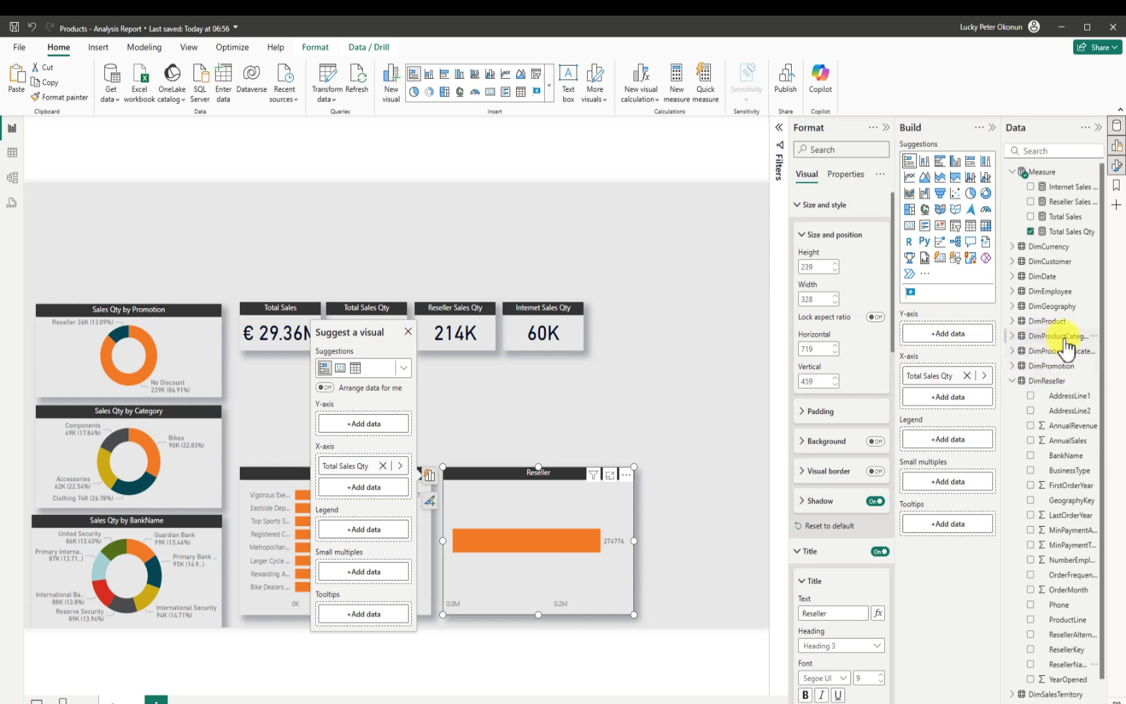
pyautogui.click(1013, 352)
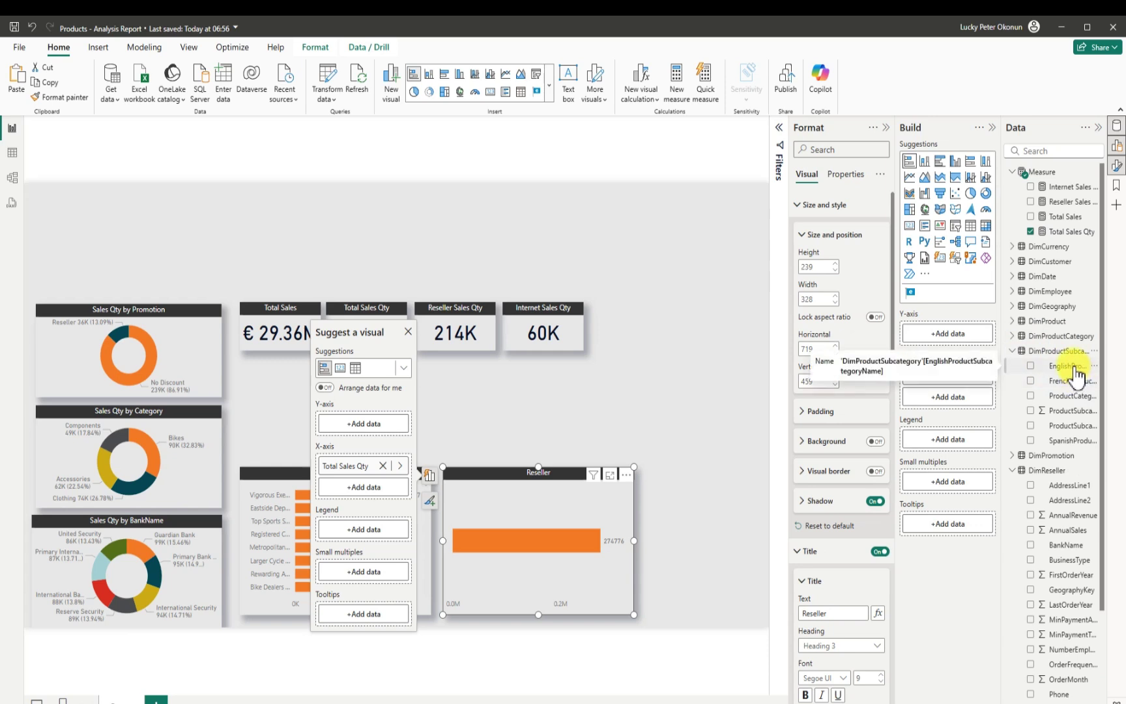
pyautogui.click(1031, 366)
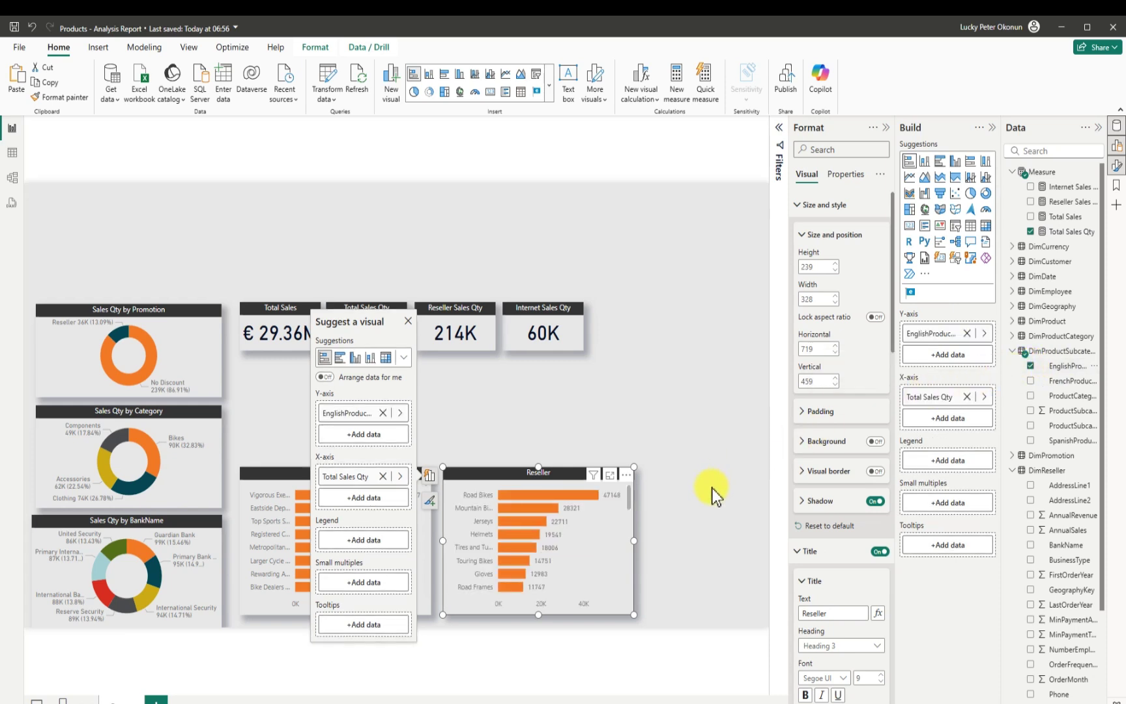
# Step: Increase the subcategory bar chart's height to about 250 and shift it up slightly
pyautogui.click(535, 622)
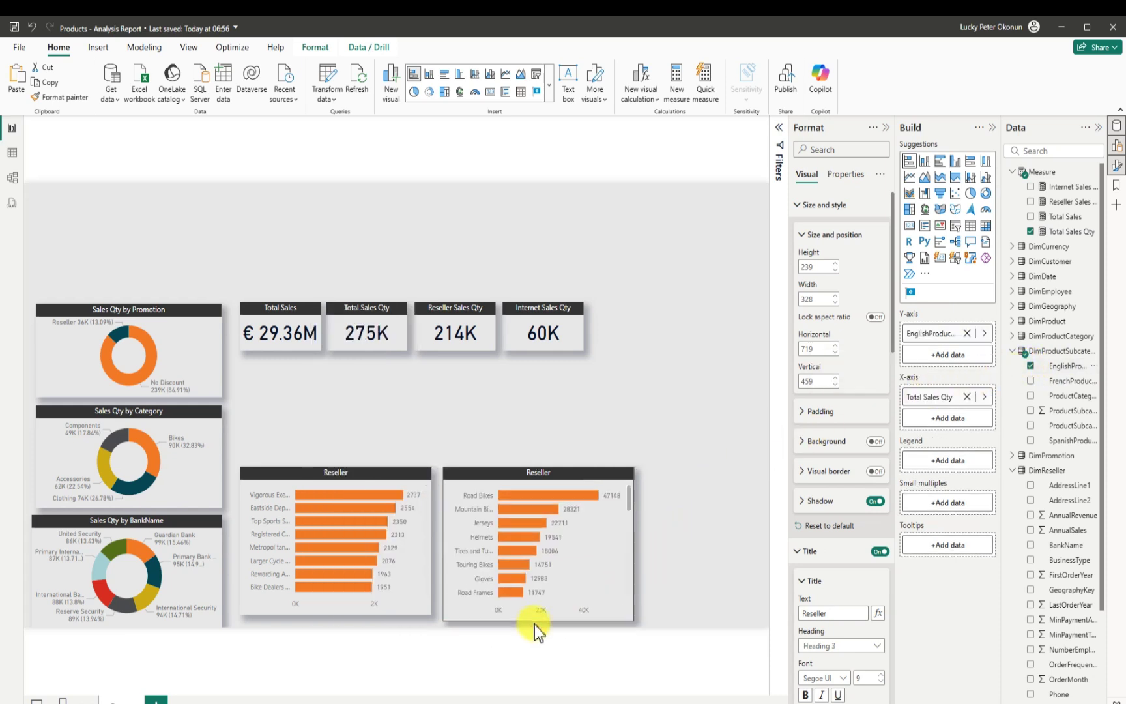
pyautogui.click(456, 470)
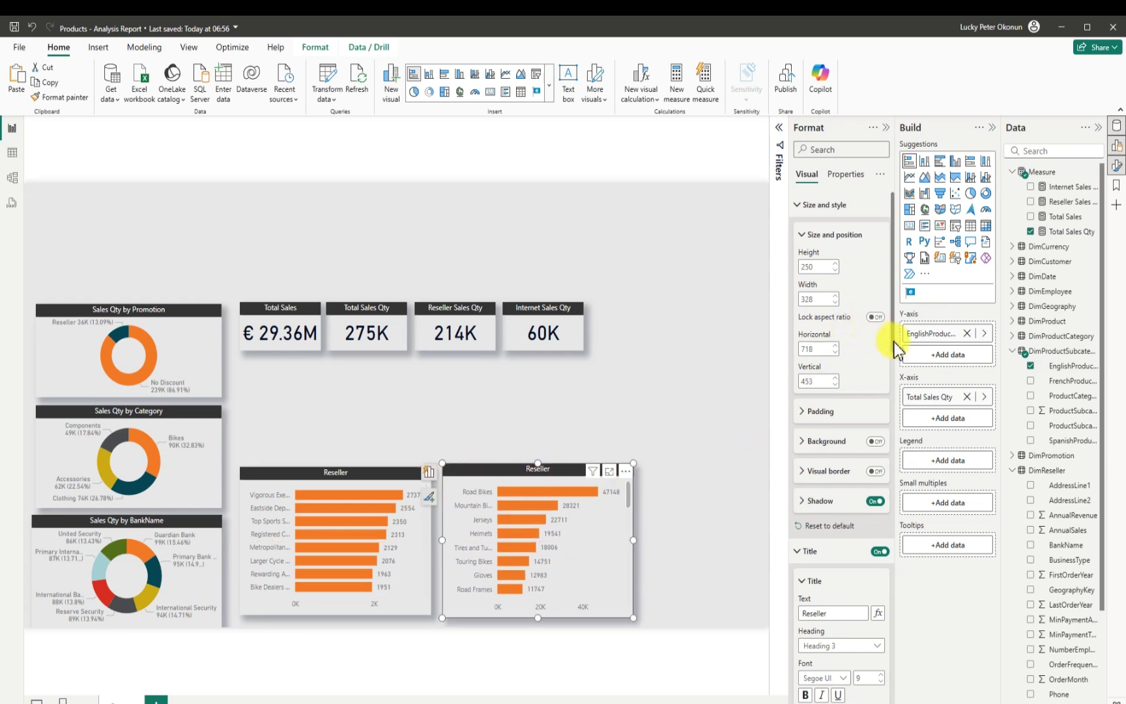
# Step: Change the subcategory bar chart's bars to a custom blue, about #2824F1, for all categories
pyautogui.moveTo(892, 339); pyautogui.dragTo(888, 584)
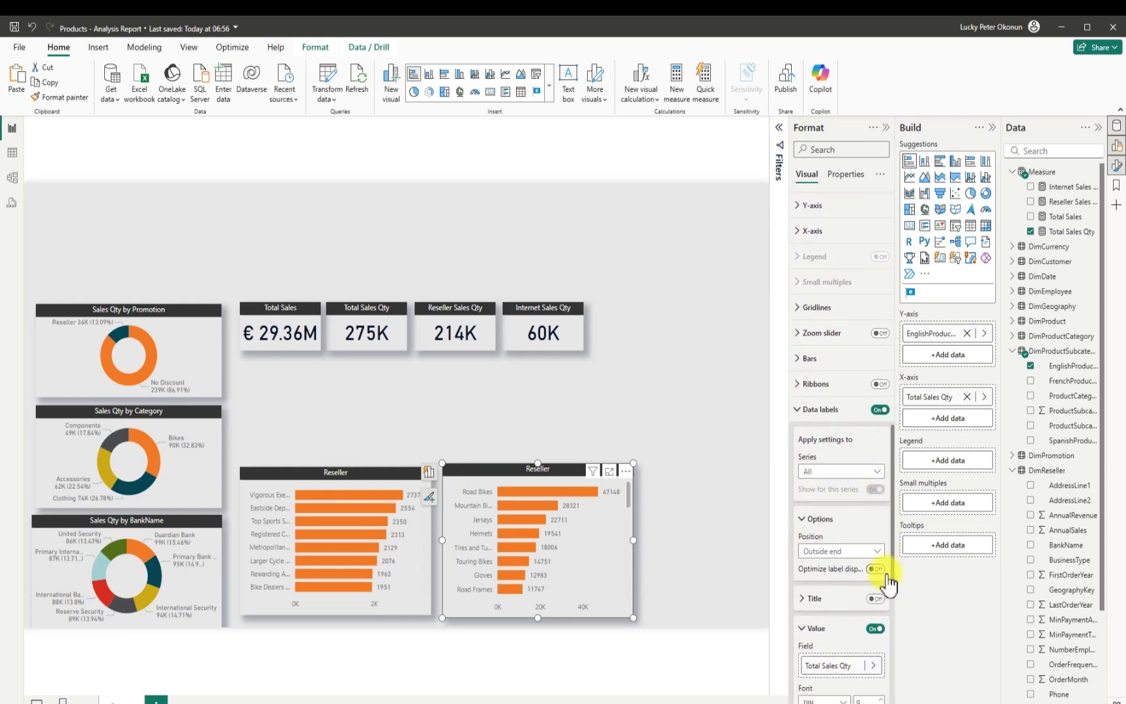
pyautogui.click(798, 358)
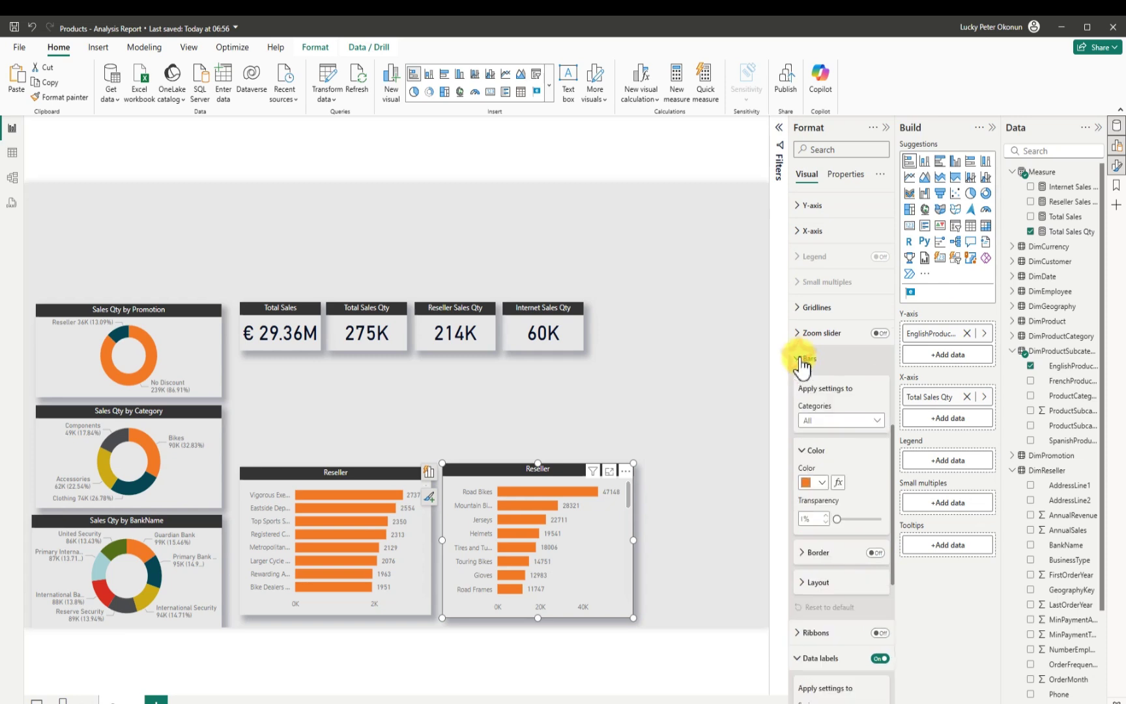
pyautogui.click(808, 482)
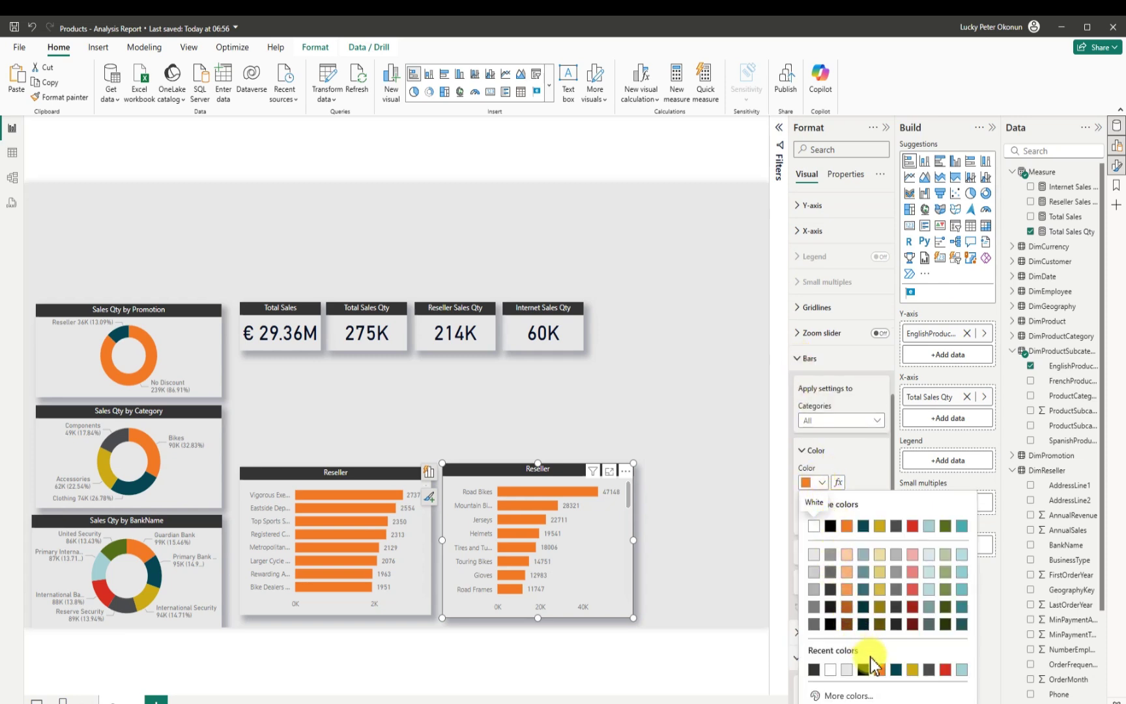
pyautogui.click(853, 694)
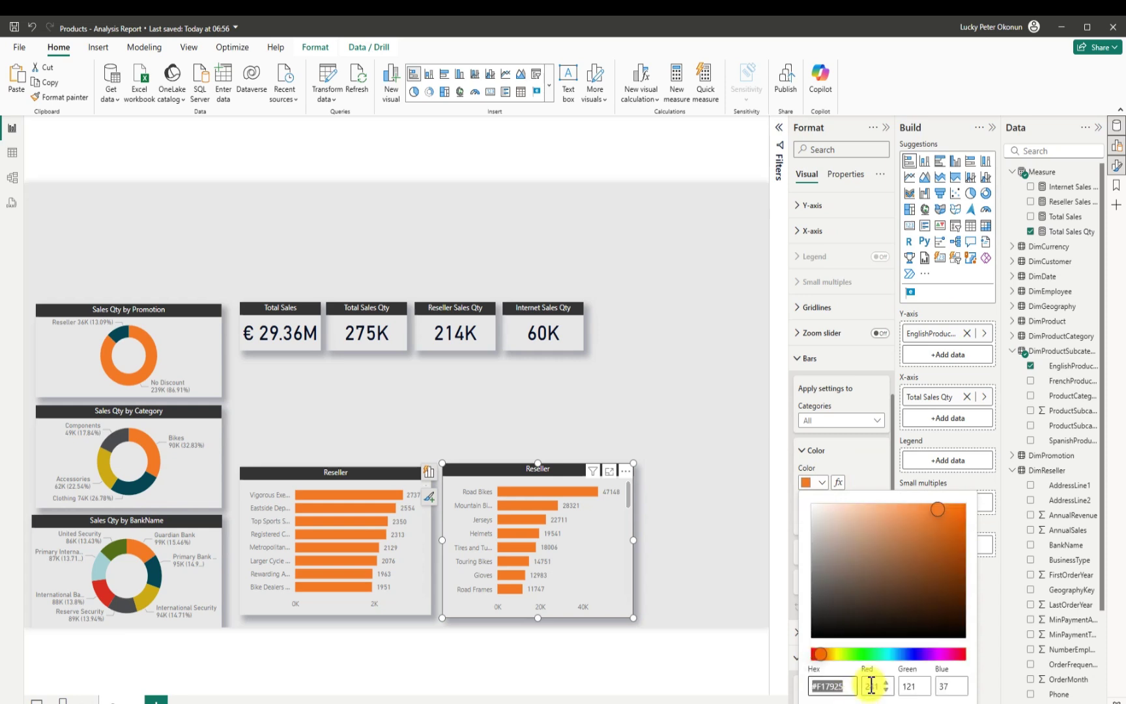
pyautogui.moveTo(826, 660); pyautogui.dragTo(914, 659)
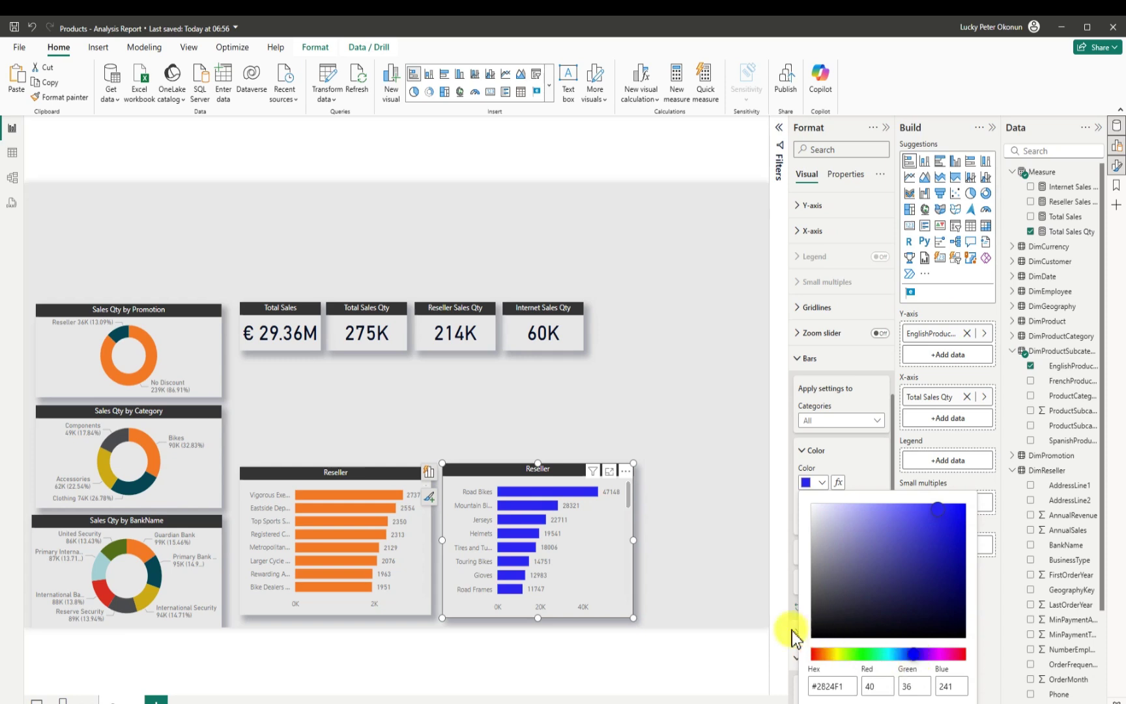
pyautogui.click(741, 584)
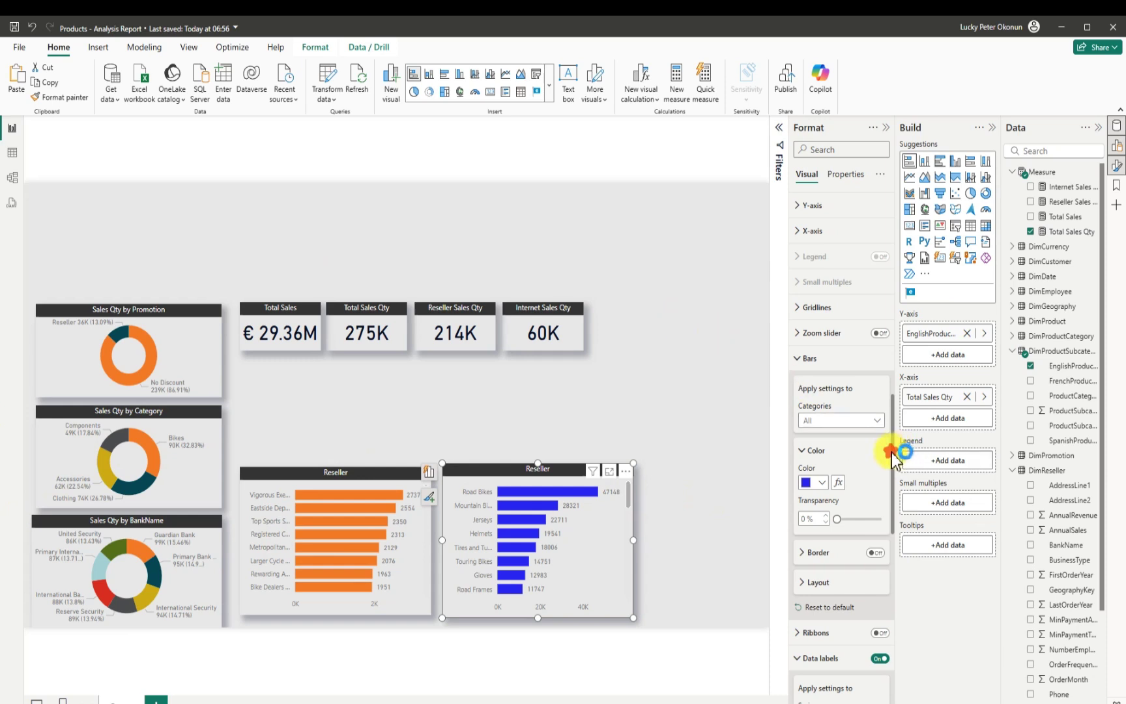
# Step: Change the subcategory bar chart's title to "Top 10 SubCategory"
pyautogui.moveTo(891, 451); pyautogui.dragTo(882, 298)
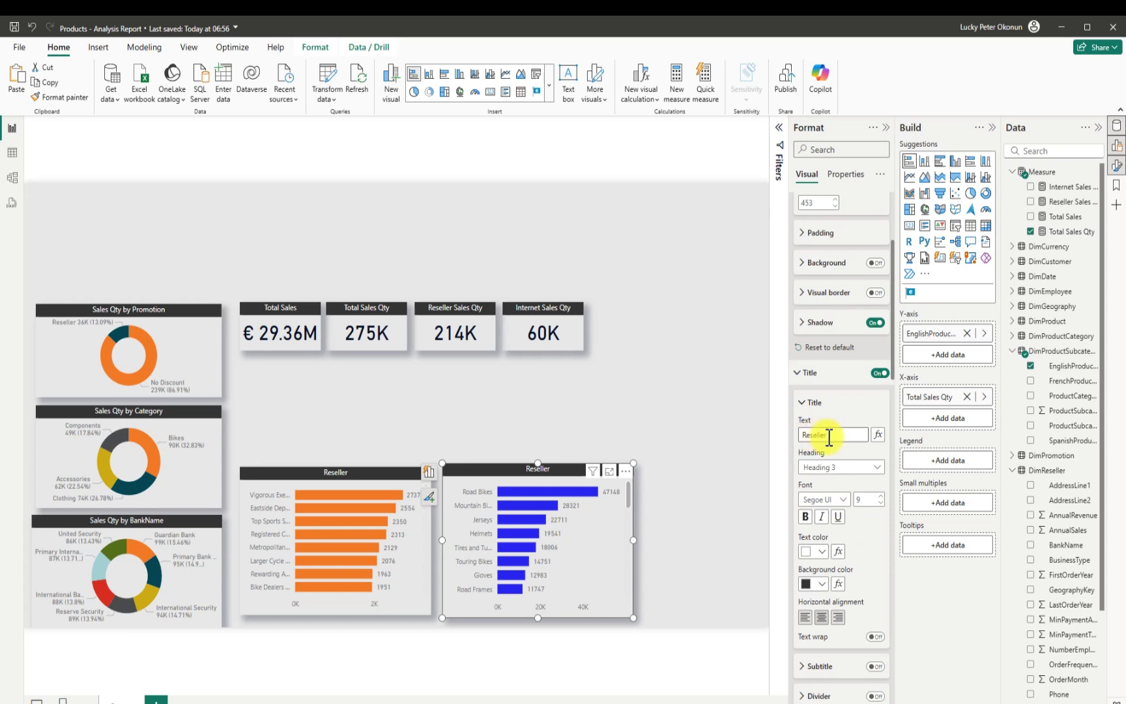
pyautogui.moveTo(830, 434); pyautogui.dragTo(783, 435)
pyautogui.press('BackSpace')
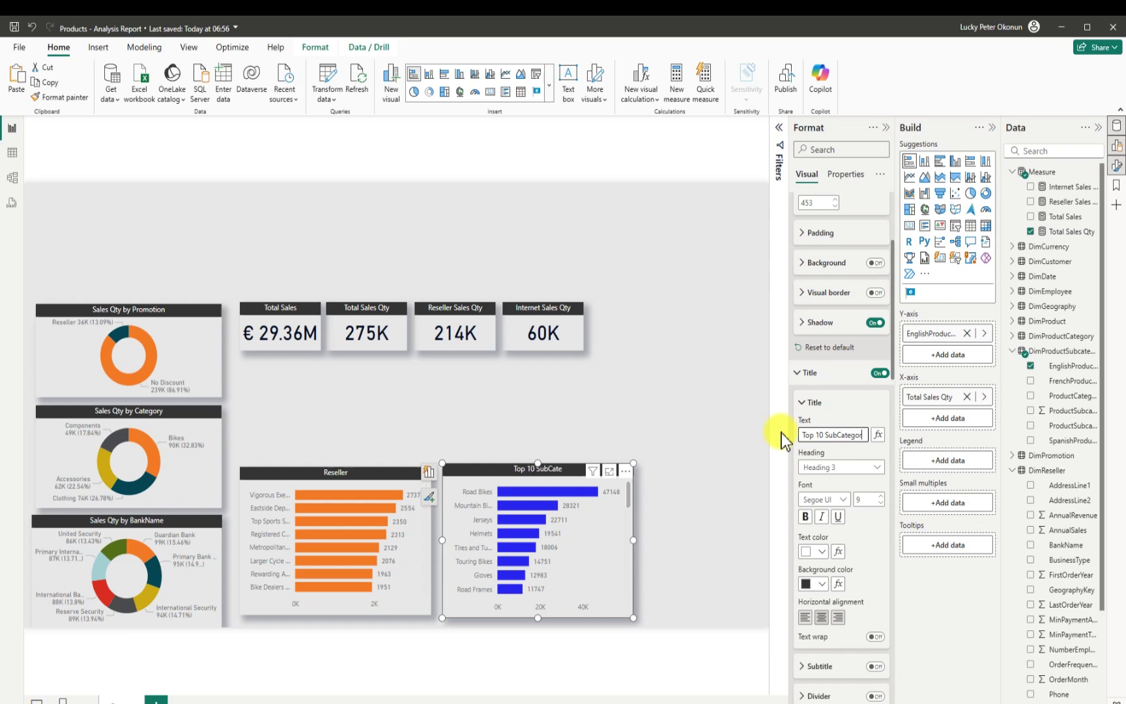
pyautogui.write('y')
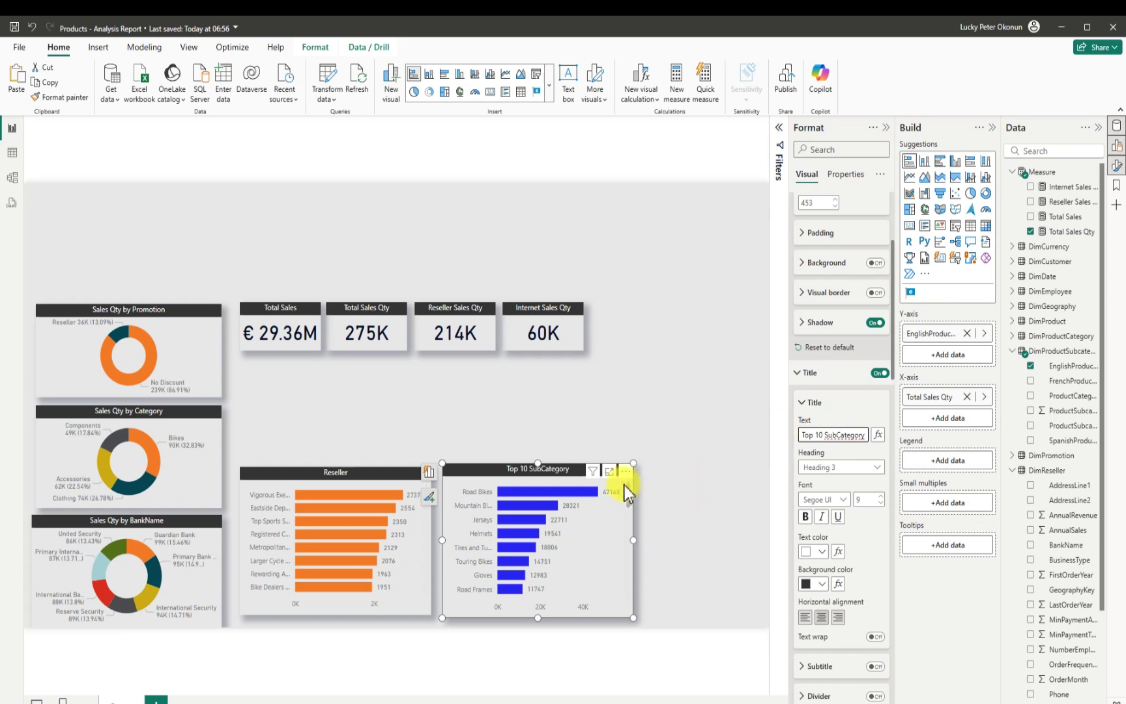
# Step: Apply a Top N filter on EnglishProductSubcategoryName that shows the top 10 items by Total Sales Qty
pyautogui.moveTo(628, 493); pyautogui.dragTo(628, 528)
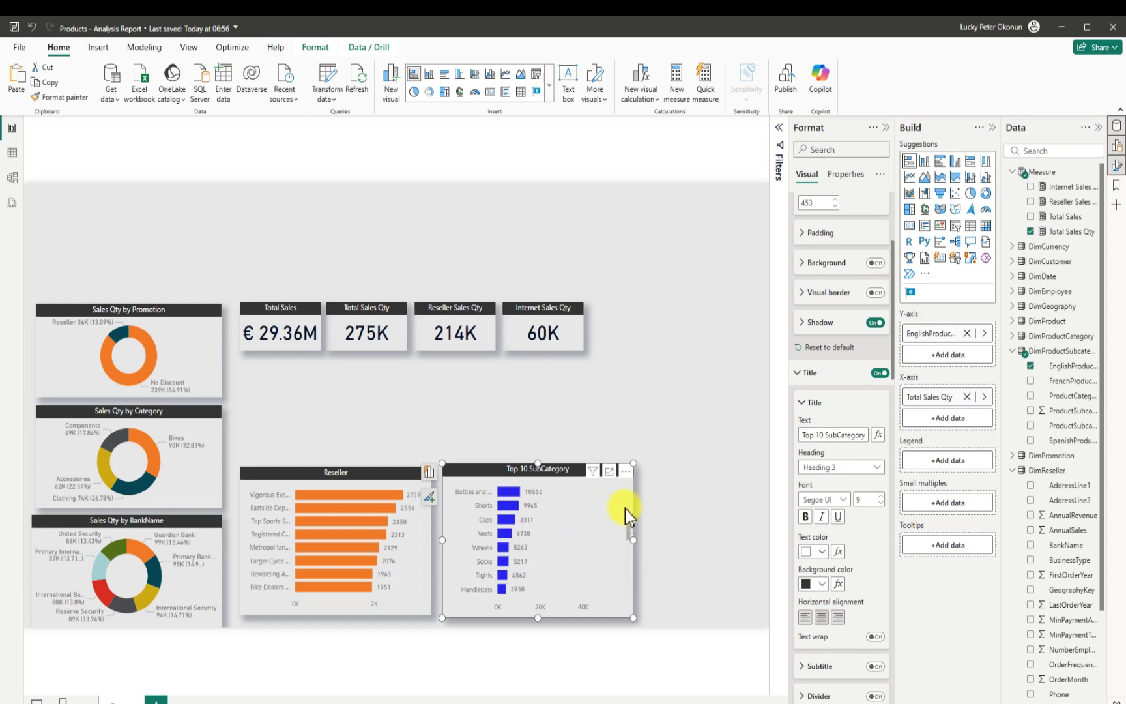
pyautogui.scroll(3, 626, 499)
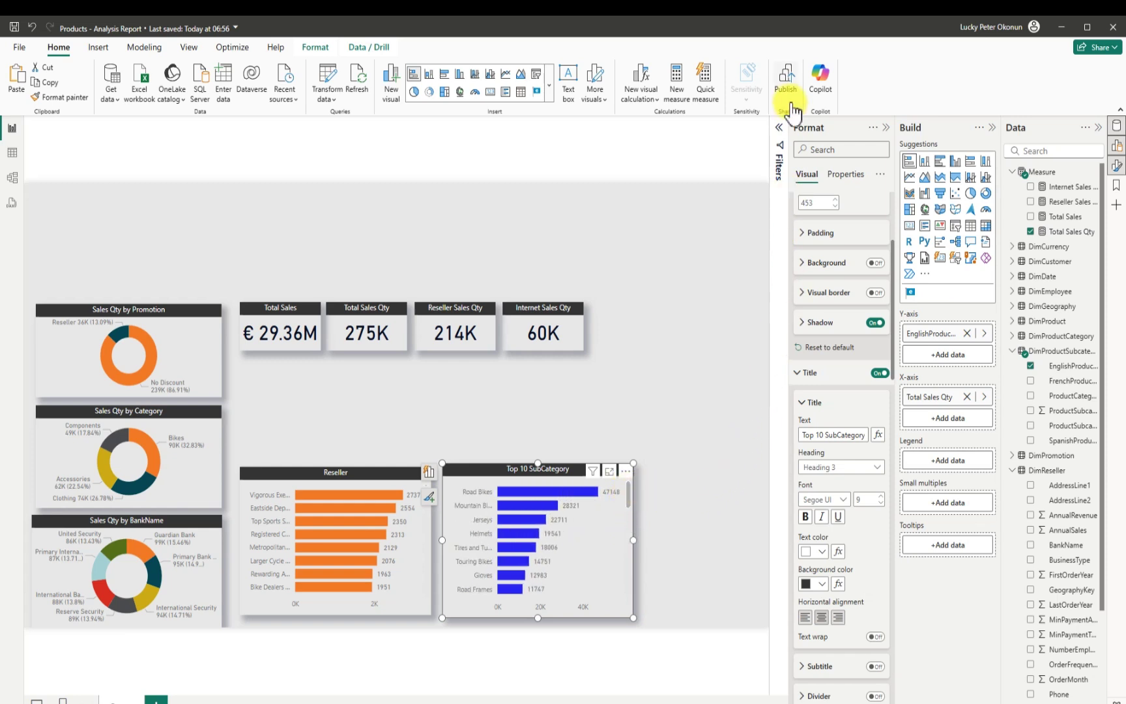
pyautogui.click(779, 128)
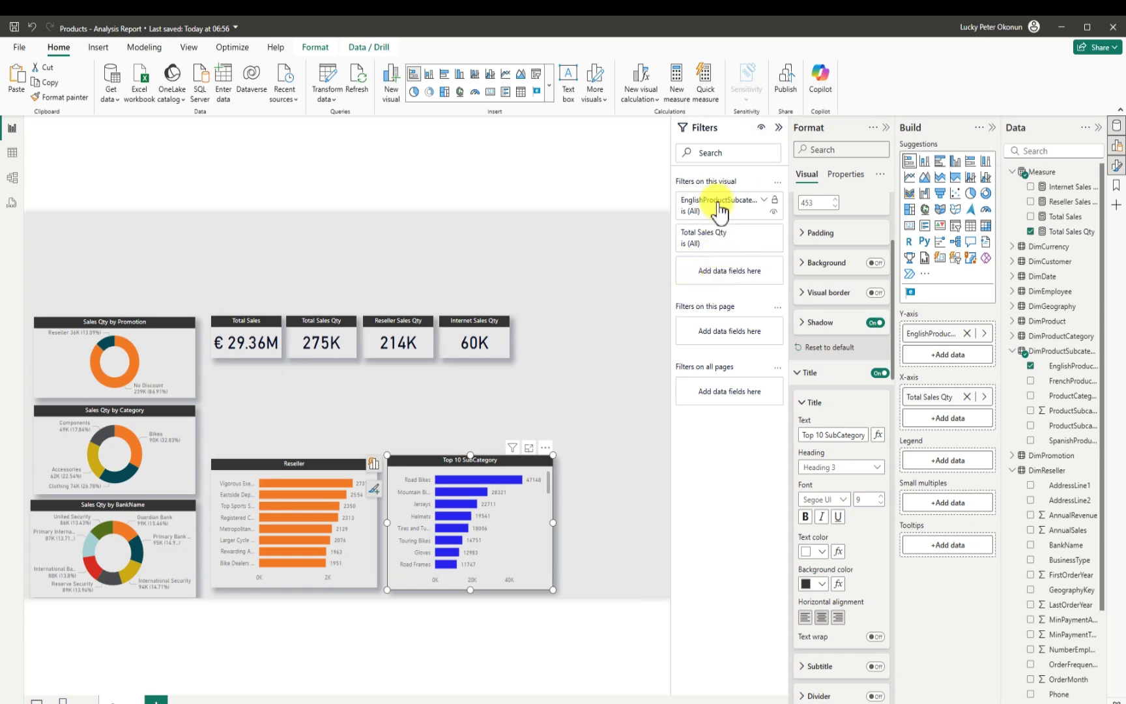
pyautogui.click(763, 200)
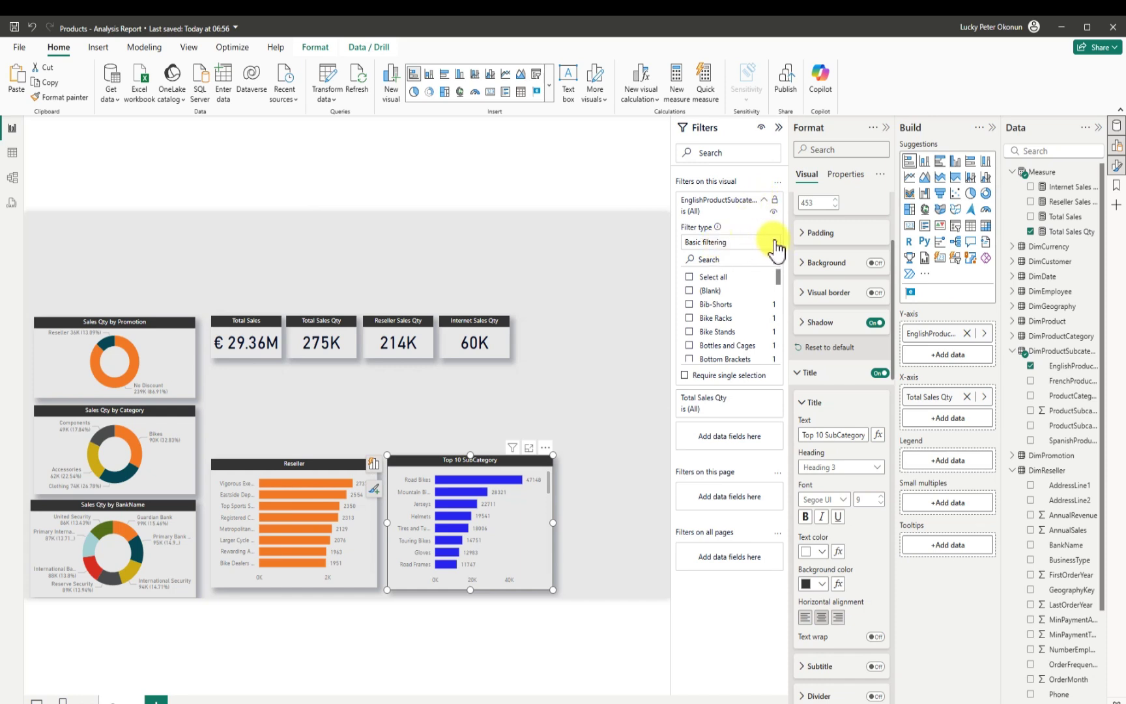
pyautogui.click(774, 243)
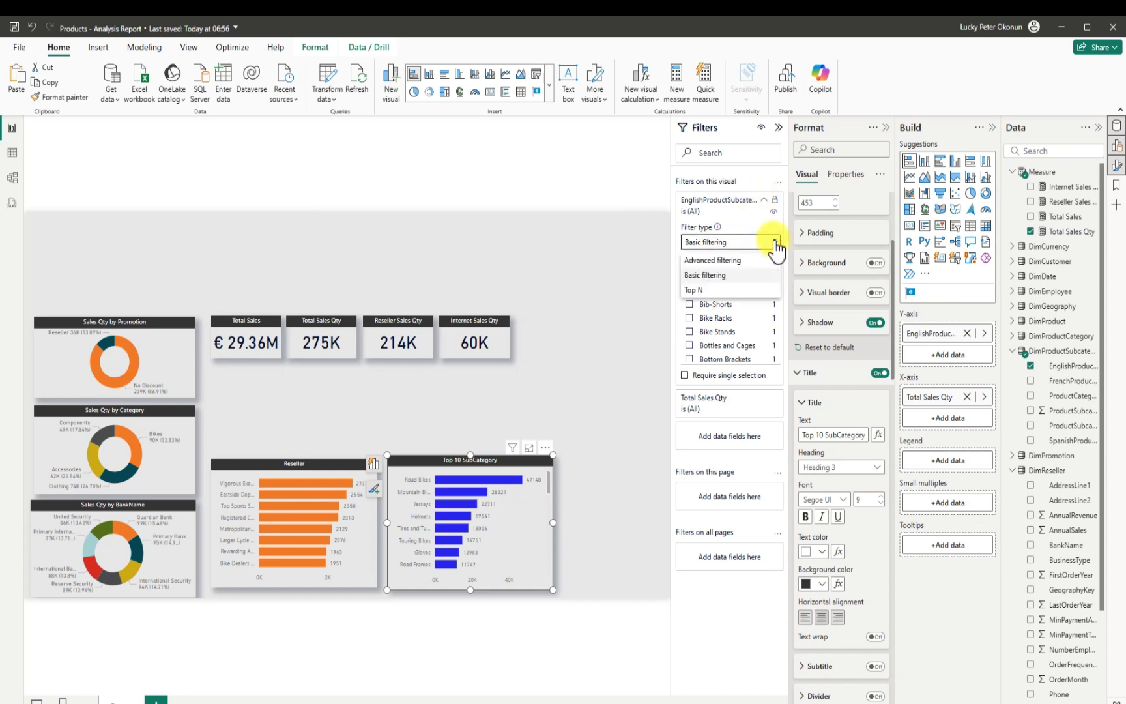
pyautogui.click(696, 291)
pyautogui.click(743, 276)
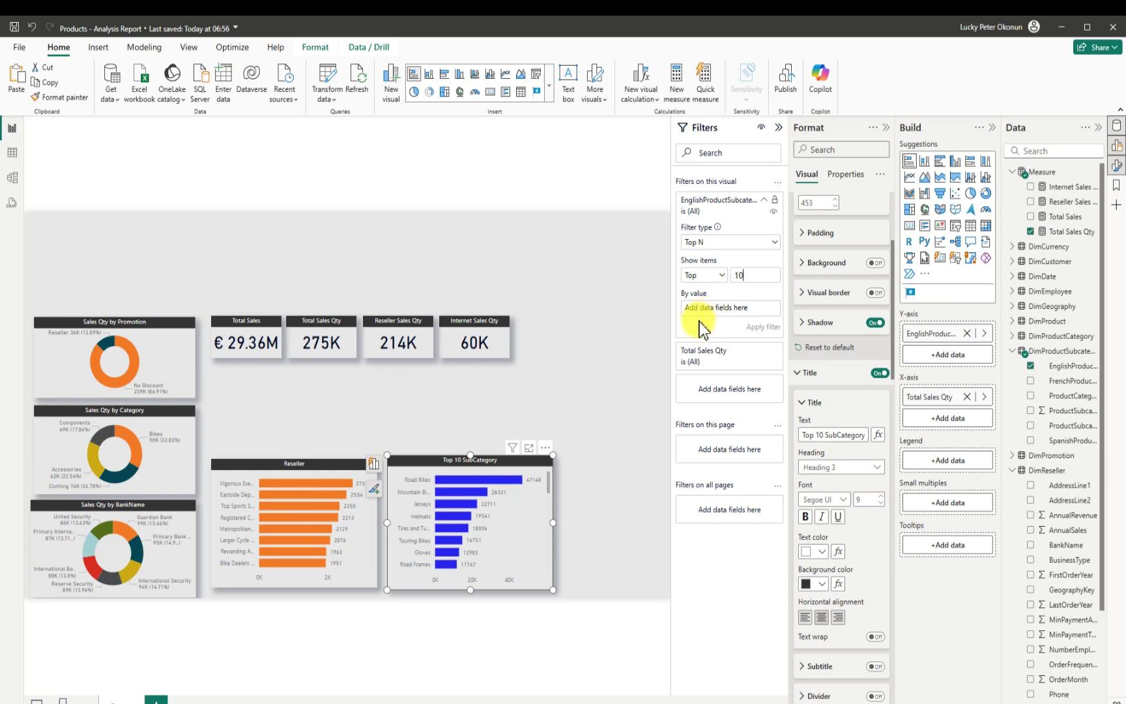
pyautogui.moveTo(1064, 233); pyautogui.dragTo(740, 310)
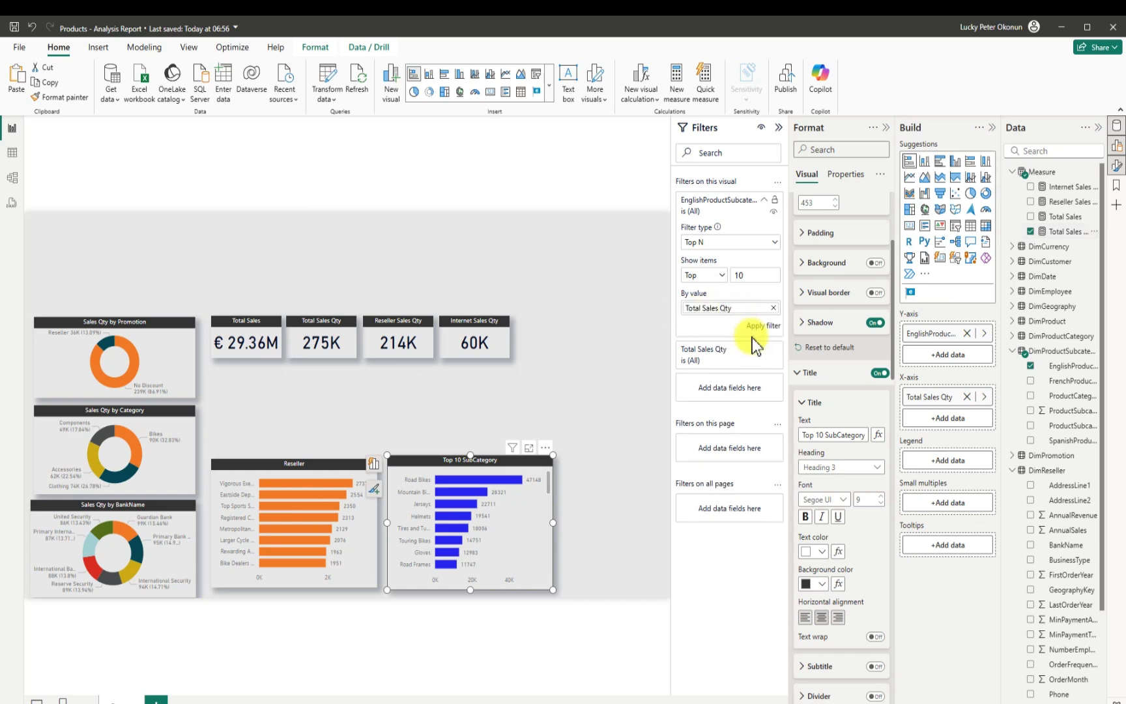
pyautogui.click(764, 327)
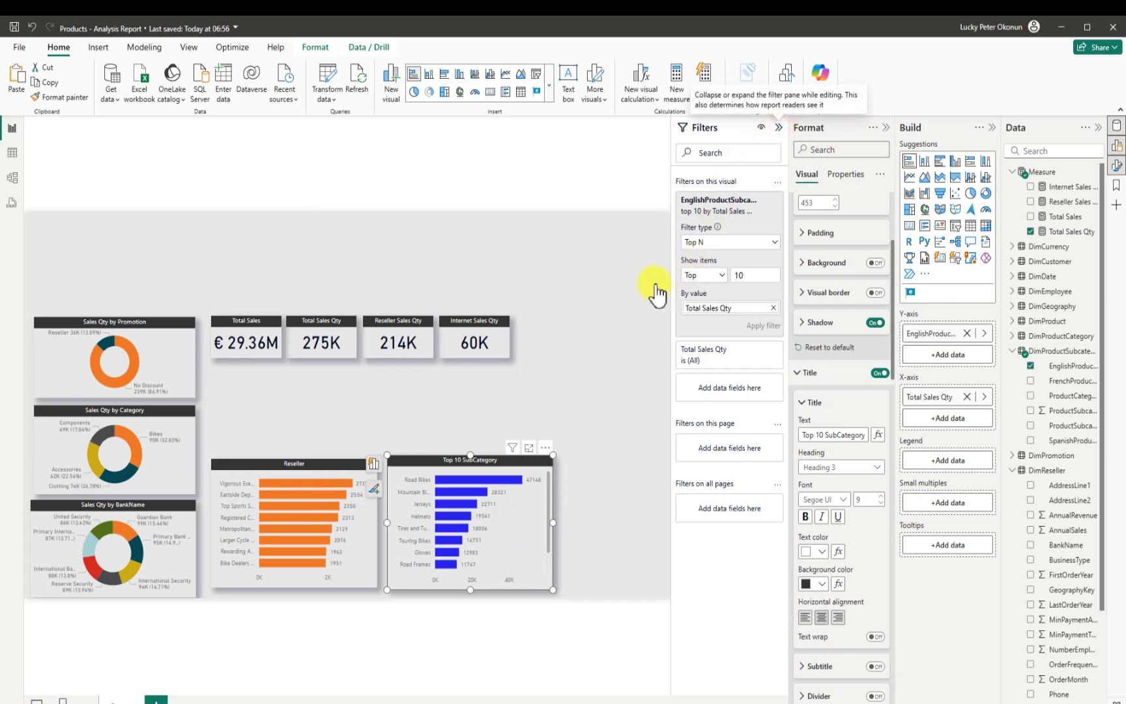
pyautogui.click(780, 127)
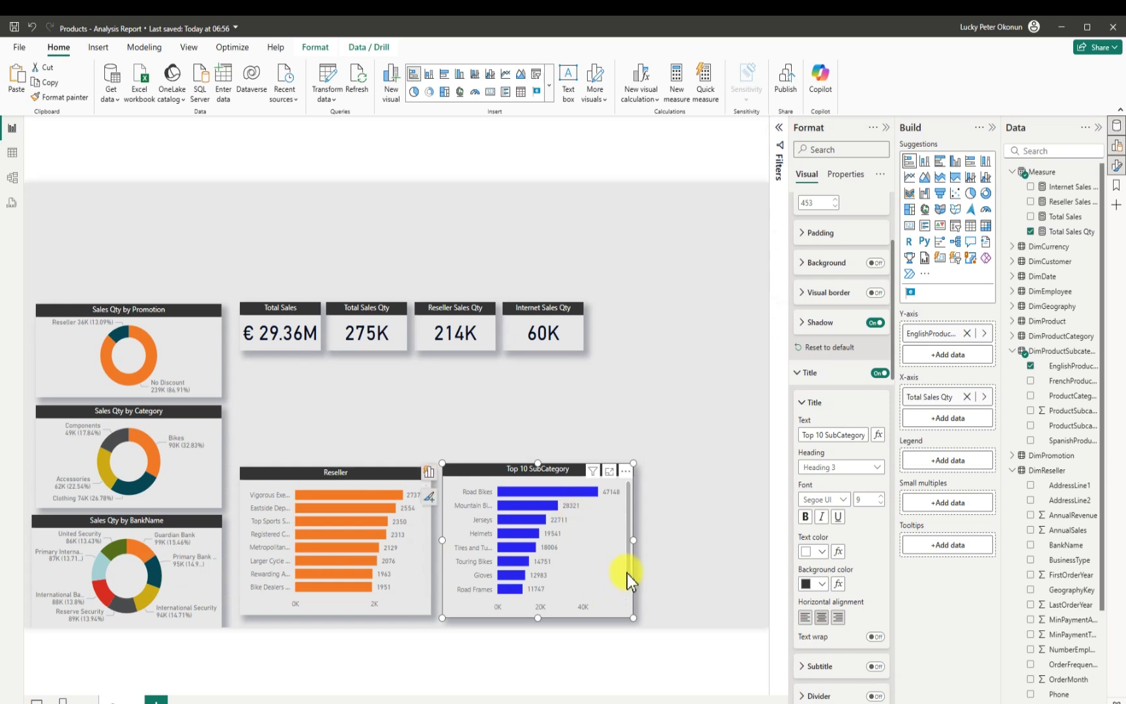
pyautogui.moveTo(627, 574); pyautogui.dragTo(631, 609)
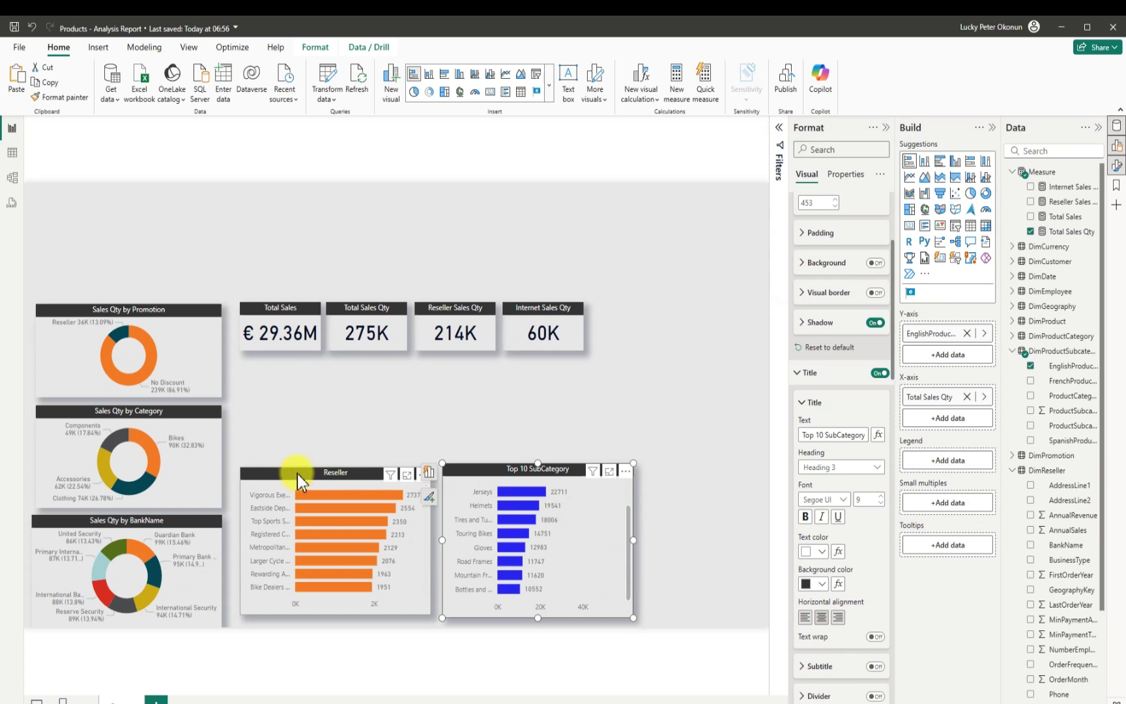
# Step: Move the Reseller chart up to a vertical position of about 398, make it taller, and raise the Top 10 SubCategory chart level with it
pyautogui.moveTo(300, 477); pyautogui.dragTo(300, 439)
pyautogui.moveTo(336, 576); pyautogui.dragTo(326, 604)
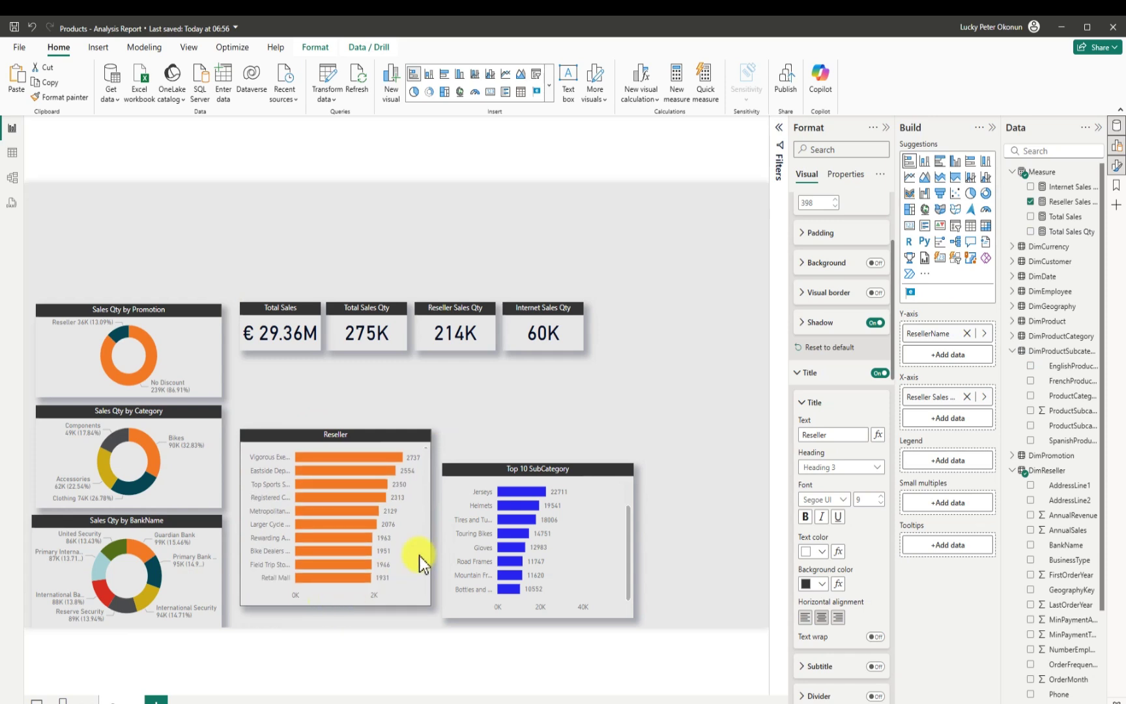
pyautogui.moveTo(471, 468); pyautogui.dragTo(464, 436)
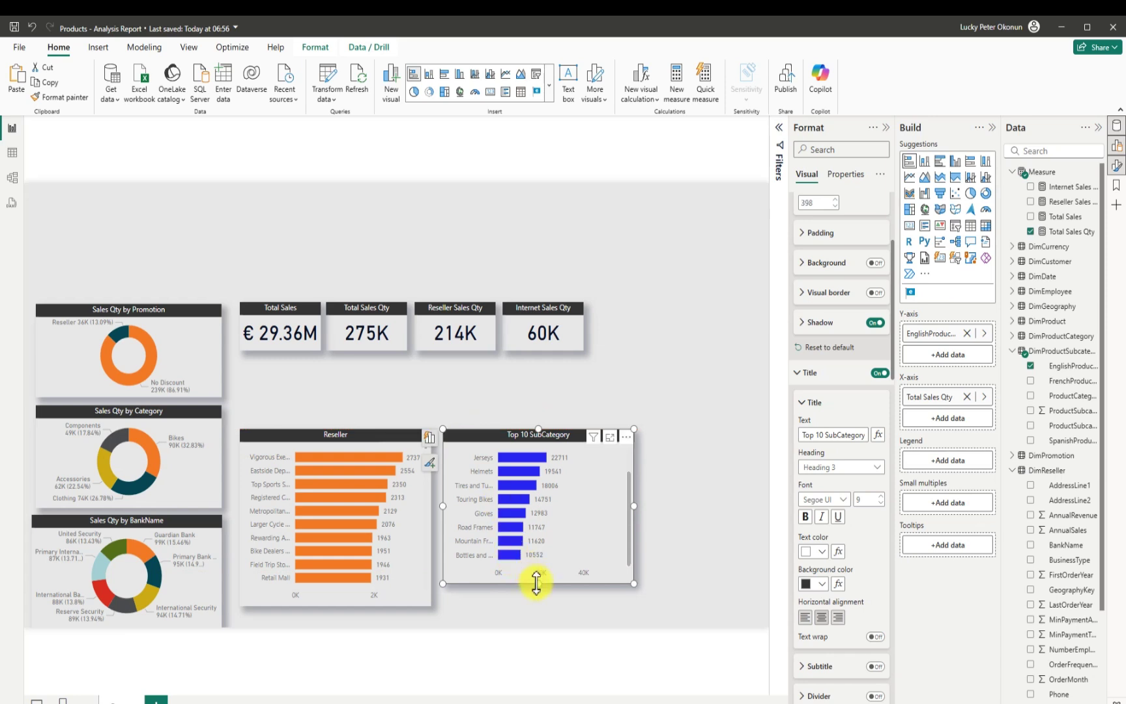
# Step: Stretch the Top 10 SubCategory chart down to the Reseller chart's lower edge, and place a duplicate of it beside the original
pyautogui.moveTo(539, 594); pyautogui.dragTo(532, 611)
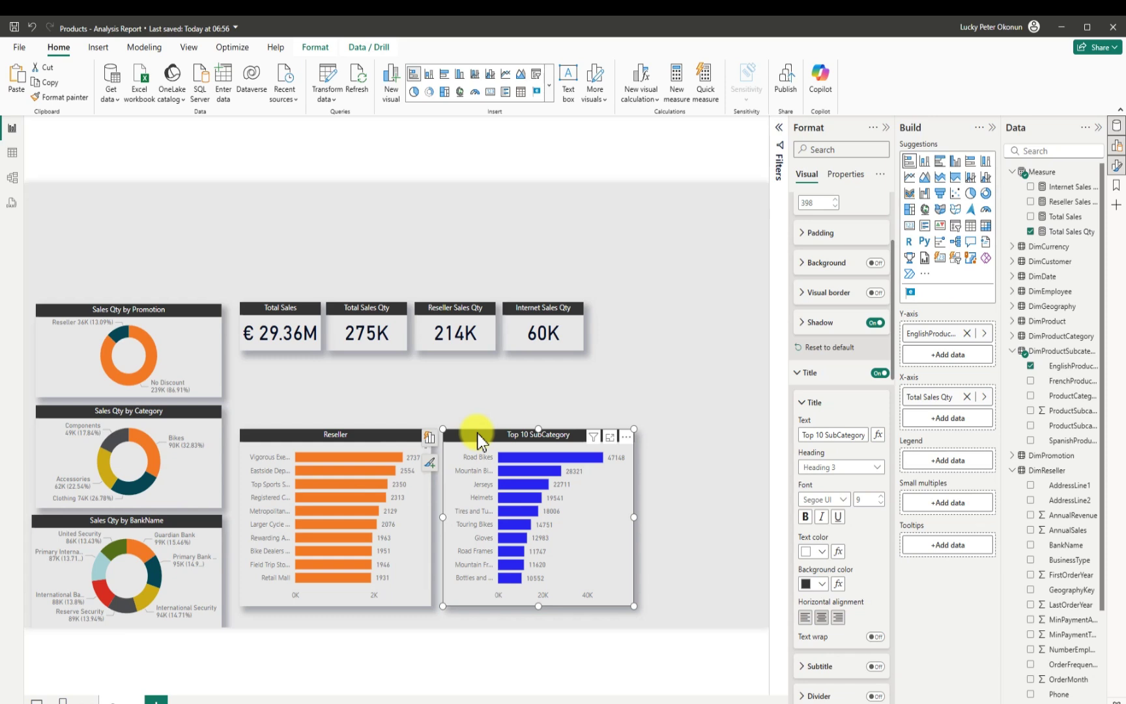
pyautogui.moveTo(477, 433); pyautogui.dragTo(676, 490)
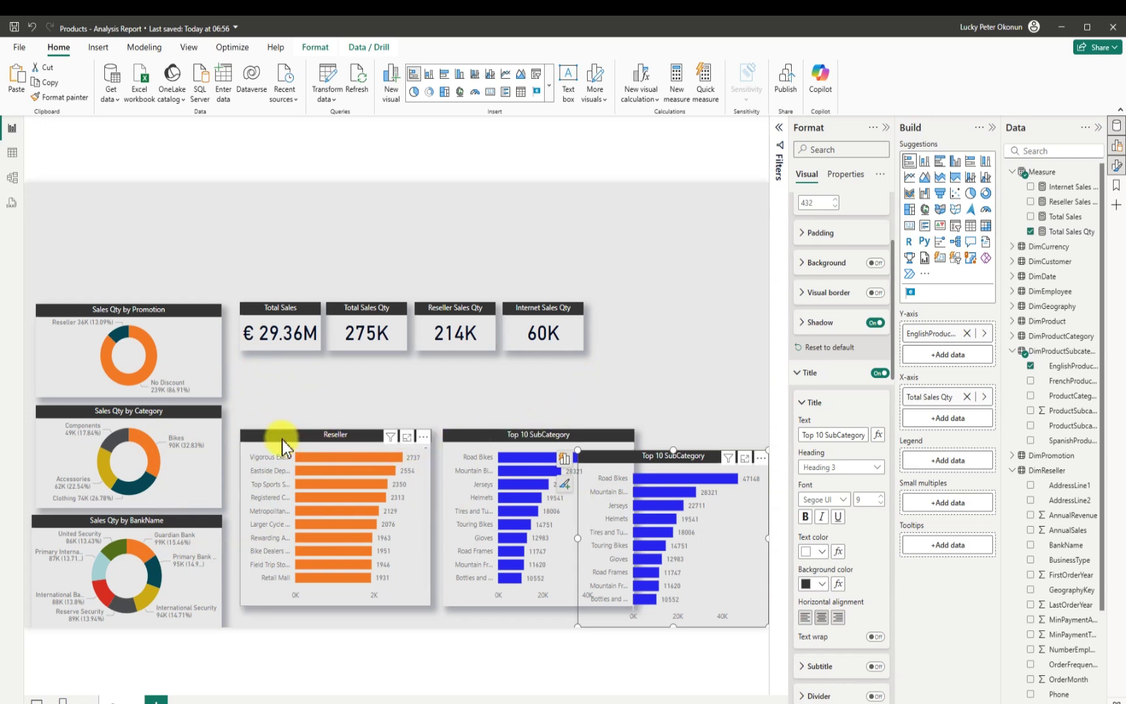
# Step: Reposition the Reseller chart and both Top 10 SubCategory charts so the two subcategory charts sit apart without overlapping
pyautogui.moveTo(235, 444); pyautogui.dragTo(199, 438)
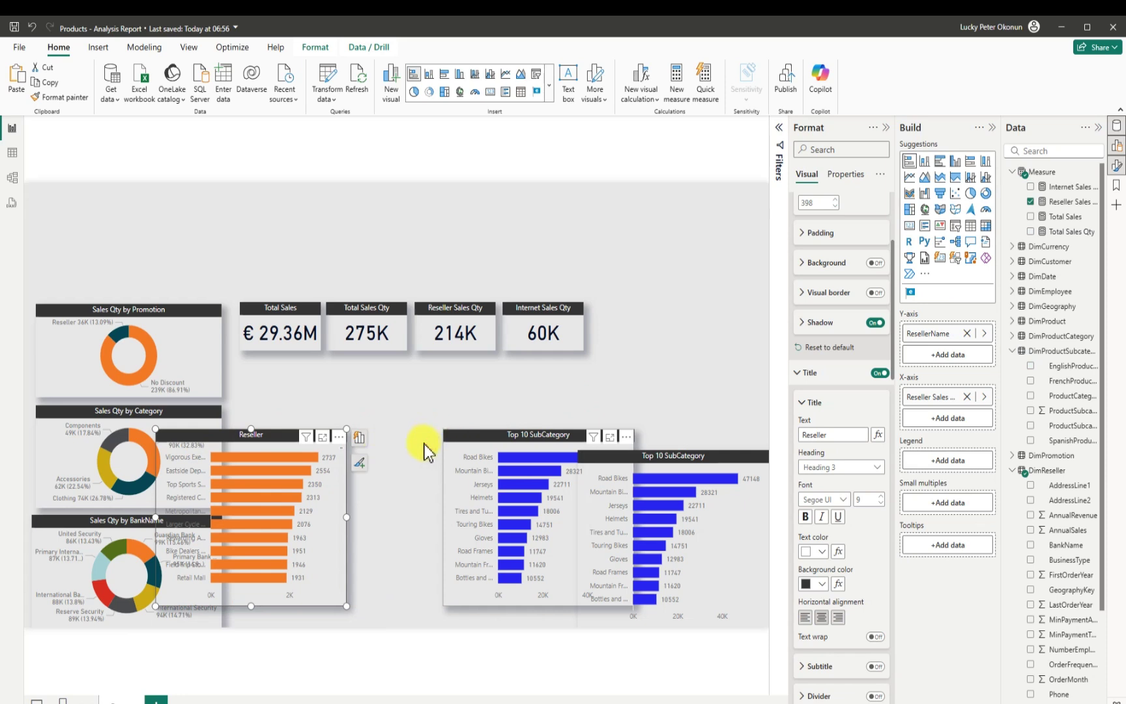
pyautogui.moveTo(390, 445); pyautogui.dragTo(343, 444)
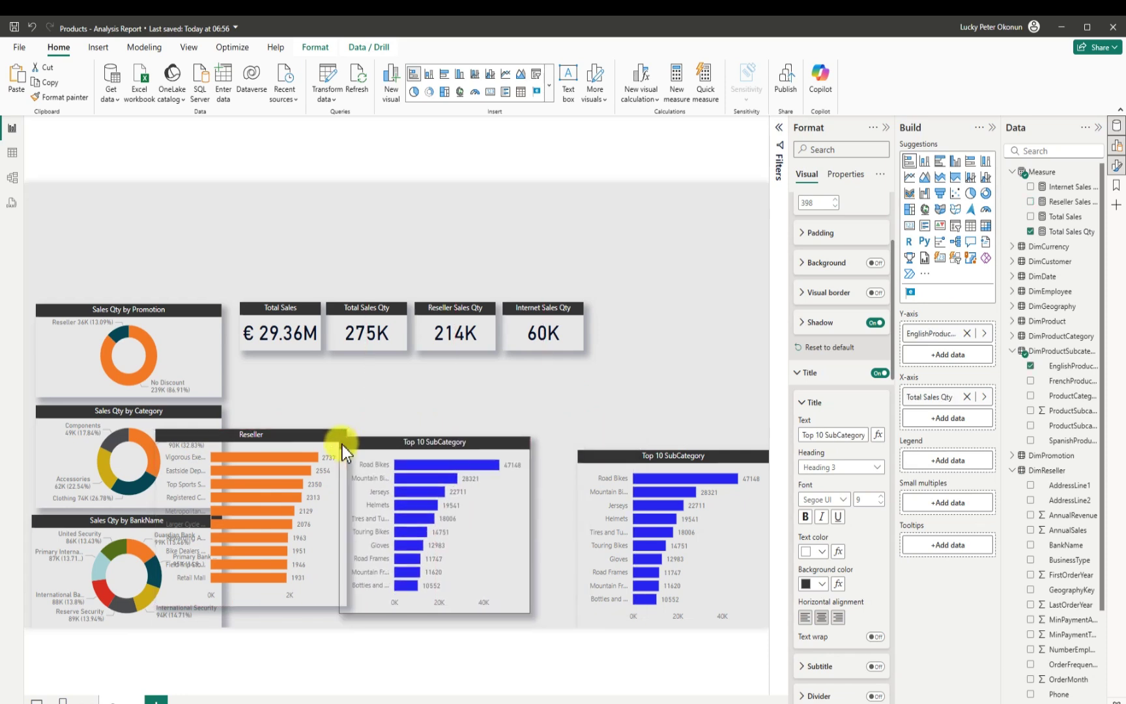
pyautogui.moveTo(586, 457)
pyautogui.mouseDown()
pyautogui.moveTo(565, 461)
pyautogui.moveTo(559, 439)
pyautogui.mouseUp()
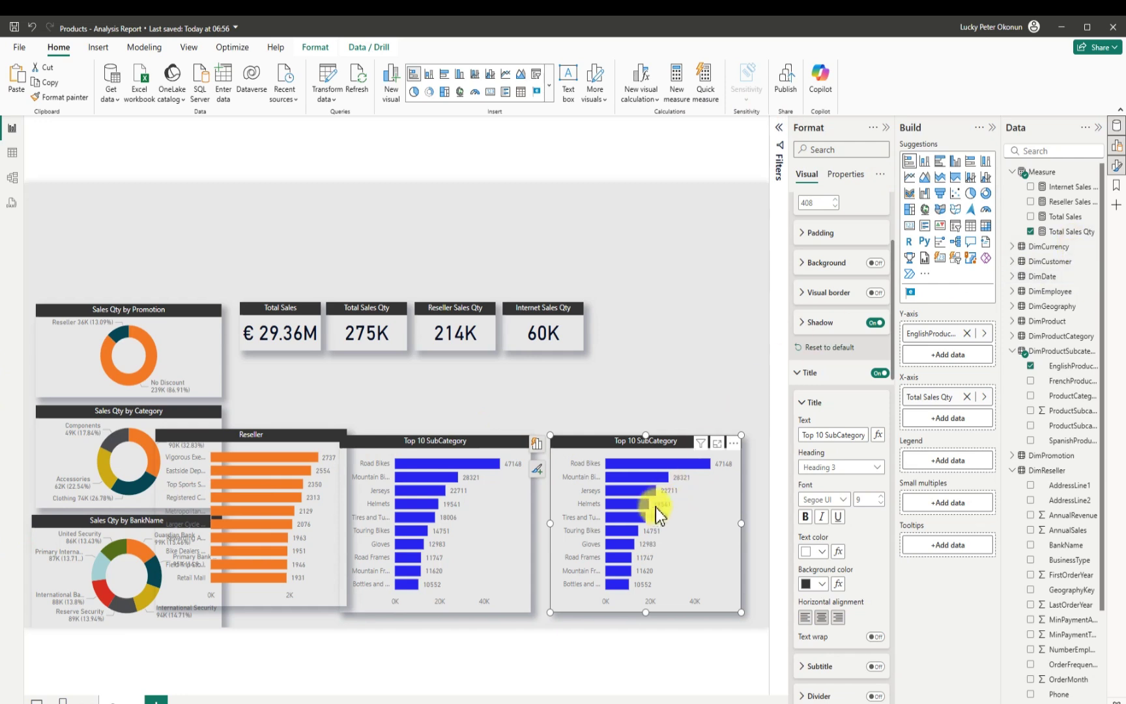
# Step: Replace the subcategory field in the duplicate chart with EnglishProductName from DimProduct, and shorten the chart slightly
pyautogui.click(1032, 367)
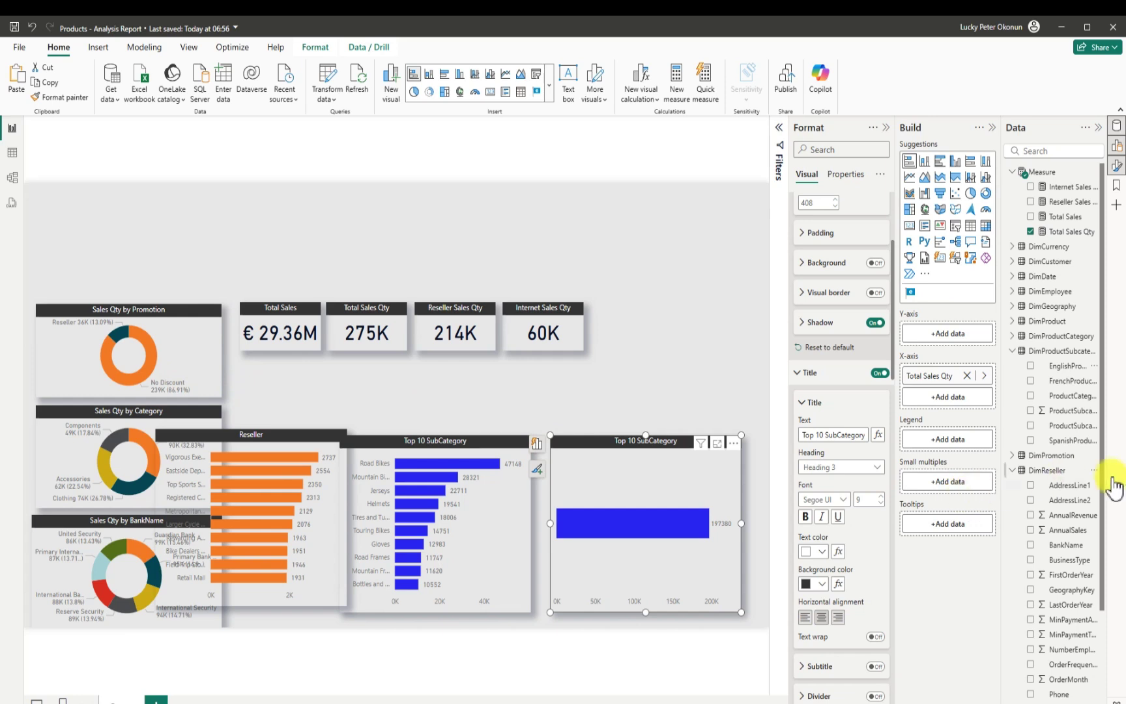
pyautogui.click(1013, 322)
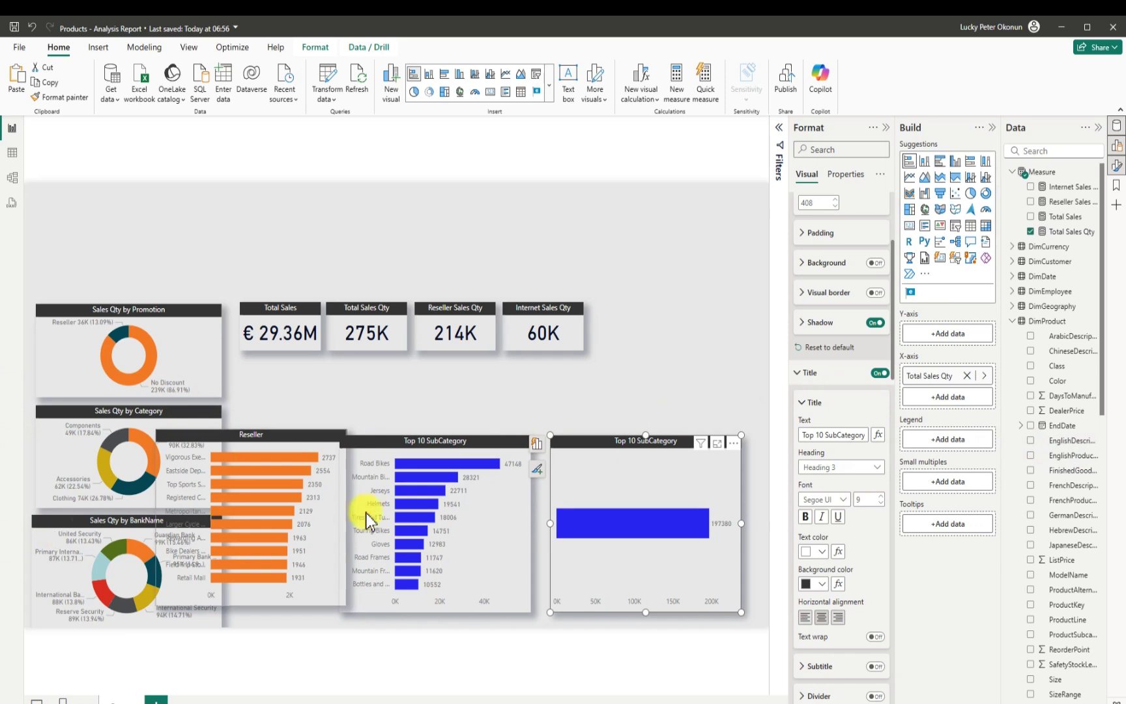
pyautogui.click(1031, 456)
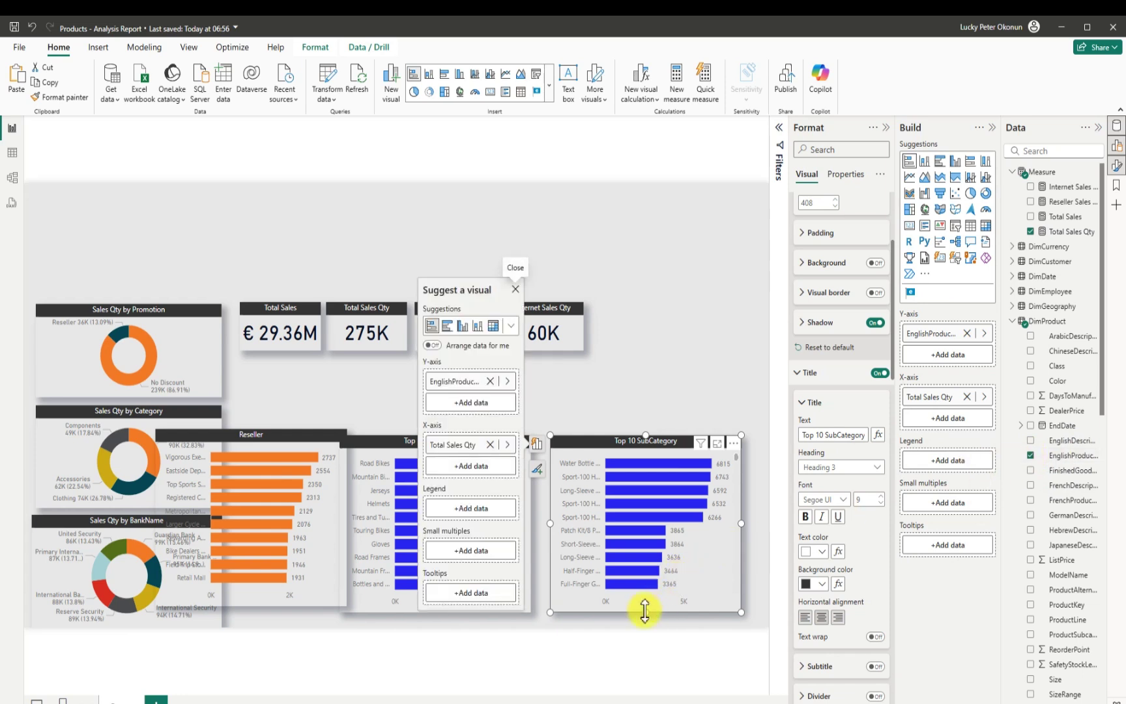
pyautogui.moveTo(645, 612)
pyautogui.mouseDown()
pyautogui.moveTo(644, 626)
pyautogui.moveTo(642, 606)
pyautogui.mouseUp()
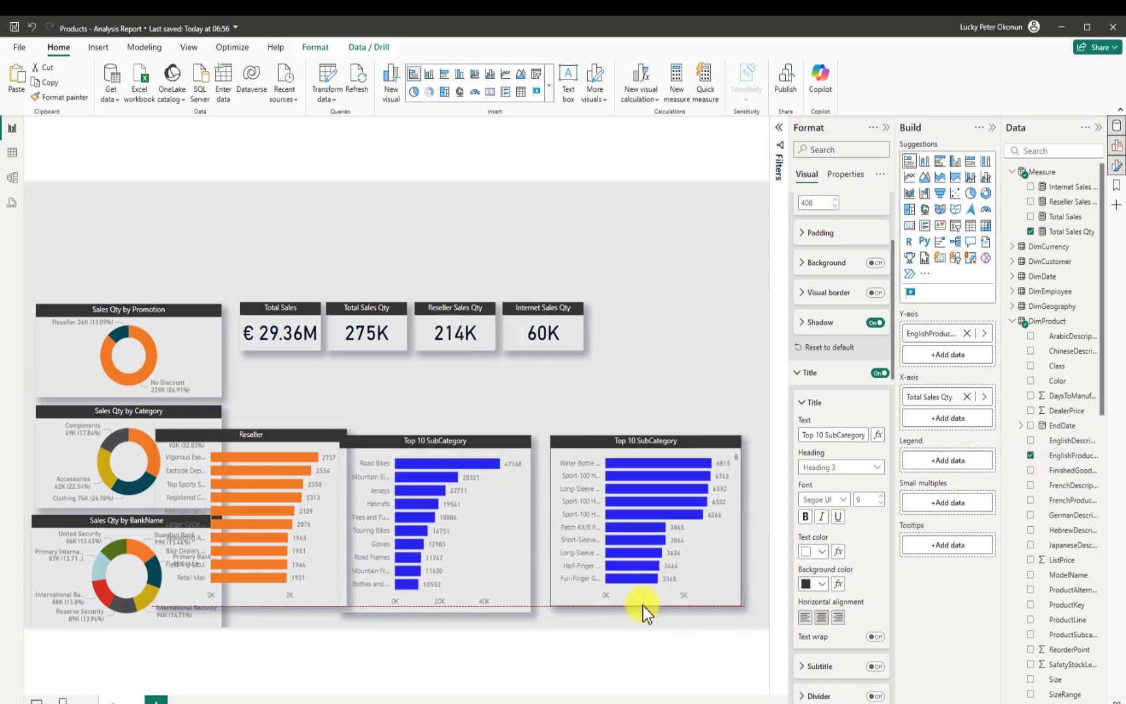
# Step: Remove the duplicate chart's subcategory filter and apply a Top N filter on EnglishProductName showing the top 10 by Total Sales Qty
pyautogui.click(777, 129)
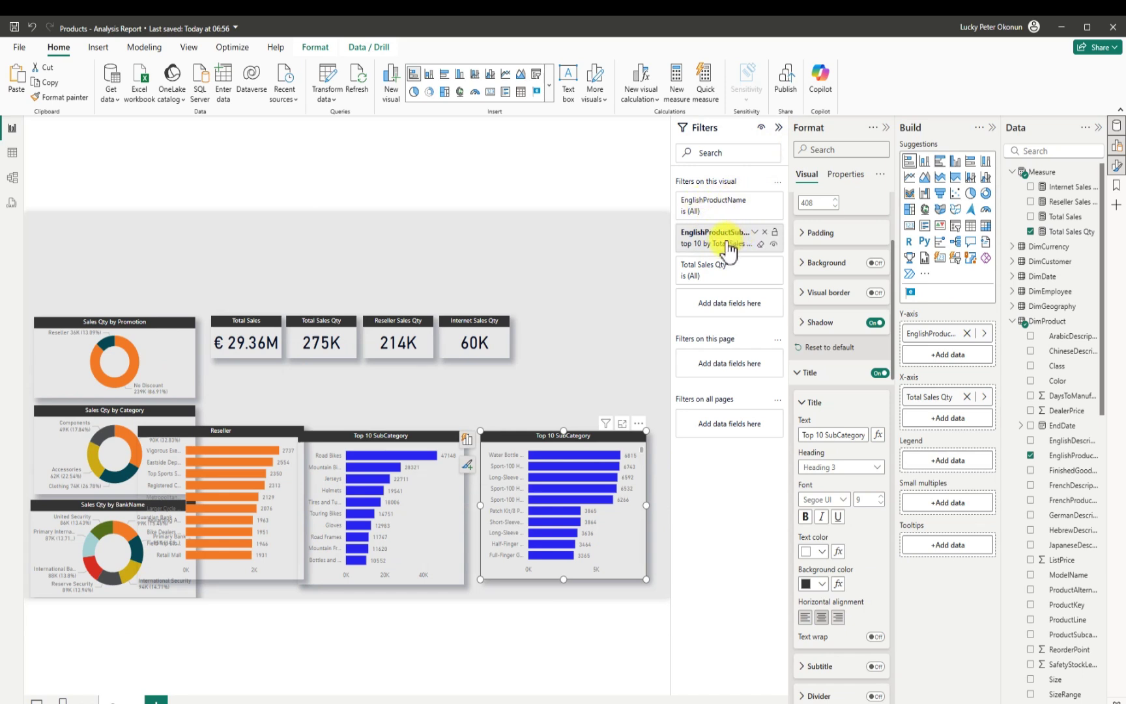
pyautogui.click(764, 231)
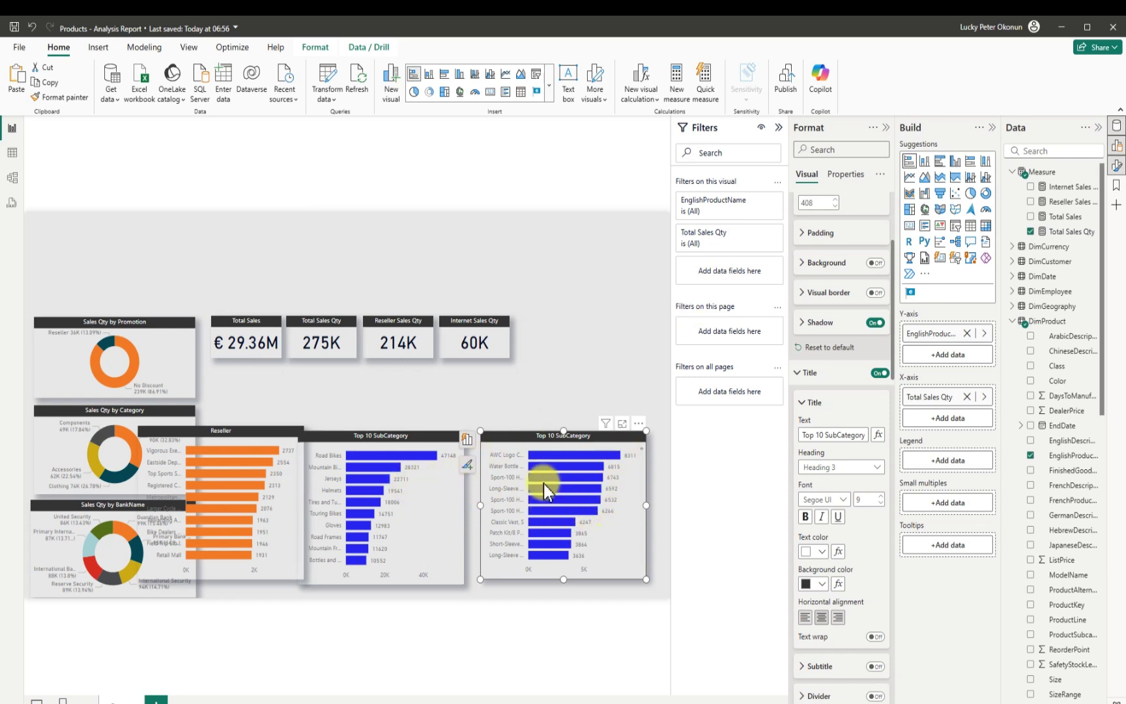
pyautogui.click(760, 200)
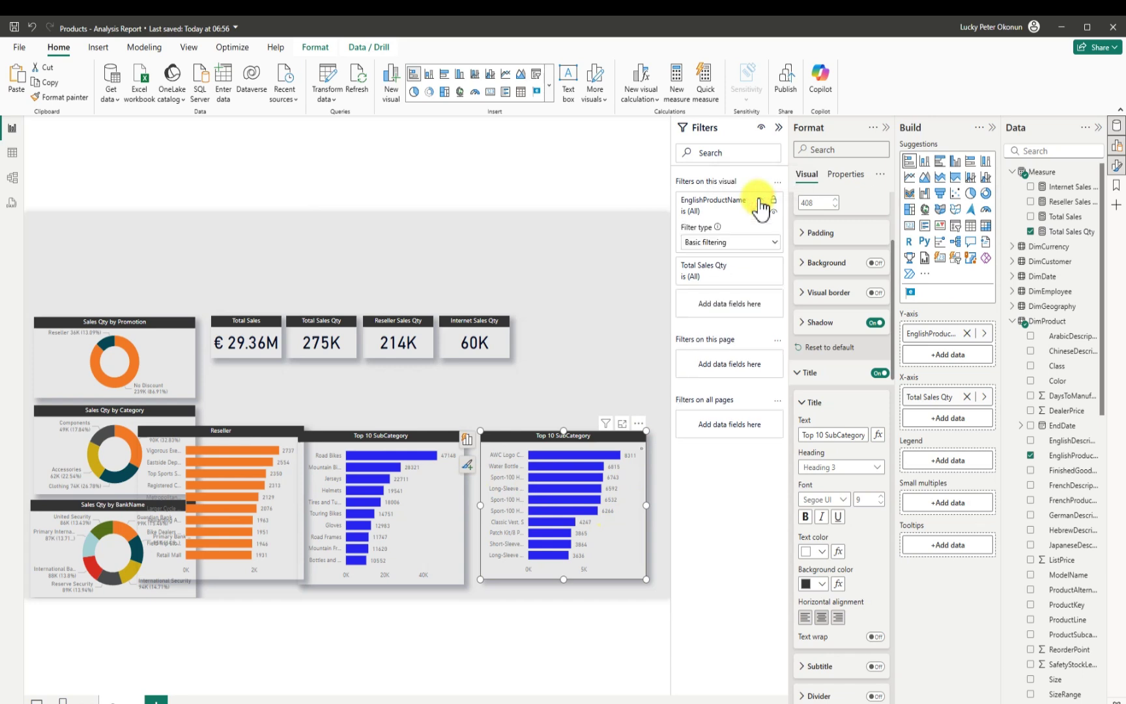
pyautogui.click(772, 242)
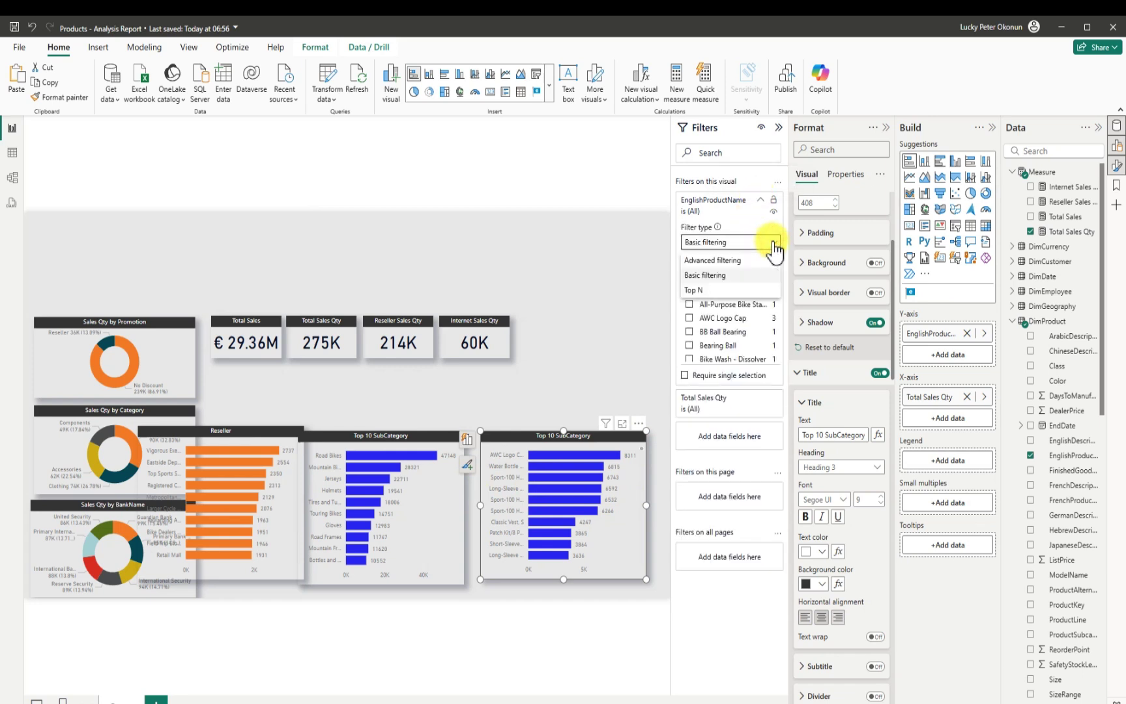
pyautogui.click(696, 290)
pyautogui.click(744, 276)
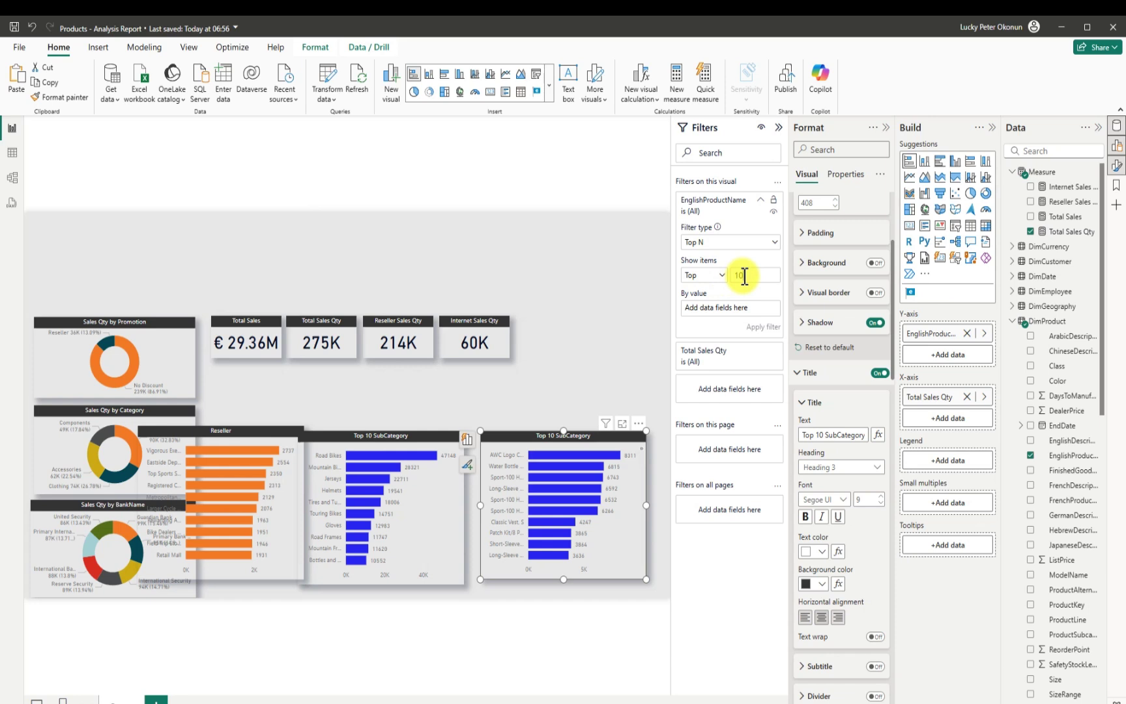
pyautogui.write('10')
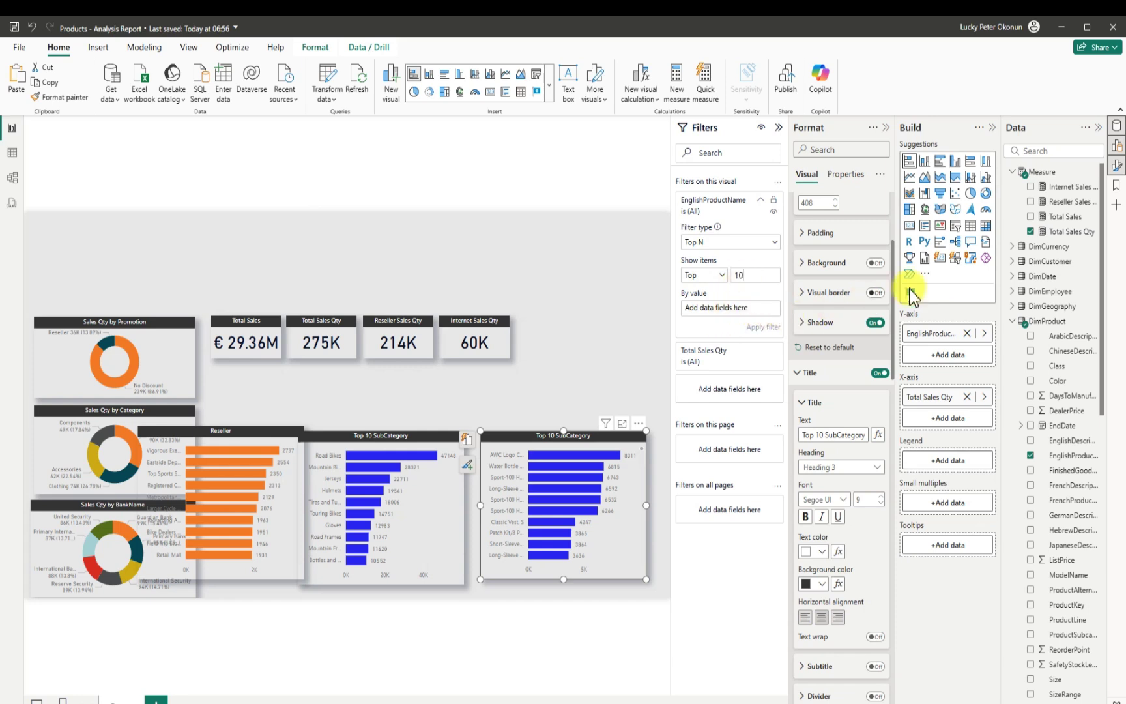
pyautogui.moveTo(1064, 236); pyautogui.dragTo(736, 307)
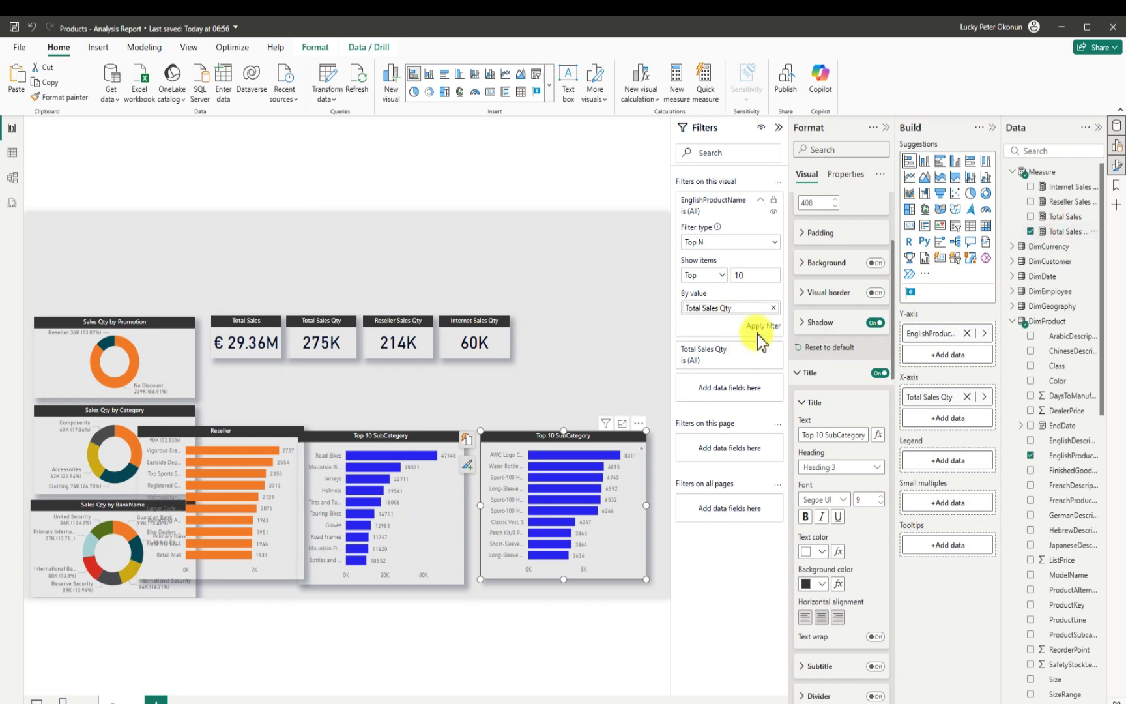
pyautogui.click(761, 327)
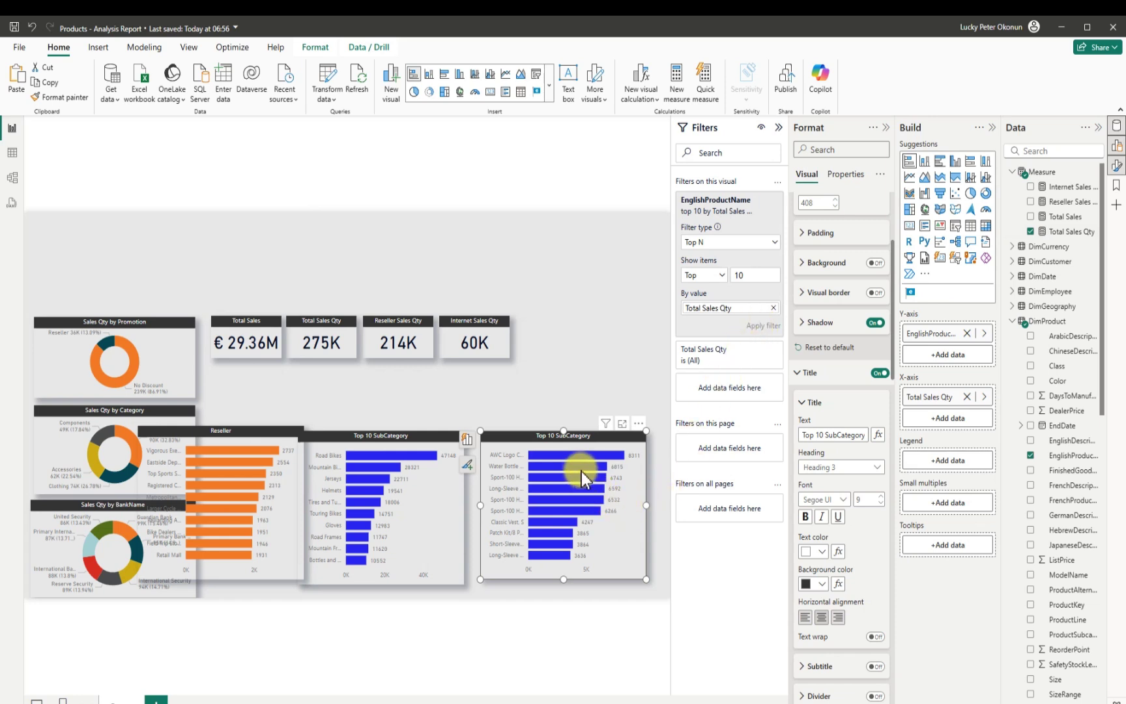
pyautogui.click(781, 130)
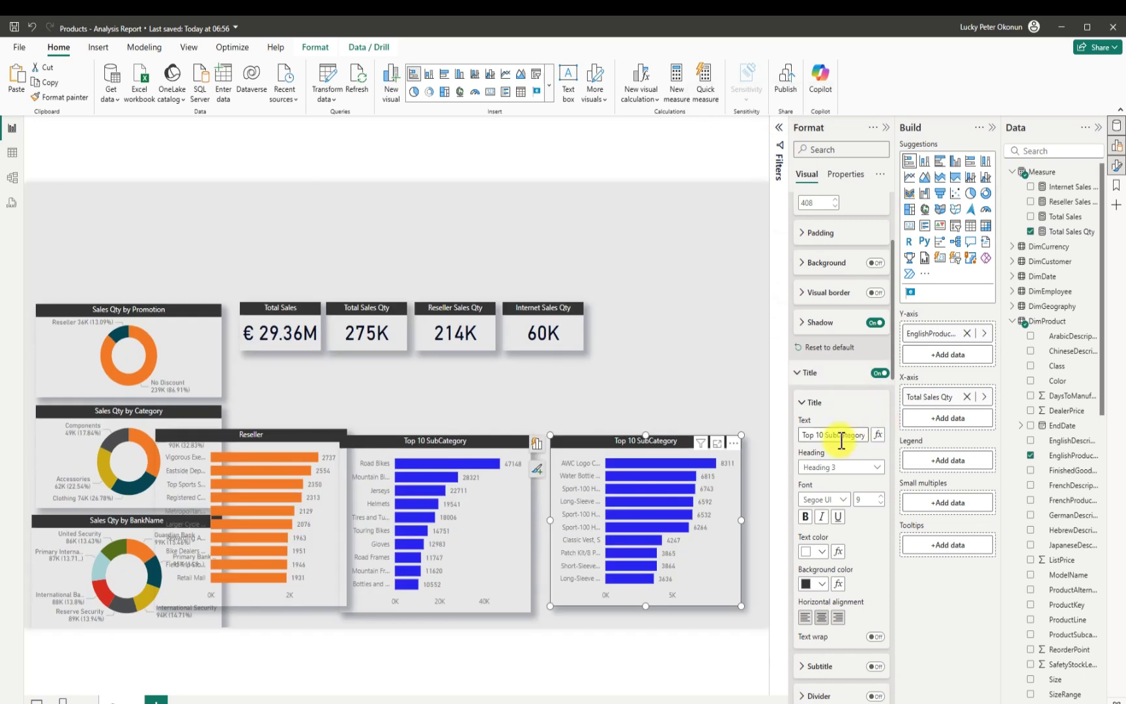
# Step: Change the duplicate chart's title to "Top 10 Product"
pyautogui.moveTo(828, 434); pyautogui.dragTo(864, 435)
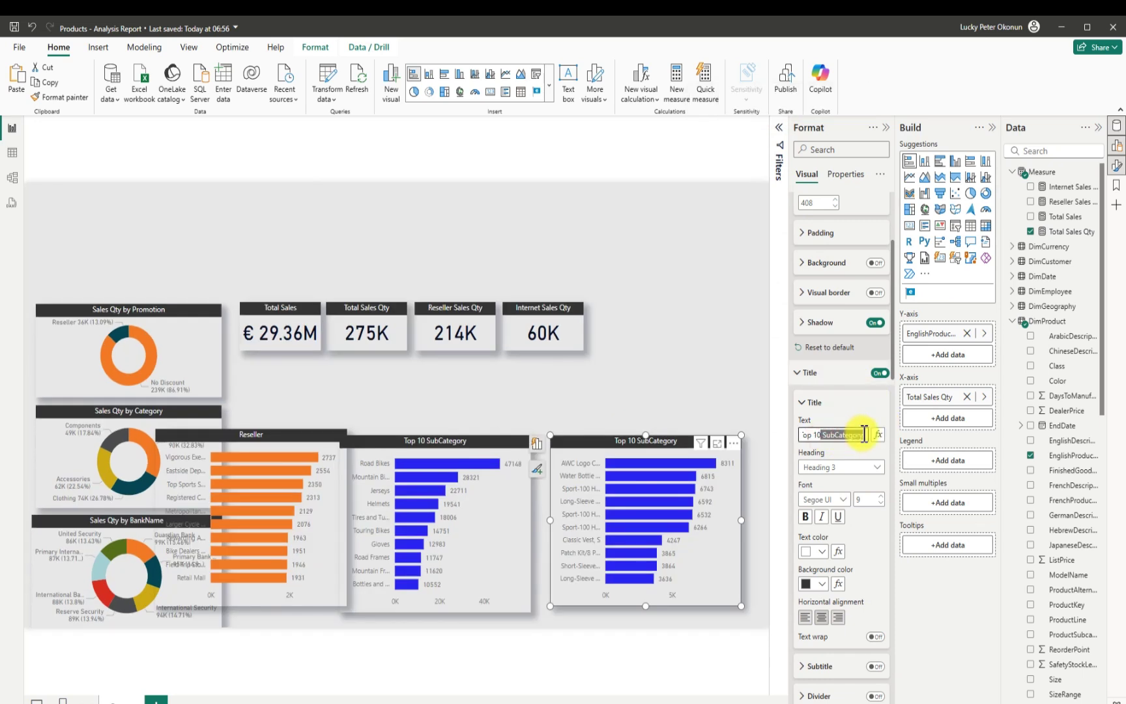
pyautogui.press('BackSpace')
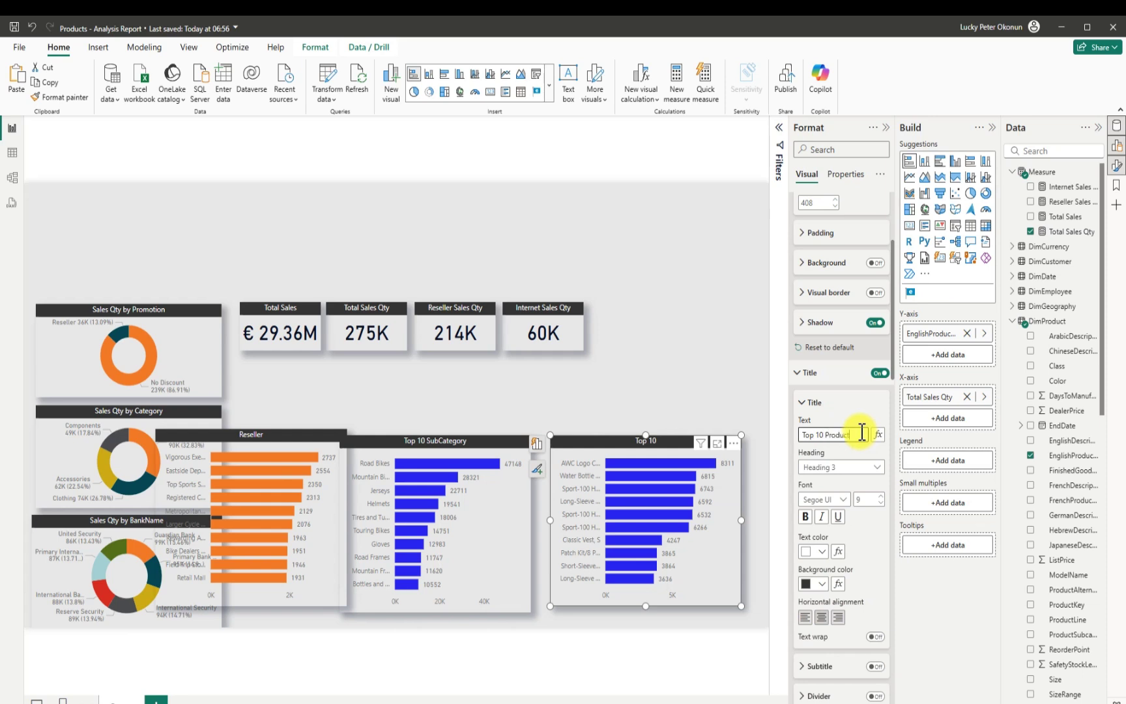
pyautogui.click(709, 337)
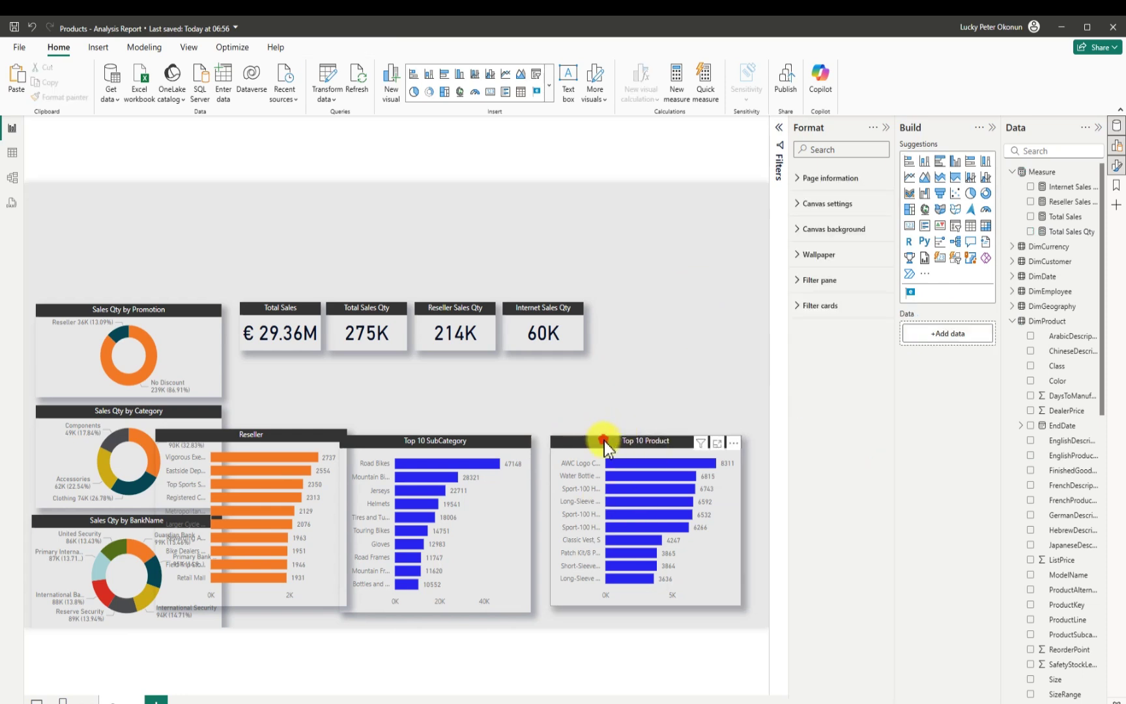
# Step: Move the Top 10 Product chart to the page's right edge and place a duplicate of it above the KPI cards
pyautogui.moveTo(626, 428); pyautogui.dragTo(633, 414)
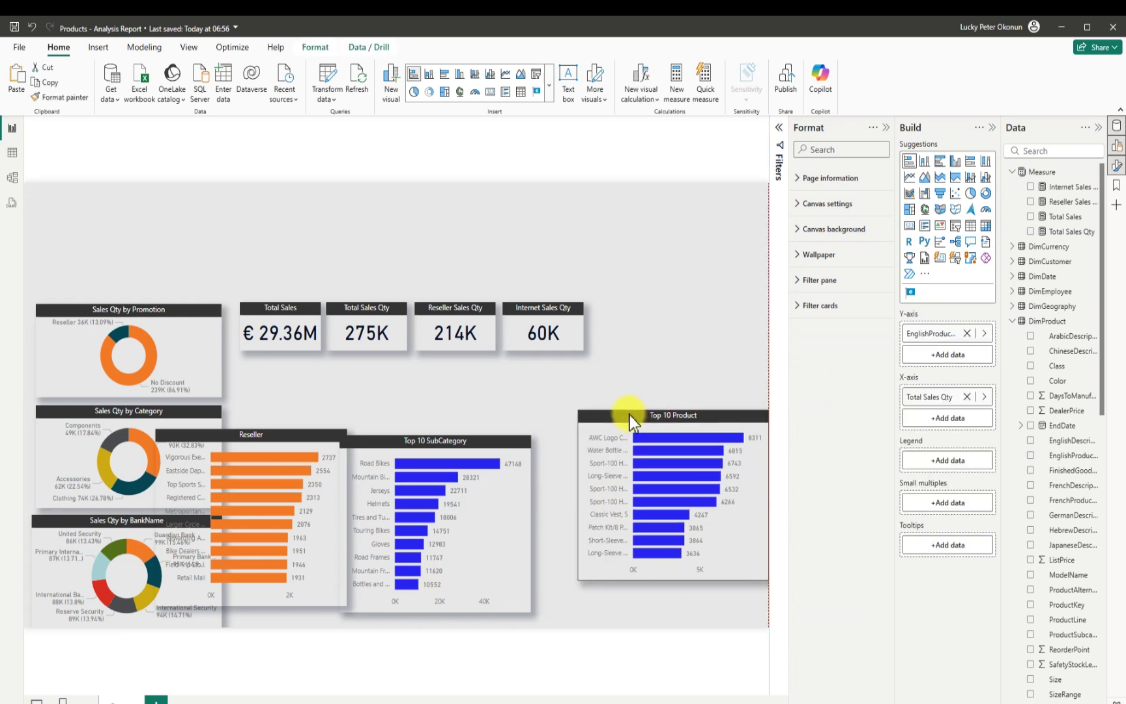
pyautogui.click(630, 415)
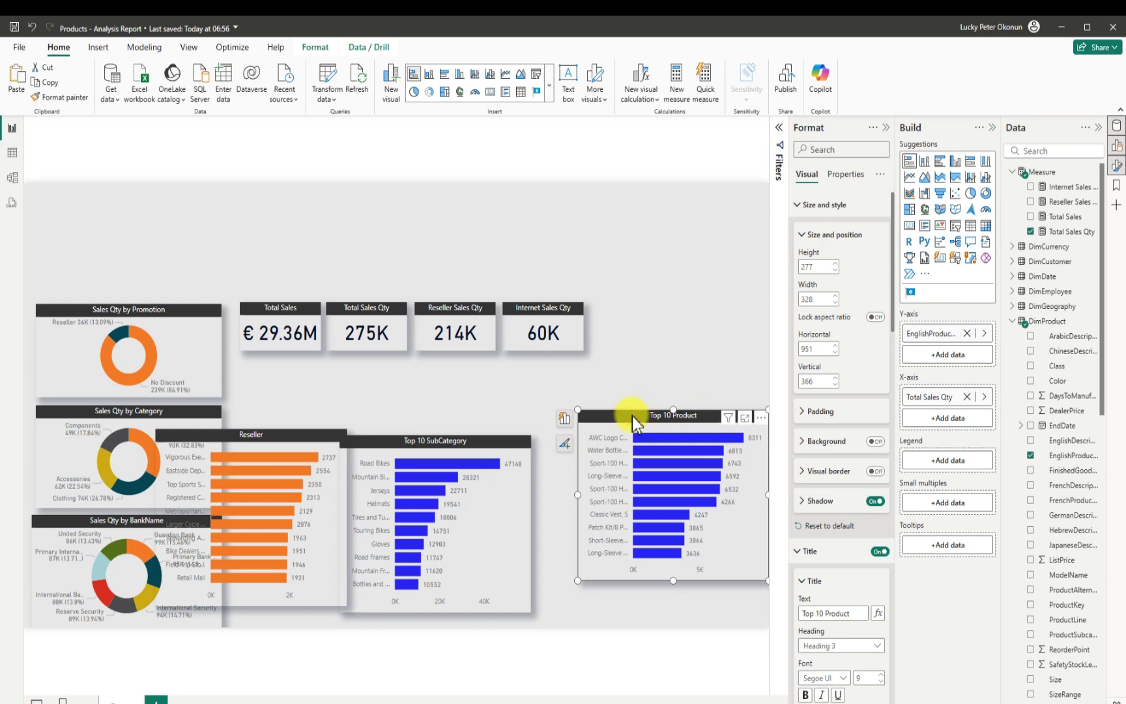
pyautogui.moveTo(633, 417); pyautogui.dragTo(439, 193)
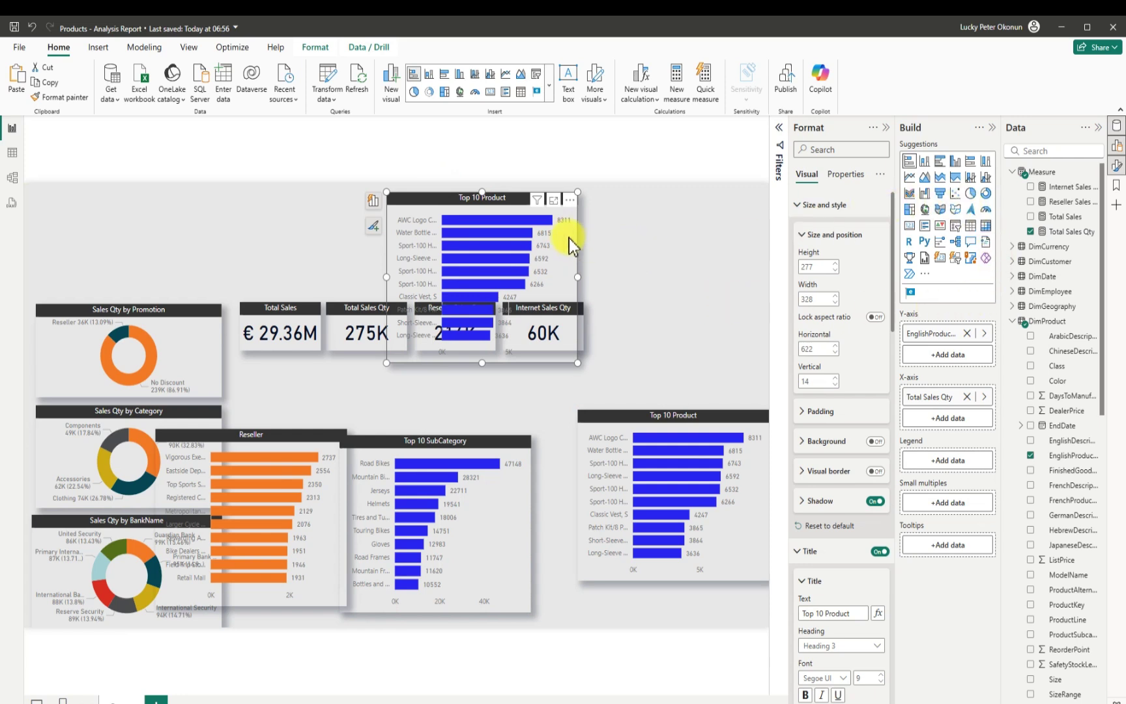
# Step: Change the upper Top 10 Product copy to a stacked column chart, widen it to about 635, and move it over the KPI cards
pyautogui.click(924, 163)
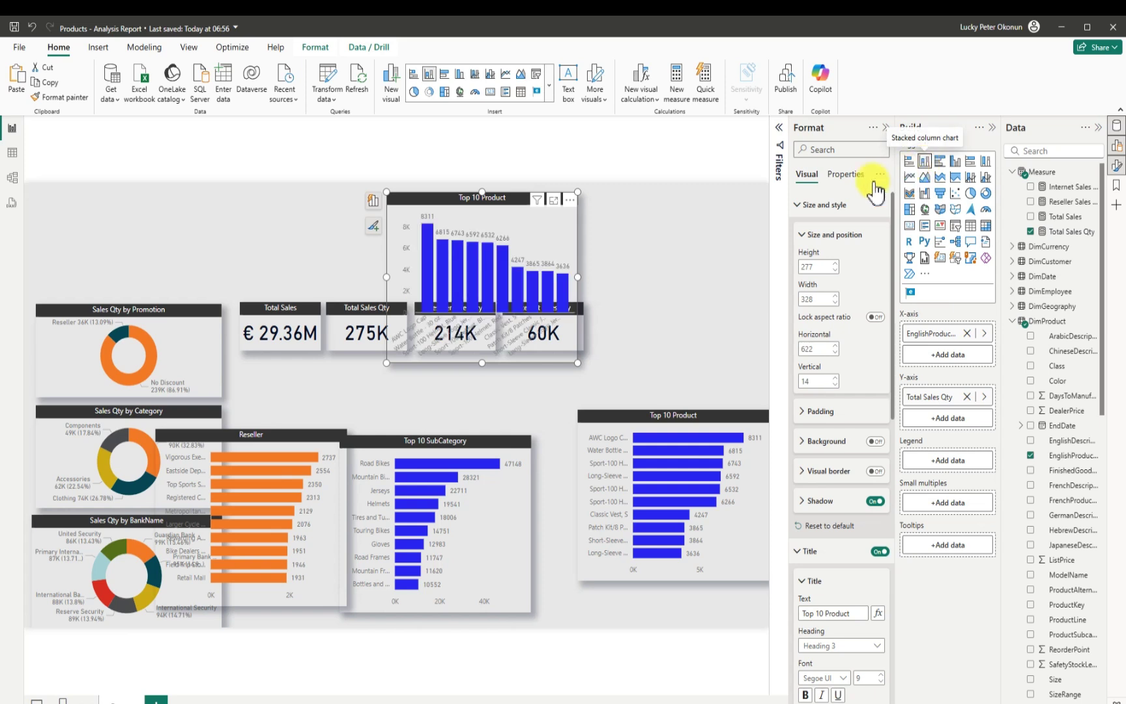
pyautogui.moveTo(449, 195); pyautogui.dragTo(617, 185)
pyautogui.moveTo(616, 185); pyautogui.dragTo(617, 185)
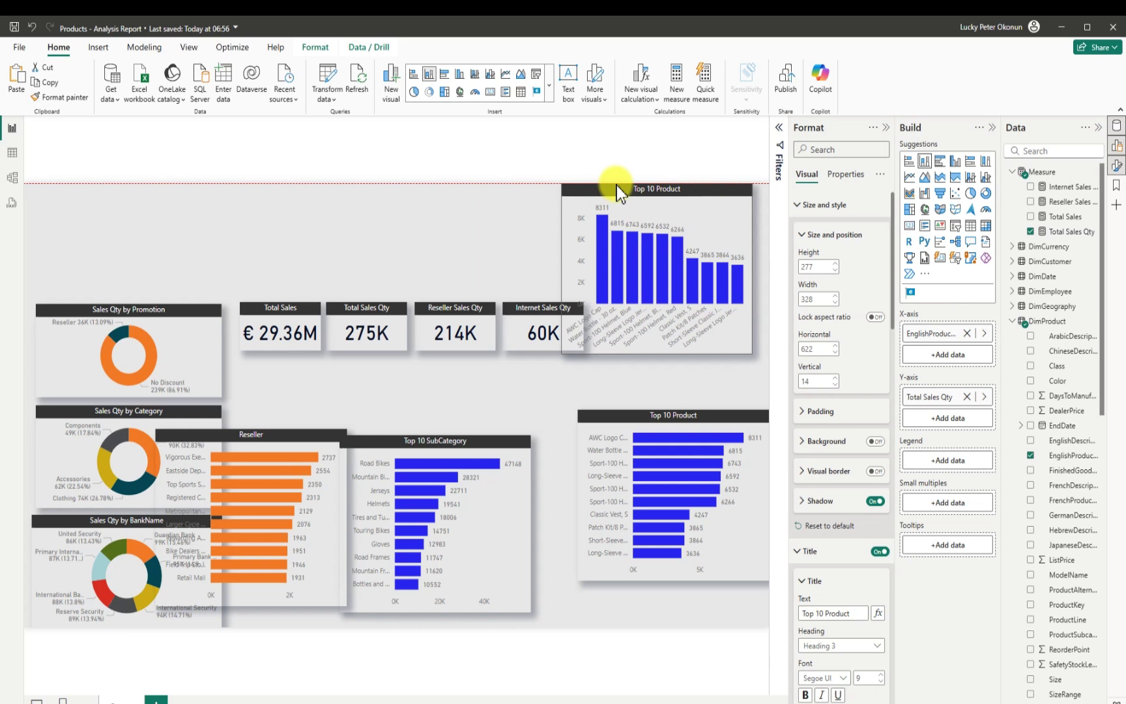
pyautogui.moveTo(752, 271); pyautogui.dragTo(850, 278)
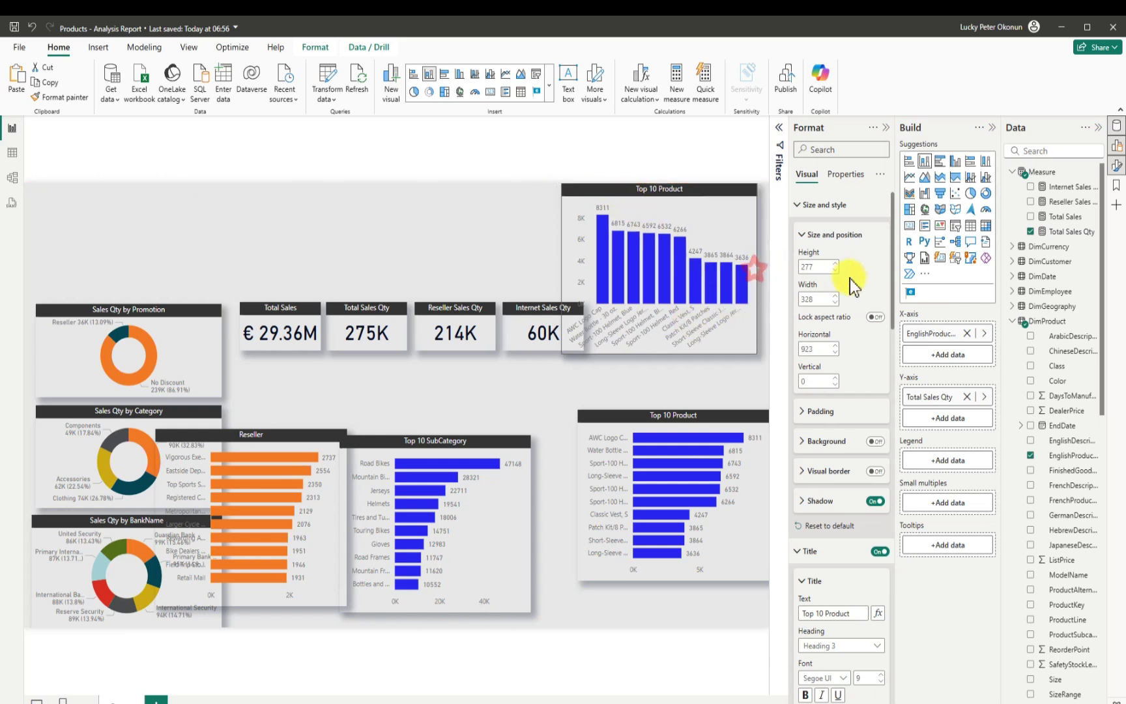
pyautogui.moveTo(604, 216); pyautogui.dragTo(462, 201)
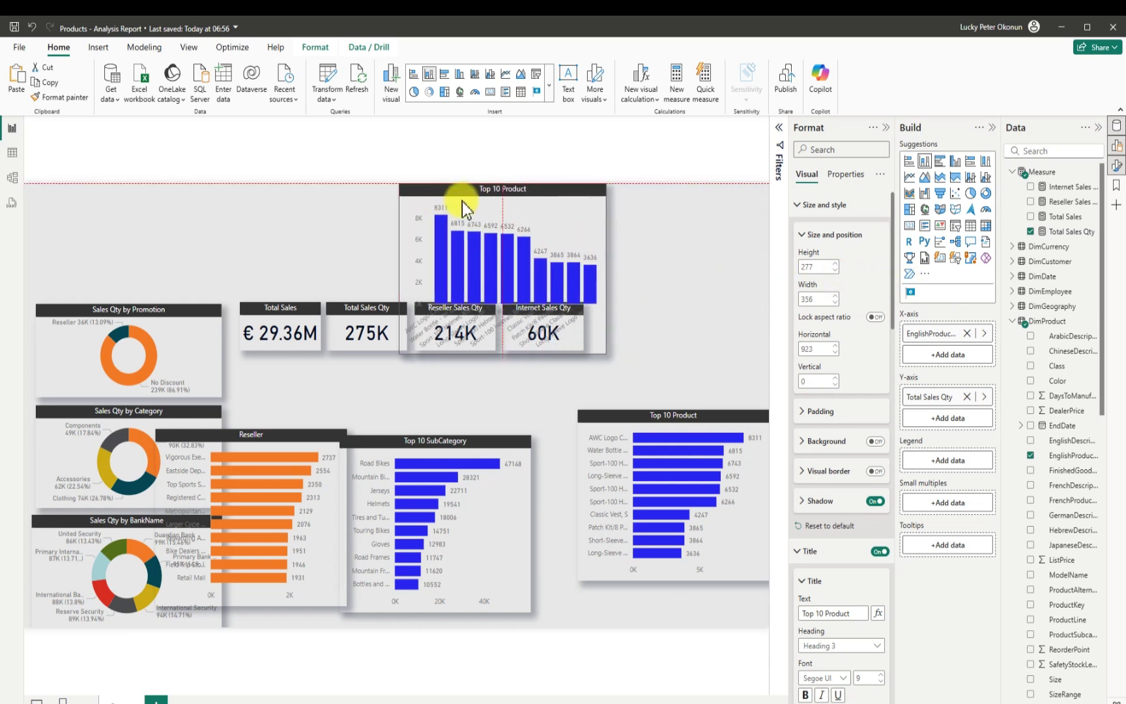
pyautogui.moveTo(604, 264); pyautogui.dragTo(773, 281)
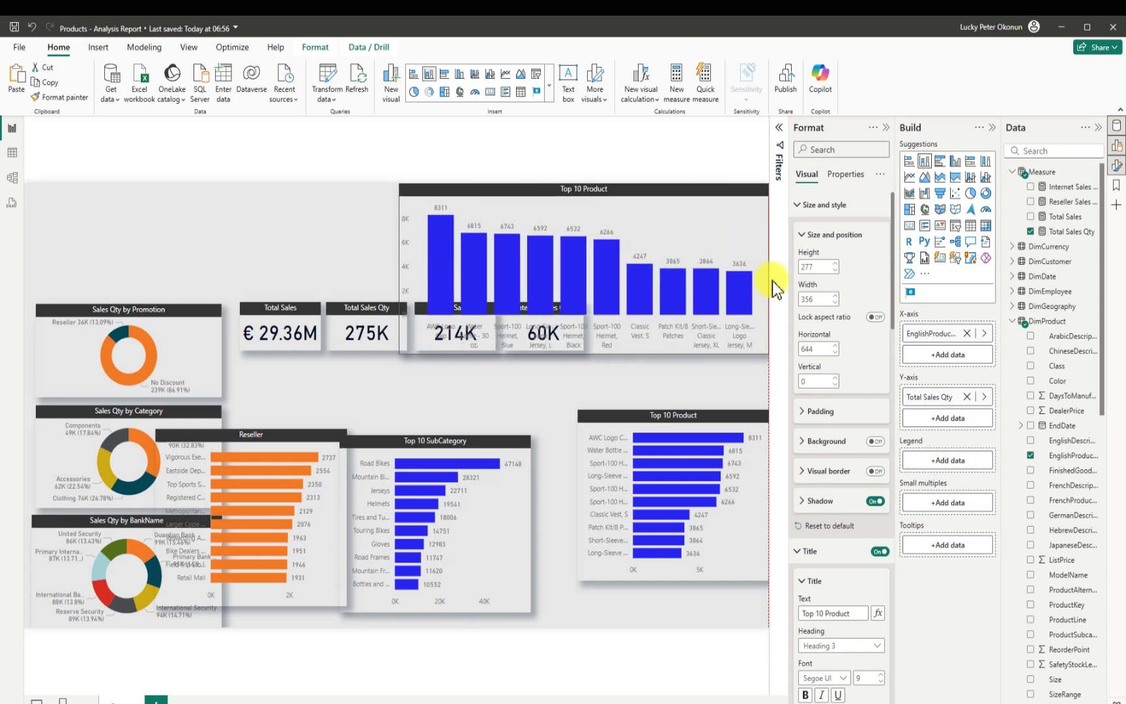
pyautogui.moveTo(548, 191); pyautogui.dragTo(433, 244)
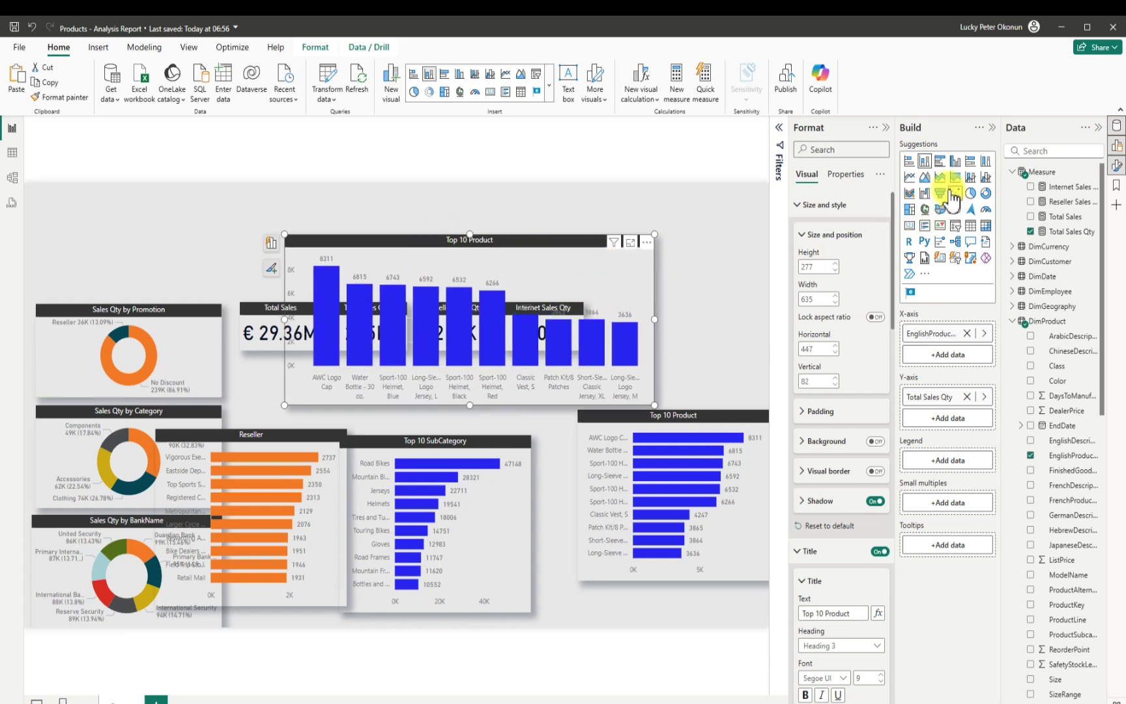
# Step: Try the upper Top 10 Product copy as clustered bar and column charts, then convert it to a table about 248 wide and 264 high
pyautogui.click(942, 163)
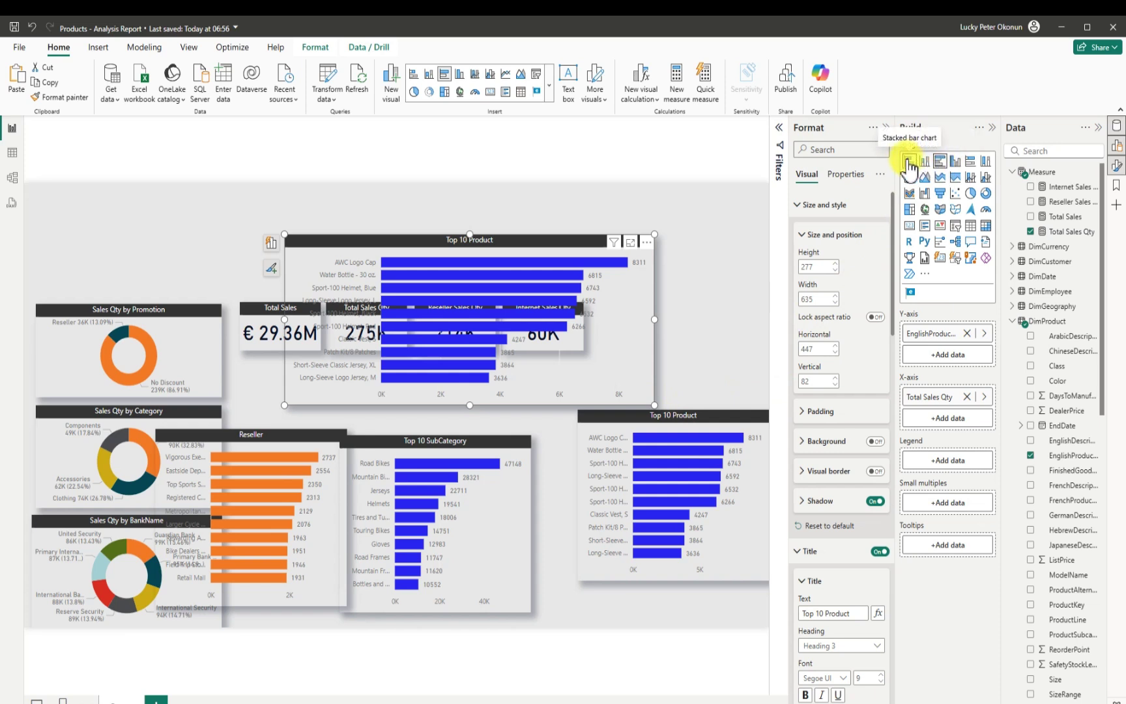
pyautogui.click(956, 163)
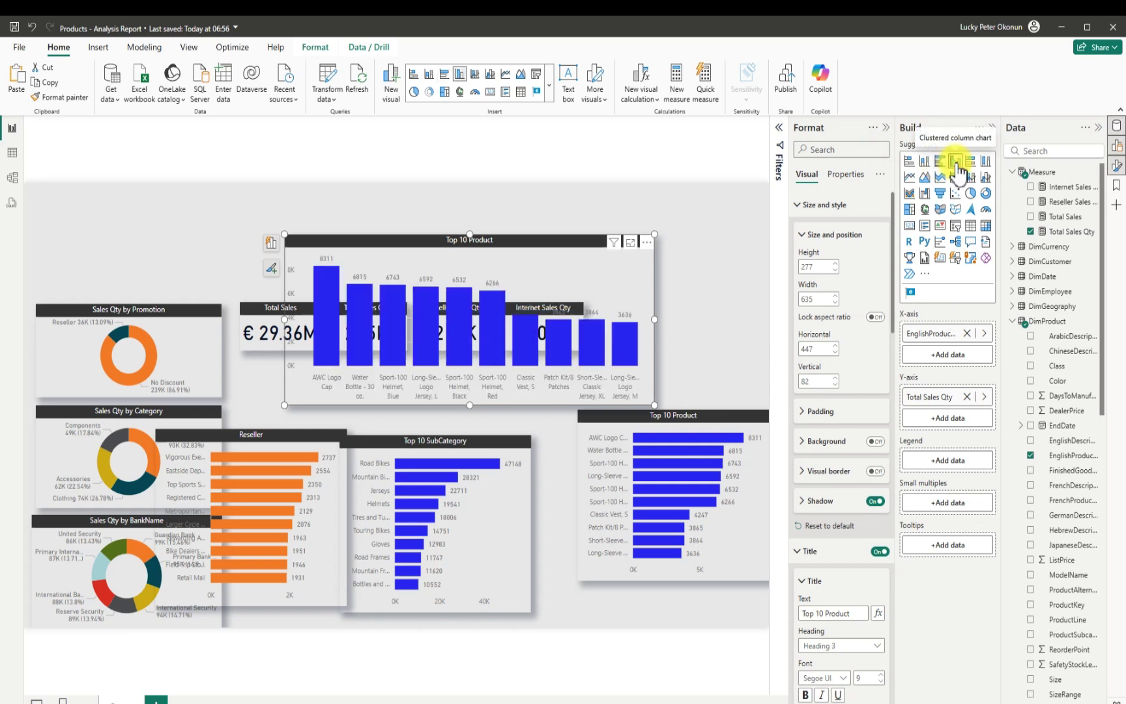
pyautogui.click(975, 228)
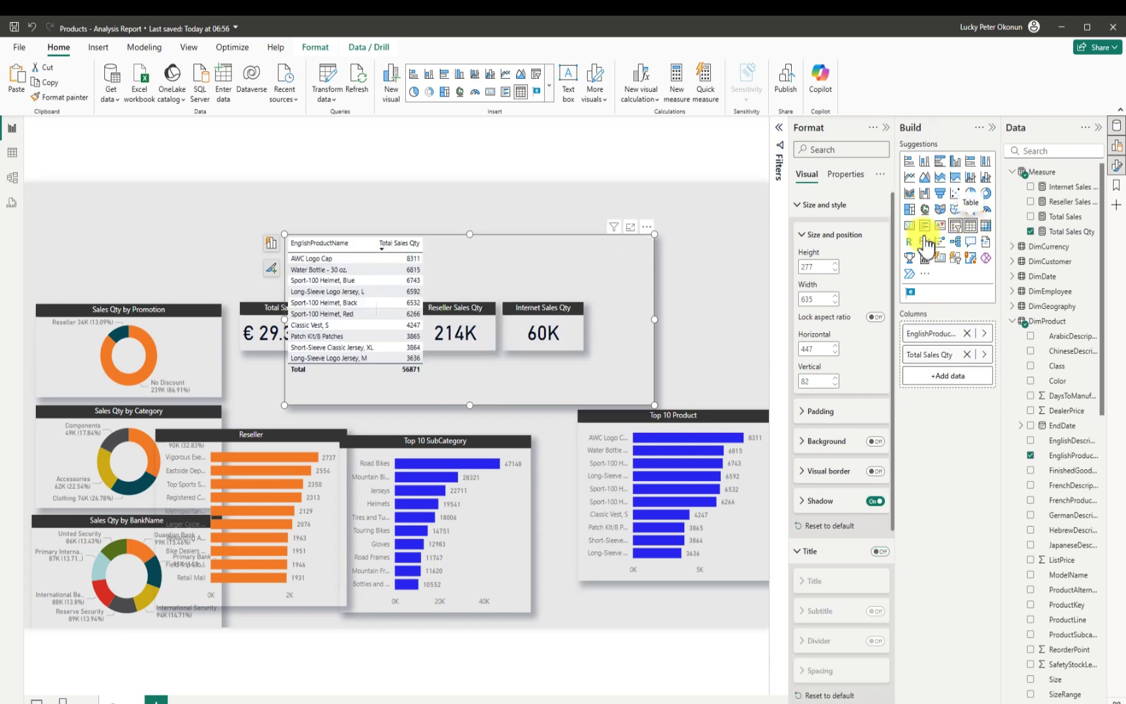
pyautogui.moveTo(656, 320); pyautogui.dragTo(428, 312)
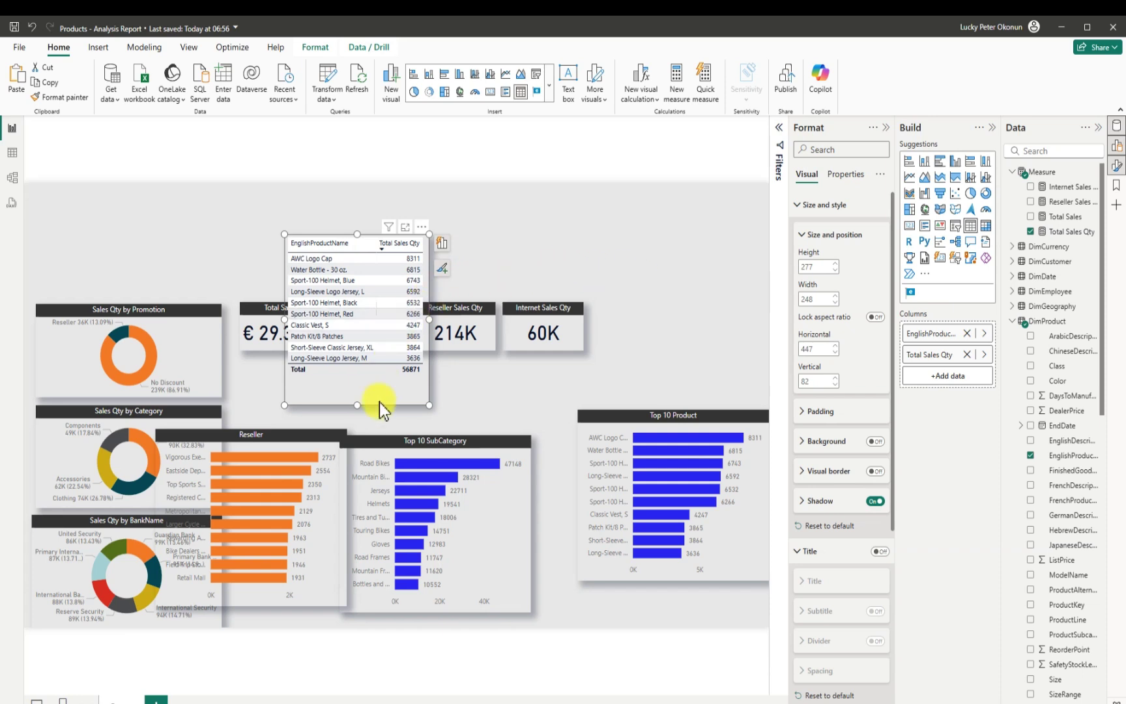
pyautogui.moveTo(357, 405); pyautogui.dragTo(359, 400)
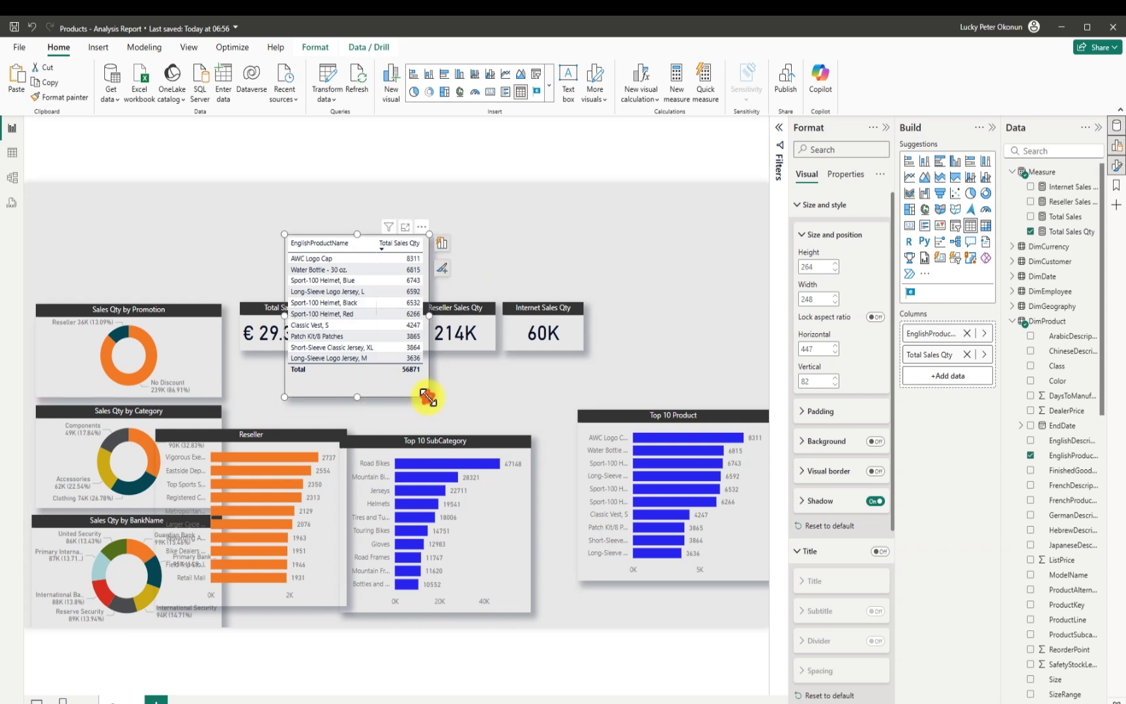
# Step: Move the product table to the page's upper edge beside the KPI cards, at about horizontal 972 and vertical 7, and widen it to about 266
pyautogui.moveTo(430, 397); pyautogui.dragTo(433, 395)
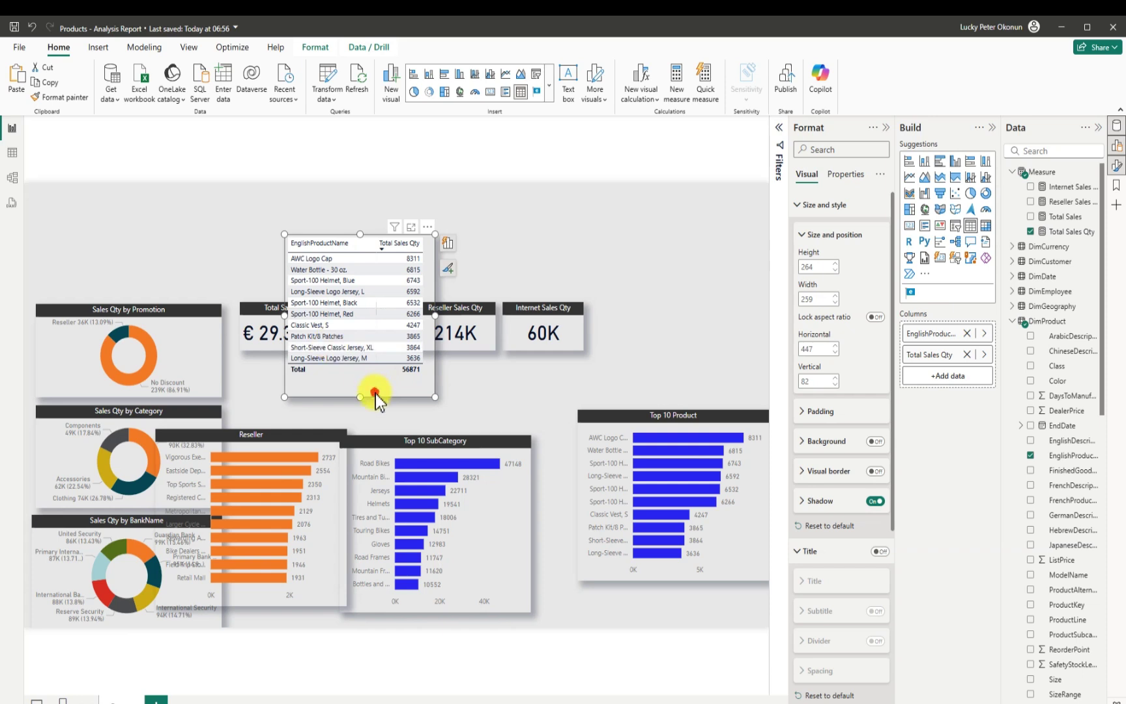
pyautogui.moveTo(372, 394); pyautogui.dragTo(681, 348)
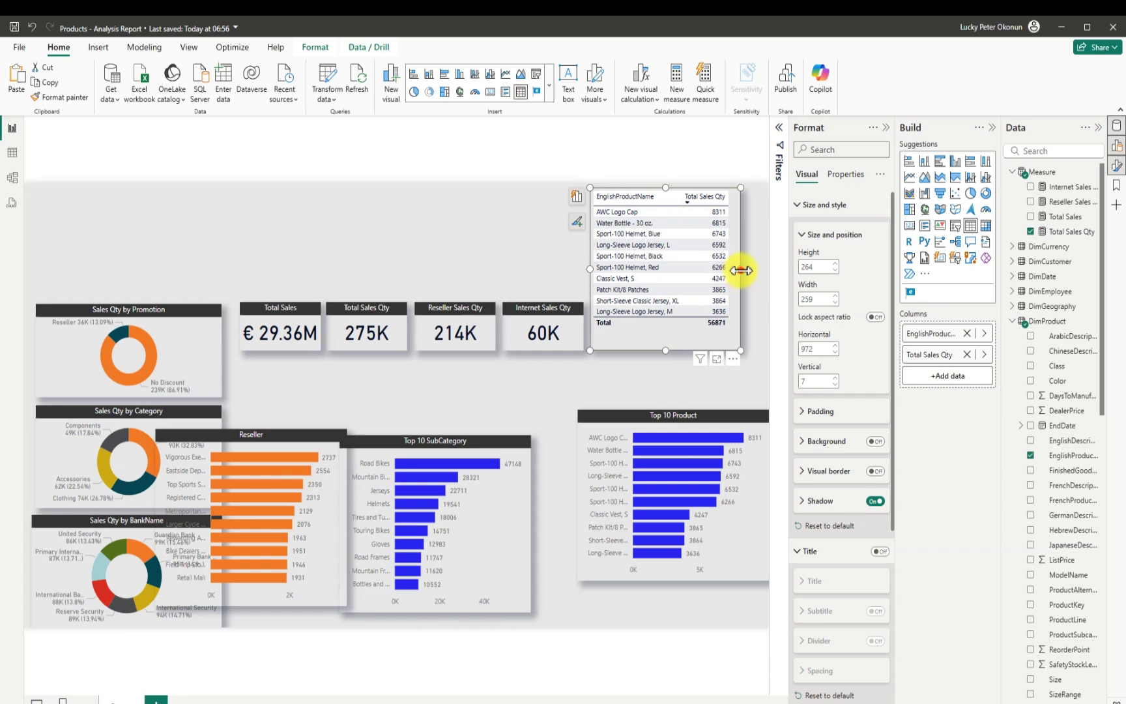
pyautogui.moveTo(743, 268); pyautogui.dragTo(747, 269)
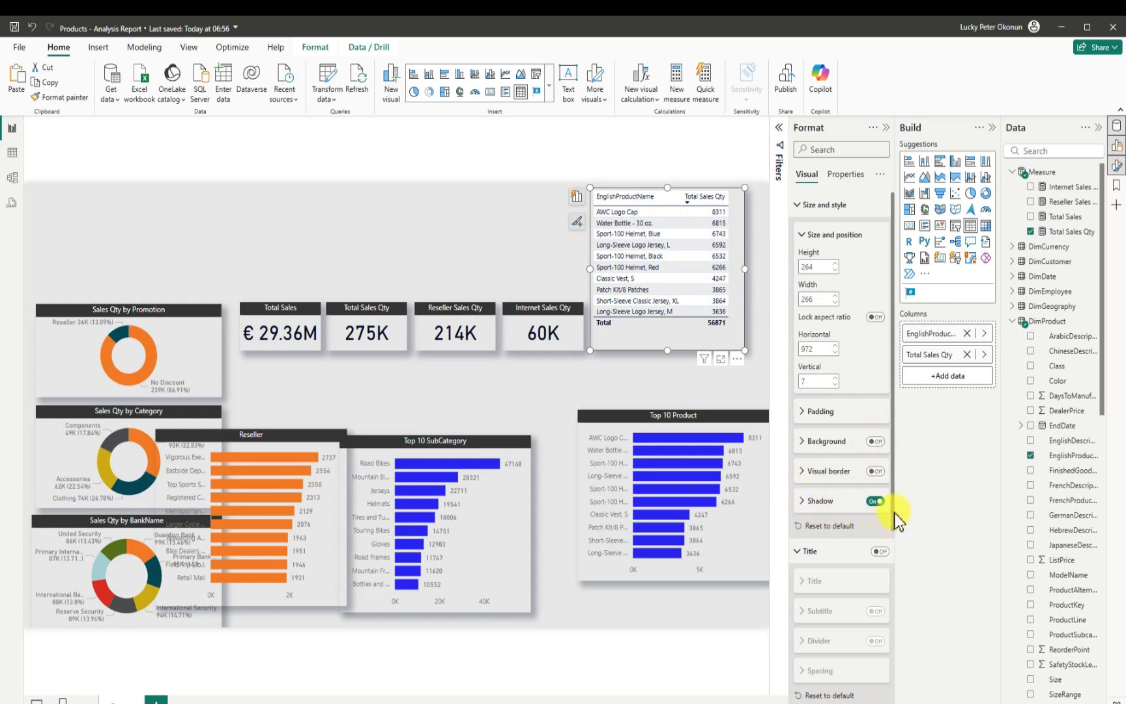
# Step: Try the None style preset on the product table, then restore the Default preset
pyautogui.scroll(-1, 887, 534)
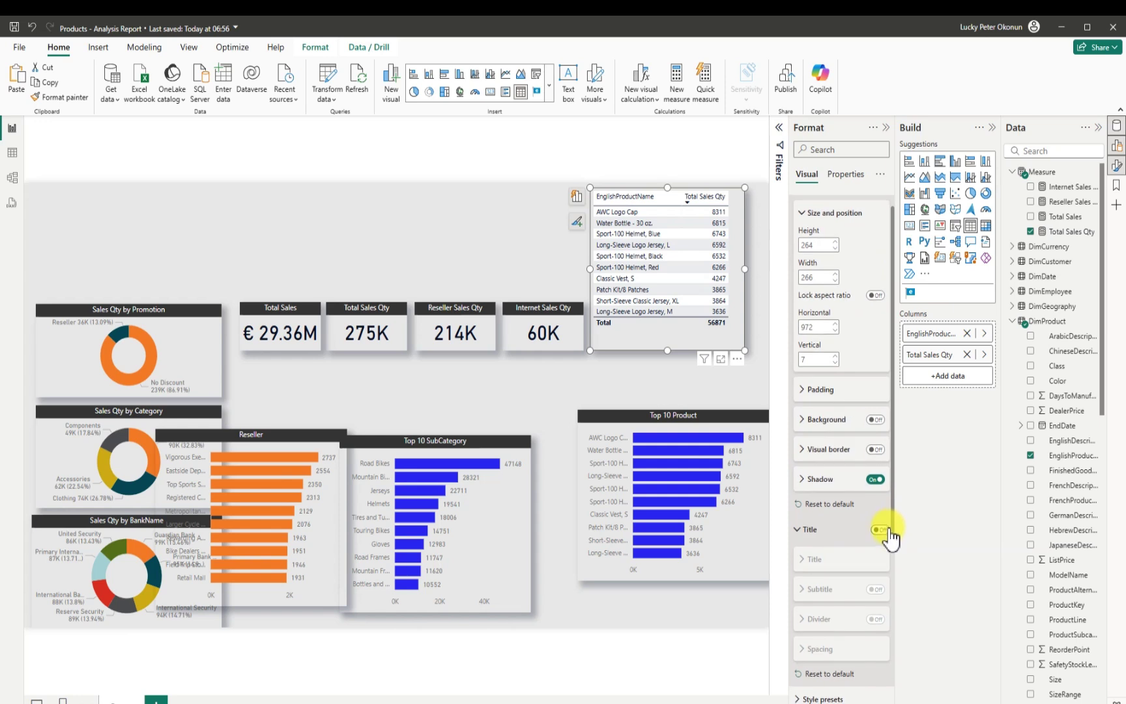
pyautogui.scroll(-4, 888, 541)
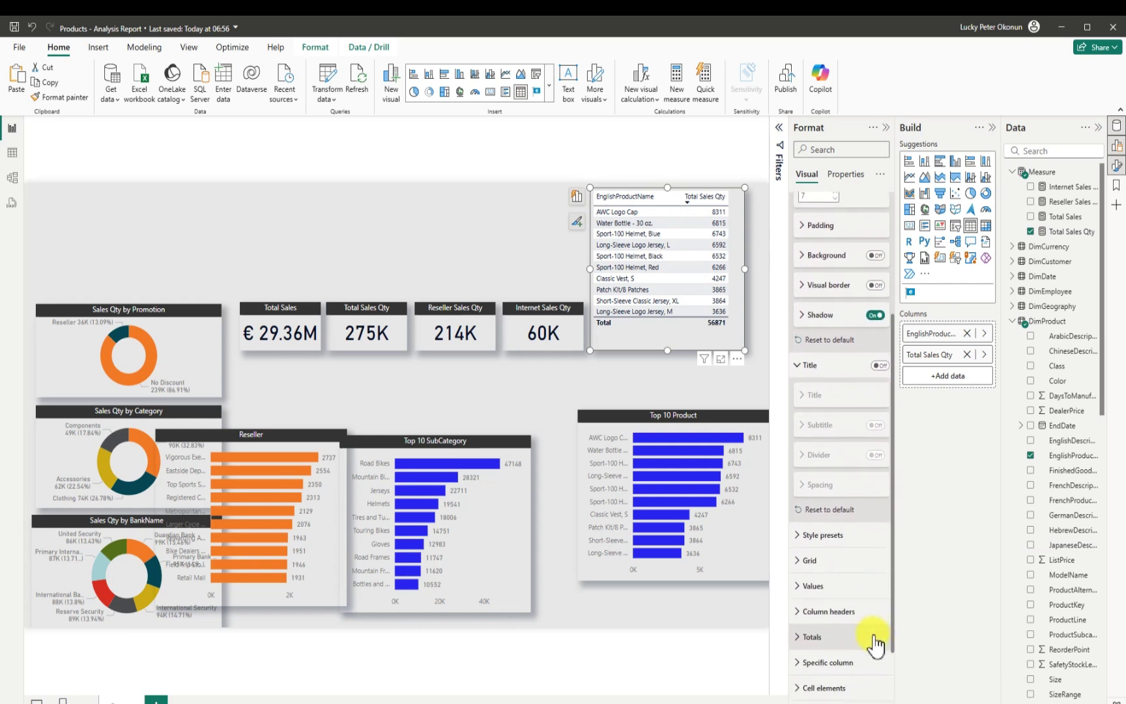
pyautogui.click(796, 531)
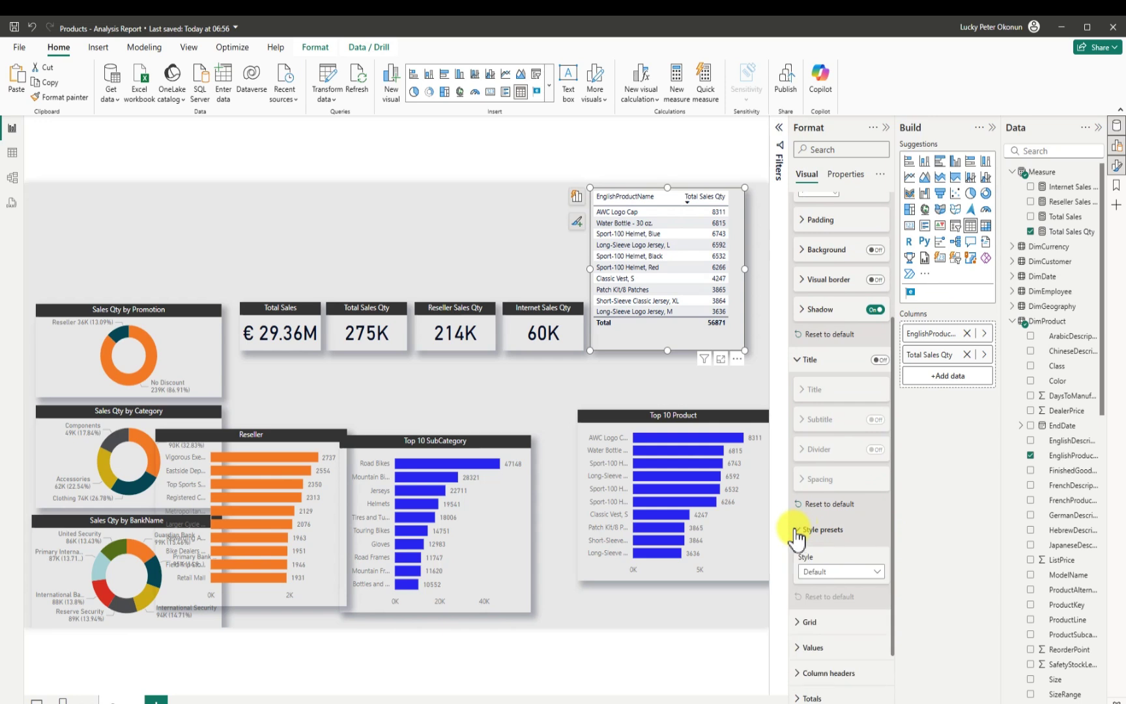
pyautogui.click(879, 574)
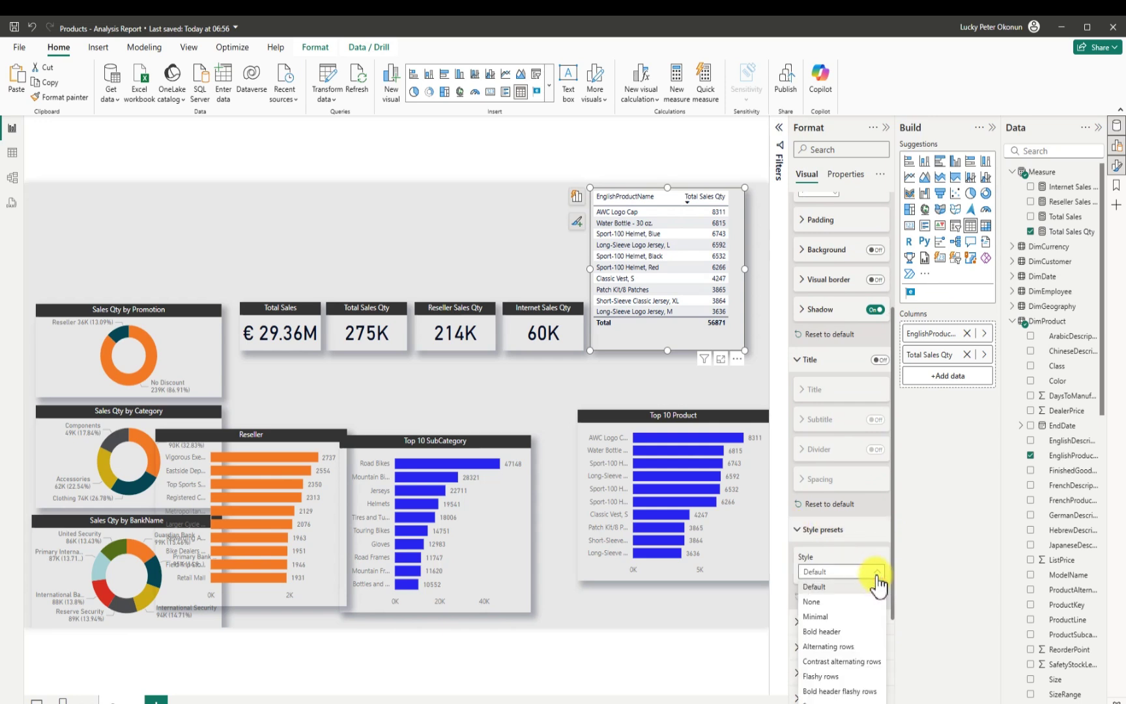
pyautogui.click(820, 602)
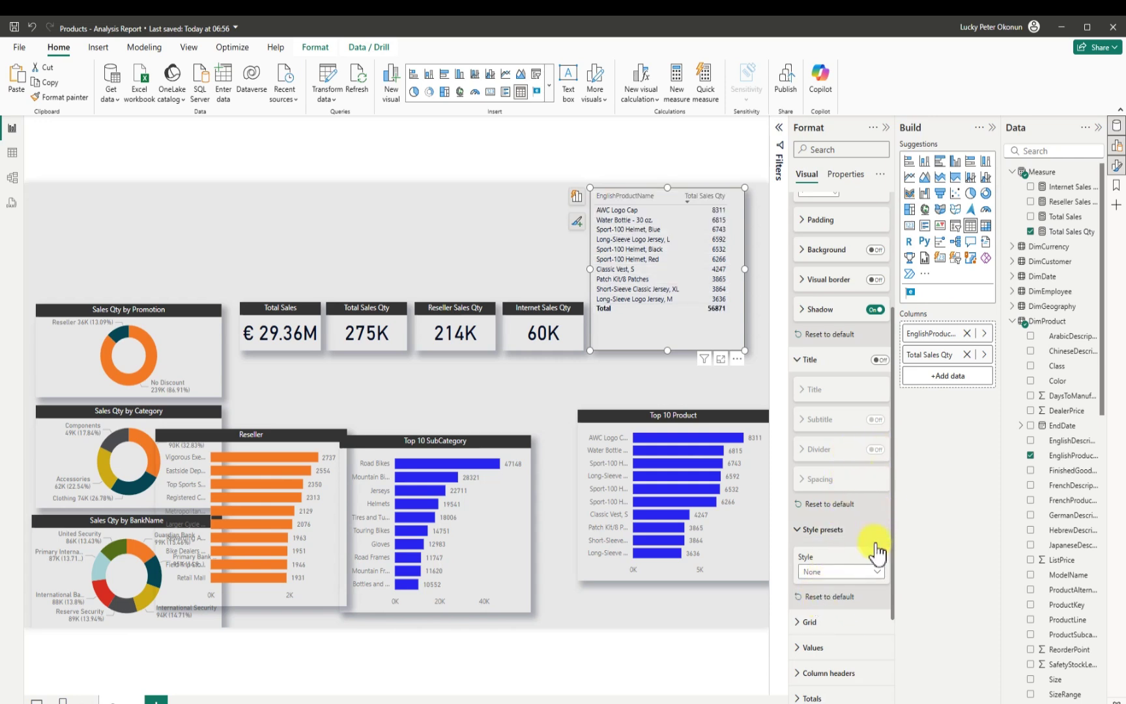
pyautogui.click(875, 572)
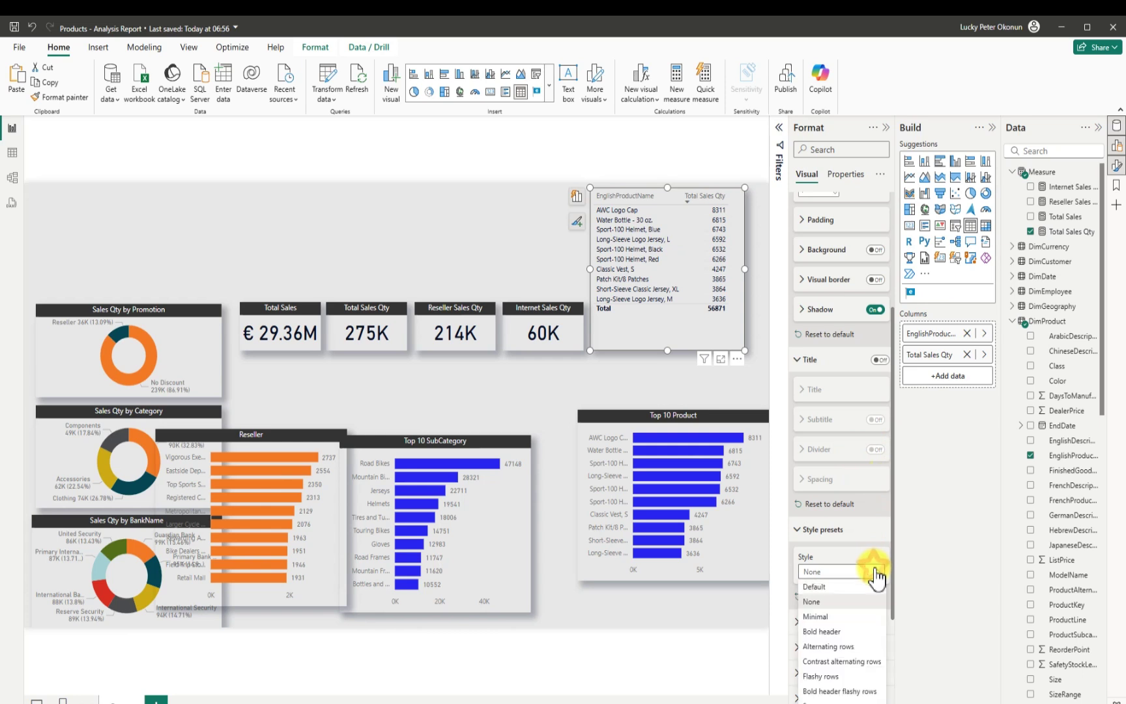
pyautogui.click(820, 601)
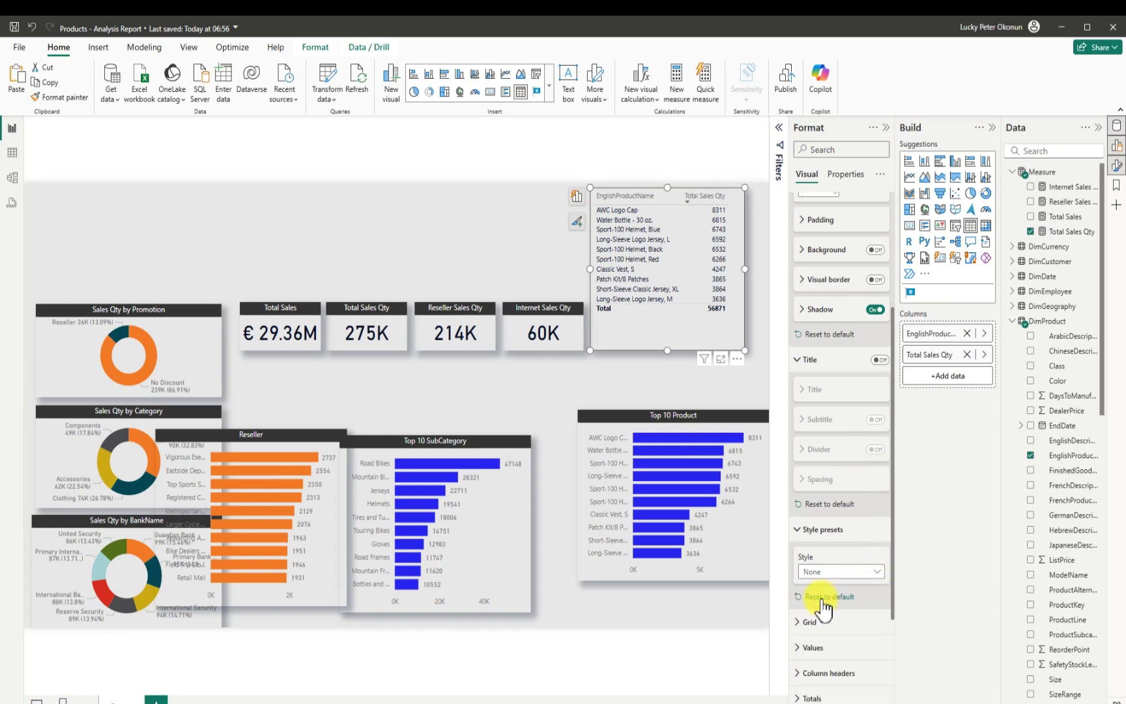
pyautogui.click(877, 572)
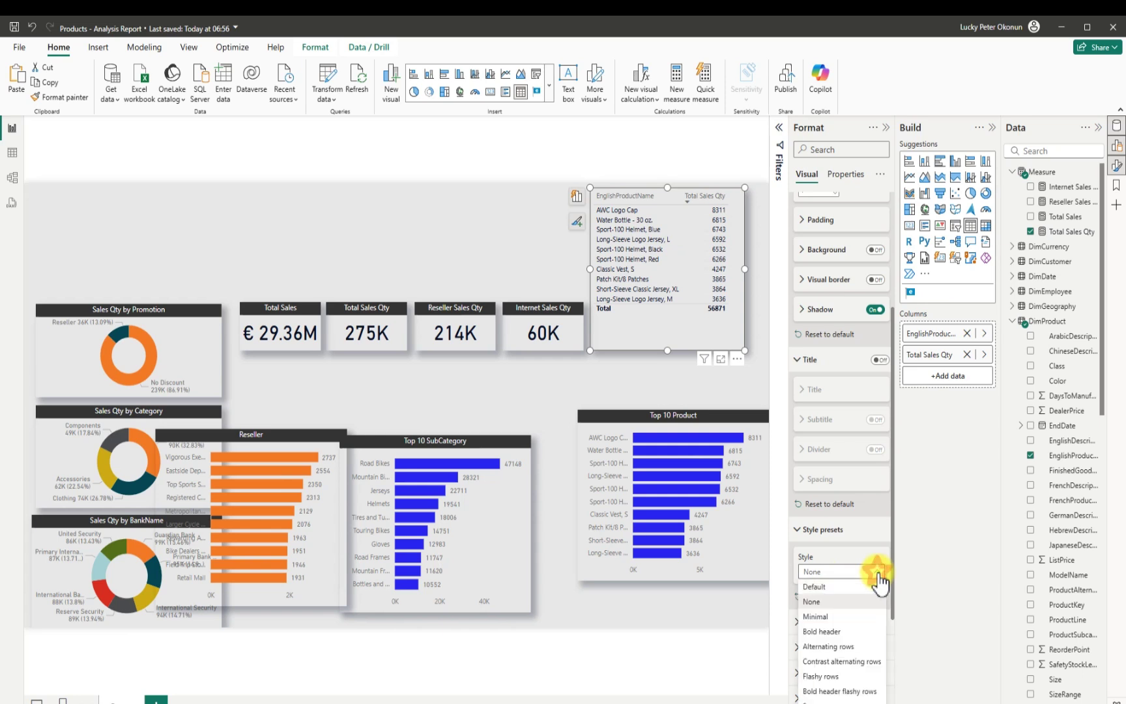
pyautogui.click(823, 596)
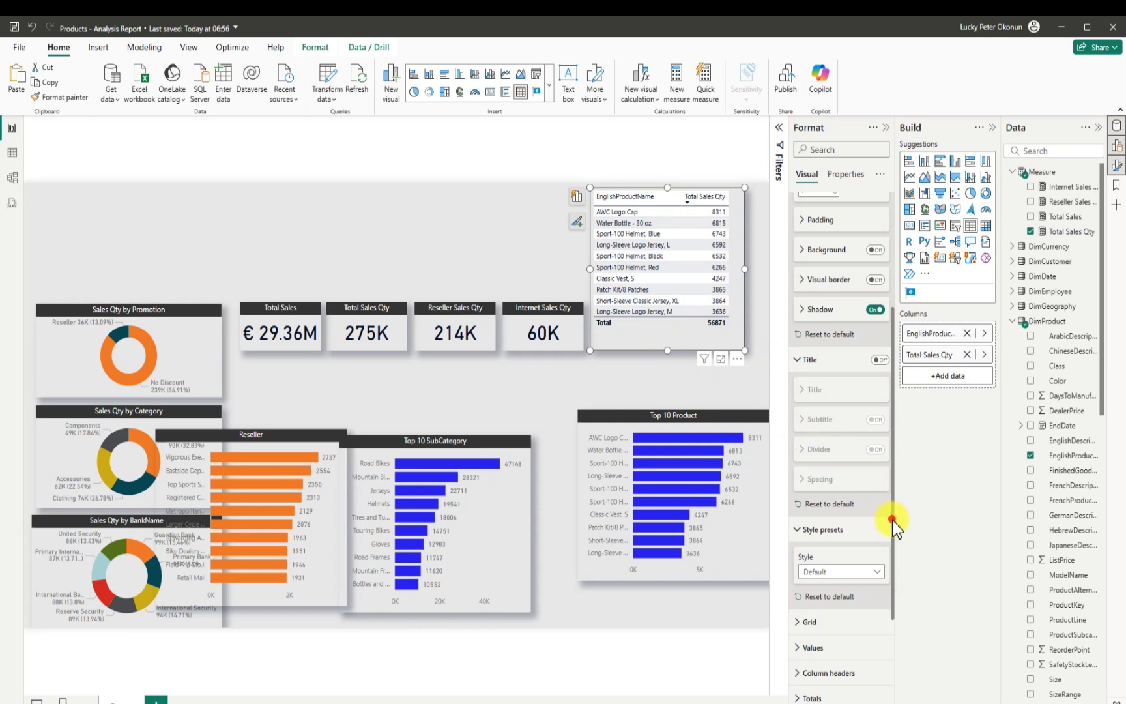
# Step: Try the Alternating rows, Flashy rows and Bold header flashy rows style presets on the product table
pyautogui.moveTo(893, 521); pyautogui.dragTo(883, 616)
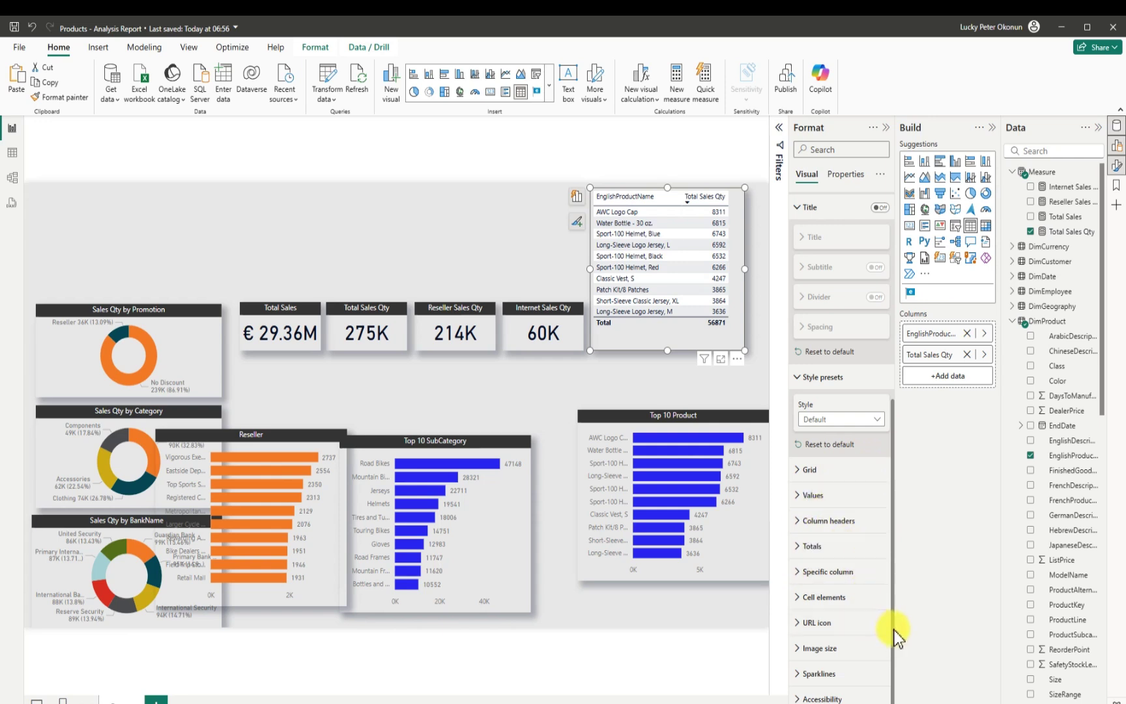
pyautogui.moveTo(894, 648); pyautogui.dragTo(888, 496)
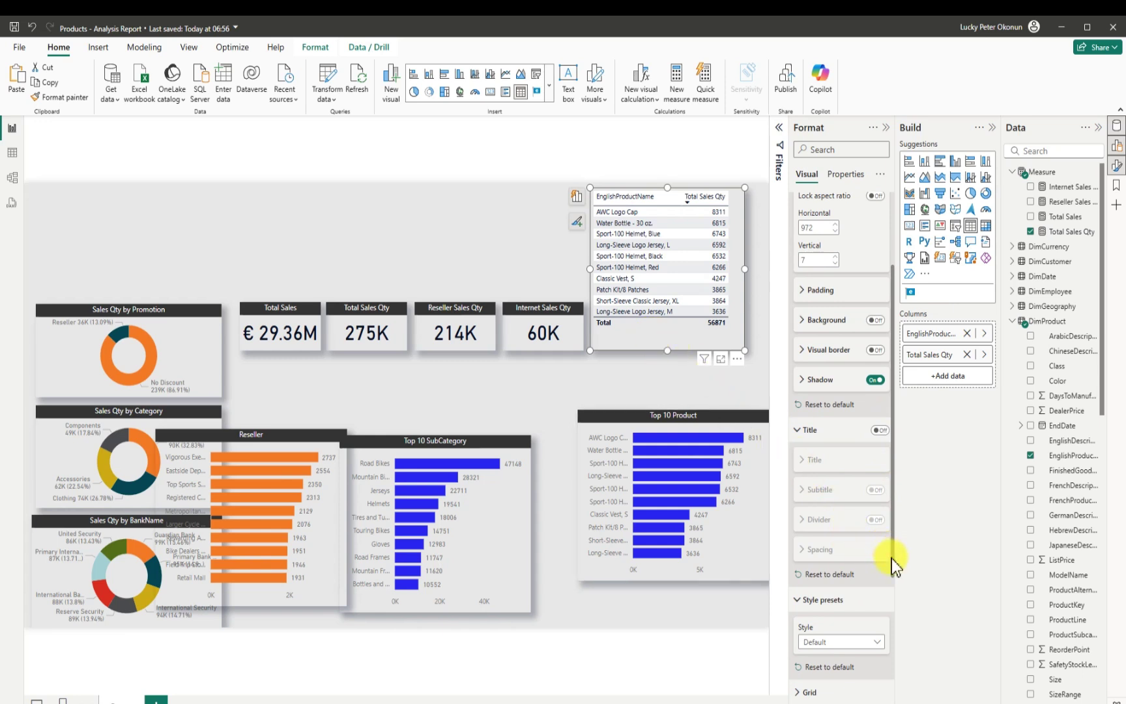
pyautogui.moveTo(892, 559); pyautogui.dragTo(890, 687)
pyautogui.click(878, 441)
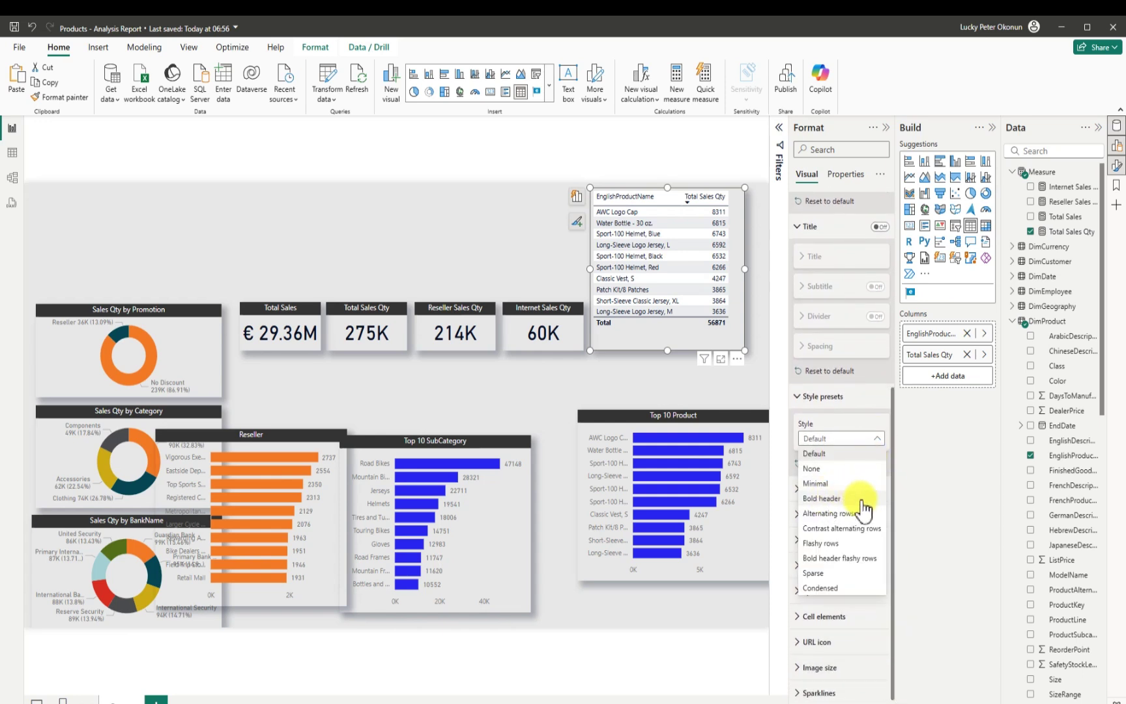
pyautogui.click(827, 515)
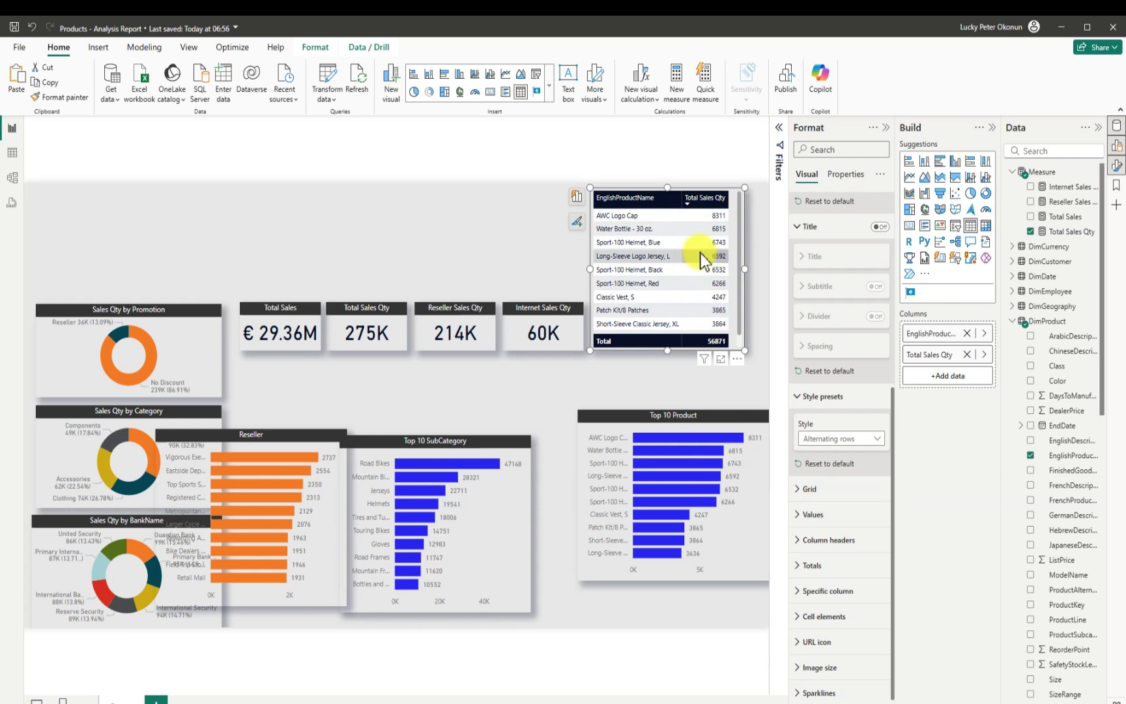
pyautogui.click(872, 440)
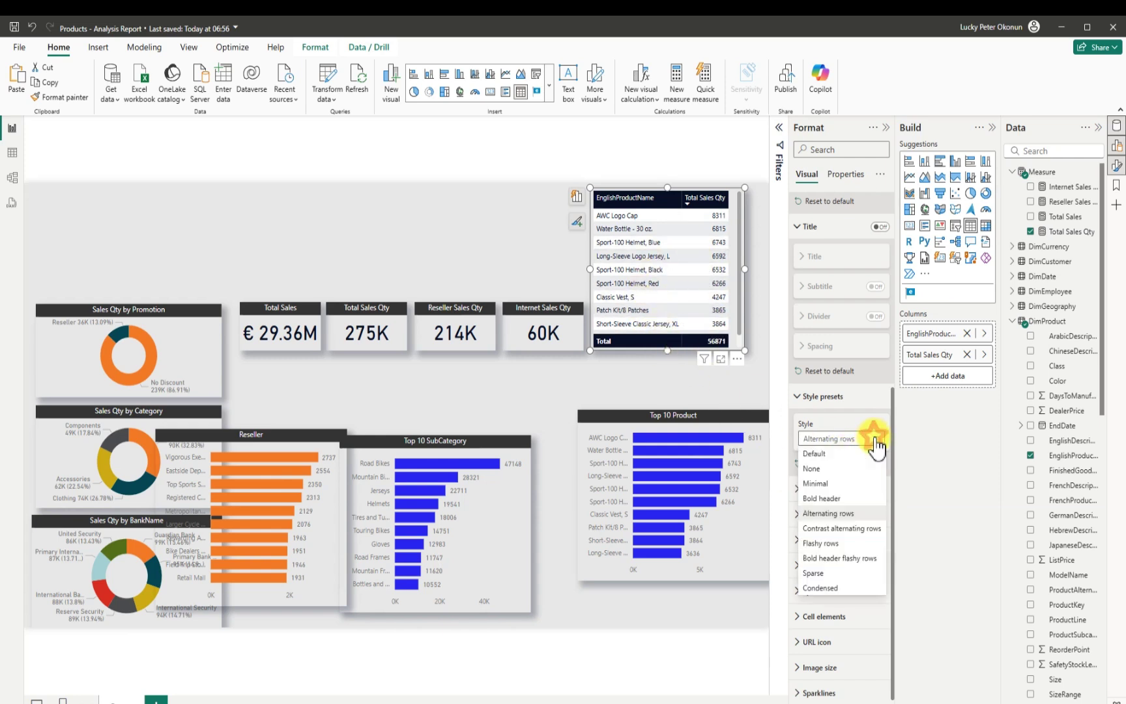
pyautogui.click(828, 541)
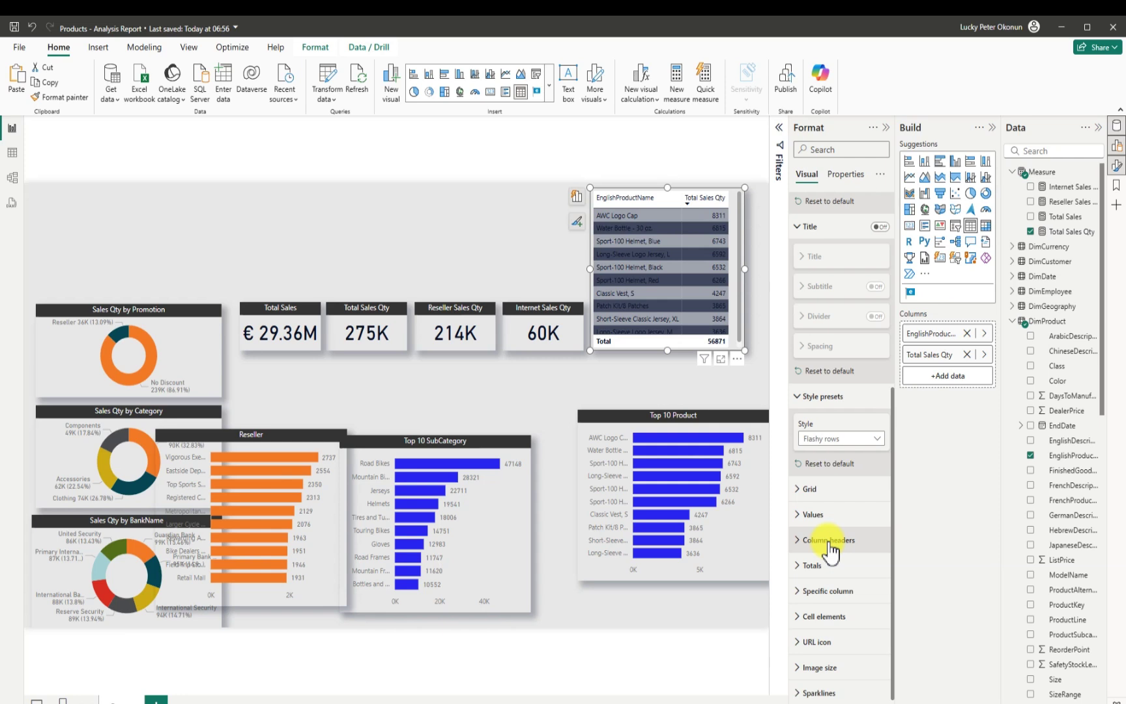
pyautogui.click(876, 439)
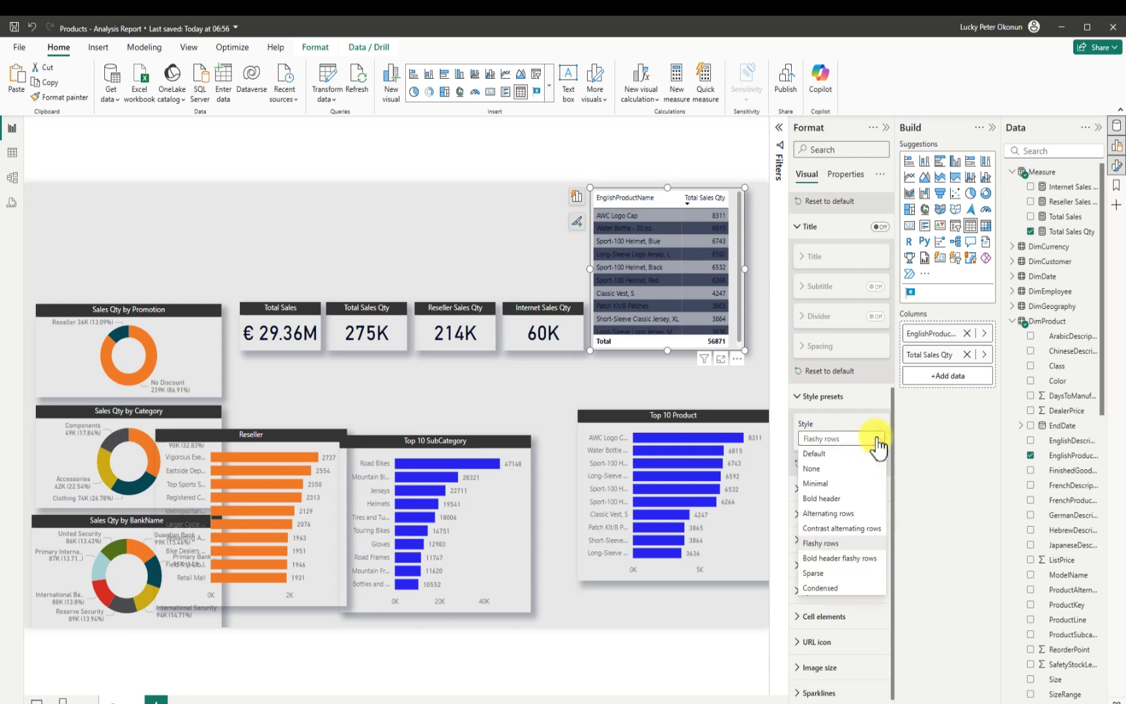
pyautogui.click(833, 559)
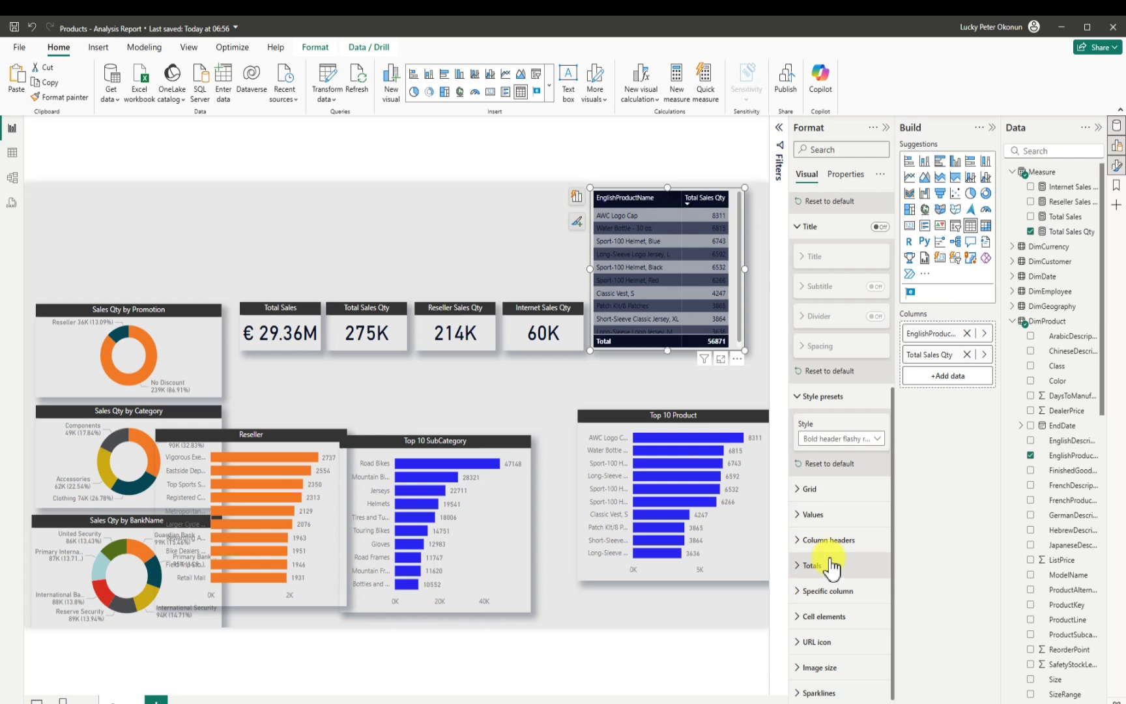
# Step: Try the Sparse and Condensed style presets on the product table, then set the style back to Default
pyautogui.click(875, 438)
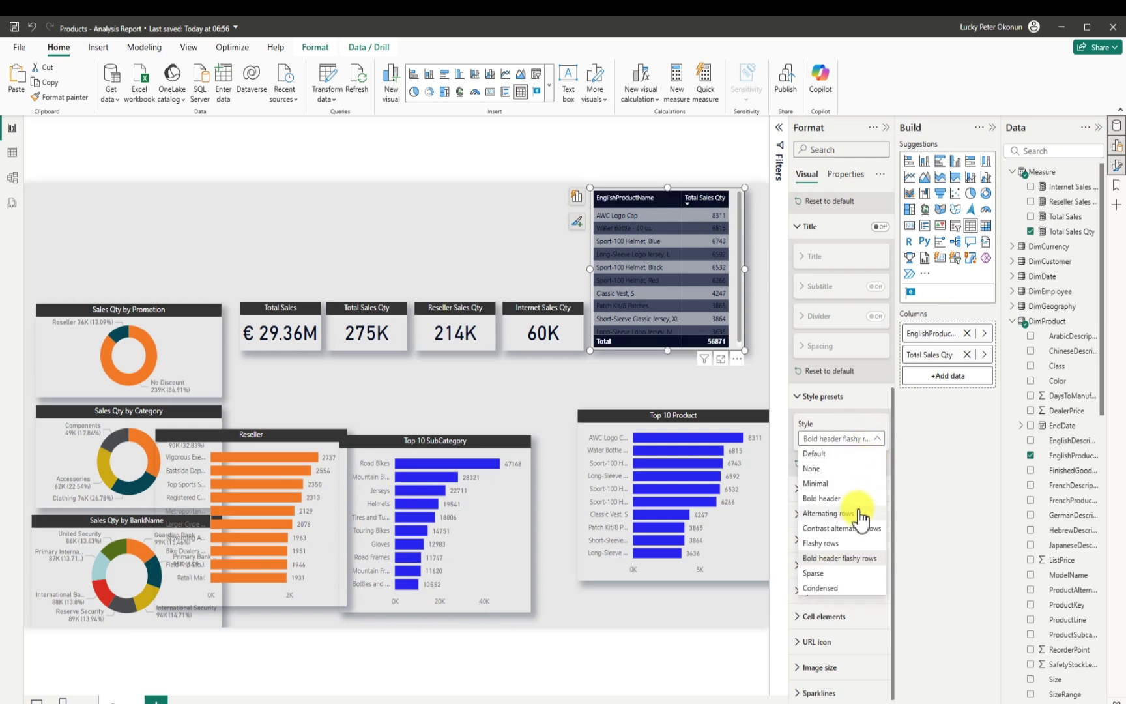
pyautogui.click(825, 594)
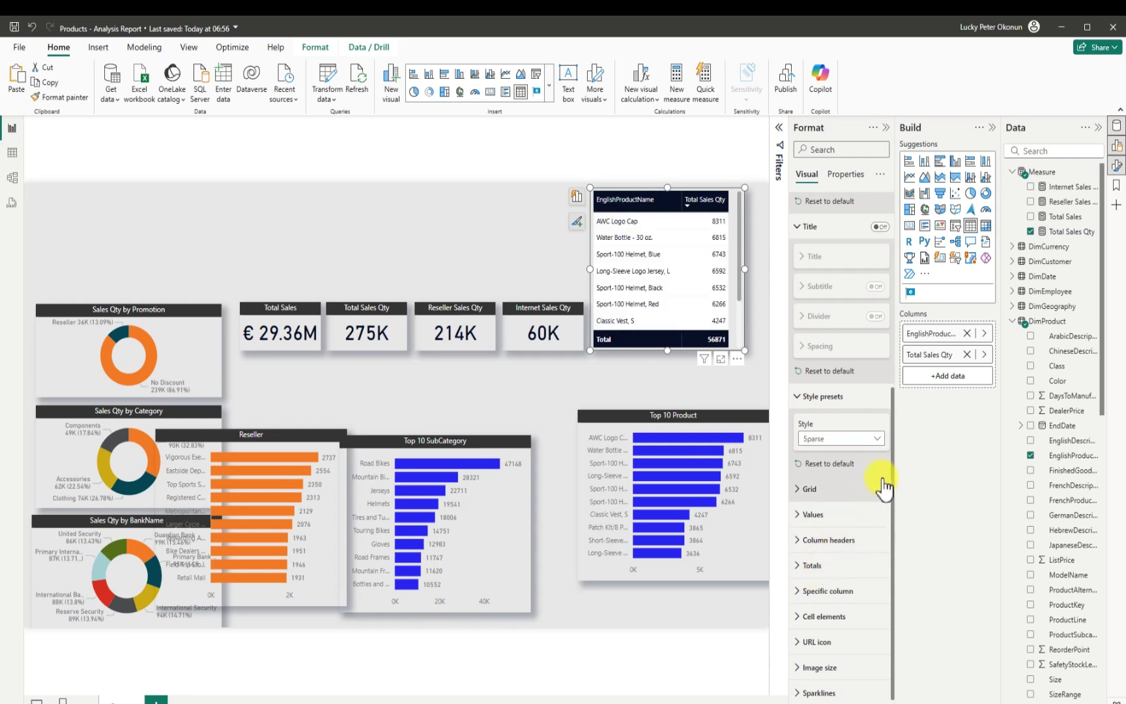
pyautogui.click(877, 439)
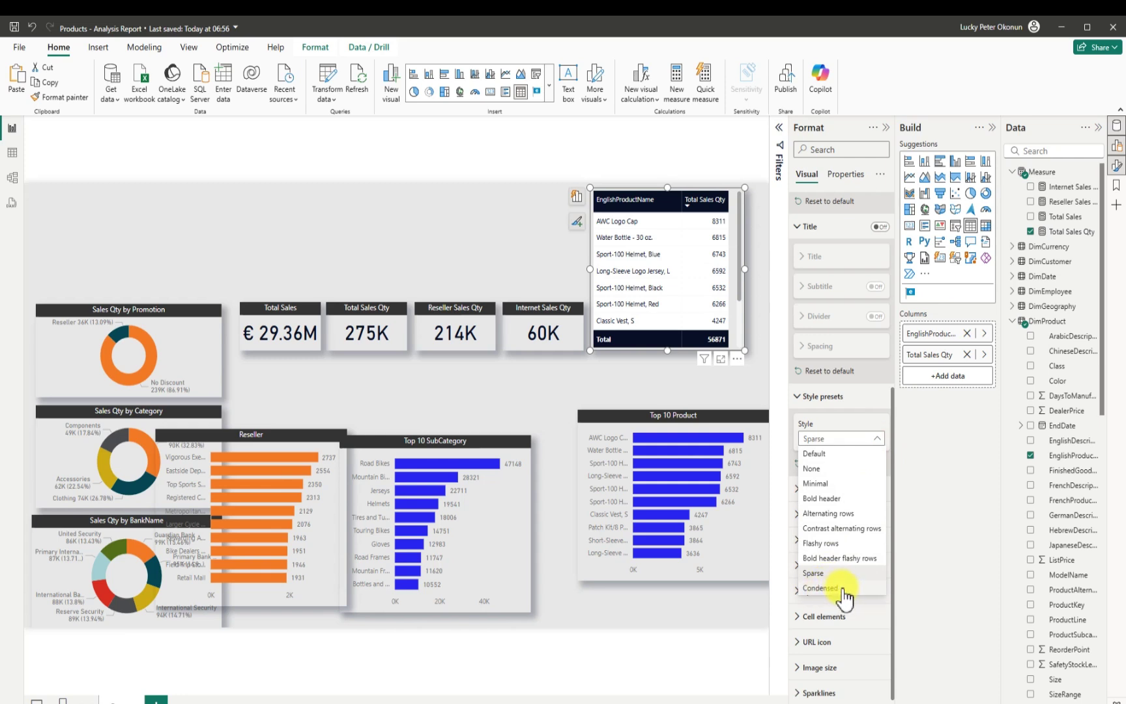
pyautogui.click(829, 575)
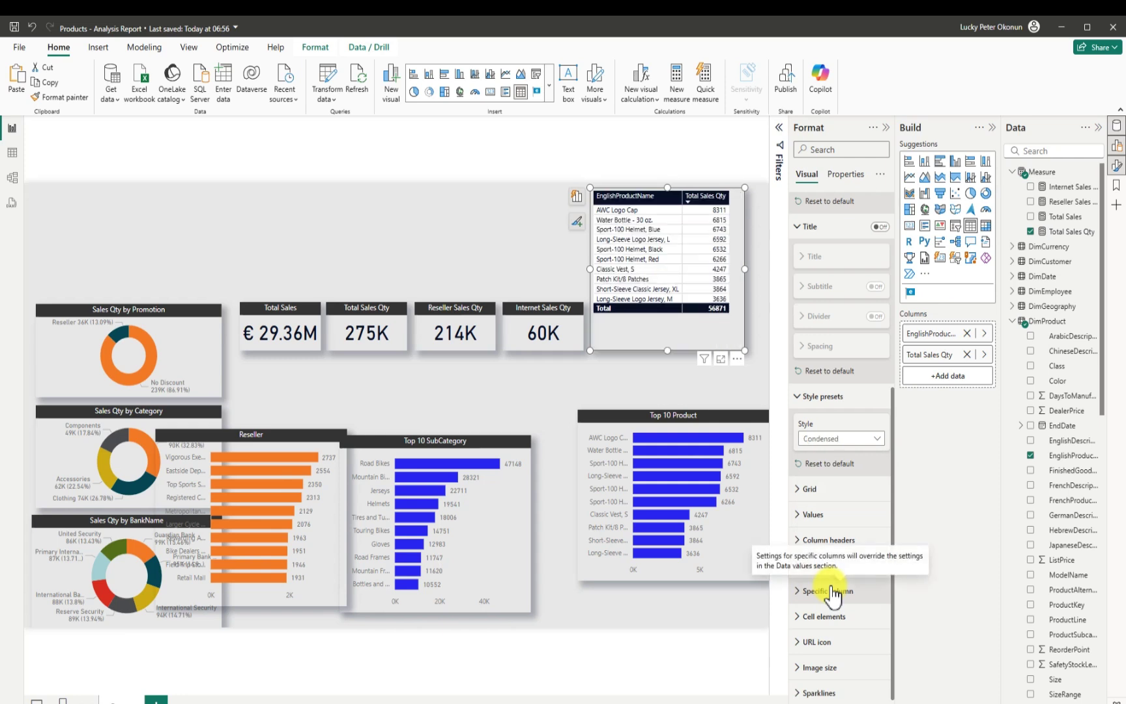
pyautogui.click(876, 439)
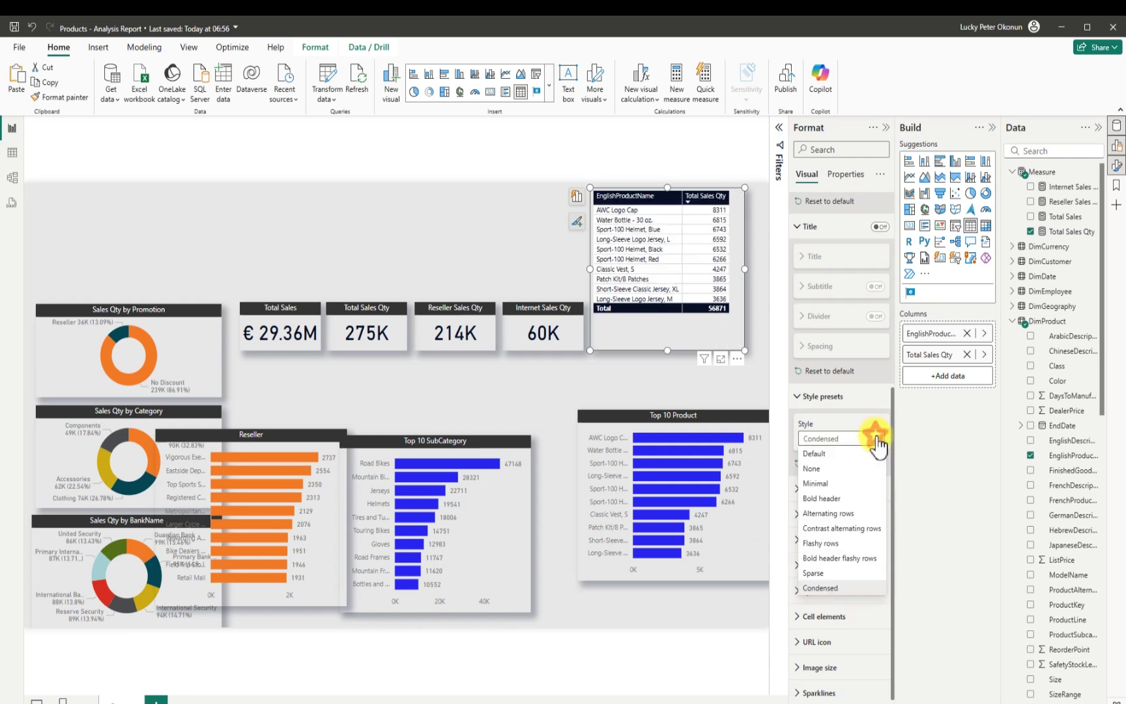
pyautogui.click(820, 455)
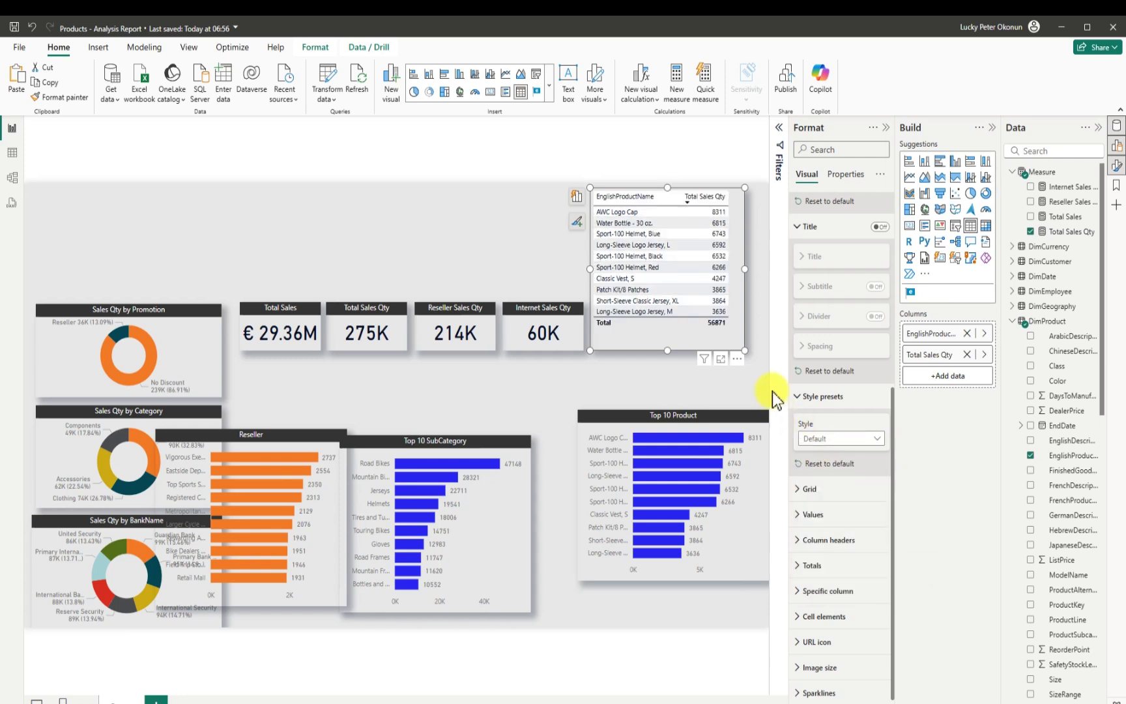
# Step: Widen the product table slightly, and replace its horizontal gridlines with vertical gridlines
pyautogui.click(751, 350)
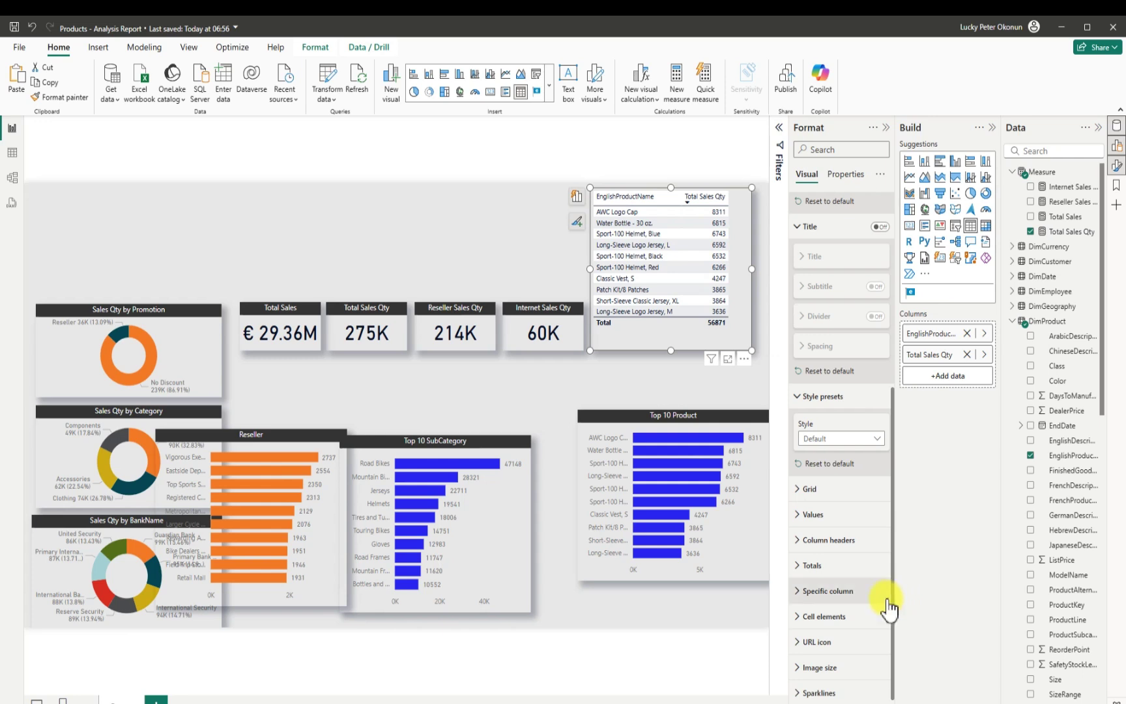
pyautogui.click(802, 490)
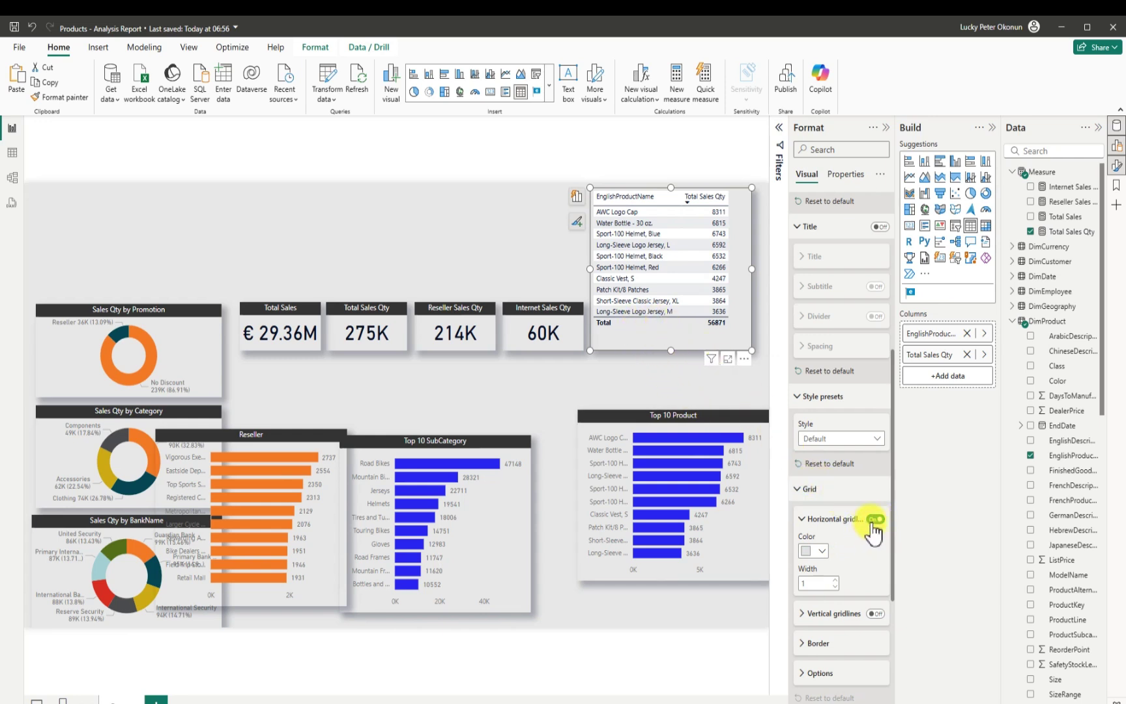
pyautogui.click(875, 519)
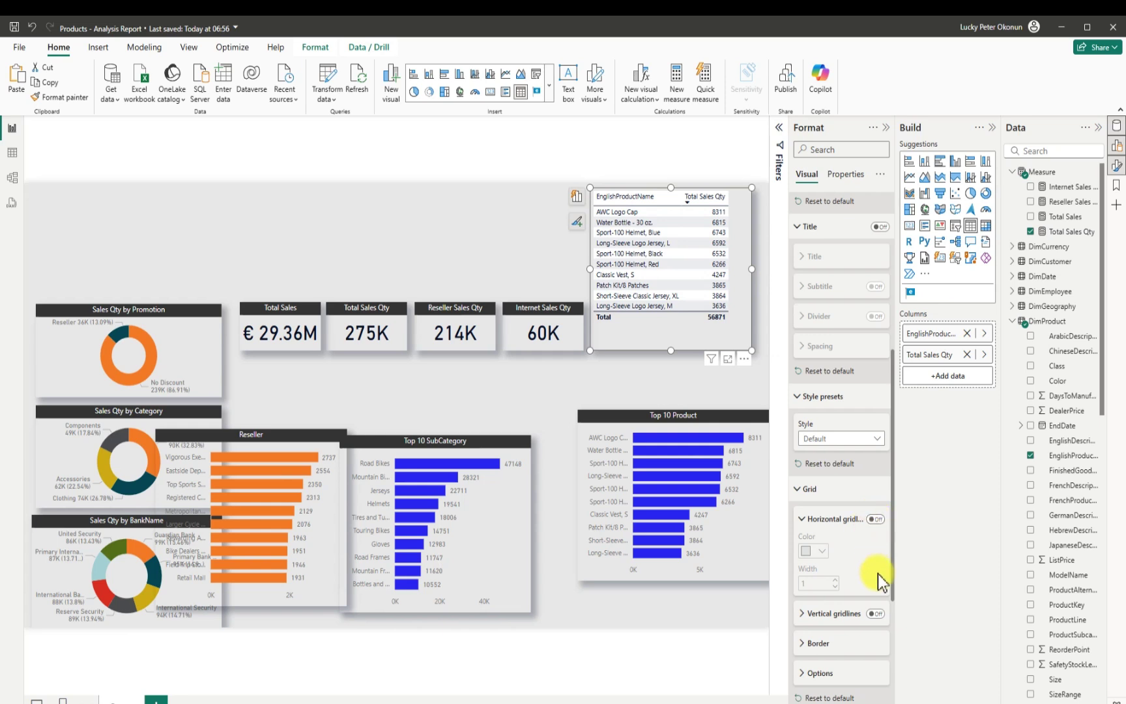
pyautogui.click(876, 614)
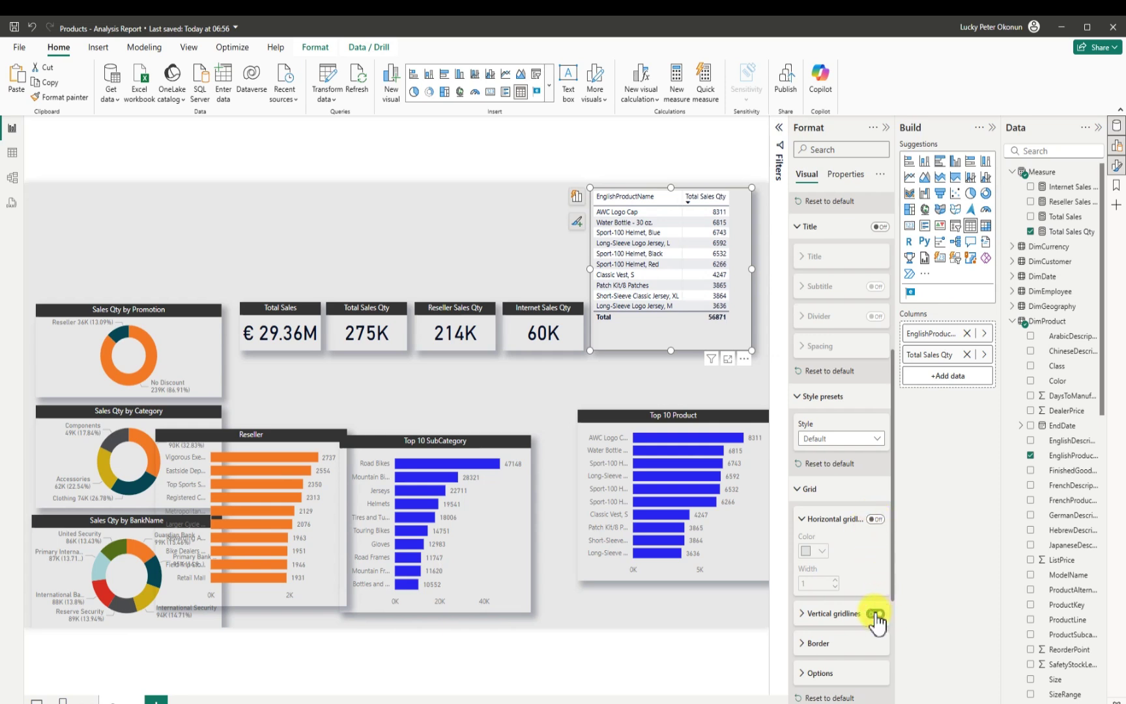
# Step: Set the width of the product table's vertical gridlines to 5 and check the available gridline colors
pyautogui.click(801, 613)
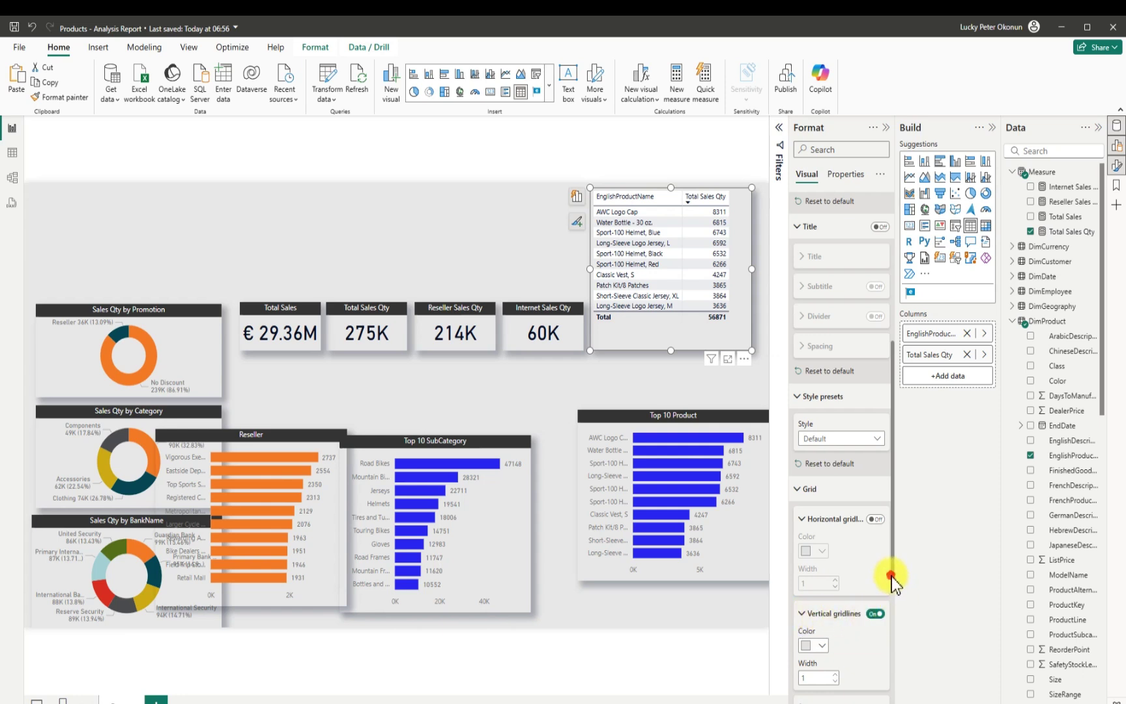
pyautogui.moveTo(891, 573); pyautogui.dragTo(889, 633)
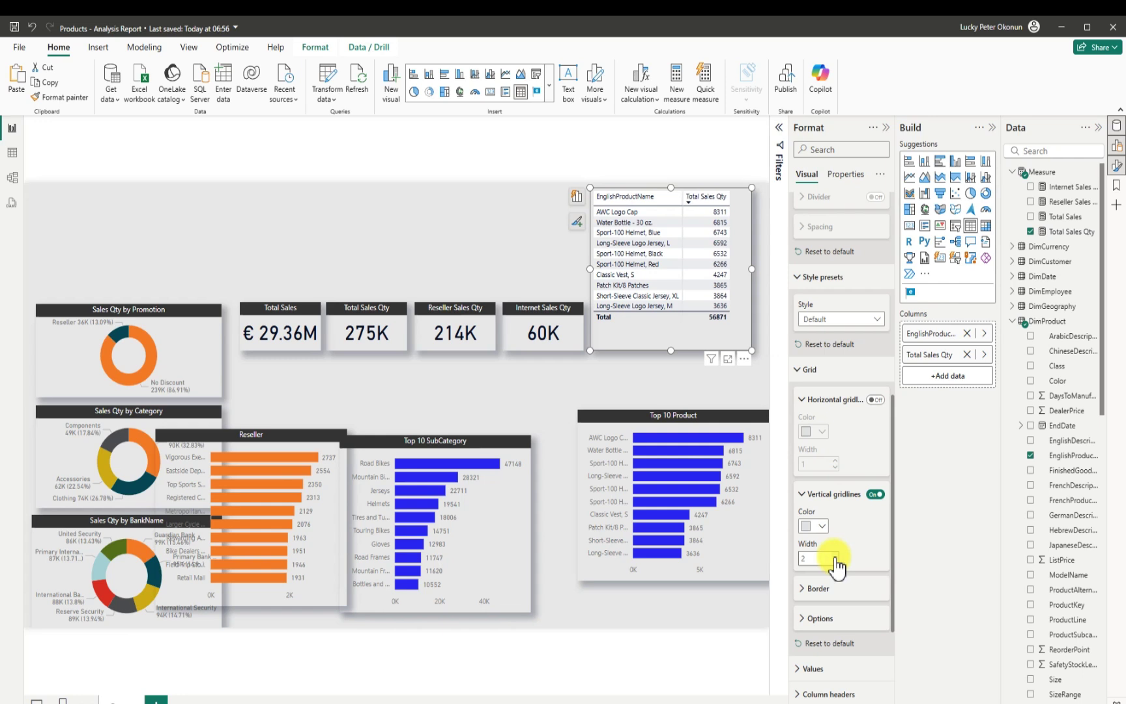
pyautogui.click(835, 556)
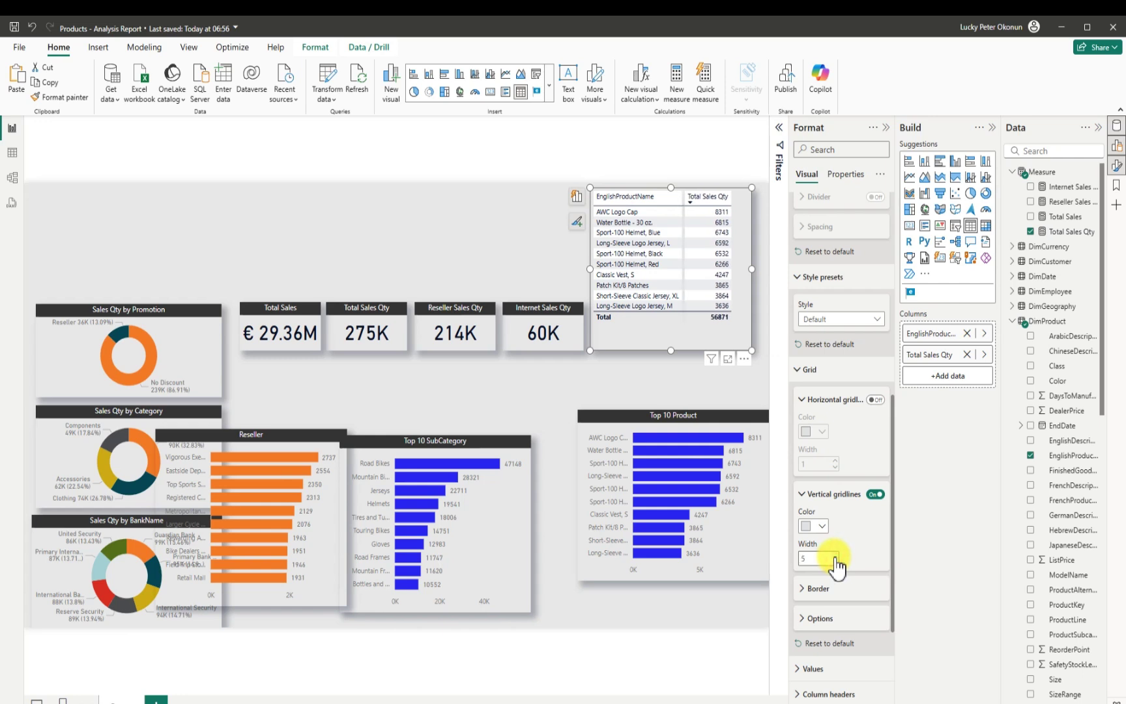
pyautogui.click(823, 527)
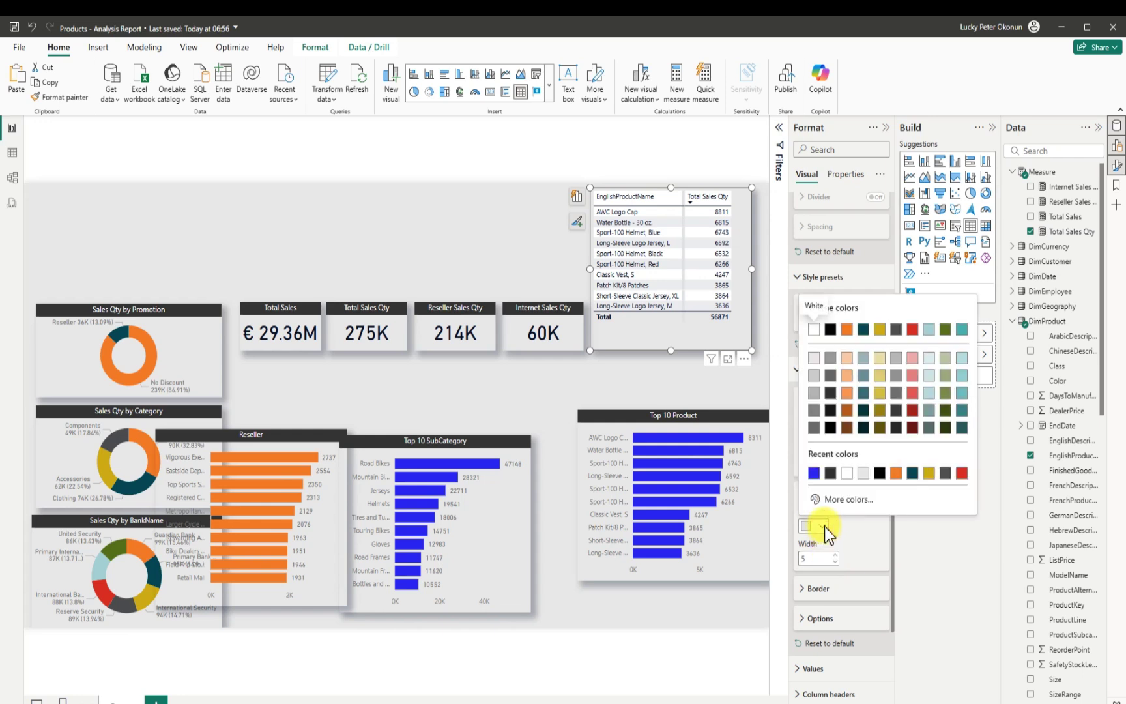
pyautogui.click(823, 527)
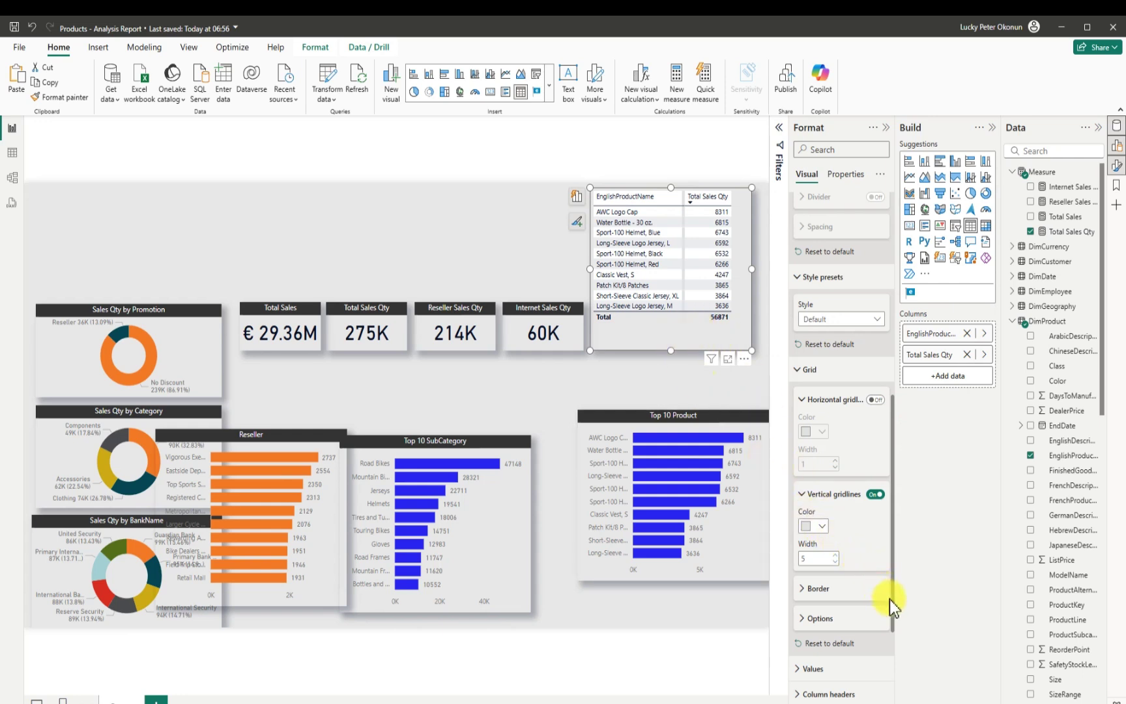
# Step: Check the border options in the product table's grid formatting
pyautogui.click(805, 590)
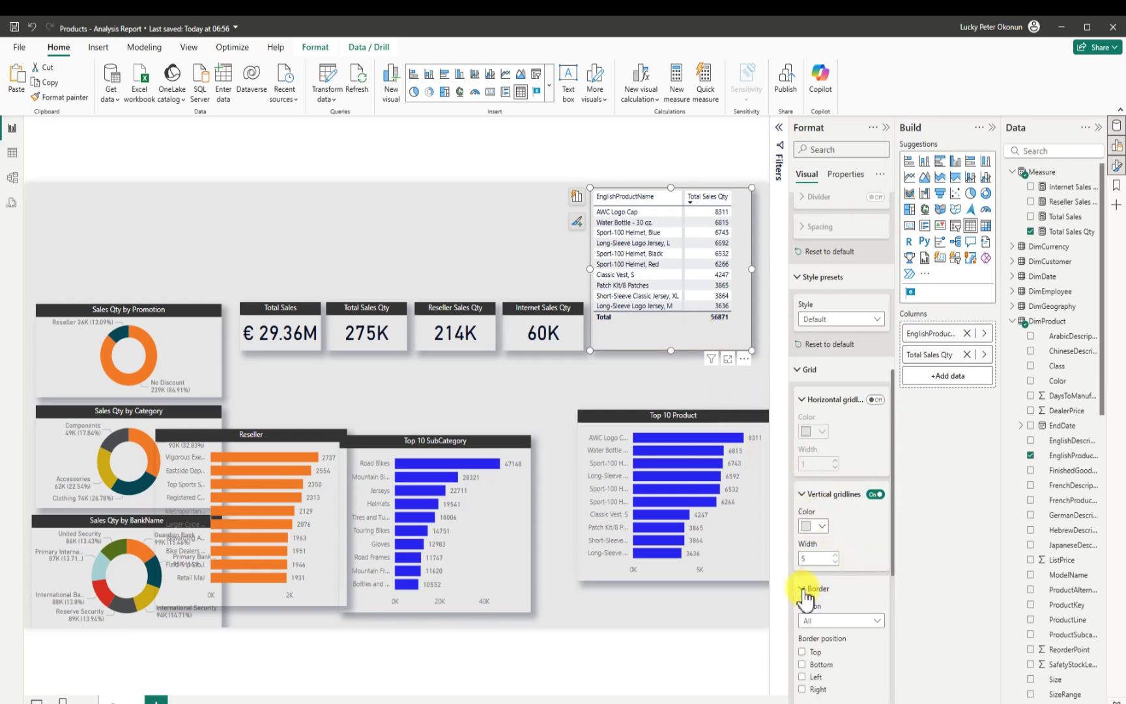
pyautogui.click(803, 590)
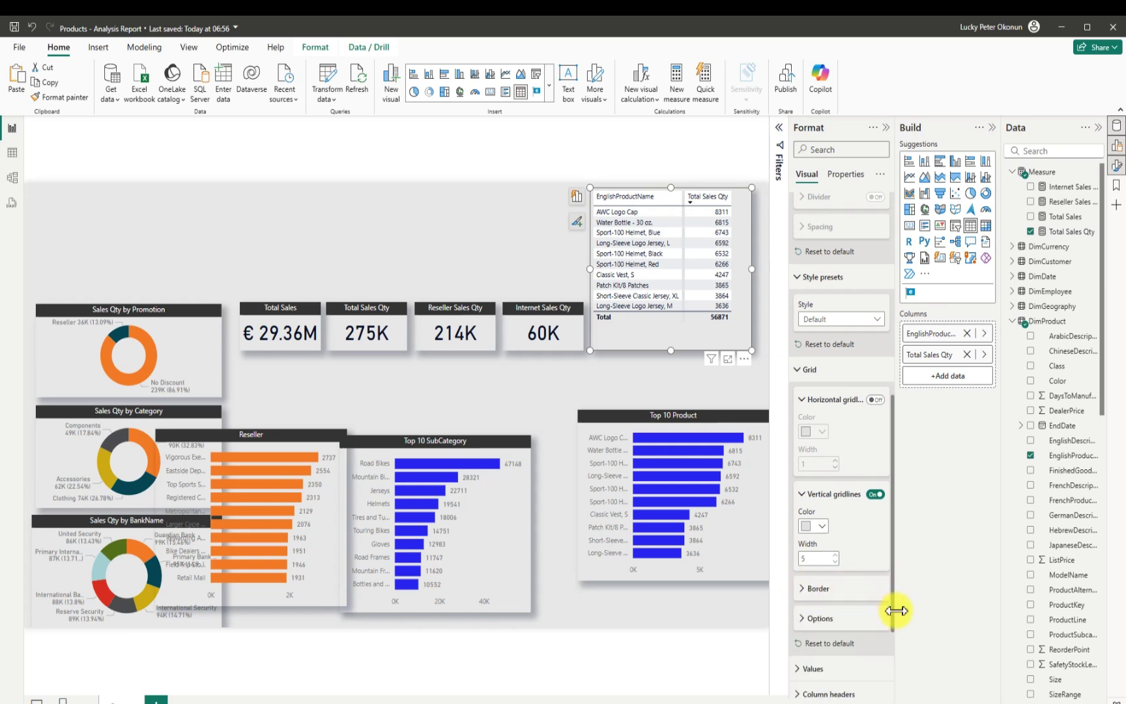
pyautogui.scroll(-1, 892, 626)
pyautogui.moveTo(894, 632); pyautogui.dragTo(894, 681)
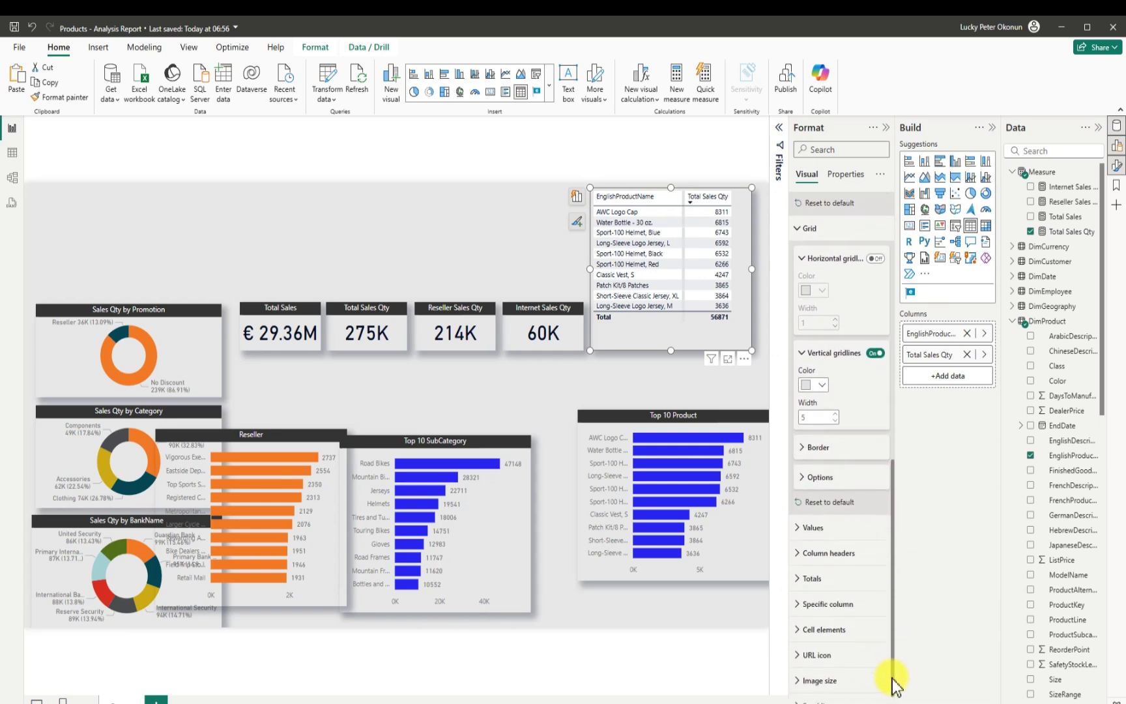
# Step: In the product table's values formatting, try white and medium grey row backgrounds, then set the background color to light grey
pyautogui.click(799, 529)
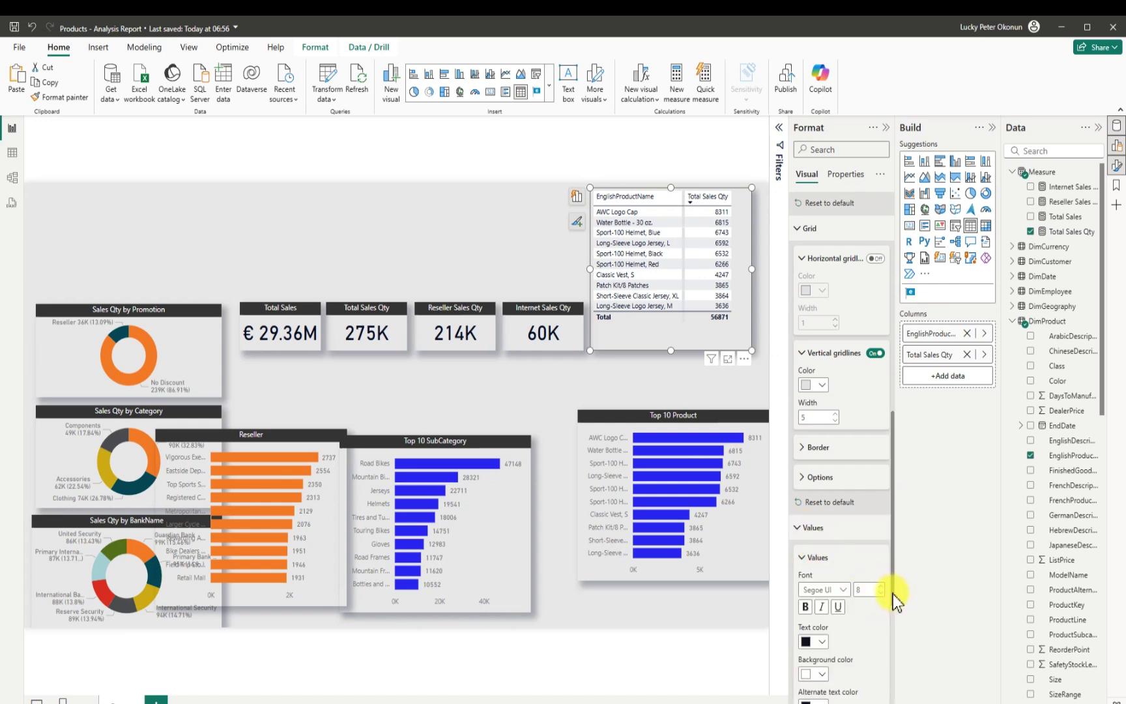
pyautogui.moveTo(894, 595); pyautogui.dragTo(889, 646)
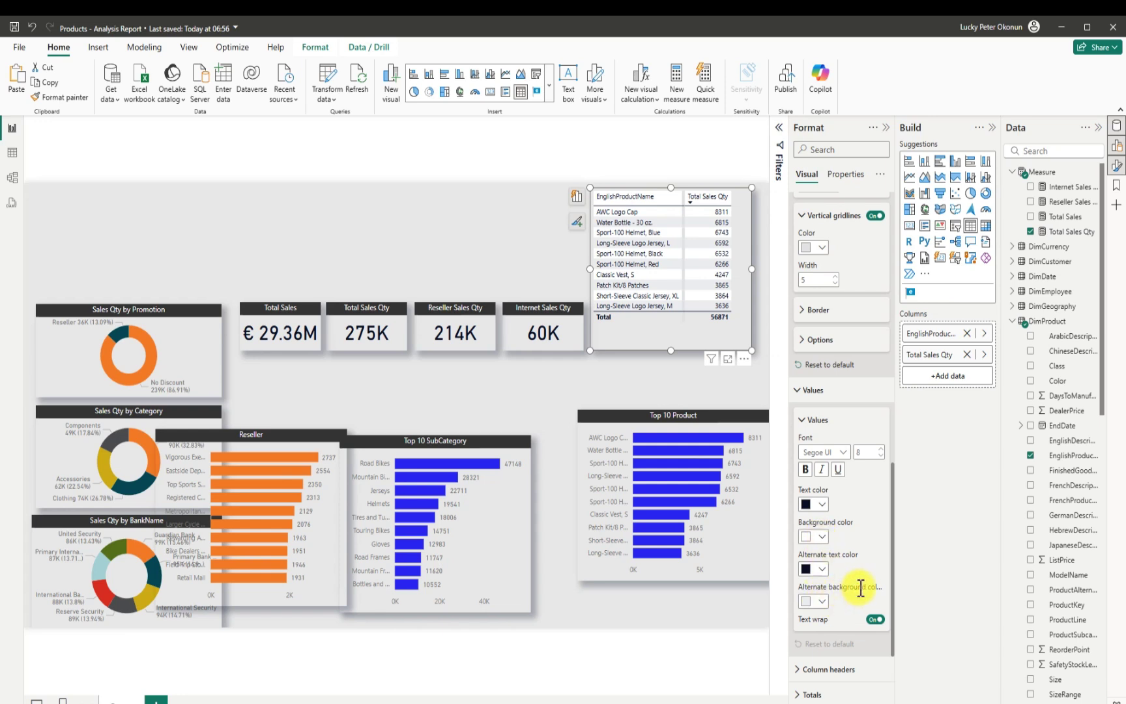
pyautogui.click(822, 537)
pyautogui.click(854, 541)
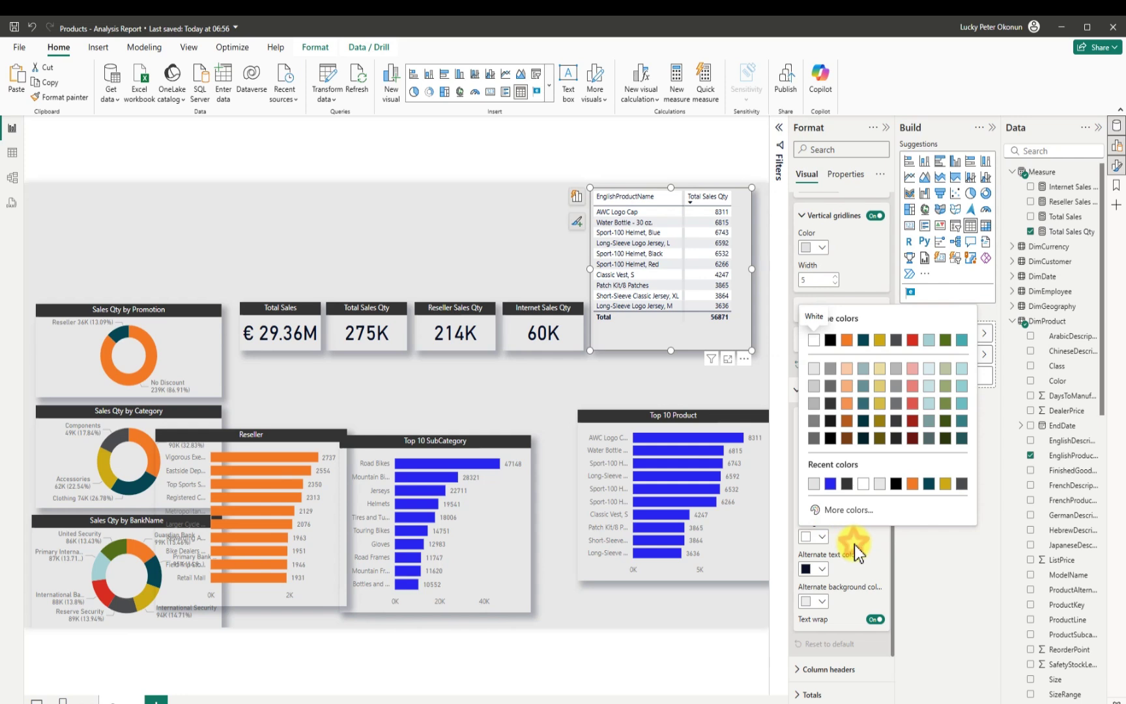
pyautogui.click(824, 538)
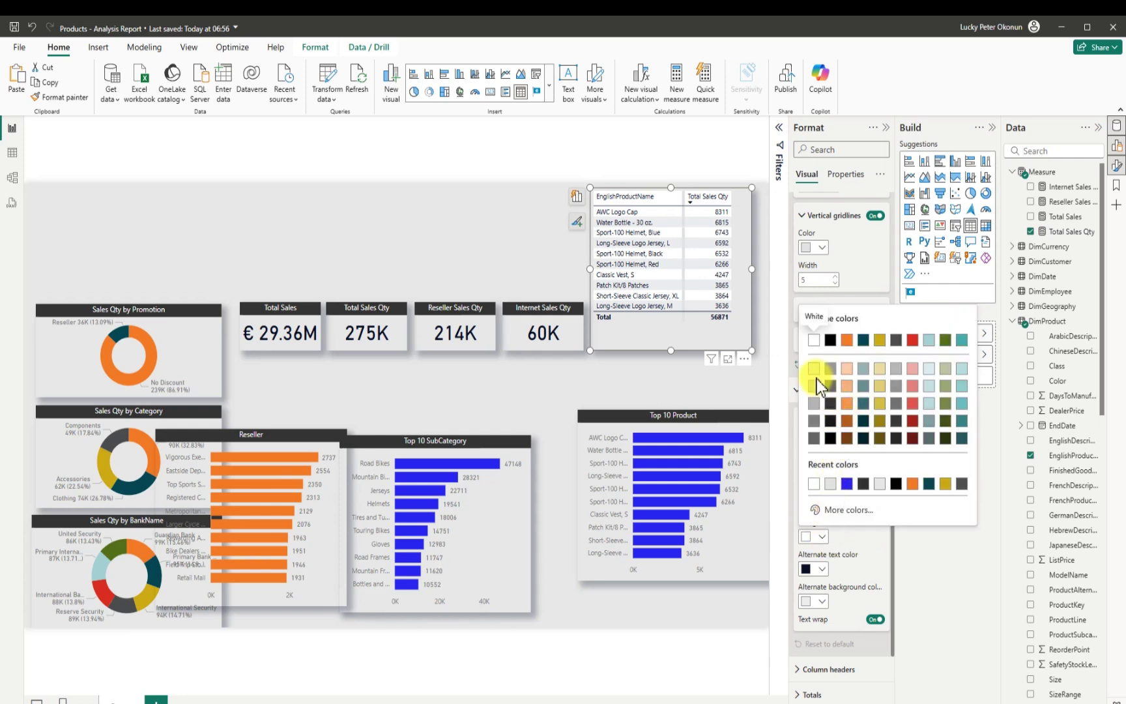
pyautogui.click(815, 404)
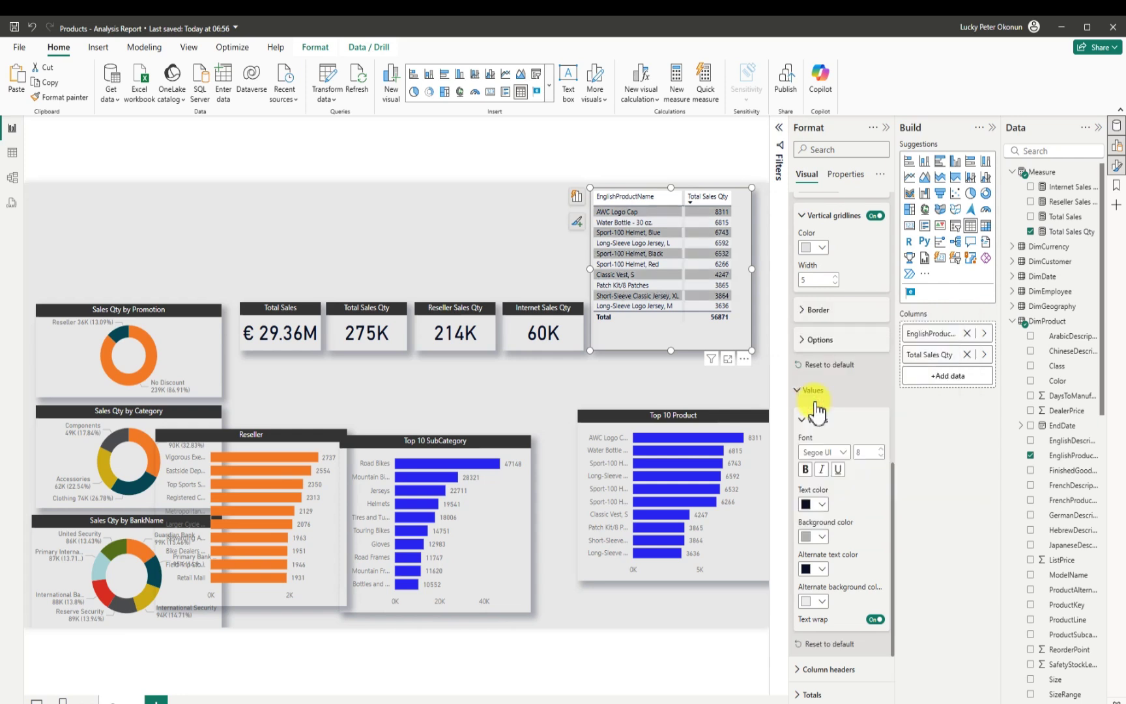
pyautogui.click(822, 537)
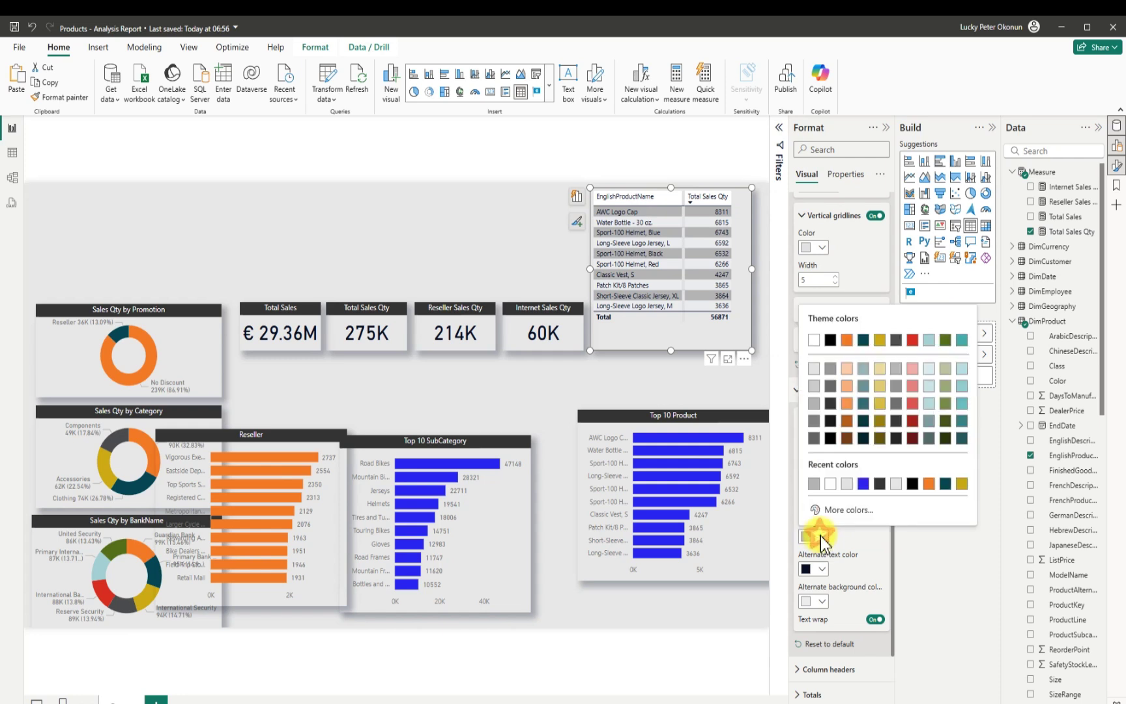
pyautogui.click(815, 370)
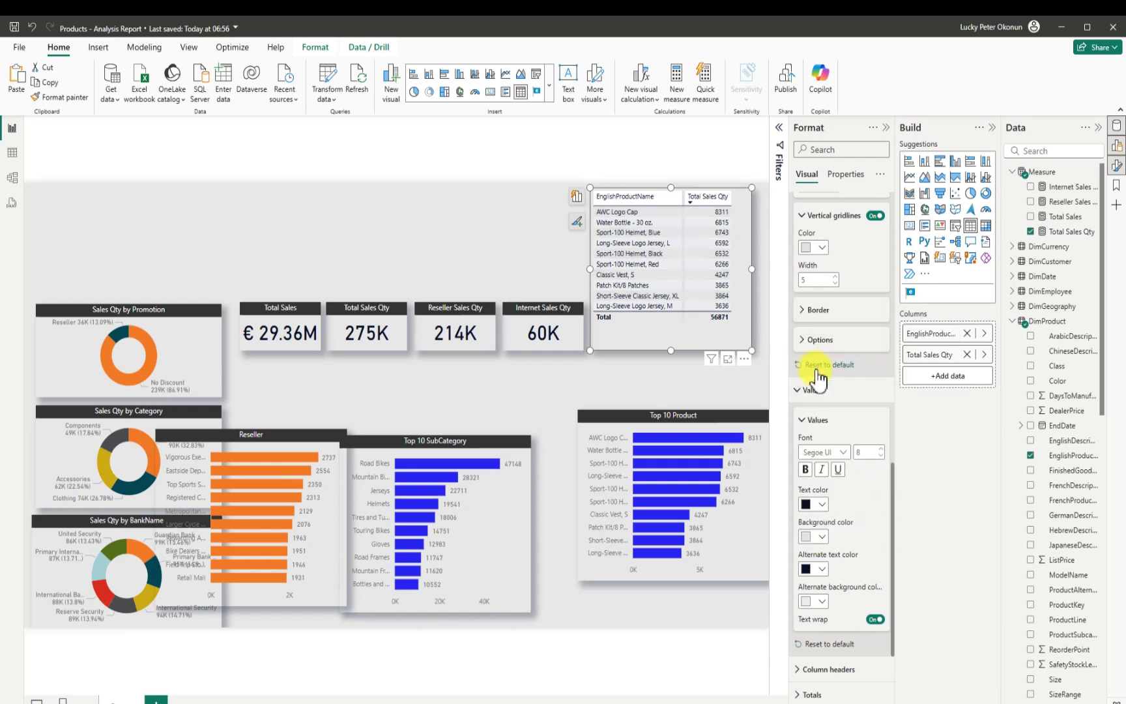
# Step: Try a light orange background (#f9c9a8) for the product table's values, then set it back to light grey
pyautogui.click(823, 537)
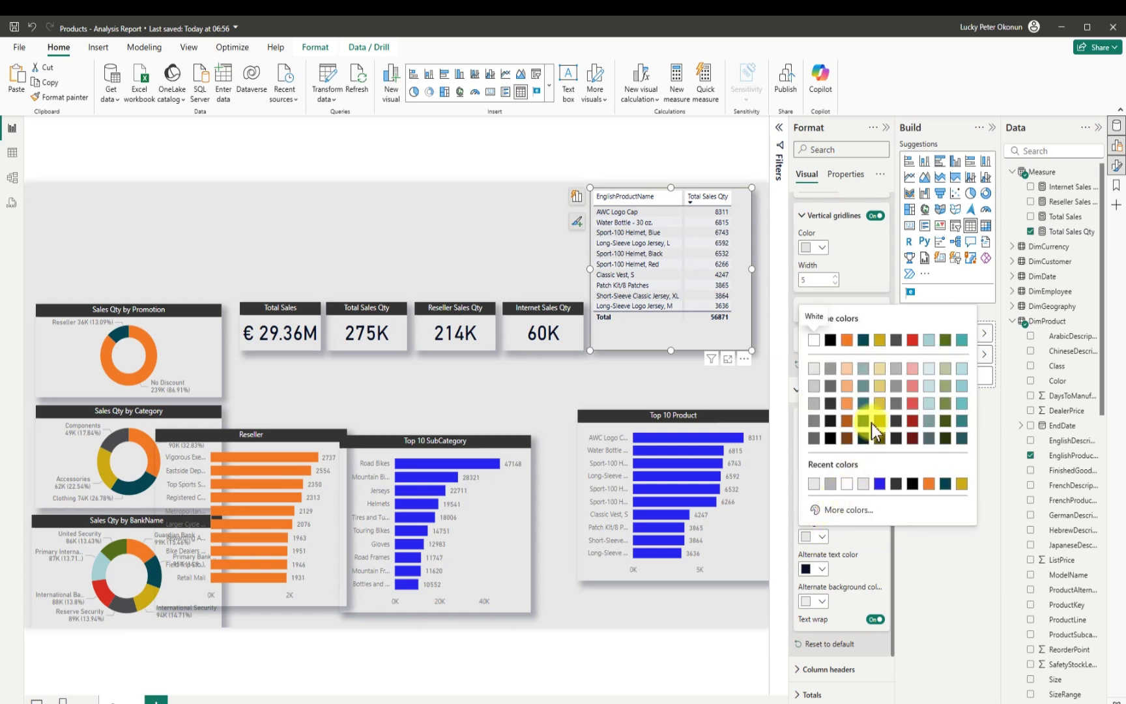
pyautogui.click(847, 369)
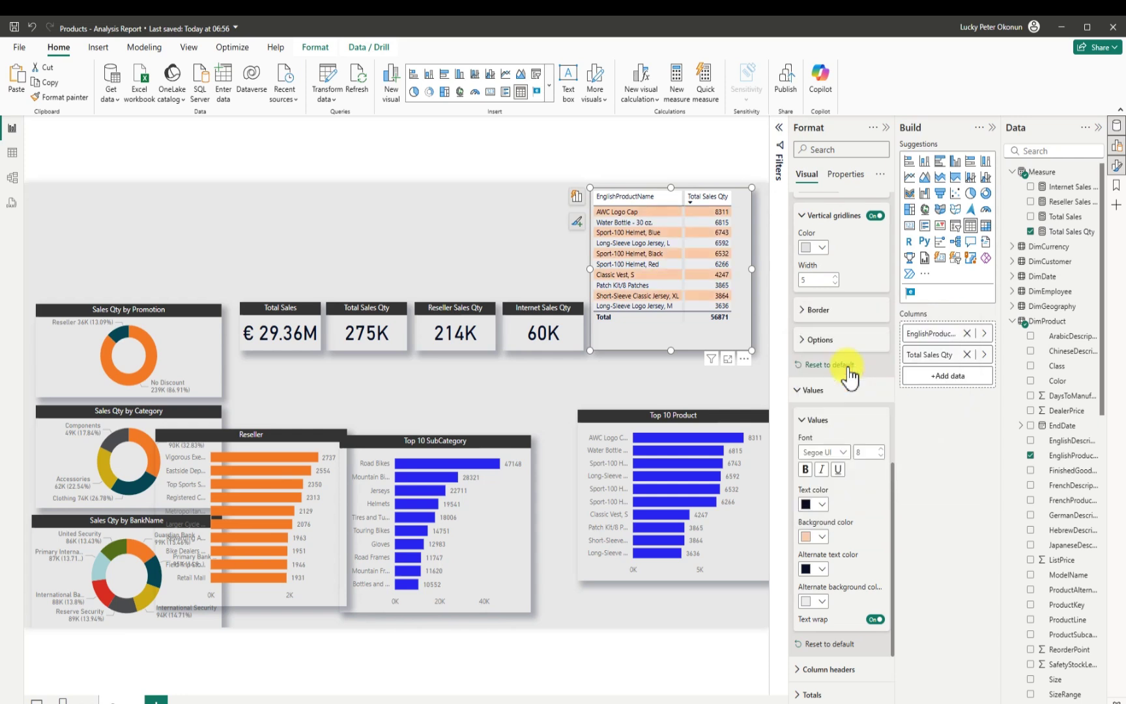
pyautogui.click(822, 536)
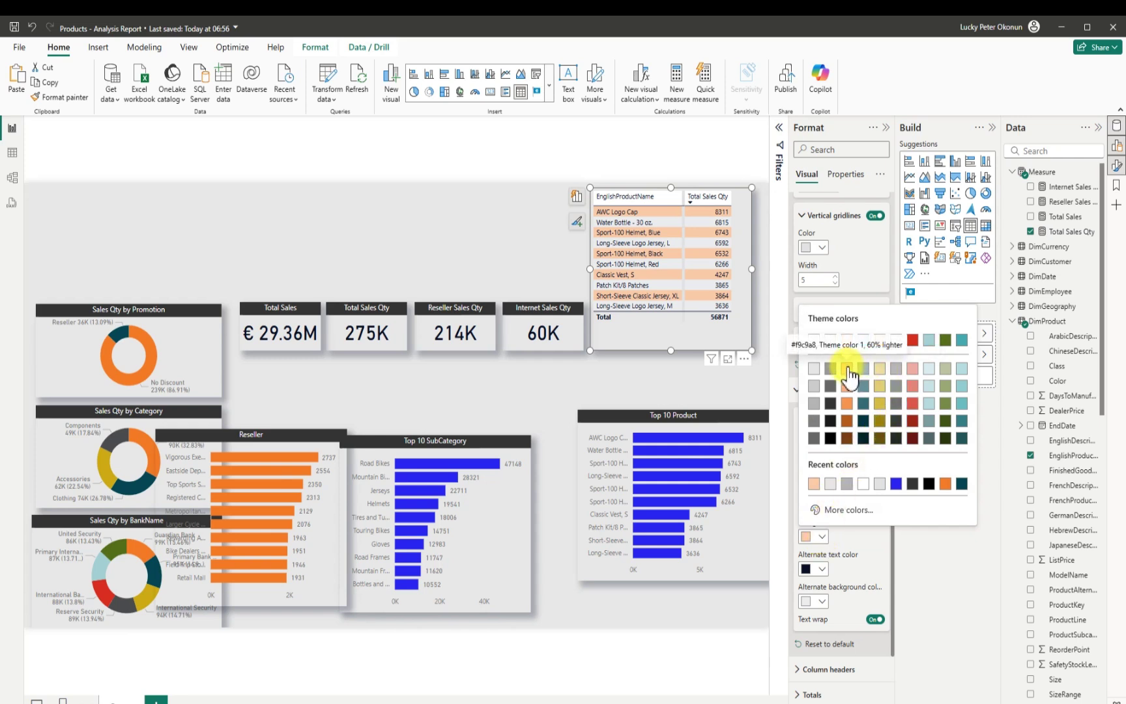
pyautogui.click(814, 370)
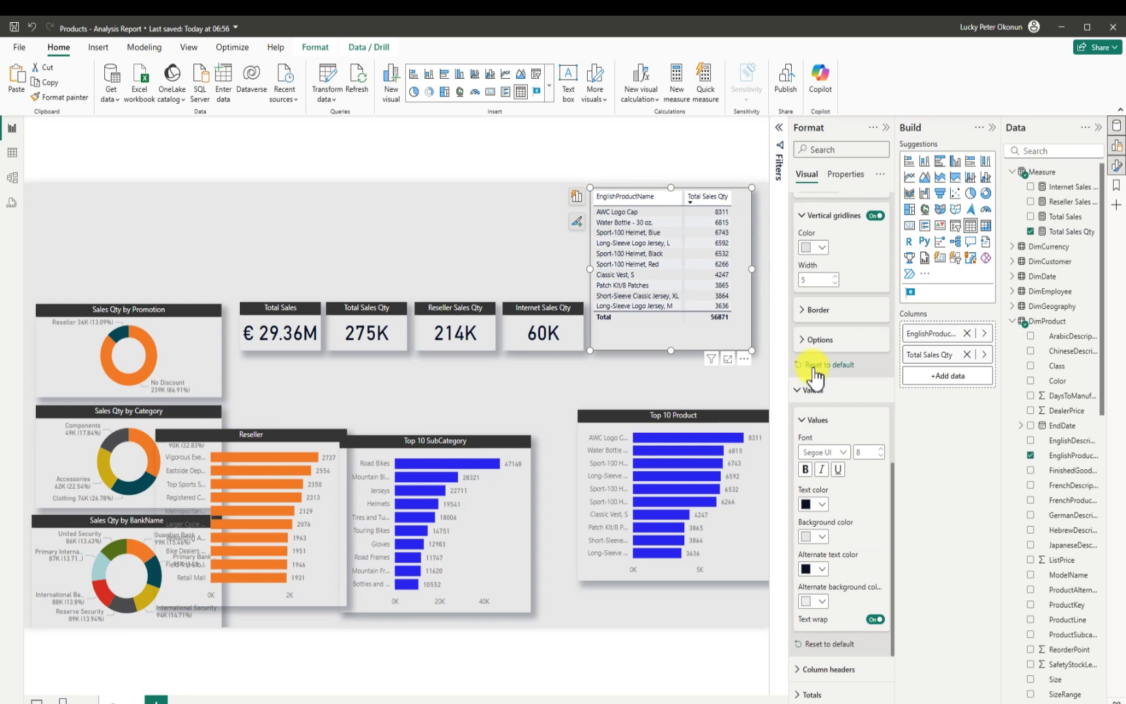
# Step: Try a darker grey alternate background color for the product table's rows, widen the table slightly, and change the alternate background to a lighter grey
pyautogui.click(821, 601)
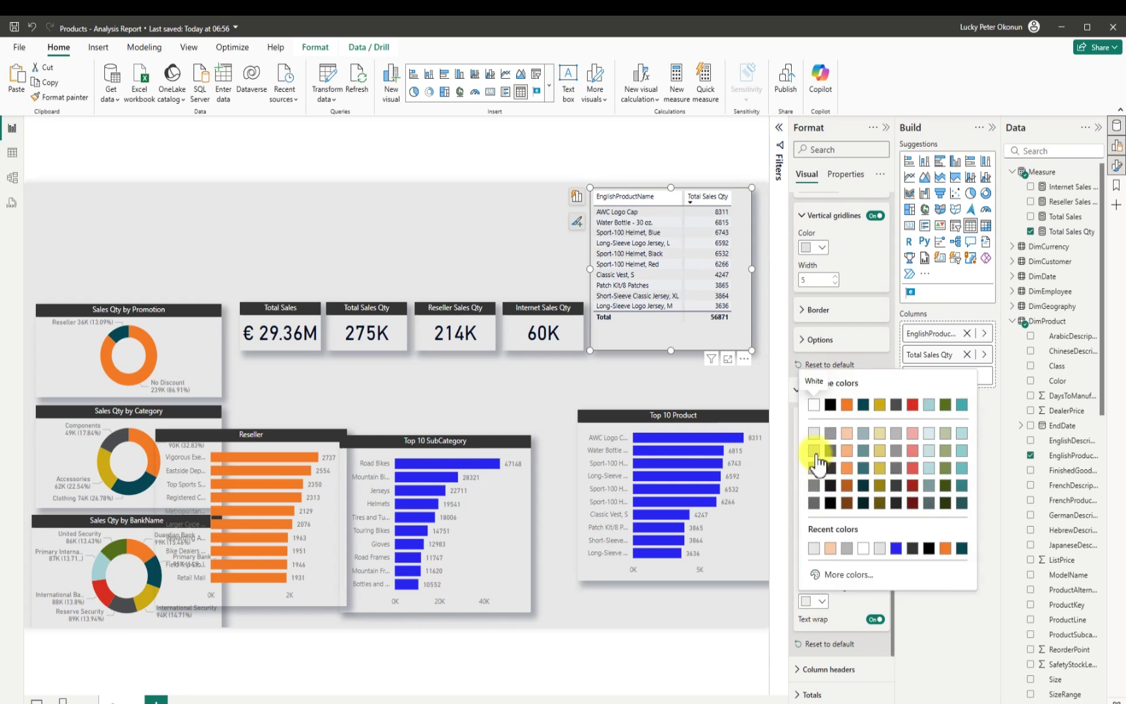
pyautogui.click(816, 458)
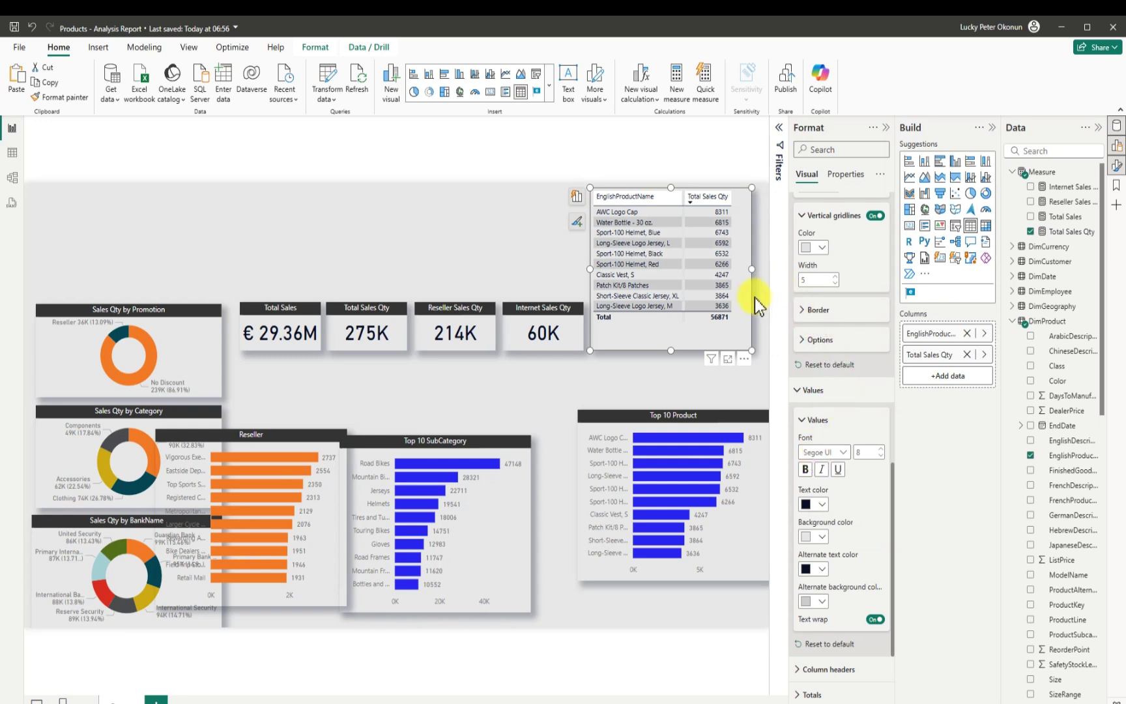
pyautogui.moveTo(752, 271); pyautogui.dragTo(757, 270)
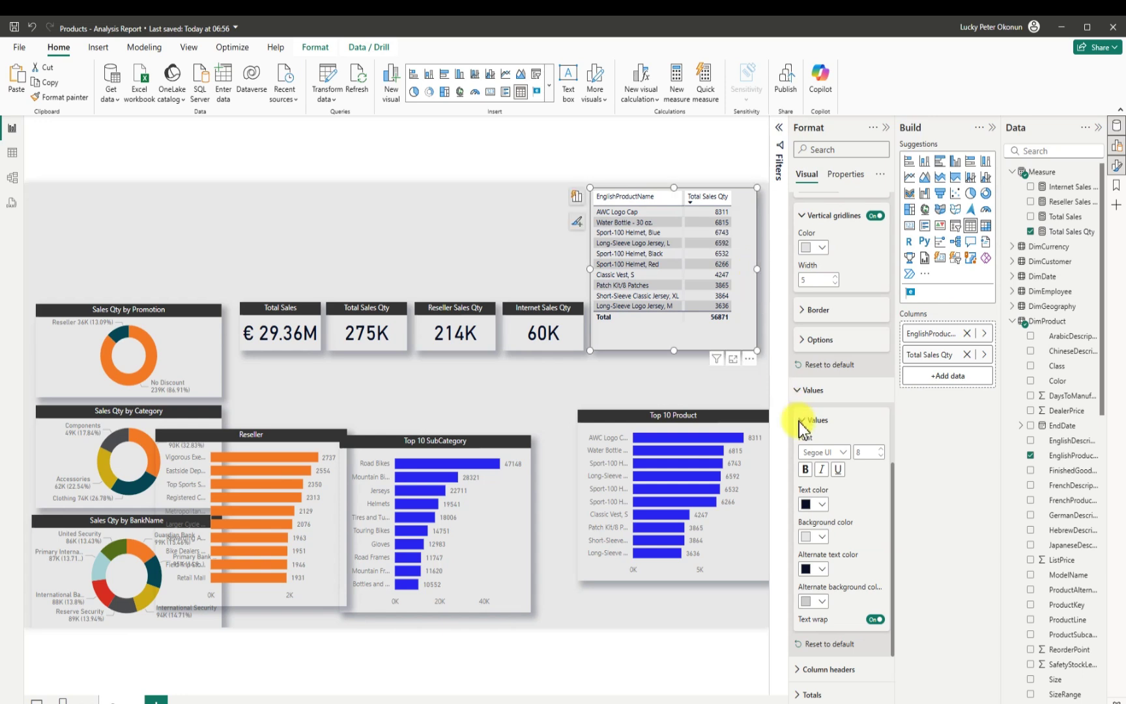
pyautogui.moveTo(892, 505); pyautogui.dragTo(896, 537)
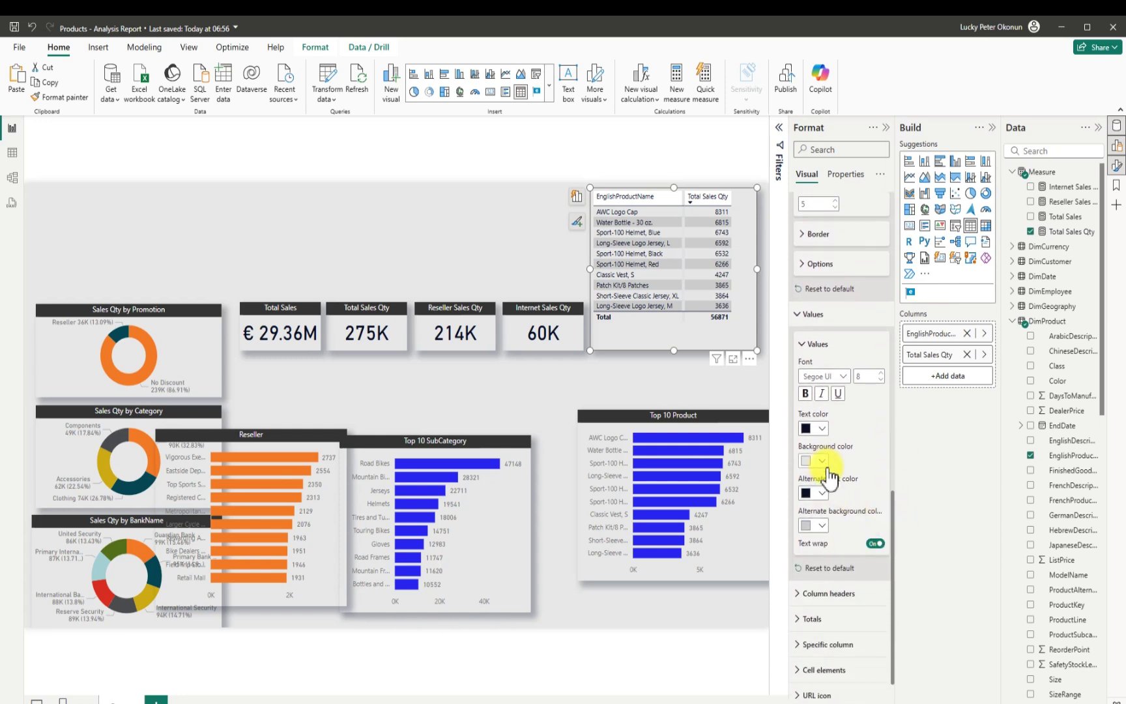
pyautogui.click(823, 525)
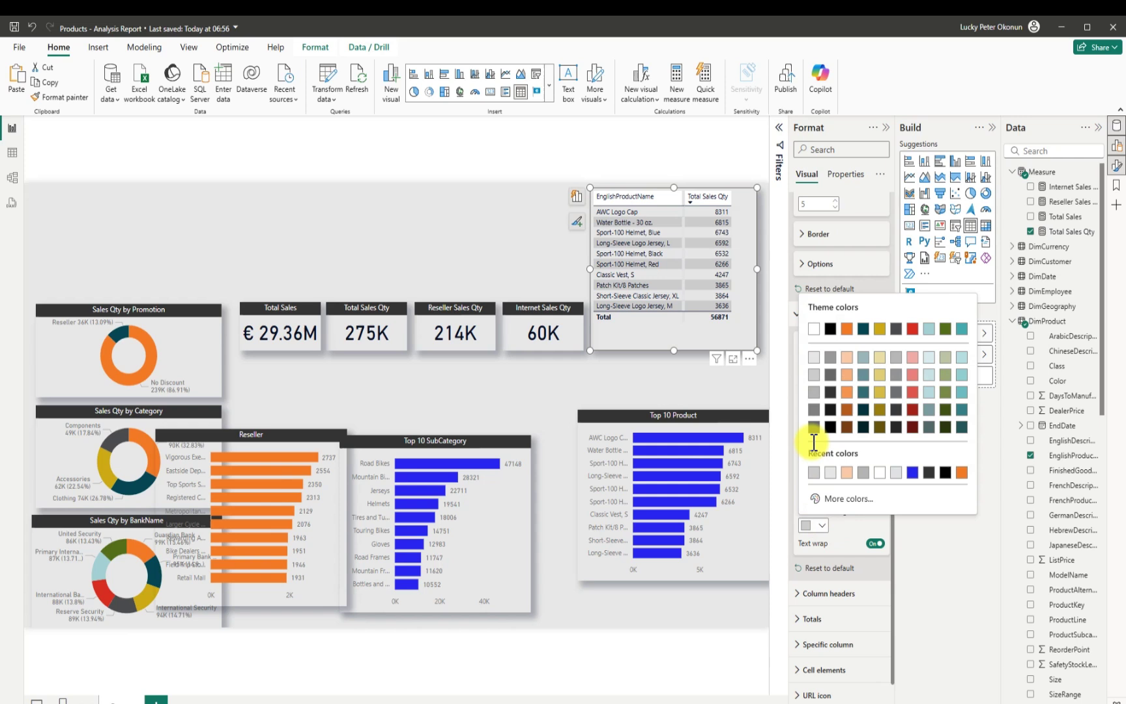
pyautogui.click(816, 365)
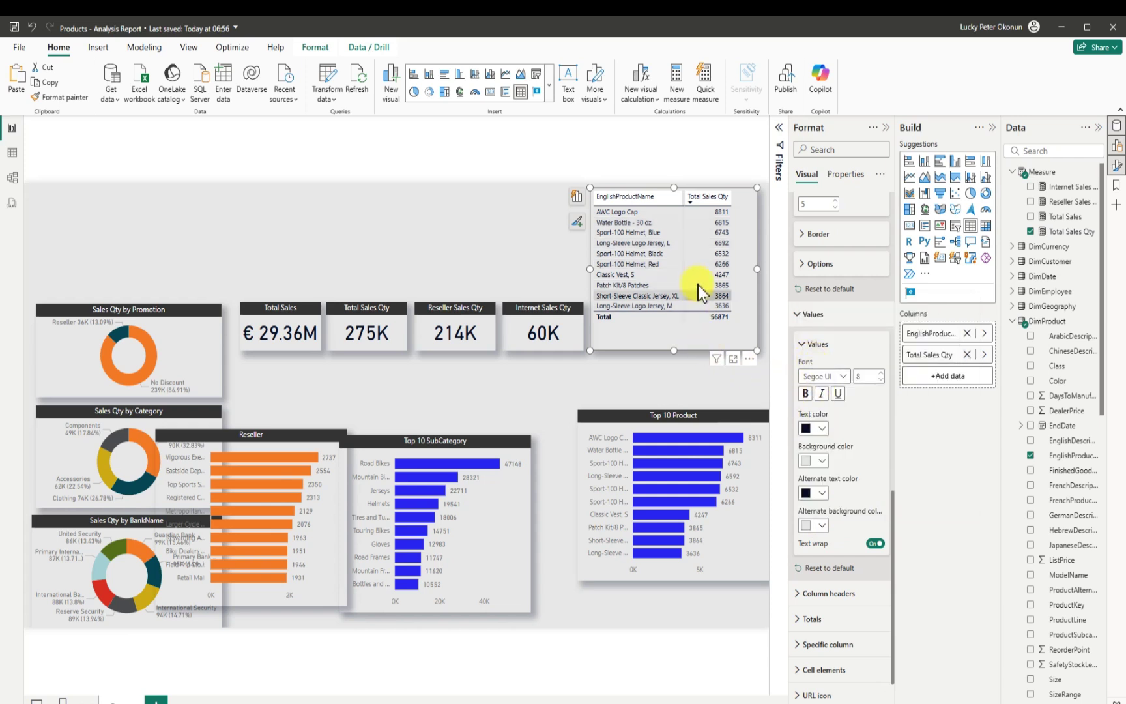
# Step: Remove the product table from the page and move the Top 10 Product chart closer to the Top 10 SubCategory chart
pyautogui.click(749, 358)
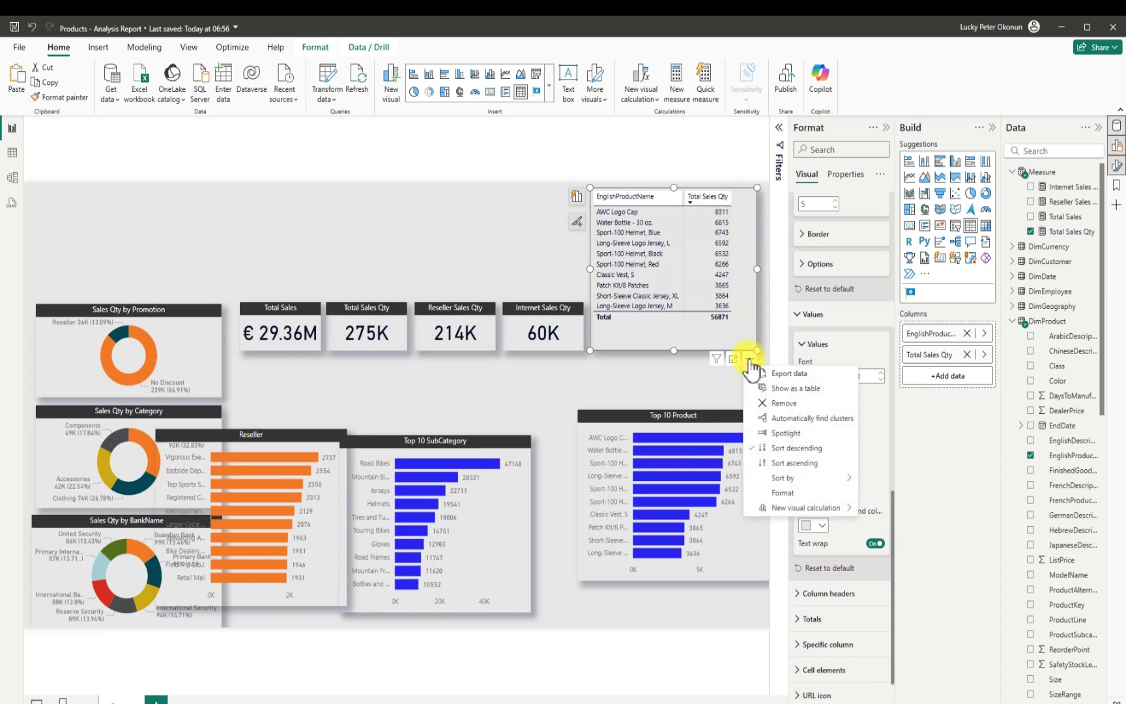
pyautogui.click(781, 404)
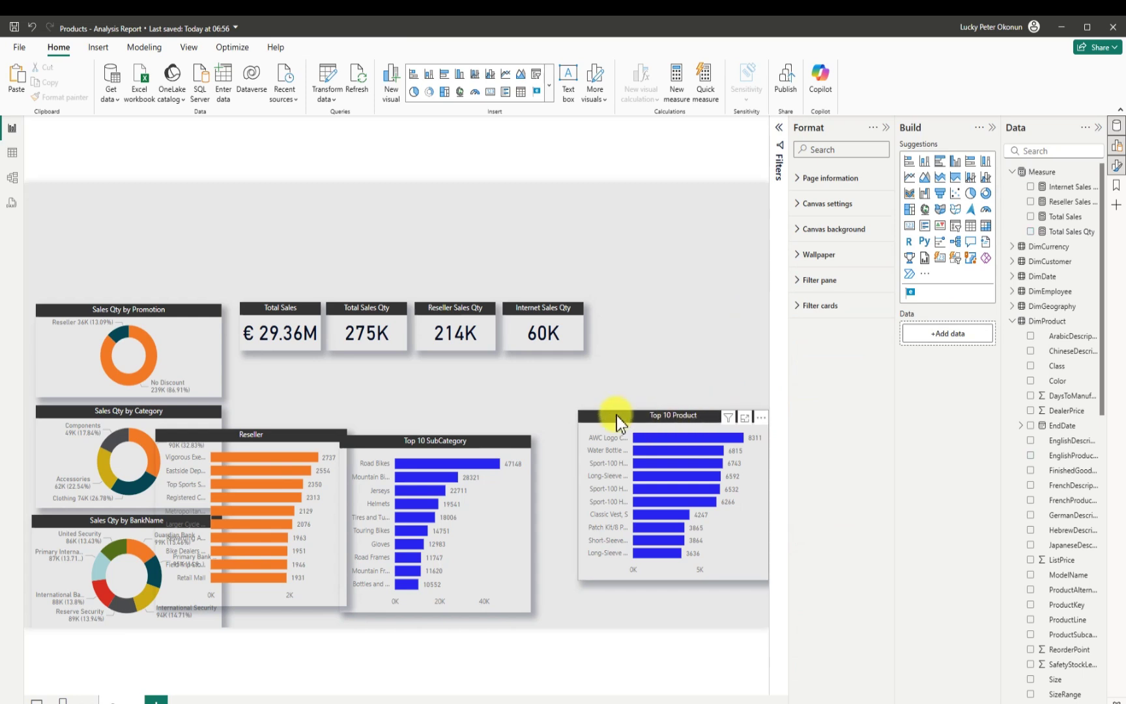
pyautogui.moveTo(607, 429); pyautogui.dragTo(584, 439)
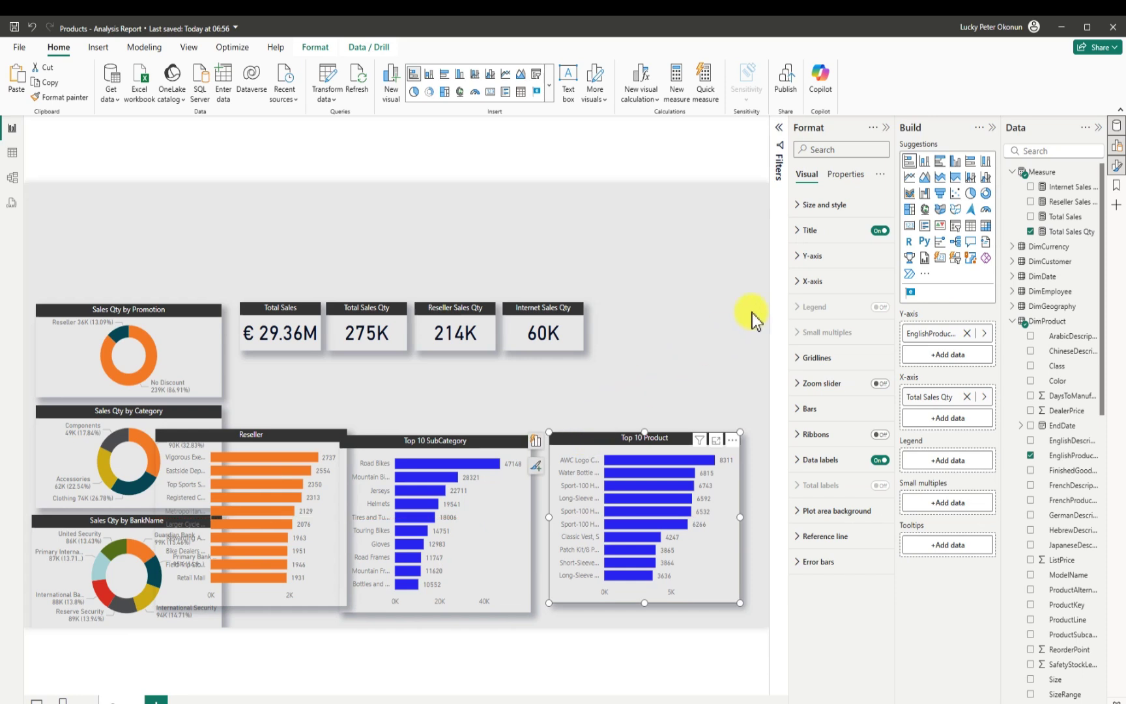
# Step: Collapse the Format, Build and Data panes to enlarge the report canvas
pyautogui.click(884, 128)
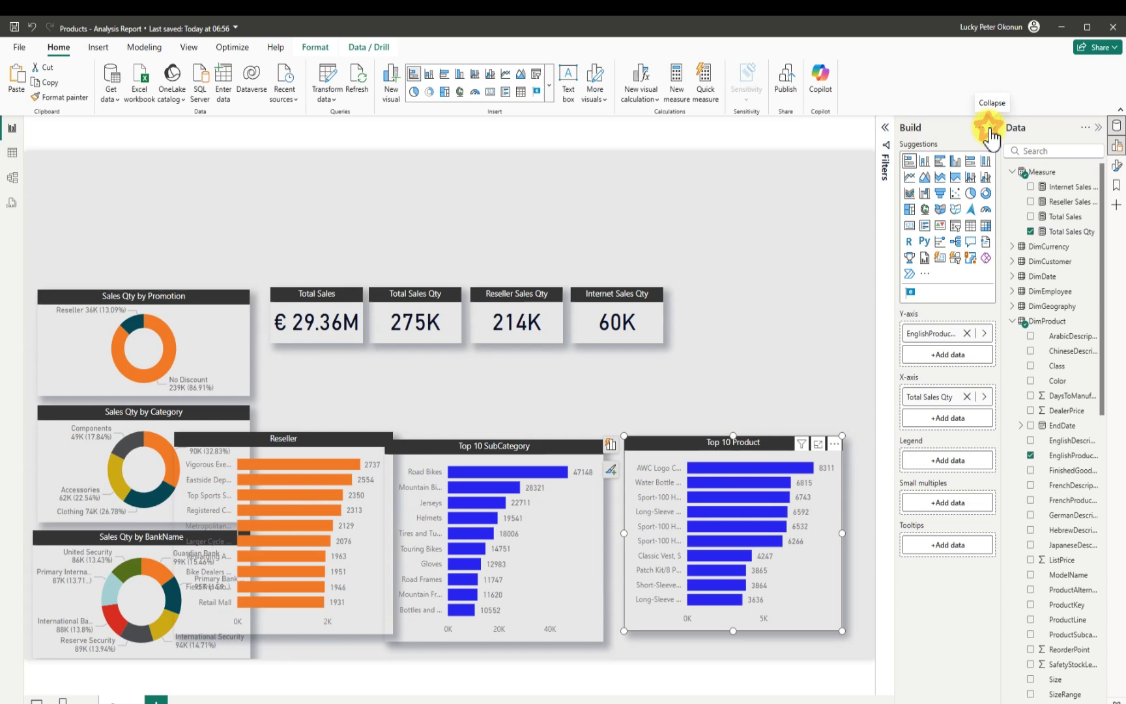
pyautogui.click(992, 127)
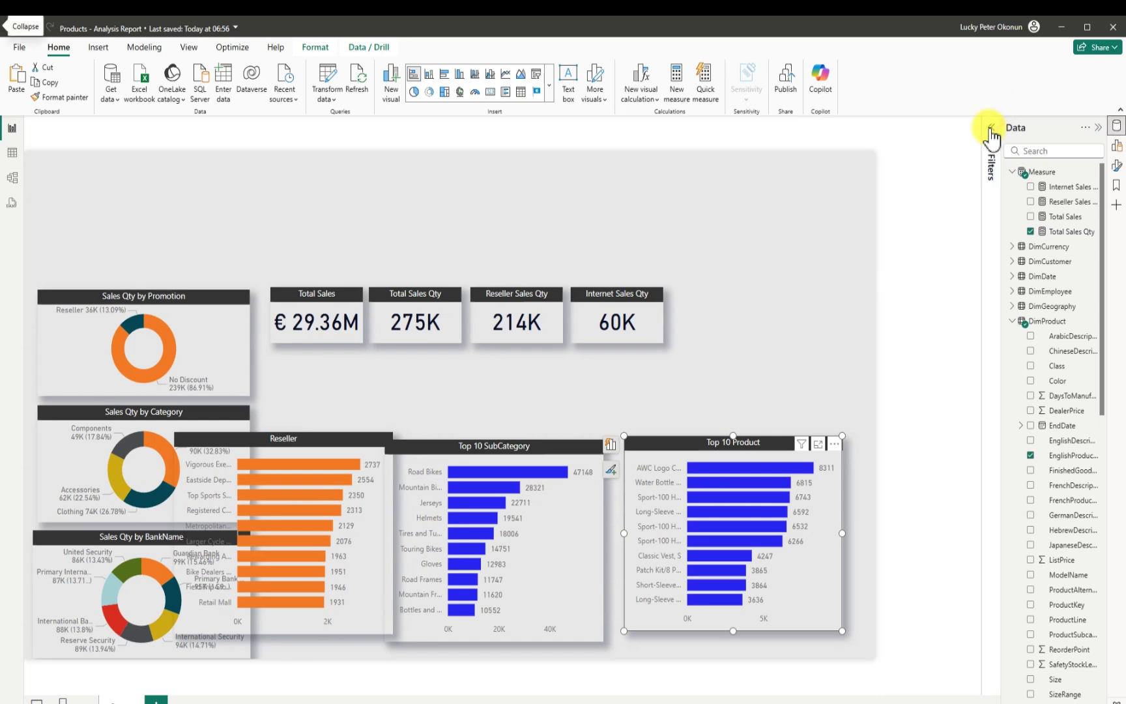
pyautogui.click(1098, 128)
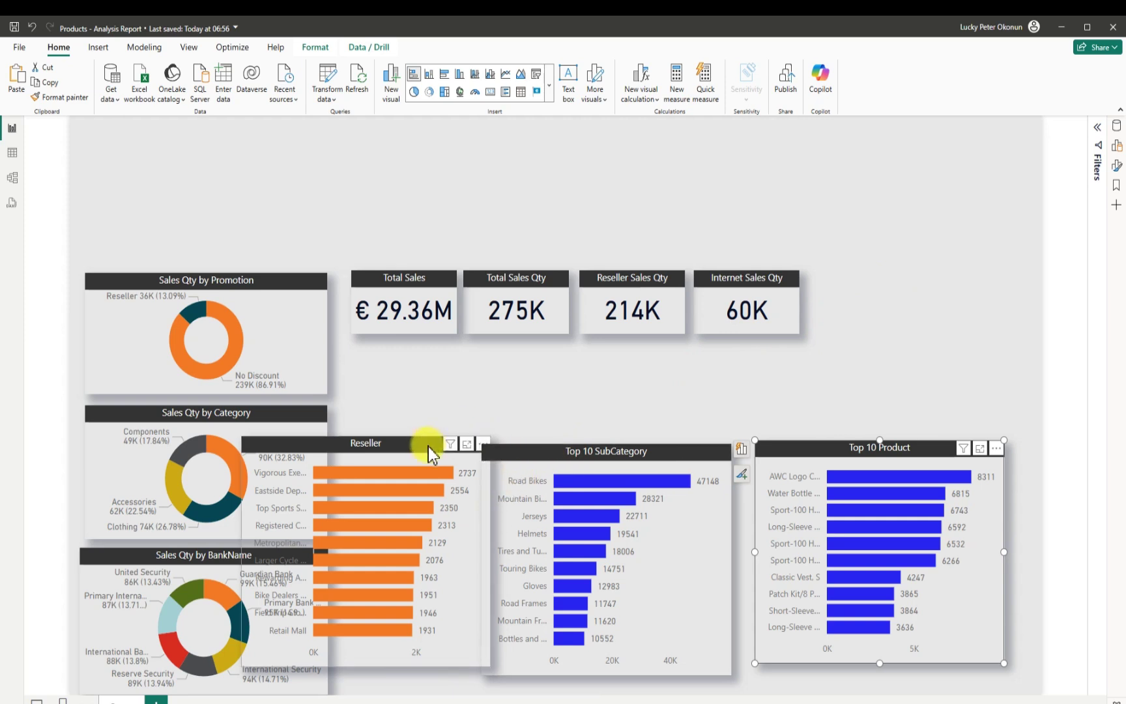
# Step: Move the Top 10 Product chart toward the page's right edge, align its top with Top 10 SubCategory, and narrow it slightly
pyautogui.moveTo(766, 445); pyautogui.dragTo(800, 452)
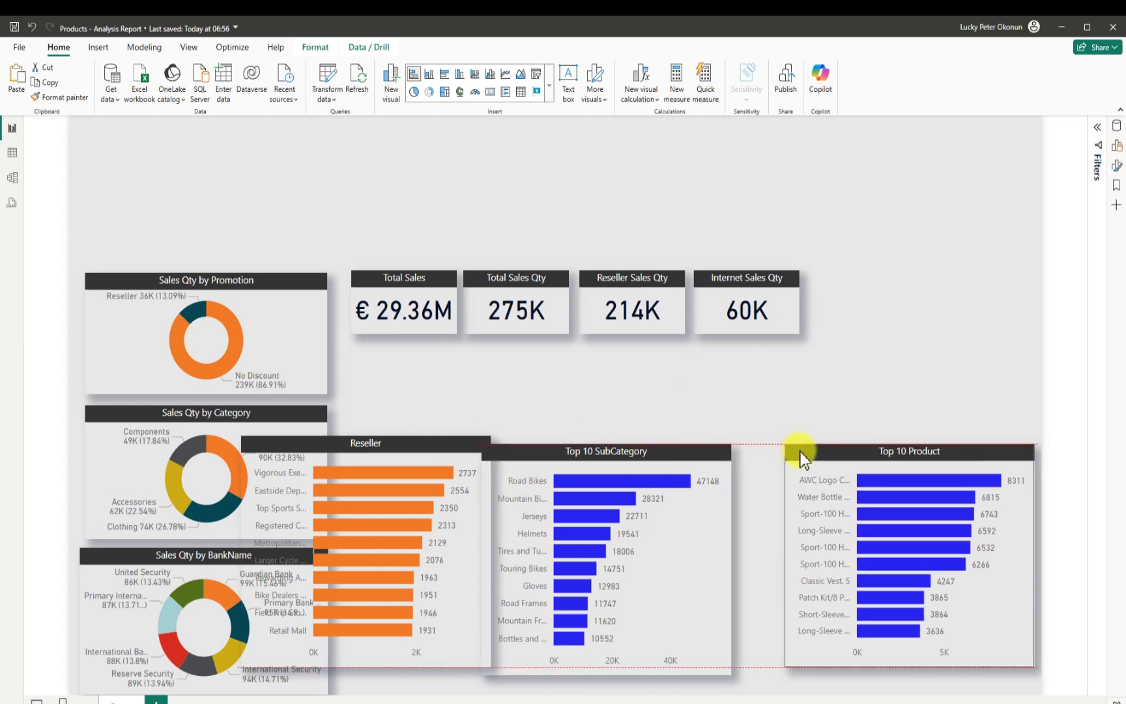
pyautogui.moveTo(909, 667); pyautogui.dragTo(906, 671)
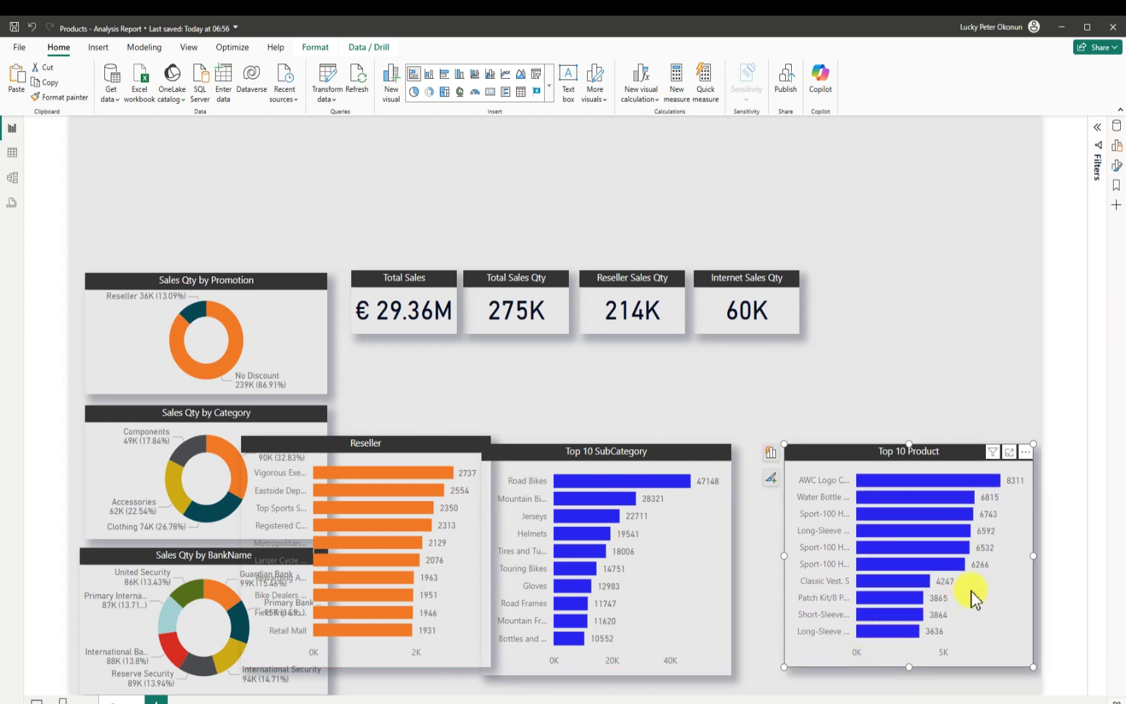
pyautogui.moveTo(1033, 555)
pyautogui.mouseDown()
pyautogui.moveTo(1000, 567)
pyautogui.moveTo(1016, 566)
pyautogui.mouseUp()
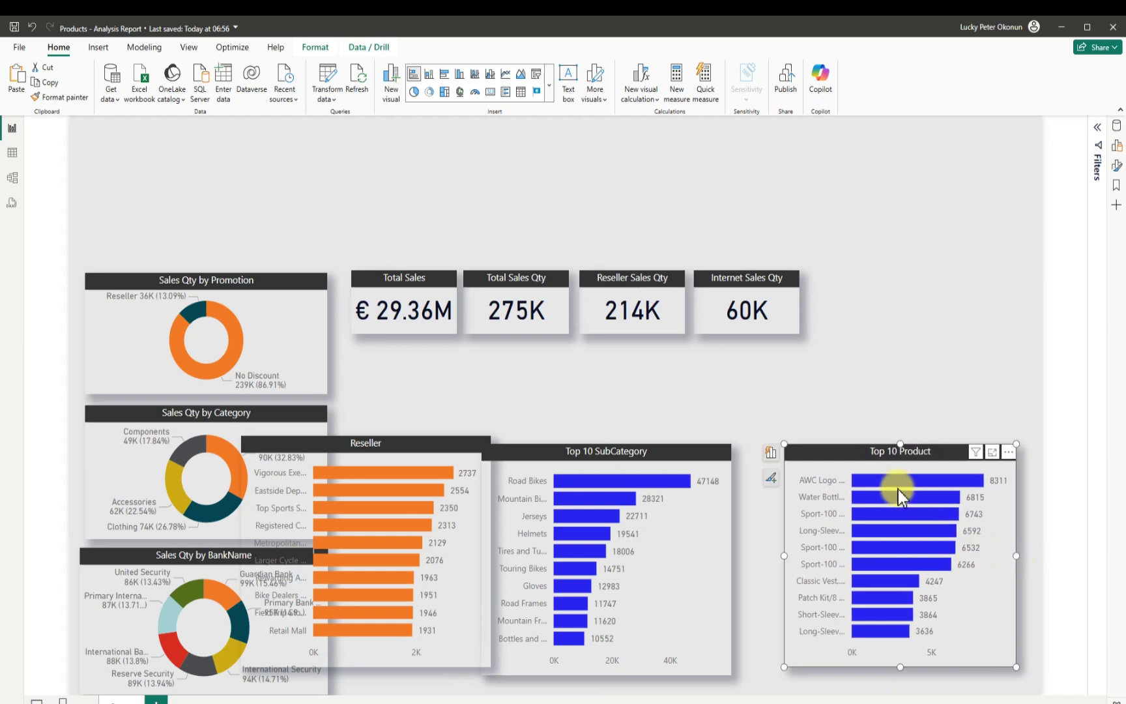
# Step: Narrow and shift the Top 10 SubCategory chart toward Top 10 Product, and place a narrower Reseller chart beside the donut charts
pyautogui.moveTo(899, 483)
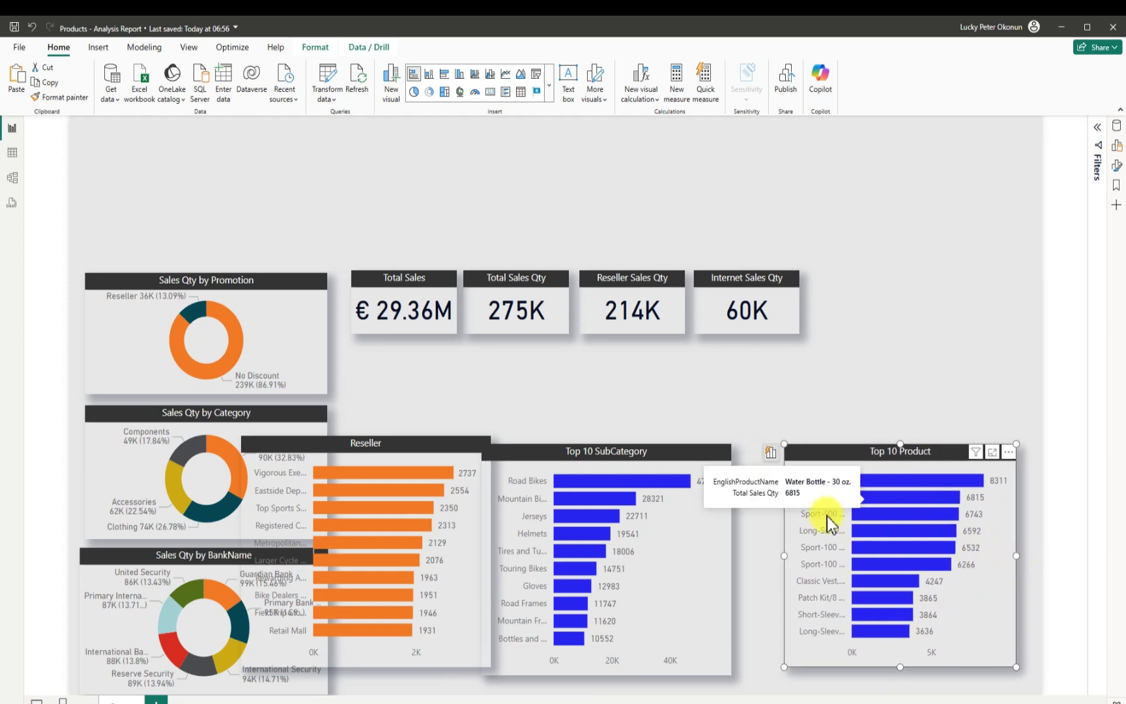
pyautogui.moveTo(729, 553)
pyautogui.mouseDown()
pyautogui.moveTo(745, 546)
pyautogui.moveTo(751, 558)
pyautogui.moveTo(733, 563)
pyautogui.moveTo(744, 562)
pyautogui.mouseUp()
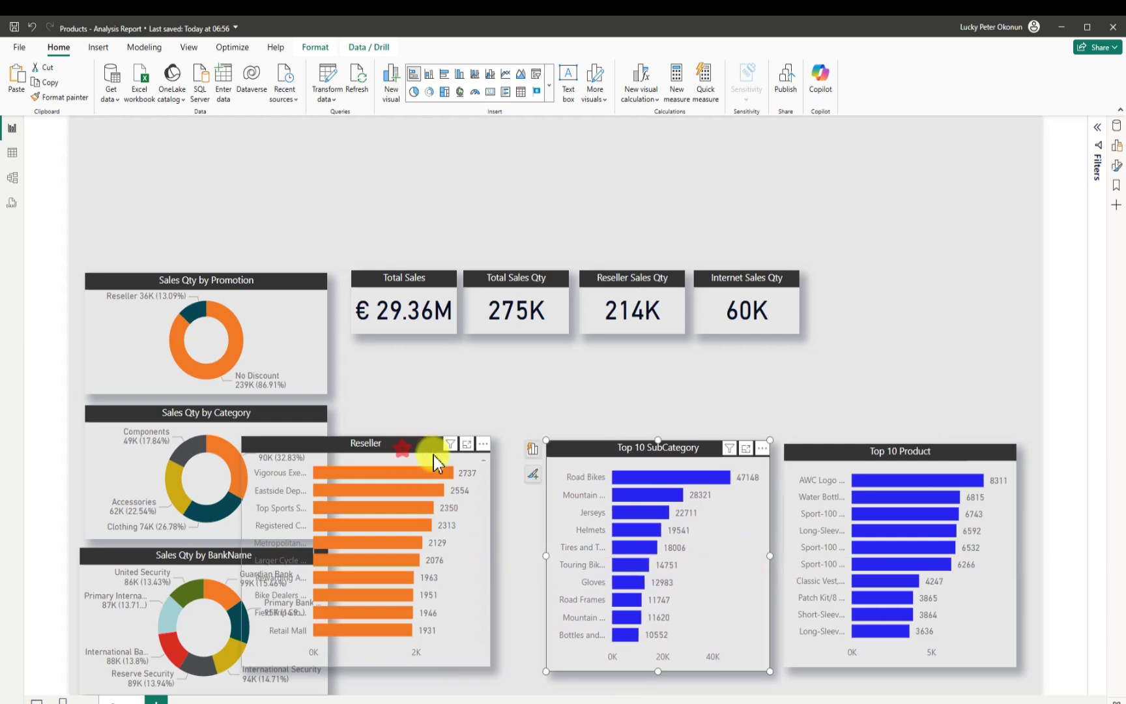
pyautogui.moveTo(404, 443); pyautogui.dragTo(515, 457)
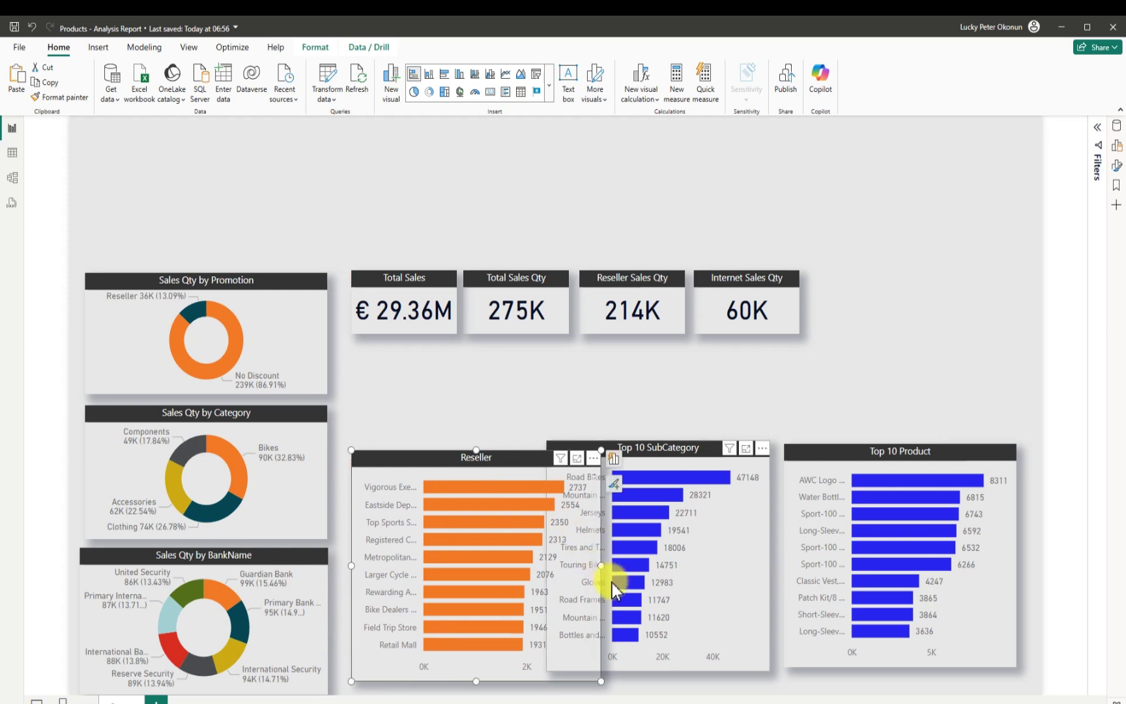
pyautogui.moveTo(600, 566); pyautogui.dragTo(552, 550)
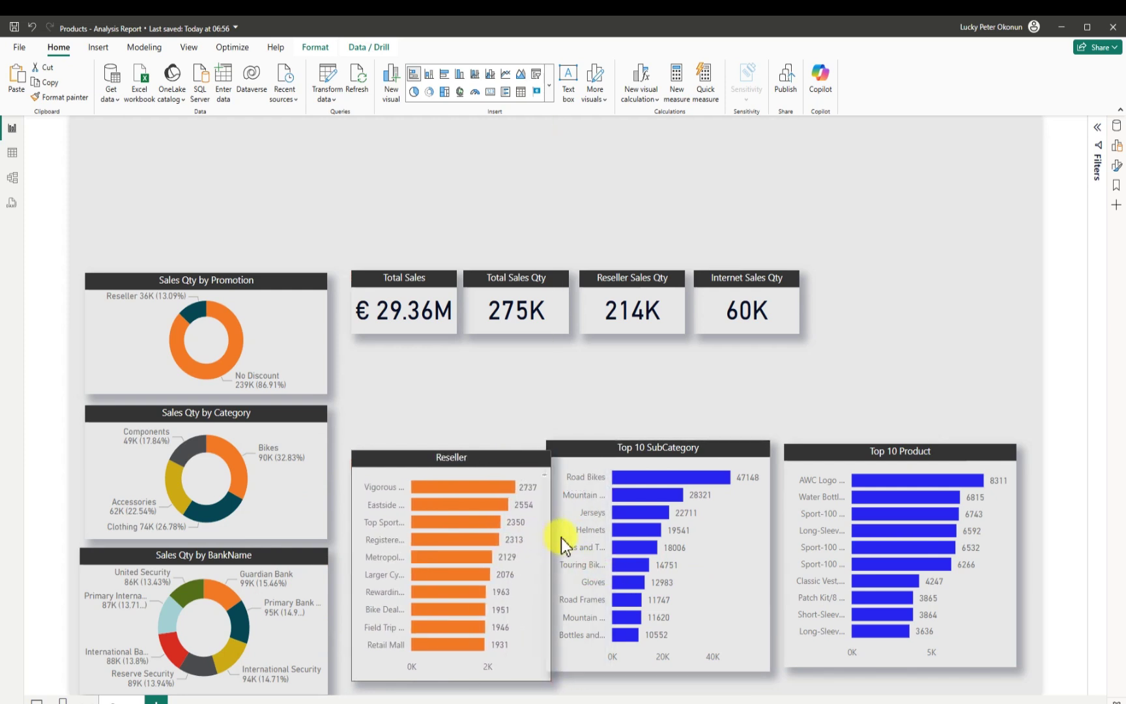
# Step: Move the Top 10 SubCategory chart right, clear of the Reseller chart, with its top aligned to the Top 10 Product chart
pyautogui.click(592, 442)
pyautogui.moveTo(625, 448); pyautogui.dragTo(633, 450)
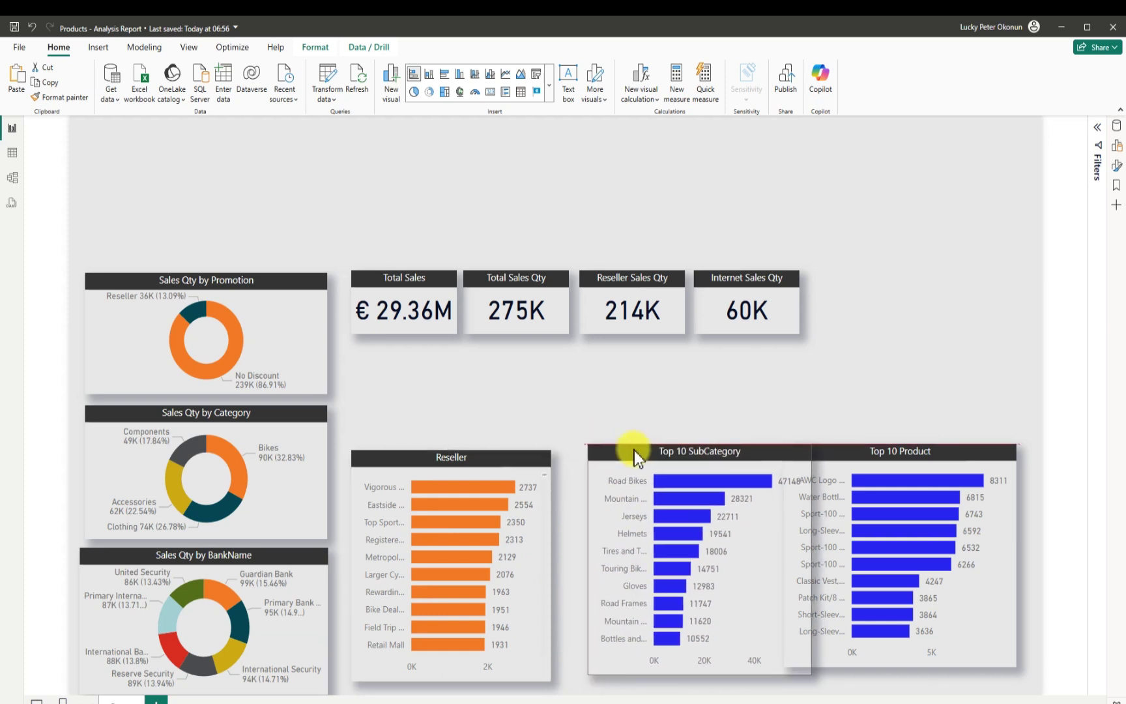
pyautogui.click(316, 503)
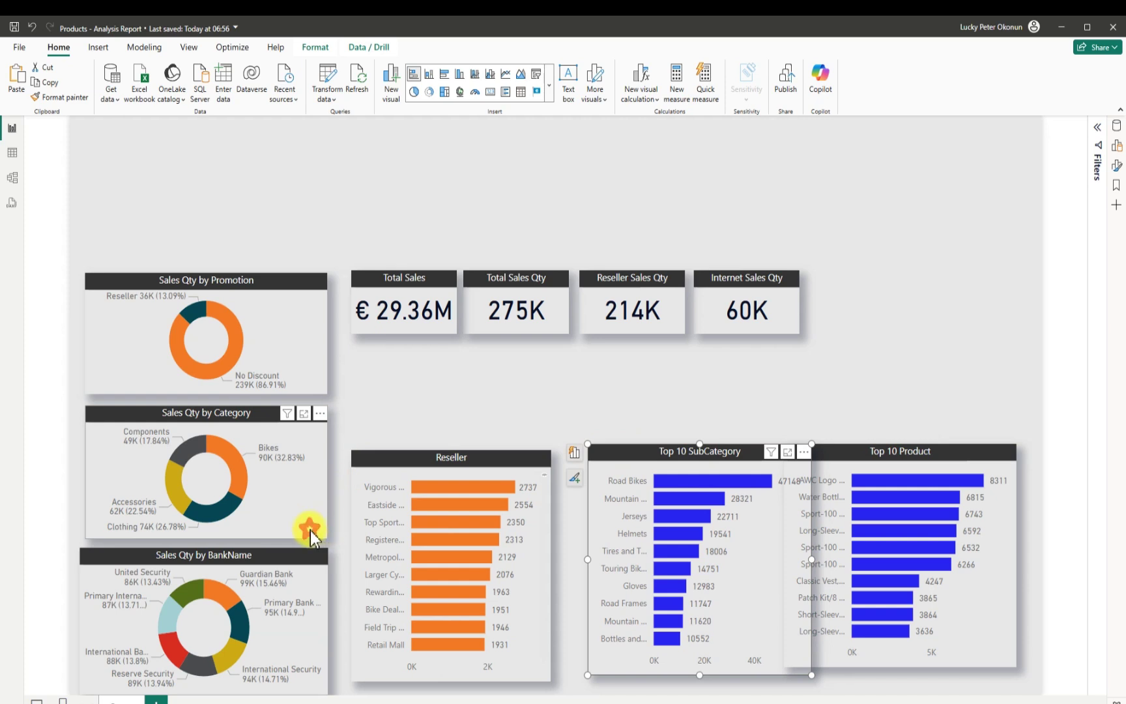
# Step: Narrow and shorten the Sales Qty by Category and Sales Qty by BankName donut charts, aligning BankName directly beneath Category
pyautogui.click(310, 531)
pyautogui.moveTo(329, 473); pyautogui.dragTo(313, 474)
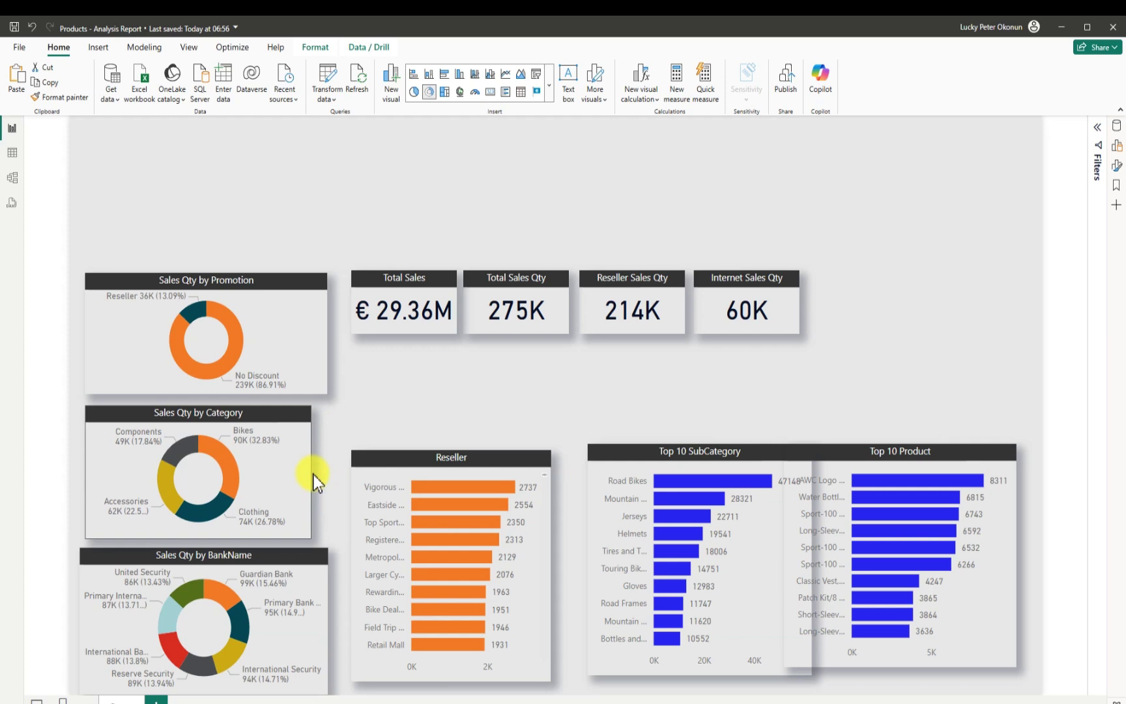
pyautogui.moveTo(200, 538); pyautogui.dragTo(201, 532)
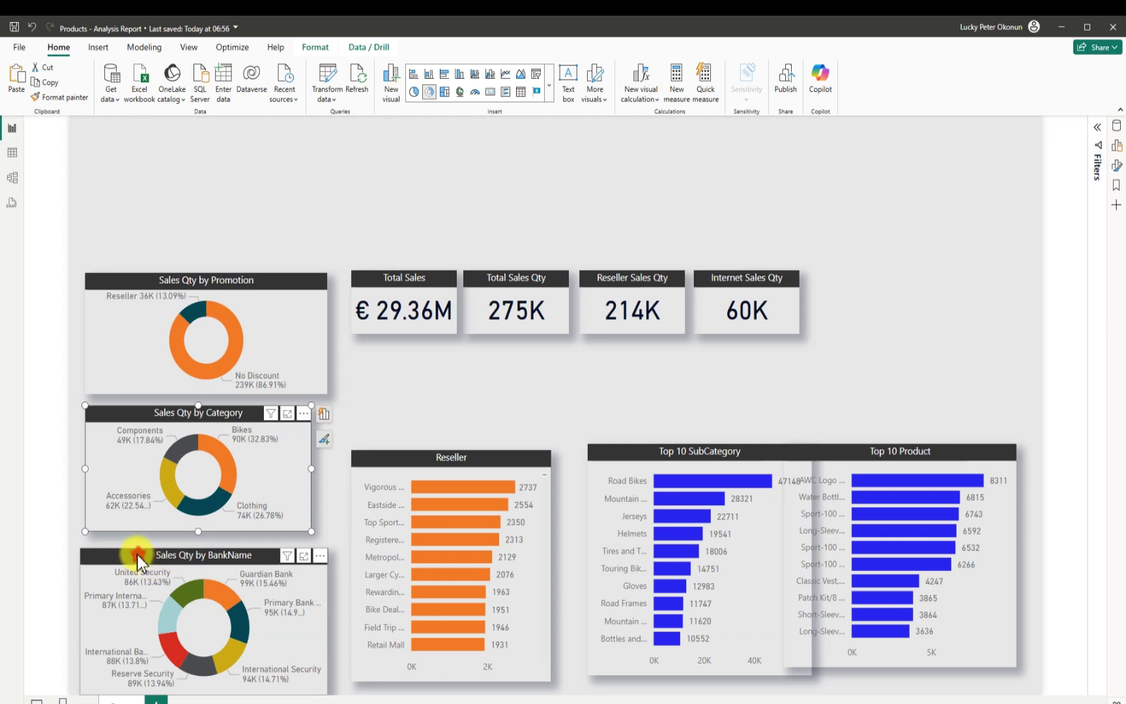
pyautogui.click(282, 635)
pyautogui.moveTo(327, 624); pyautogui.dragTo(306, 621)
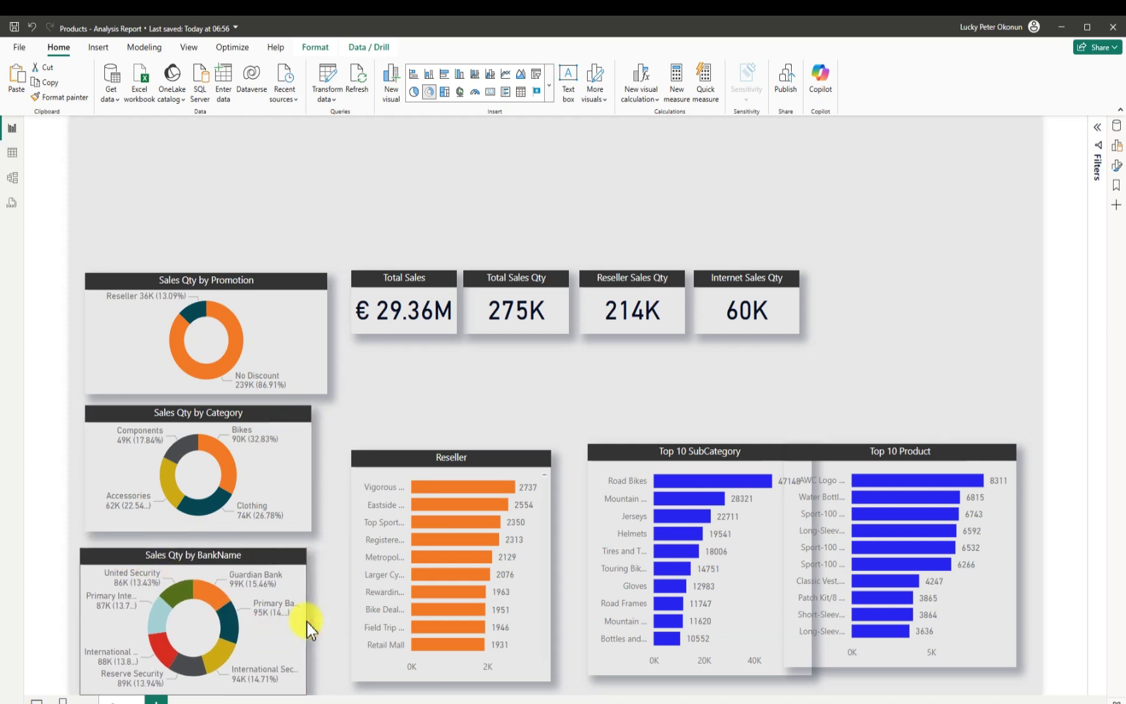
pyautogui.moveTo(144, 556); pyautogui.dragTo(146, 551)
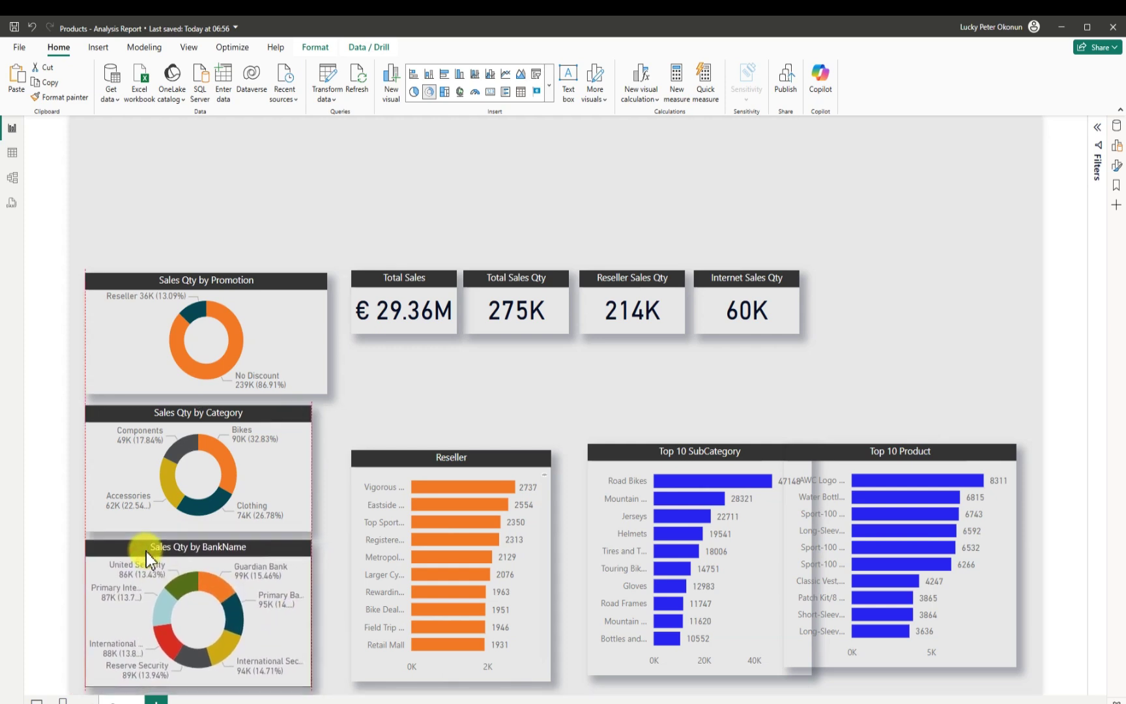
pyautogui.moveTo(197, 684); pyautogui.dragTo(202, 671)
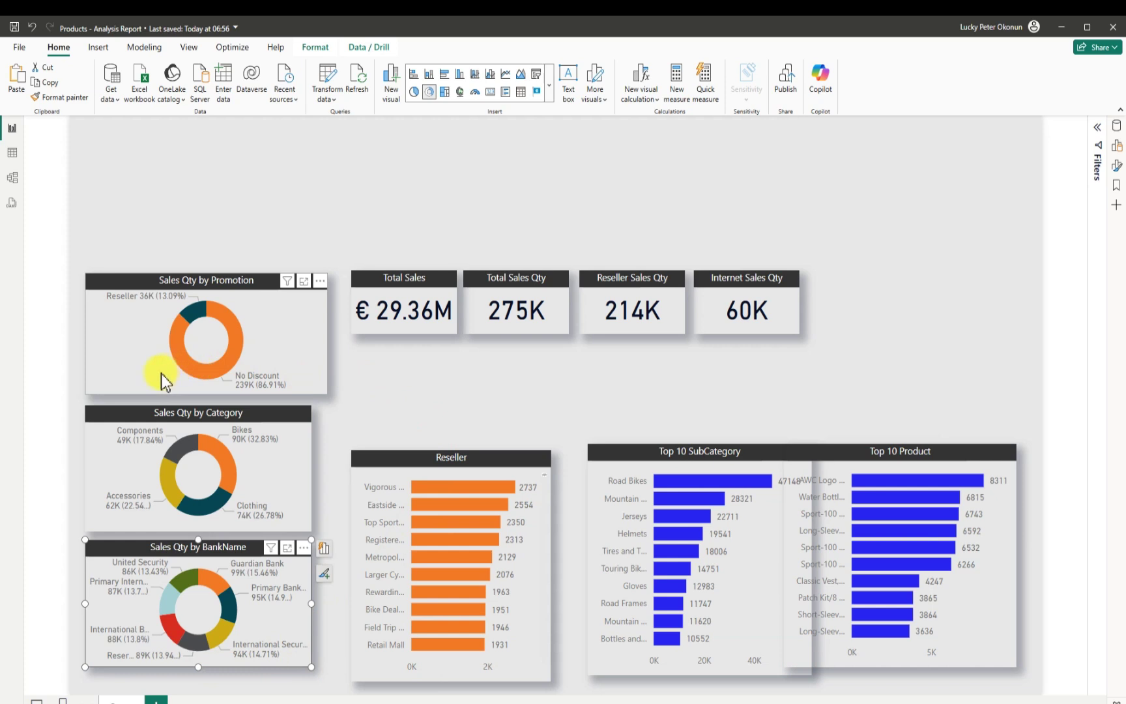
# Step: Narrow the Sales Qty by Promotion donut chart, trim the Category and BankName charts to similar widths, and align all three left edges
pyautogui.moveTo(158, 376); pyautogui.dragTo(150, 376)
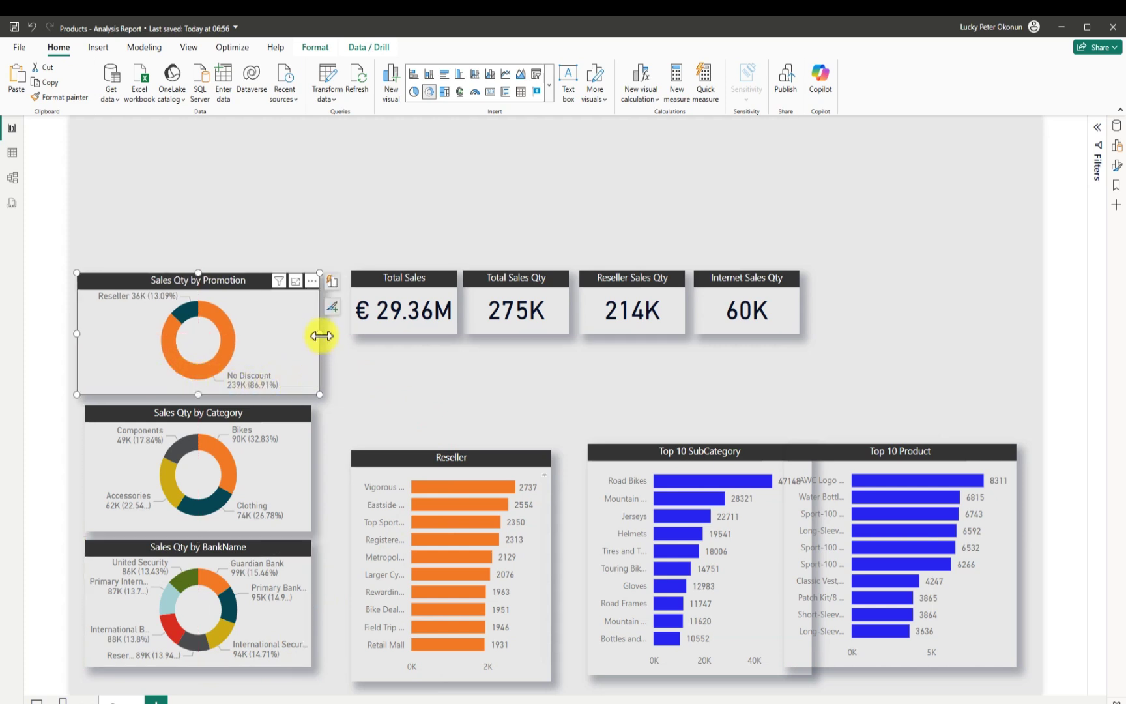
pyautogui.moveTo(320, 336); pyautogui.dragTo(295, 336)
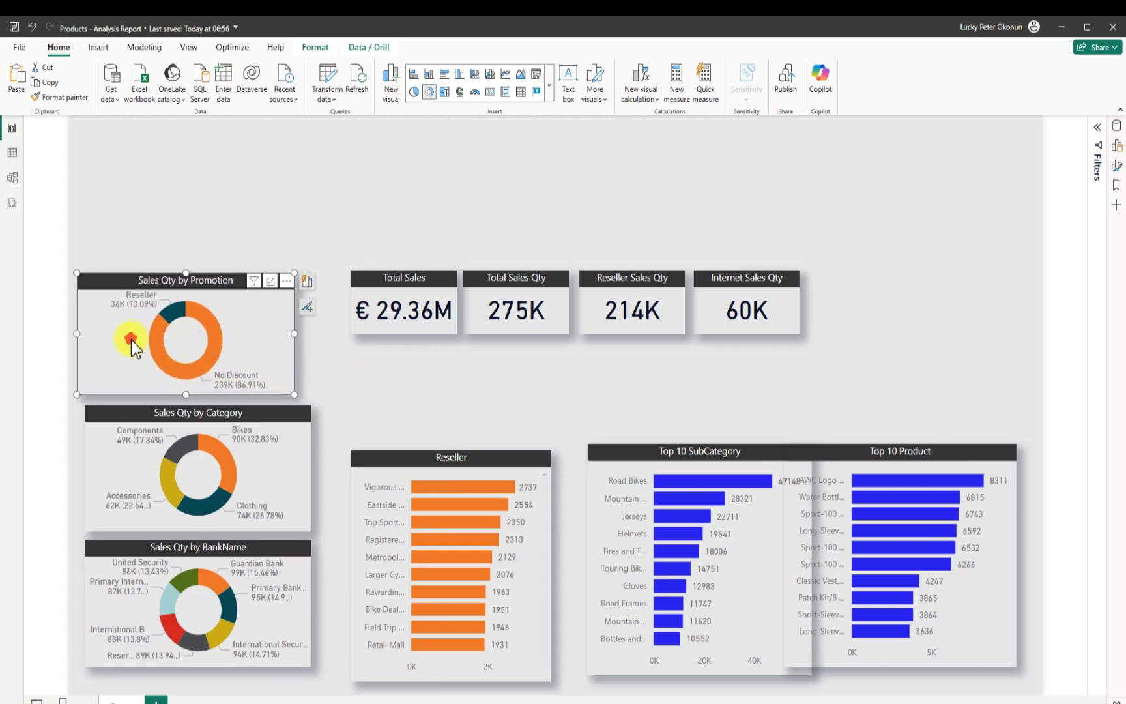
pyautogui.moveTo(131, 340); pyautogui.dragTo(149, 352)
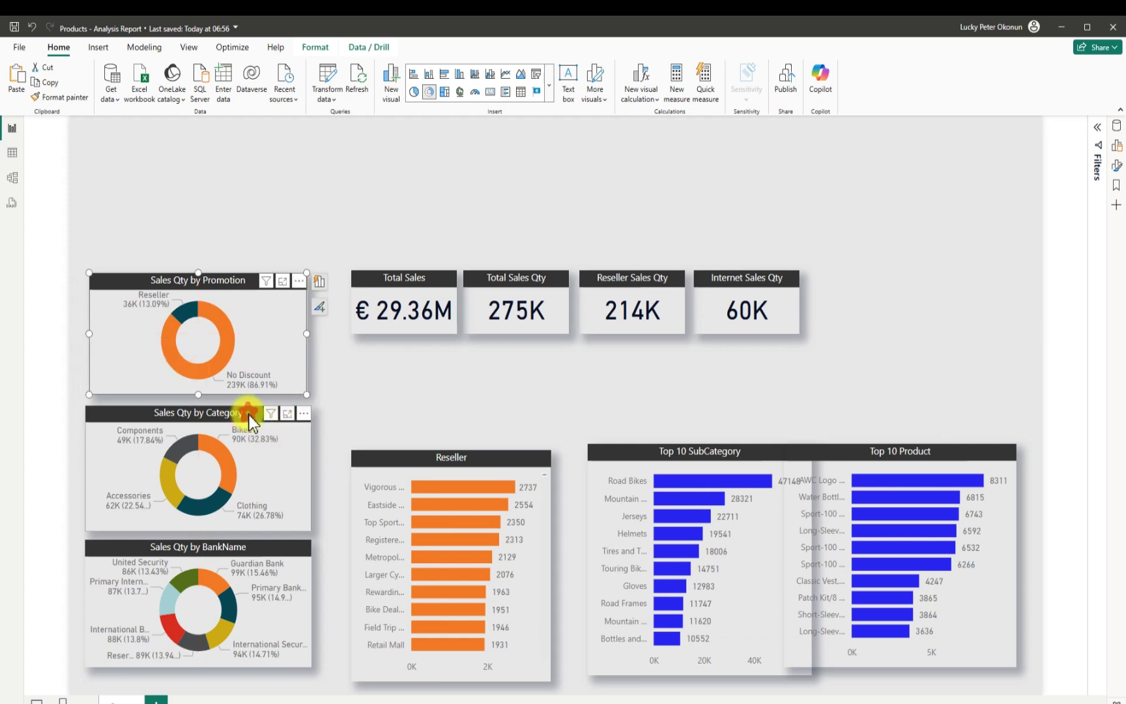
pyautogui.moveTo(311, 471); pyautogui.dragTo(302, 469)
pyautogui.moveTo(176, 502)
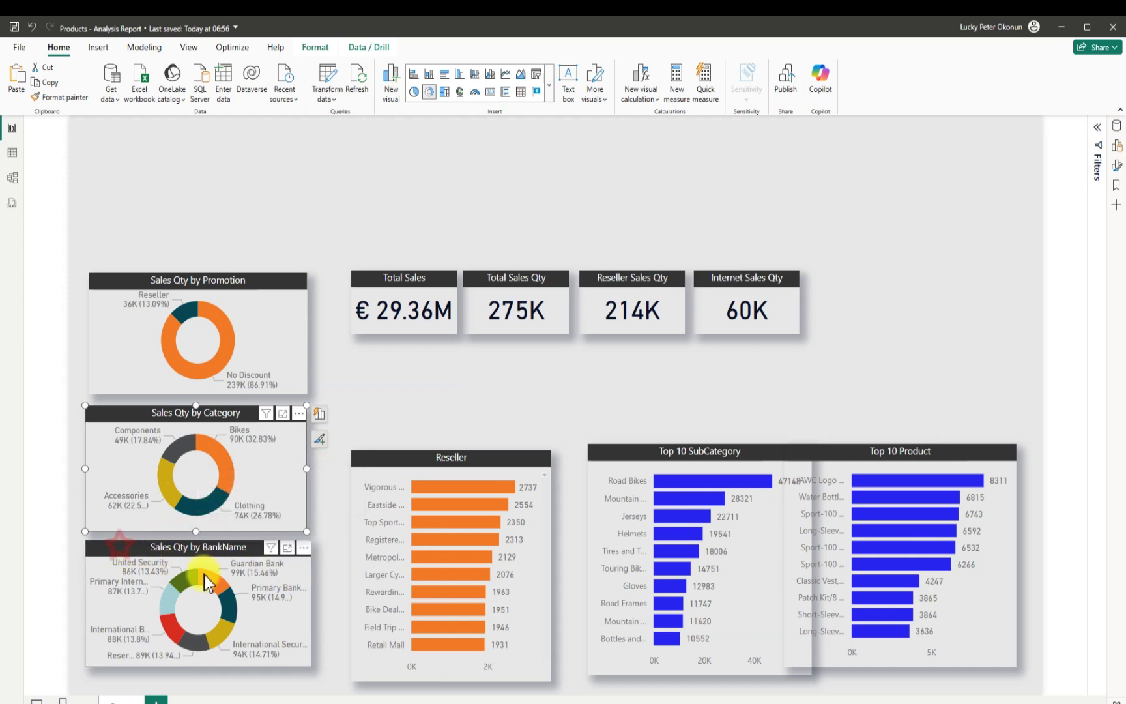
pyautogui.moveTo(311, 599); pyautogui.dragTo(307, 603)
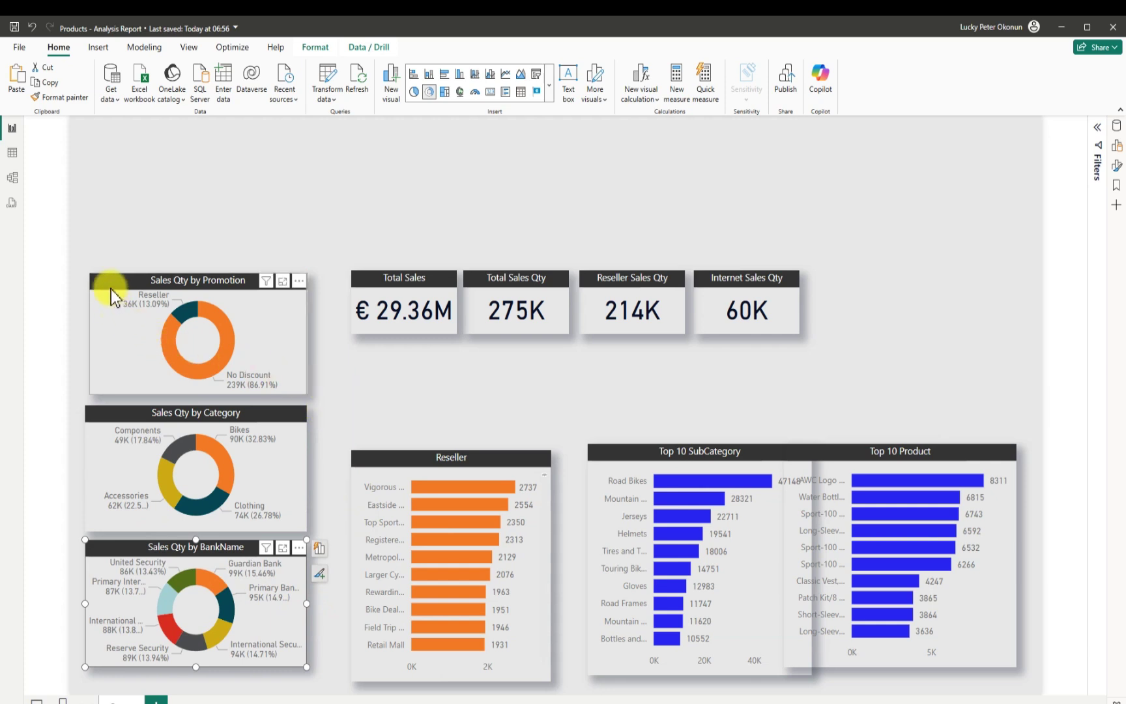
pyautogui.moveTo(103, 288); pyautogui.dragTo(98, 289)
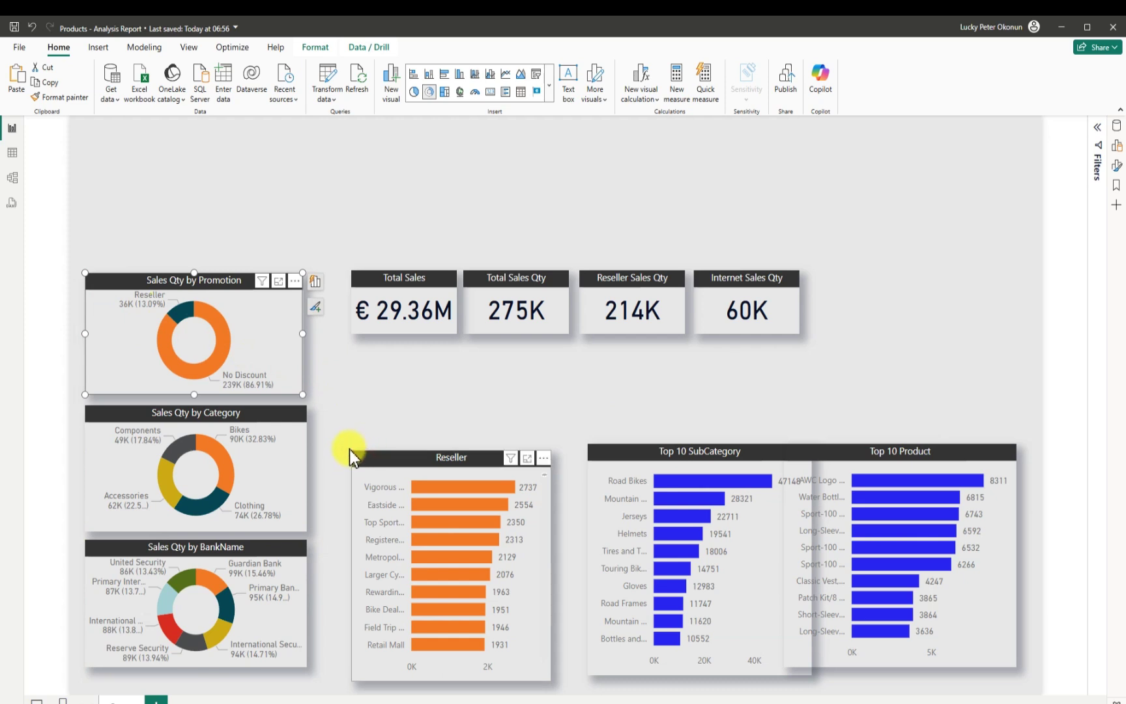
# Step: Move the Reseller chart next to the donut charts, place Top 10 SubCategory beside it with tops aligned, and narrow Top 10 SubCategory
pyautogui.moveTo(349, 448); pyautogui.dragTo(333, 448)
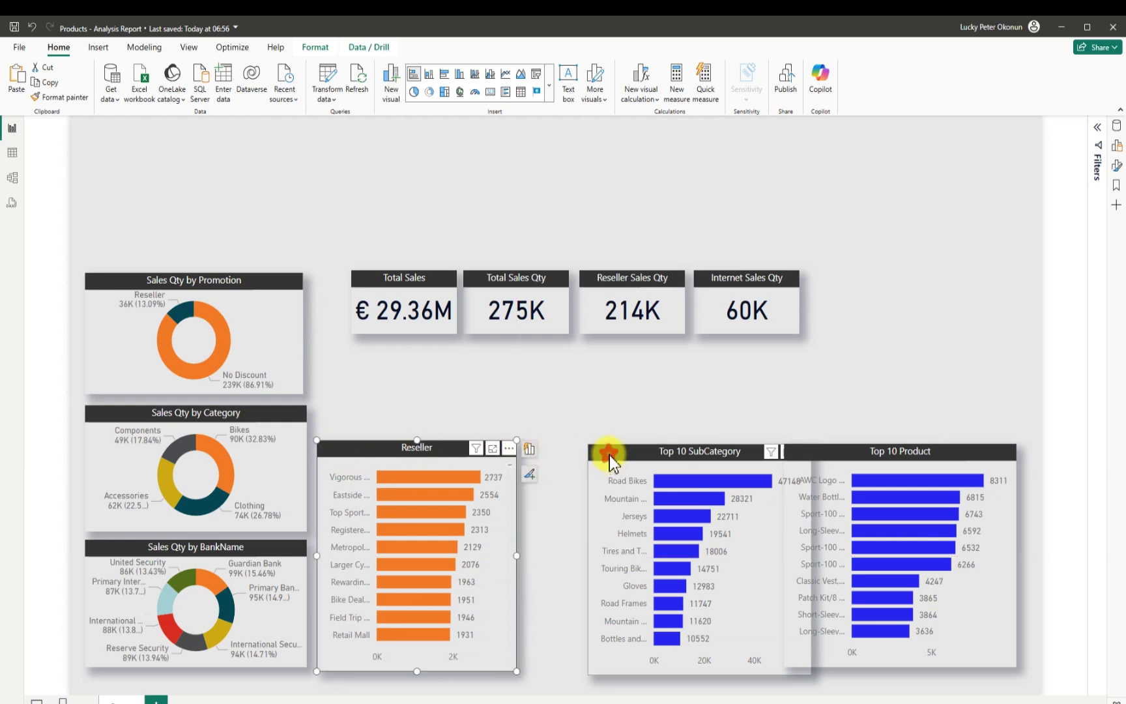
pyautogui.moveTo(610, 455); pyautogui.dragTo(550, 452)
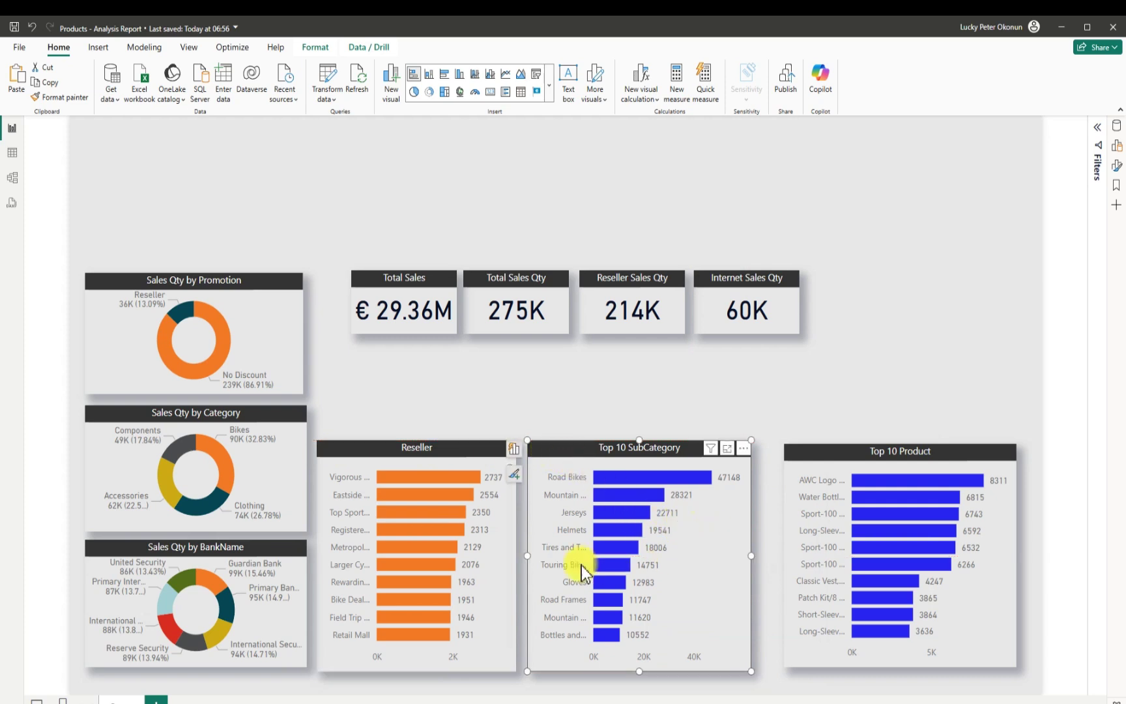
pyautogui.moveTo(750, 555); pyautogui.dragTo(730, 553)
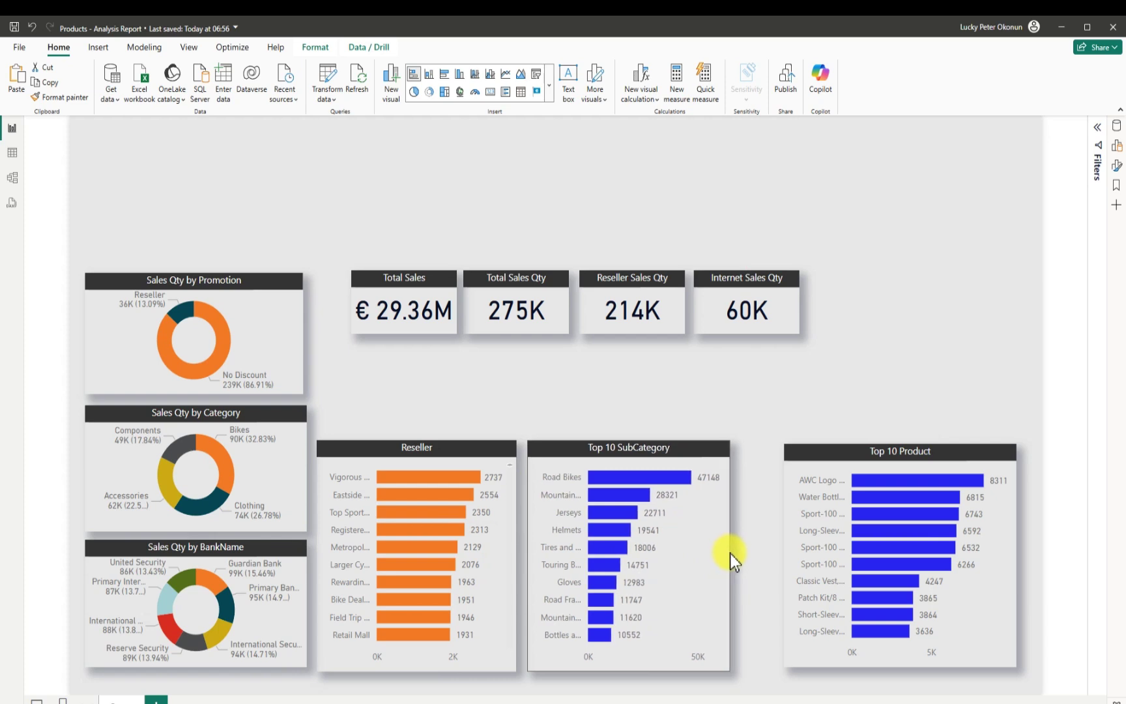
# Step: Place the Top 10 Product chart beside Top 10 SubCategory, match its top and bottom edges, and narrow it slightly
pyautogui.moveTo(780, 453)
pyautogui.mouseDown()
pyautogui.moveTo(751, 446)
pyautogui.moveTo(760, 445)
pyautogui.mouseUp()
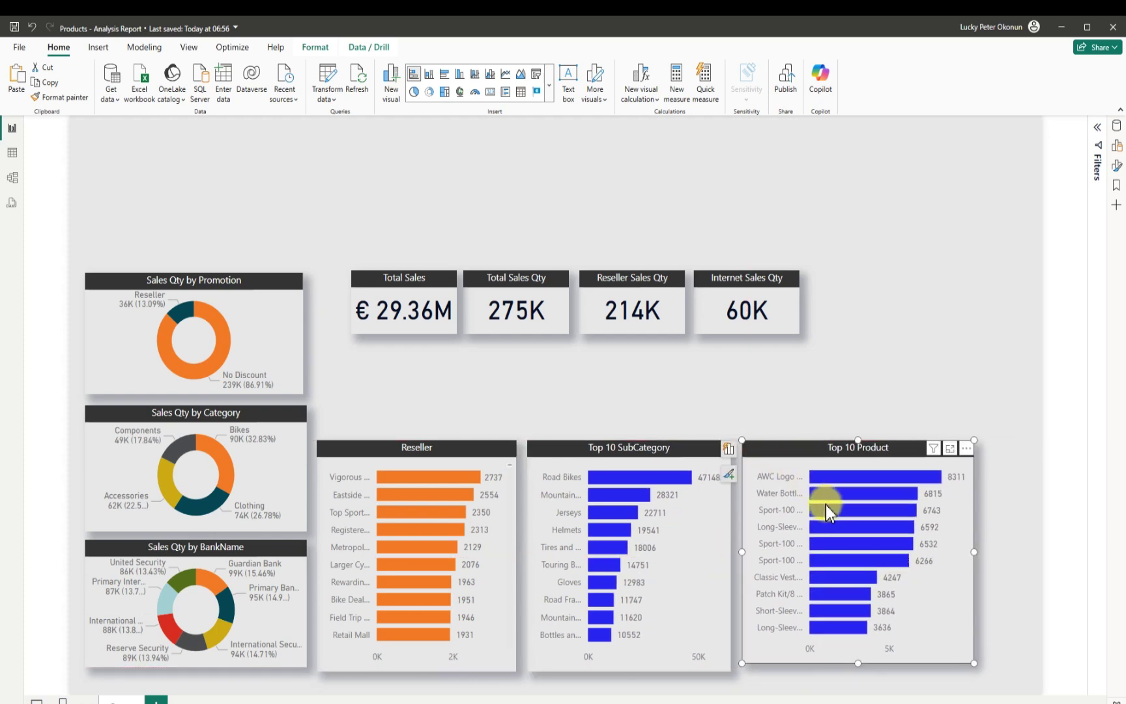
pyautogui.moveTo(858, 663); pyautogui.dragTo(852, 671)
pyautogui.moveTo(977, 553); pyautogui.dragTo(958, 563)
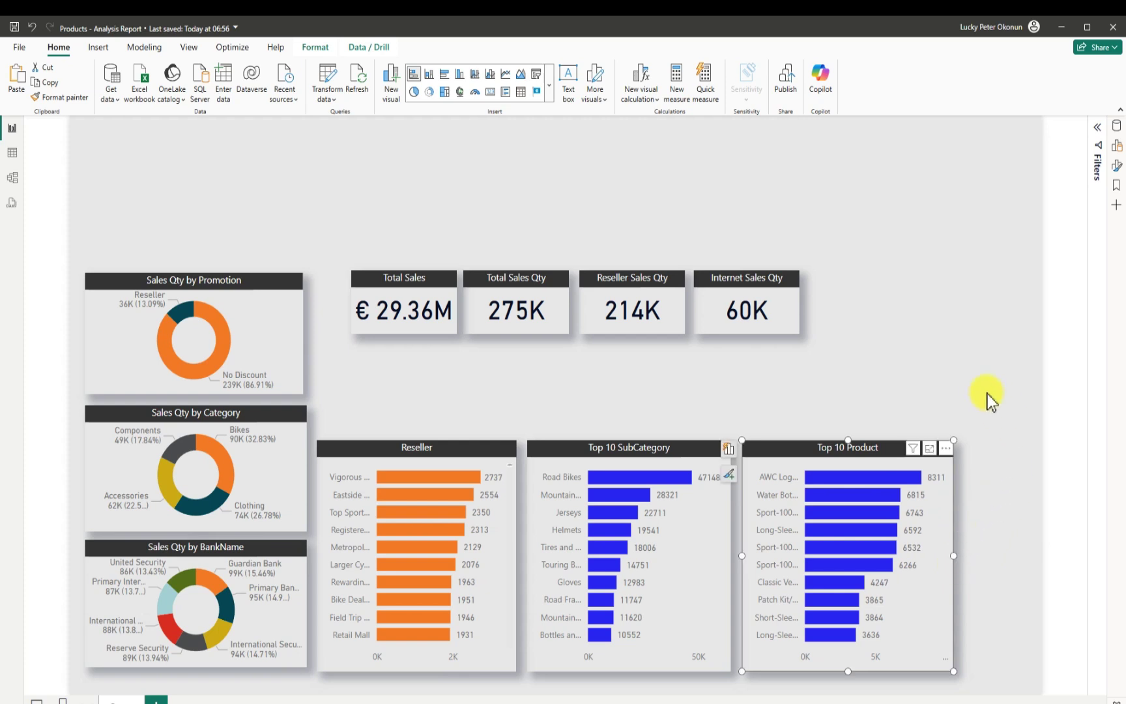
# Step: Deselect the chart and reopen the Data and Build panes
pyautogui.click(952, 380)
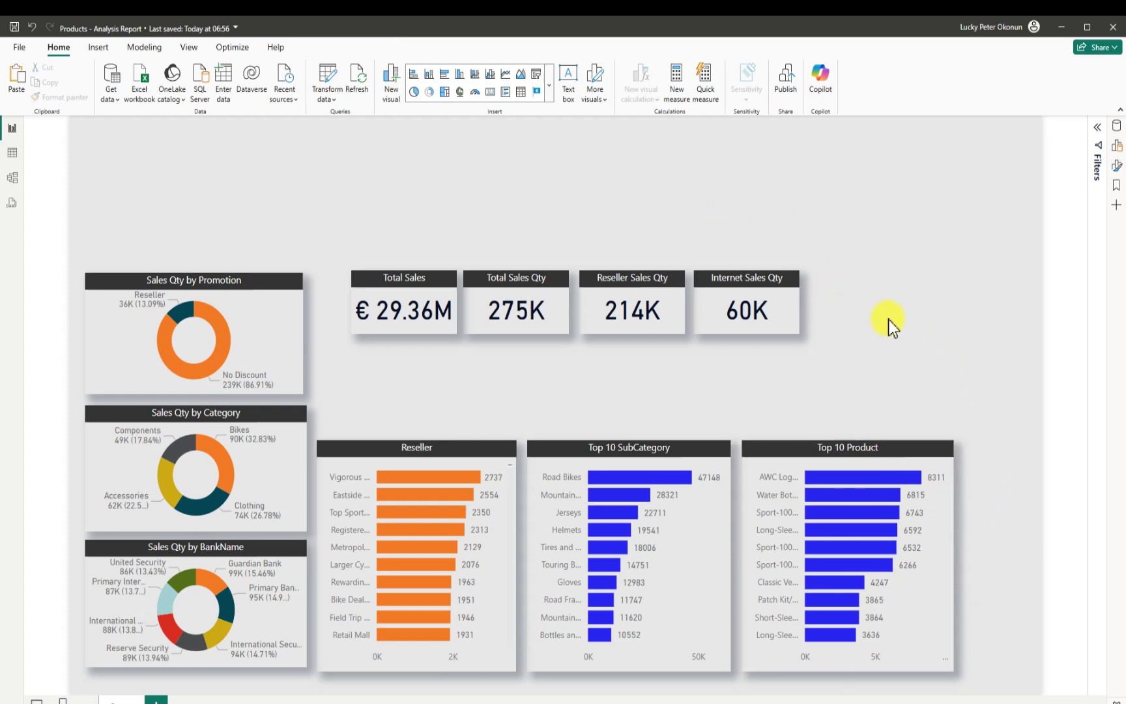
pyautogui.click(1117, 128)
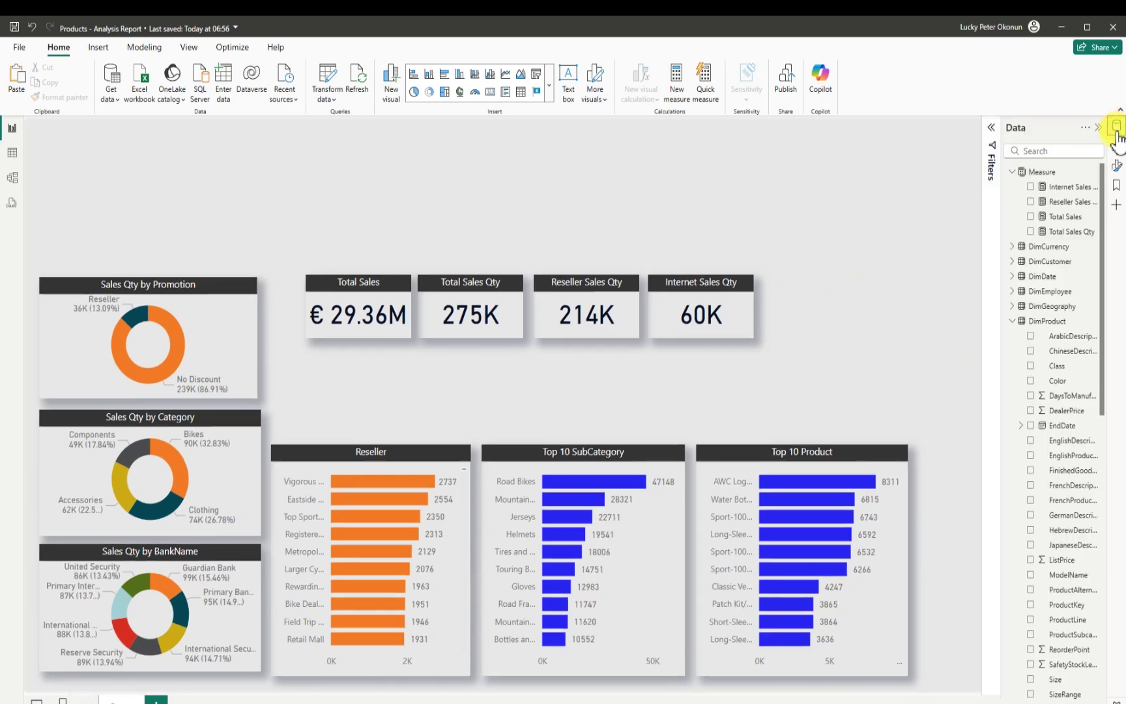
pyautogui.click(1116, 146)
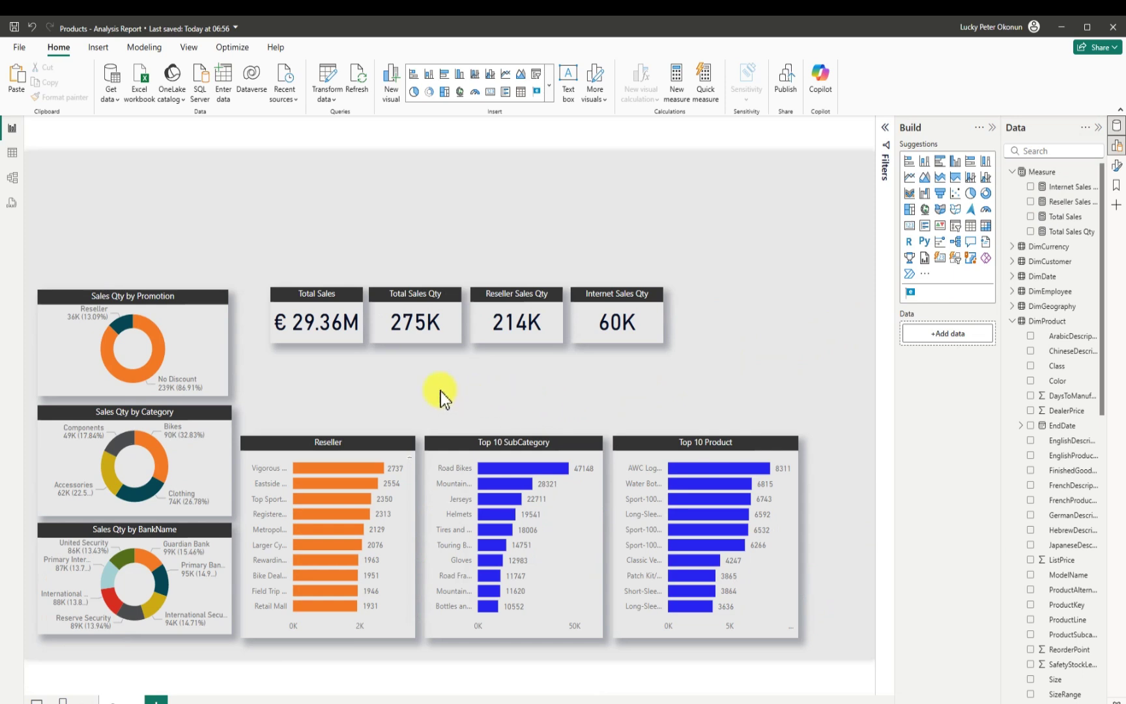
# Step: Move the Total Sales, Total Sales Qty, Reseller Sales Qty and Internet Sales Qty cards higher on the page in one evenly spaced row
pyautogui.click(281, 294)
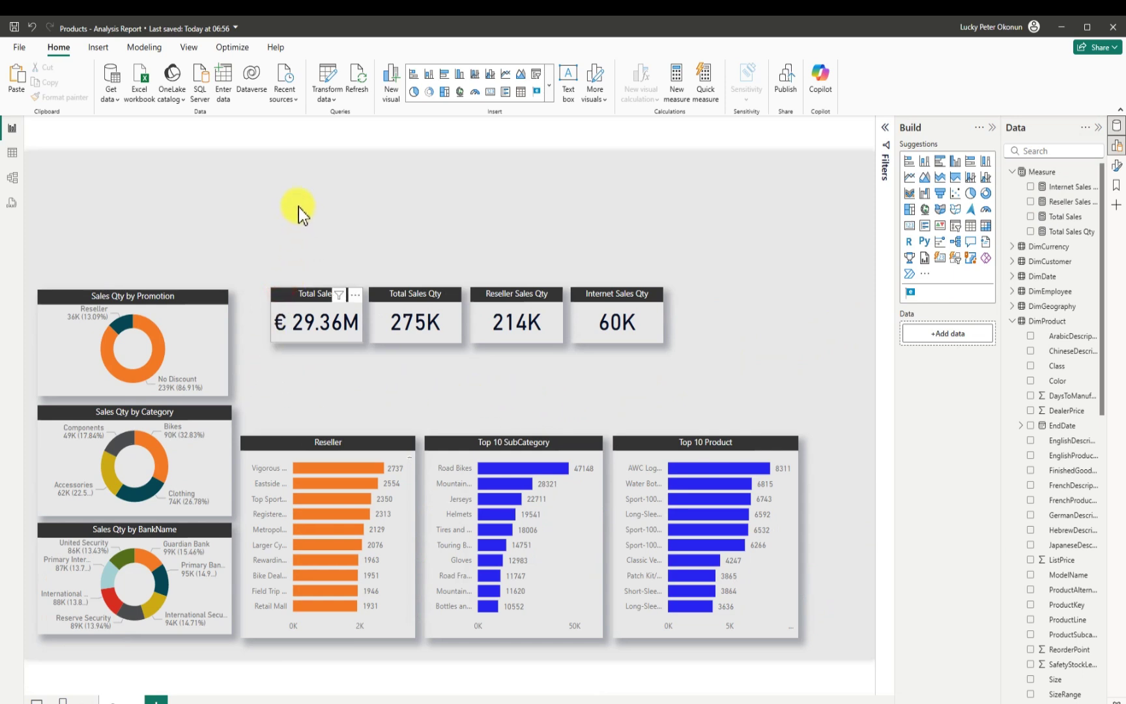
pyautogui.moveTo(299, 208)
pyautogui.mouseDown()
pyautogui.moveTo(308, 205)
pyautogui.moveTo(293, 232)
pyautogui.mouseUp()
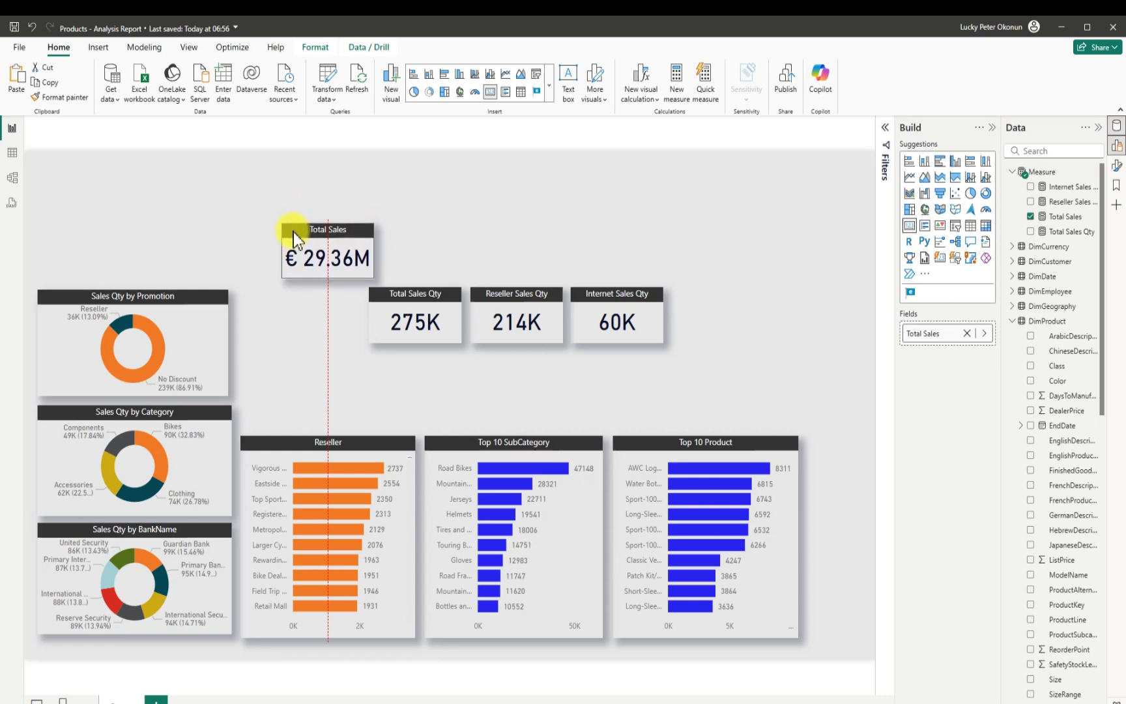
pyautogui.moveTo(369, 295); pyautogui.dragTo(389, 234)
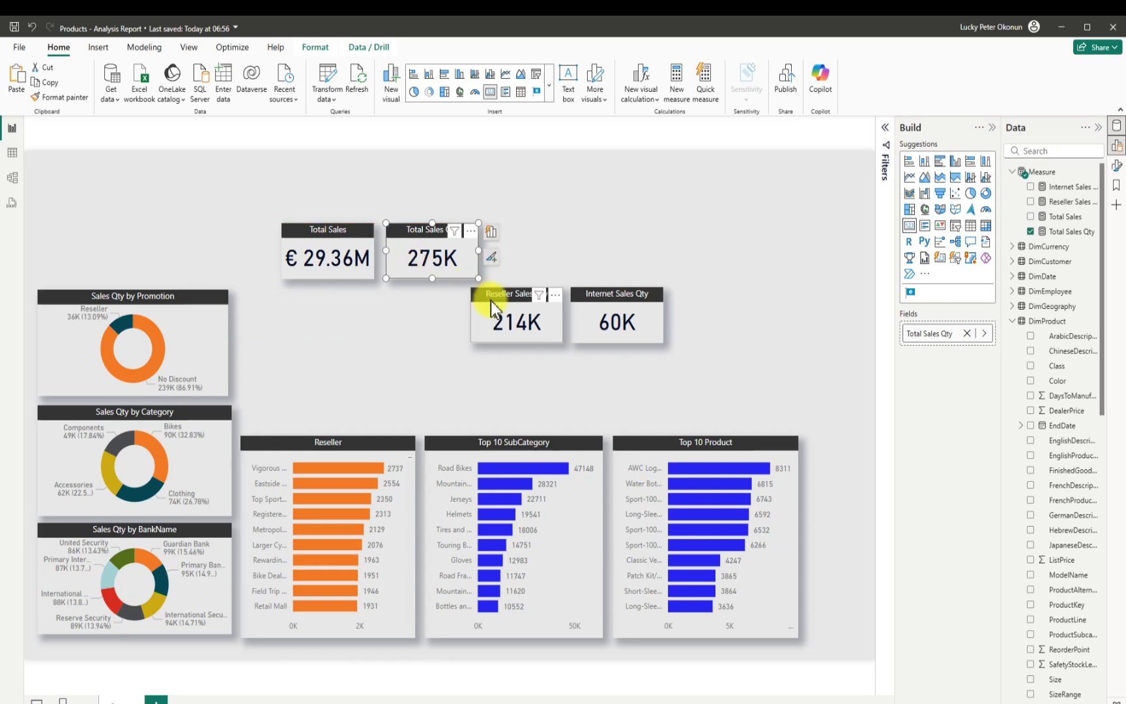
pyautogui.moveTo(493, 305); pyautogui.dragTo(509, 241)
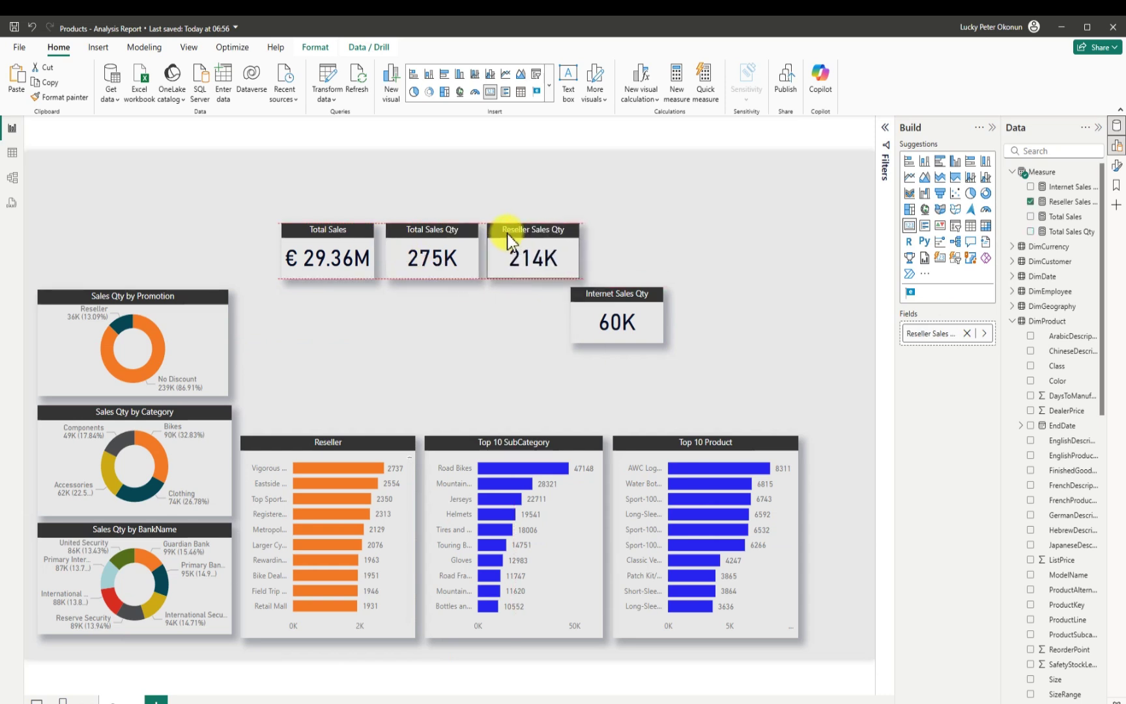
pyautogui.moveTo(590, 303); pyautogui.dragTo(606, 235)
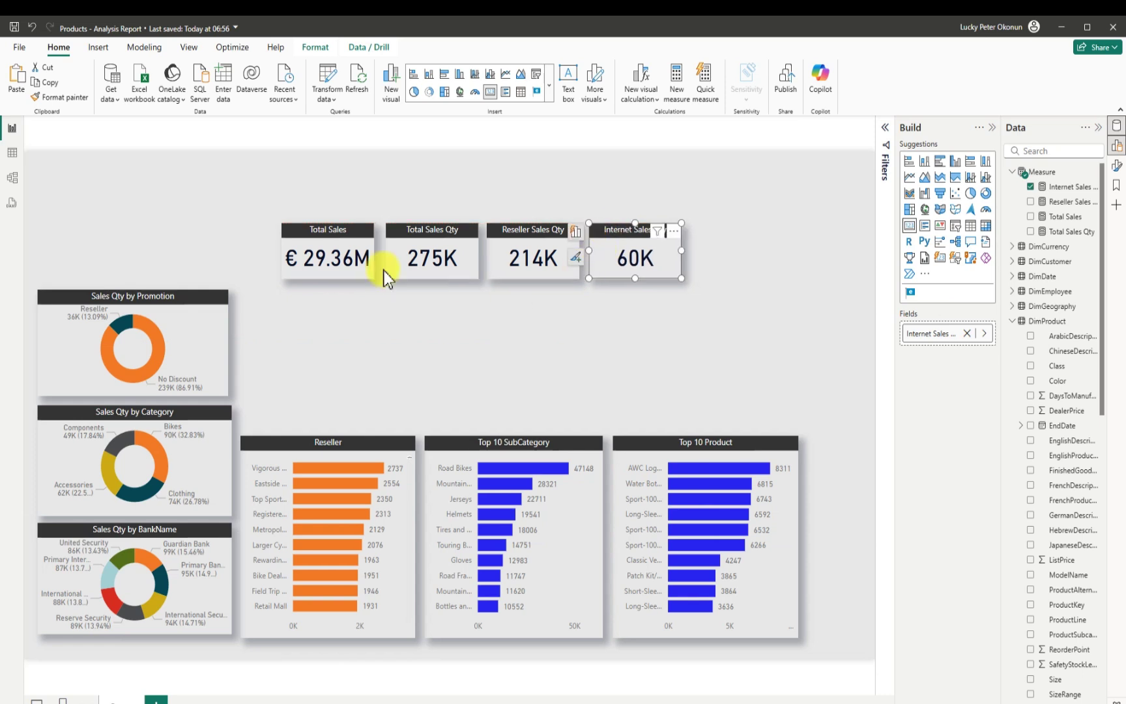
pyautogui.moveTo(291, 236)
pyautogui.mouseDown()
pyautogui.moveTo(308, 234)
pyautogui.moveTo(300, 235)
pyautogui.mouseUp()
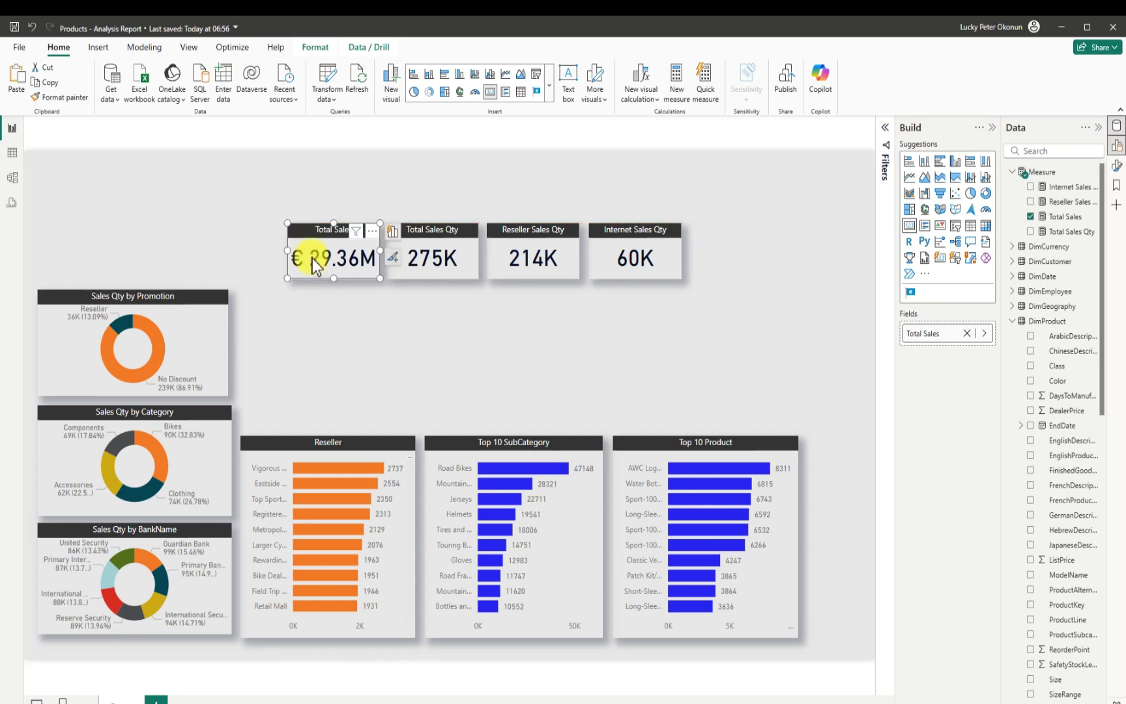
# Step: Add a stacked area chart beneath the cards and widen it across the gap above the three bar charts
pyautogui.click(433, 378)
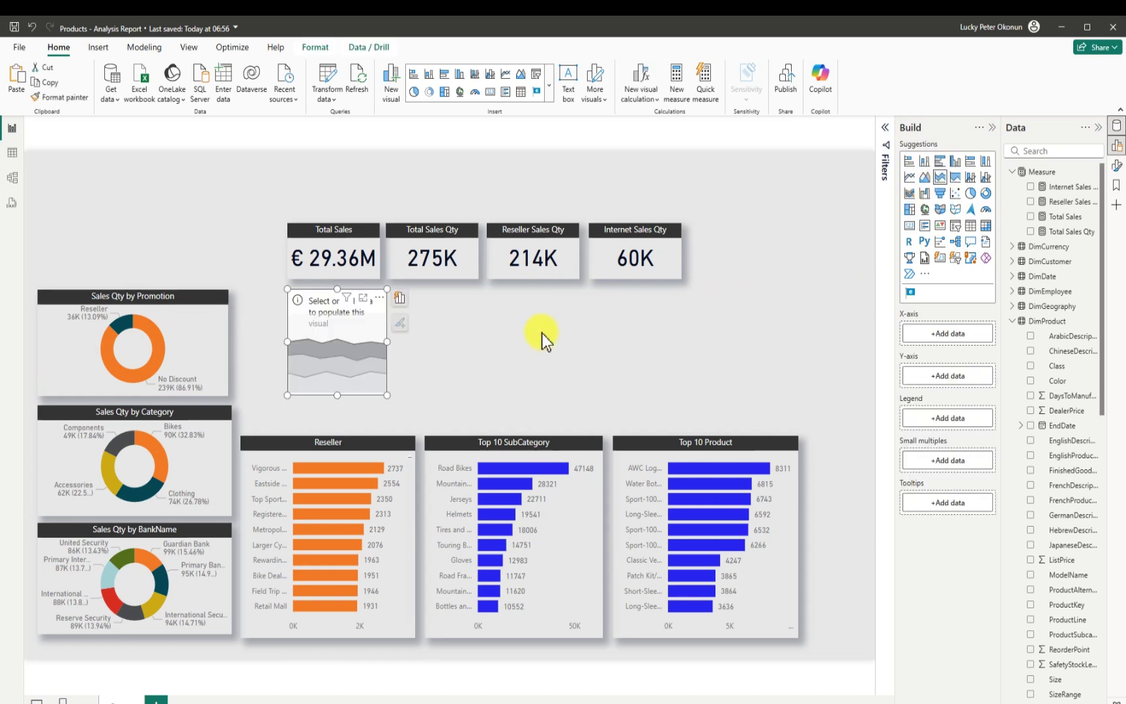
pyautogui.moveTo(550, 381); pyautogui.dragTo(772, 360)
pyautogui.moveTo(583, 351); pyautogui.dragTo(551, 362)
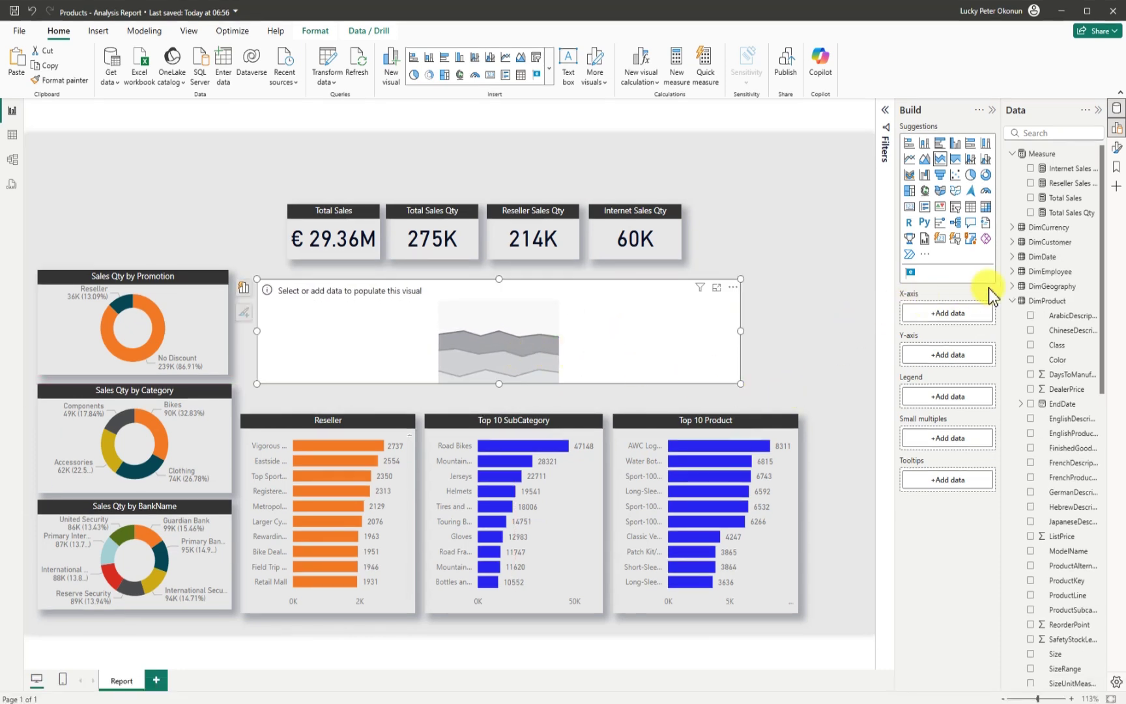
# Step: Plot the Total Sales Qty measure on the area chart's Y-axis against EnglishMonthName from DimDate on the X-axis
pyautogui.click(1032, 213)
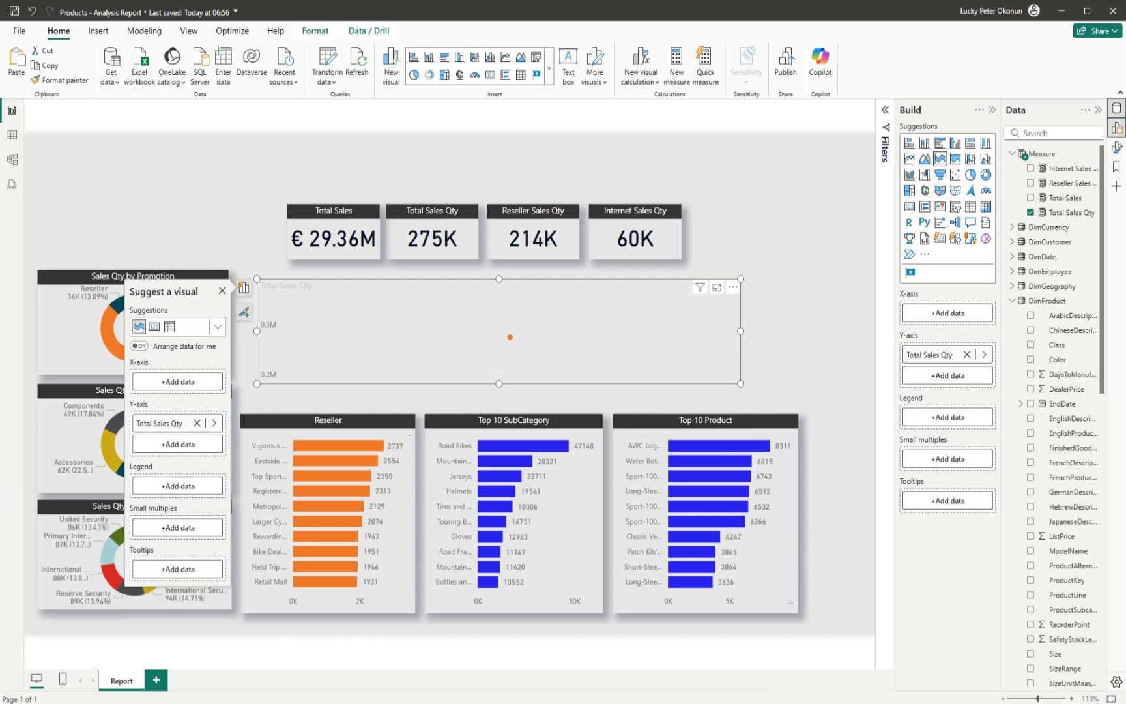
pyautogui.click(1012, 302)
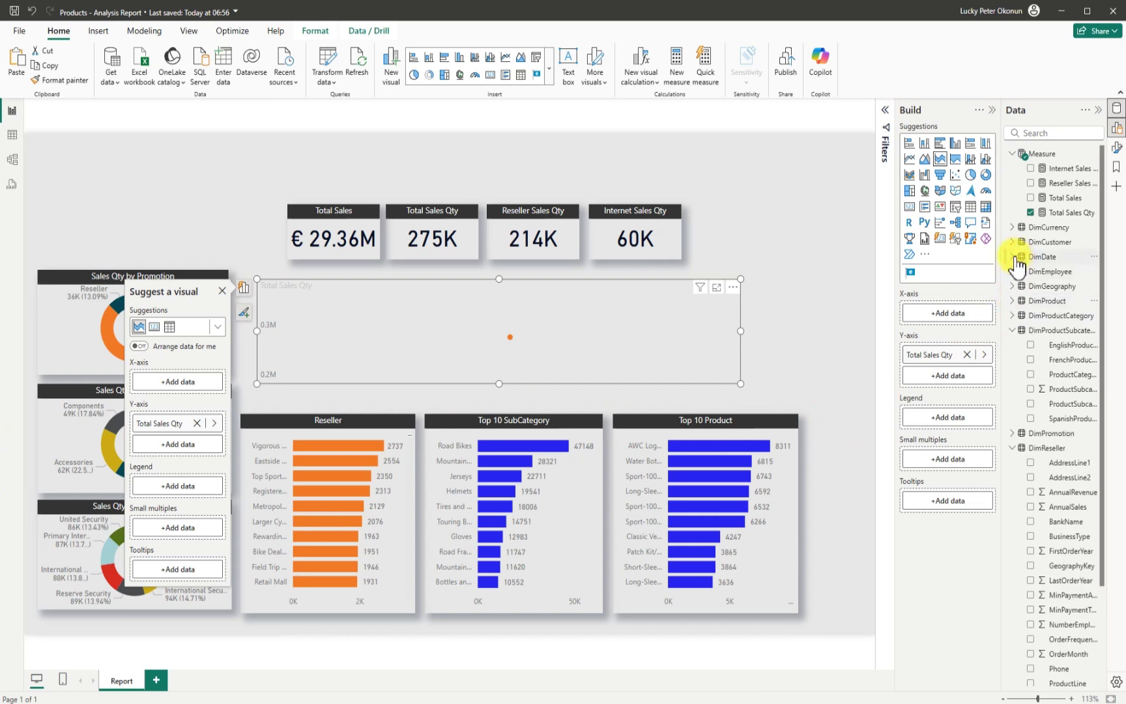
pyautogui.click(1014, 258)
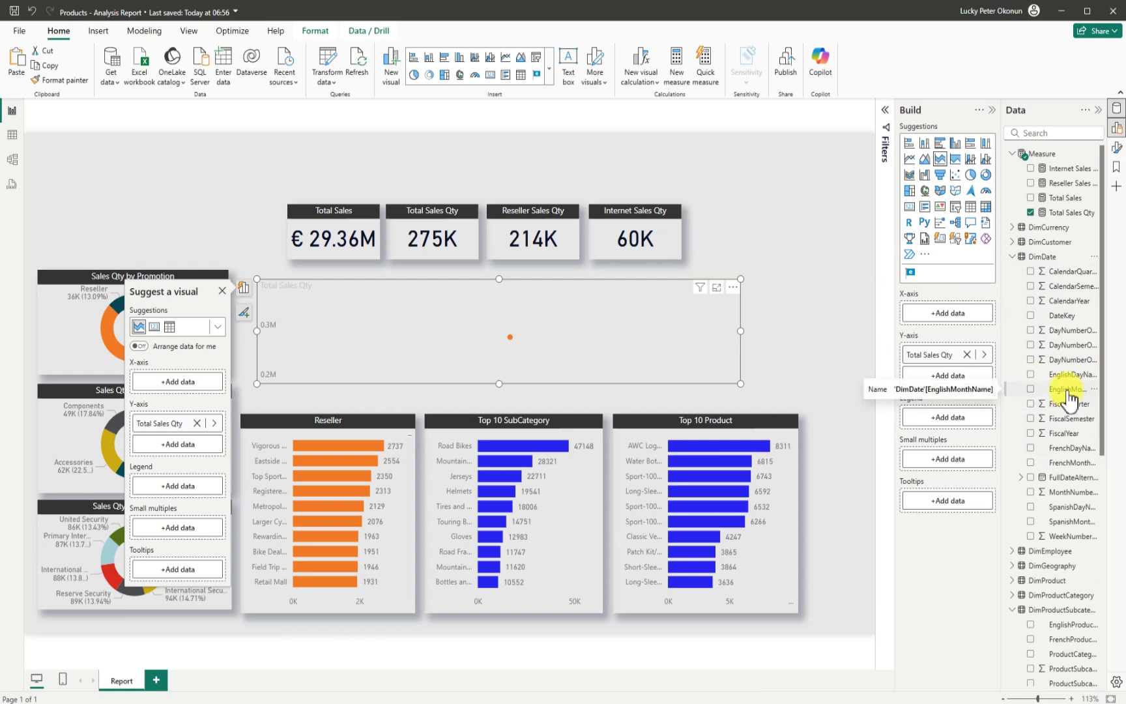
pyautogui.click(1031, 389)
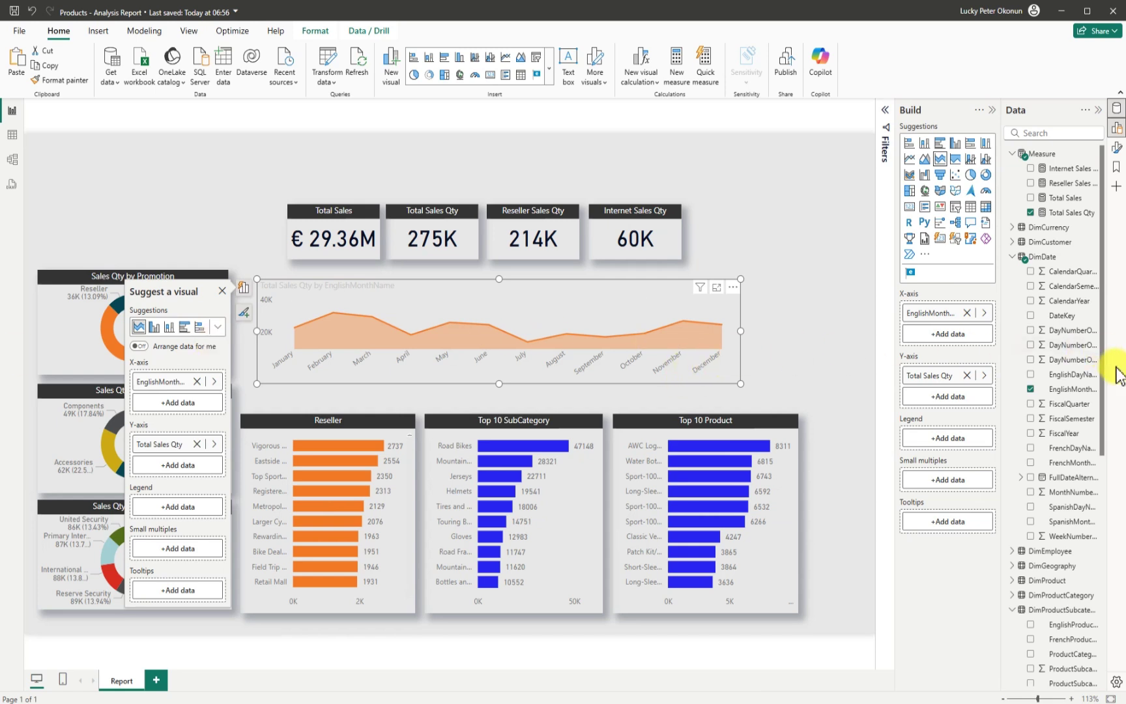
# Step: Split the area chart by category using EnglishProductCategoryName from DimProductCategory as the legend
pyautogui.scroll(-5, 1100, 443)
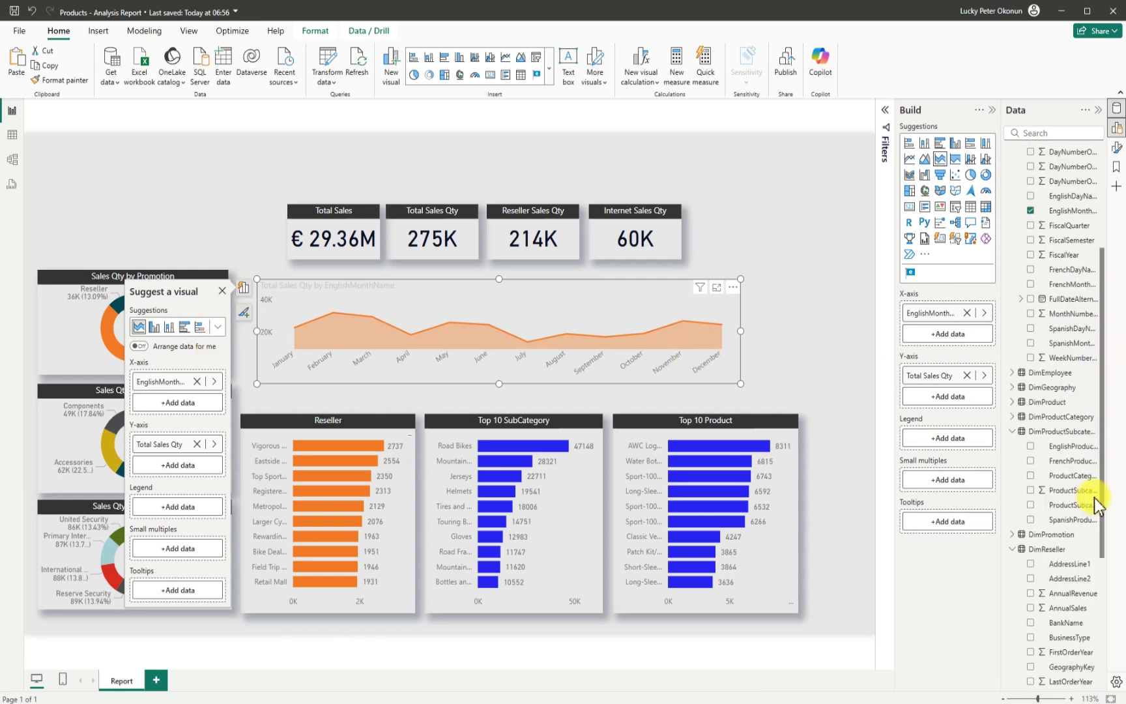
pyautogui.scroll(-1, 1096, 505)
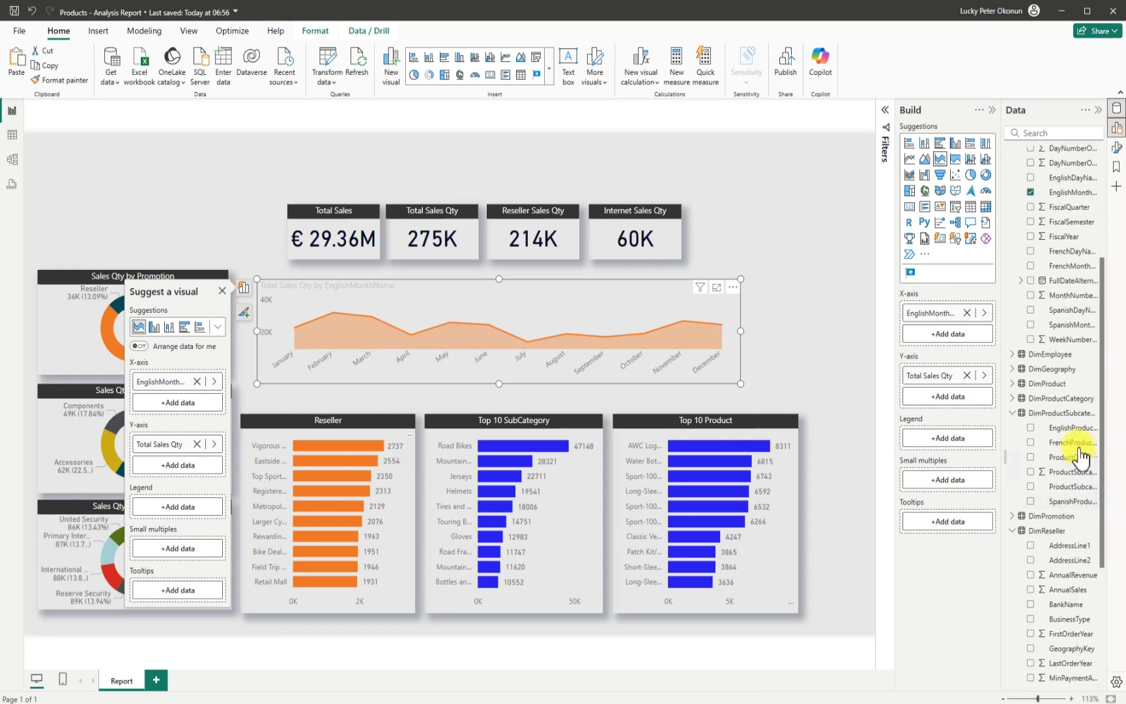
pyautogui.click(1025, 399)
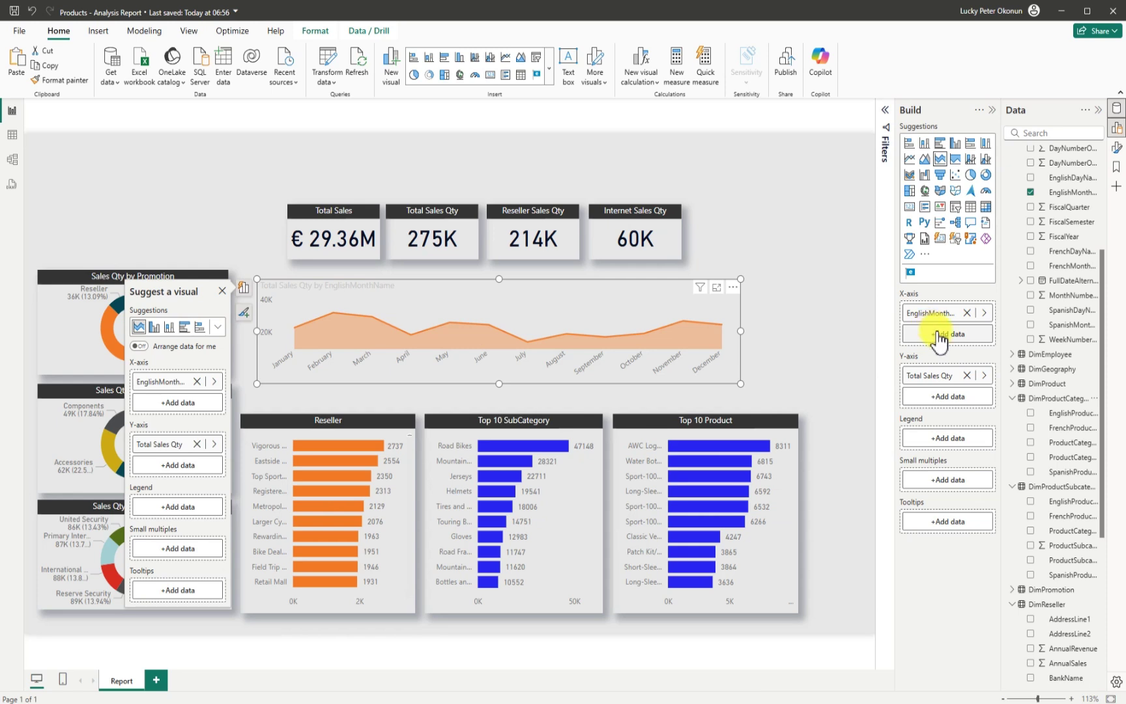
pyautogui.click(1032, 415)
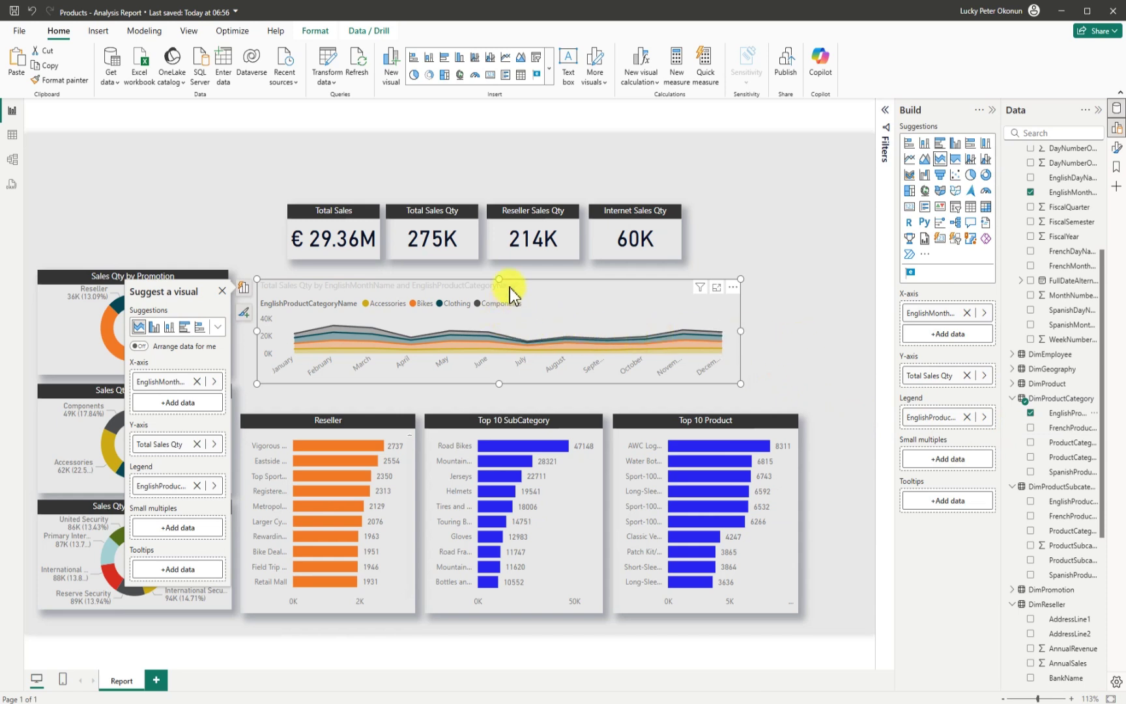
# Step: Make the area chart slightly taller and wider, and position it in the gap between the cards and the three bar charts
pyautogui.moveTo(501, 279); pyautogui.dragTo(505, 263)
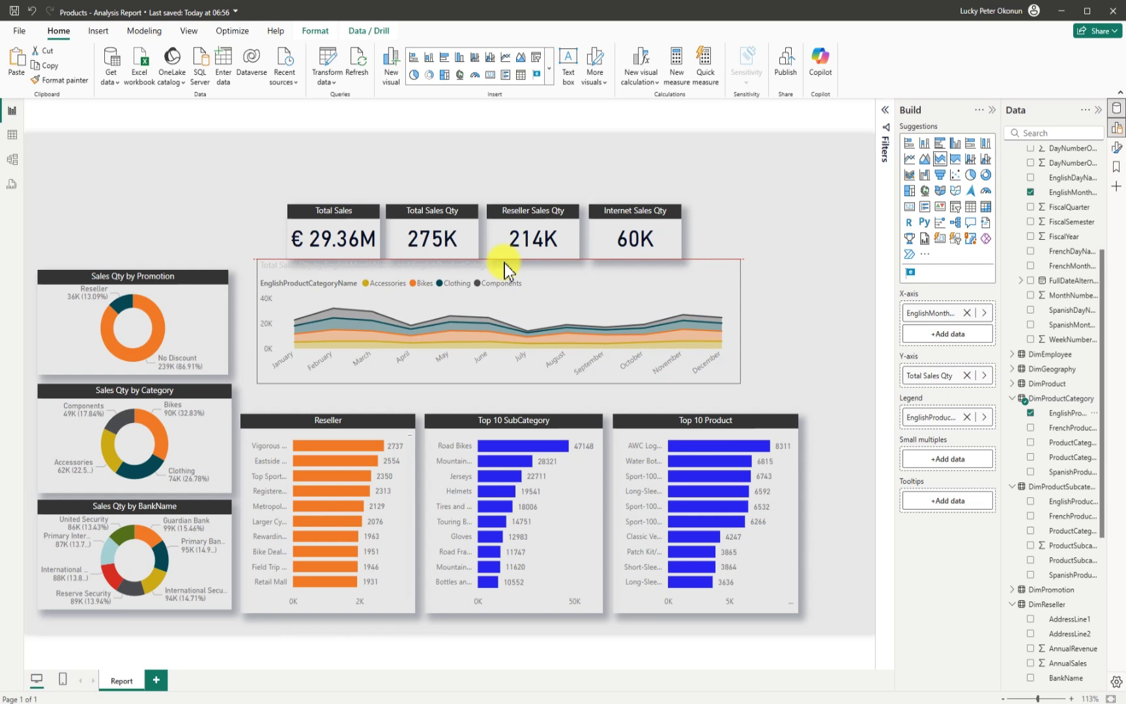
pyautogui.moveTo(505, 263); pyautogui.dragTo(505, 264)
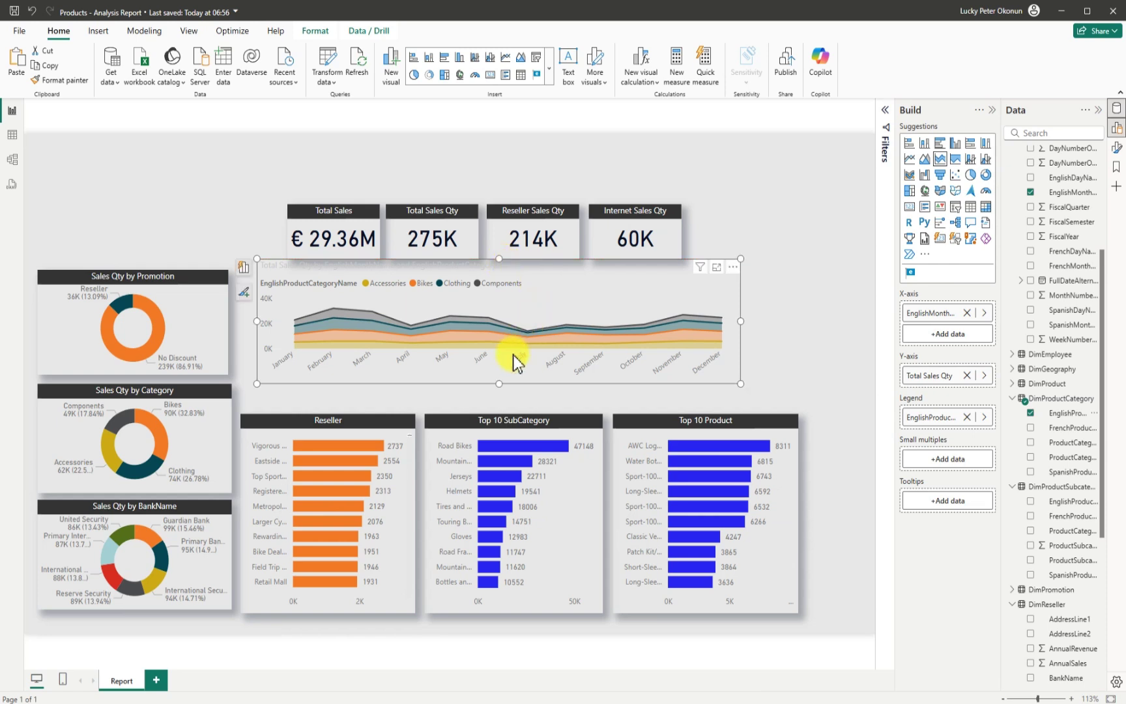
pyautogui.moveTo(496, 385); pyautogui.dragTo(500, 388)
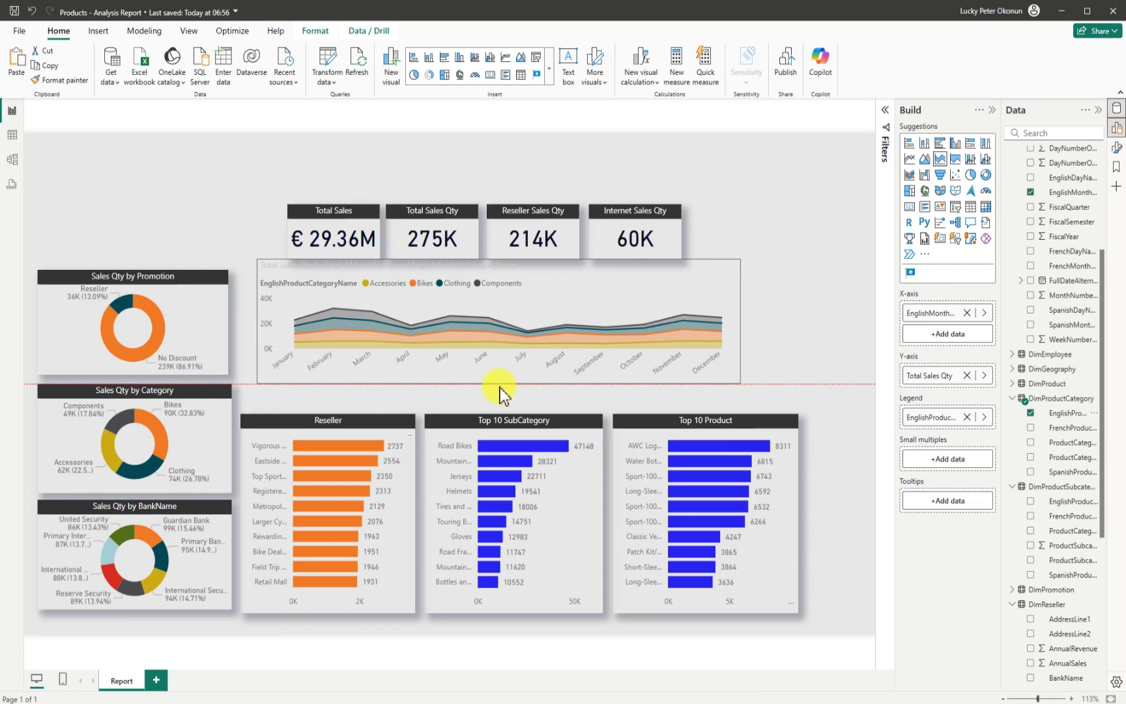
pyautogui.moveTo(500, 388); pyautogui.dragTo(500, 389)
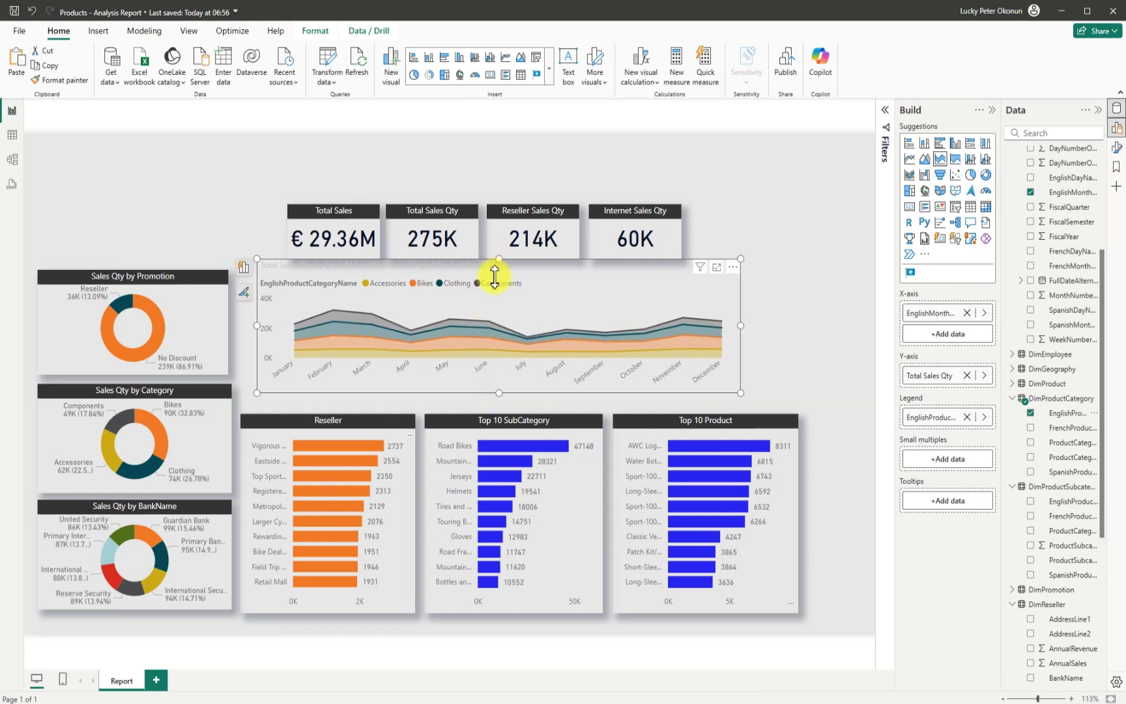
pyautogui.moveTo(250, 258); pyautogui.dragTo(251, 268)
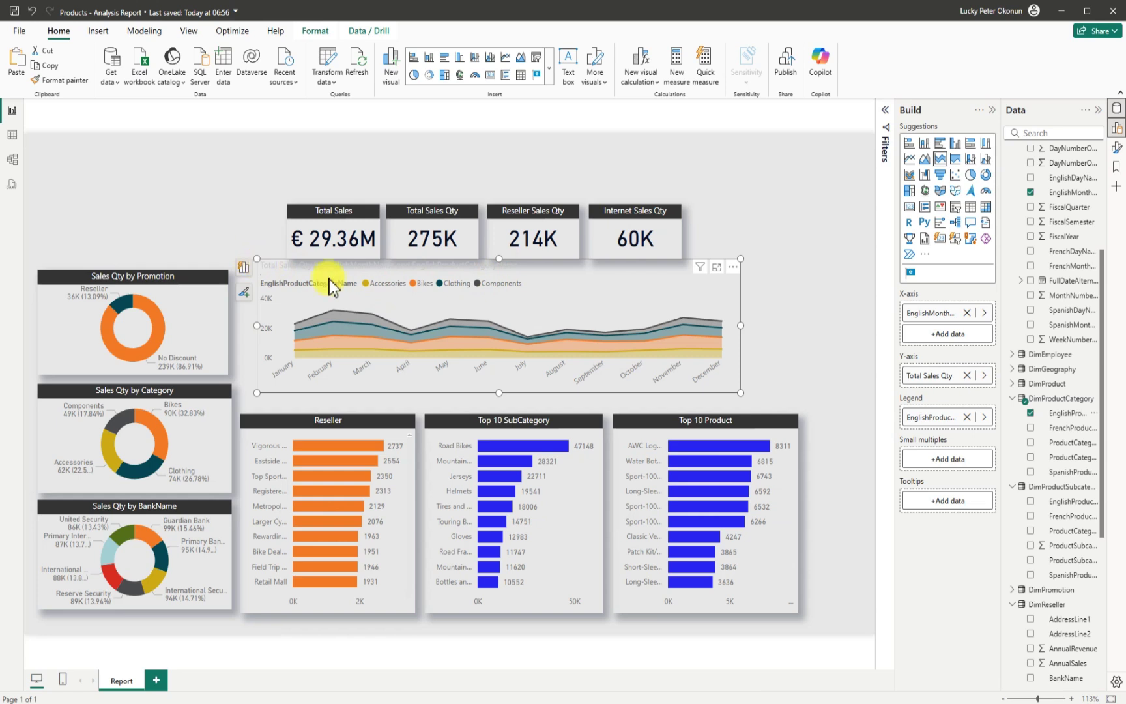
pyautogui.click(521, 263)
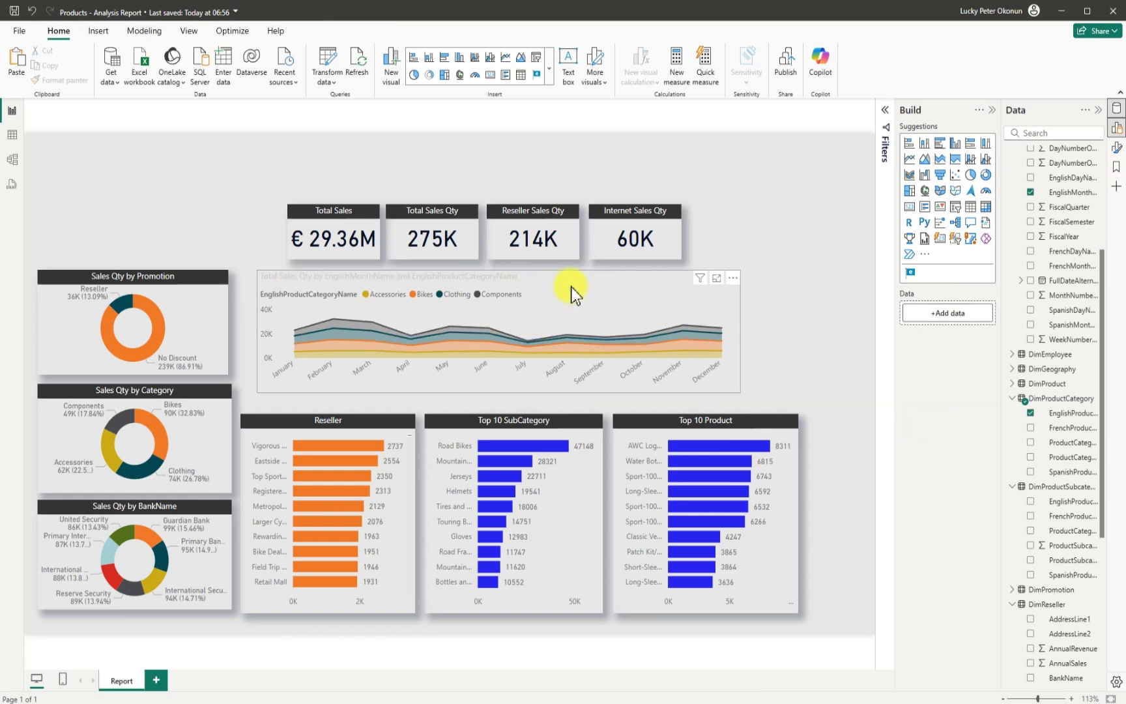
pyautogui.moveTo(589, 295); pyautogui.dragTo(542, 300)
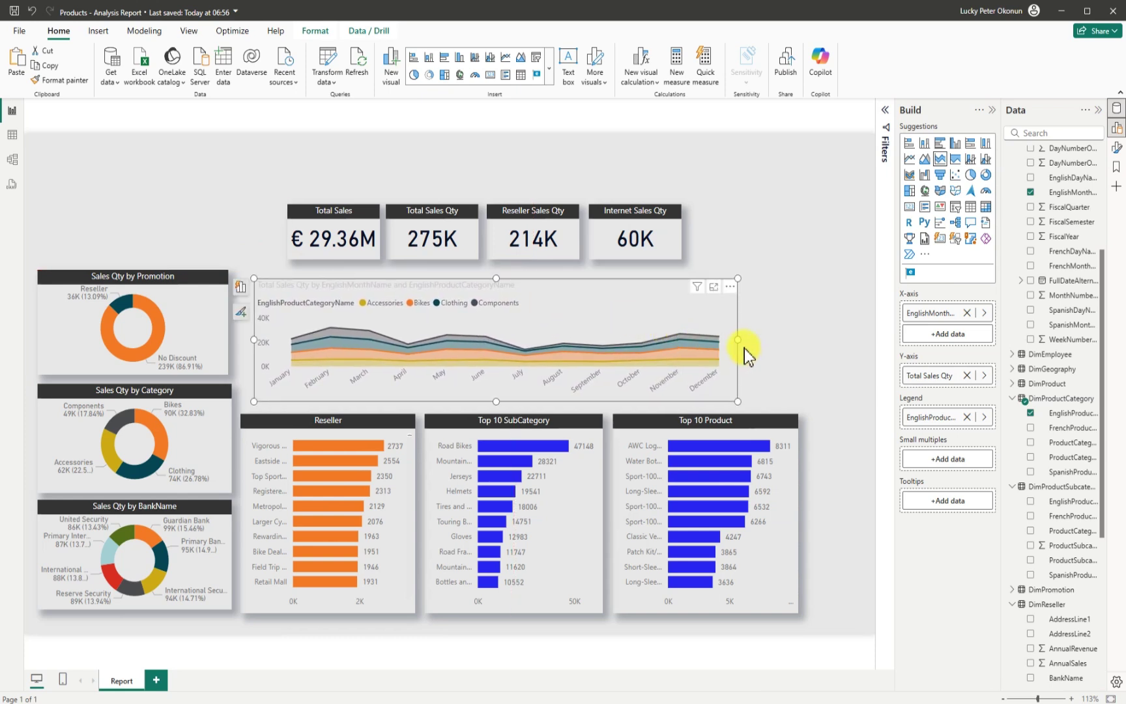
pyautogui.moveTo(738, 342); pyautogui.dragTo(746, 346)
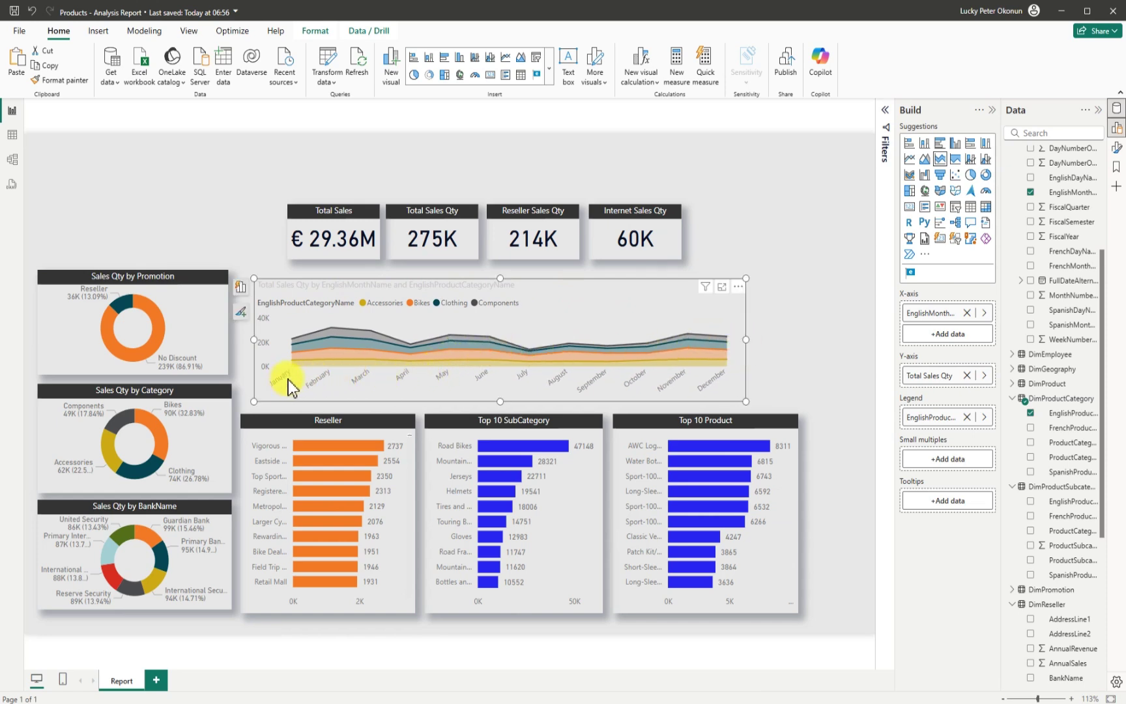
# Step: Change the area chart's title text to "Sales Qty by Product Category"
pyautogui.moveTo(333, 346)
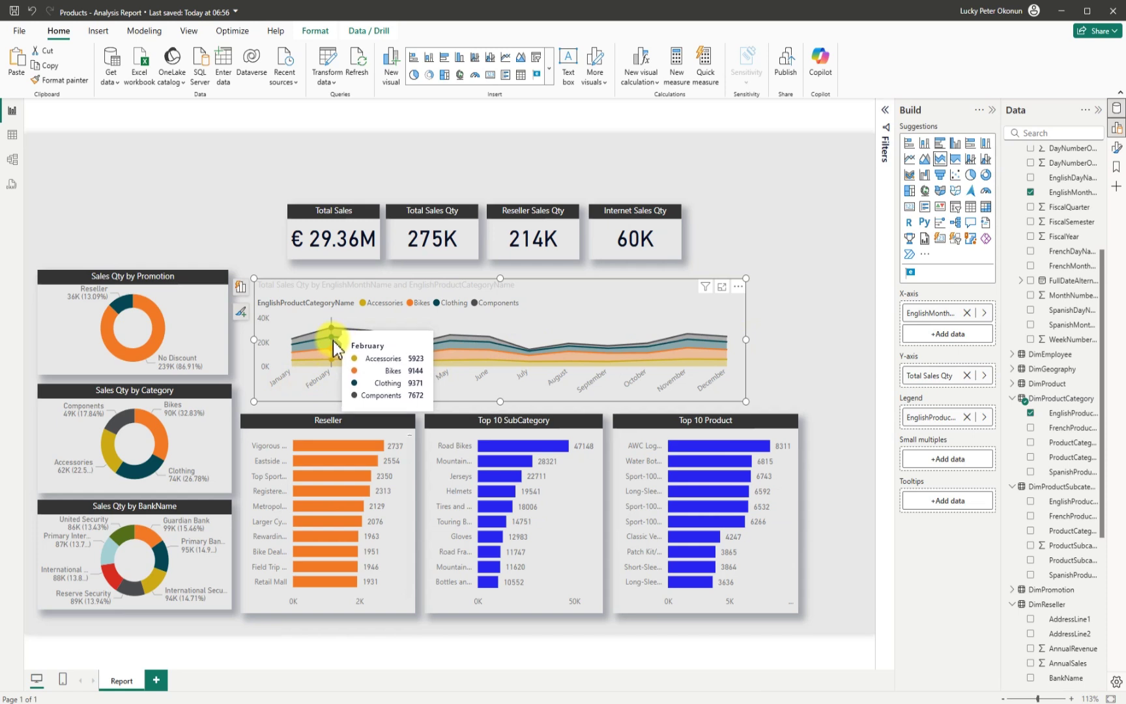
pyautogui.moveTo(411, 350)
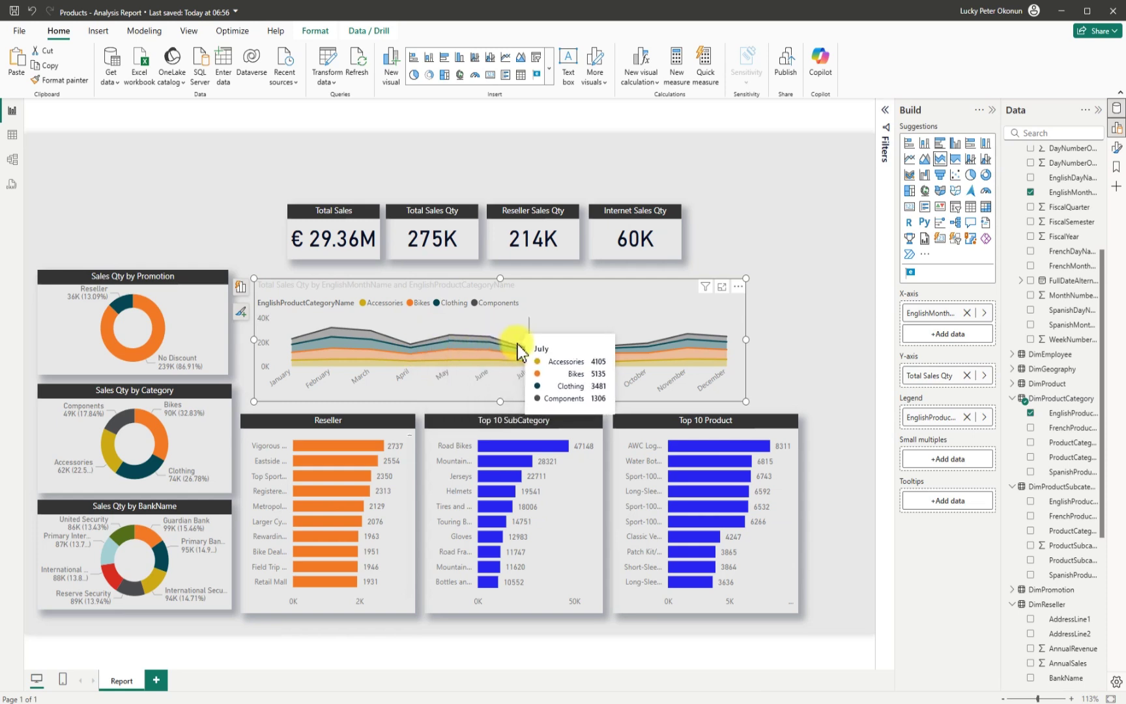
pyautogui.moveTo(545, 370)
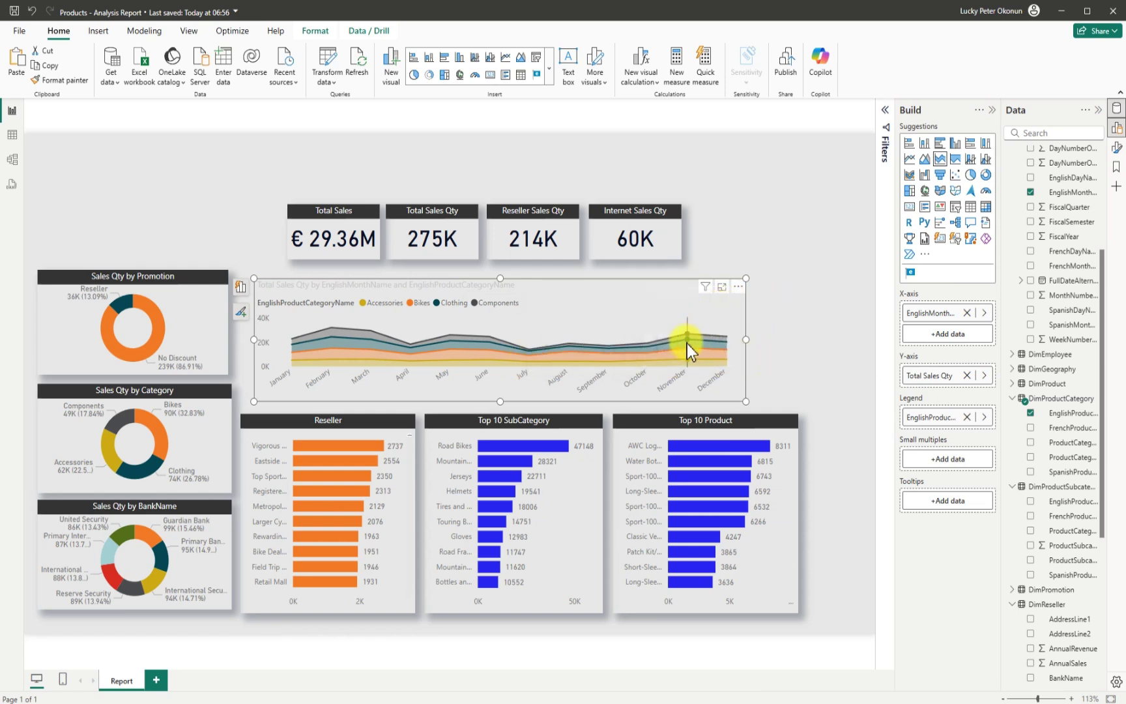
pyautogui.moveTo(688, 350)
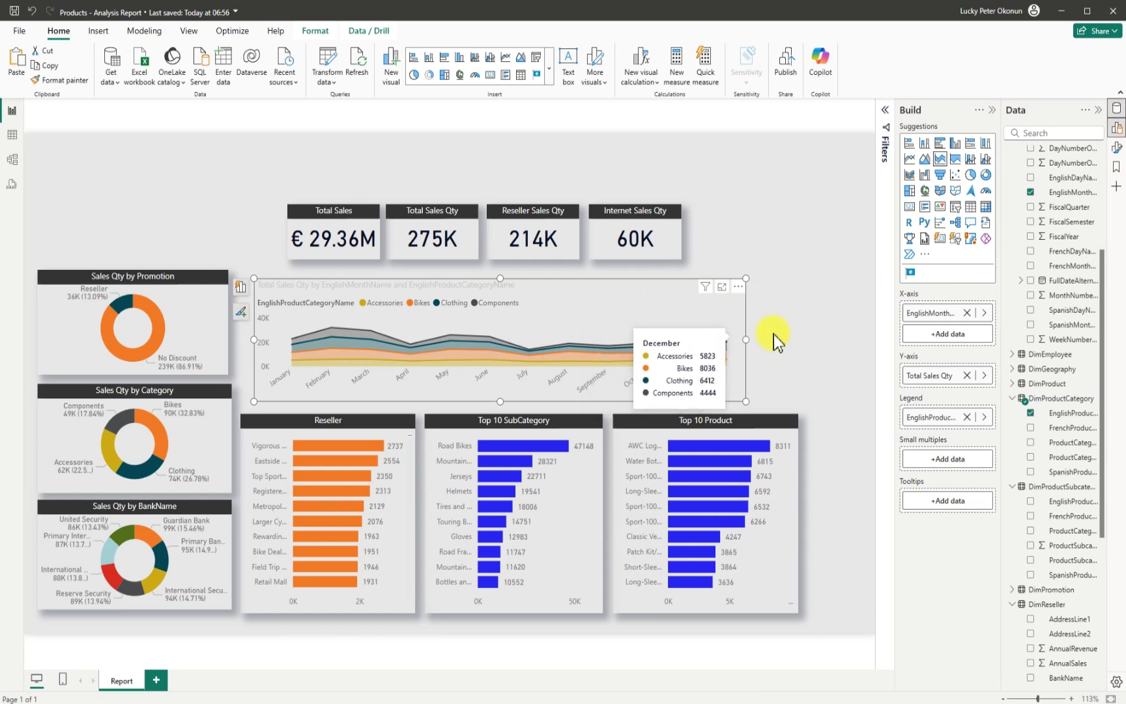
pyautogui.click(739, 286)
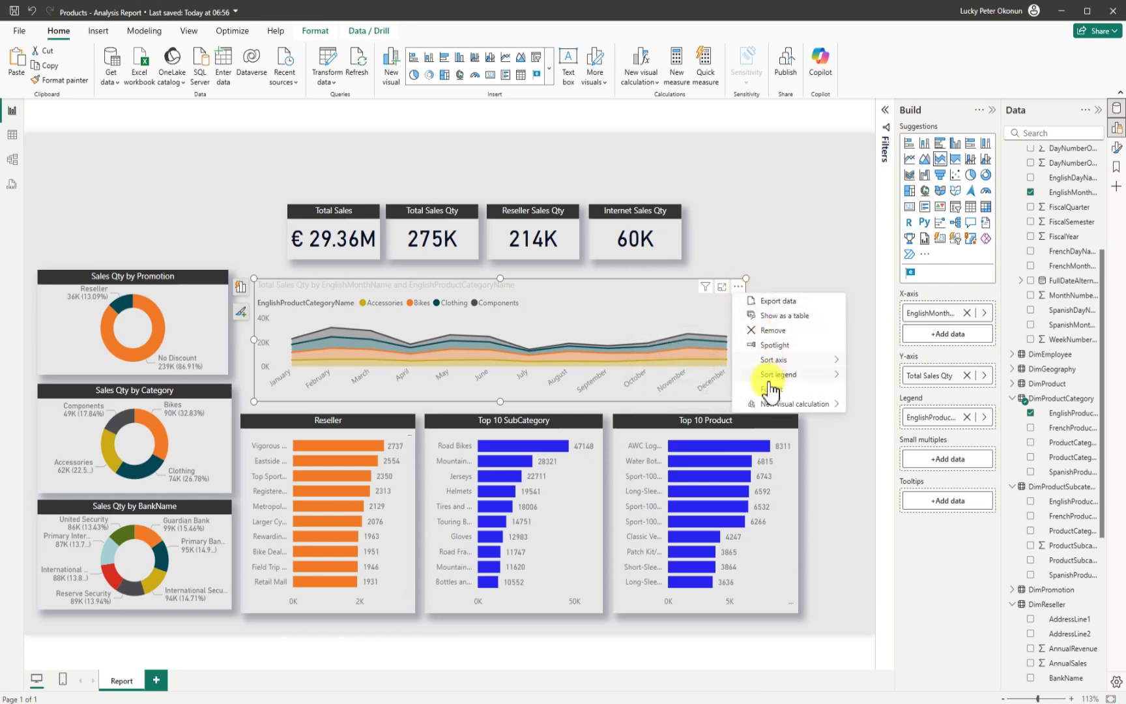
pyautogui.click(771, 390)
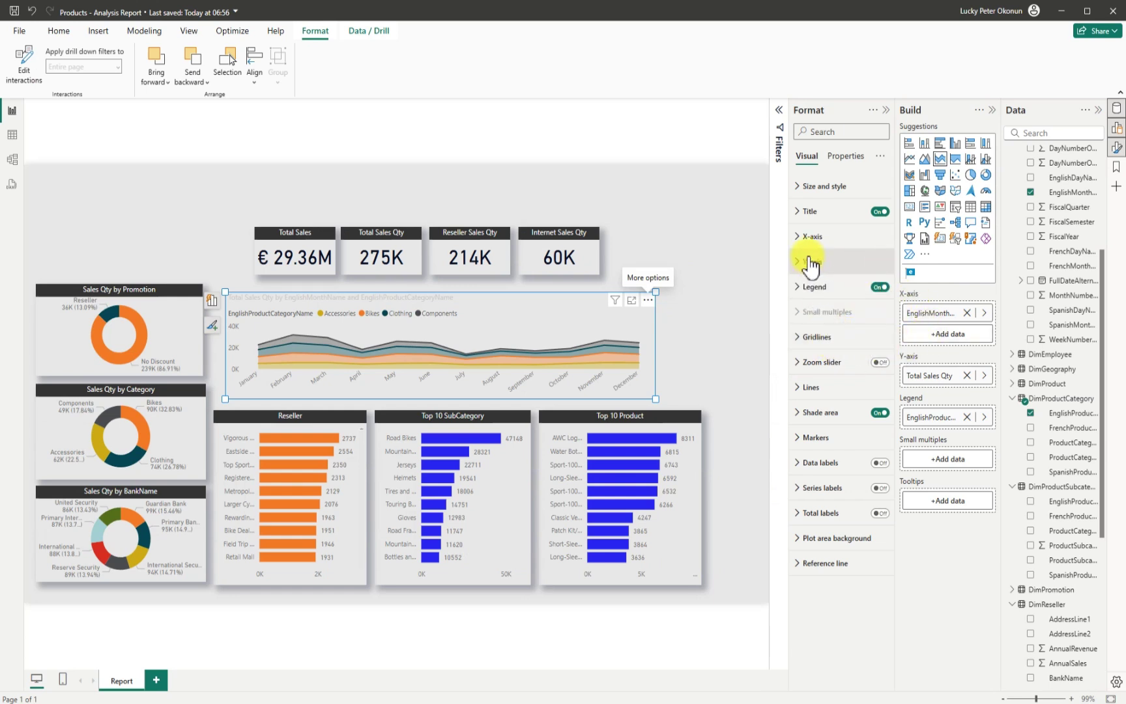
pyautogui.click(803, 217)
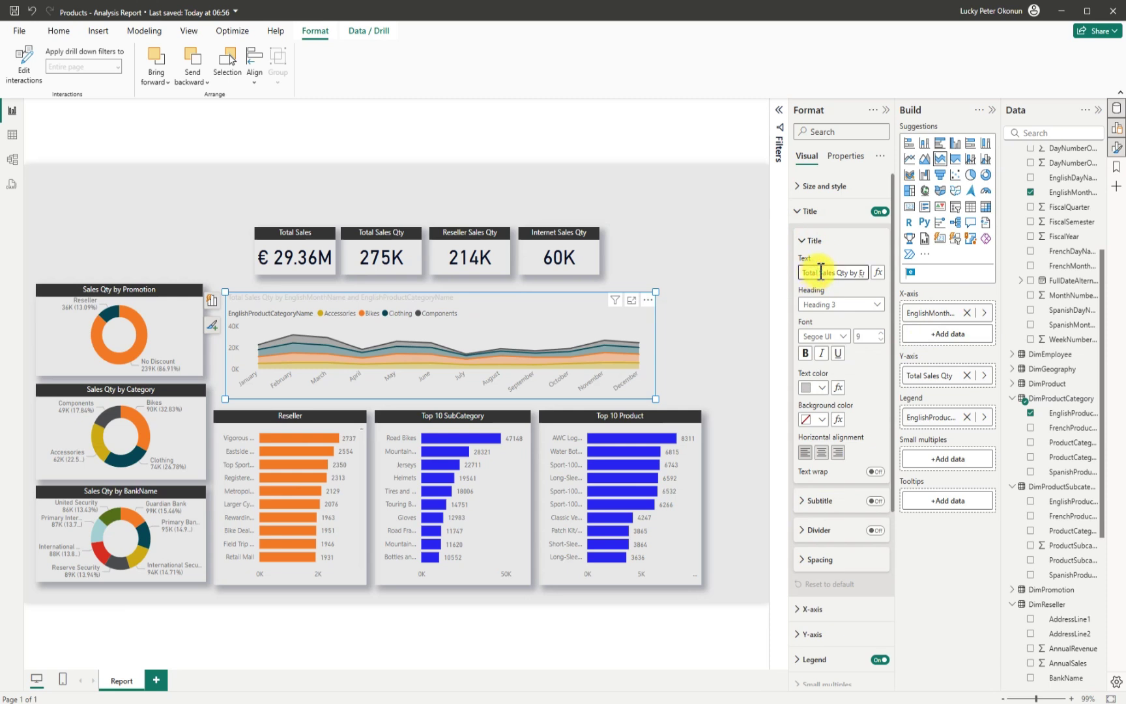
pyautogui.press('BackSpace')
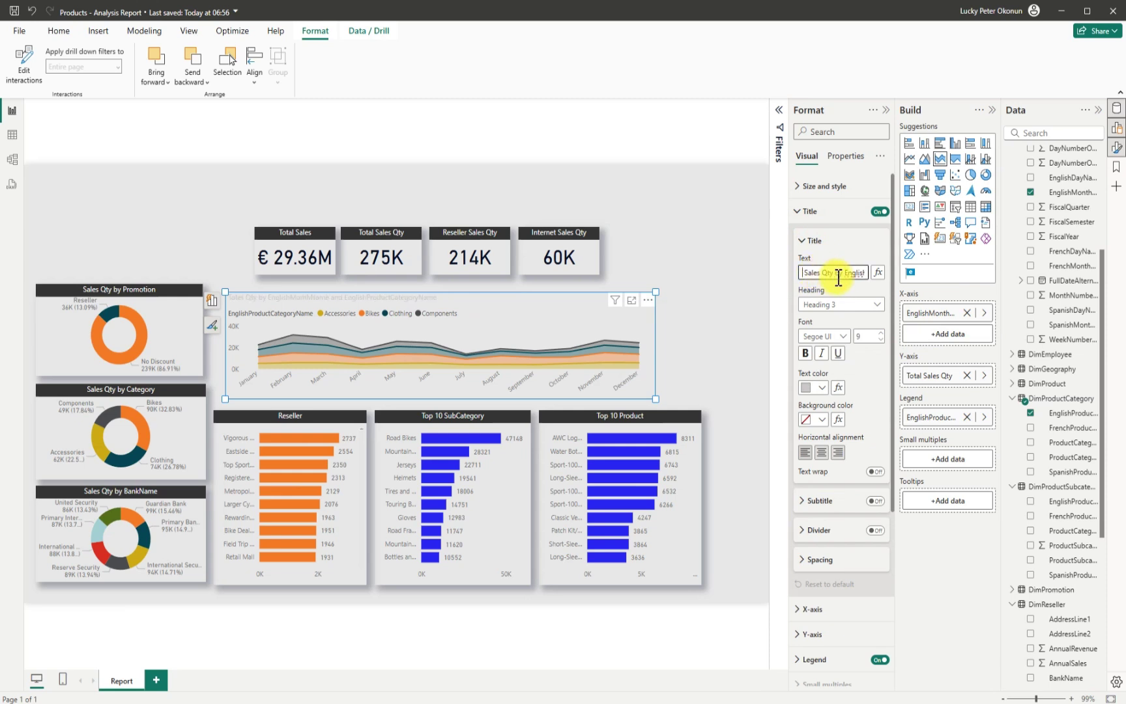
pyautogui.click(844, 273)
pyautogui.doubleClick(850, 272)
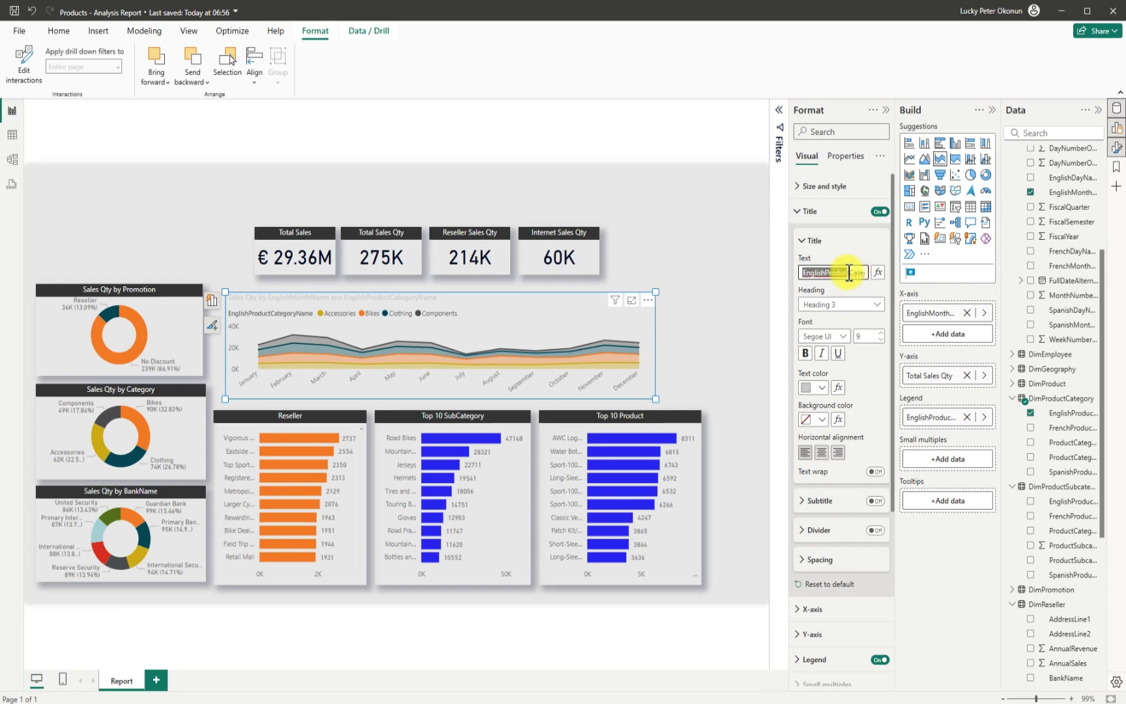
pyautogui.moveTo(848, 273); pyautogui.dragTo(867, 272)
pyautogui.press('BackSpace')
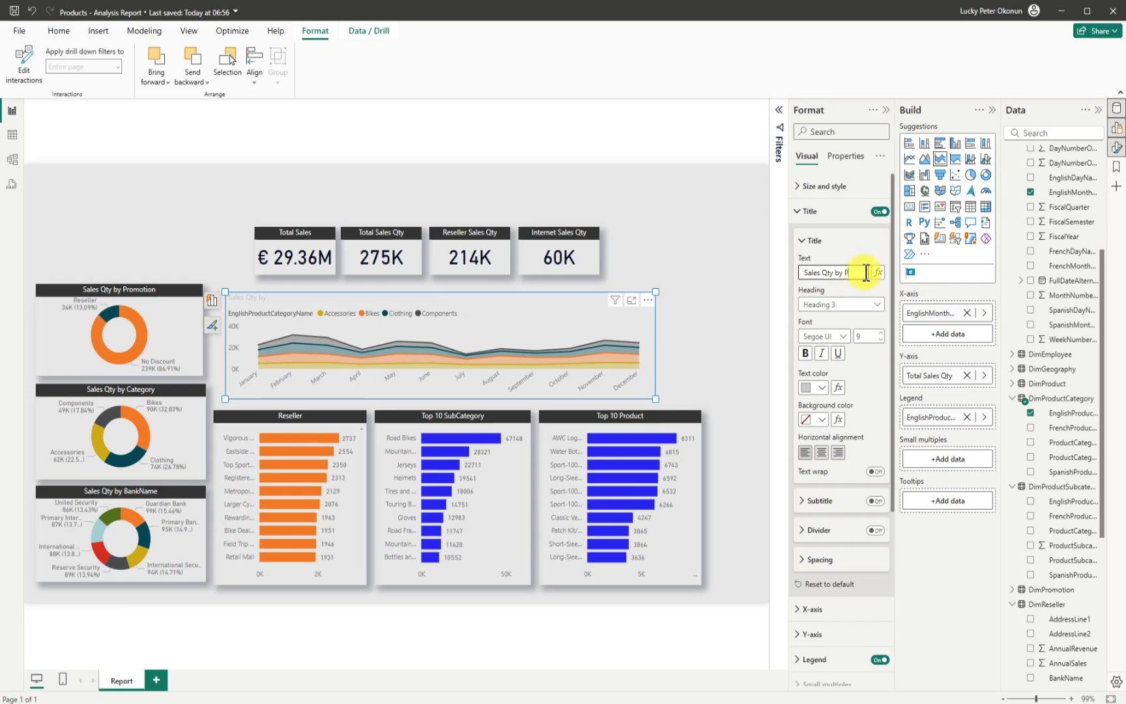
pyautogui.write('Product Category')
# Step: Centre the area chart's title and give it white text on a dark grey background
pyautogui.click(822, 452)
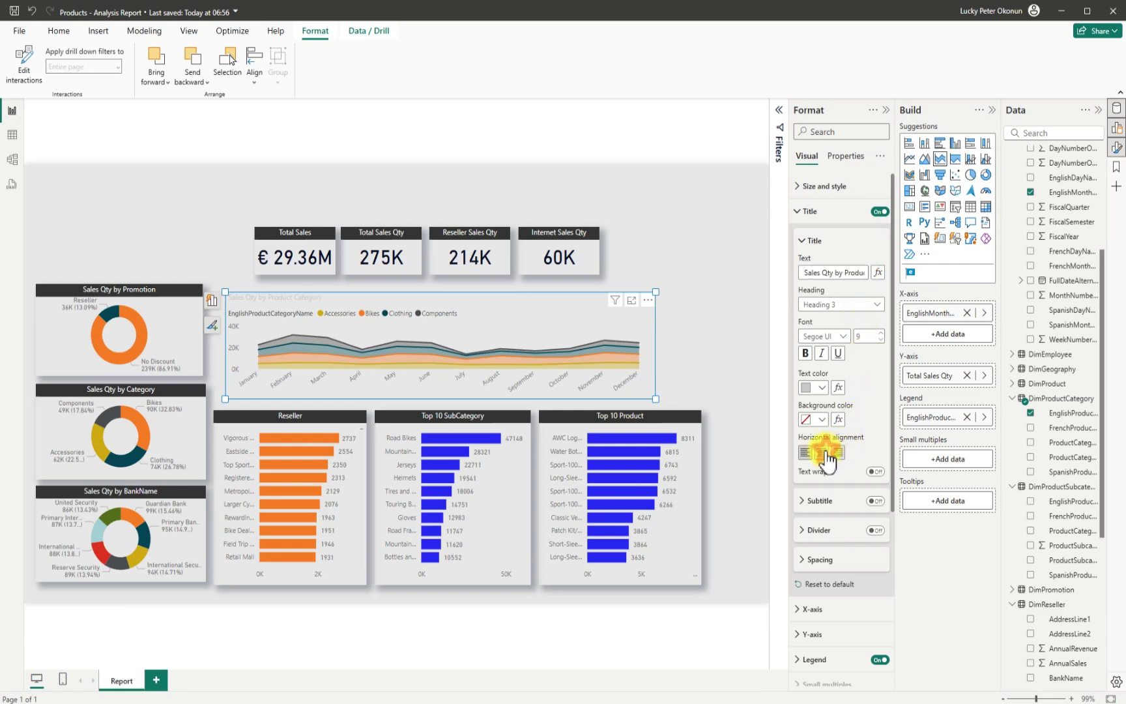
pyautogui.click(823, 388)
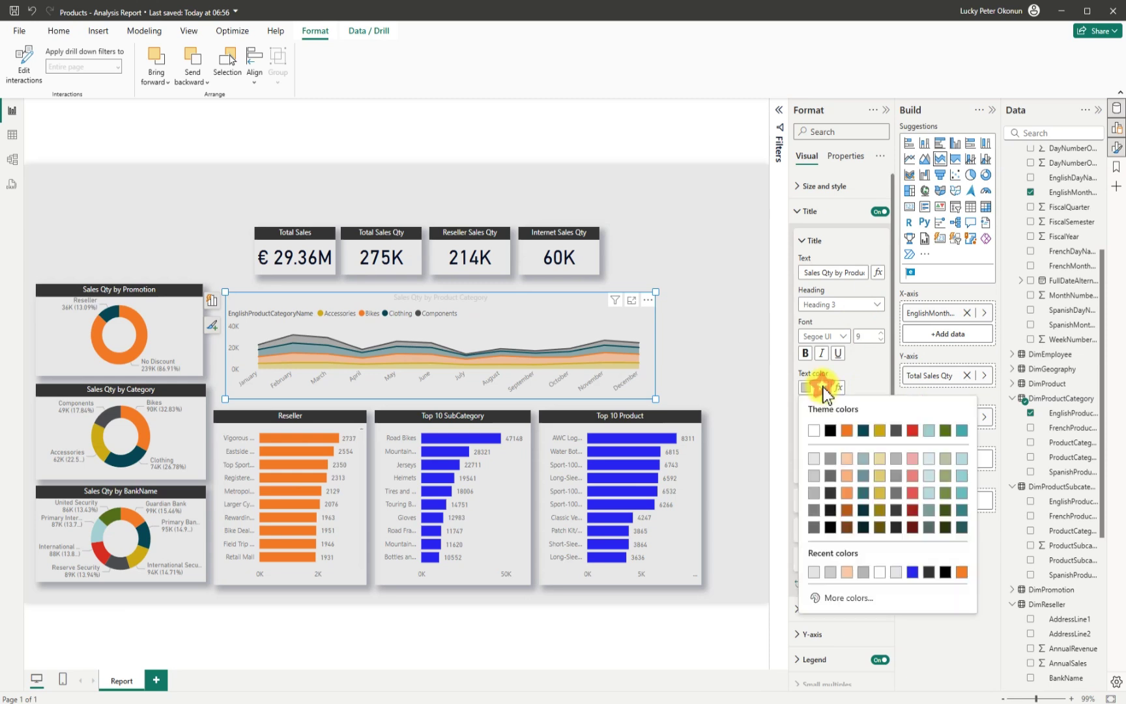
pyautogui.click(814, 432)
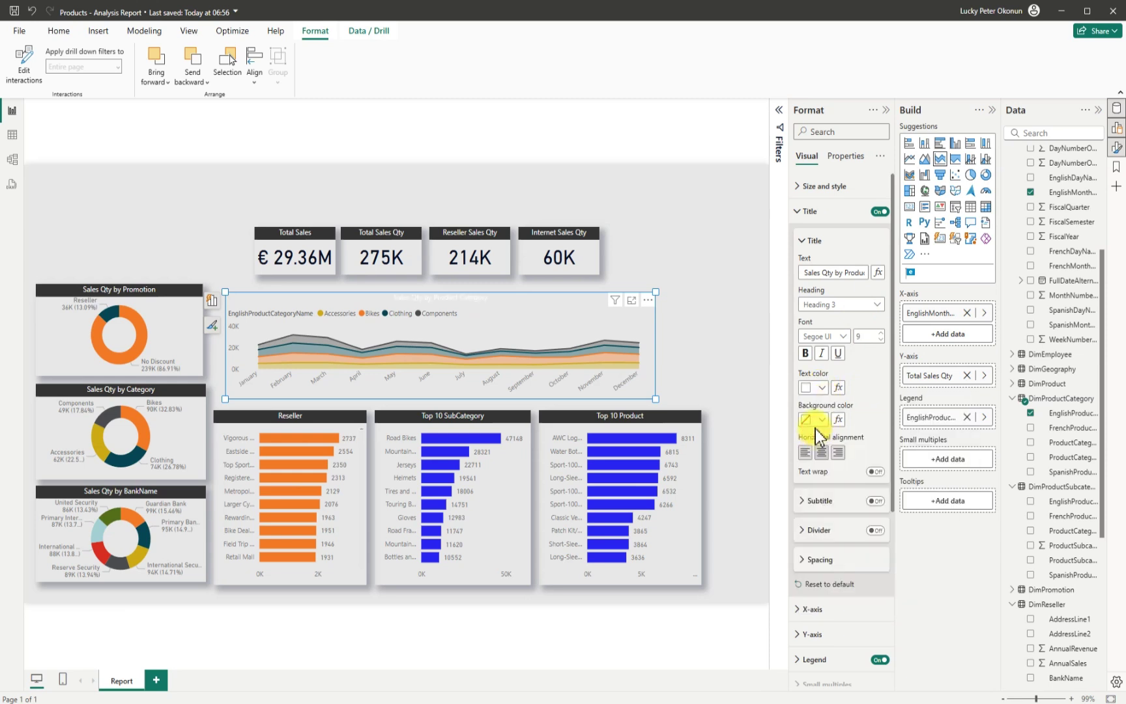
pyautogui.click(824, 420)
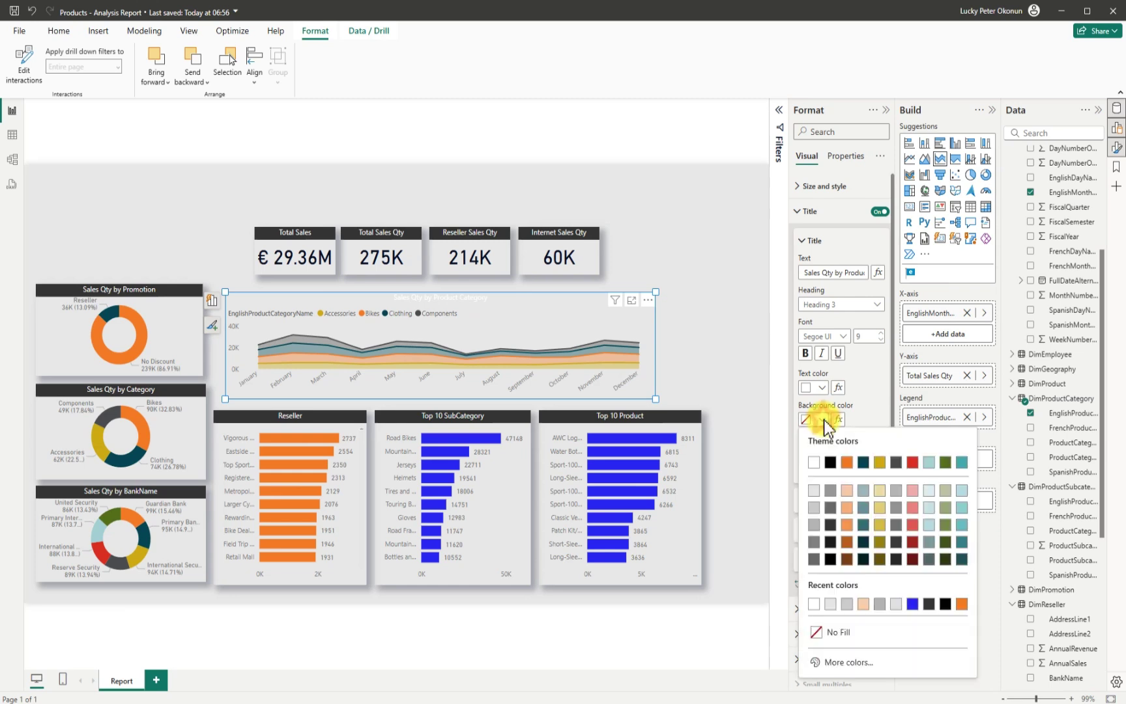
pyautogui.click(829, 520)
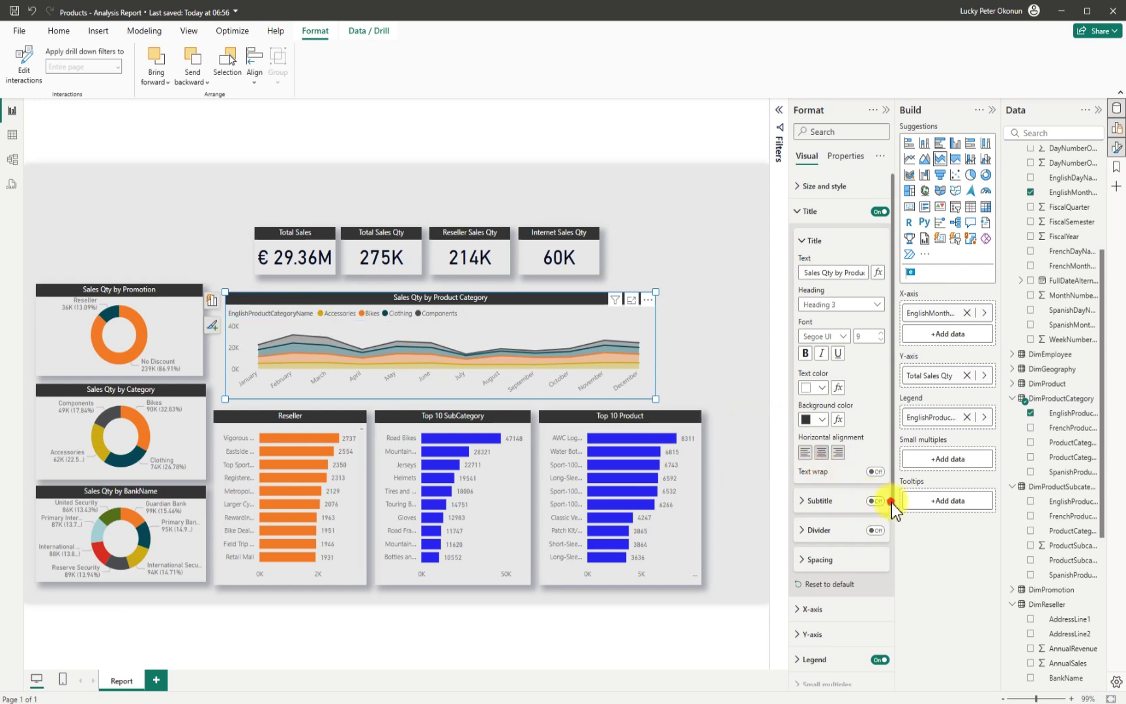
# Step: Keep the area chart's legend on but hide its title, and turn off the Y-axis values
pyautogui.scroll(-3, 887, 508)
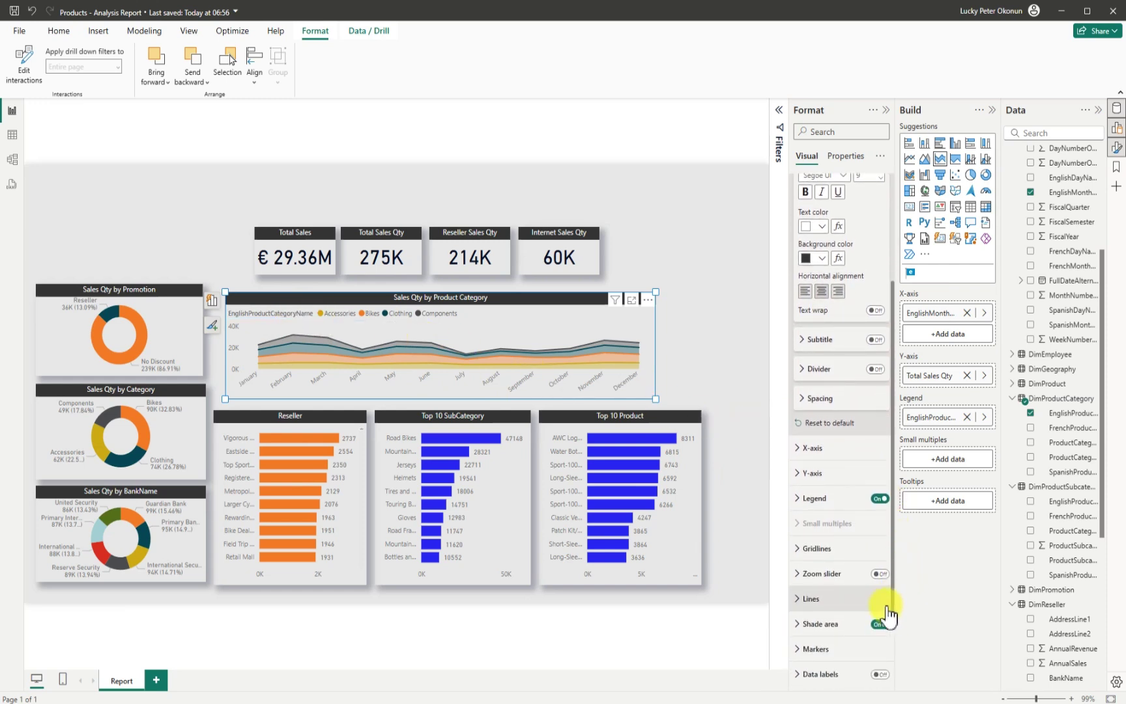
pyautogui.click(802, 498)
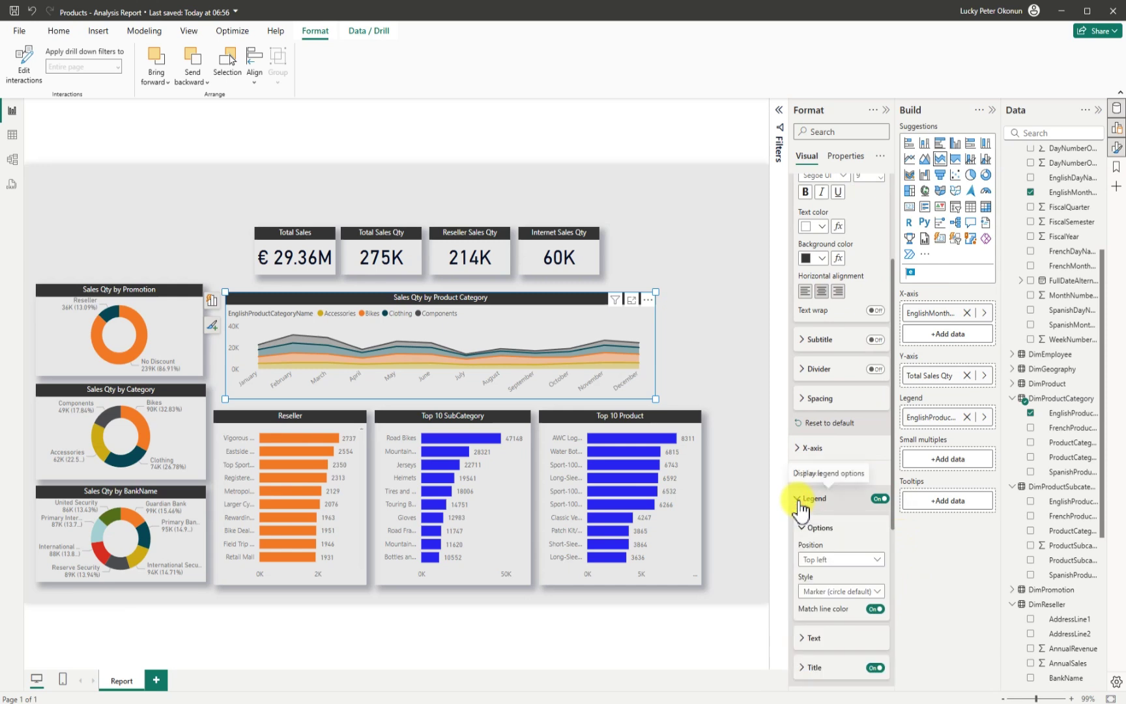
pyautogui.click(880, 499)
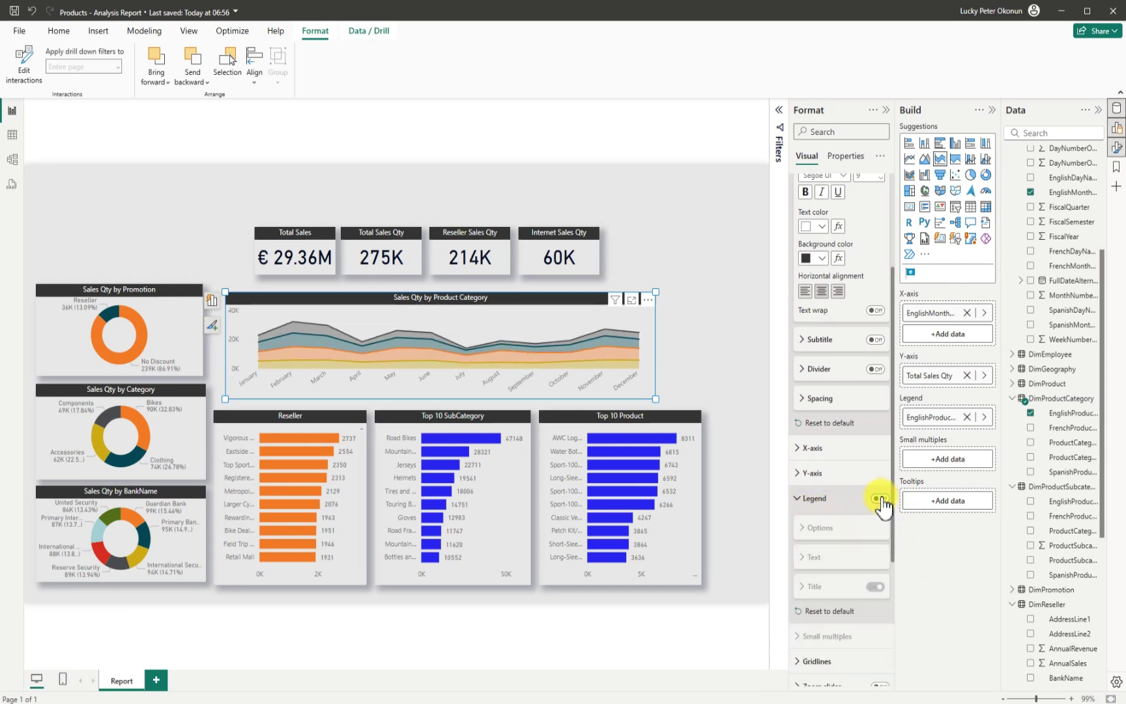
pyautogui.click(879, 500)
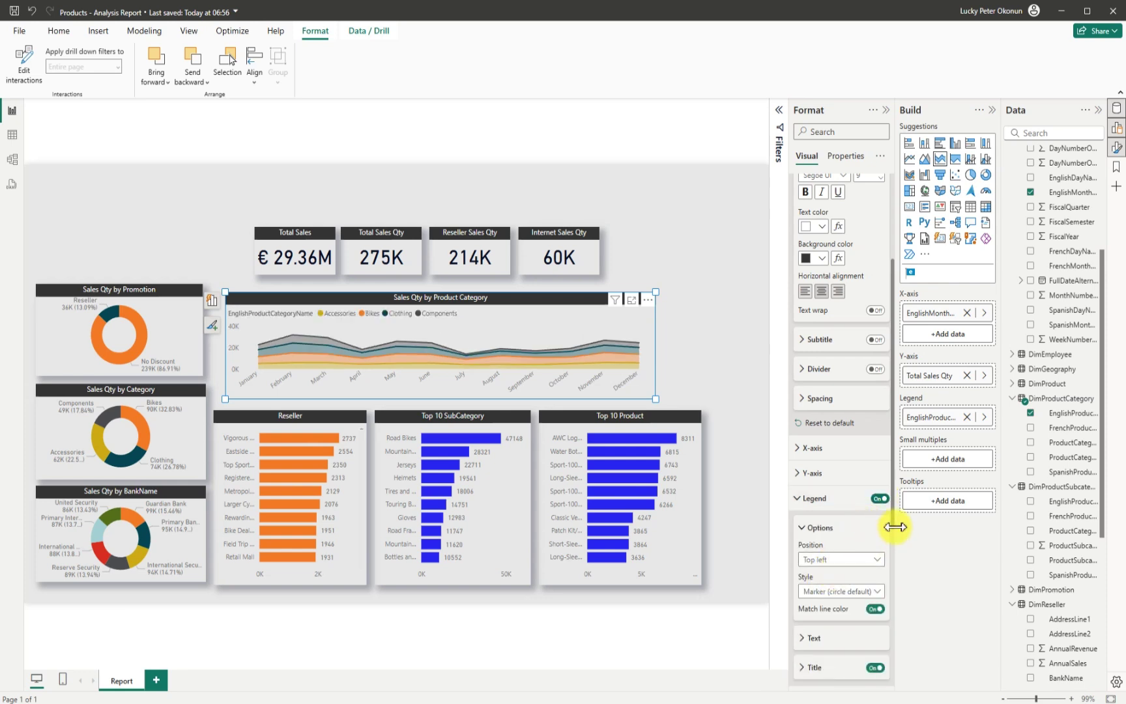
pyautogui.scroll(-2, 889, 554)
pyautogui.scroll(-2, 888, 573)
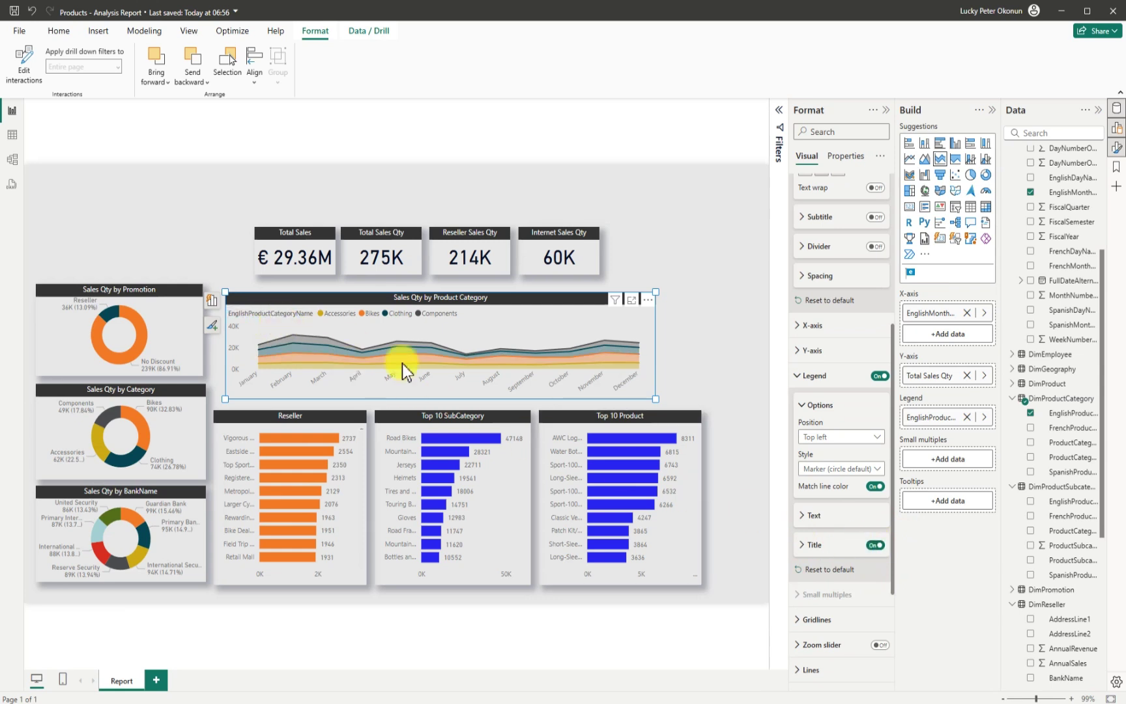
pyautogui.click(874, 546)
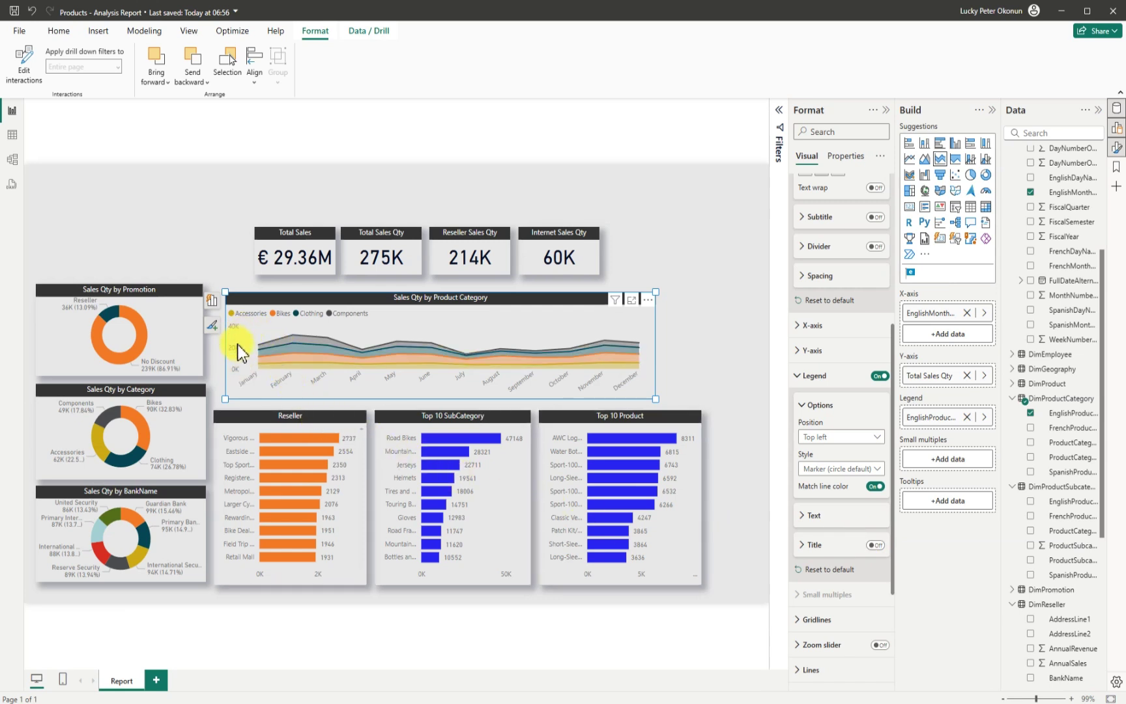
pyautogui.click(808, 351)
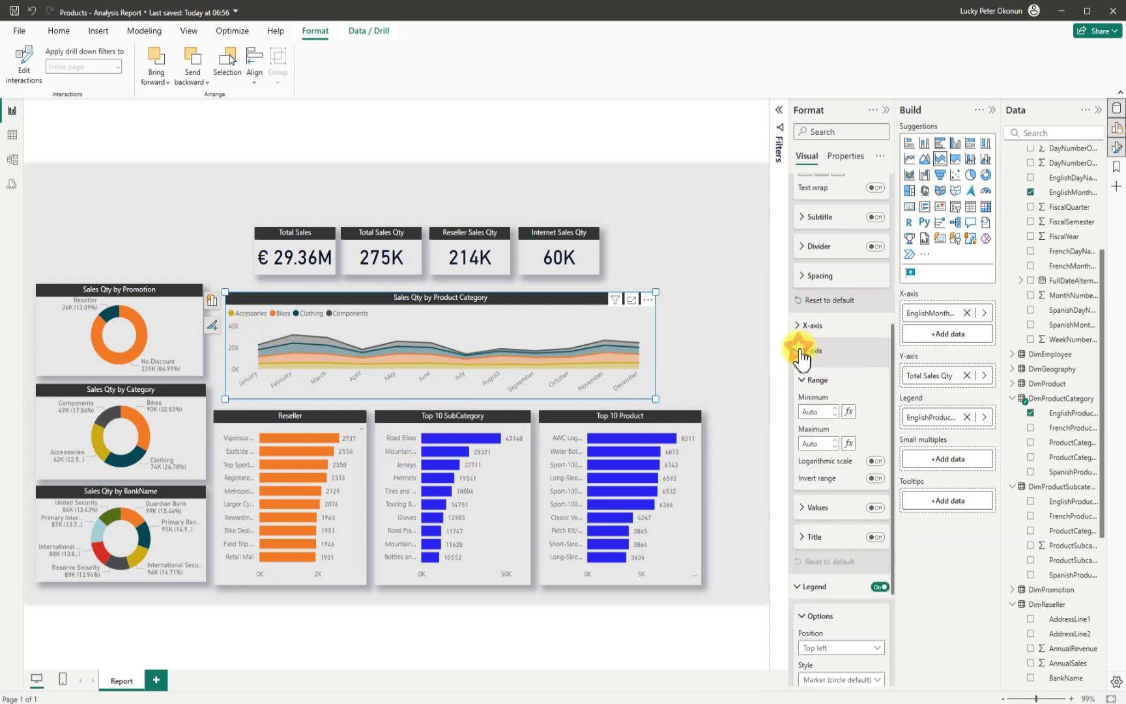
pyautogui.click(875, 508)
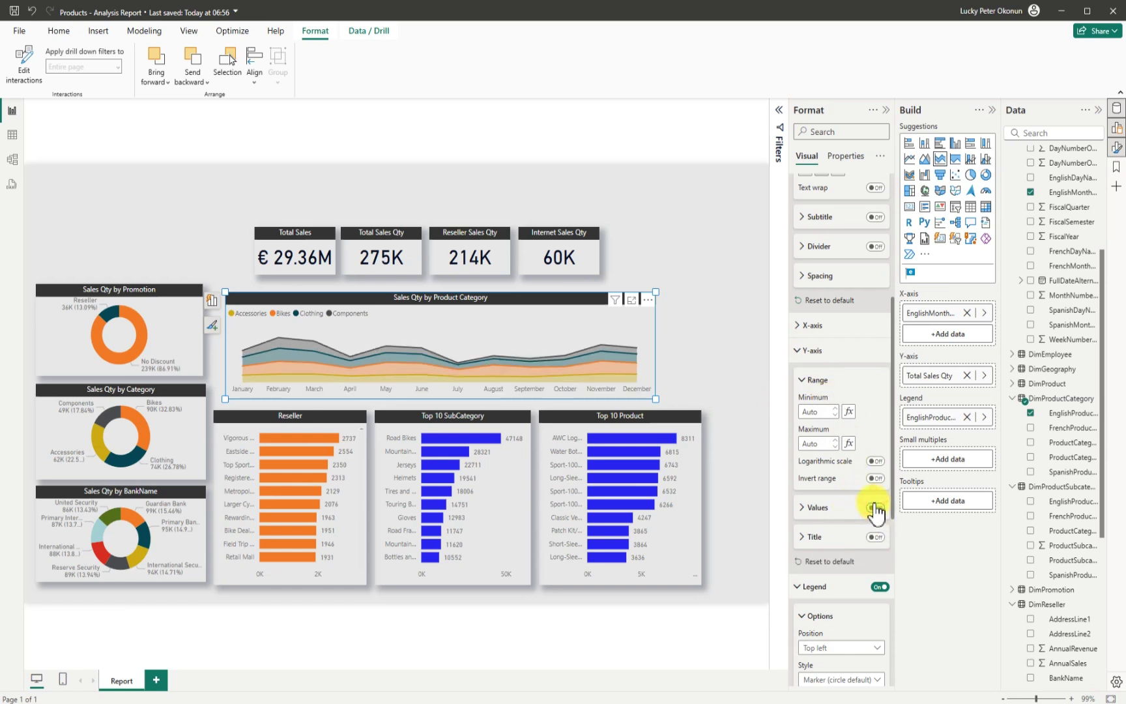
# Step: Turn on the area chart's data labels and set their value display units to None
pyautogui.moveTo(891, 509); pyautogui.dragTo(907, 683)
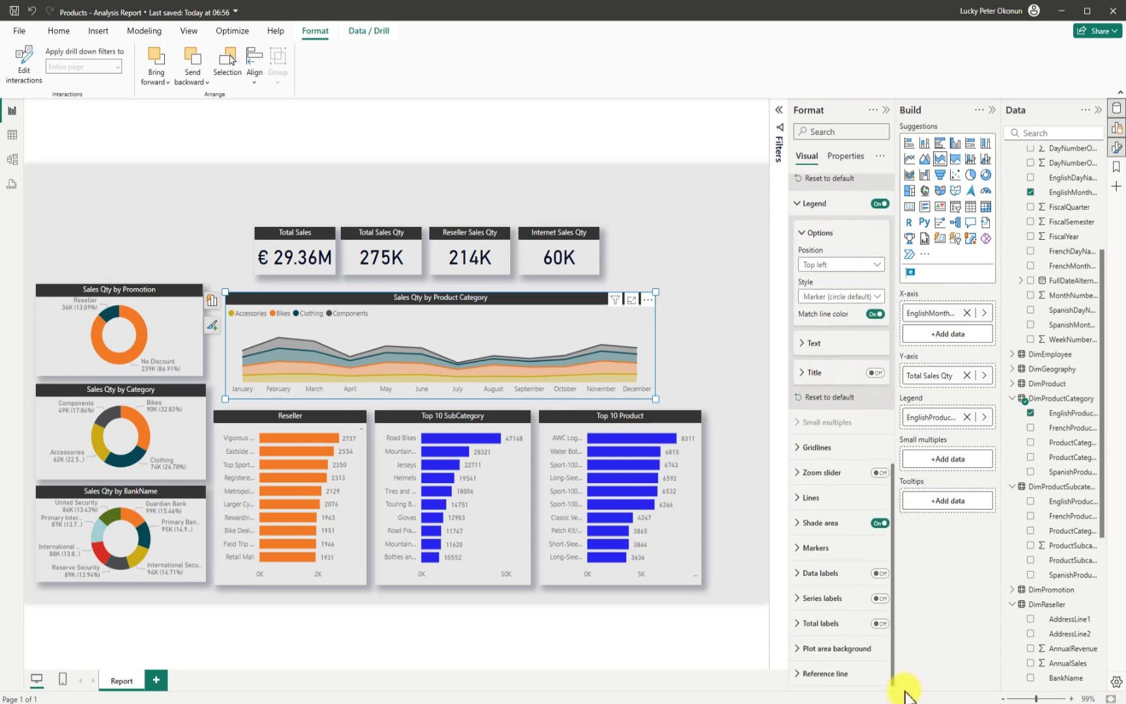
pyautogui.click(880, 574)
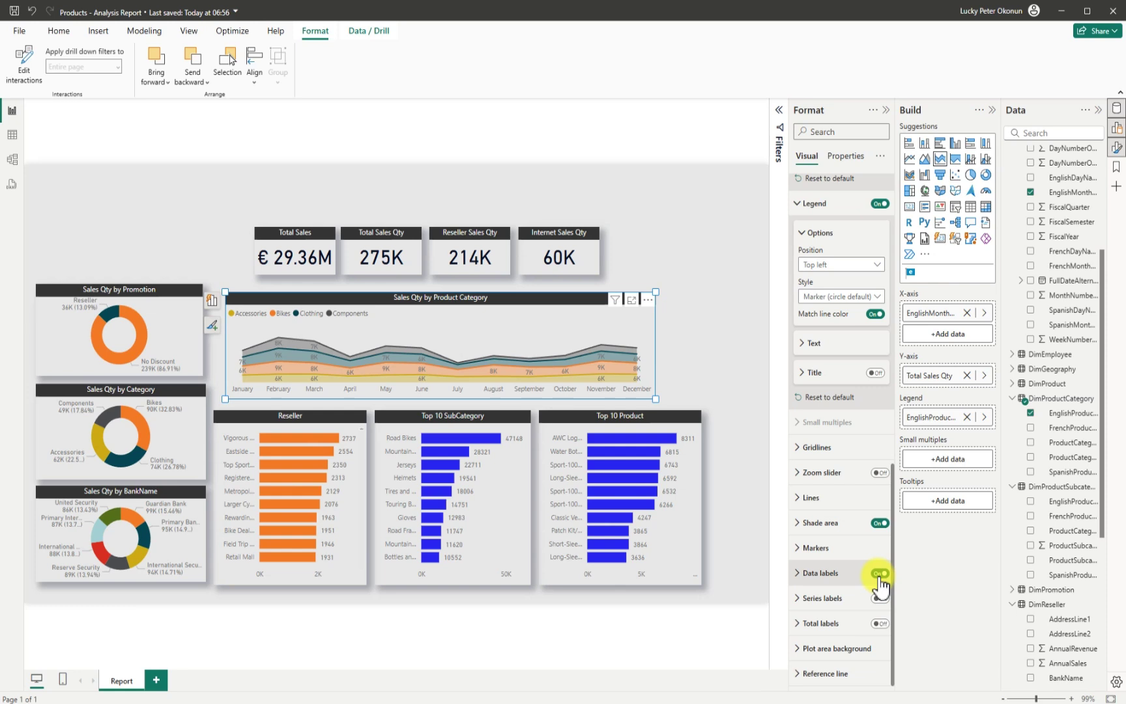
pyautogui.click(799, 573)
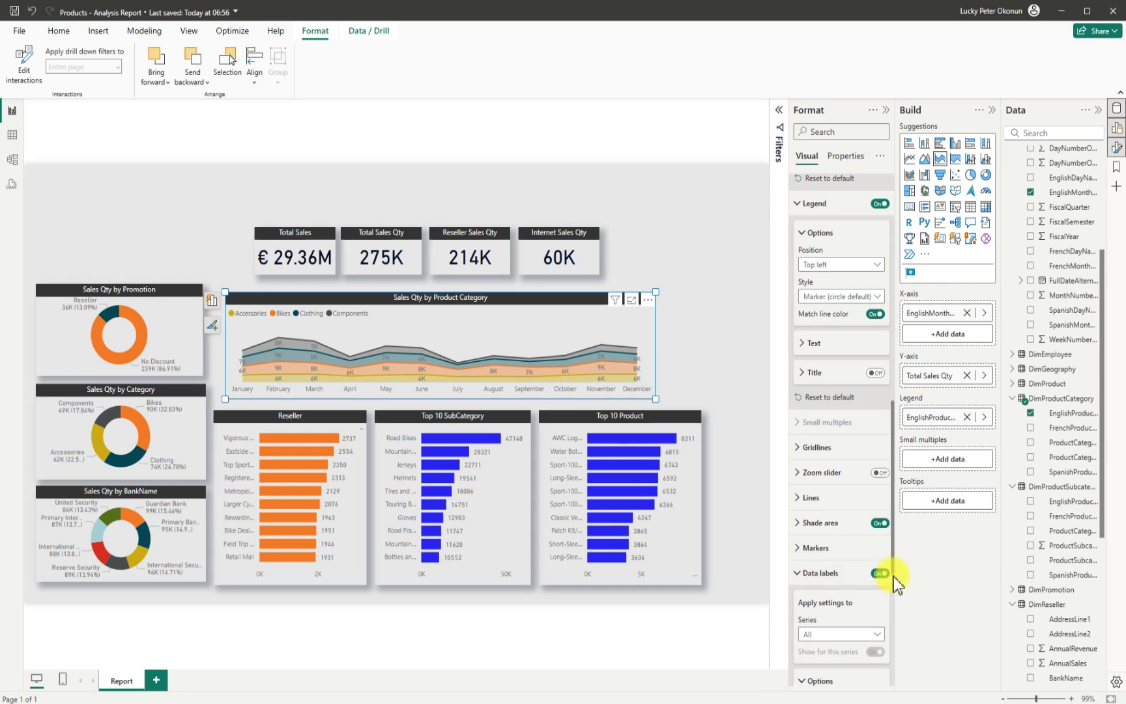
pyautogui.moveTo(894, 569); pyautogui.dragTo(888, 644)
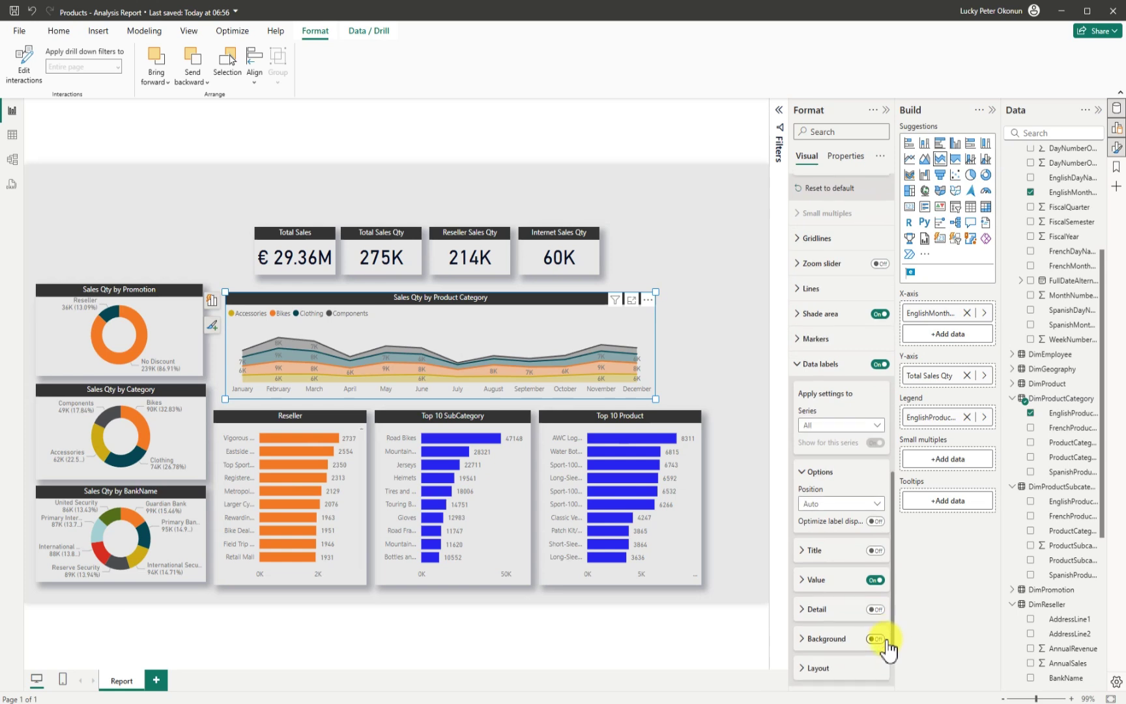
pyautogui.scroll(-3, 886, 652)
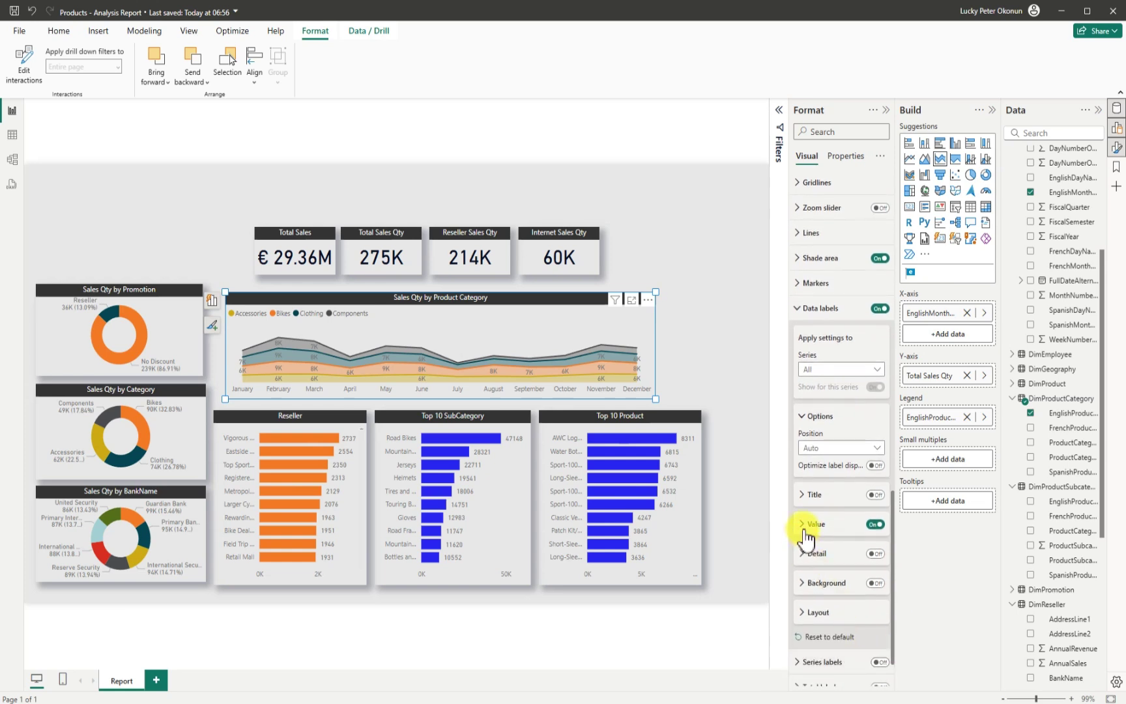
pyautogui.click(806, 531)
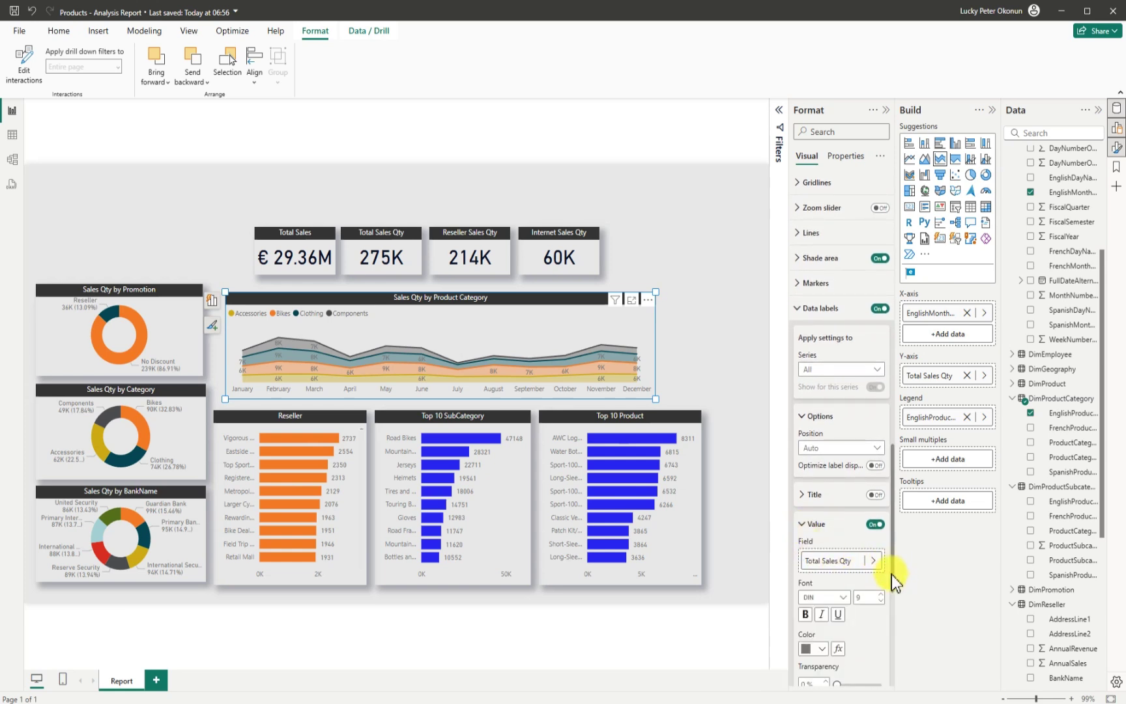
pyautogui.moveTo(891, 575); pyautogui.dragTo(885, 640)
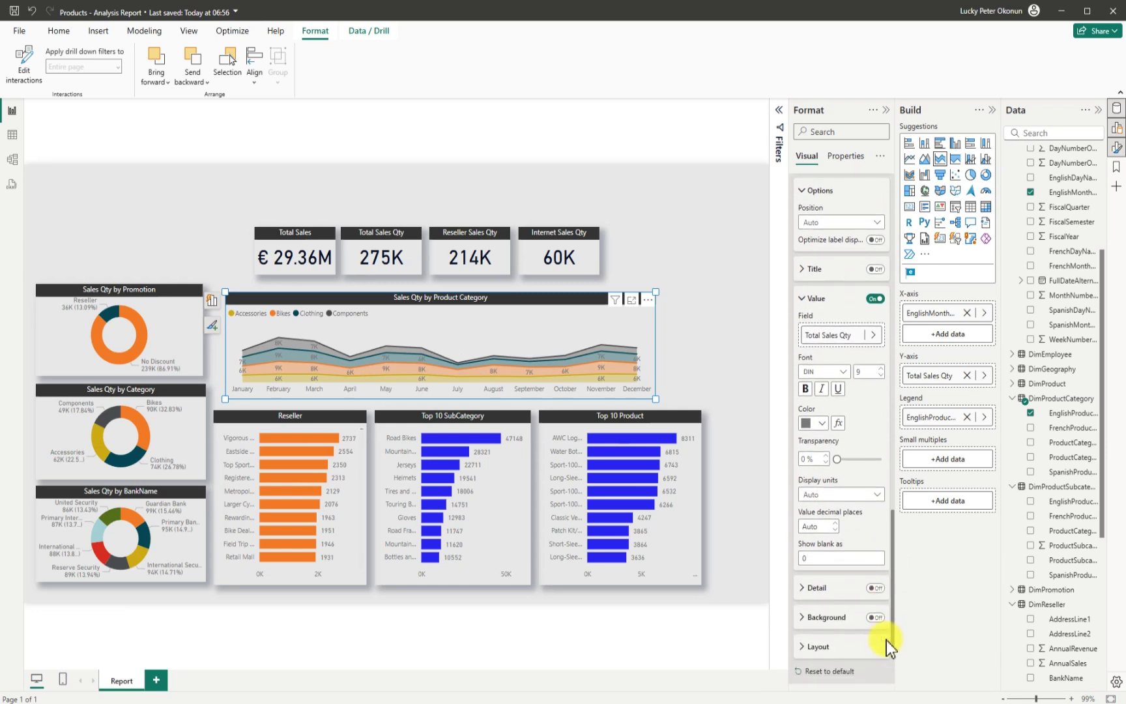
pyautogui.click(873, 495)
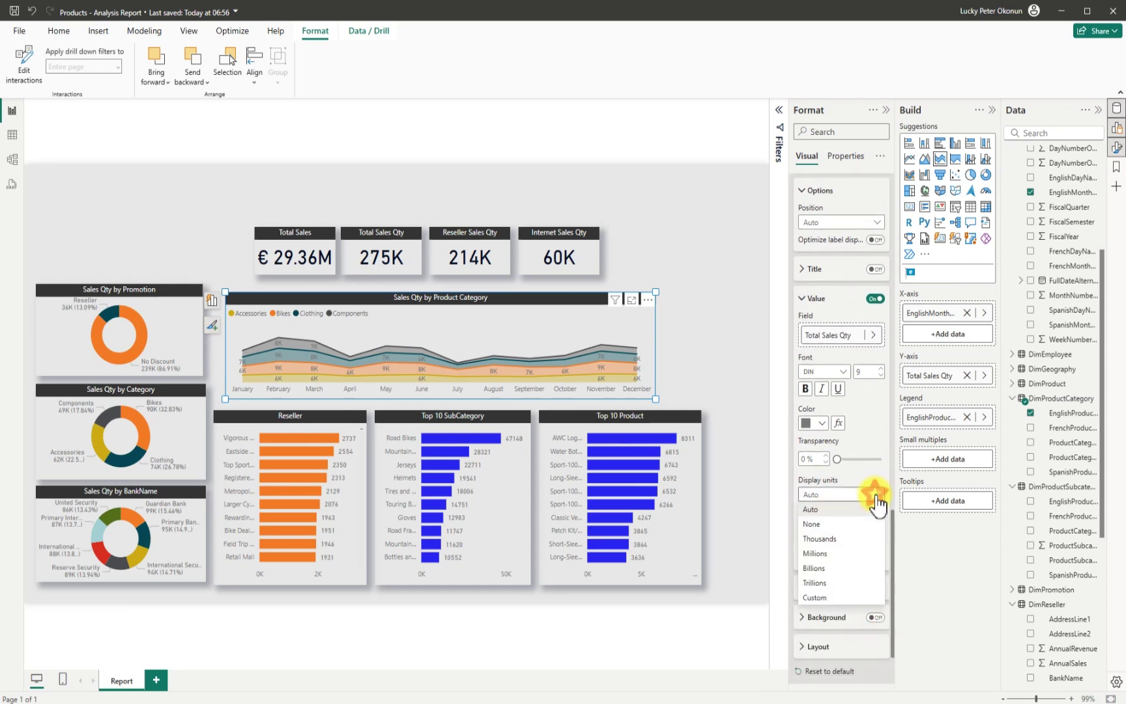
pyautogui.click(816, 523)
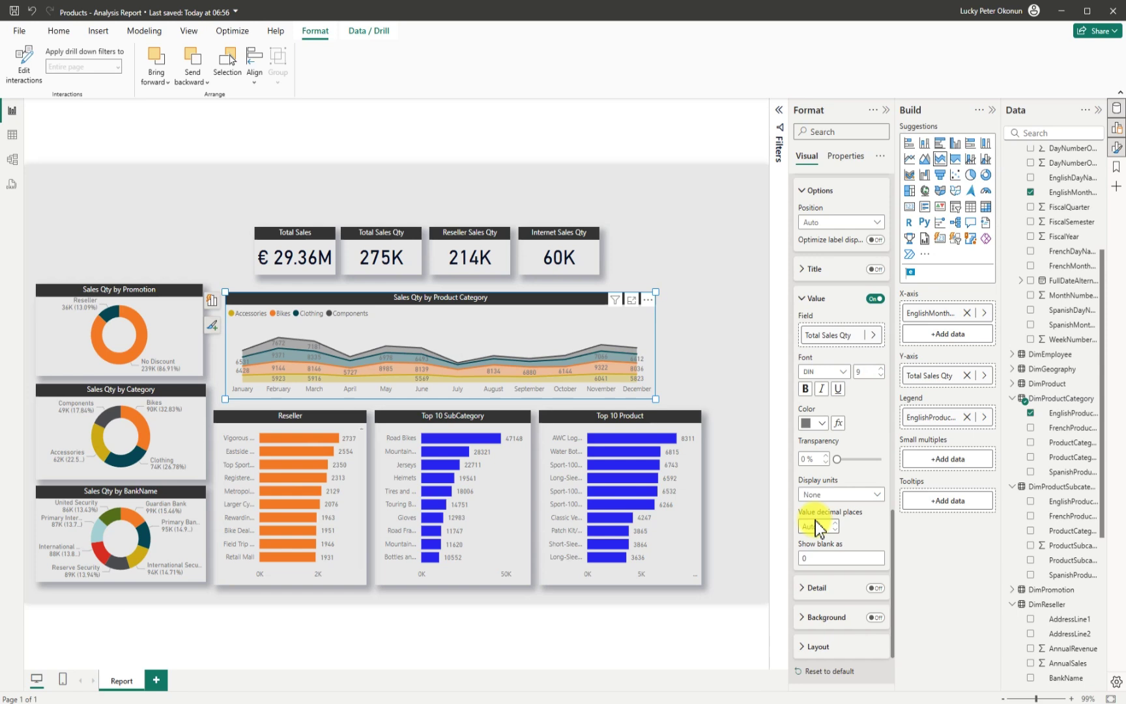
# Step: Set the colour of the area chart's data label values to dark red
pyautogui.click(823, 423)
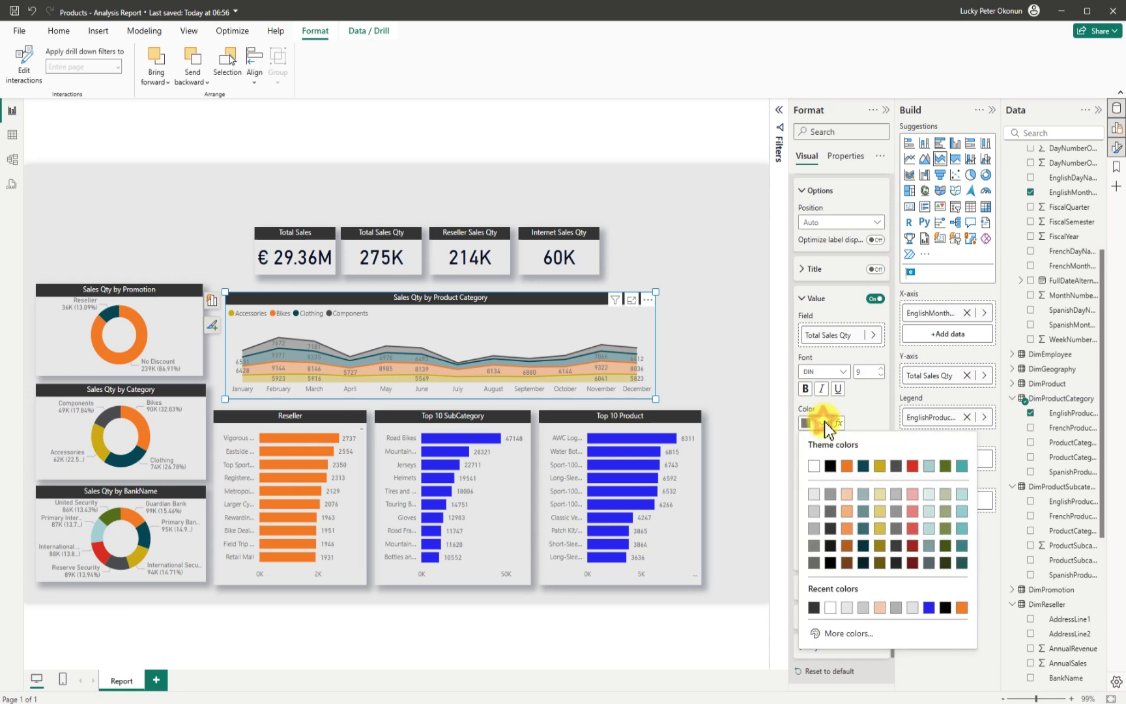
pyautogui.click(814, 466)
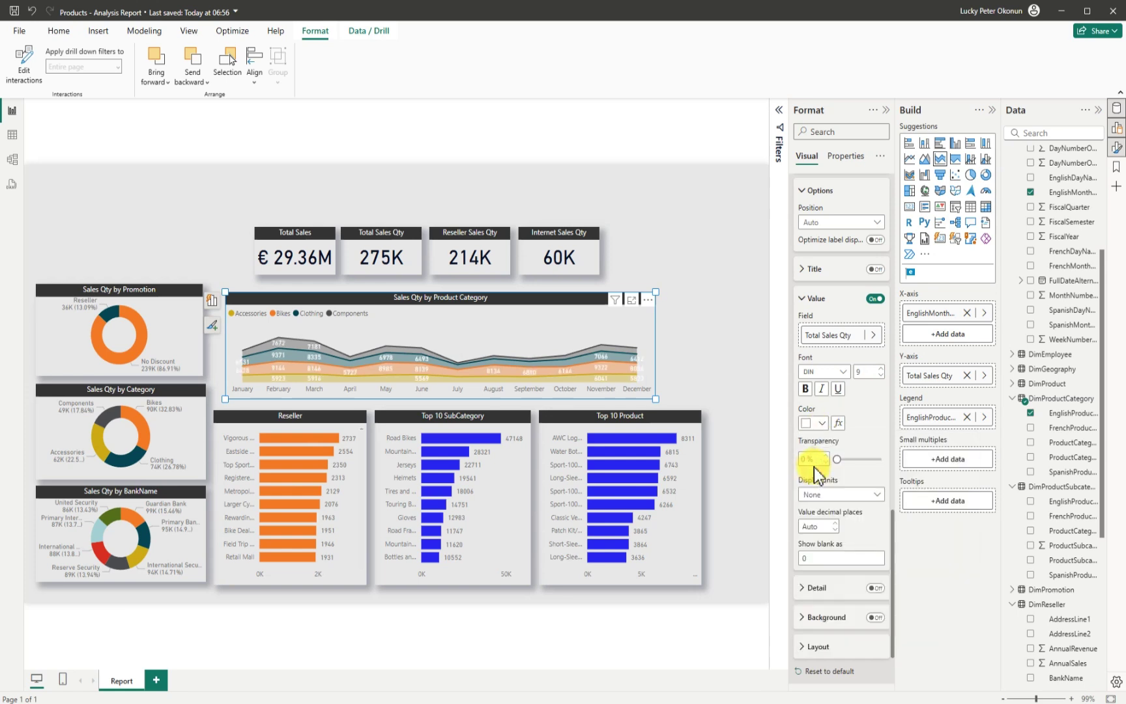
pyautogui.click(823, 424)
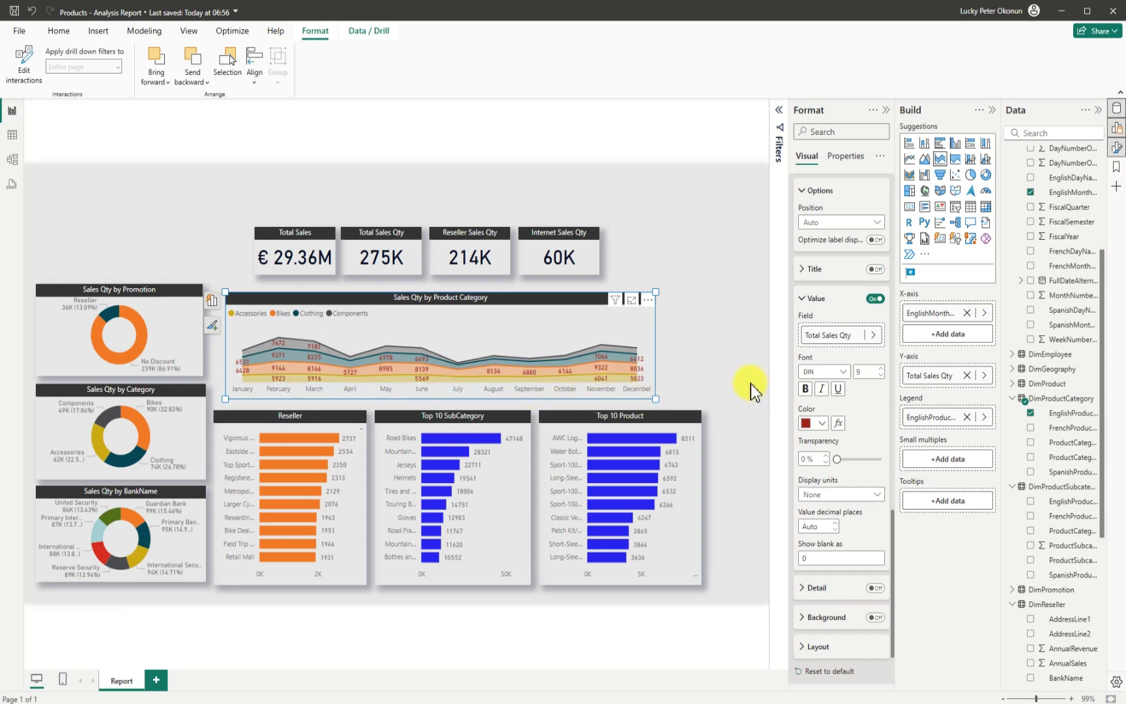
# Step: Show markers for all series on the area chart and deselect the chart
pyautogui.moveTo(892, 525); pyautogui.dragTo(896, 441)
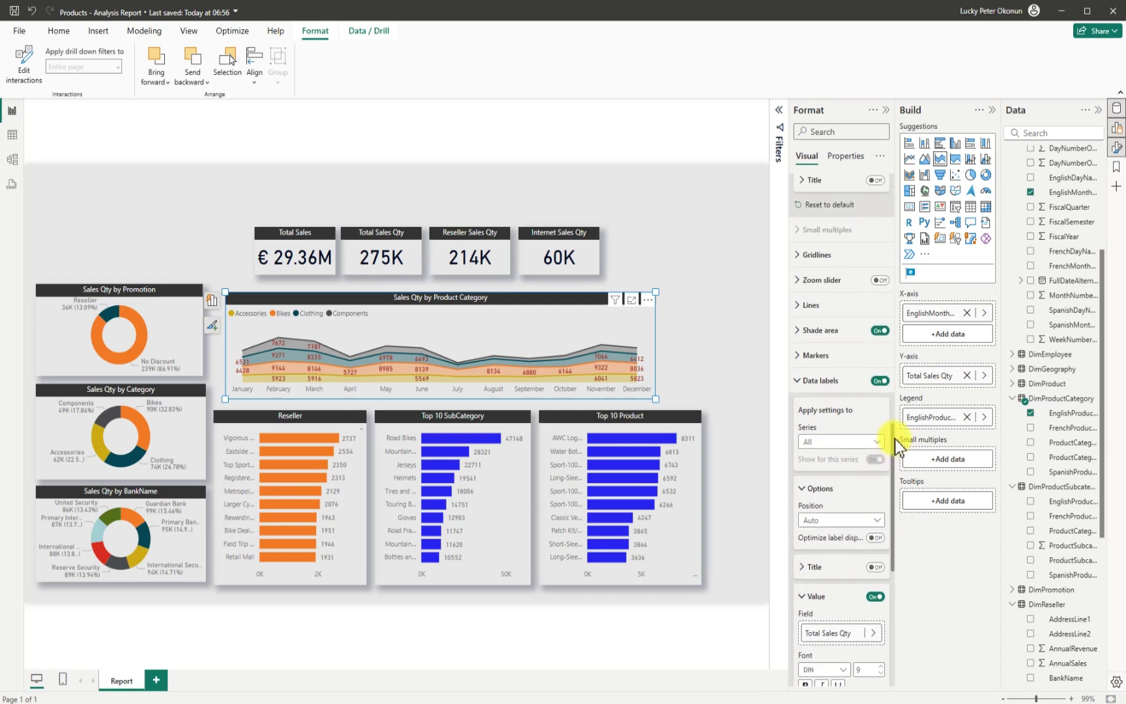
pyautogui.click(799, 356)
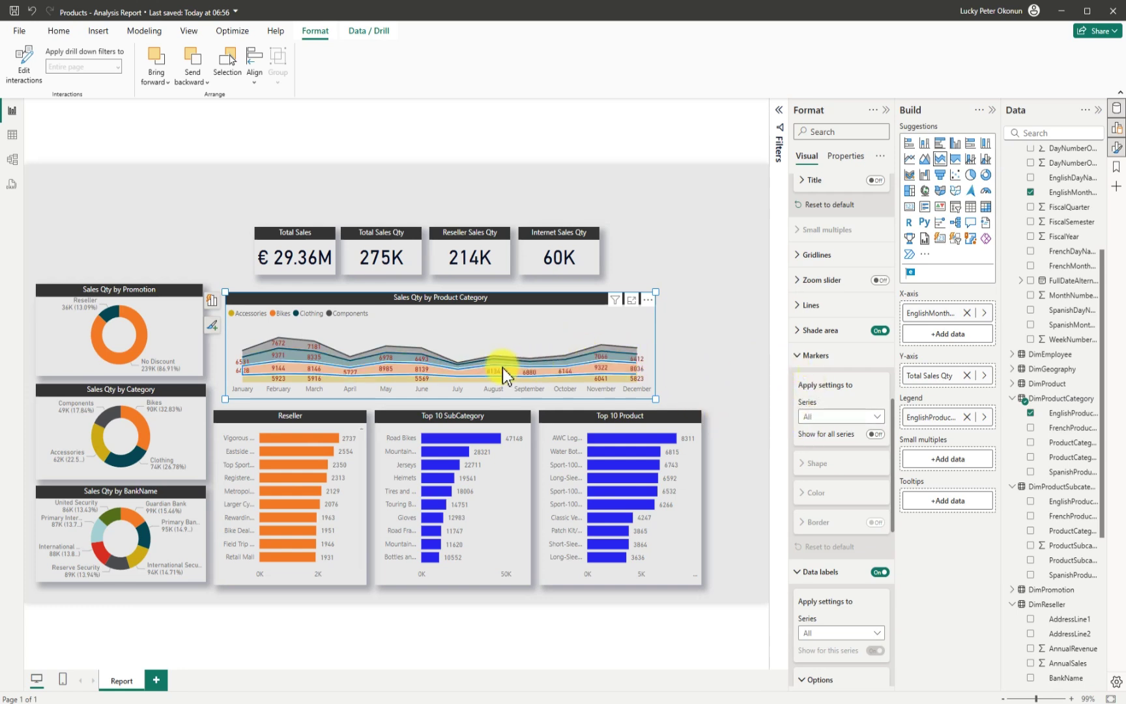
pyautogui.click(875, 434)
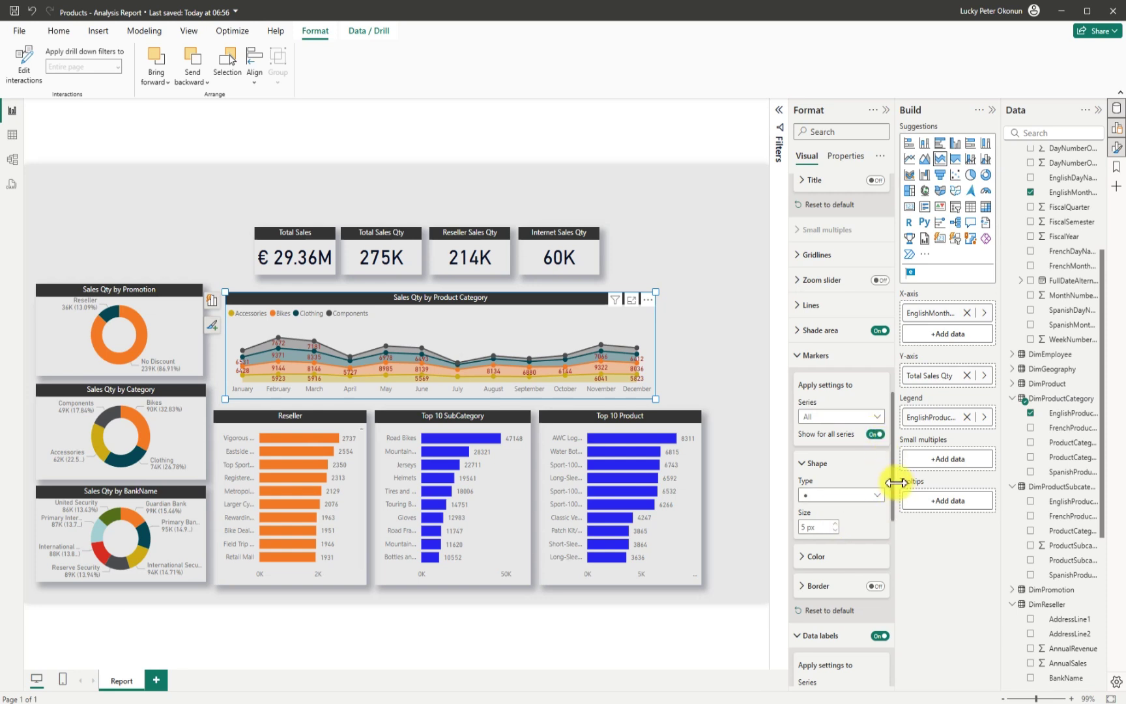
pyautogui.moveTo(892, 492); pyautogui.dragTo(898, 474)
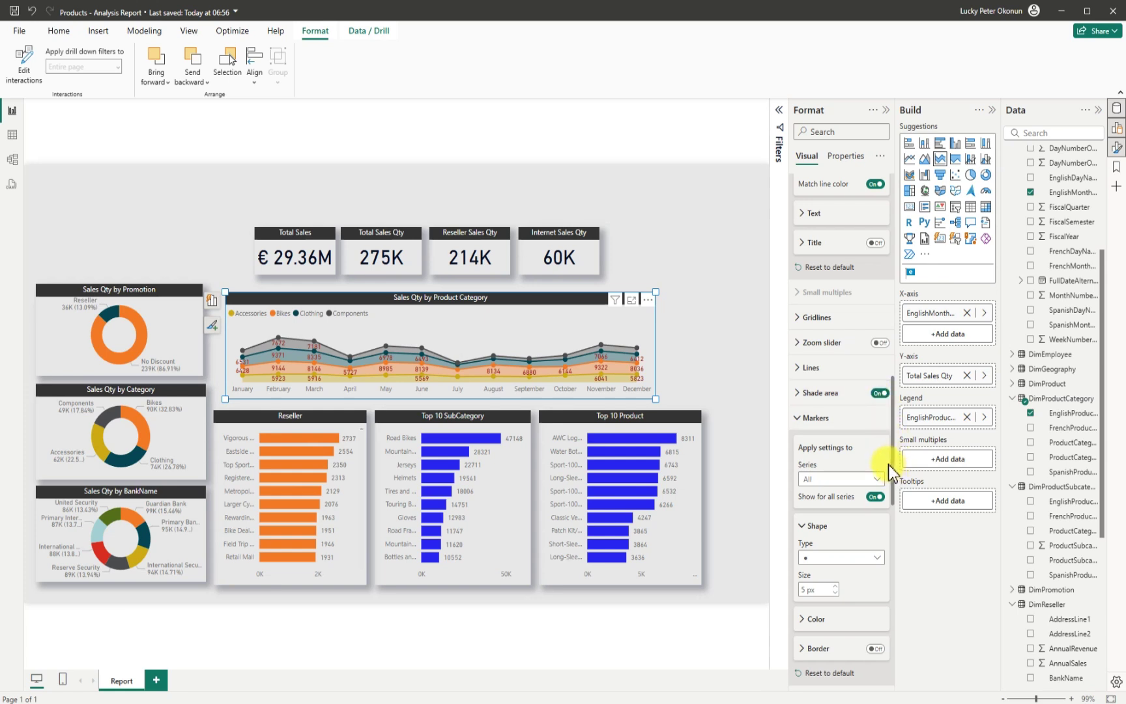
pyautogui.click(738, 338)
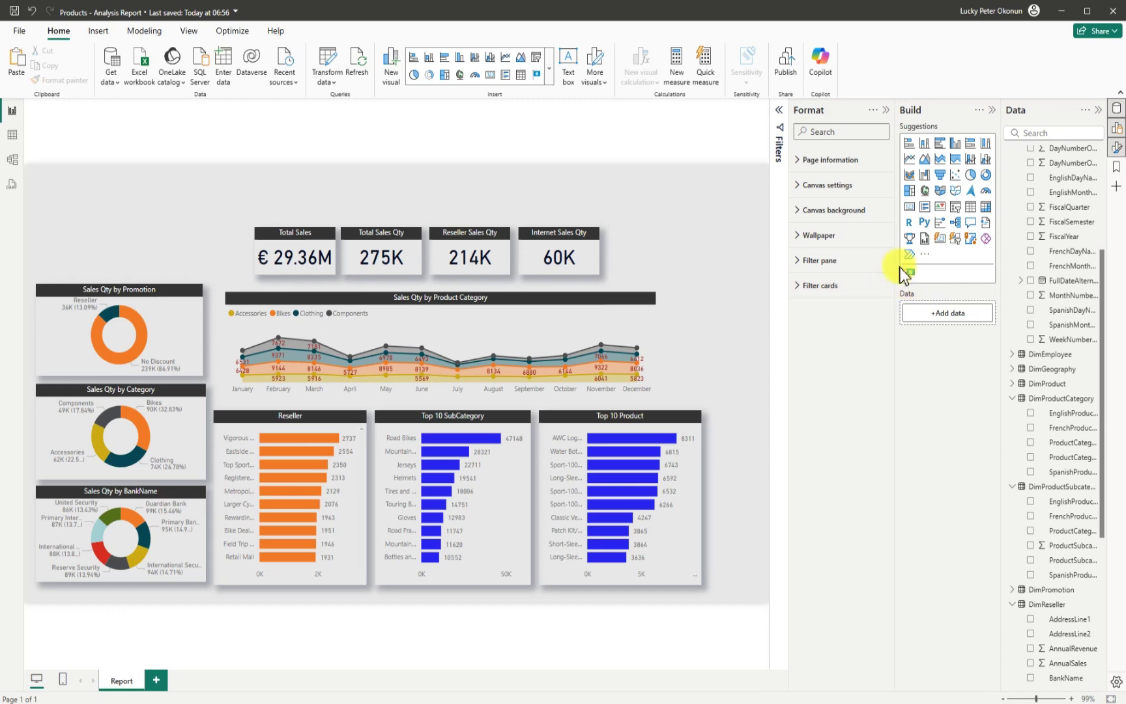
# Step: Add the custom country flag visual and reshape it into a wide, short strip above the four cards
pyautogui.click(887, 110)
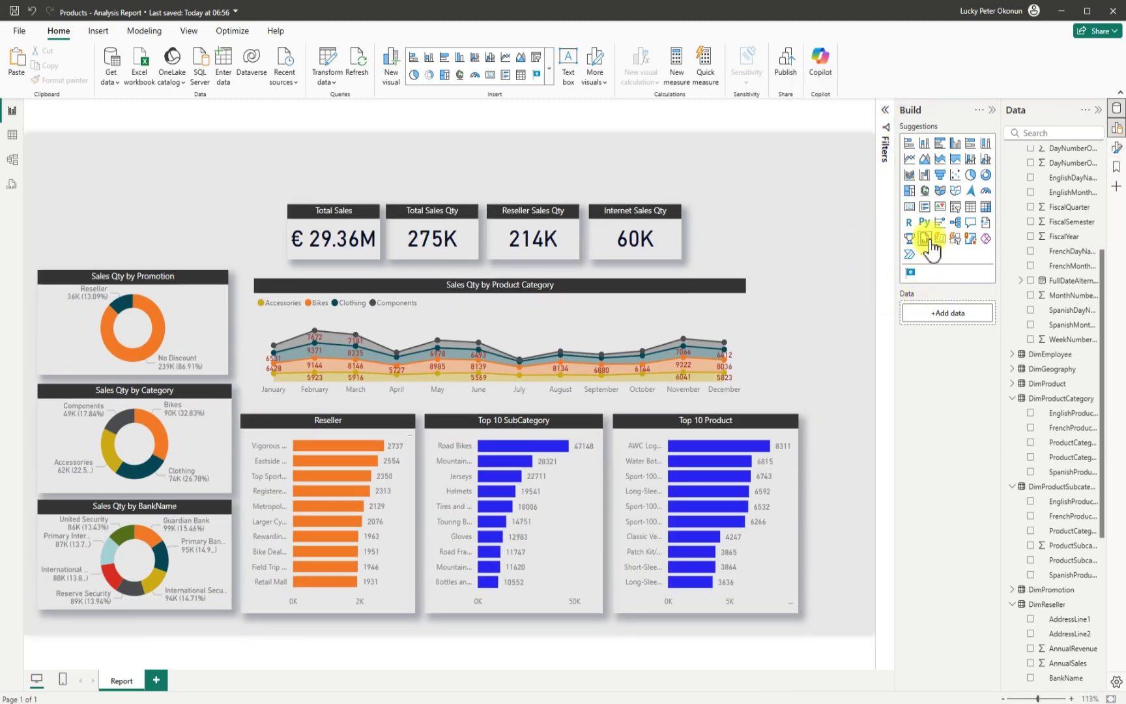
pyautogui.click(911, 273)
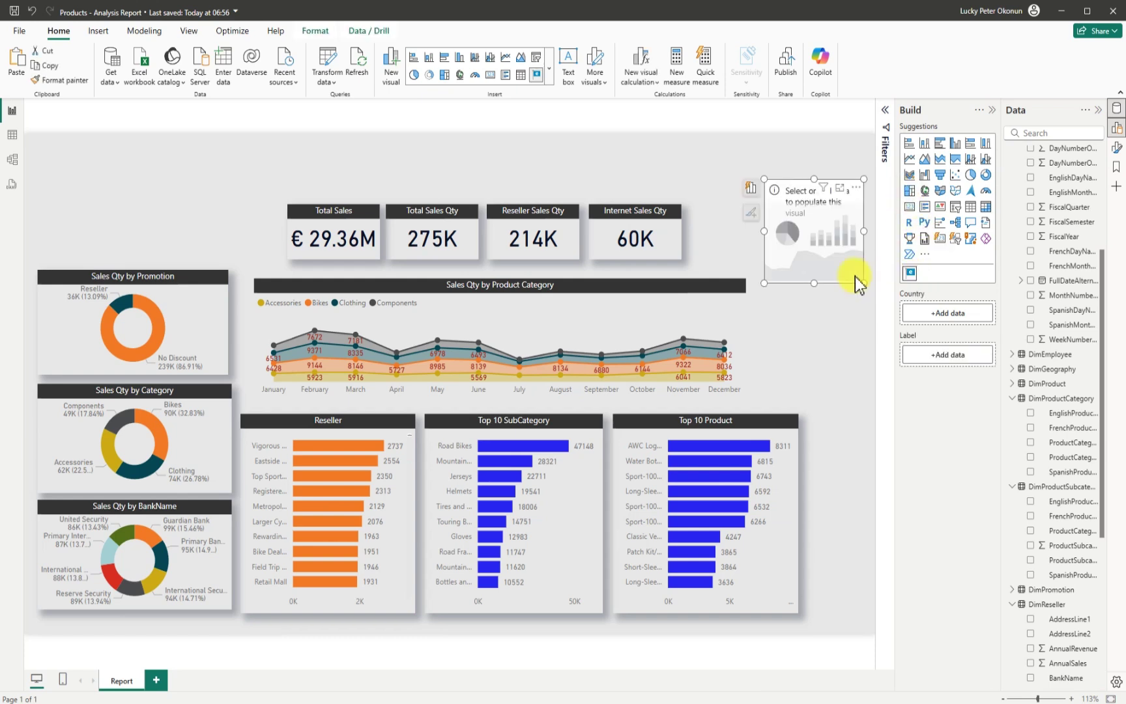
pyautogui.moveTo(814, 285); pyautogui.dragTo(814, 237)
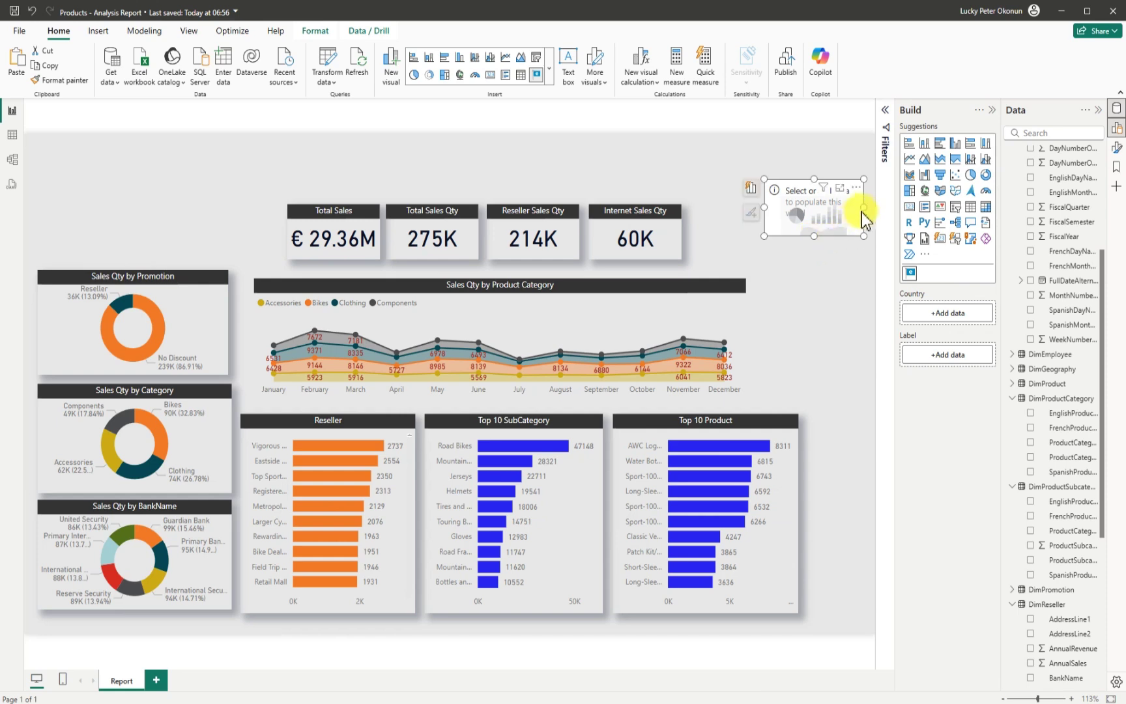
pyautogui.moveTo(864, 206); pyautogui.dragTo(725, 172)
pyautogui.moveTo(382, 163); pyautogui.dragTo(268, 166)
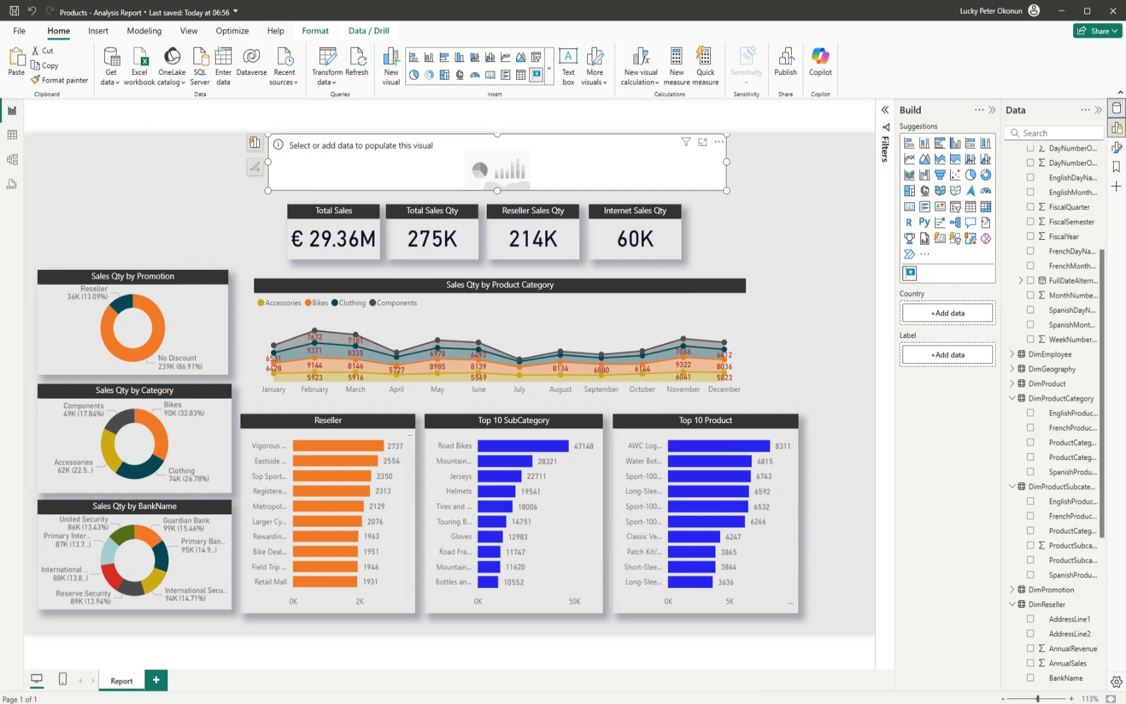
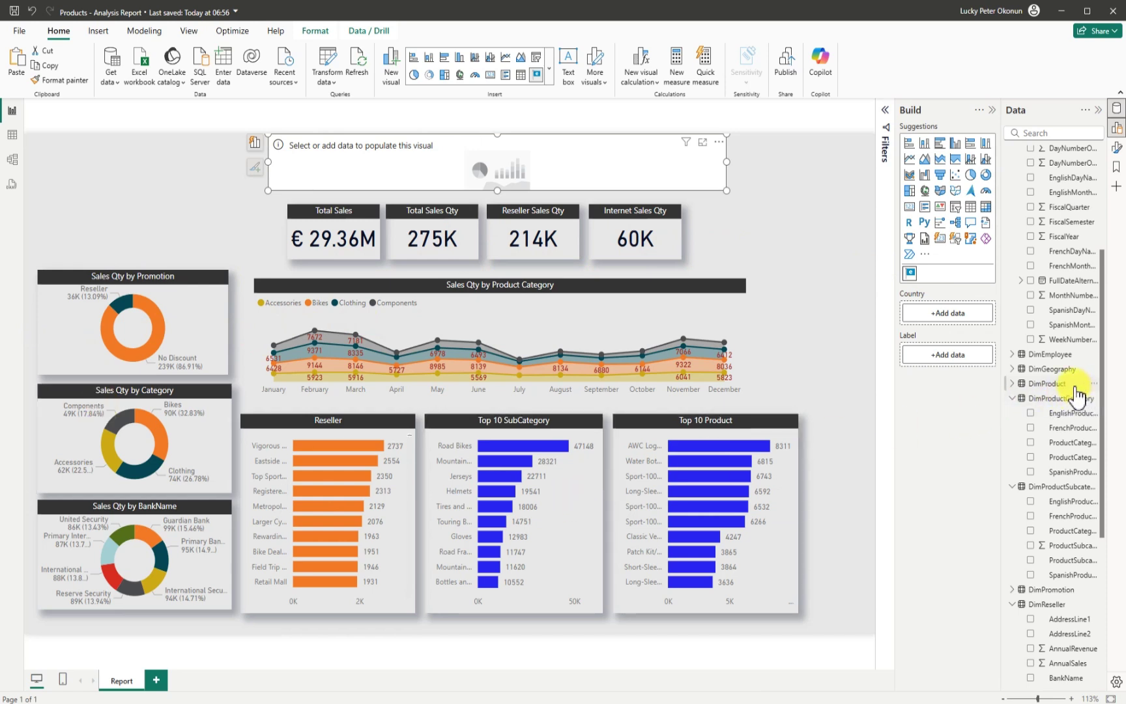
# Step: Populate the flag visual with EnglishCountryRegionName from DimGeography, and make it slightly wider and taller
pyautogui.click(1012, 369)
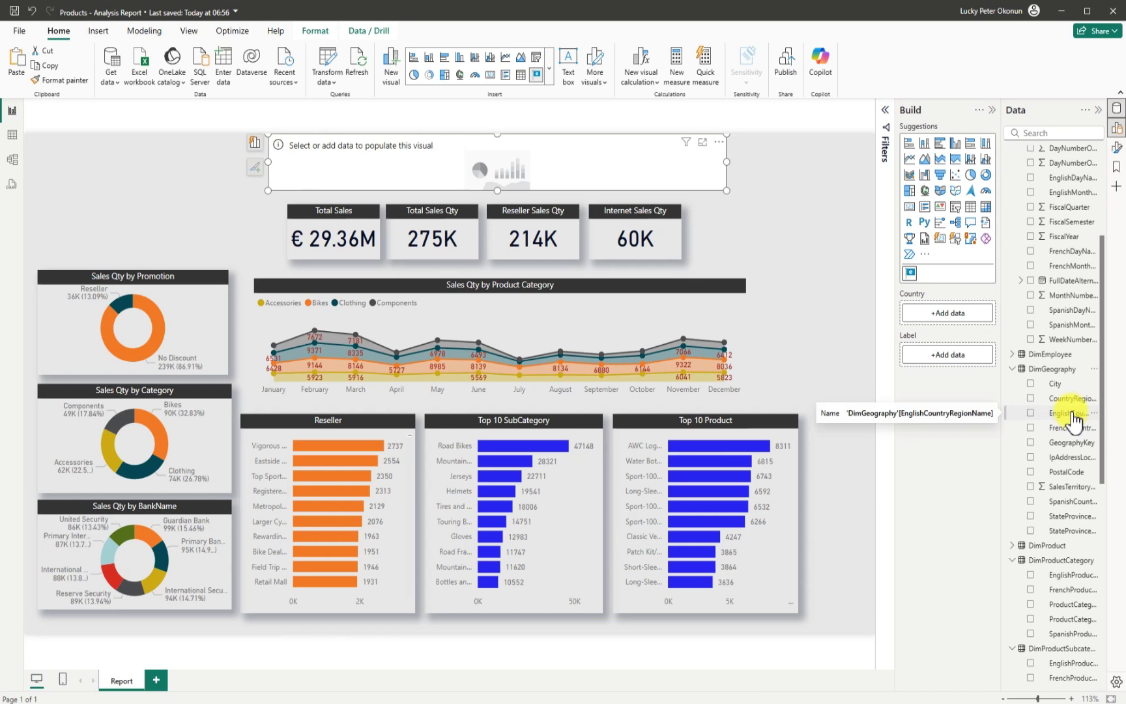
pyautogui.click(1030, 413)
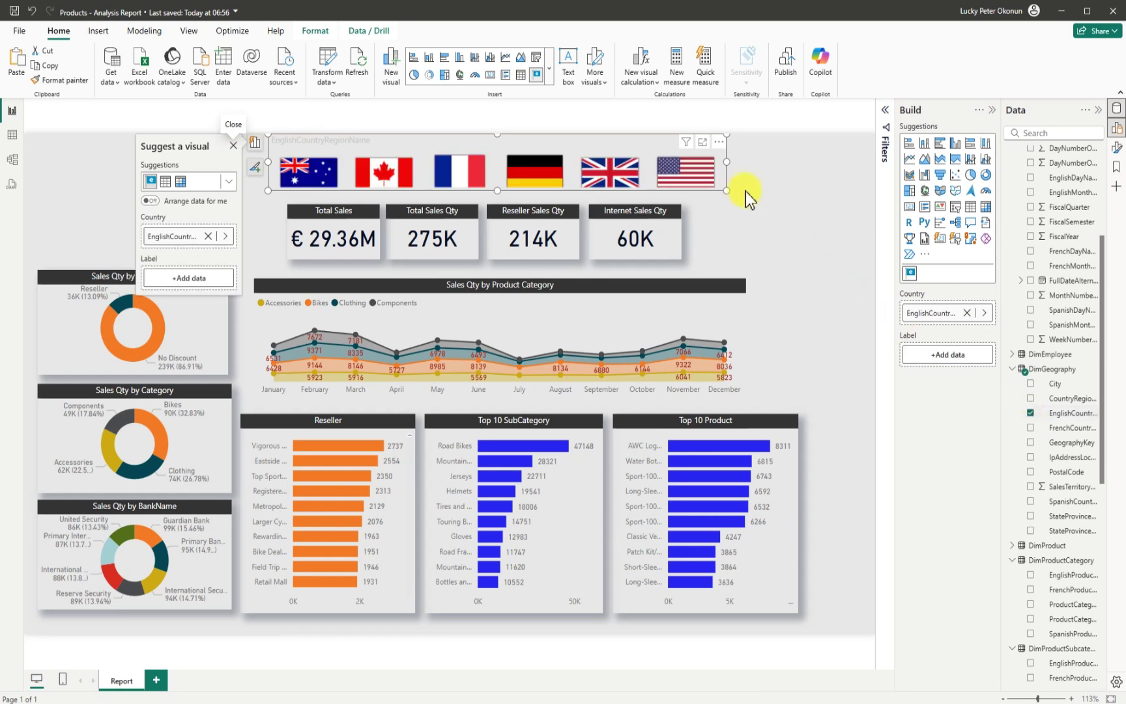
pyautogui.moveTo(725, 165); pyautogui.dragTo(743, 166)
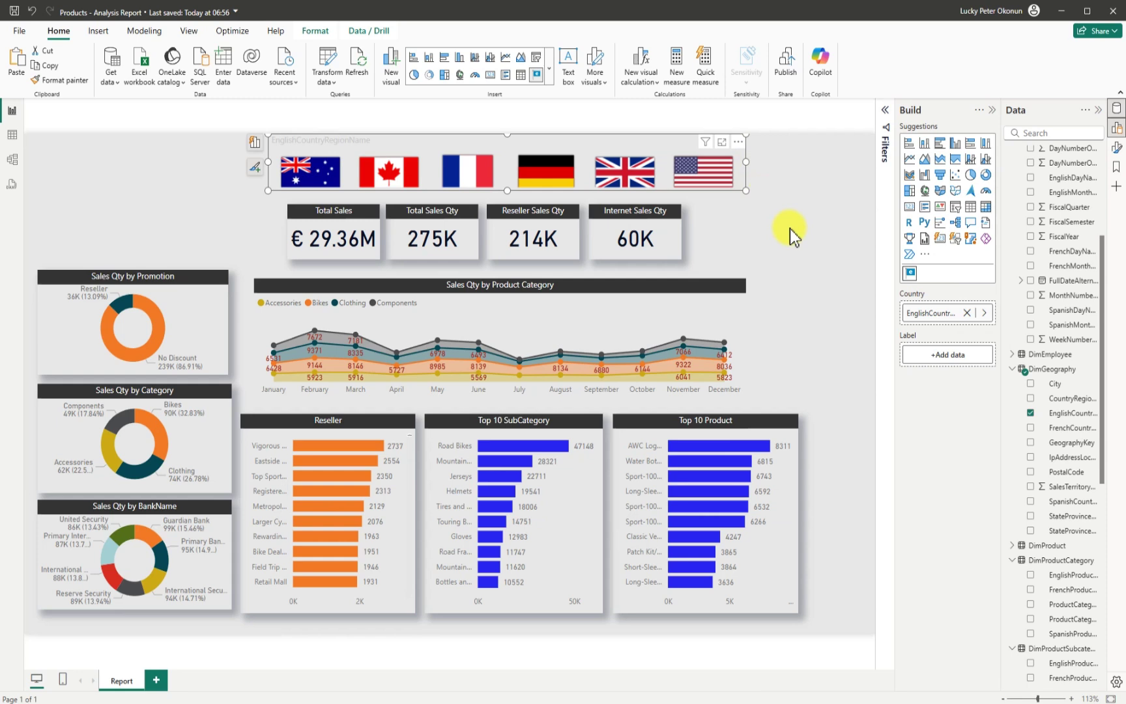
pyautogui.moveTo(509, 190); pyautogui.dragTo(501, 204)
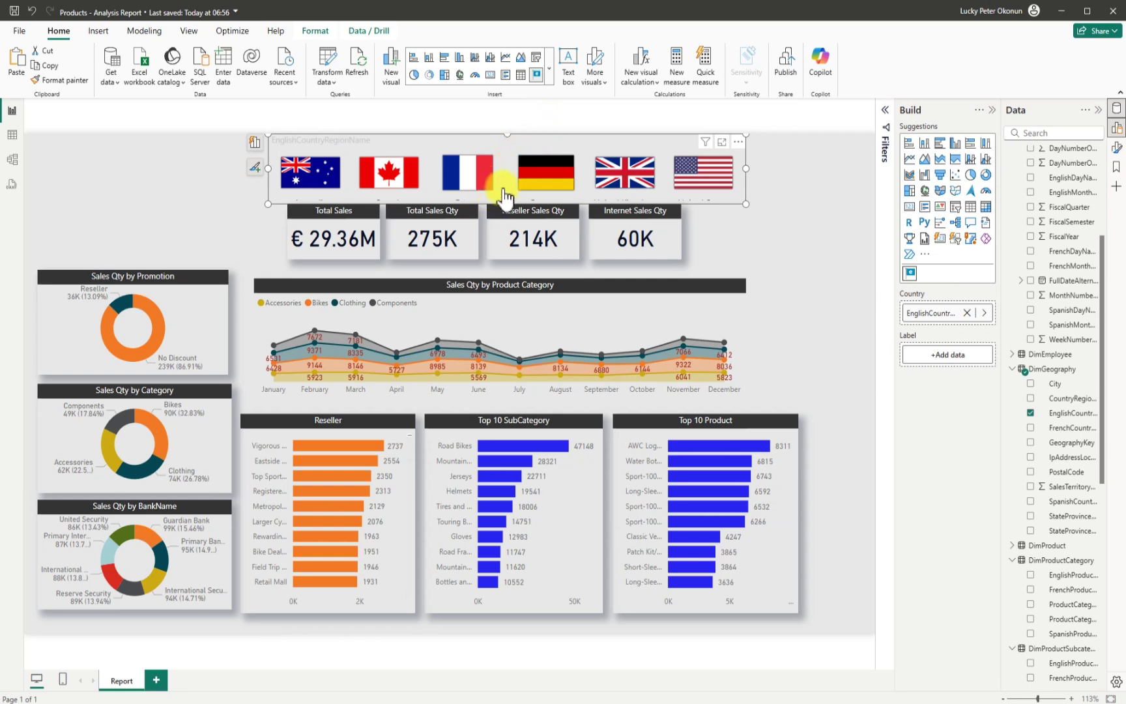
# Step: Make the flag visual tall enough to show the country names under the flags, and position it centrally above the cards
pyautogui.moveTo(518, 141); pyautogui.dragTo(275, 140)
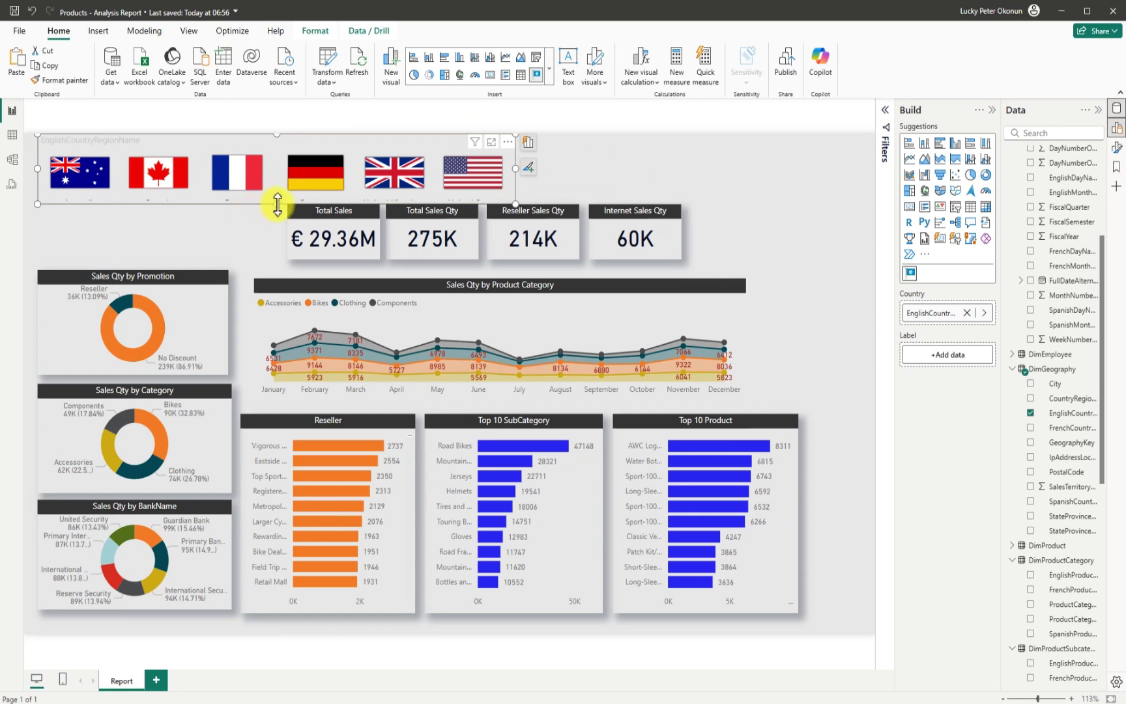
pyautogui.moveTo(274, 205); pyautogui.dragTo(268, 215)
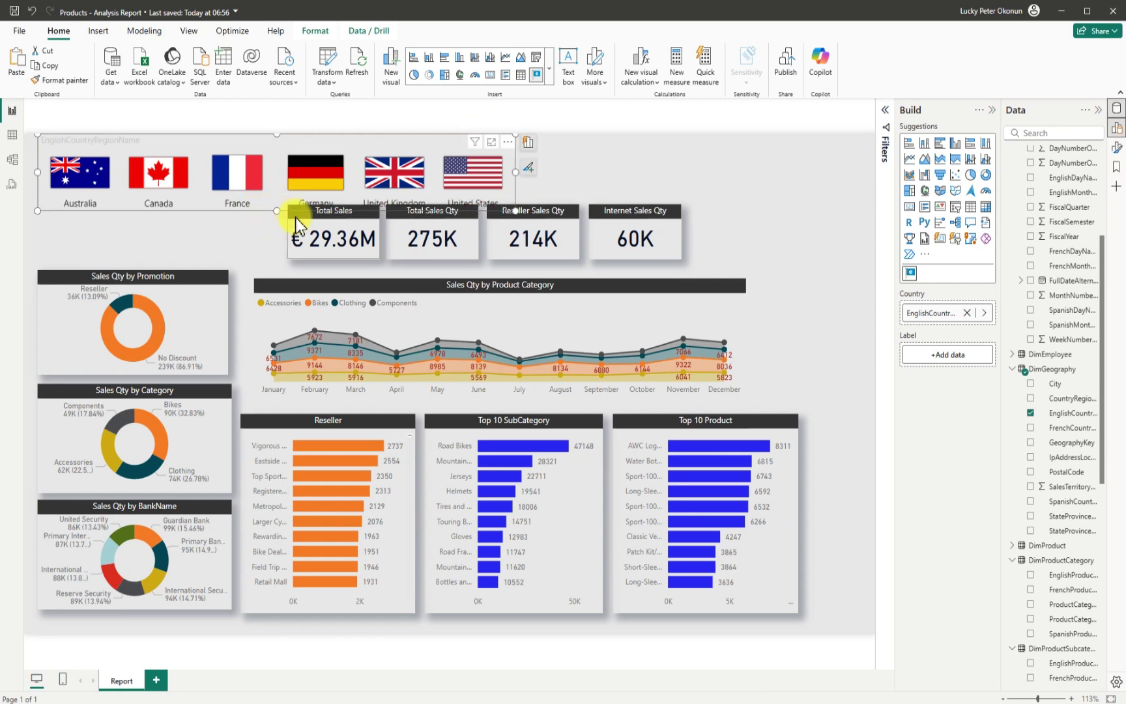
pyautogui.click(992, 111)
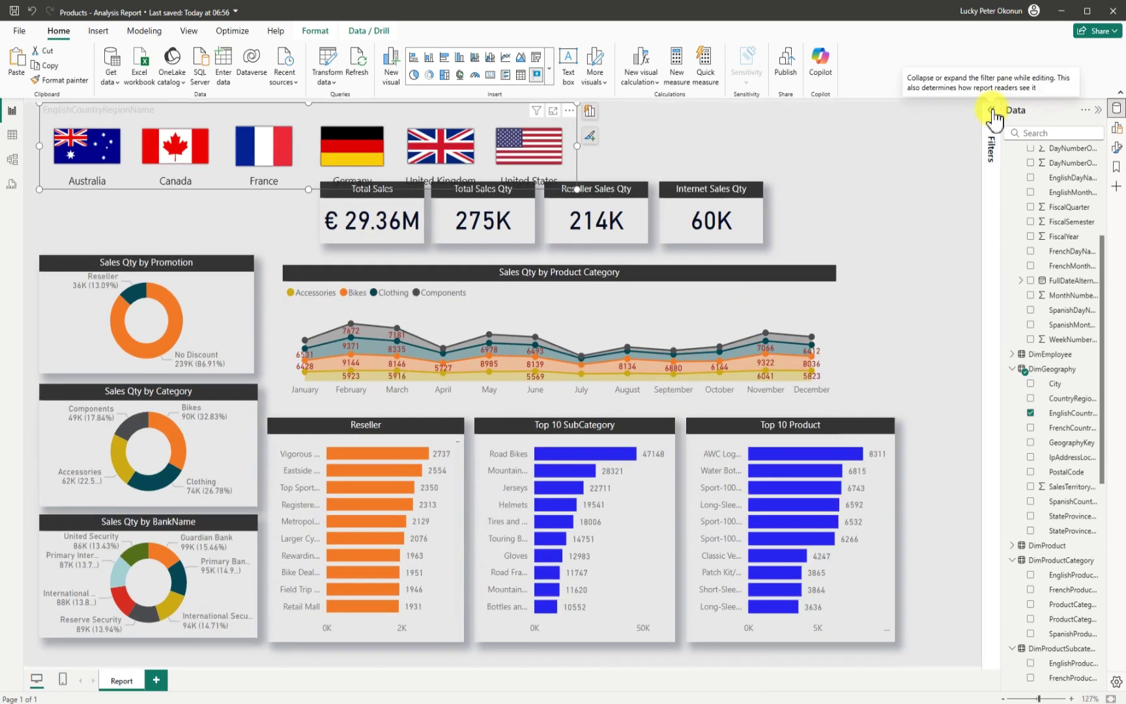
pyautogui.moveTo(414, 113); pyautogui.dragTo(621, 114)
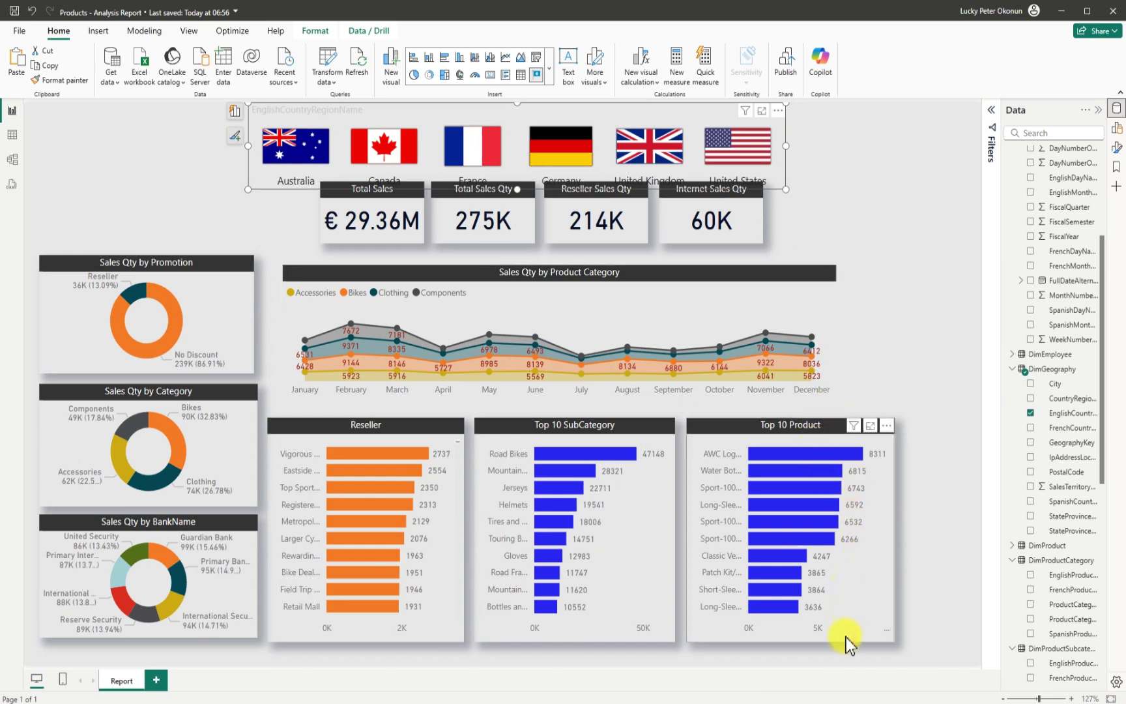
# Step: Move the three bar charts and the area chart down slightly, and reduce the area chart's height from its upper edge
pyautogui.moveTo(845, 637); pyautogui.dragTo(845, 646)
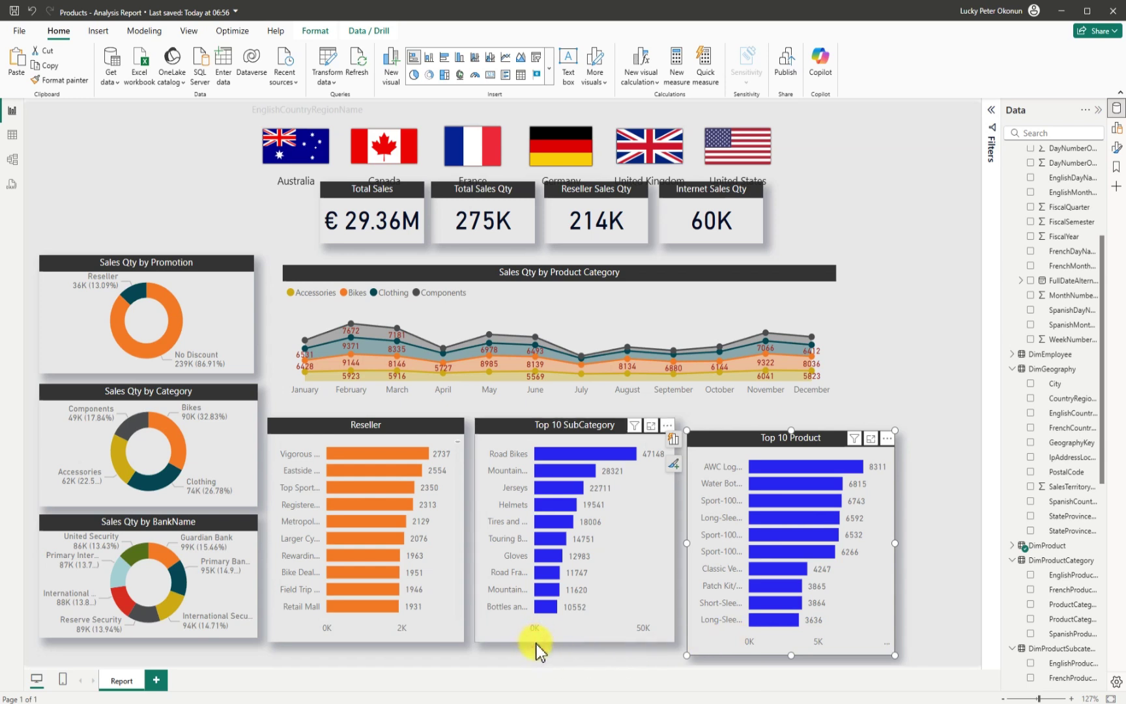
pyautogui.moveTo(536, 647); pyautogui.dragTo(536, 646)
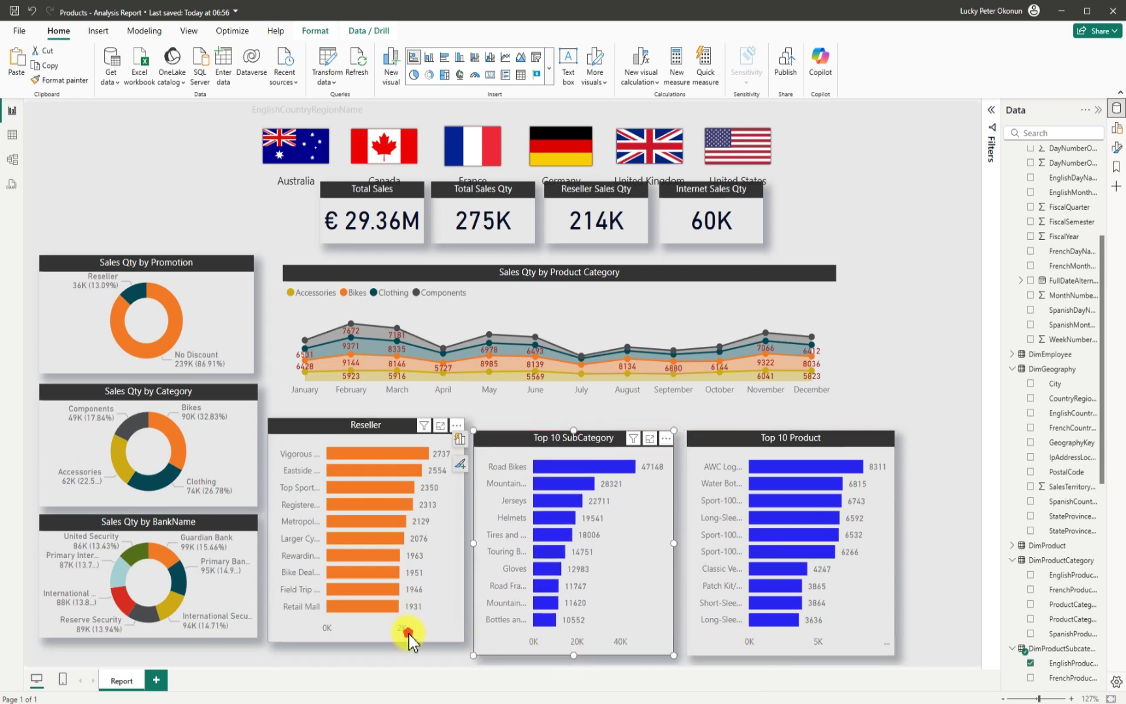
pyautogui.moveTo(406, 648); pyautogui.dragTo(405, 650)
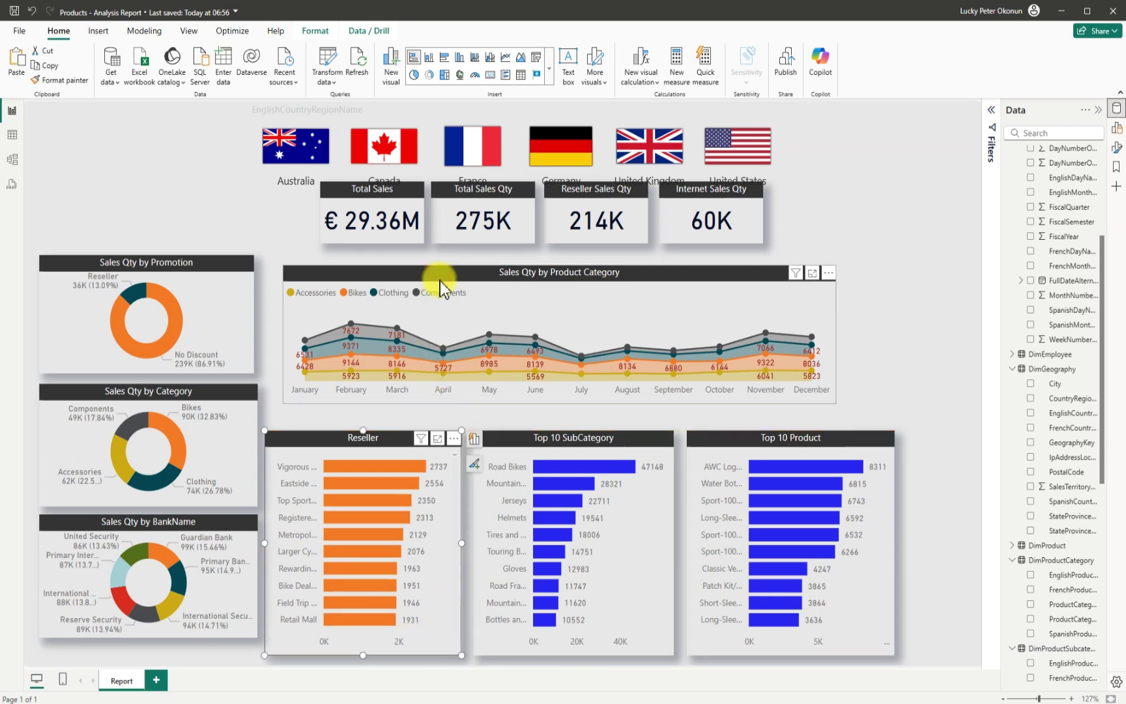
pyautogui.moveTo(440, 281); pyautogui.dragTo(442, 287)
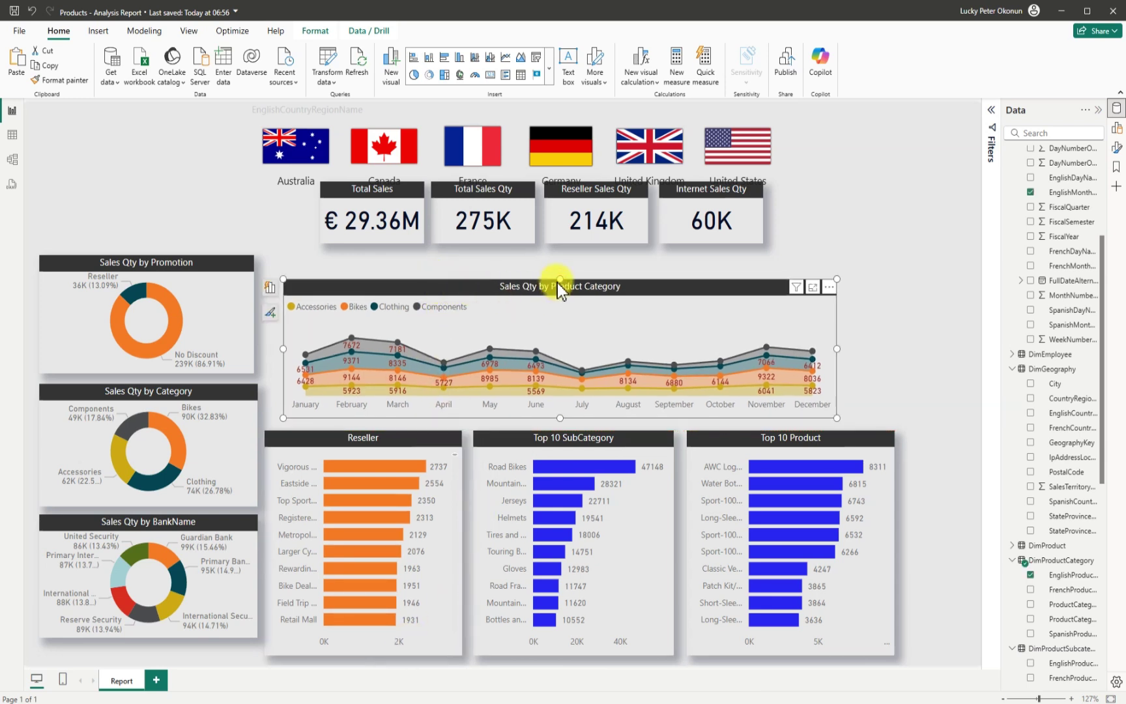
pyautogui.moveTo(557, 282); pyautogui.dragTo(556, 288)
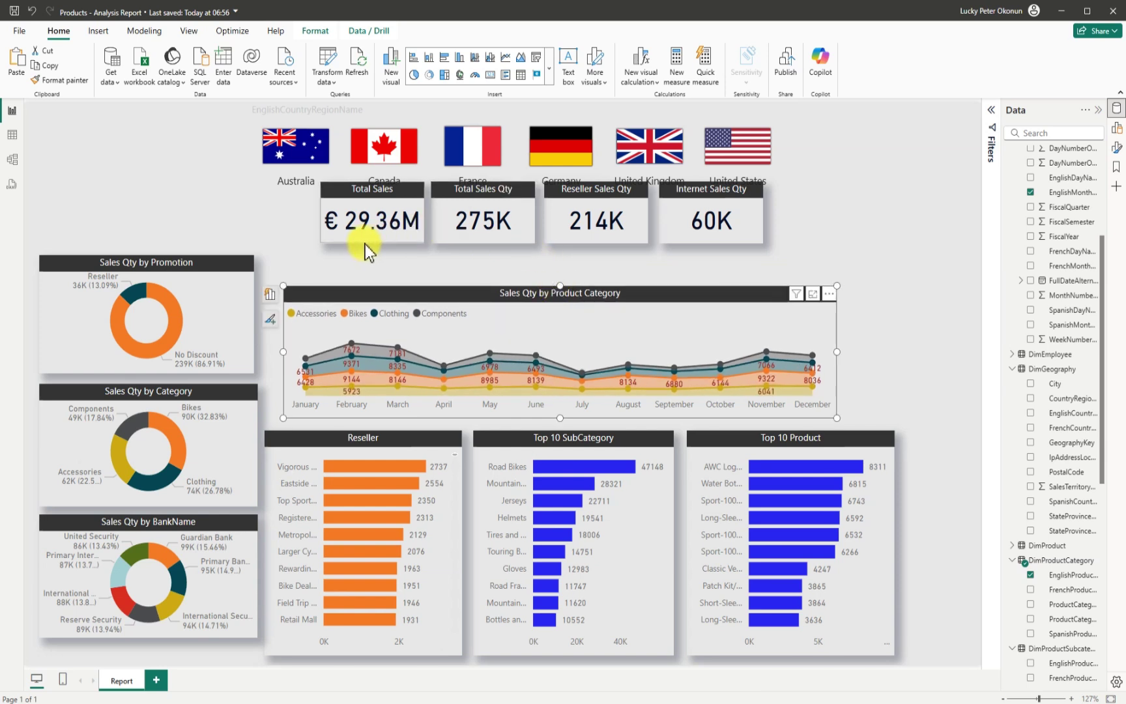
# Step: Move the four cards down into an evenly aligned row between the flag visual and the area chart
pyautogui.moveTo(360, 238); pyautogui.dragTo(351, 264)
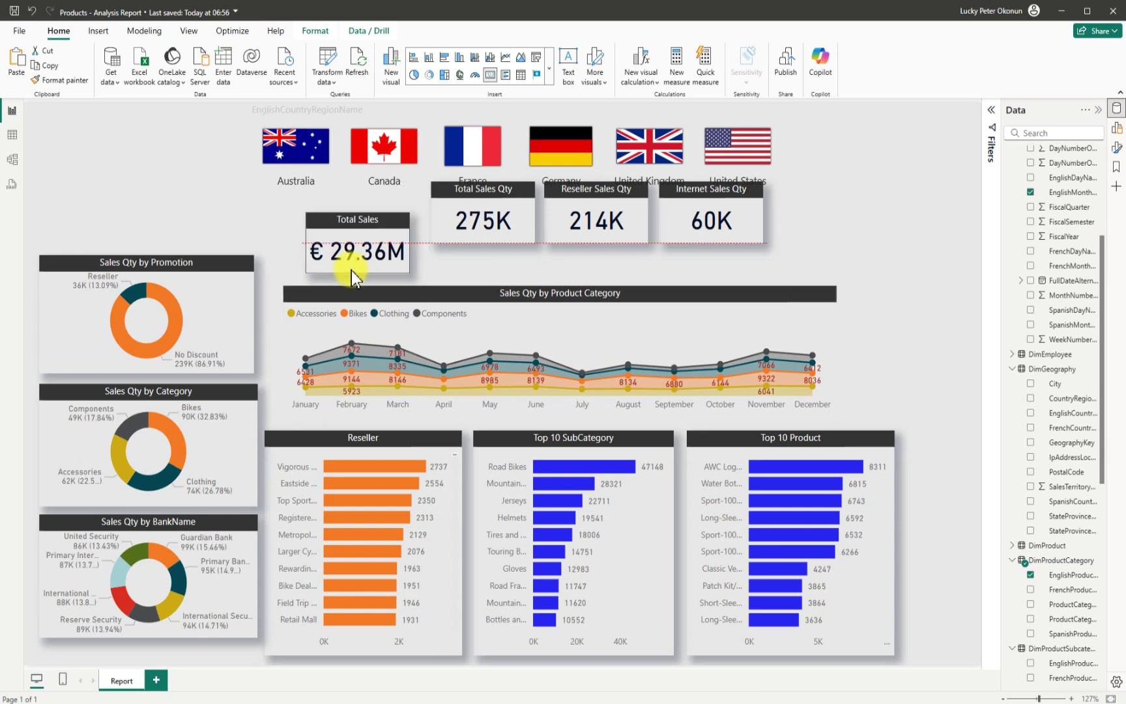
pyautogui.moveTo(488, 251); pyautogui.dragTo(481, 276)
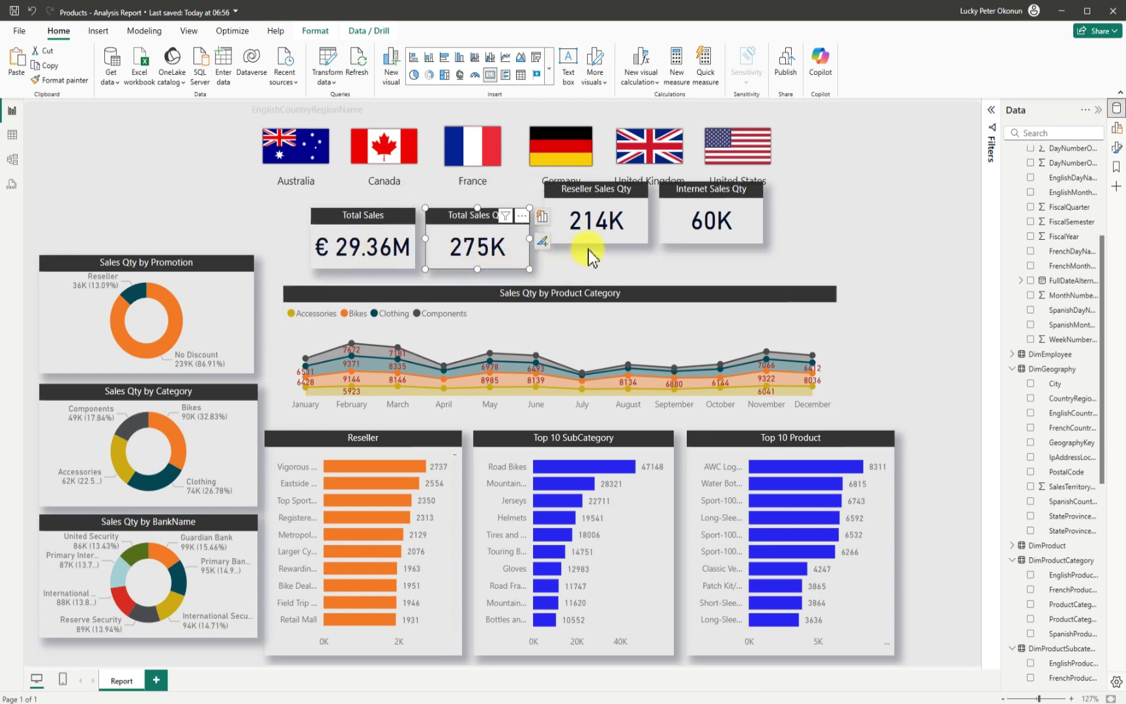
pyautogui.moveTo(593, 244); pyautogui.dragTo(587, 274)
pyautogui.moveTo(681, 243); pyautogui.dragTo(671, 275)
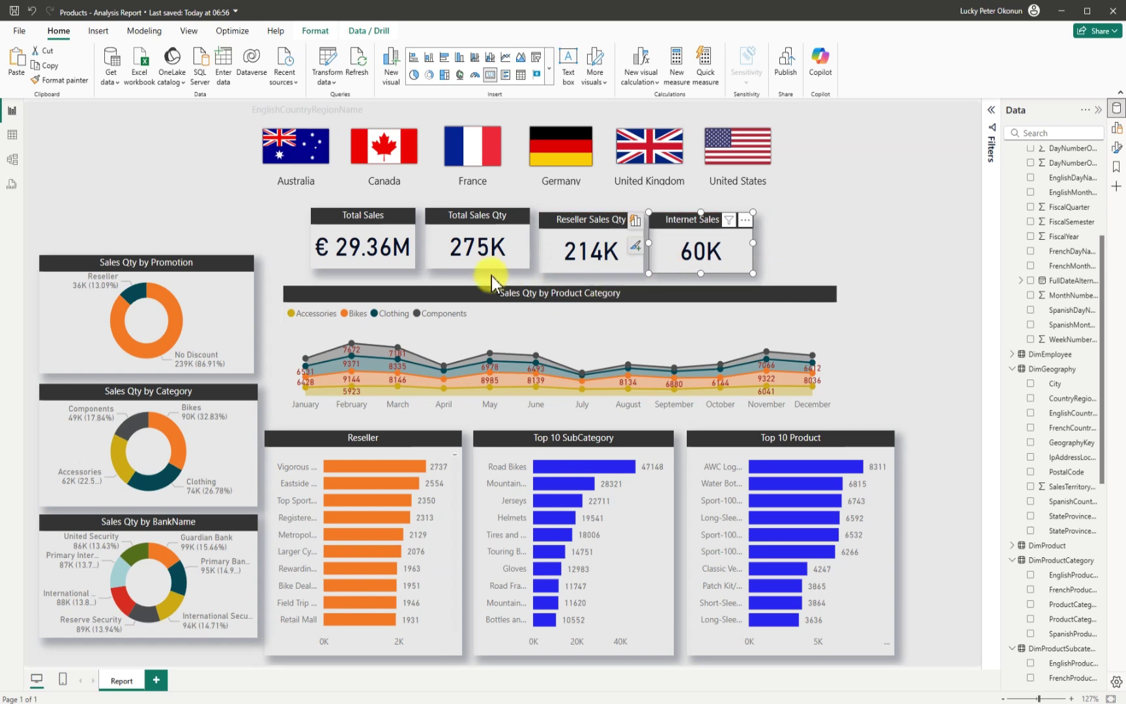
pyautogui.moveTo(483, 275); pyautogui.dragTo(485, 277)
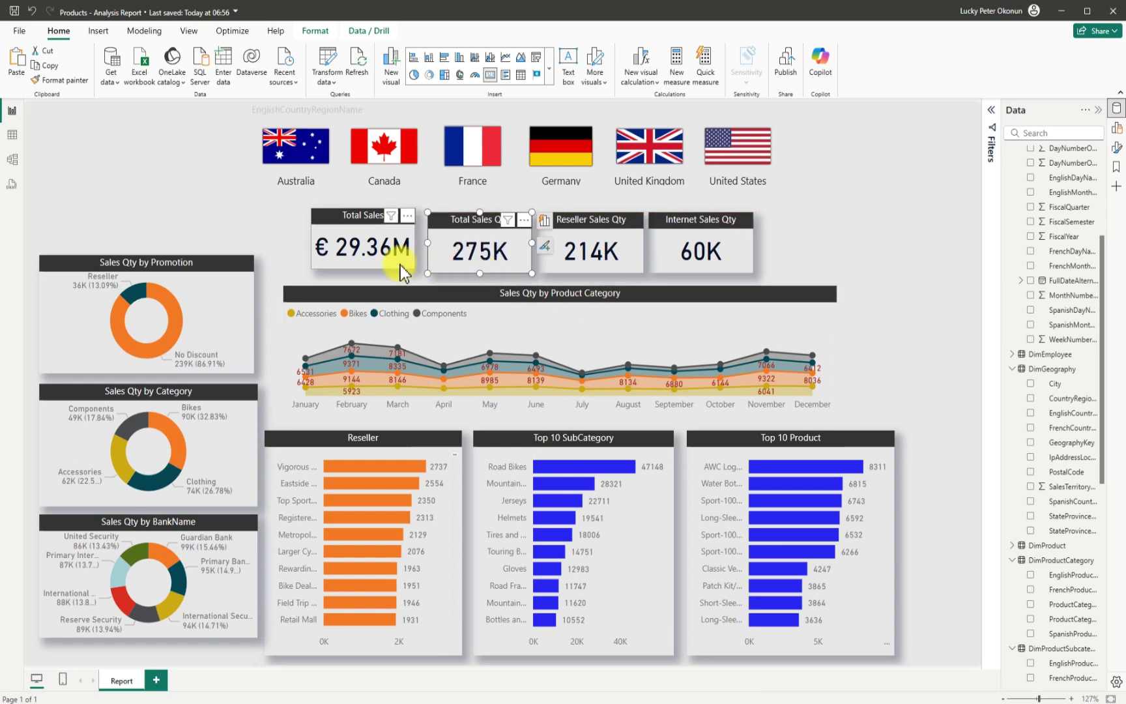
pyautogui.moveTo(379, 268); pyautogui.dragTo(385, 272)
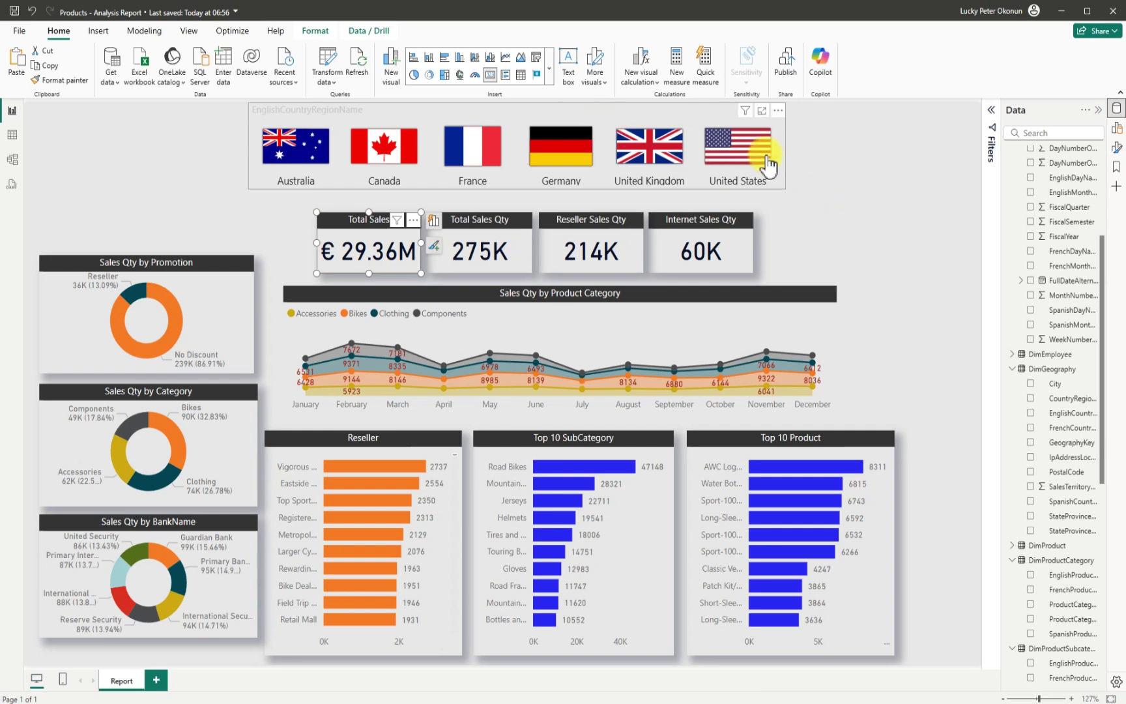
# Step: Turn off the flag visual's title and turn on its shadow
pyautogui.rightClick(774, 118)
pyautogui.click(811, 184)
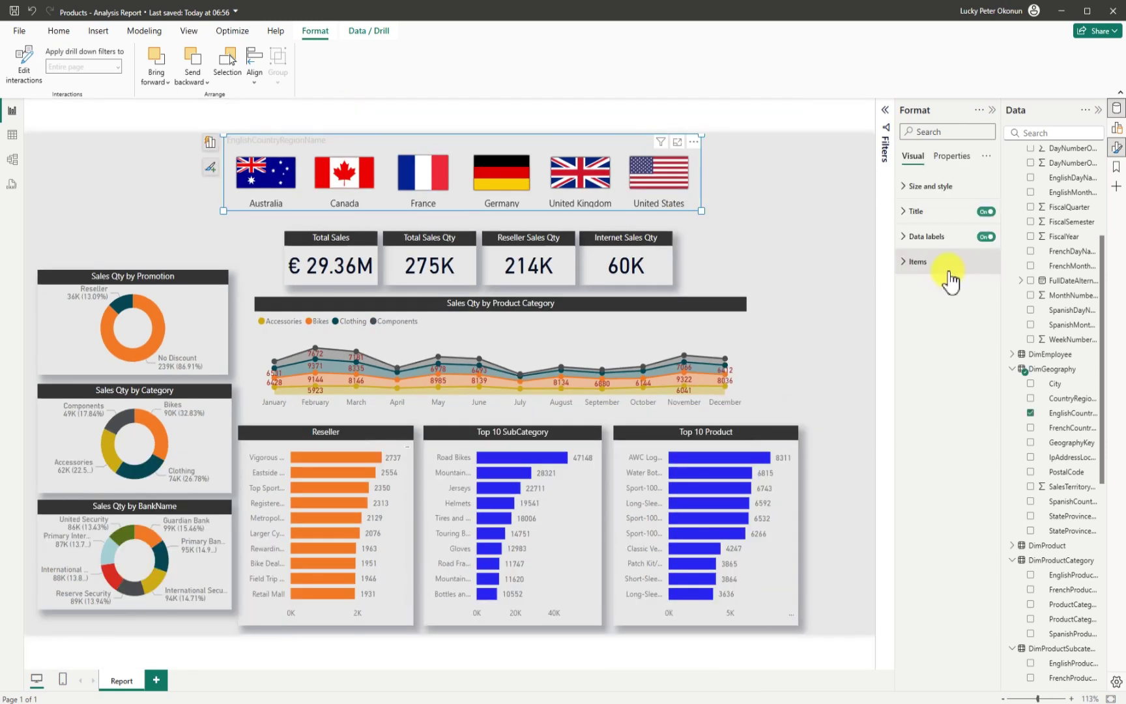
pyautogui.click(985, 237)
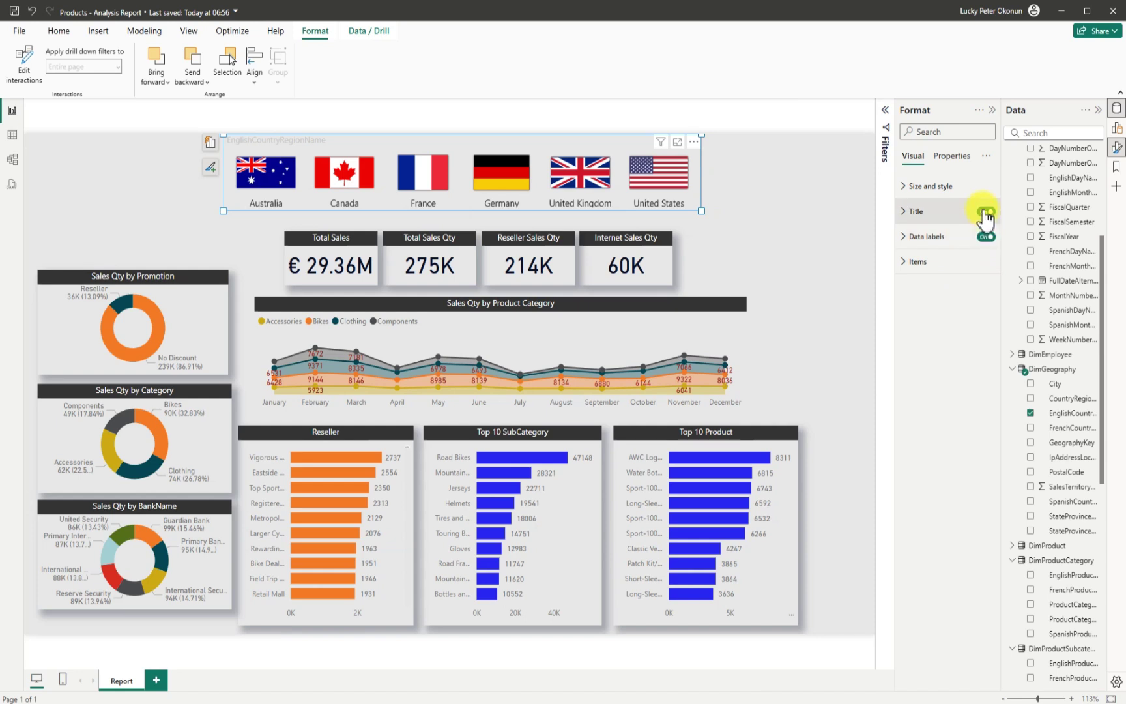
pyautogui.click(986, 211)
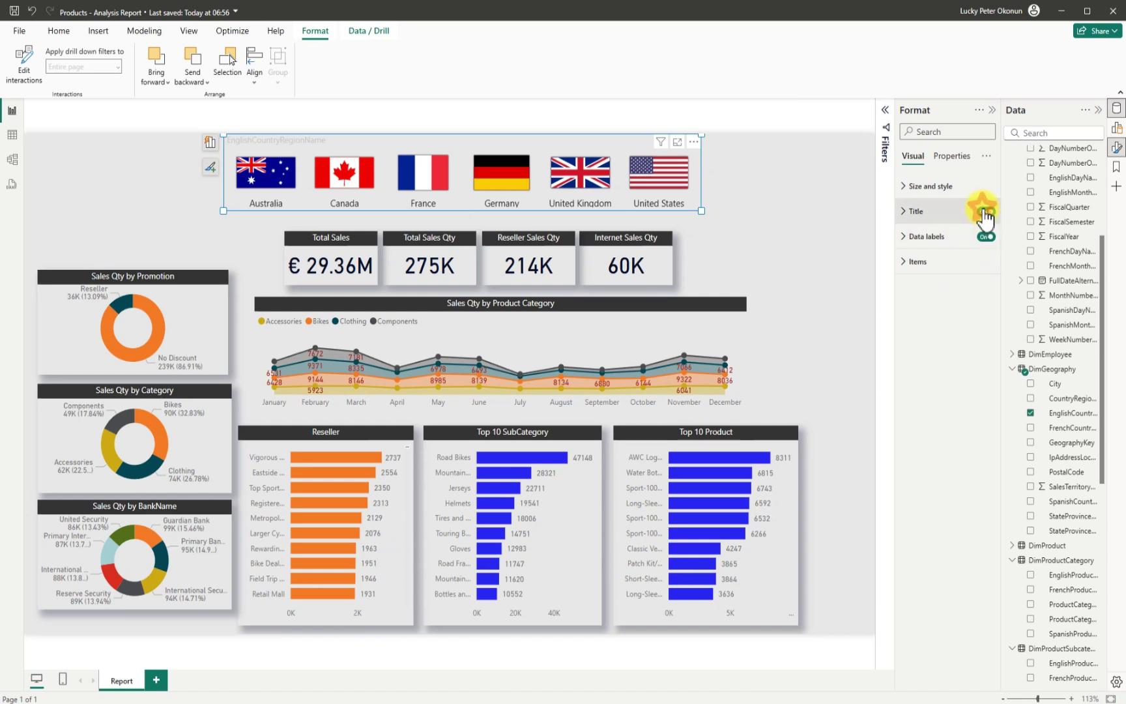
pyautogui.click(900, 186)
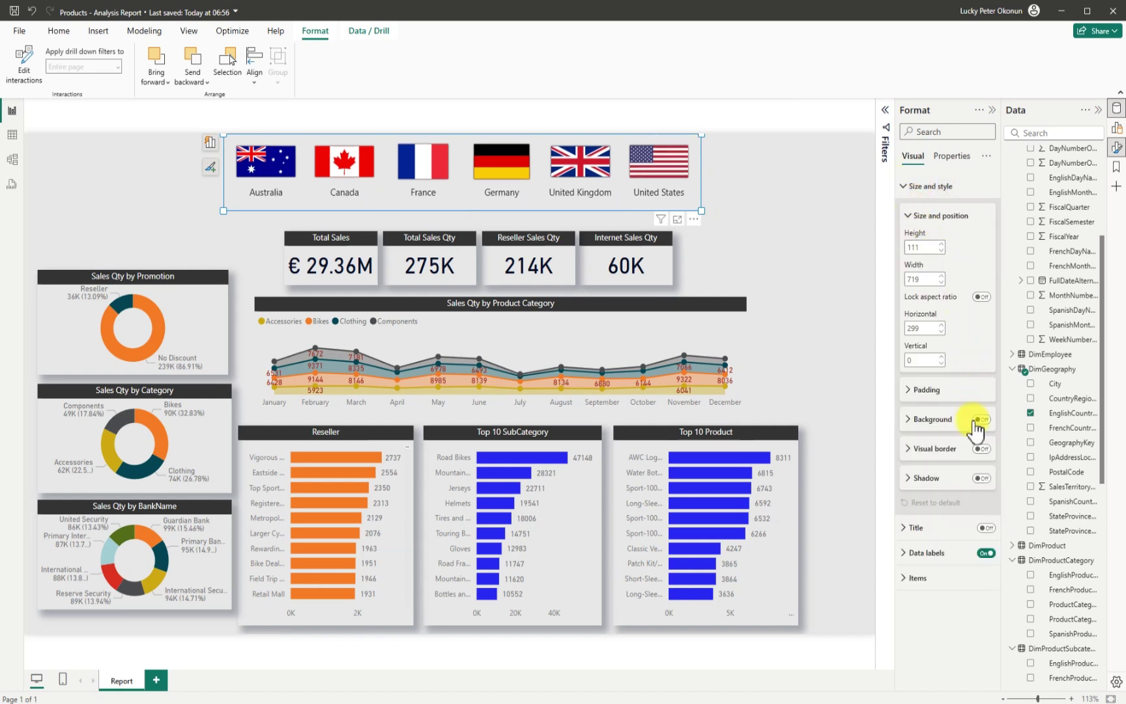
pyautogui.click(981, 478)
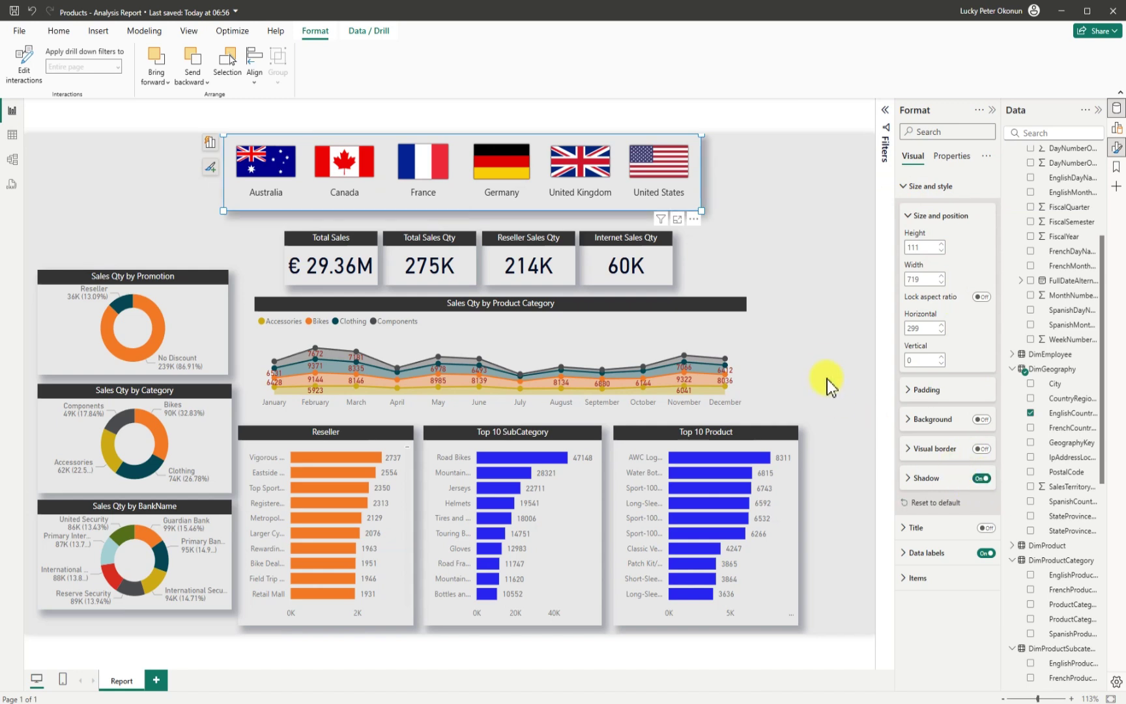
pyautogui.click(827, 352)
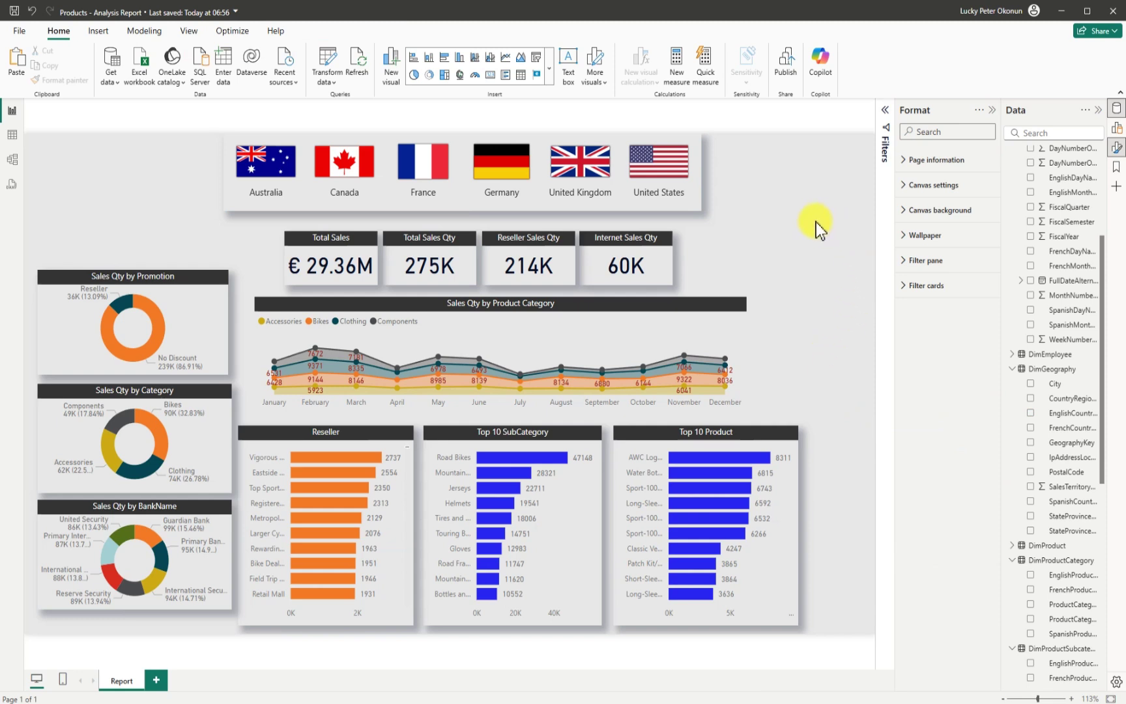
pyautogui.click(992, 110)
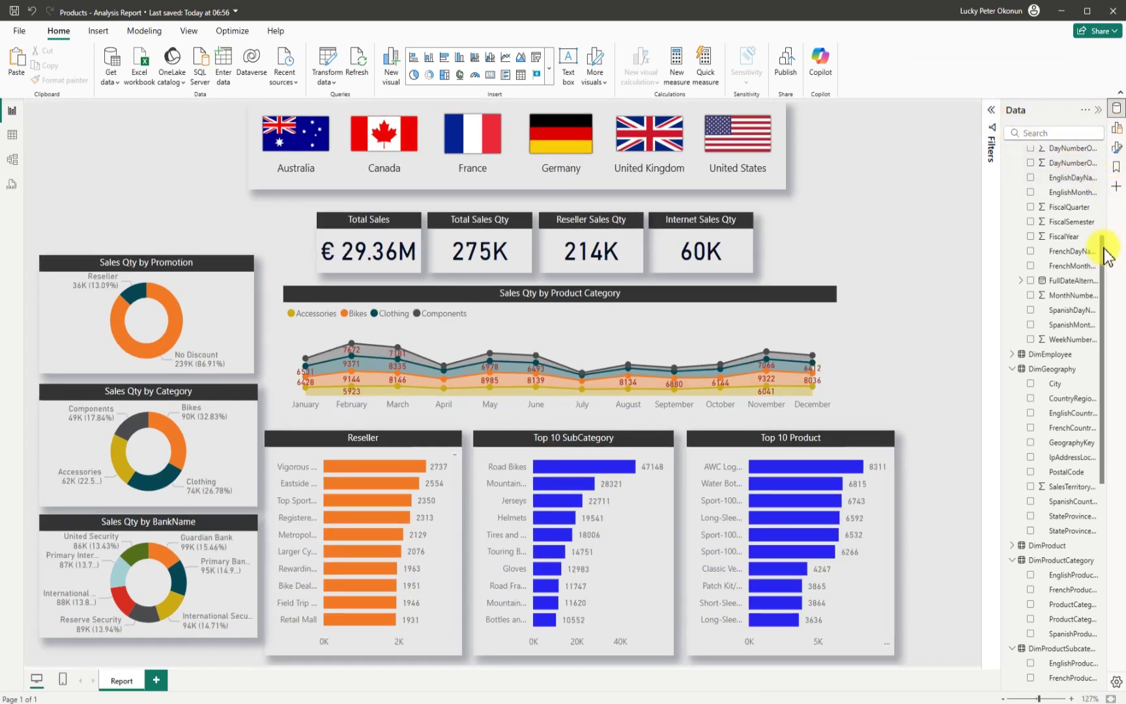
# Step: Add a slicer and shrink it to a small box in the empty space to the right of the flag visual
pyautogui.moveTo(1103, 247); pyautogui.dragTo(1106, 140)
pyautogui.click(1116, 130)
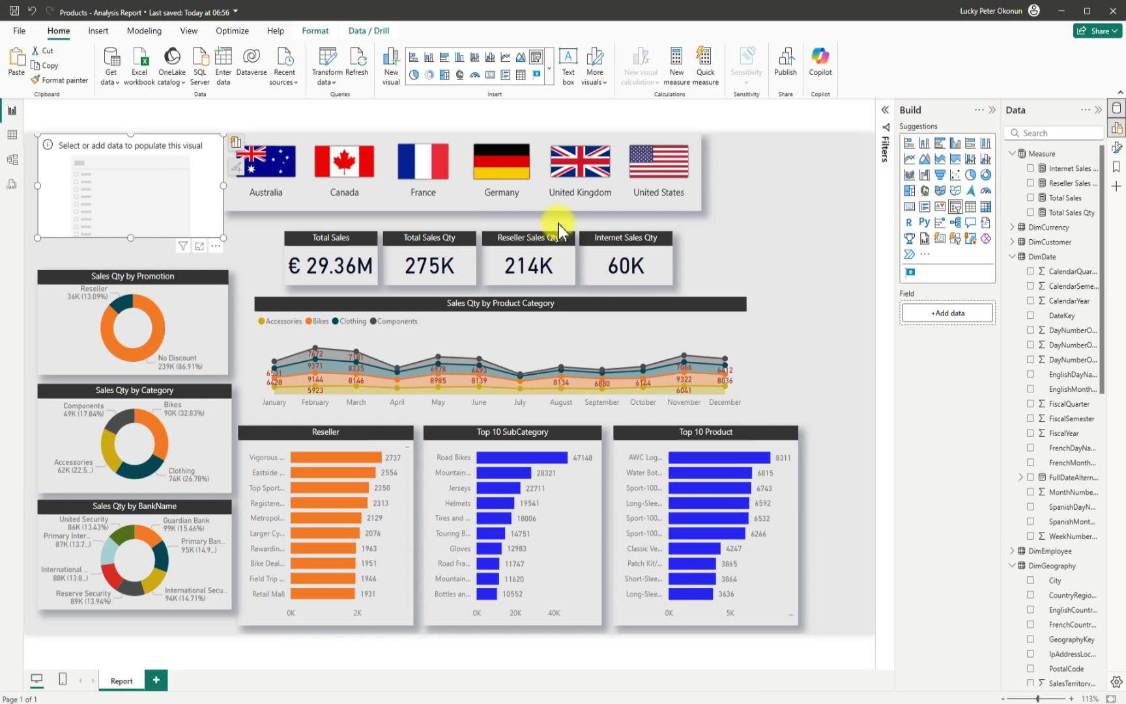
pyautogui.moveTo(215, 208); pyautogui.dragTo(862, 205)
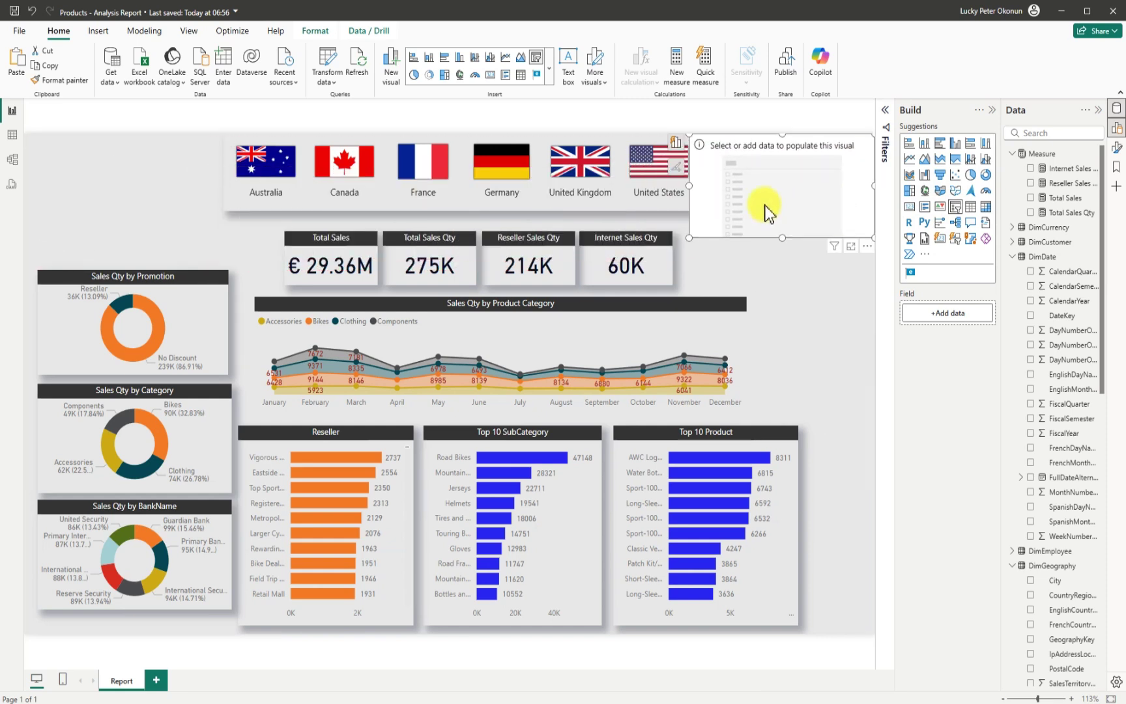
pyautogui.moveTo(691, 187); pyautogui.dragTo(761, 186)
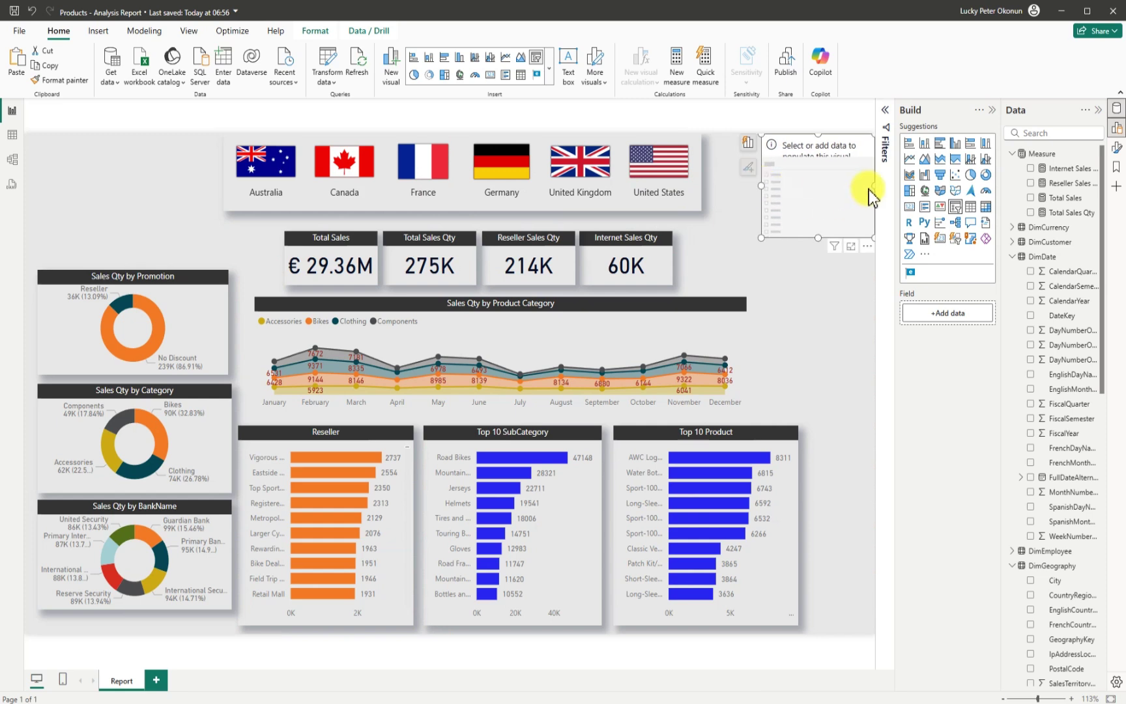
pyautogui.moveTo(874, 192); pyautogui.dragTo(844, 187)
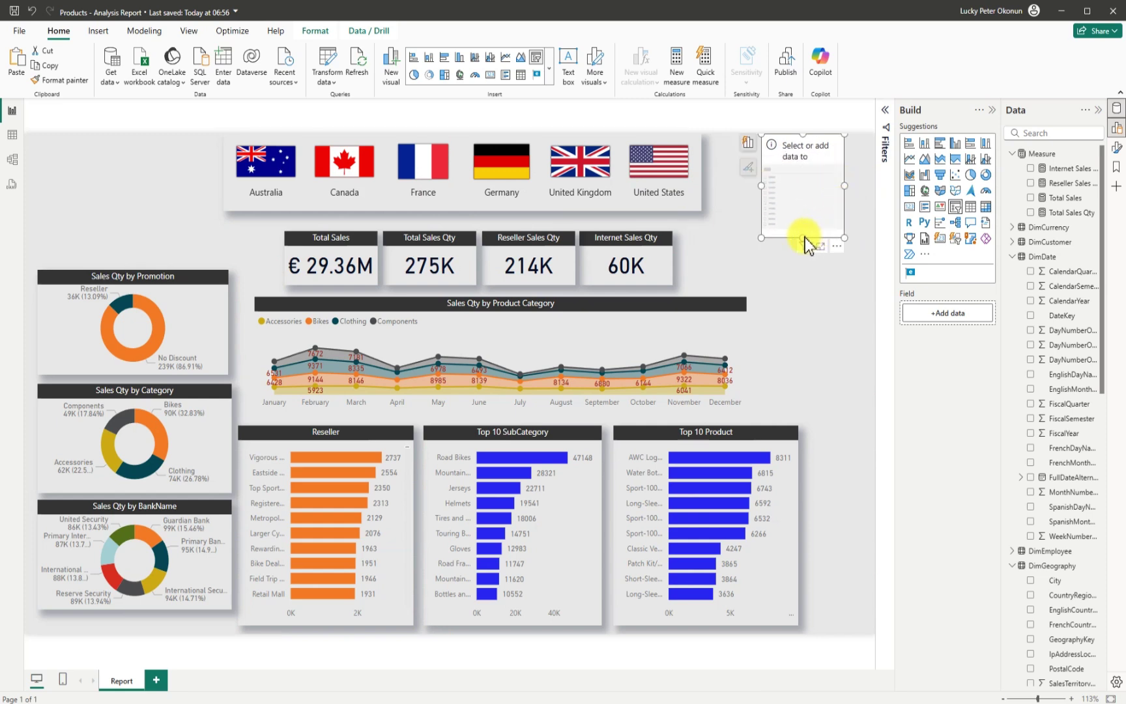
pyautogui.moveTo(805, 237); pyautogui.dragTo(826, 167)
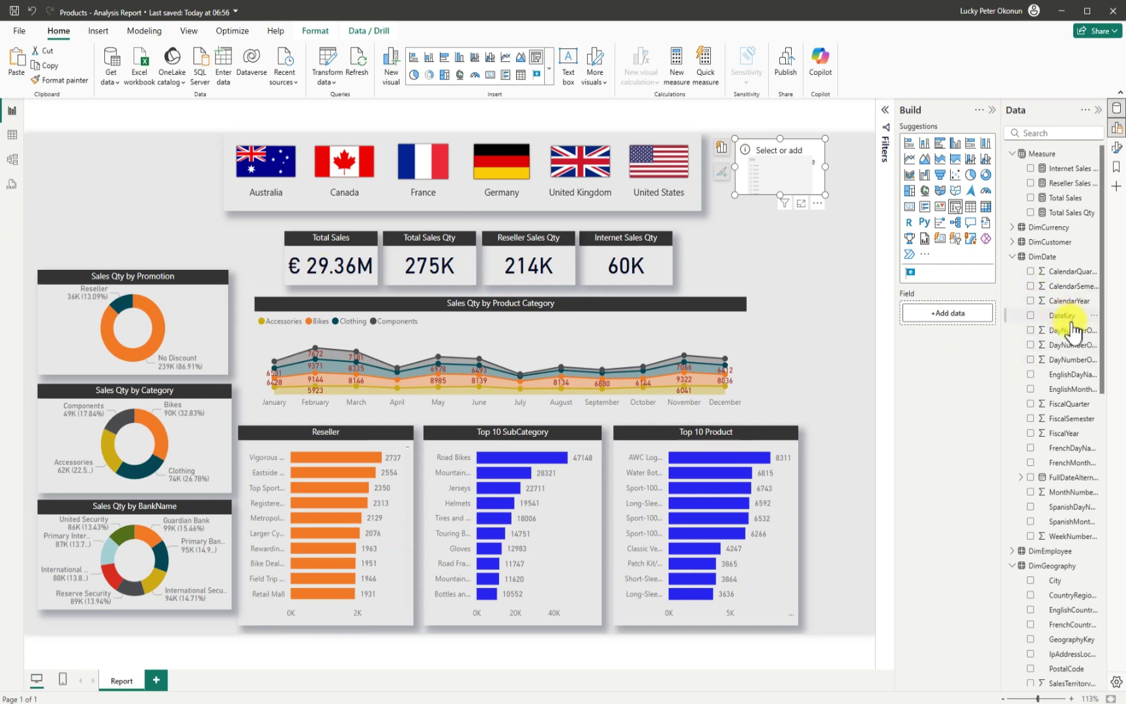
# Step: Populate the slicer with CalendarYear from DimDate, and set its style to Dropdown with a slightly wider box
pyautogui.click(1032, 301)
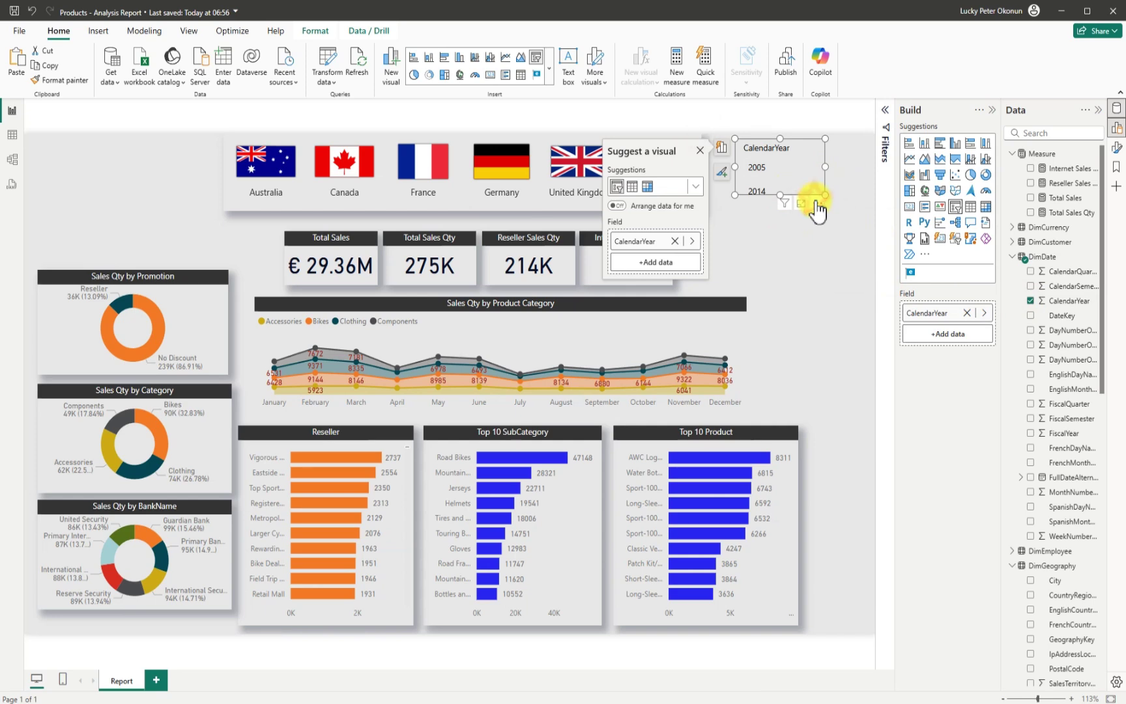
pyautogui.click(818, 203)
pyautogui.click(852, 276)
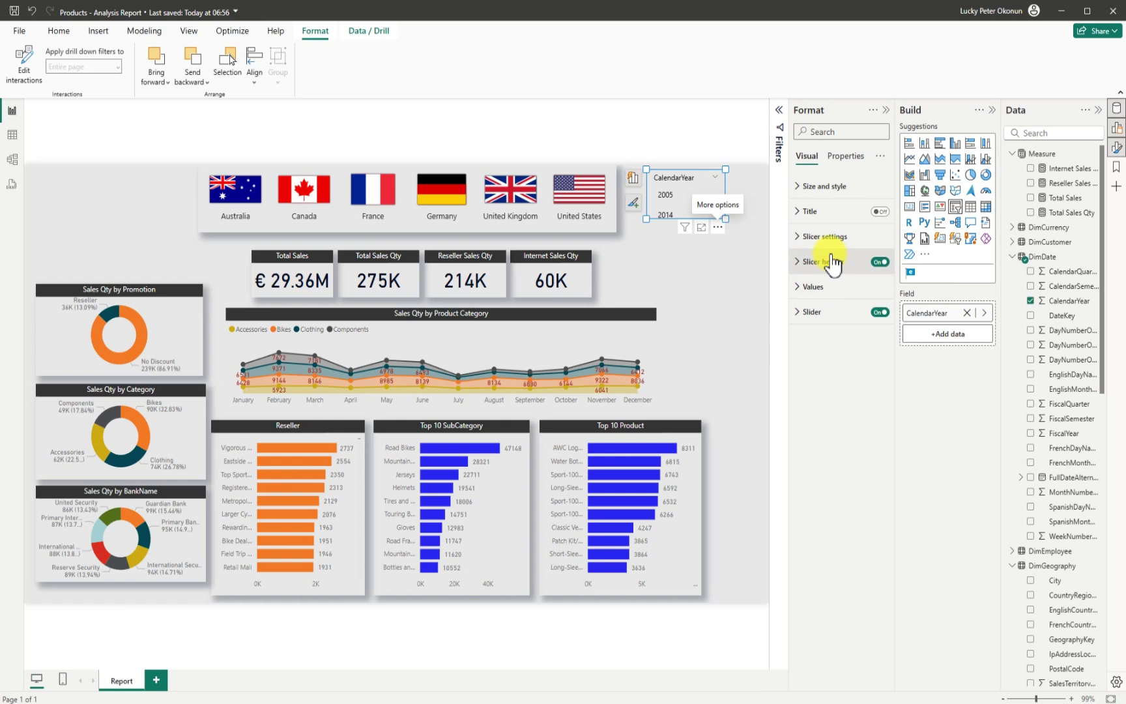
pyautogui.click(801, 236)
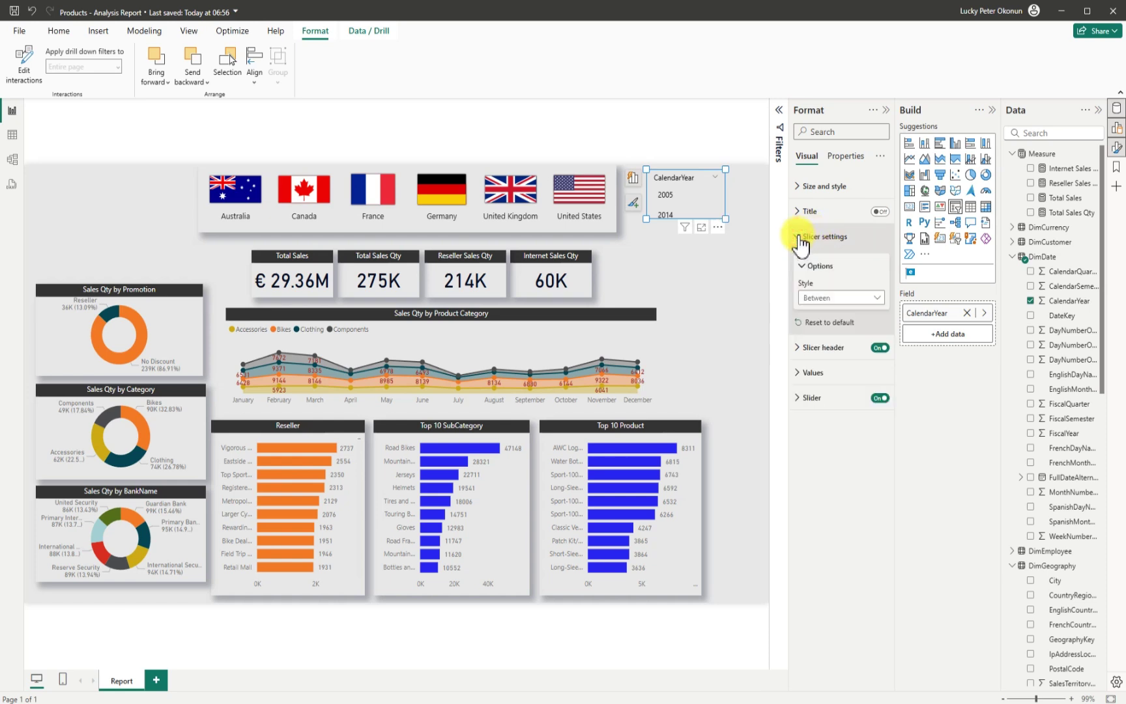
pyautogui.click(870, 300)
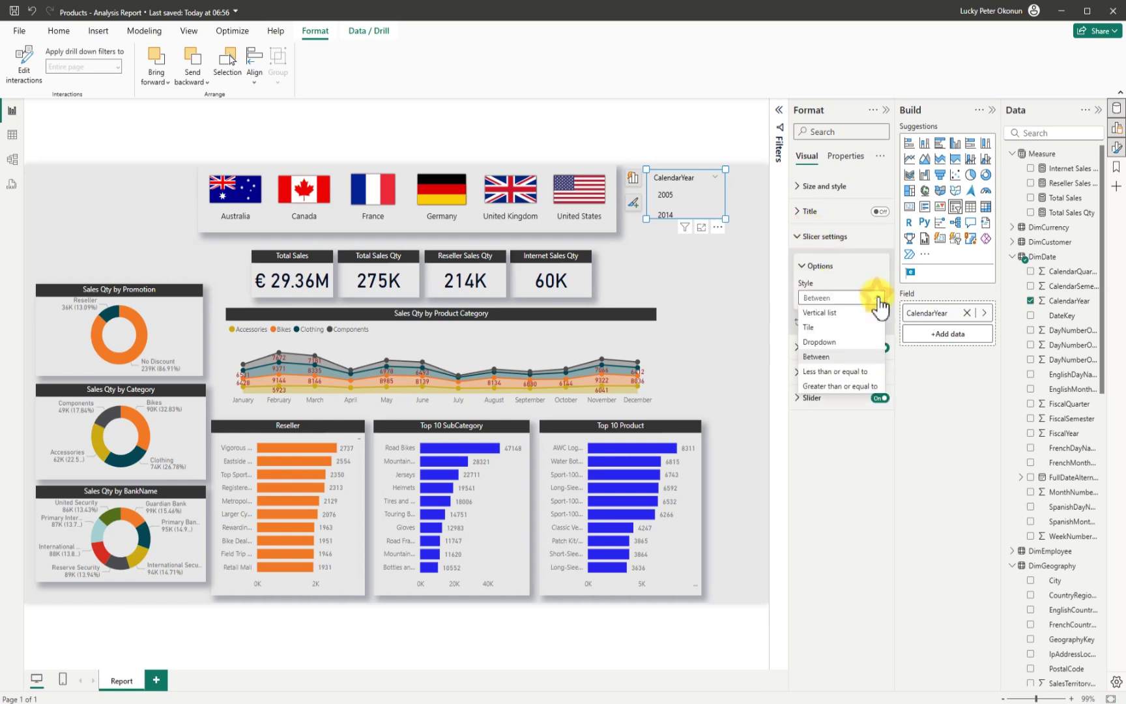
pyautogui.click(834, 341)
pyautogui.moveTo(725, 218); pyautogui.dragTo(740, 224)
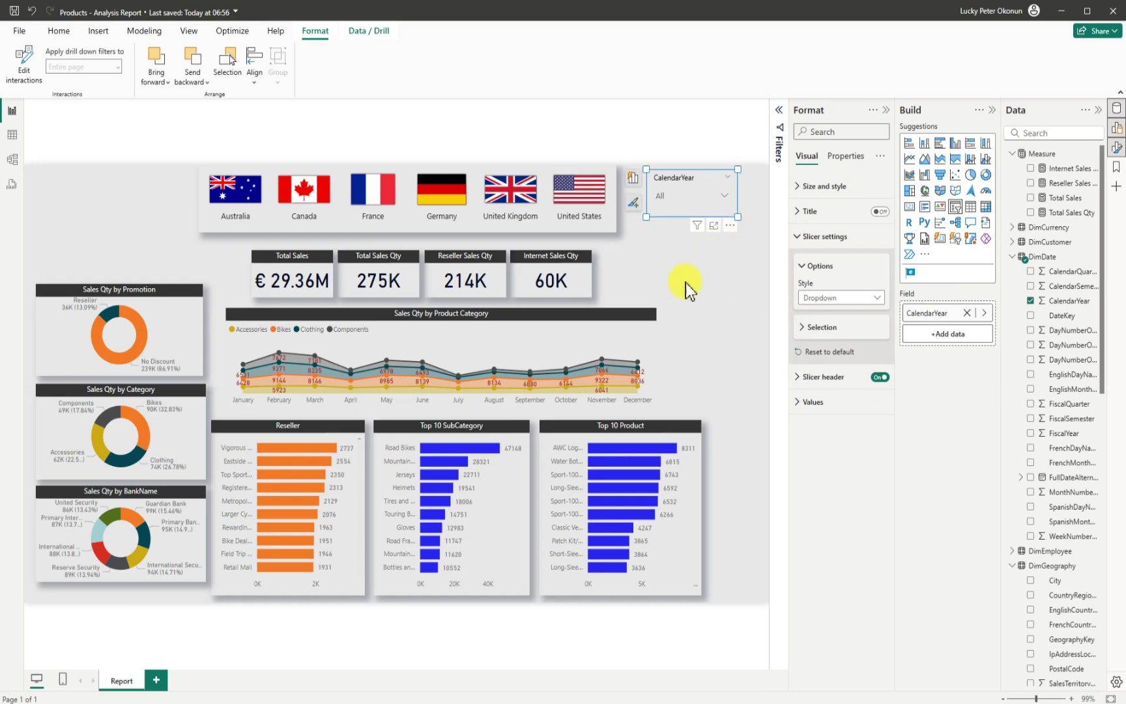
# Step: Turn on the shadow for the CalendarYear slicer
pyautogui.click(808, 186)
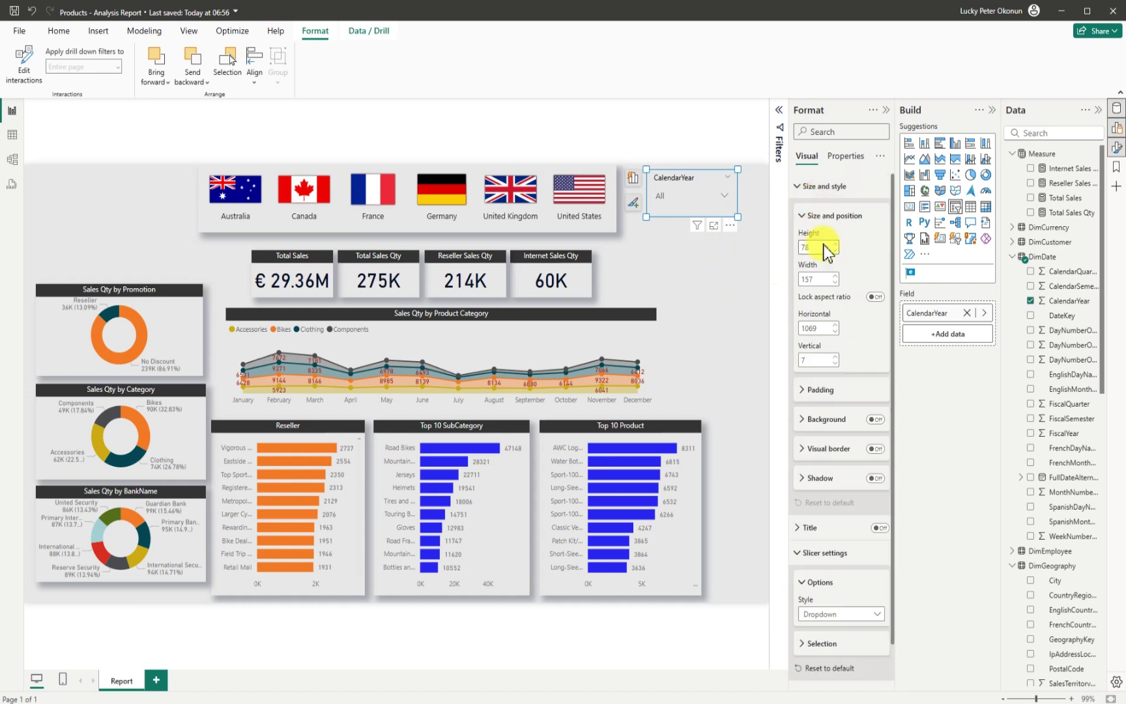
pyautogui.click(876, 478)
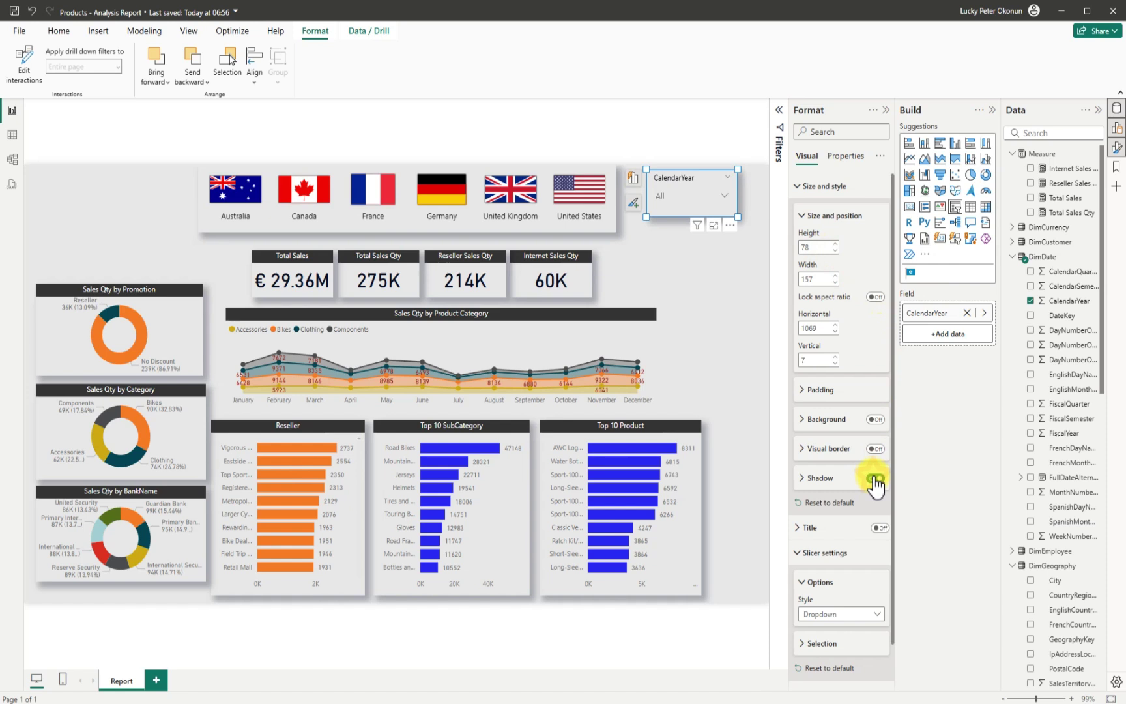
pyautogui.click(801, 191)
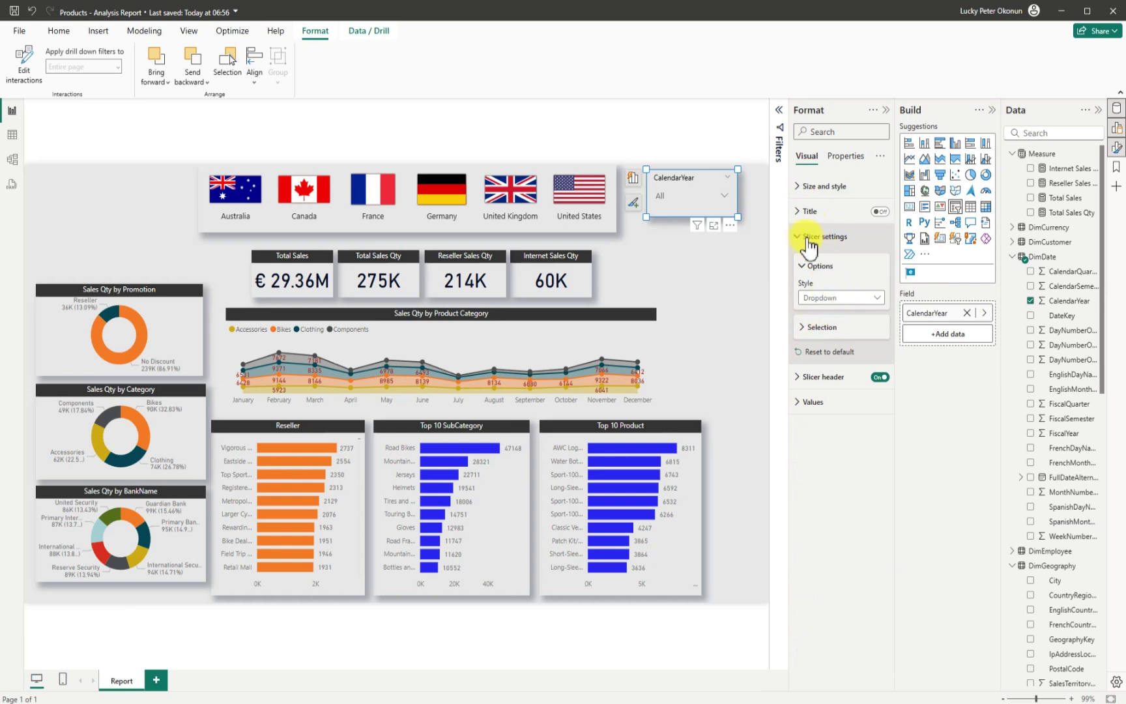
# Step: Change the slicer header's title text to Year
pyautogui.click(802, 378)
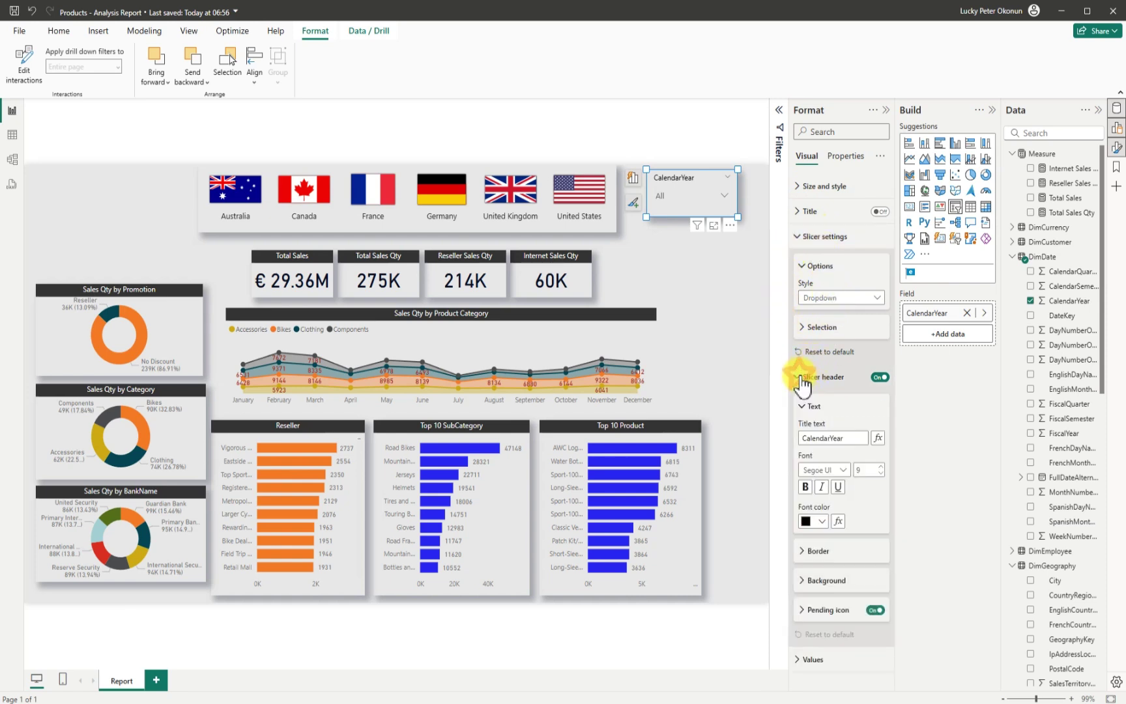
pyautogui.click(831, 438)
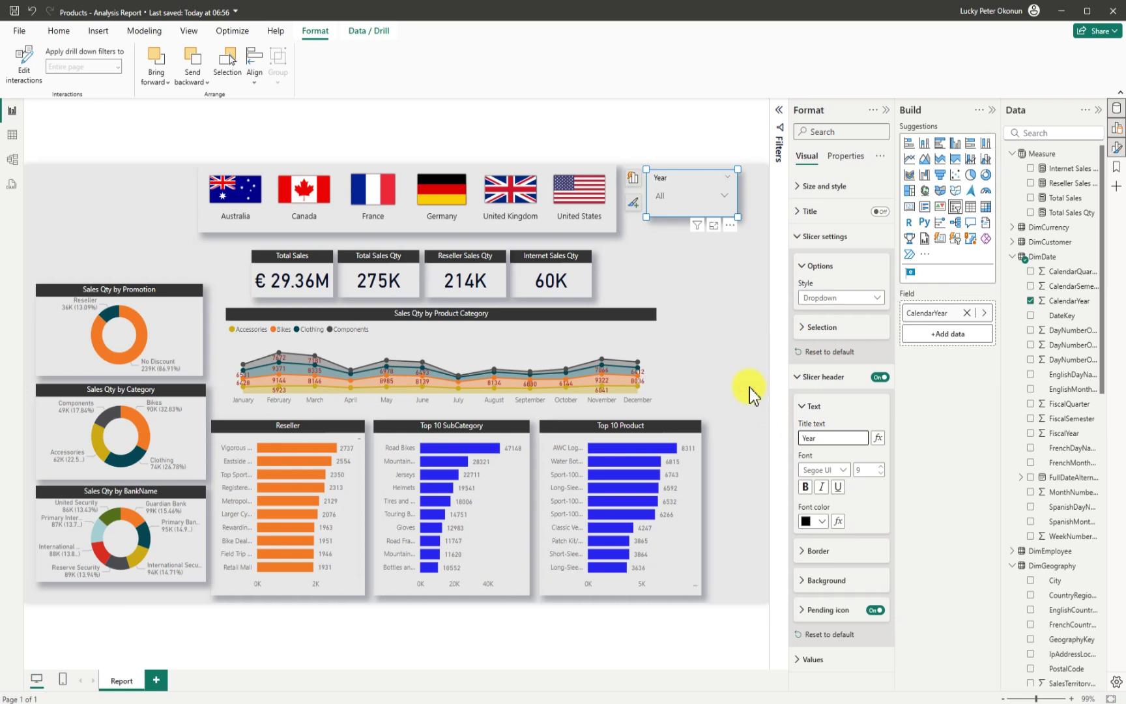
pyautogui.click(750, 391)
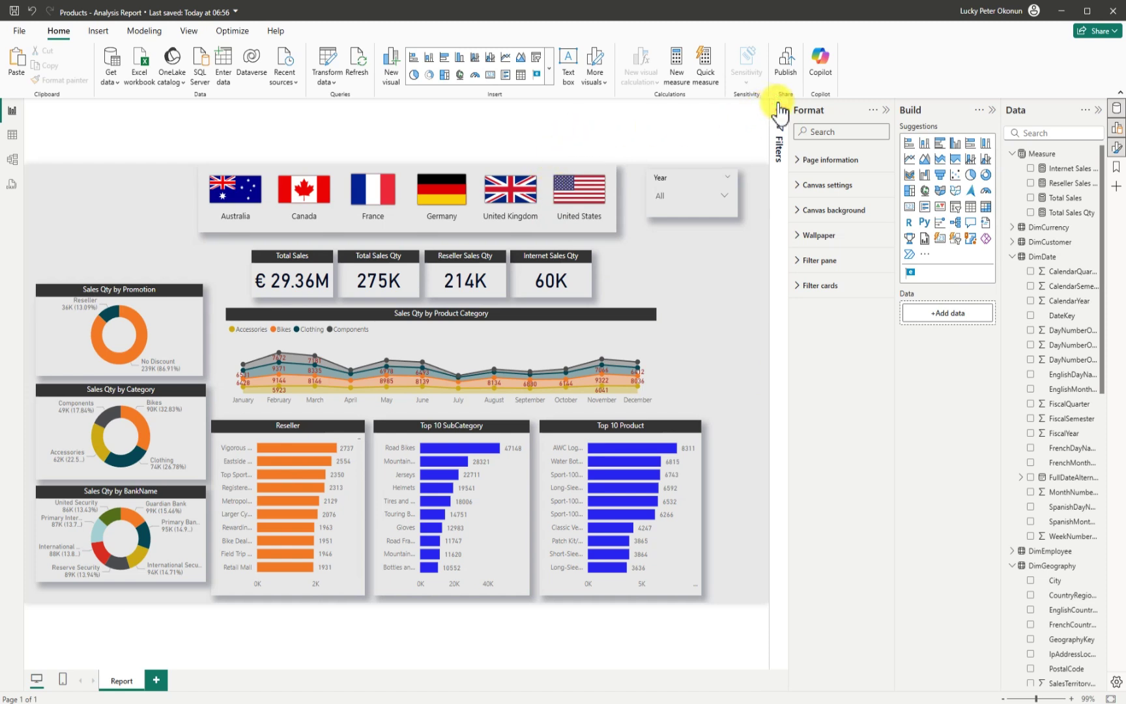
pyautogui.click(885, 109)
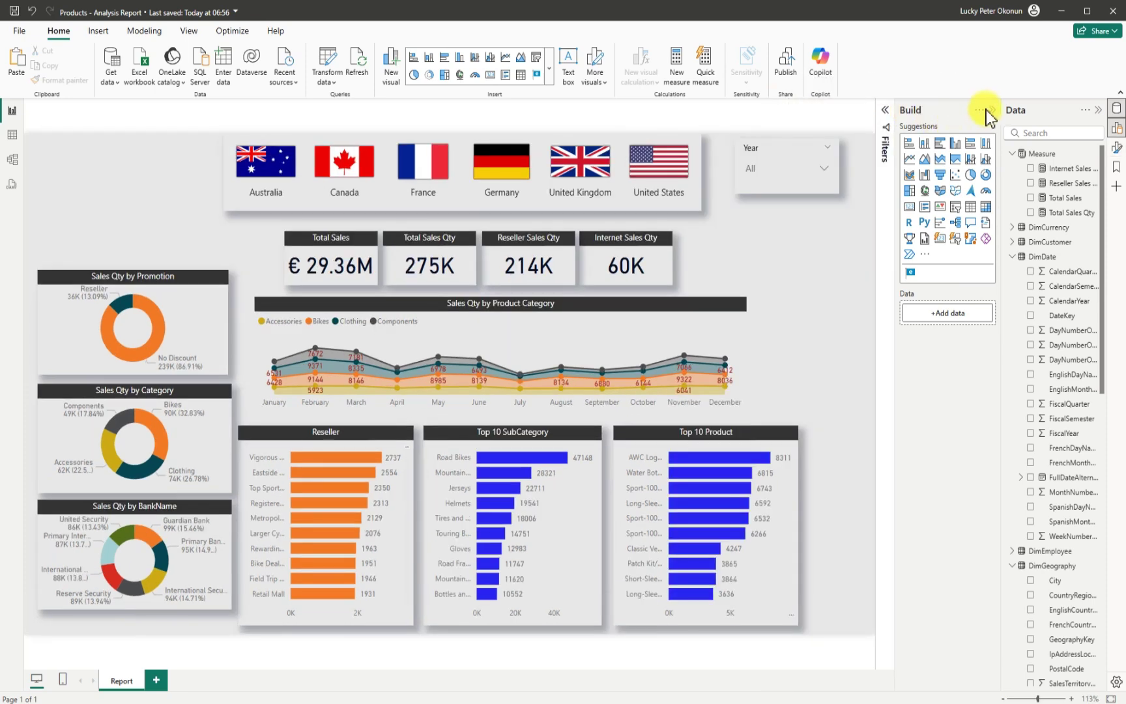
pyautogui.click(990, 111)
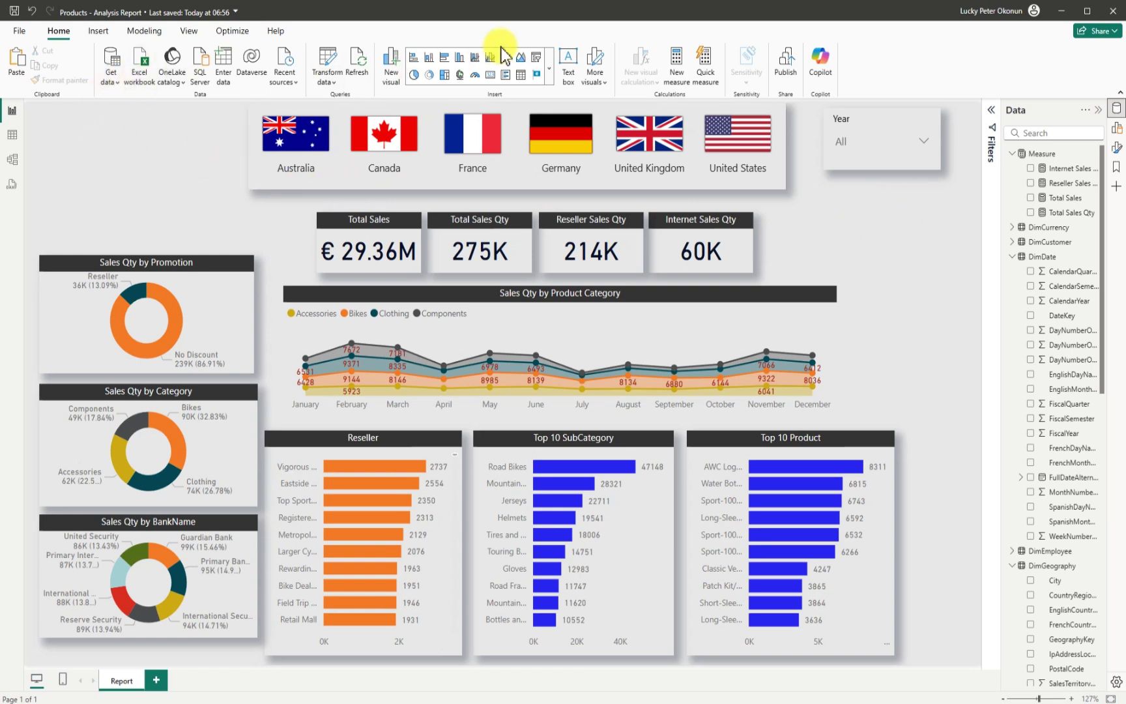
# Step: Add a small text box to the left of the flag visual with the centred text "Product Analysis Report"
pyautogui.click(569, 64)
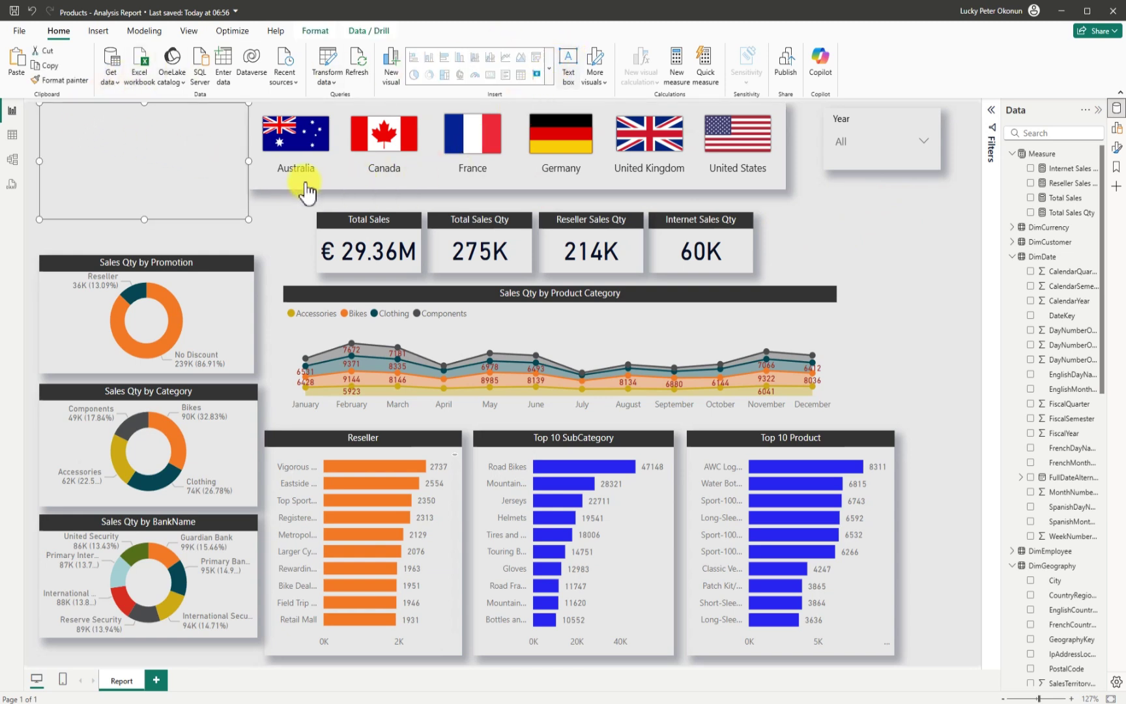
pyautogui.moveTo(248, 219); pyautogui.dragTo(213, 158)
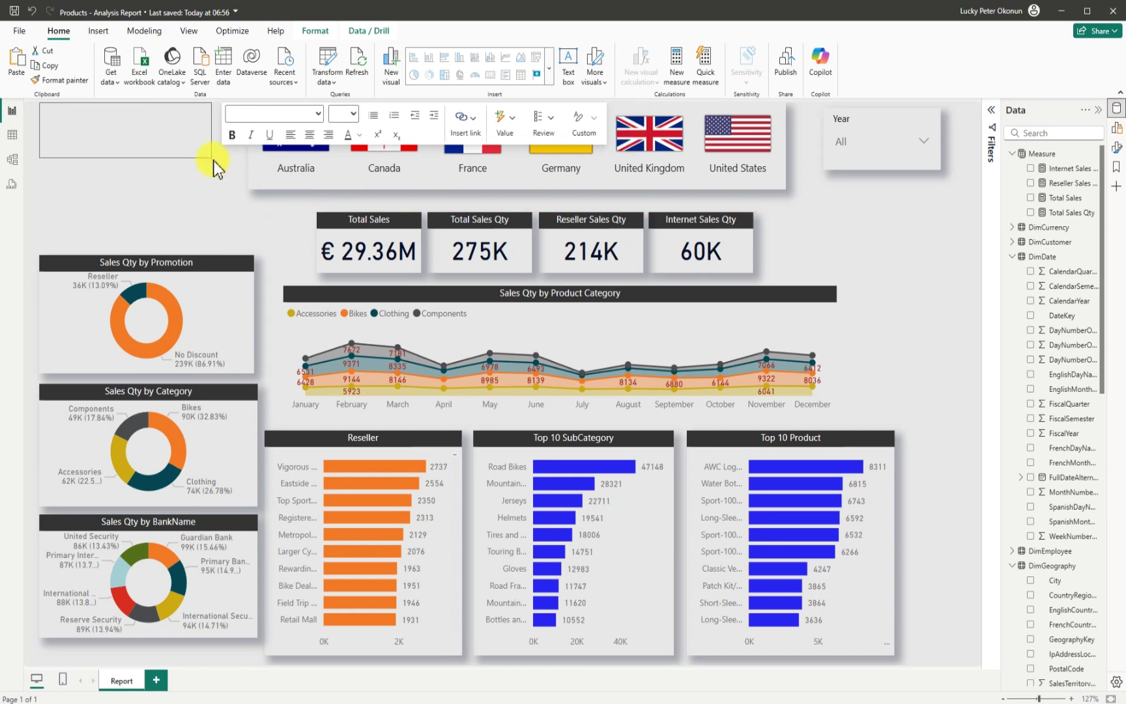
pyautogui.click(99, 122)
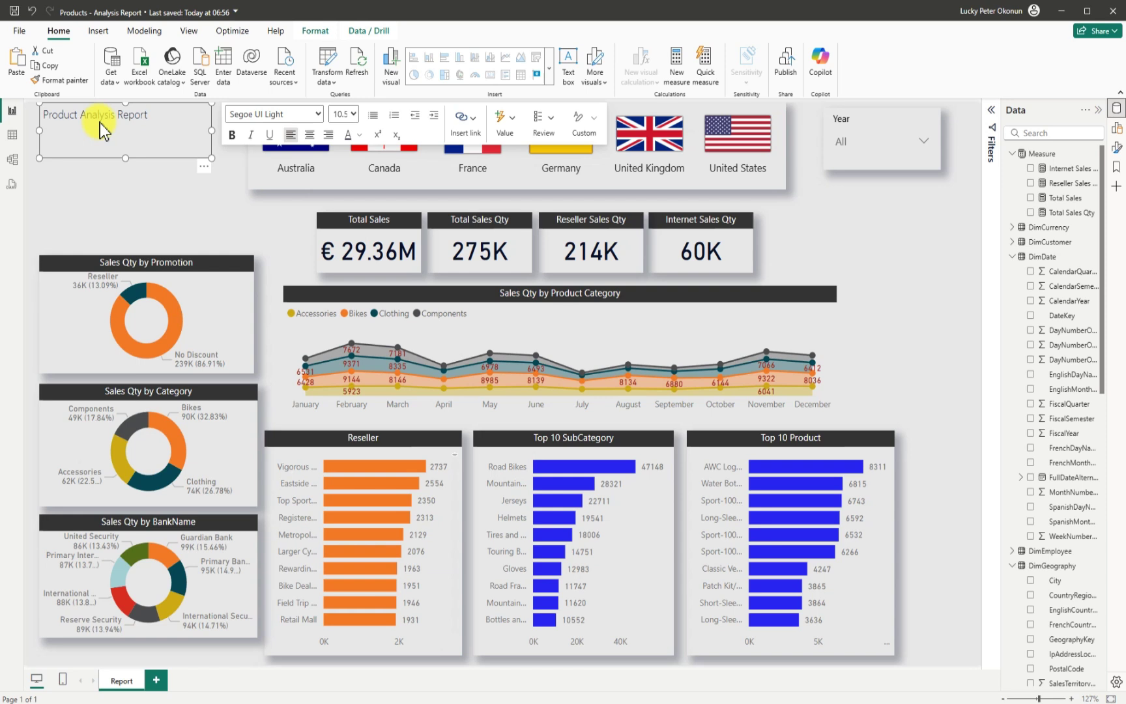
pyautogui.moveTo(150, 114); pyautogui.dragTo(43, 114)
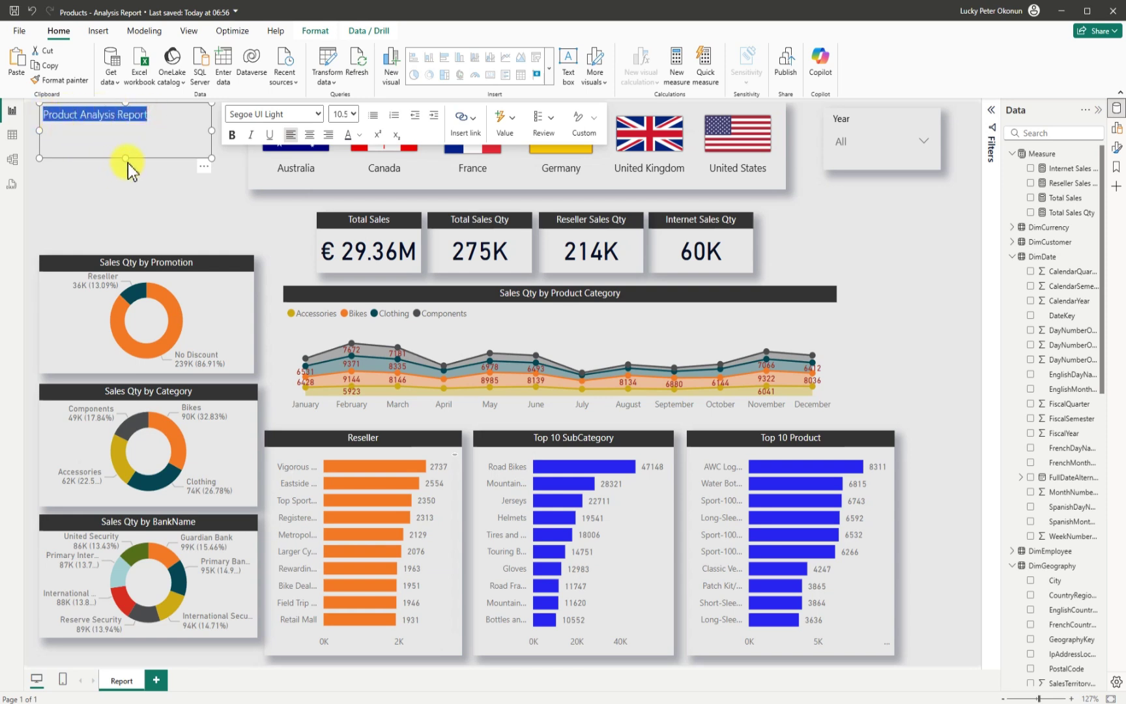
pyautogui.click(309, 135)
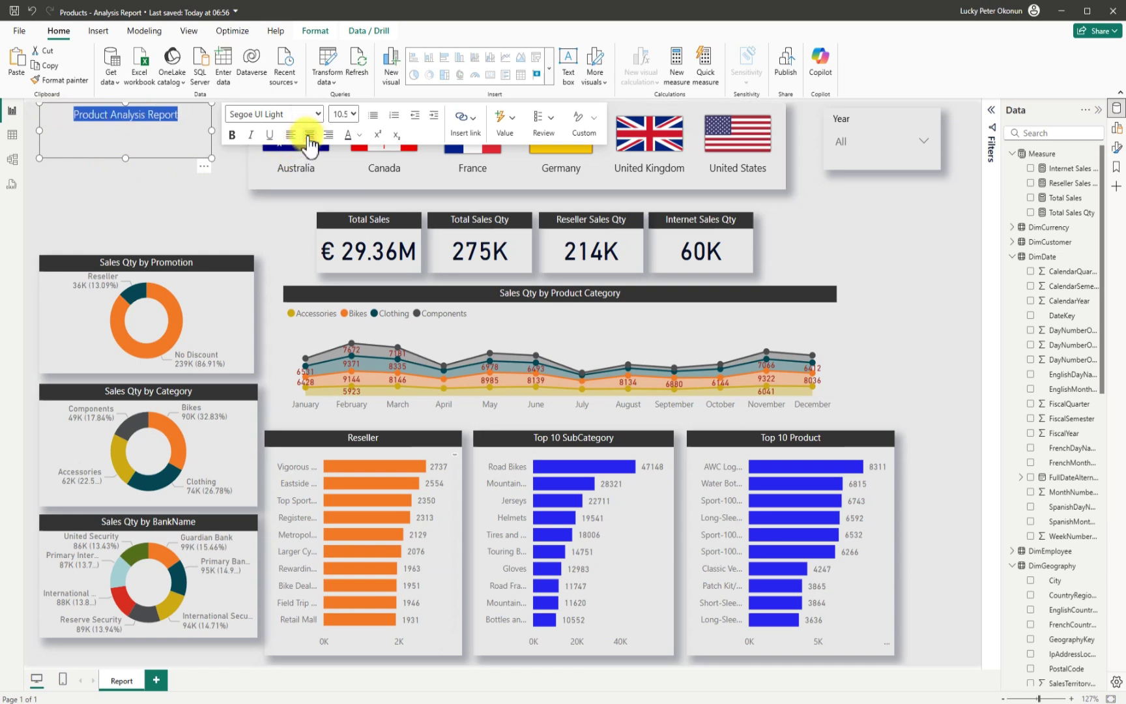
# Step: Reduce the height of the title text box slightly and set its text to 12 pt
pyautogui.moveTo(128, 156); pyautogui.dragTo(131, 145)
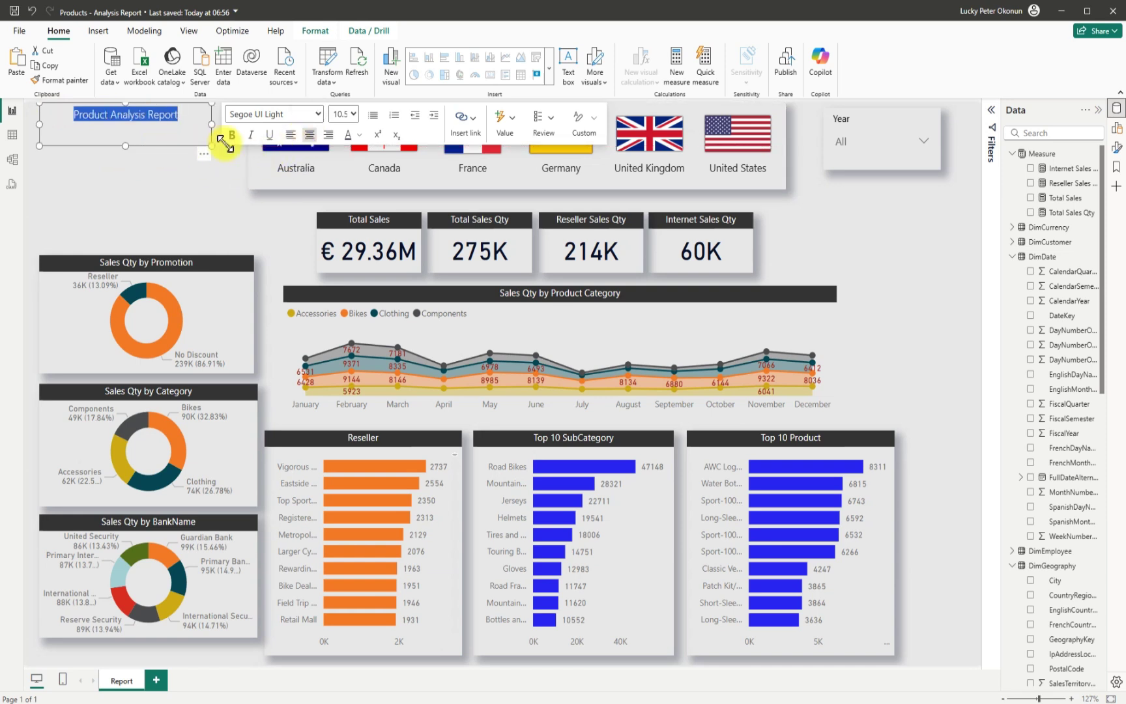
pyautogui.click(352, 117)
pyautogui.click(344, 222)
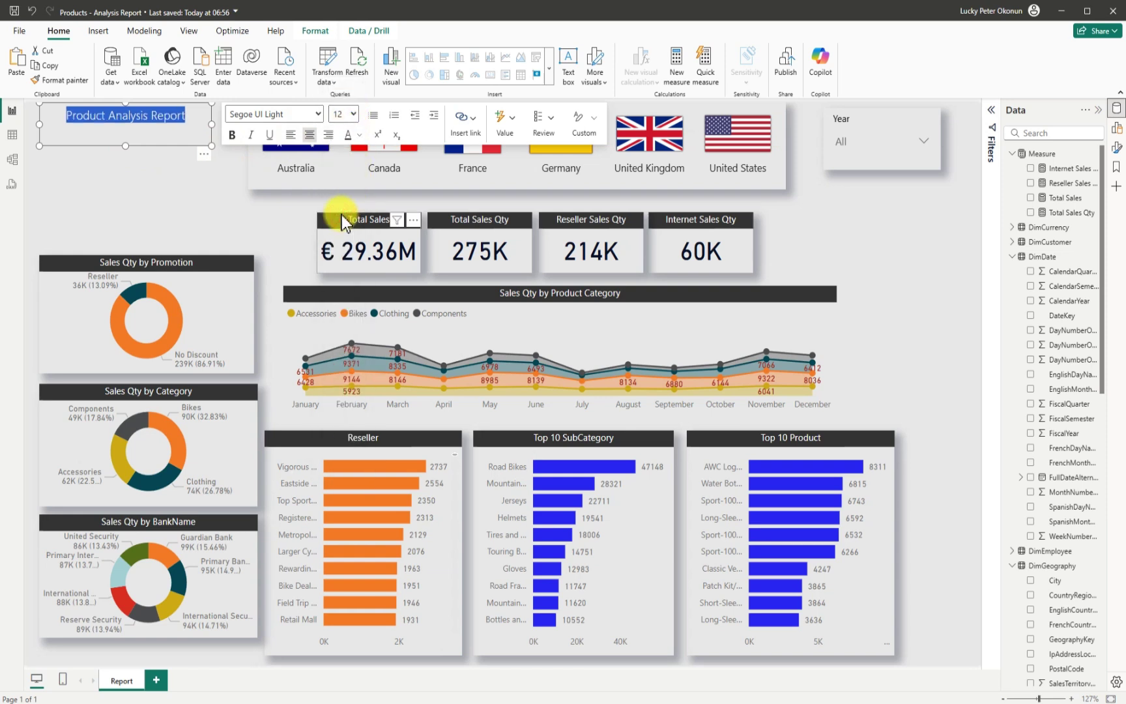
# Step: Turn on the shadow for the title text box
pyautogui.click(204, 153)
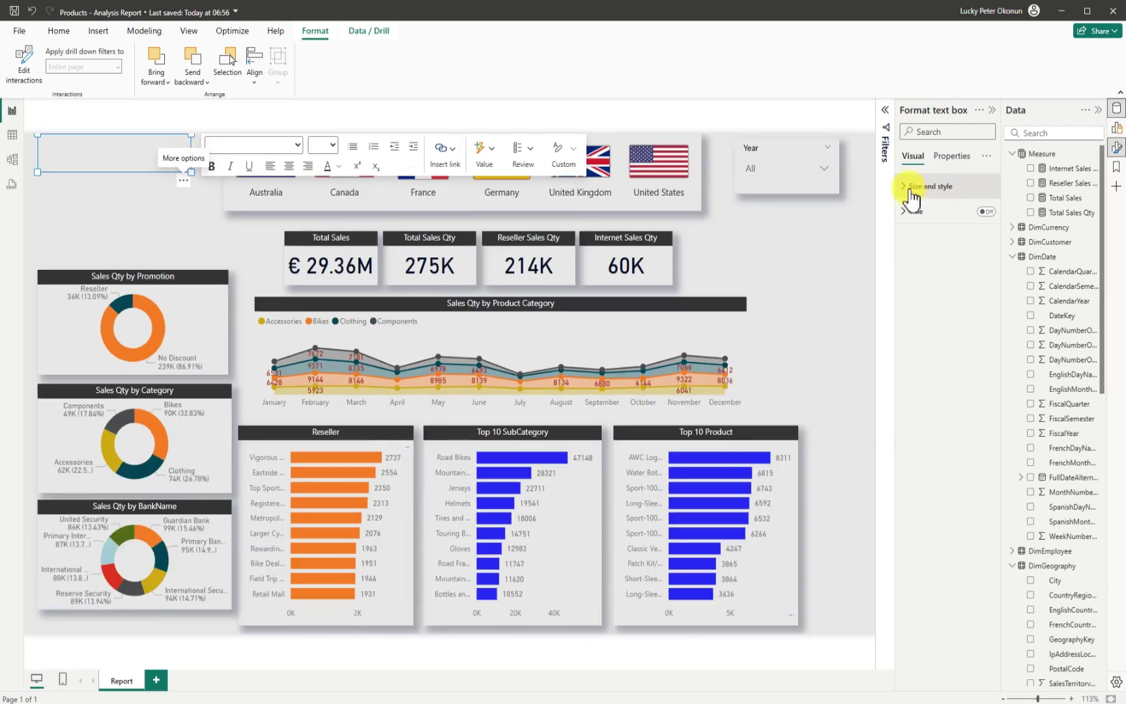
pyautogui.click(911, 189)
pyautogui.click(981, 479)
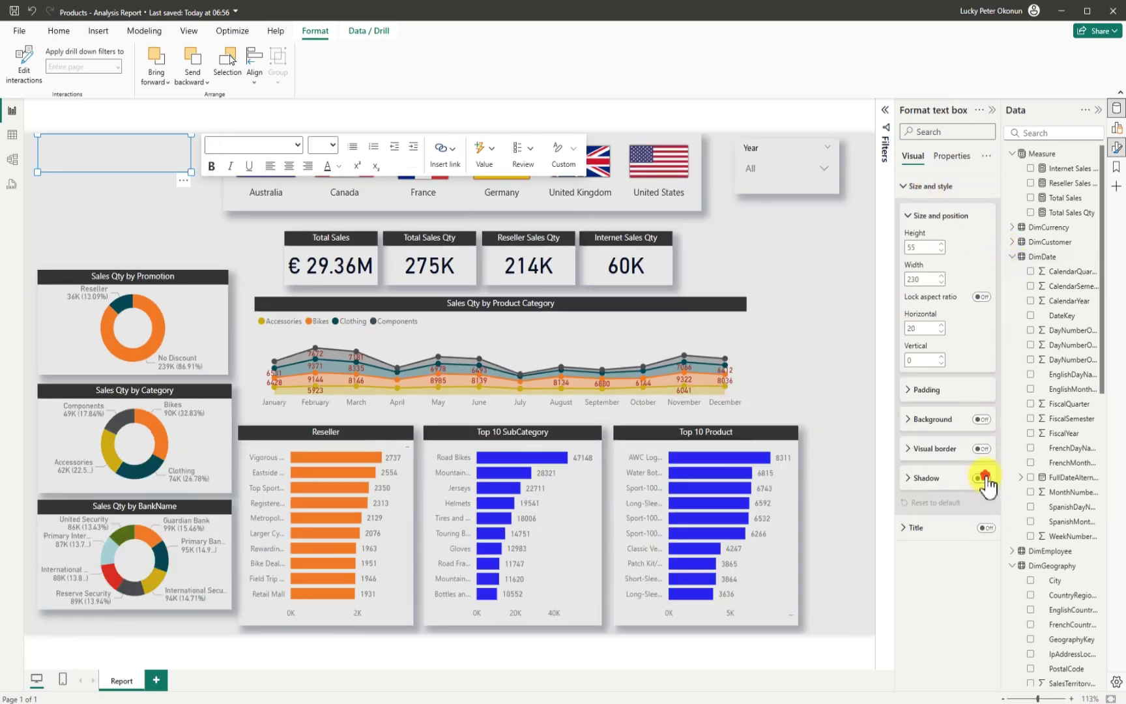
pyautogui.click(792, 279)
# Step: Recolor the "Product Analysis Report" title text dark red and try bold formatting on it
pyautogui.moveTo(172, 150); pyautogui.dragTo(58, 144)
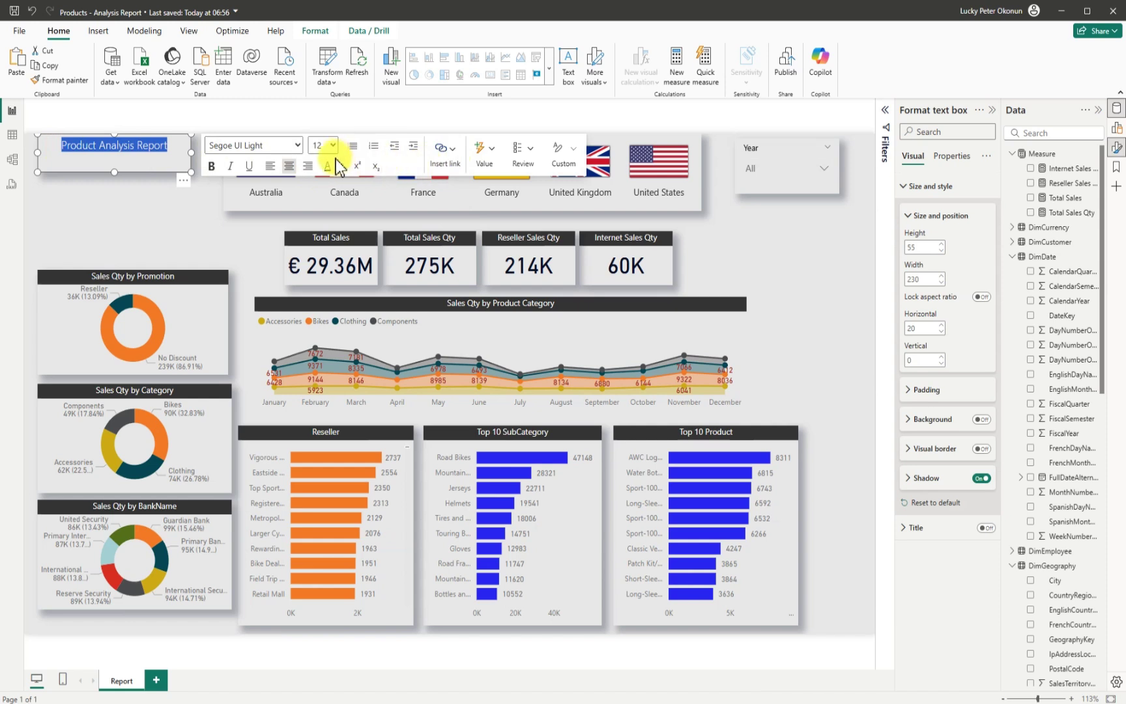
pyautogui.click(338, 166)
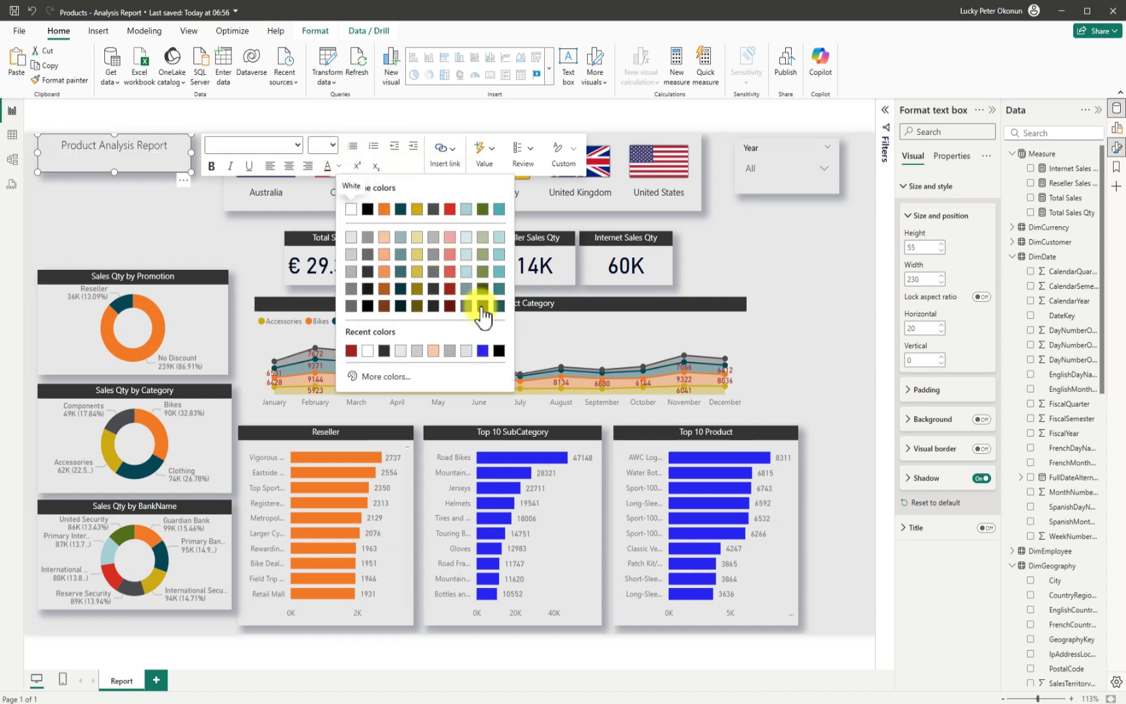
pyautogui.click(450, 305)
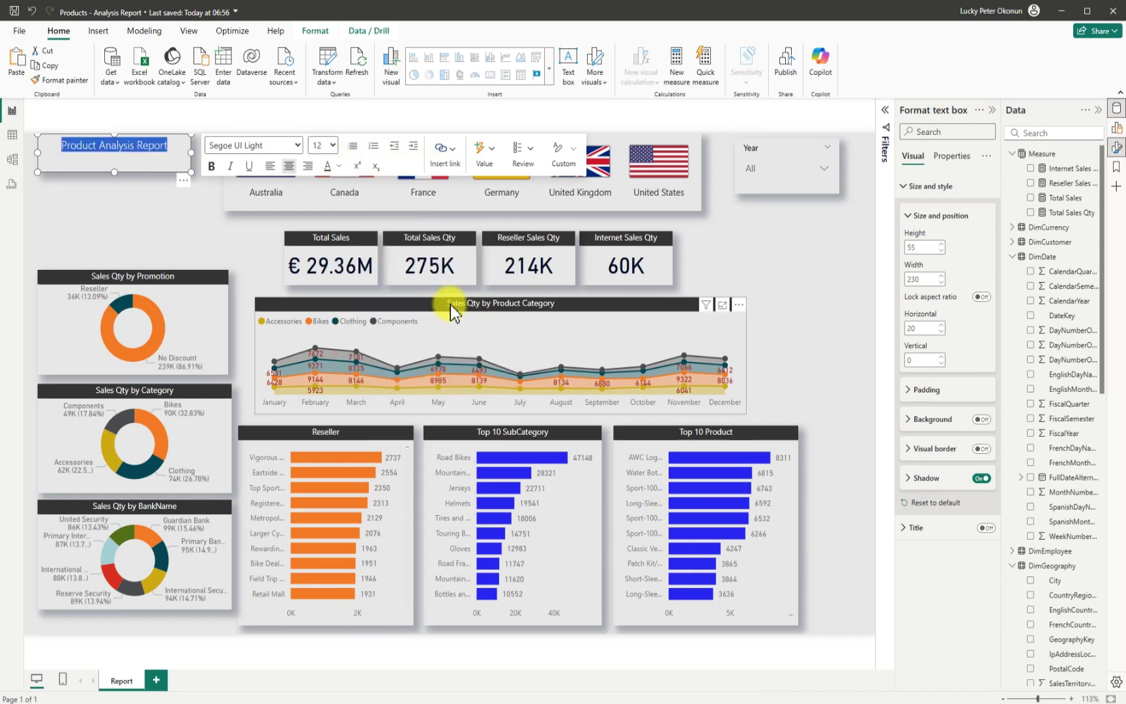
pyautogui.click(213, 167)
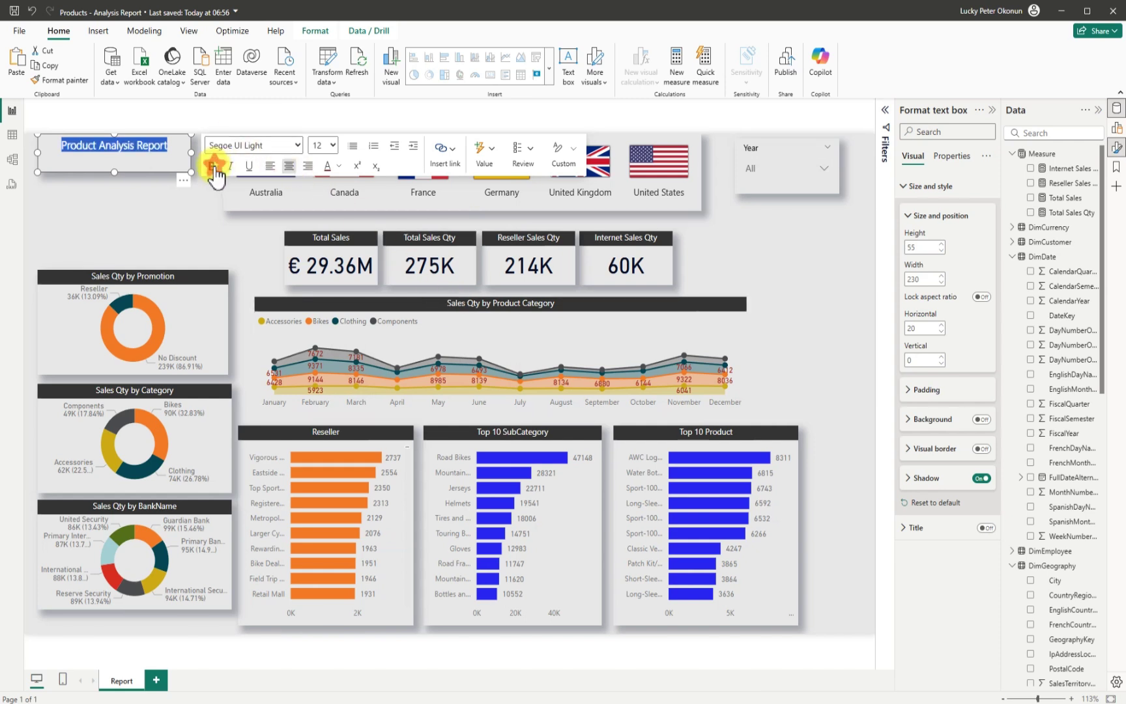
pyautogui.click(774, 247)
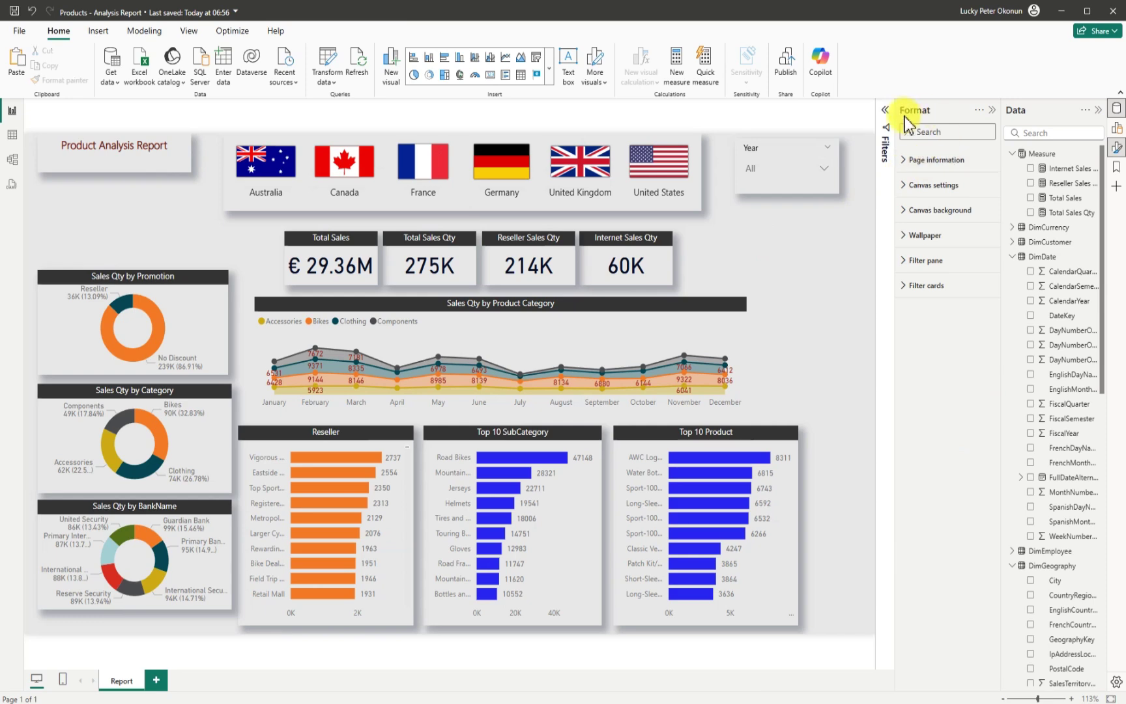
# Step: Collapse the Format, Filters and Data panes to enlarge the report canvas
pyautogui.click(885, 109)
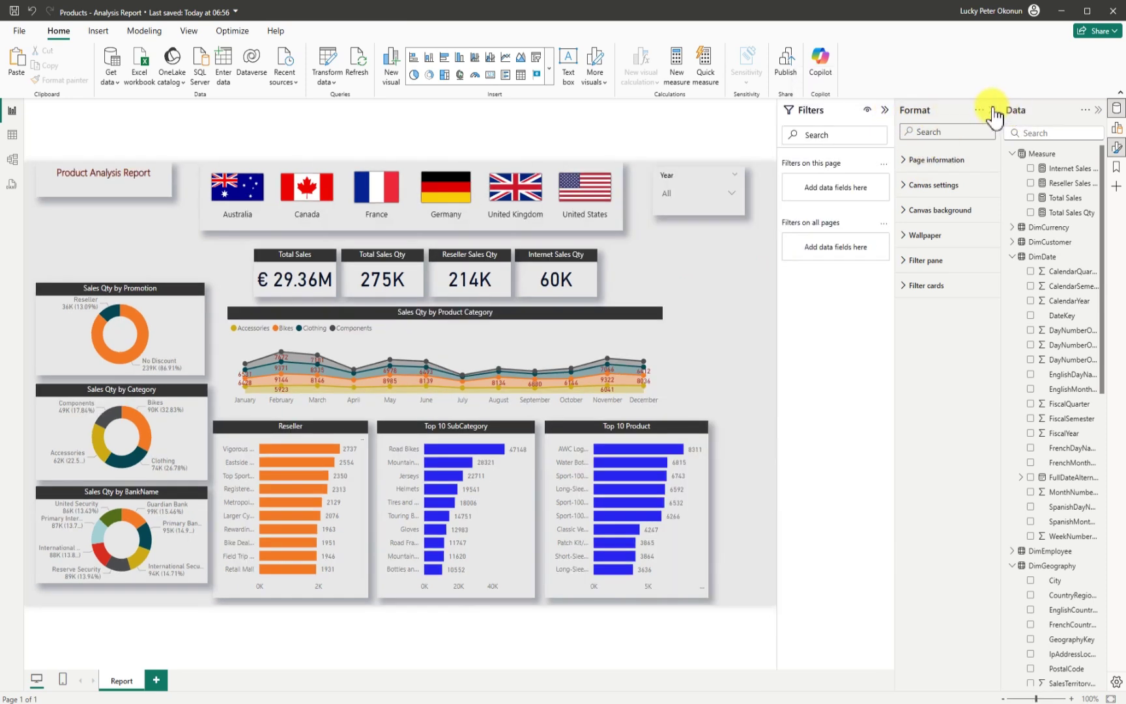
pyautogui.click(992, 110)
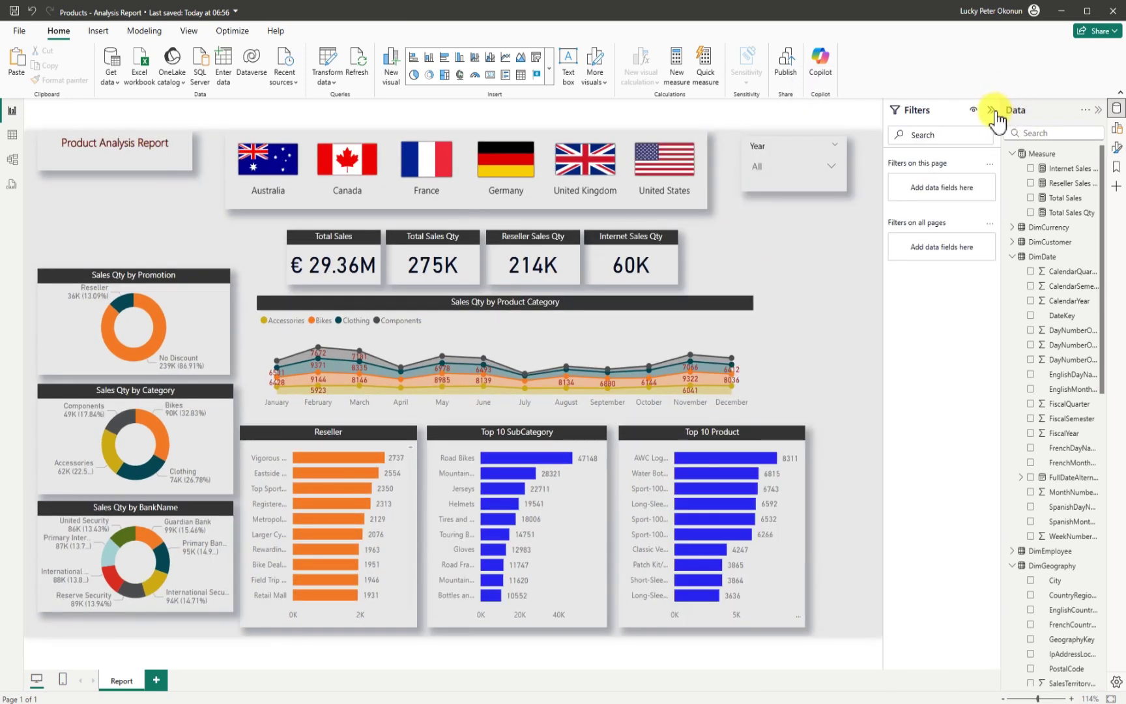
pyautogui.click(991, 111)
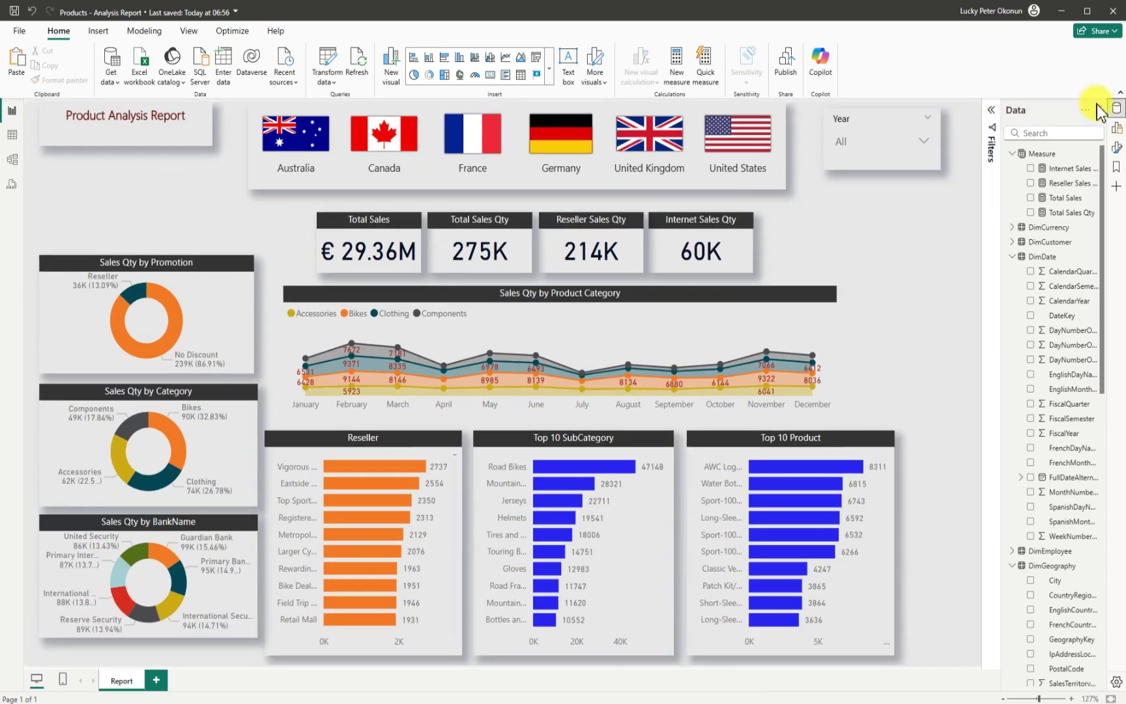
pyautogui.click(1098, 106)
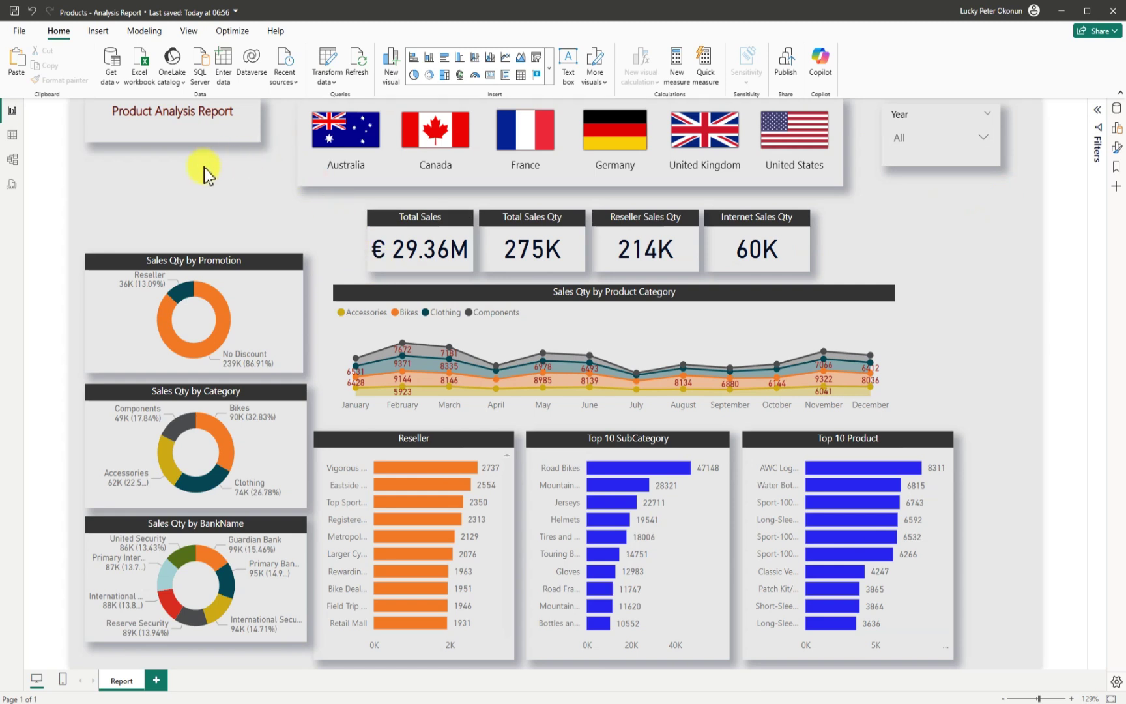
# Step: Move the title text box, the country flag visual and the Year slicer slightly down from the page's upper edge
pyautogui.doubleClick(159, 139)
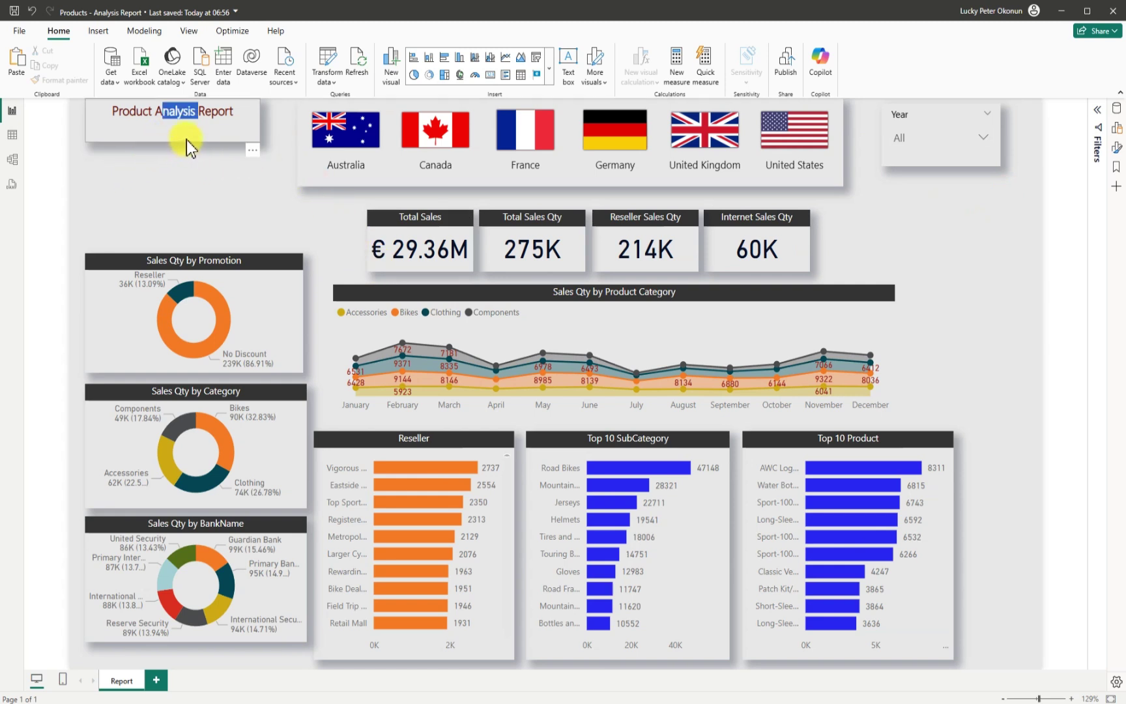
pyautogui.click(184, 158)
pyautogui.moveTo(184, 159); pyautogui.dragTo(192, 156)
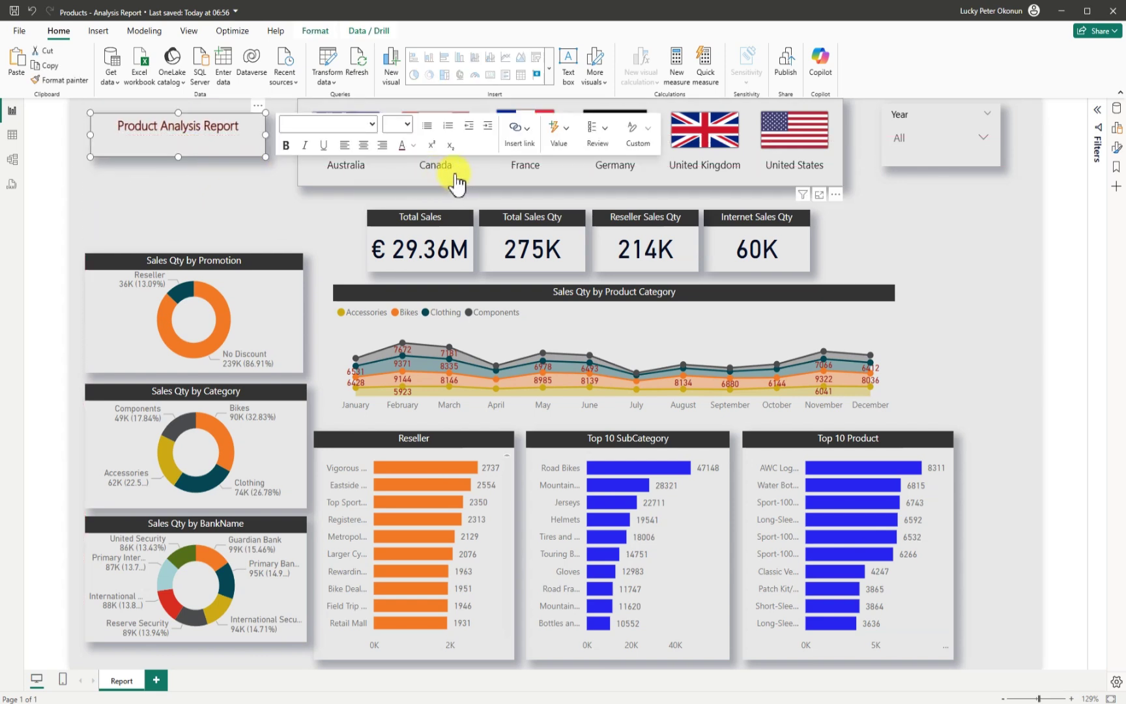
pyautogui.moveTo(455, 192); pyautogui.dragTo(455, 196)
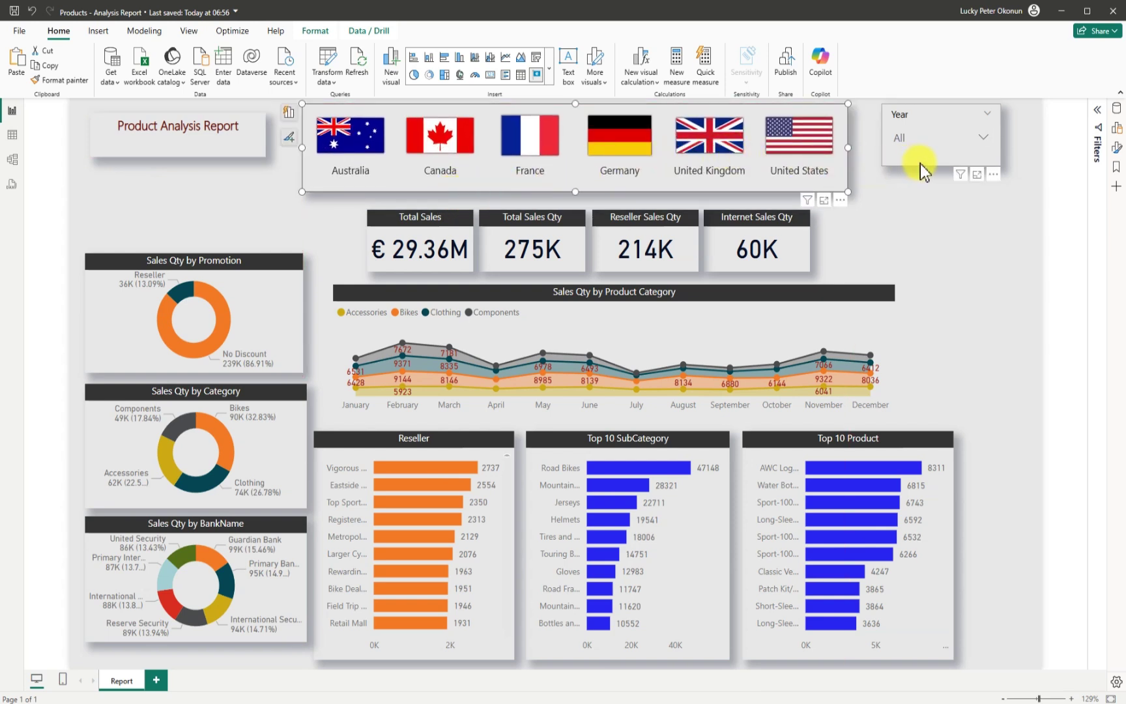
pyautogui.moveTo(923, 162); pyautogui.dragTo(915, 177)
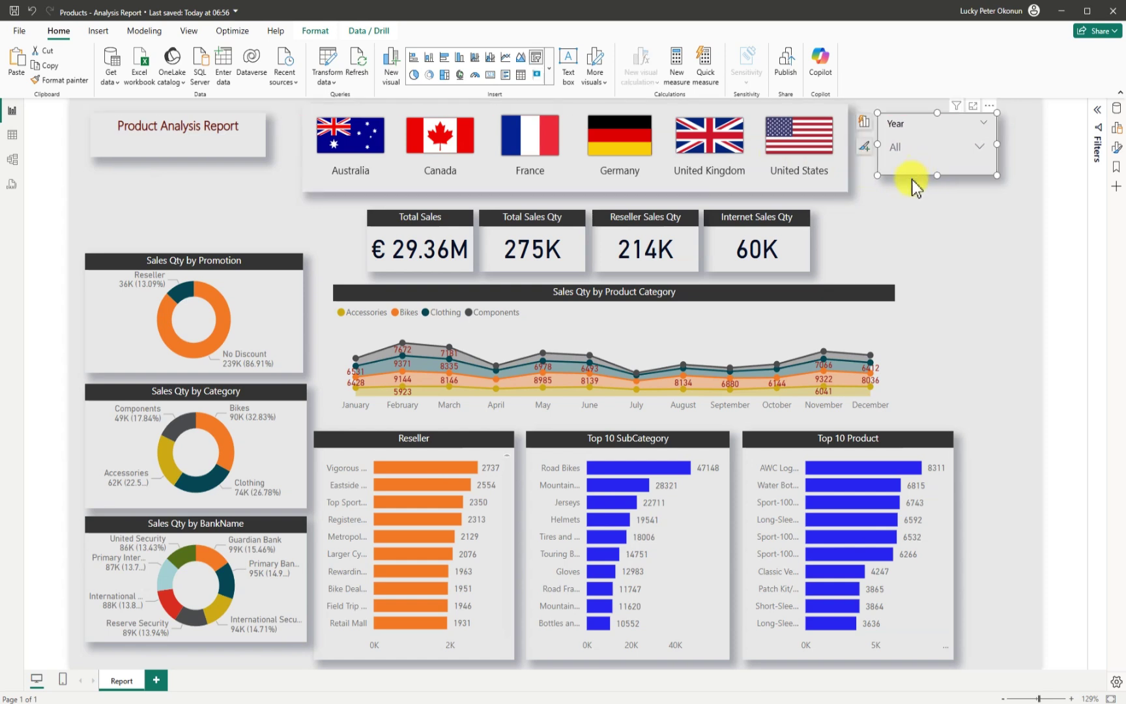
# Step: Reduce the height of the country flag visual slightly from its lower edge and deselect it
pyautogui.click(621, 184)
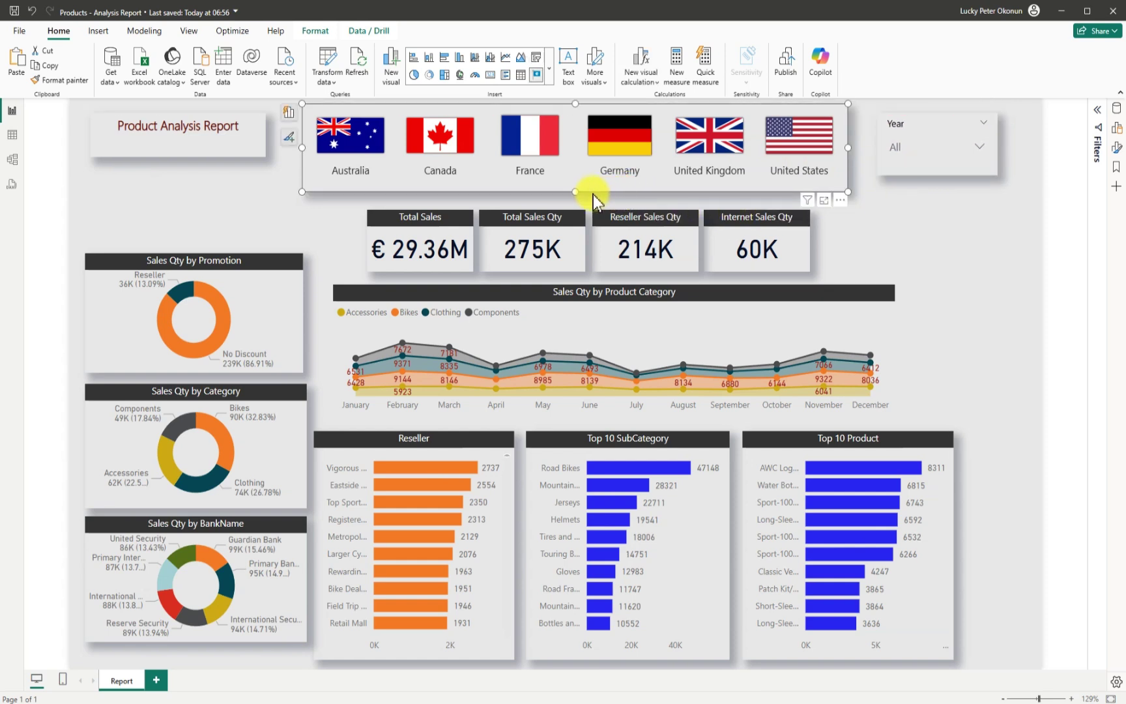
pyautogui.moveTo(576, 194); pyautogui.dragTo(578, 189)
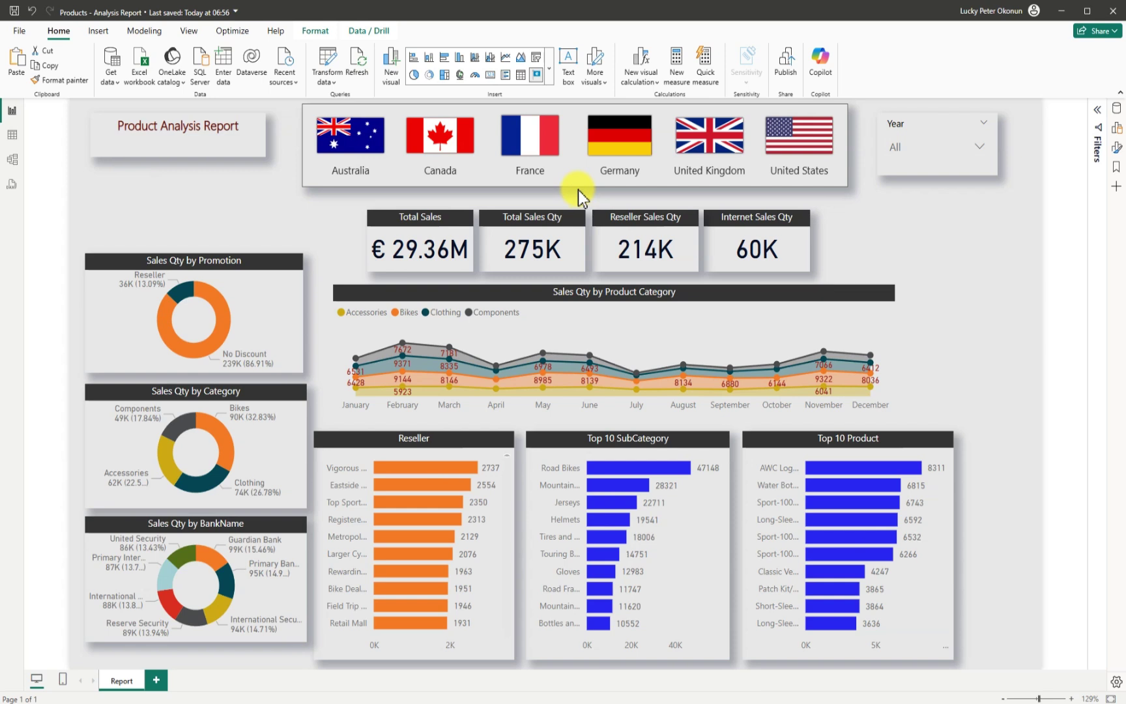
pyautogui.click(579, 189)
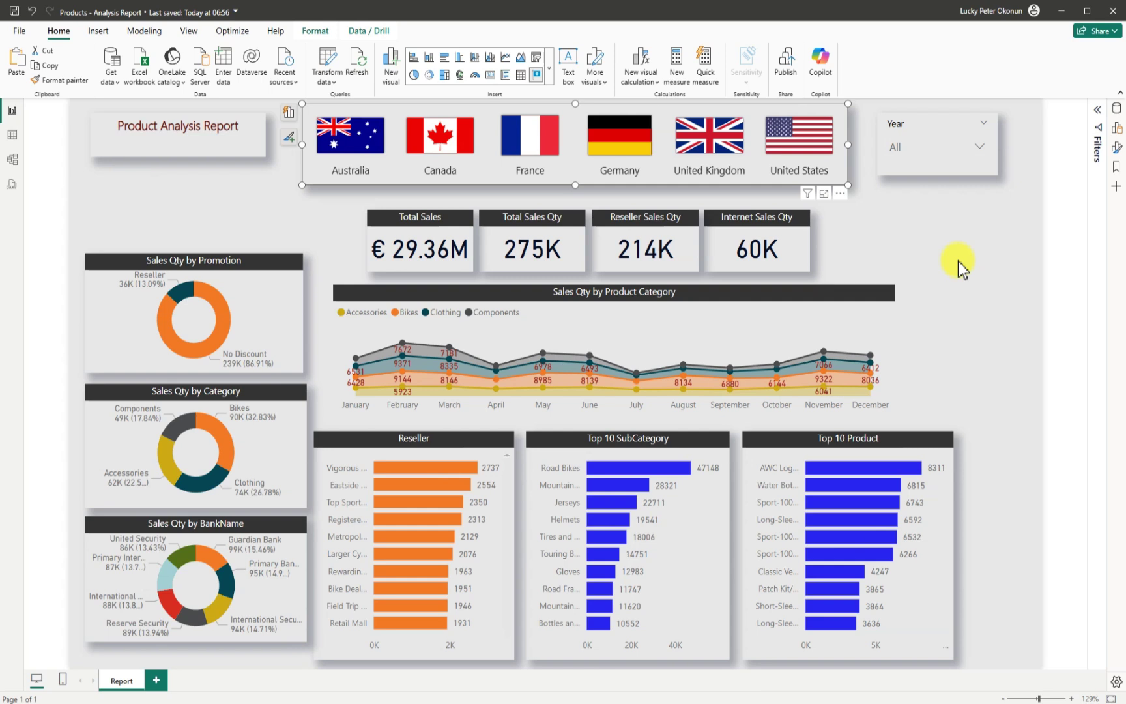
pyautogui.click(948, 235)
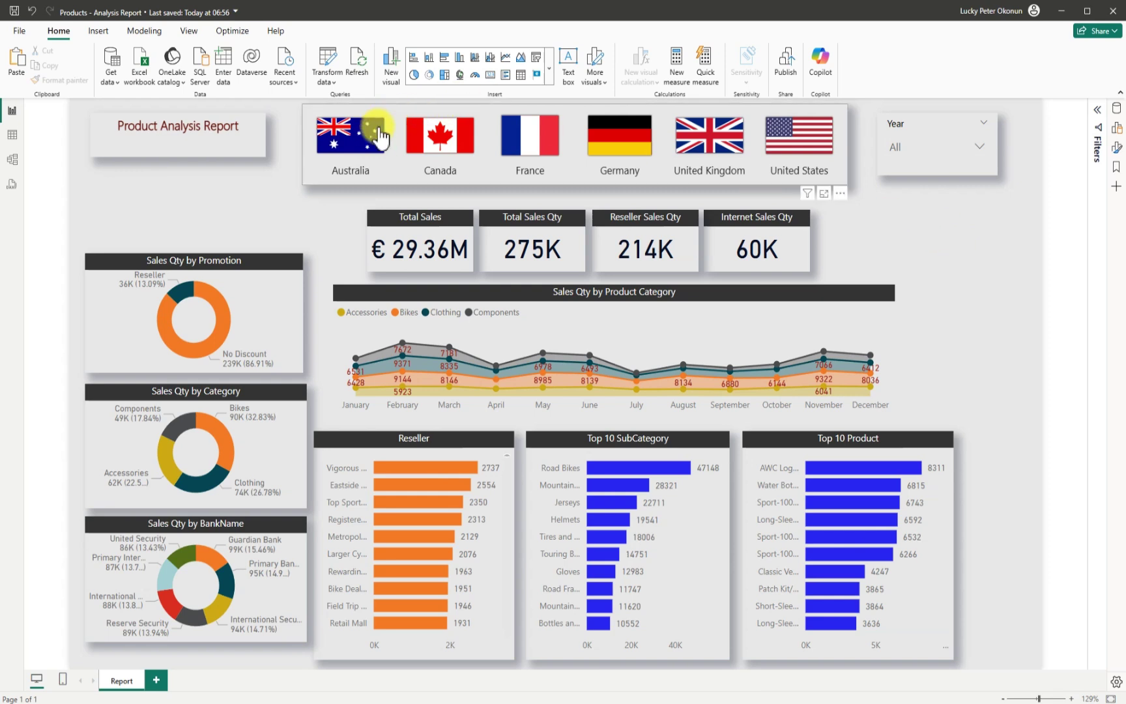
# Step: Check the report's cross-filtering for Australia, France and Germany in turn, and clear the country selection
pyautogui.click(363, 146)
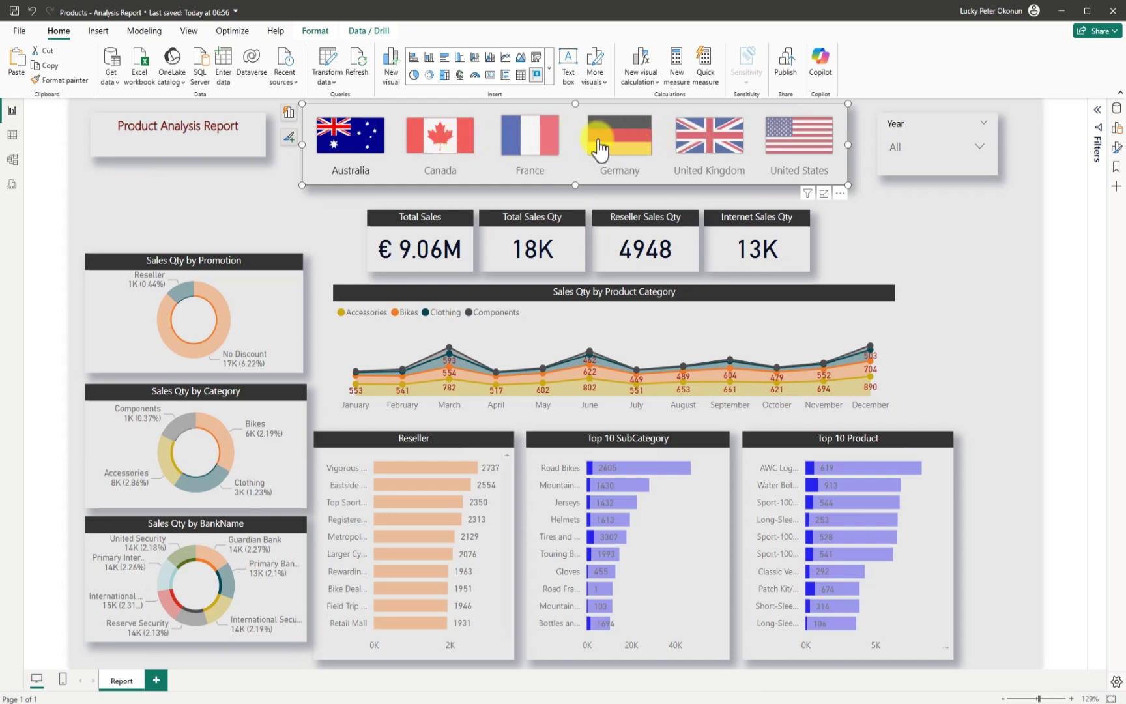
pyautogui.click(533, 149)
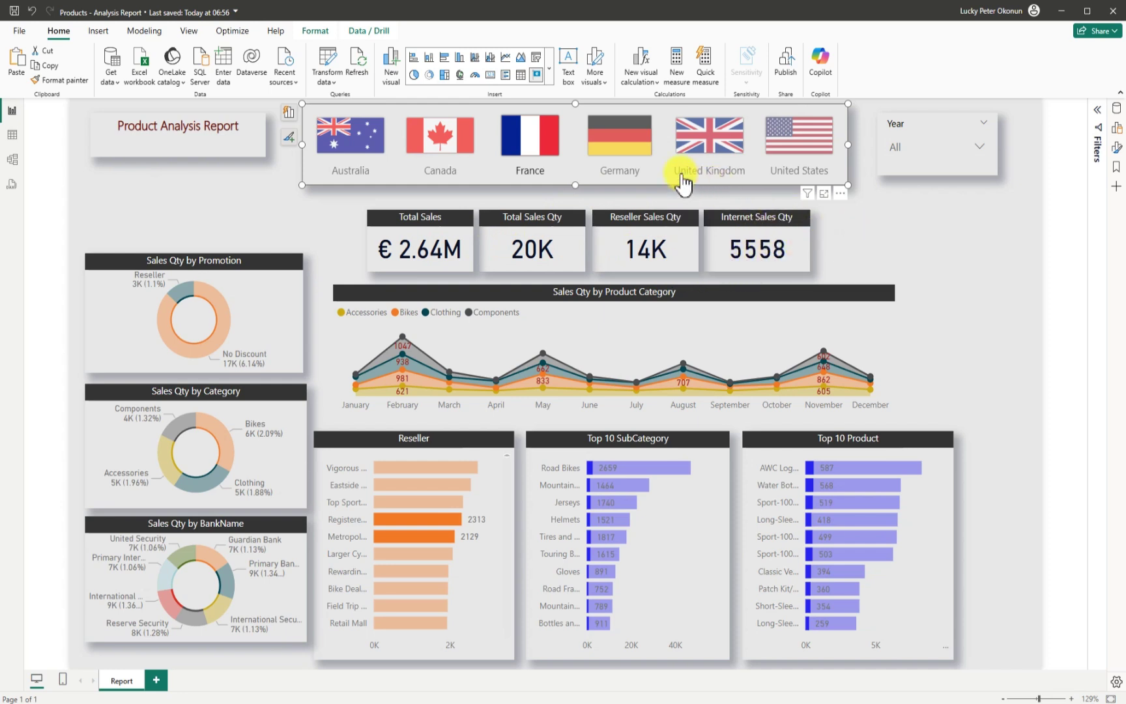
pyautogui.click(612, 138)
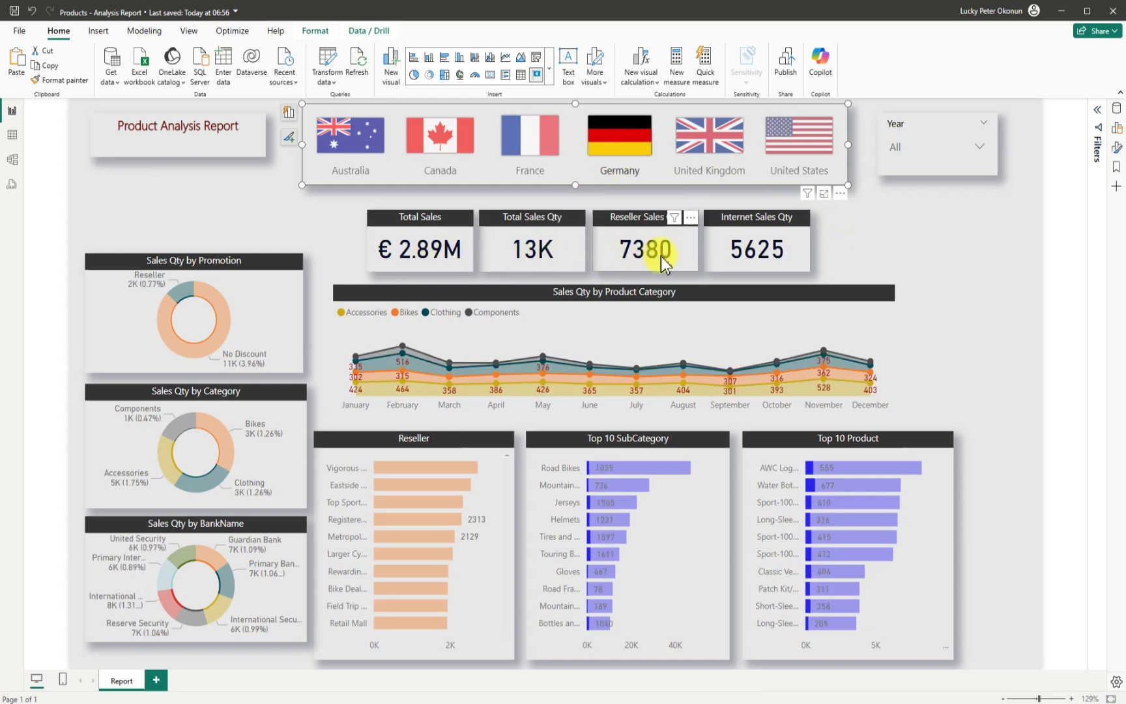
pyautogui.click(929, 257)
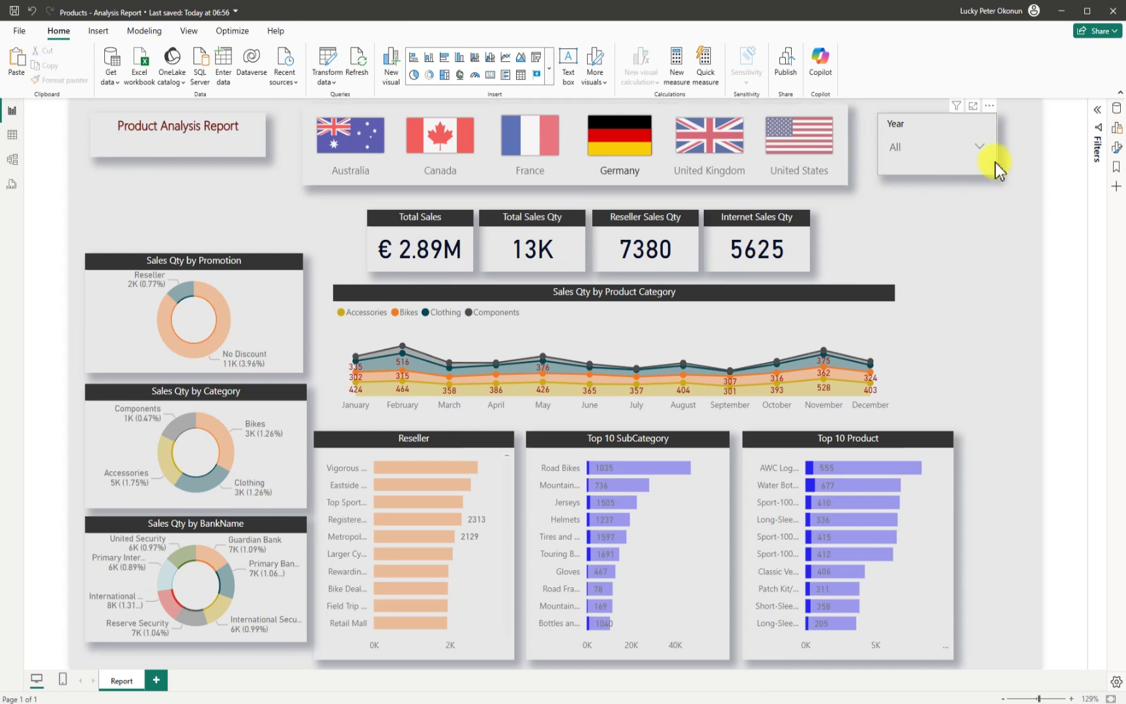
pyautogui.click(623, 147)
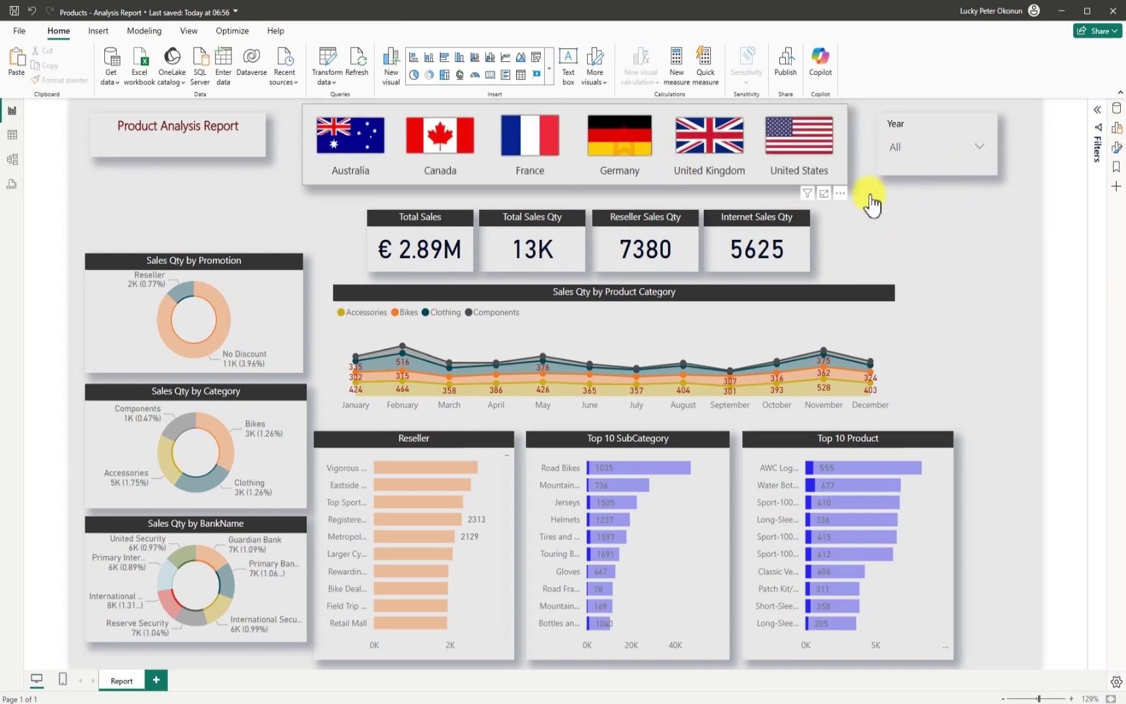
# Step: Filter the report to year 2011 and select Australia, France, Germany, United Kingdom and United States one after another
pyautogui.click(980, 149)
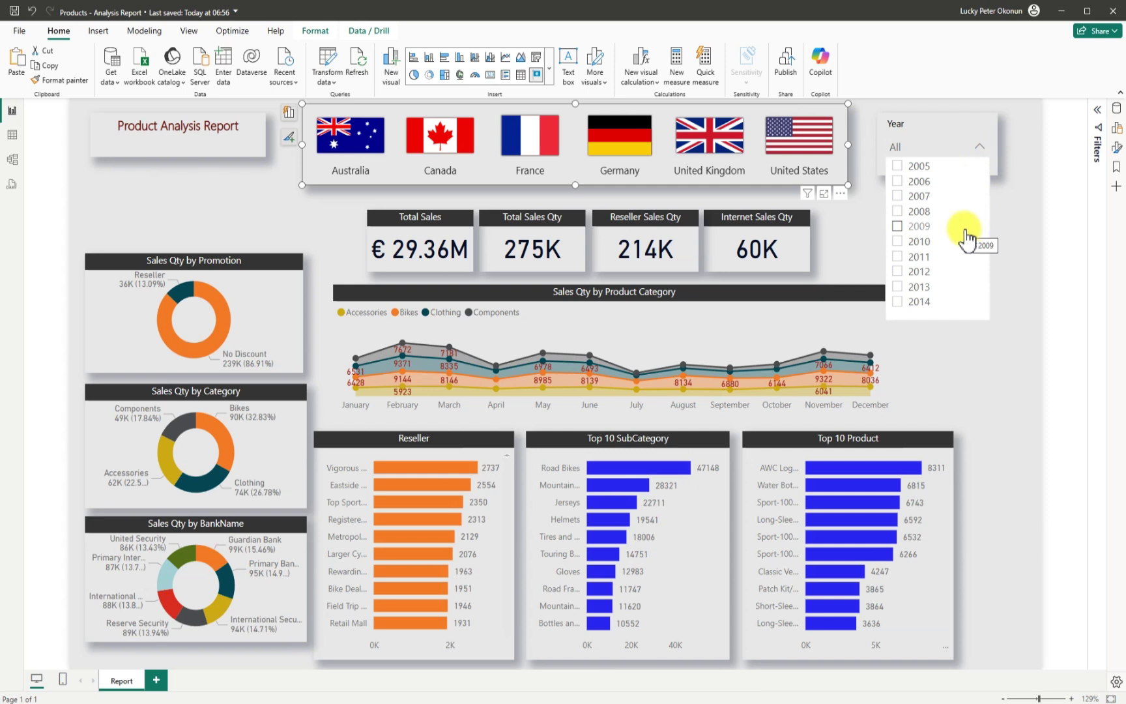
pyautogui.click(898, 256)
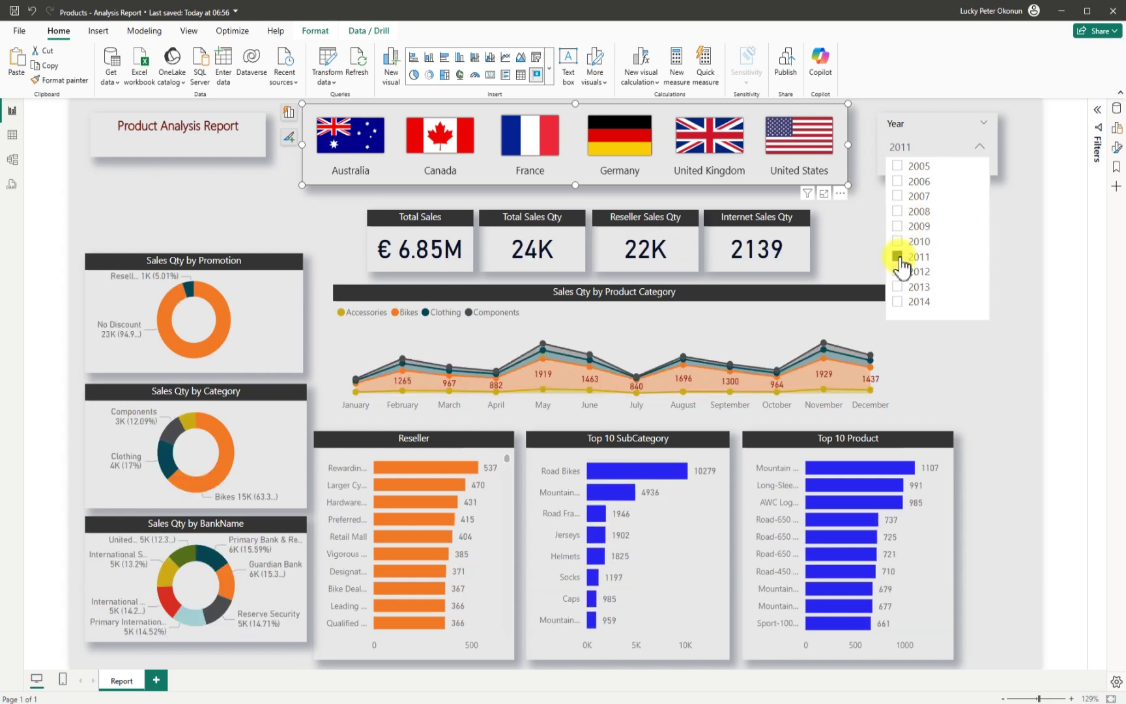
pyautogui.click(357, 157)
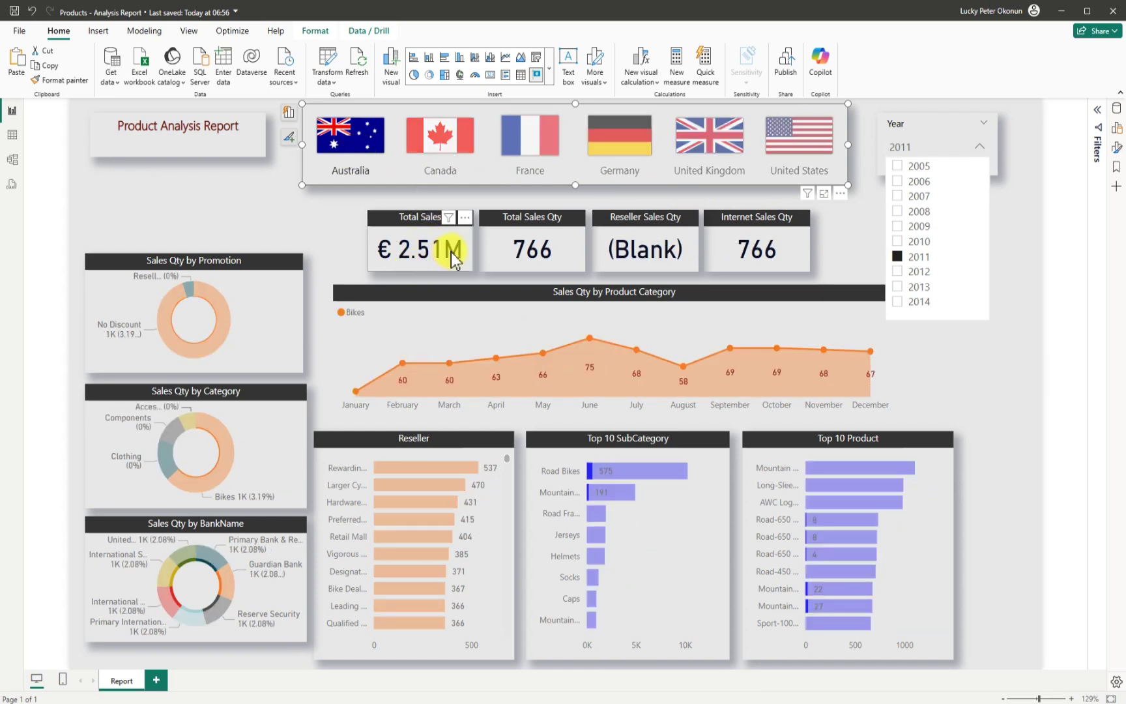
pyautogui.click(536, 144)
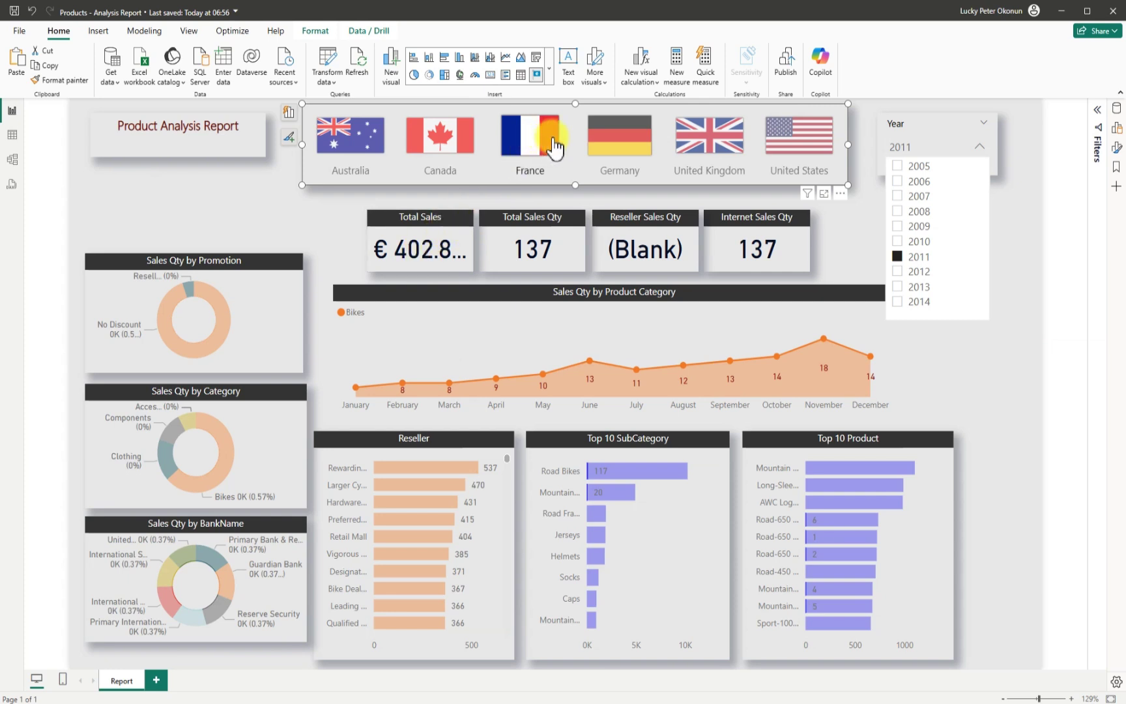
pyautogui.click(611, 137)
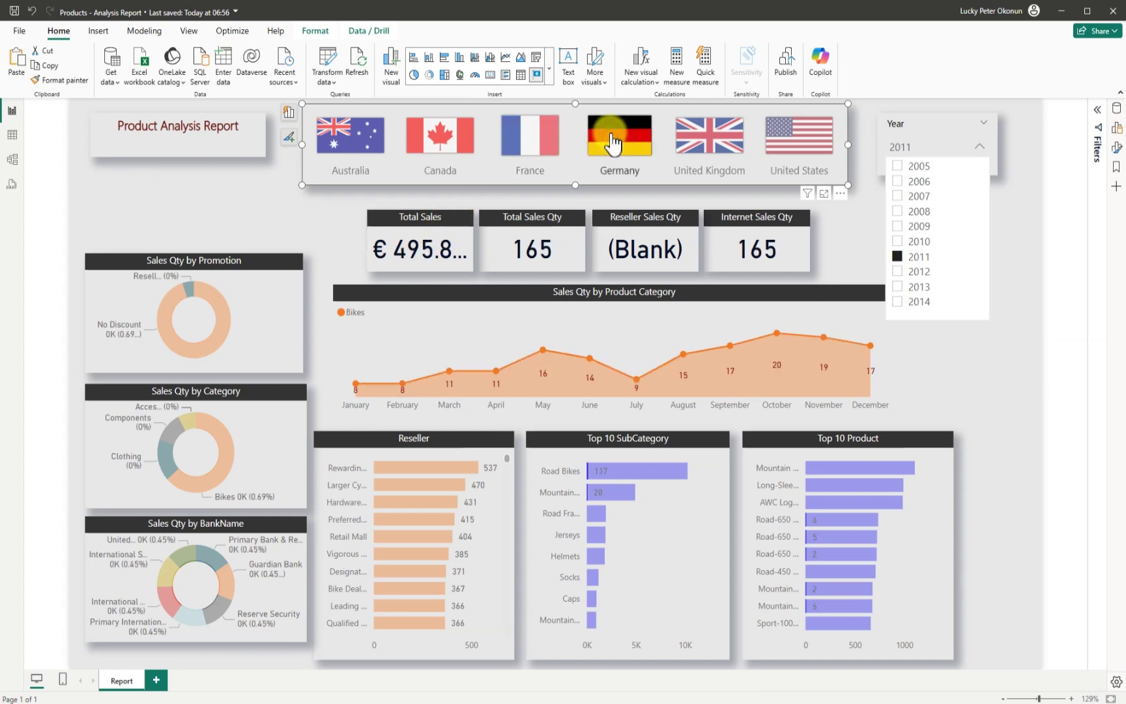
pyautogui.click(711, 145)
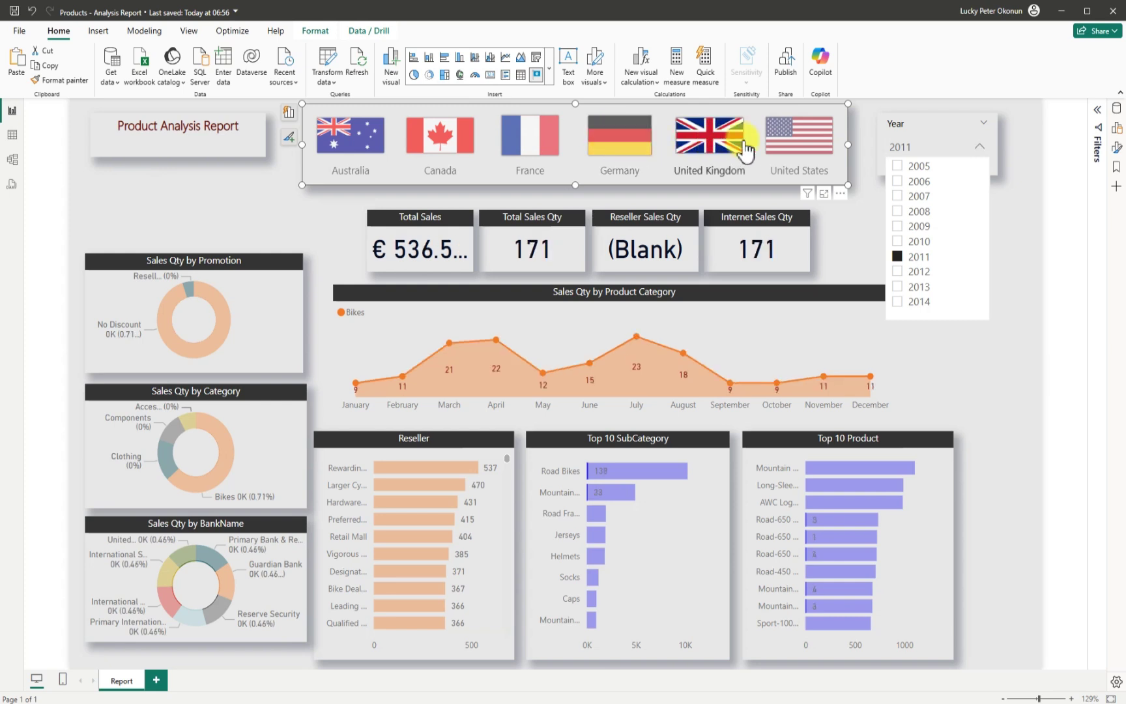
pyautogui.click(800, 140)
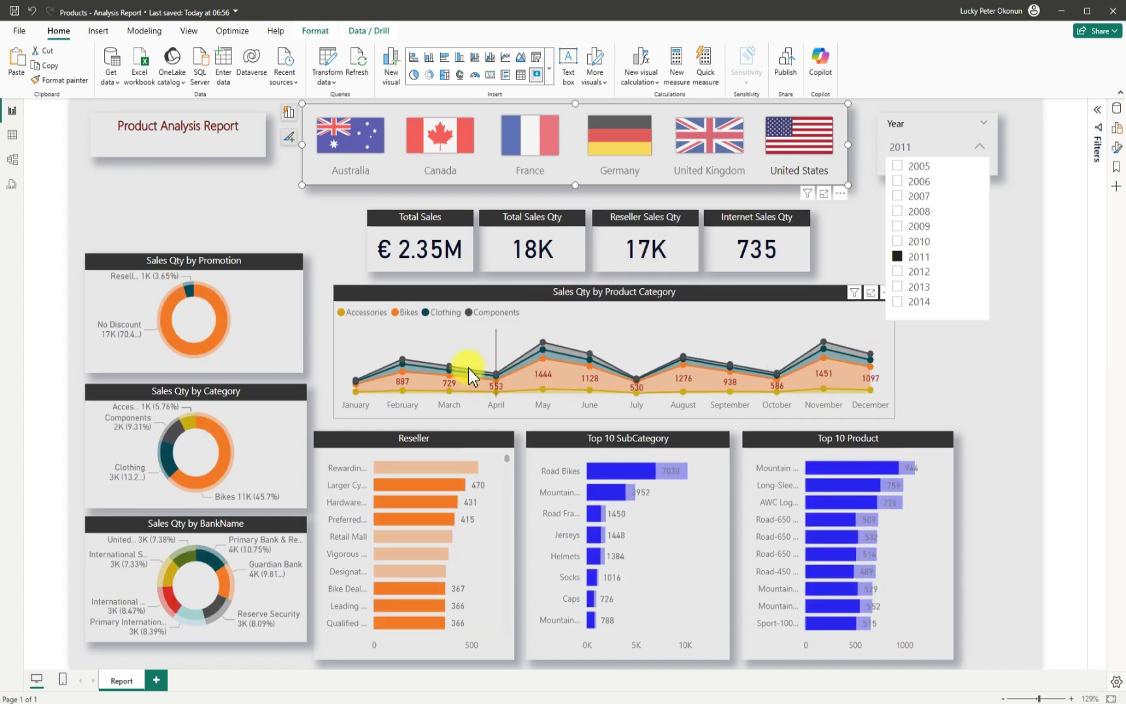
# Step: Inspect the category details for February, March and April in the Sales Qty by Product Category chart
pyautogui.moveTo(402, 367)
pyautogui.moveTo(439, 359)
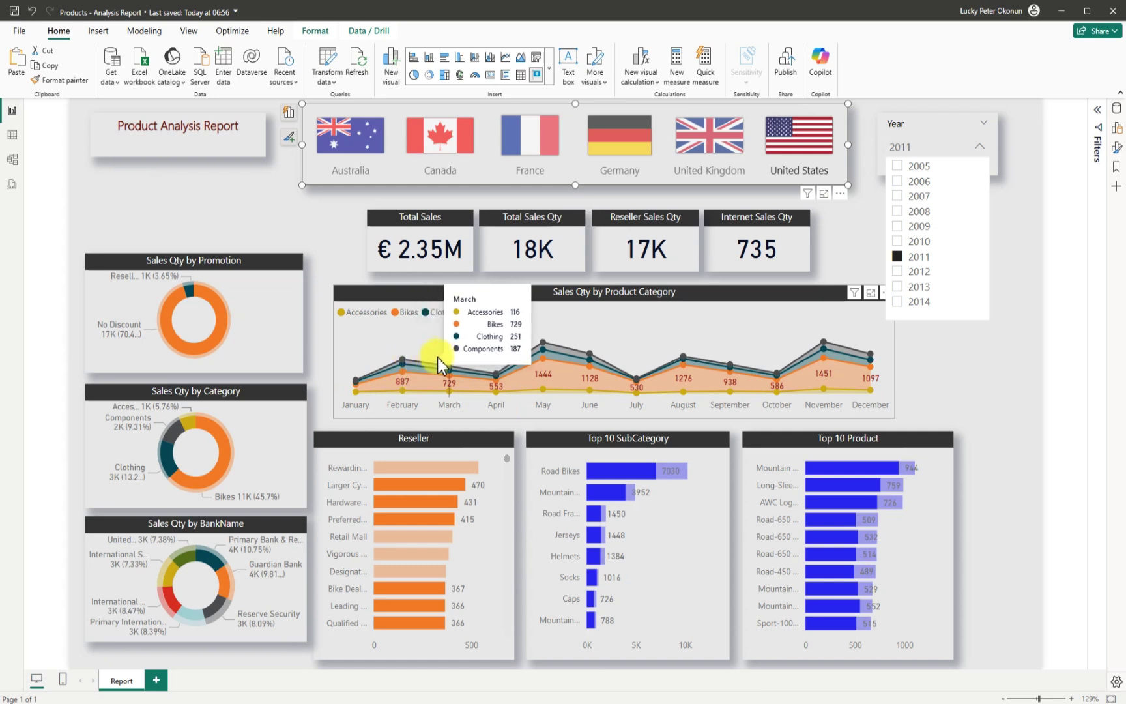
pyautogui.moveTo(502, 385)
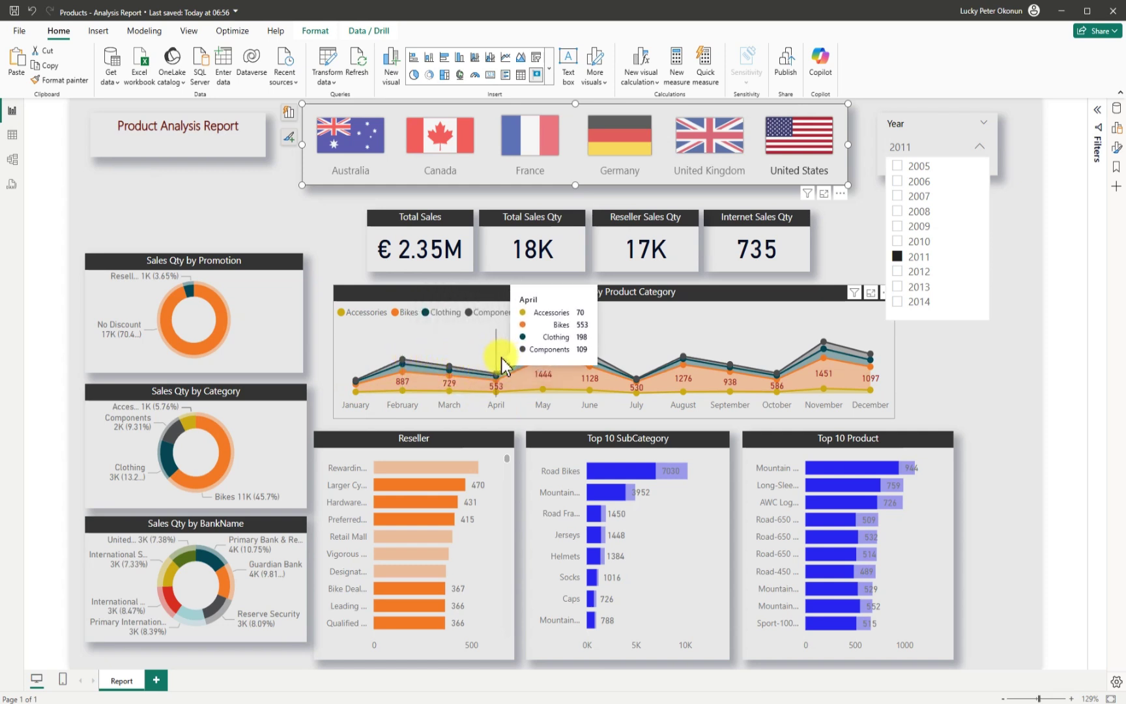
# Step: Inspect the category details for the months from May to November in the Sales Qty by Product Category chart
pyautogui.moveTo(534, 349)
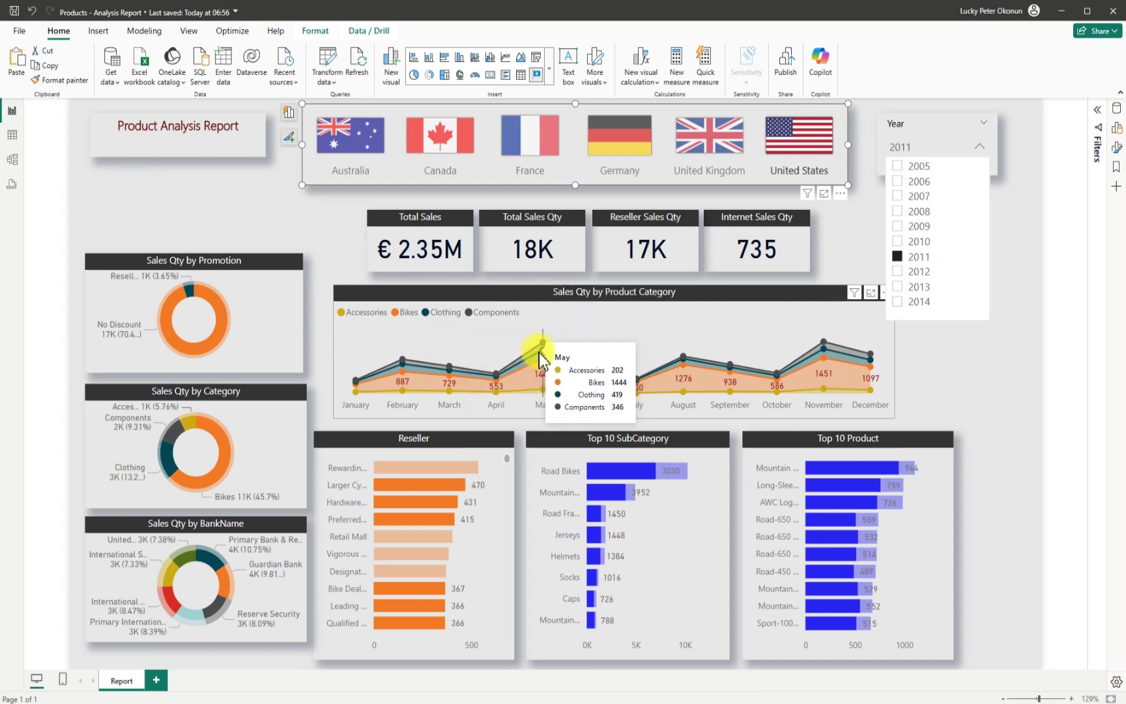
pyautogui.moveTo(583, 328)
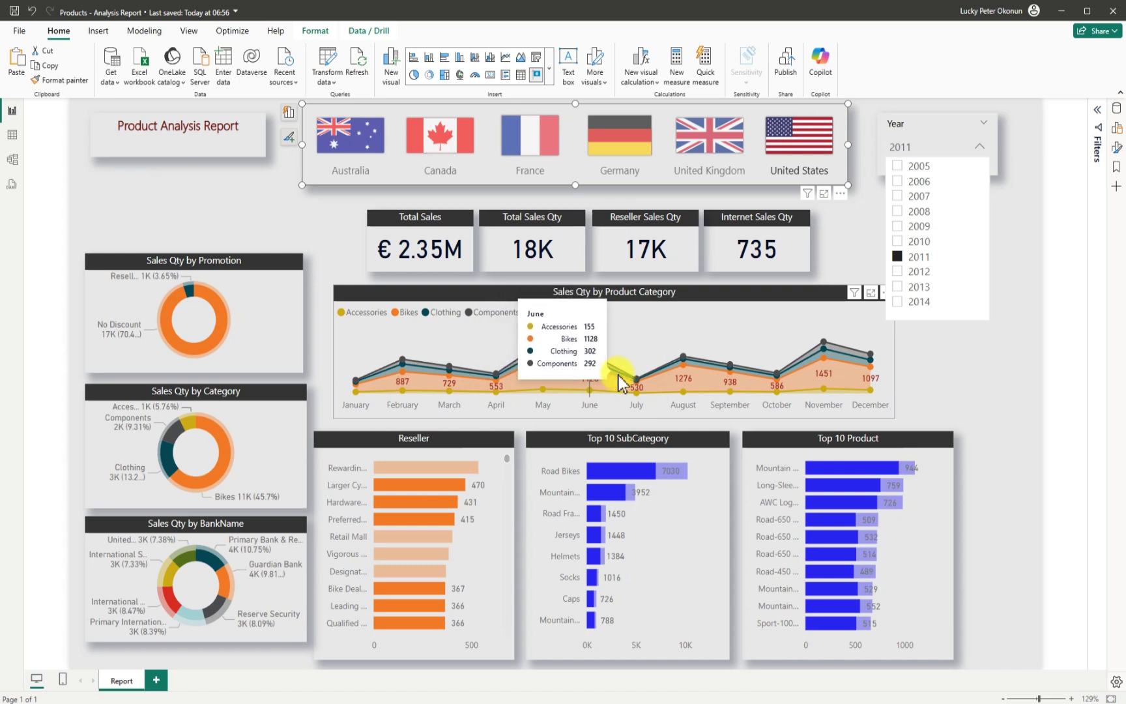
pyautogui.moveTo(636, 391)
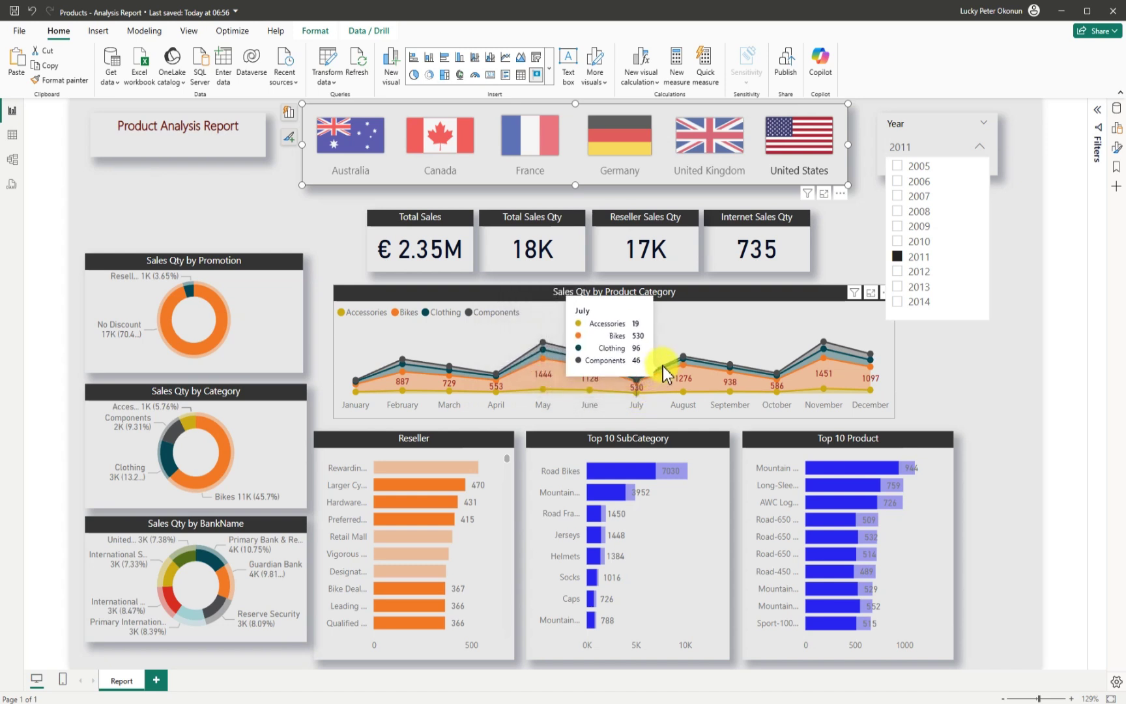
pyautogui.moveTo(685, 352)
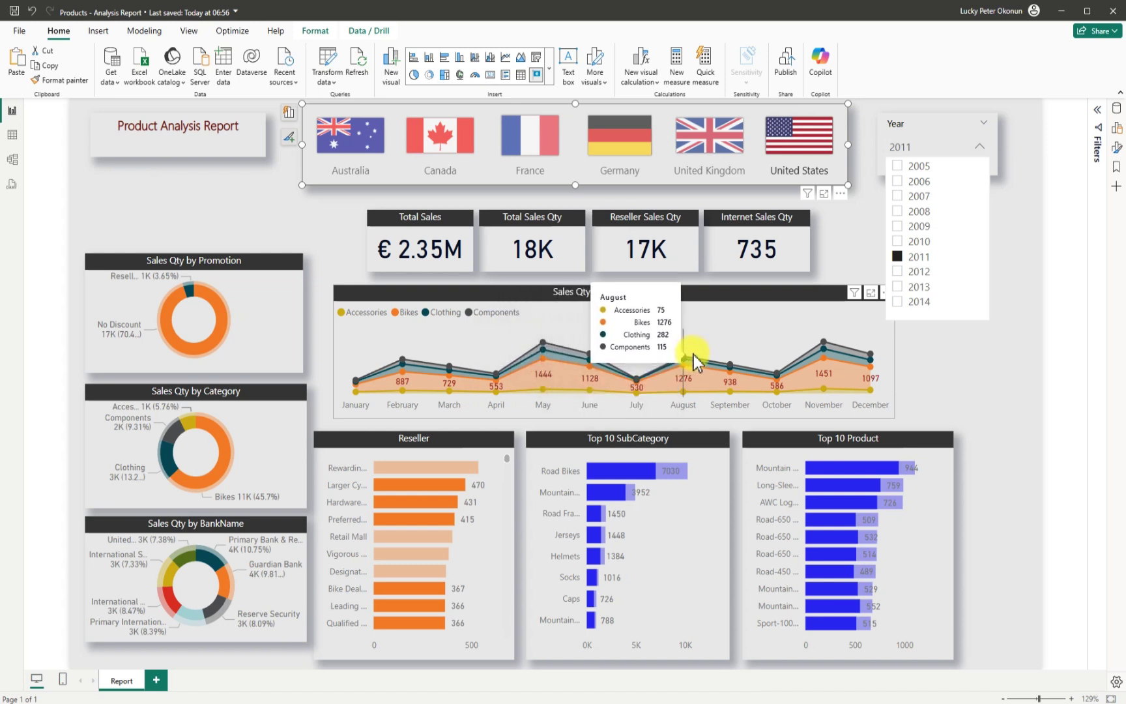
pyautogui.moveTo(720, 351)
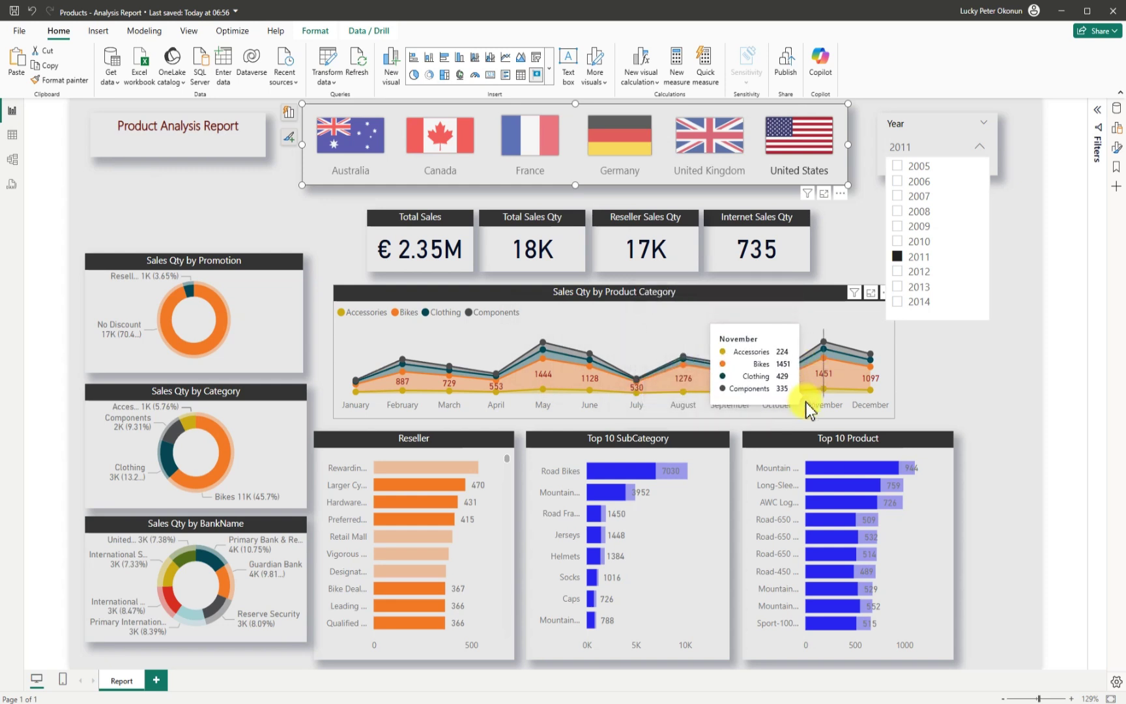
# Step: Check the report for year 2012, clear both the year and United States selections, and deselect the visual
pyautogui.click(897, 272)
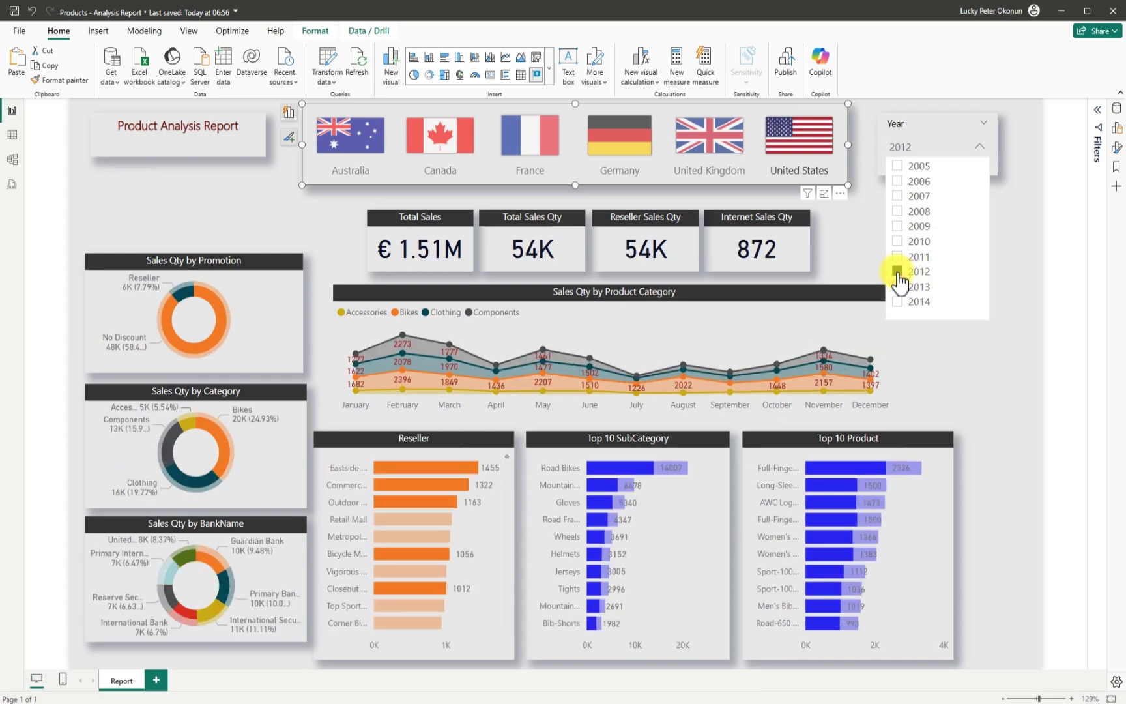
pyautogui.click(897, 272)
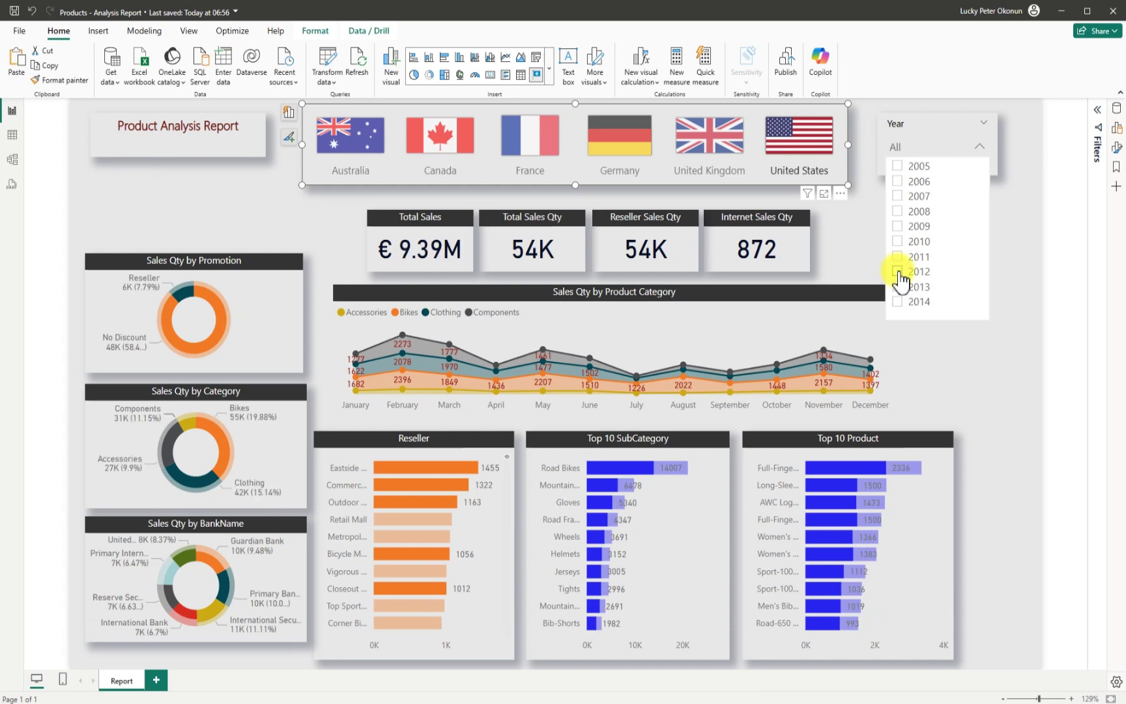
pyautogui.click(794, 155)
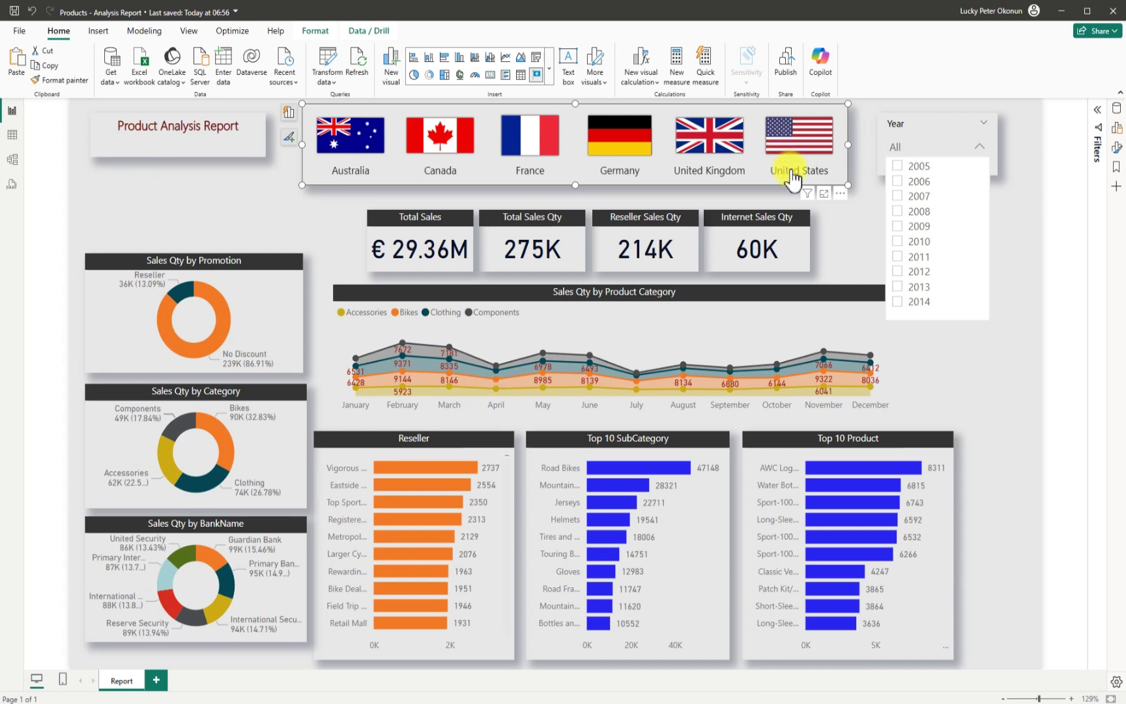
pyautogui.click(1018, 321)
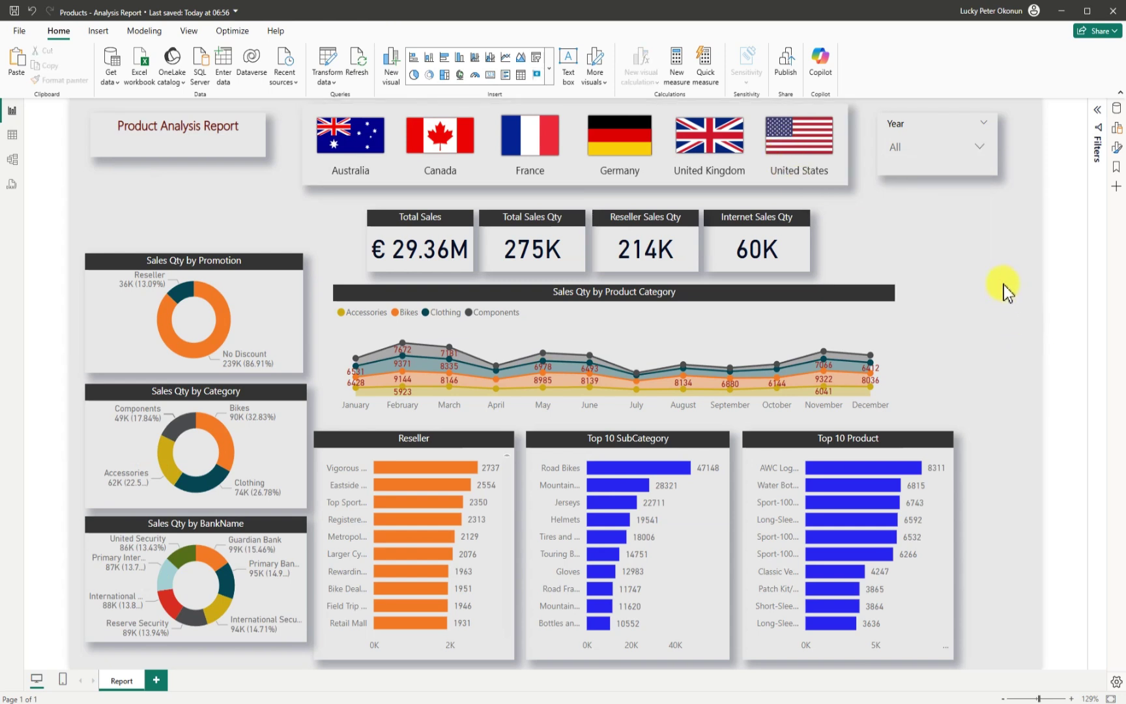